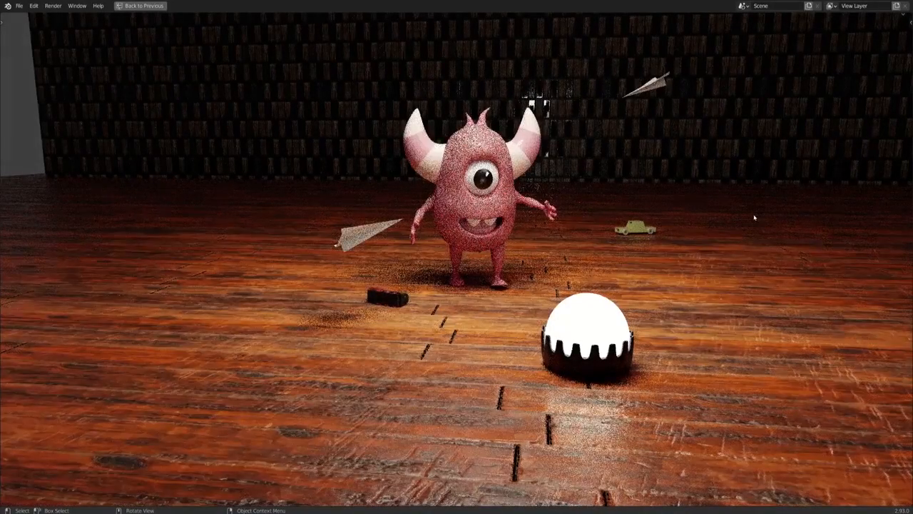
# - Examine the rendered monster scene from several angles
pyautogui.moveTo(457, 257); pyautogui.dragTo(589, 284, button='middle')
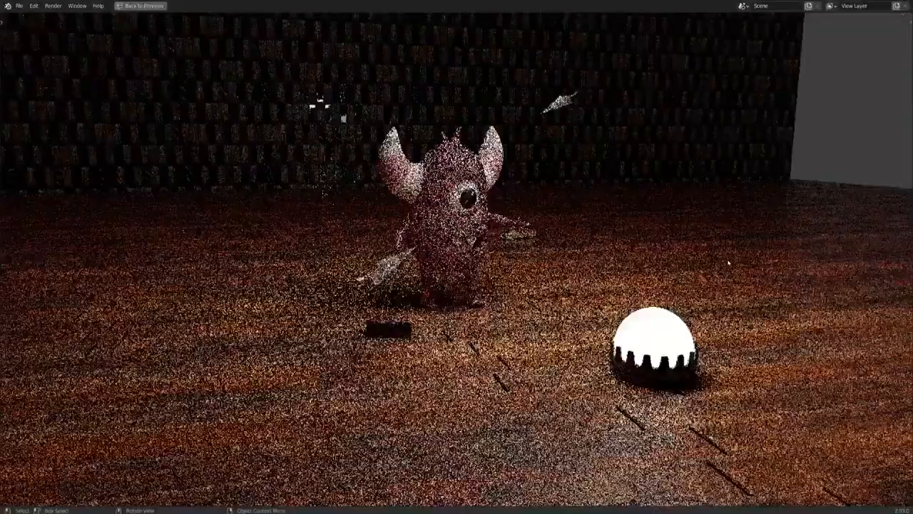
pyautogui.scroll(1, 588, 284)
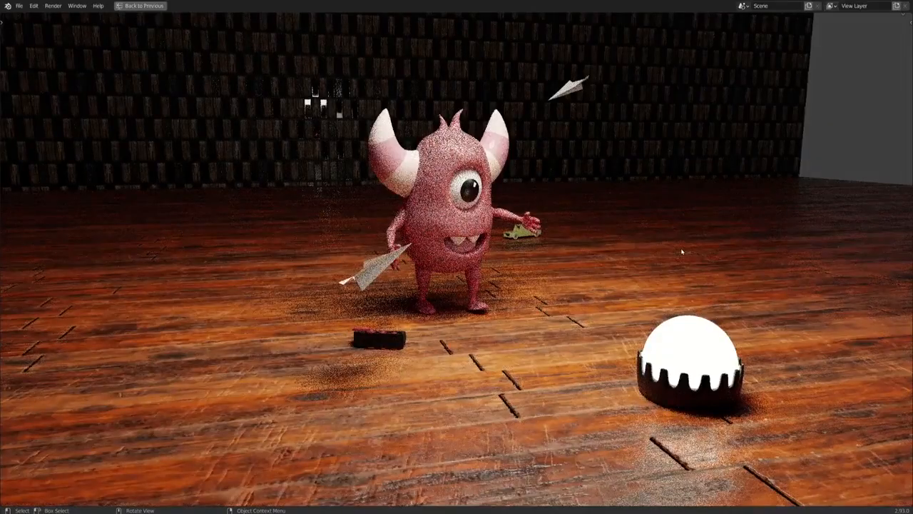
pyautogui.scroll(1, 682, 251)
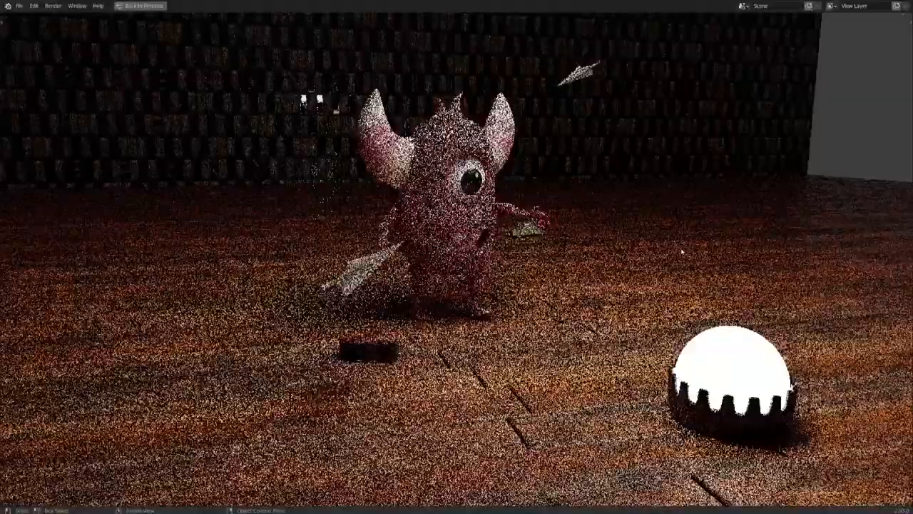
pyautogui.scroll(1, 681, 251)
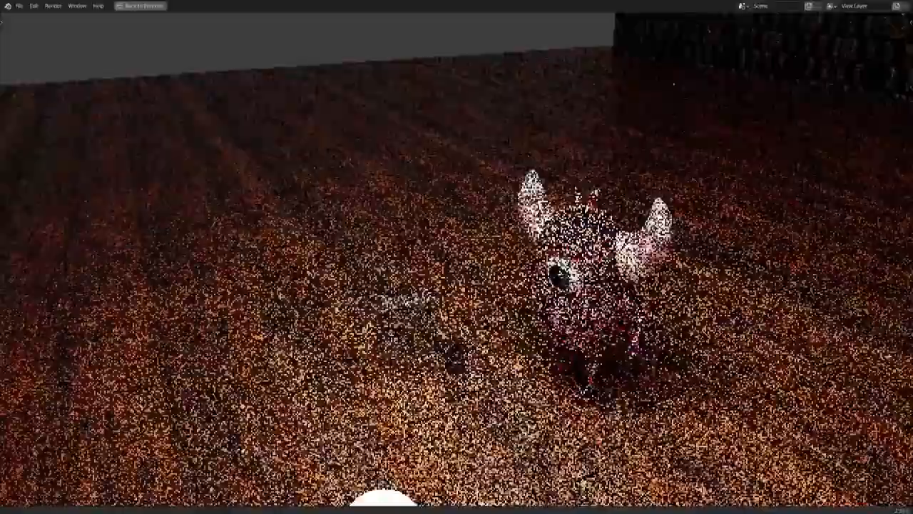
pyautogui.keyDown('shift'); pyautogui.moveTo(721, 329); pyautogui.dragTo(693, 300, button='middle'); pyautogui.keyUp('shift')
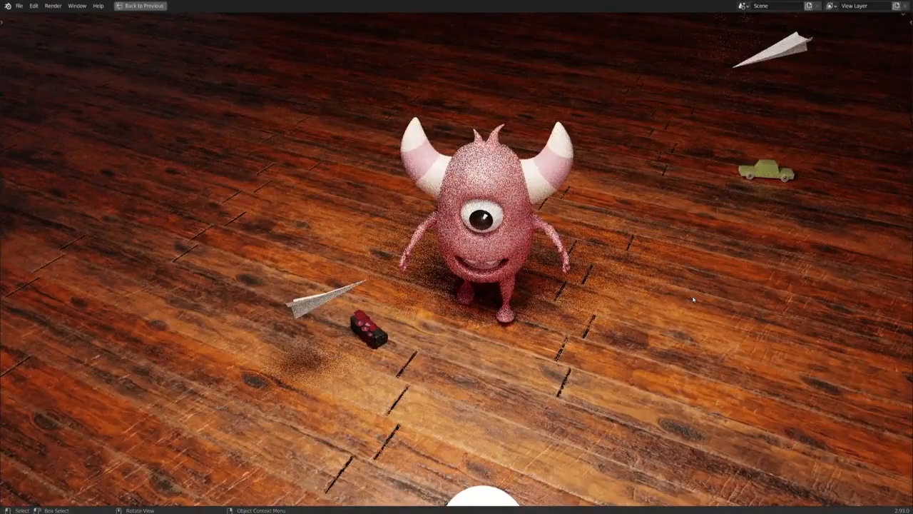
# - Inspect the monster scene from different angles in Material Preview and Solid shading, finishing in Material Preview
pyautogui.press('z')
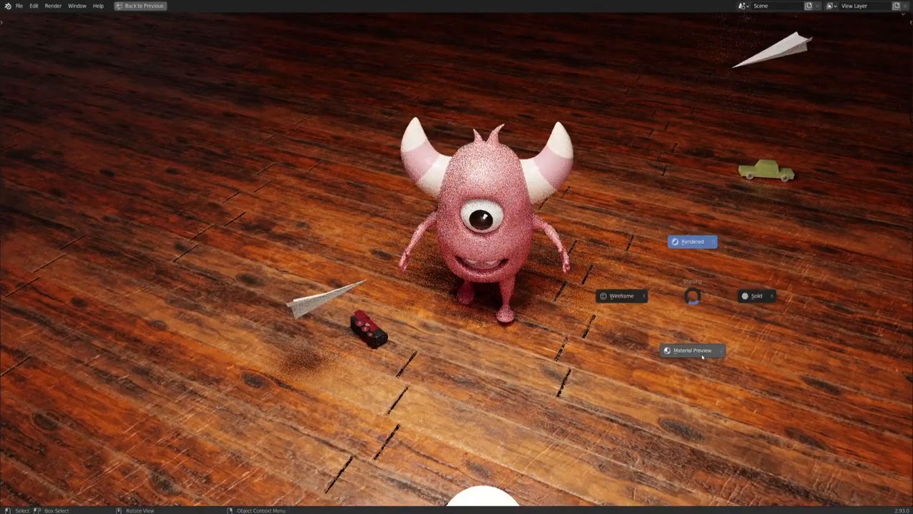
pyautogui.click(703, 356)
pyautogui.scroll(-1, 681, 348)
pyautogui.moveTo(675, 341)
pyautogui.mouseDown(button='middle')
pyautogui.moveTo(709, 328)
pyautogui.moveTo(666, 320)
pyautogui.moveTo(686, 310)
pyautogui.moveTo(575, 276)
pyautogui.moveTo(557, 283)
pyautogui.moveTo(453, 274)
pyautogui.mouseUp(button='middle')
pyautogui.press('KP_1')
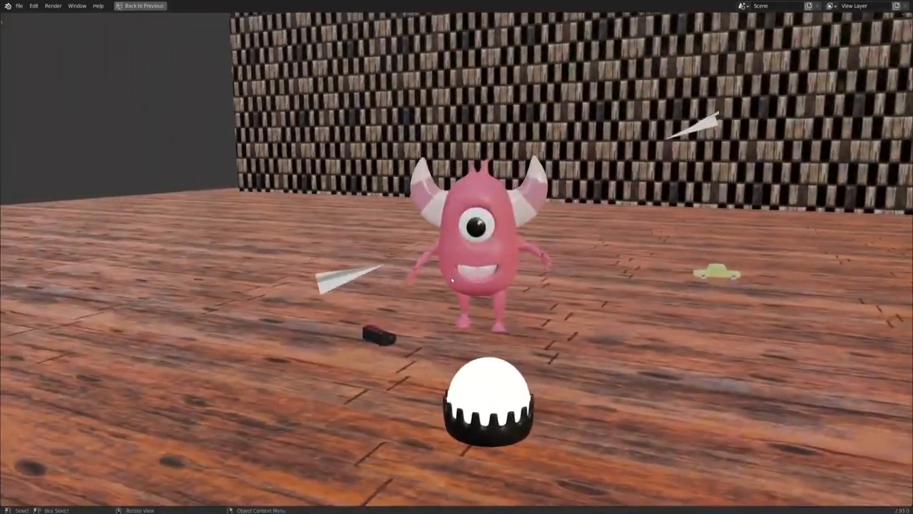
pyautogui.press('z')
pyautogui.click(542, 276)
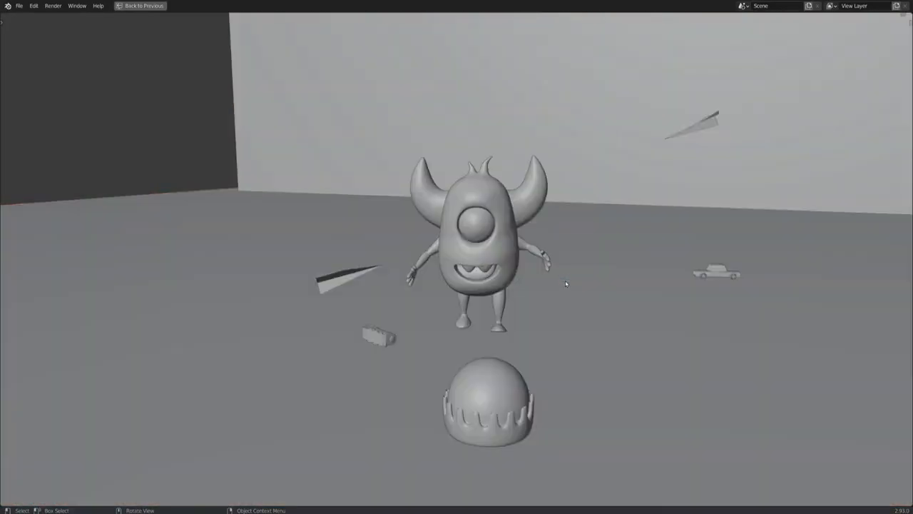
pyautogui.moveTo(542, 276)
pyautogui.mouseDown(button='middle')
pyautogui.moveTo(612, 294)
pyautogui.moveTo(603, 298)
pyautogui.mouseUp(button='middle')
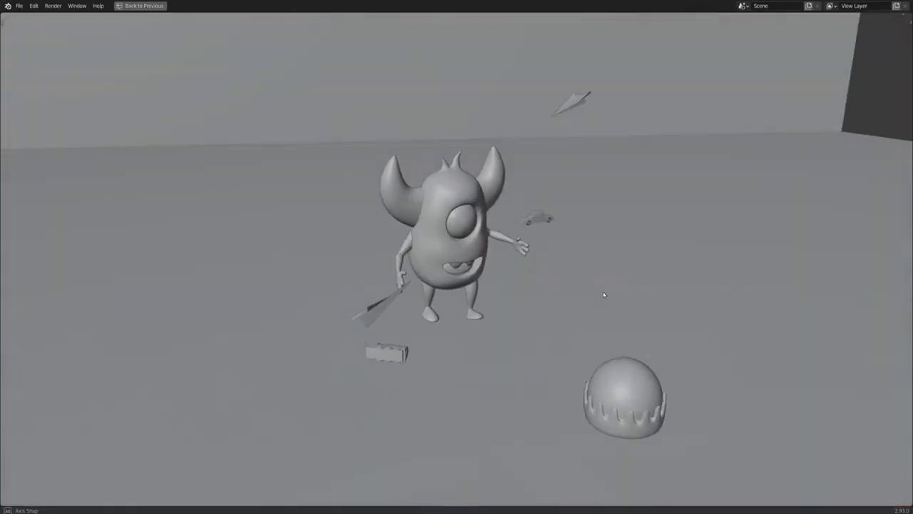
pyautogui.press('z')
pyautogui.click(607, 345)
pyautogui.moveTo(608, 352); pyautogui.dragTo(572, 299, button='middle')
# - Examine the scene through its camera in Rendered shading and from a free viewpoint outside the camera
pyautogui.press('KP_0')
pyautogui.press('z')
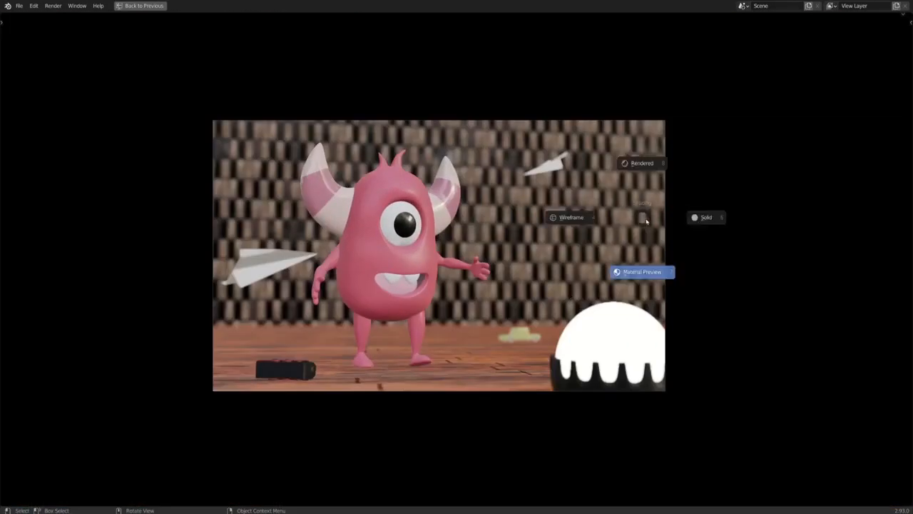
pyautogui.click(652, 158)
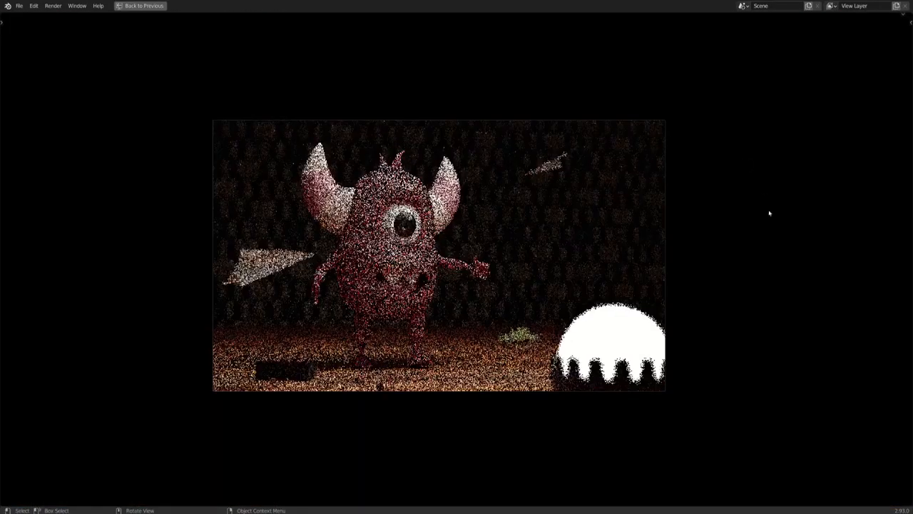
pyautogui.scroll(1, 772, 247)
pyautogui.scroll(1, 773, 247)
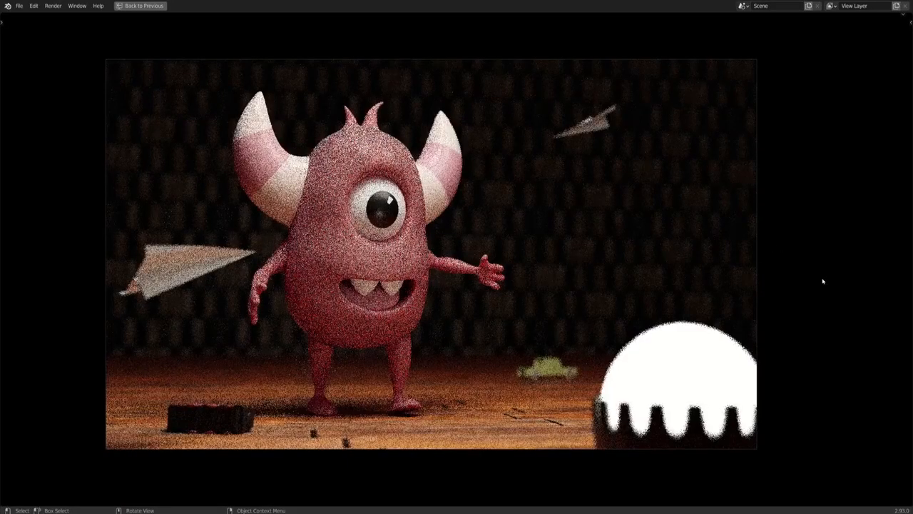
pyautogui.scroll(-1, 822, 282)
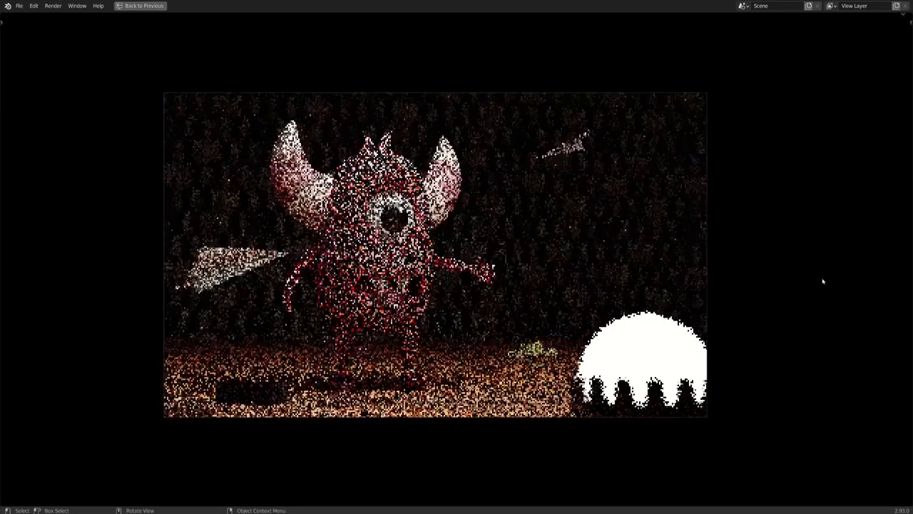
pyautogui.moveTo(733, 274); pyautogui.dragTo(728, 301, button='middle')
pyautogui.keyDown('shift'); pyautogui.moveTo(721, 348); pyautogui.dragTo(727, 382, button='middle'); pyautogui.keyUp('shift')
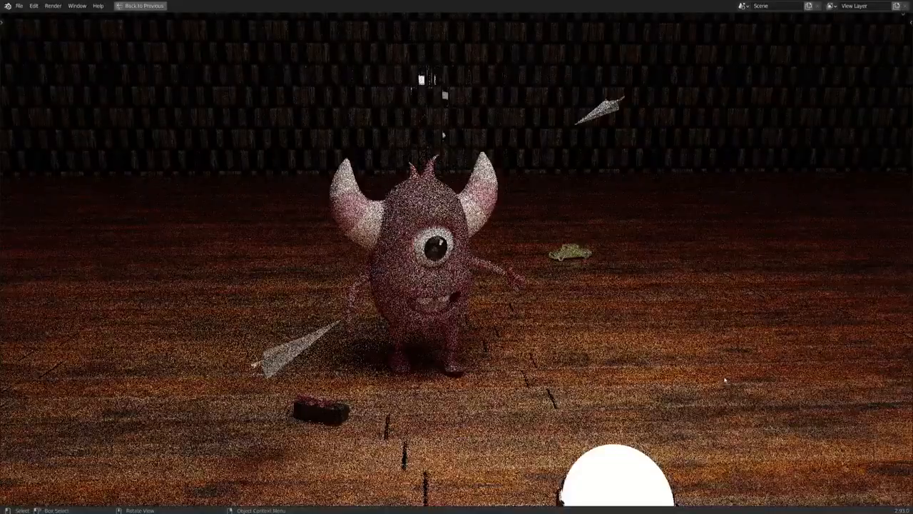
pyautogui.scroll(-1, 725, 381)
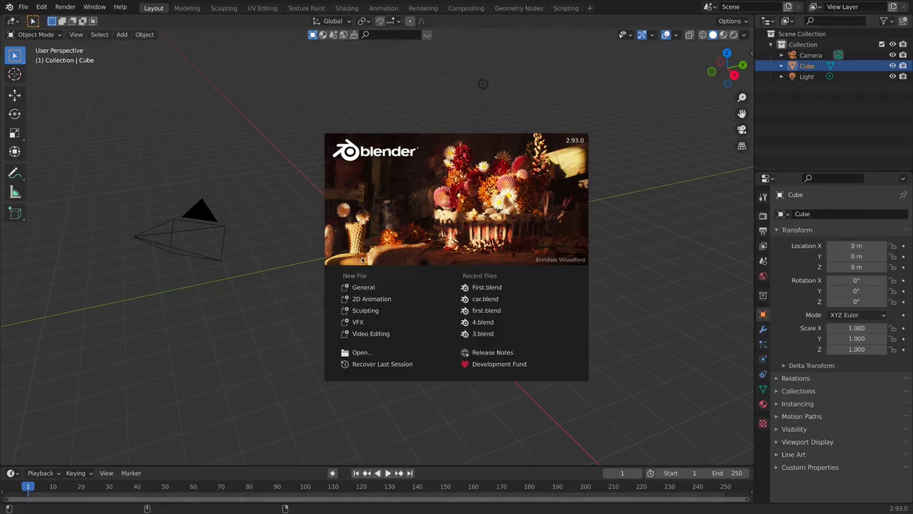
# - Start a new General file and select the default camera
pyautogui.click(360, 288)
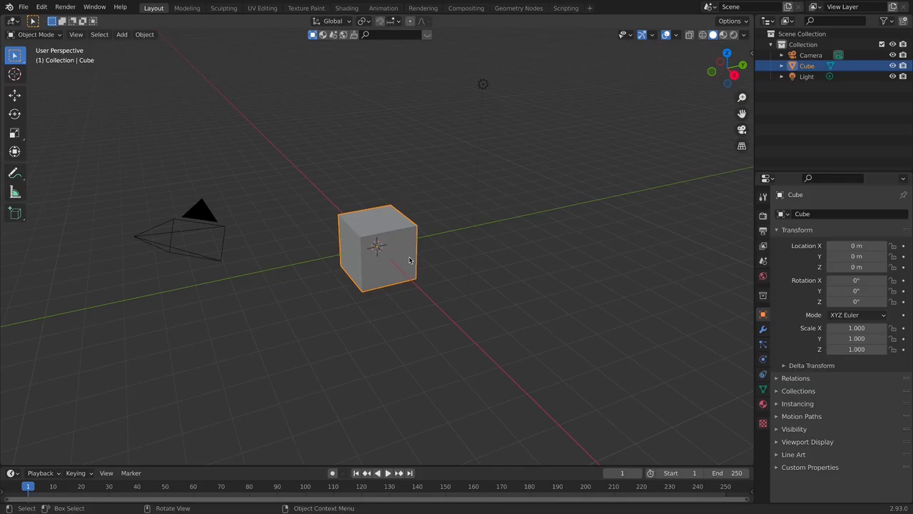
pyautogui.click(488, 85)
pyautogui.click(218, 261)
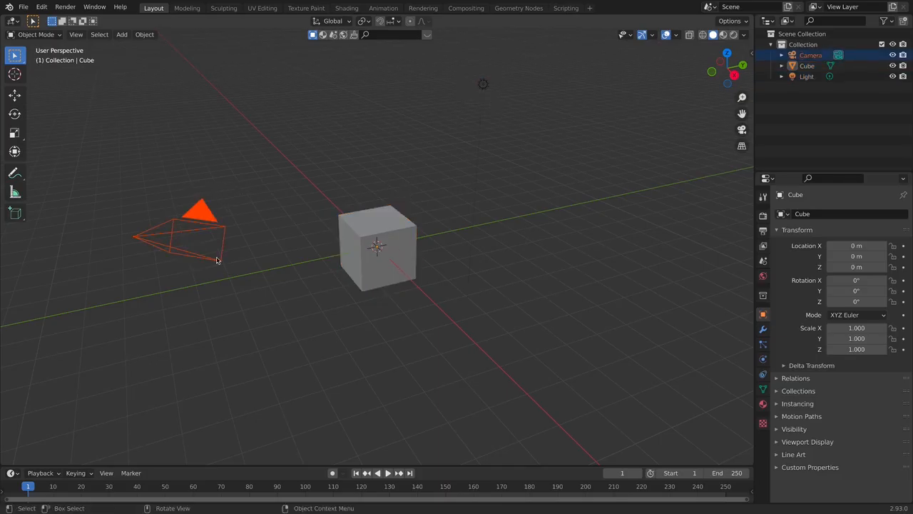
# - Turn on the Screencast Keys display for the viewport and clear the object selection
pyautogui.press('n')
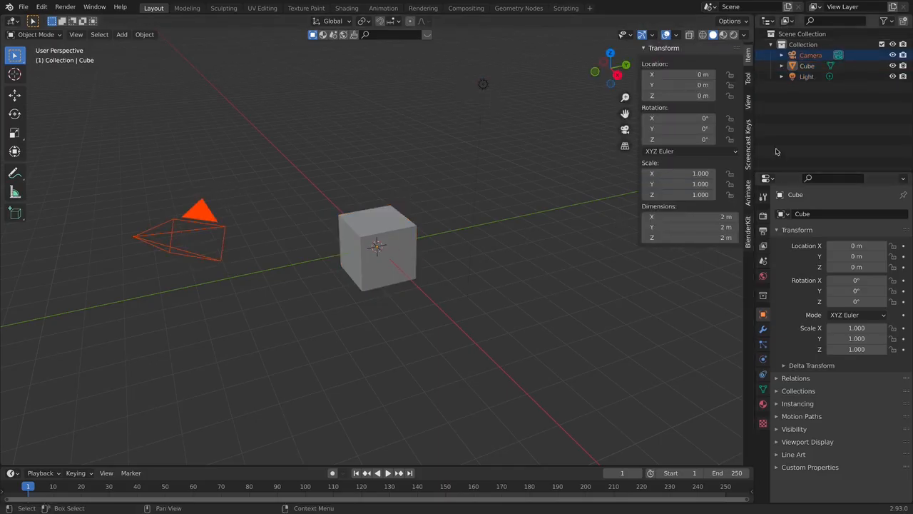
pyautogui.click(750, 147)
pyautogui.press('n')
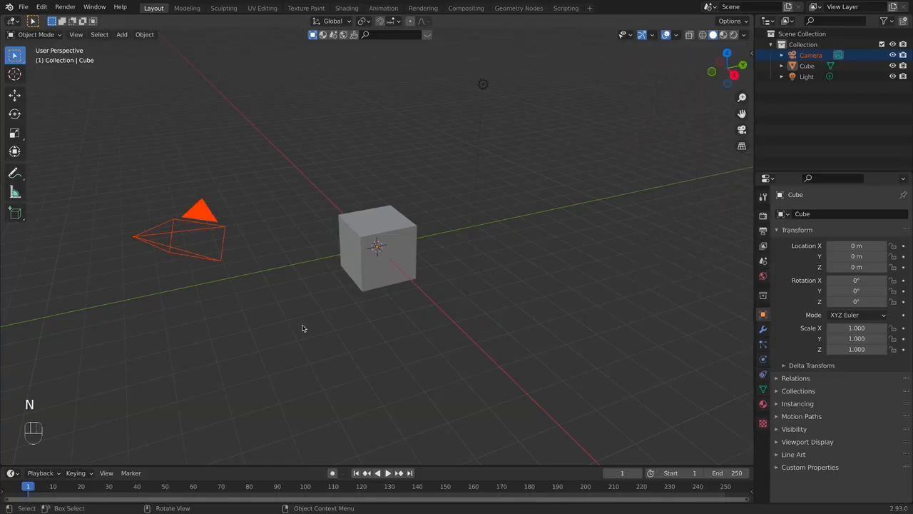
pyautogui.click(27, 431)
pyautogui.rightClick(157, 382)
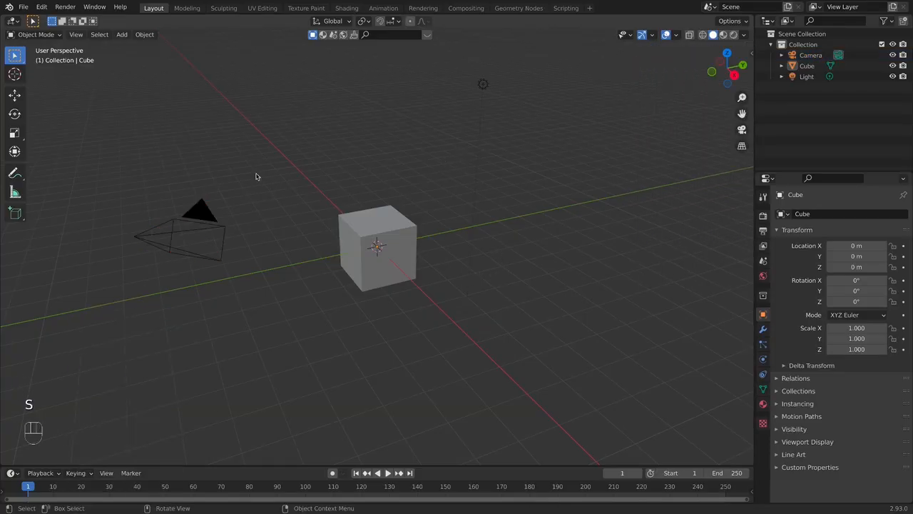
# - Select the default camera, cube and light in front view and delete all three
pyautogui.scroll(-3, 304, 190)
pyautogui.press('KP_1')
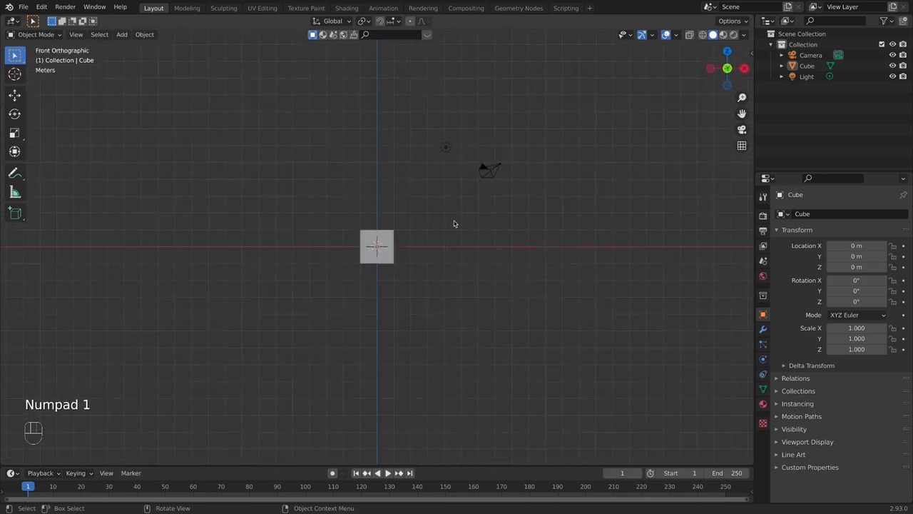
pyautogui.moveTo(277, 79); pyautogui.dragTo(637, 322)
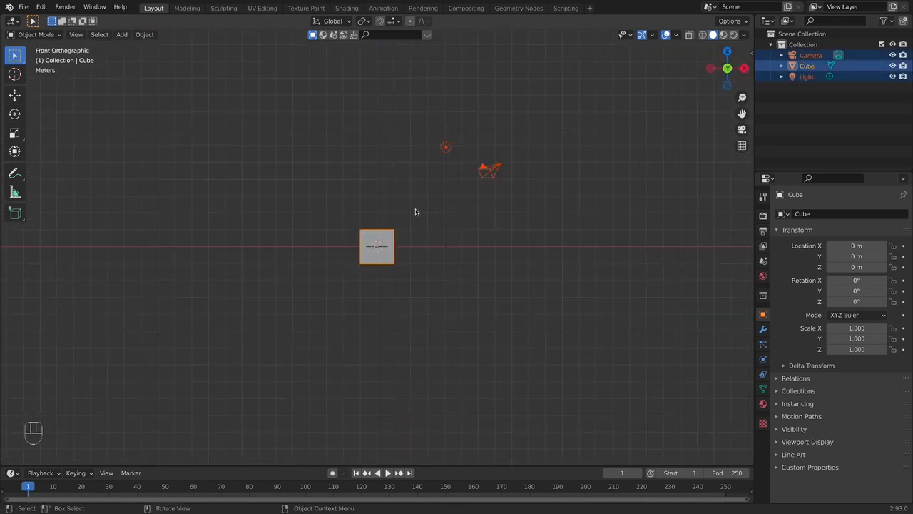
pyautogui.press('x')
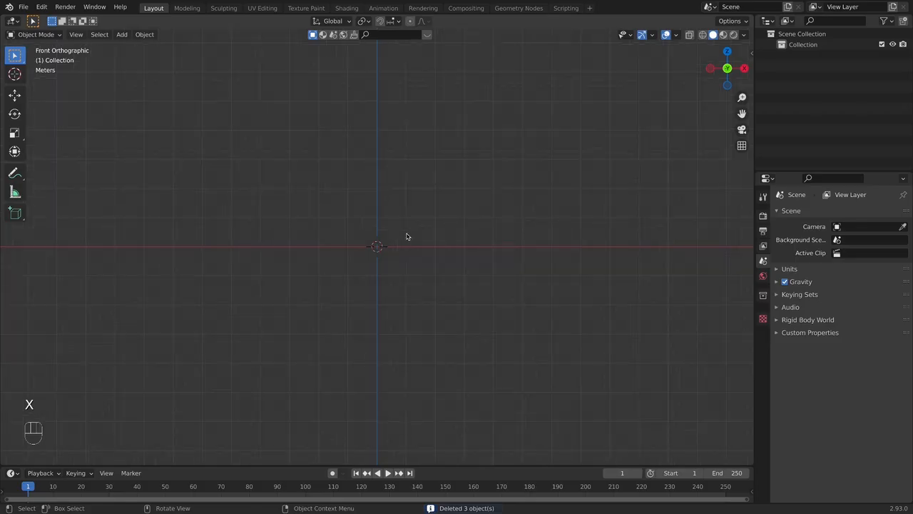
# - Load FRONT.png from the Desktop's Monster folder as a background image aligned to the front view
pyautogui.moveTo(406, 236)
pyautogui.keyDown('shift'); pyautogui.mouseDown(button='middle')
pyautogui.moveTo(428, 243)
pyautogui.moveTo(416, 230)
pyautogui.mouseUp(button='middle'); pyautogui.keyUp('shift')
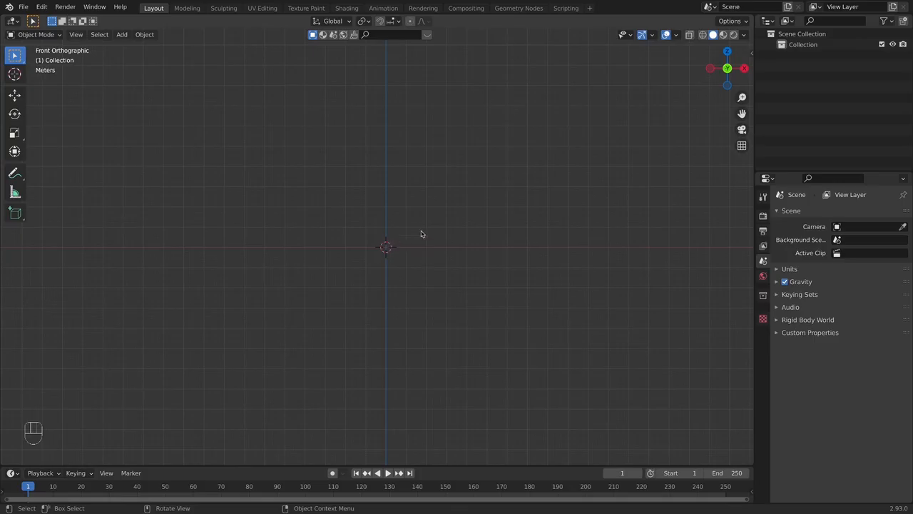
pyautogui.hotkey('shift', 'a')
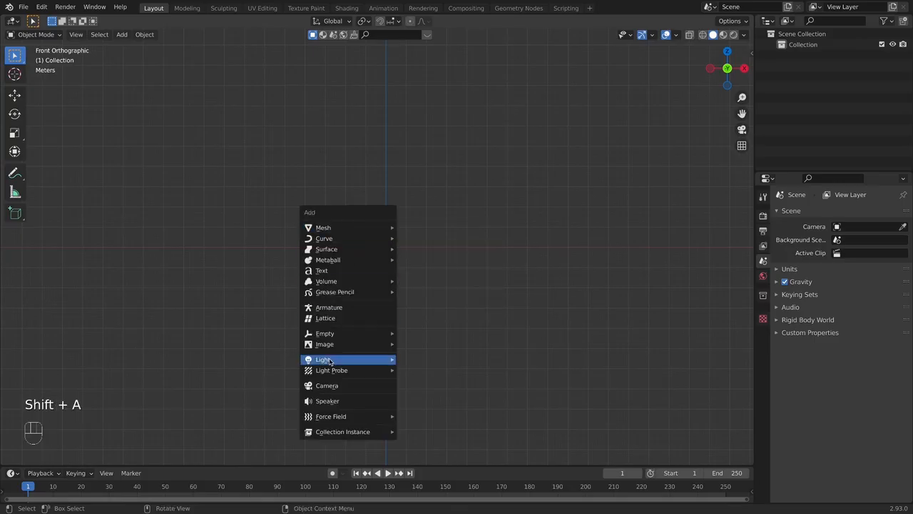
pyautogui.moveTo(333, 346)
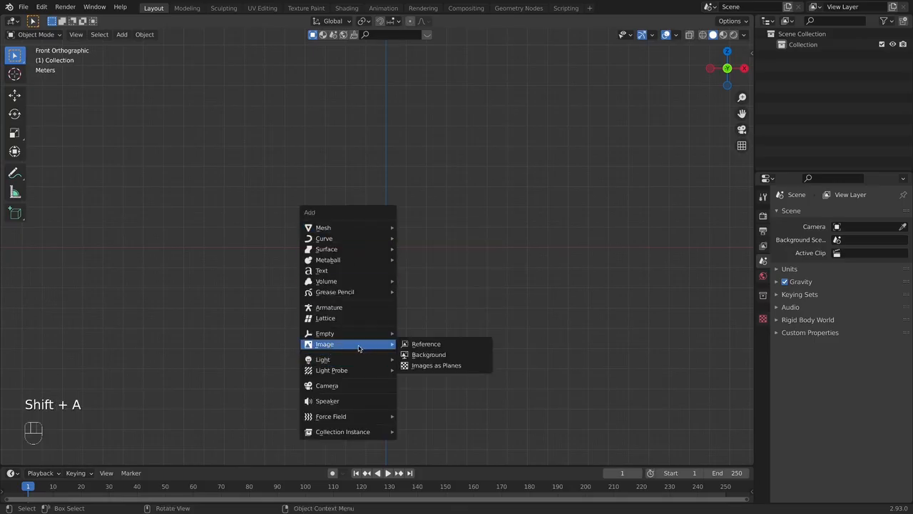
pyautogui.click(422, 355)
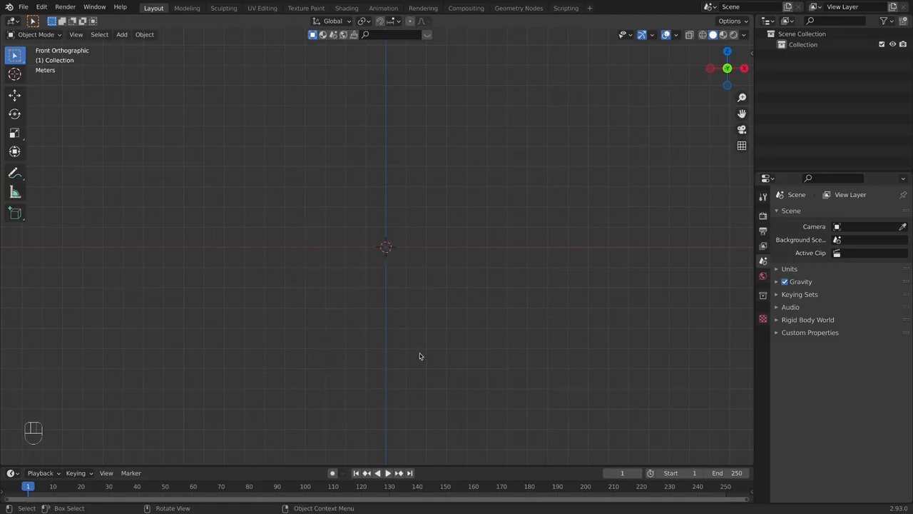
pyautogui.click(213, 212)
pyautogui.click(211, 202)
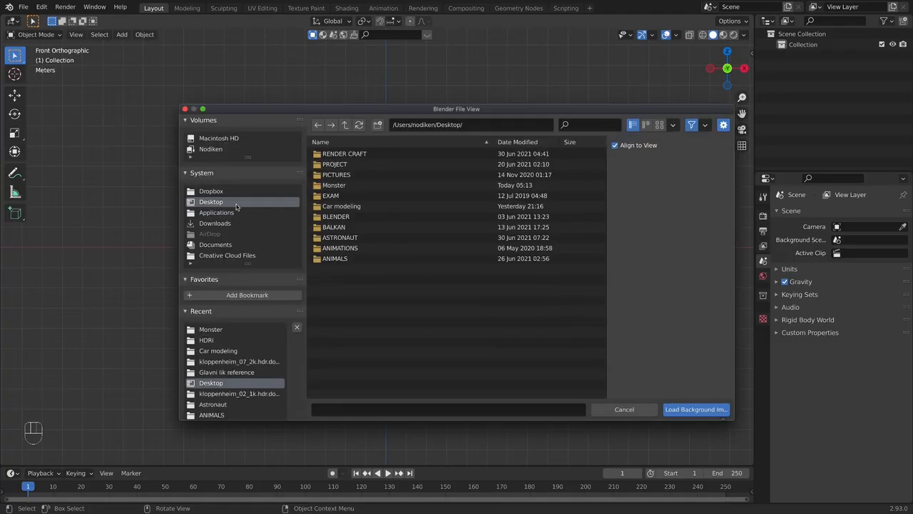
pyautogui.click(336, 184)
pyautogui.click(338, 184)
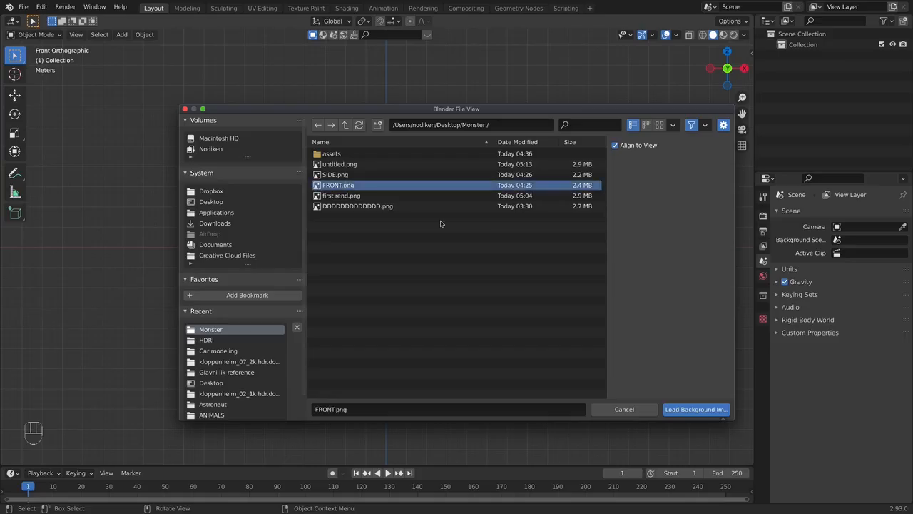
pyautogui.click(687, 410)
# - Load SIDE.png from the Monster folder as a background image aligned to the right view
pyautogui.scroll(7, 564, 247)
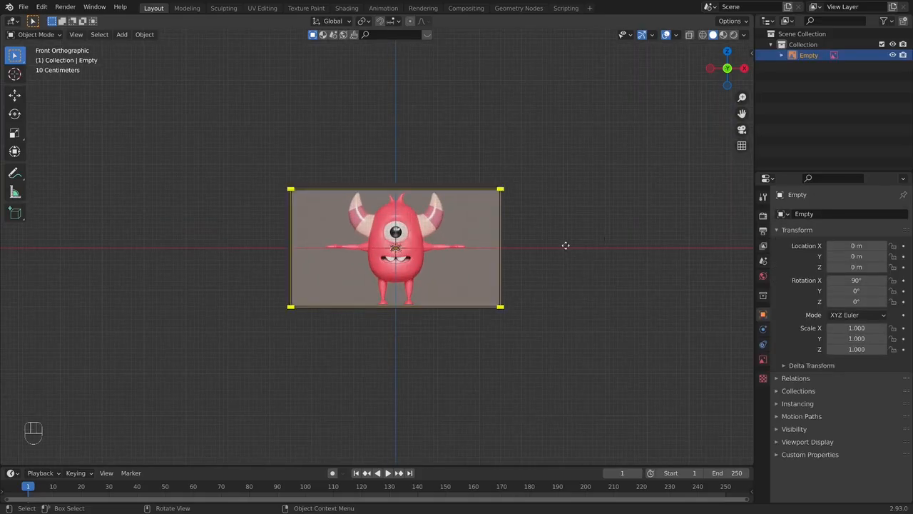
pyautogui.keyDown('shift'); pyautogui.moveTo(647, 279); pyautogui.dragTo(602, 261, button='middle'); pyautogui.keyUp('shift')
pyautogui.scroll(2, 606, 276)
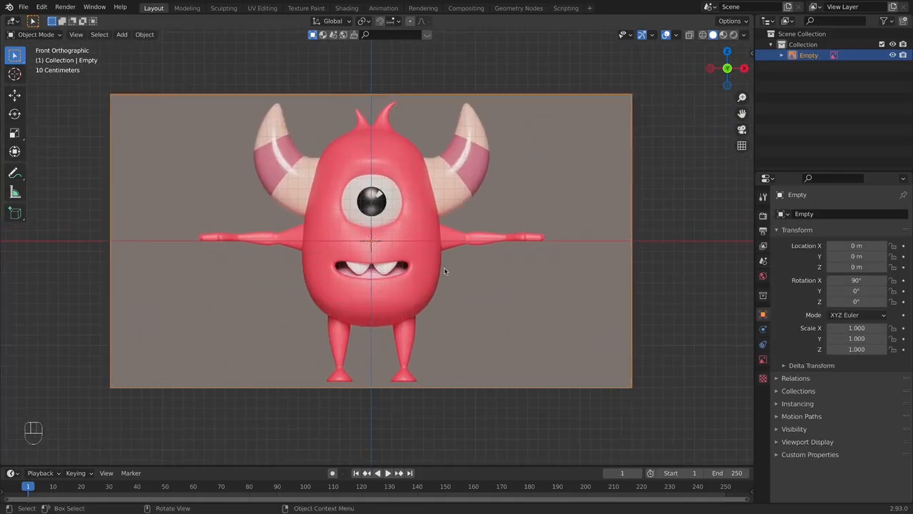
pyautogui.press('KP_3')
pyautogui.hotkey('shift', 'a')
pyautogui.moveTo(402, 238)
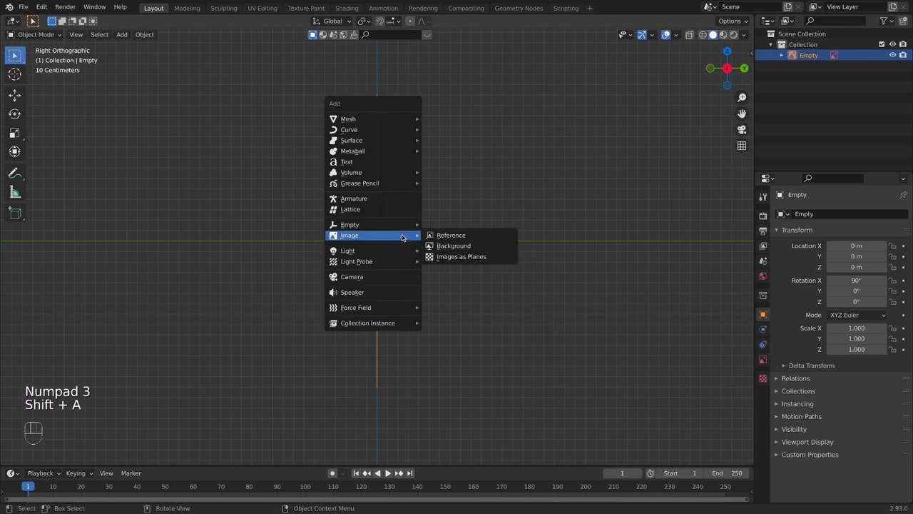
pyautogui.click(465, 247)
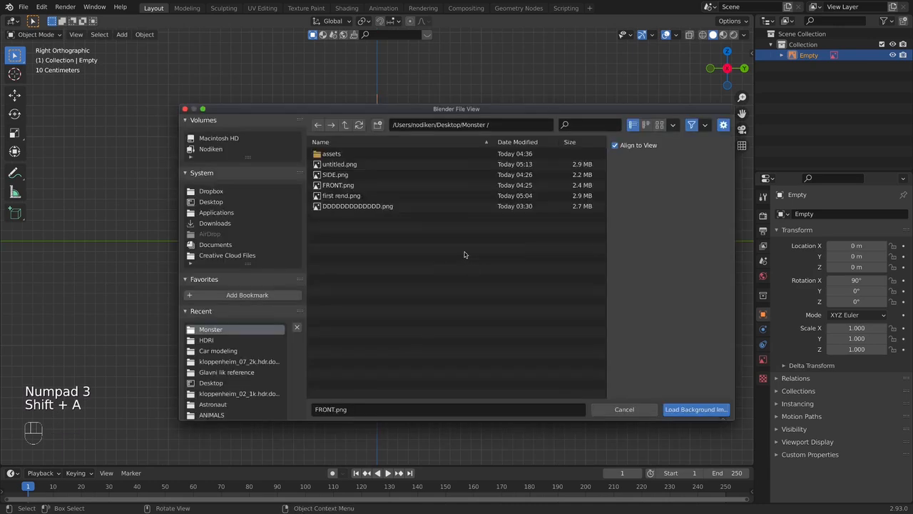
pyautogui.click(331, 175)
pyautogui.click(696, 409)
# - Compare the front and side reference images by alternating between front and right views
pyautogui.press('KP_1')
pyautogui.press('KP_3')
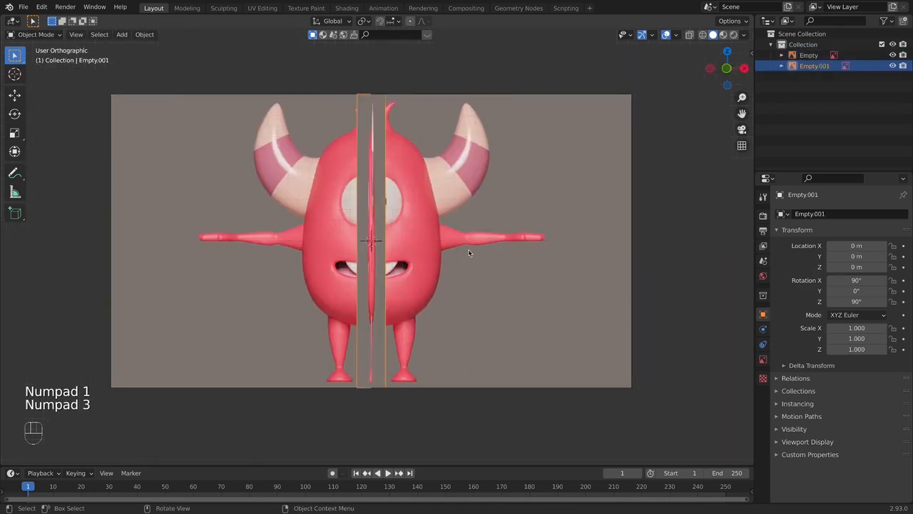
pyautogui.press('KP_1')
pyautogui.press('KP_3')
pyautogui.press('KP_1')
pyautogui.press('KP_3')
pyautogui.press('KP_1')
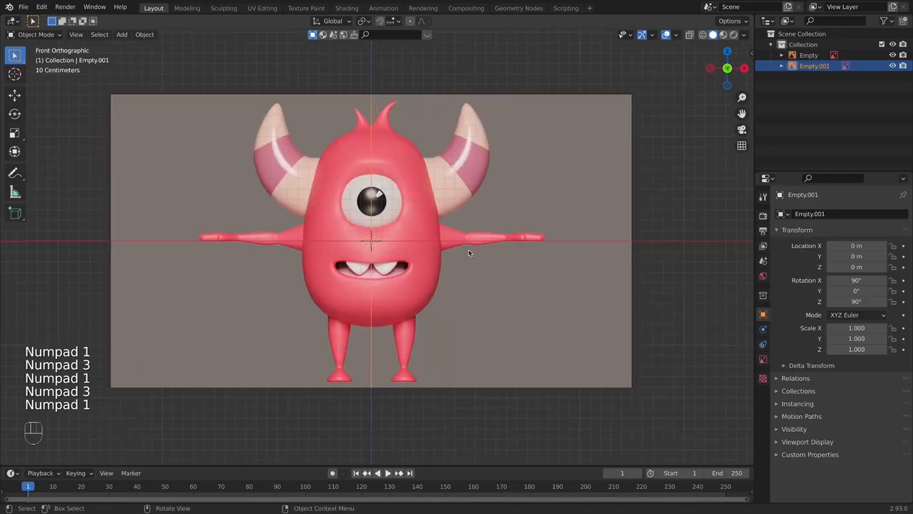
# - Make the FRONT.png reference display on both sides and show in perspective view
pyautogui.press('KP_3')
pyautogui.press('KP_1')
pyautogui.scroll(-2, 368, 189)
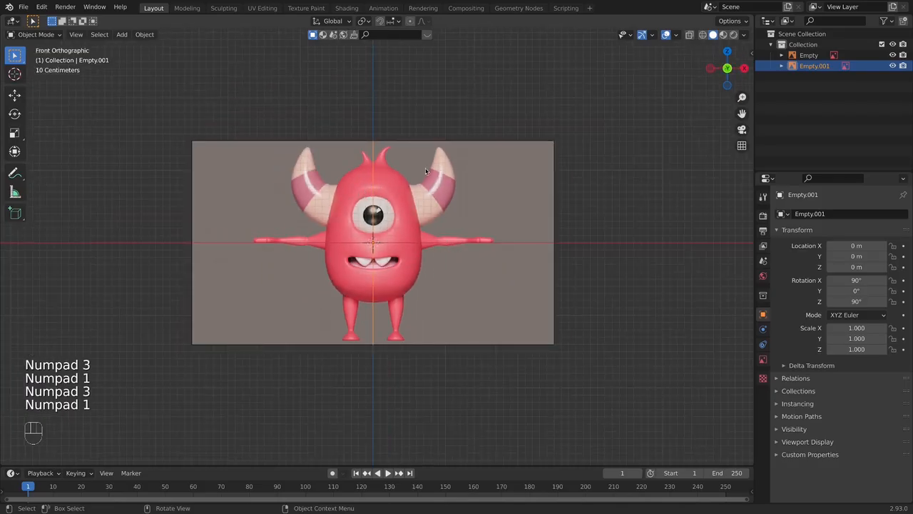
pyautogui.click(808, 55)
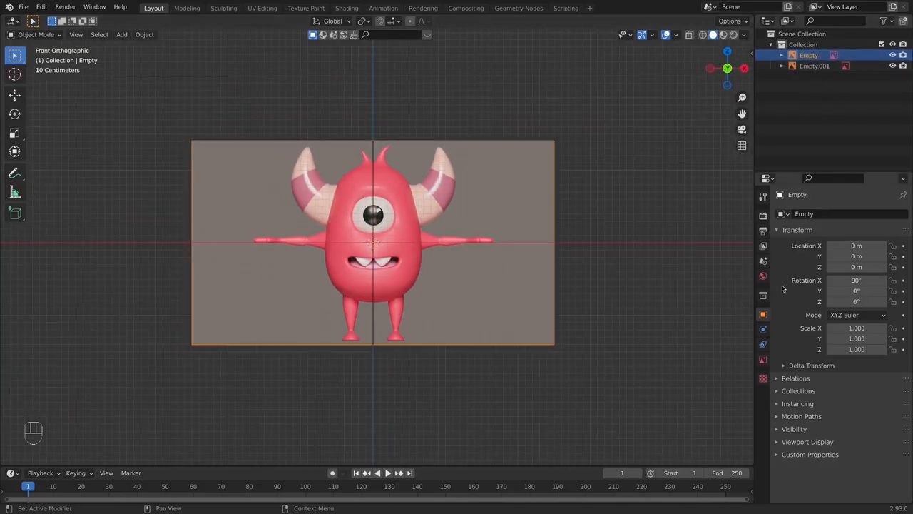
pyautogui.click(766, 361)
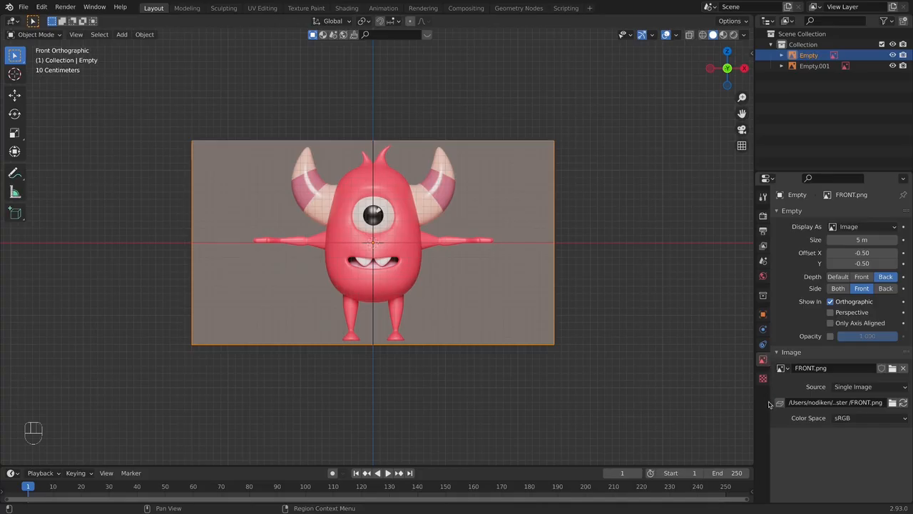
pyautogui.click(831, 289)
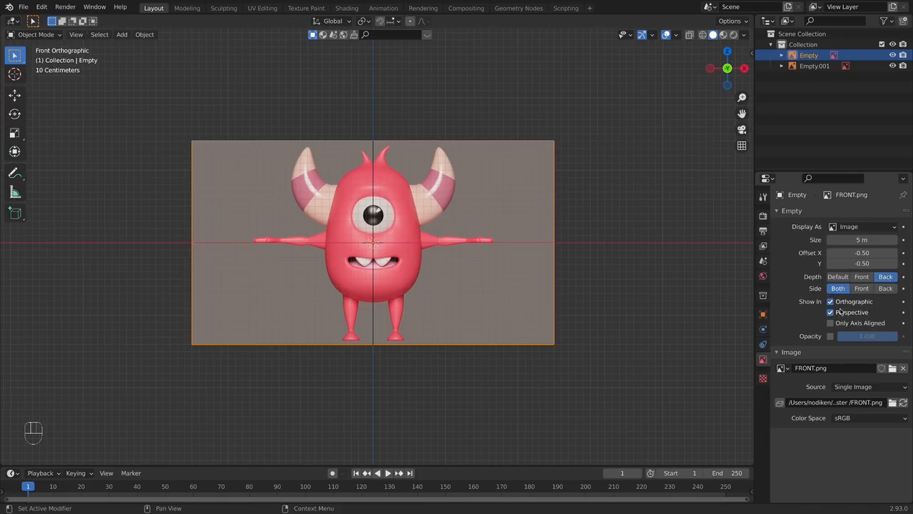
pyautogui.click(657, 301)
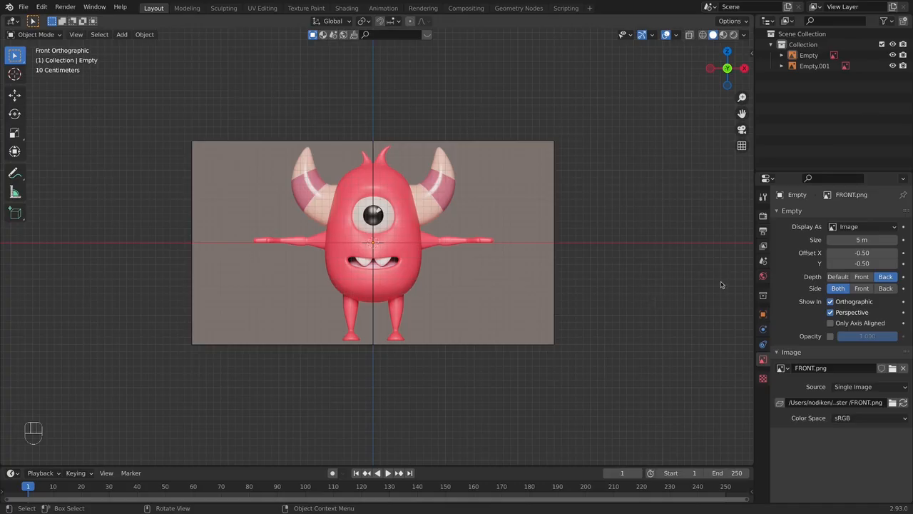
pyautogui.moveTo(608, 330)
pyautogui.mouseDown(button='middle')
pyautogui.moveTo(444, 344)
pyautogui.moveTo(614, 342)
pyautogui.moveTo(601, 328)
pyautogui.mouseUp(button='middle')
pyautogui.press('KP_2')
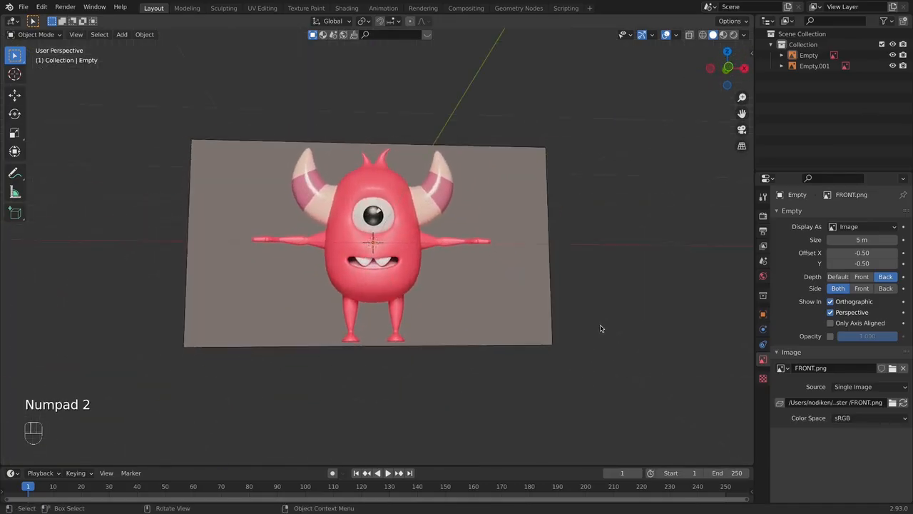
# - Make the SIDE.png reference display on both sides and show in perspective view
pyautogui.press('KP_3')
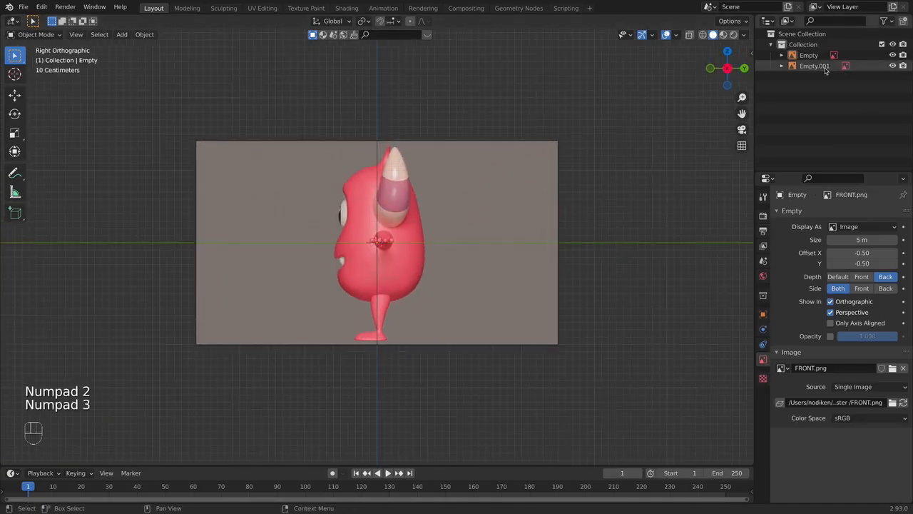
pyautogui.click(825, 68)
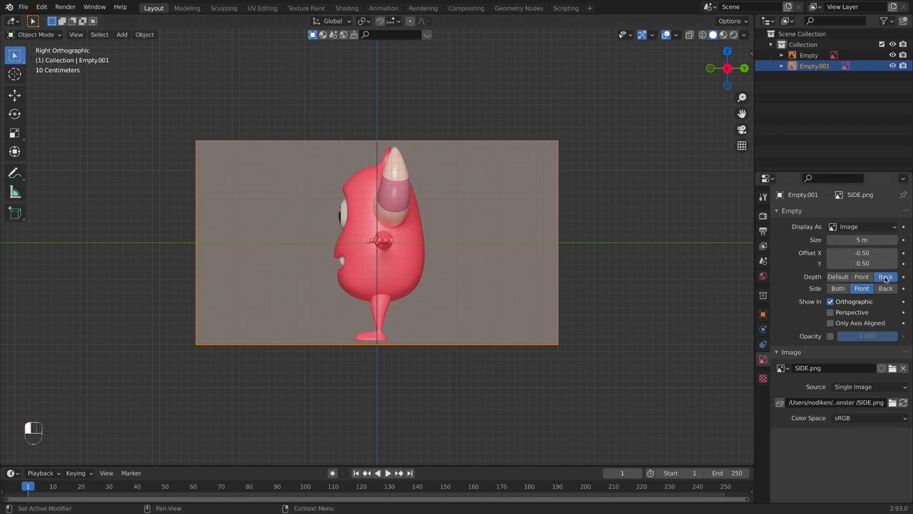
pyautogui.click(835, 289)
pyautogui.click(831, 313)
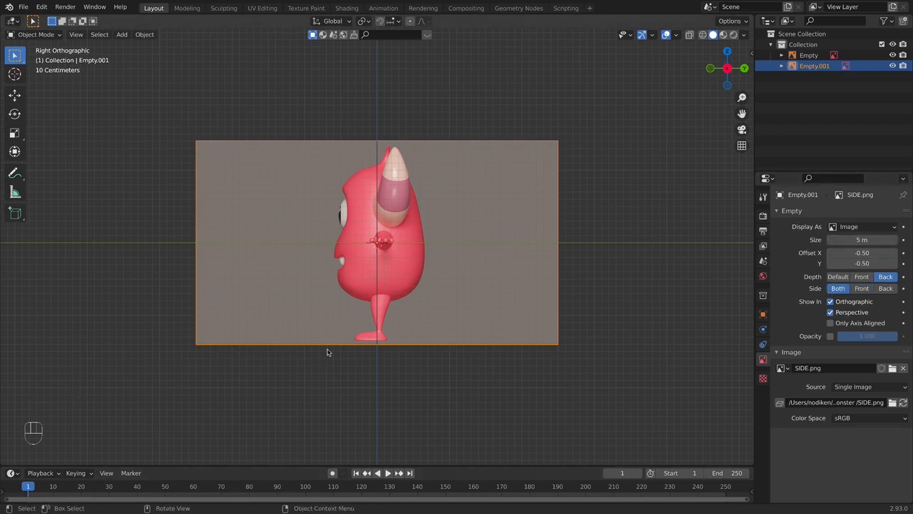
pyautogui.moveTo(326, 351); pyautogui.dragTo(444, 329, button='middle')
pyautogui.press('KP_1')
pyautogui.moveTo(531, 315)
pyautogui.mouseDown(button='middle')
pyautogui.moveTo(329, 336)
pyautogui.moveTo(244, 320)
pyautogui.moveTo(636, 316)
pyautogui.moveTo(542, 318)
pyautogui.mouseUp(button='middle')
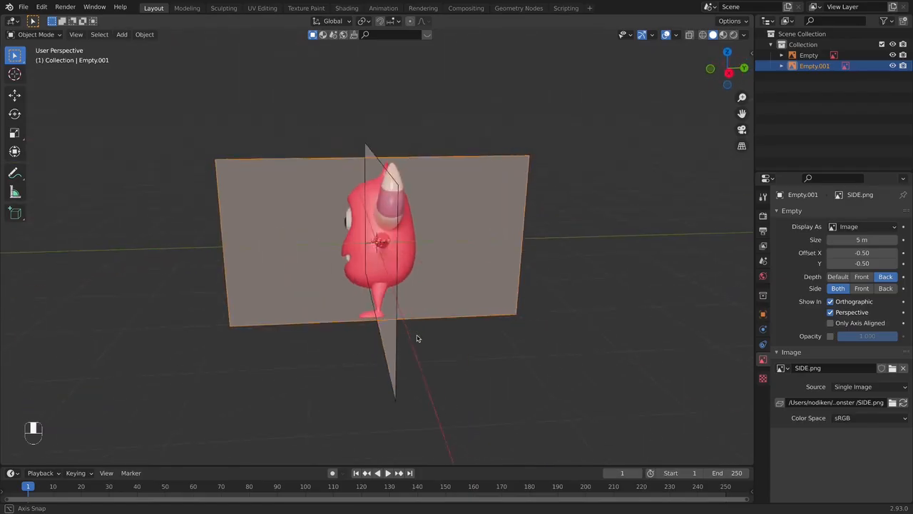
# - Show the selectability toggles in the Outliner and disable selection for both reference image empties
pyautogui.press('KP_1')
pyautogui.scroll(4, 366, 219)
pyautogui.scroll(2, 366, 219)
pyautogui.keyDown('shift'); pyautogui.moveTo(536, 188); pyautogui.dragTo(545, 197, button='middle'); pyautogui.keyUp('shift')
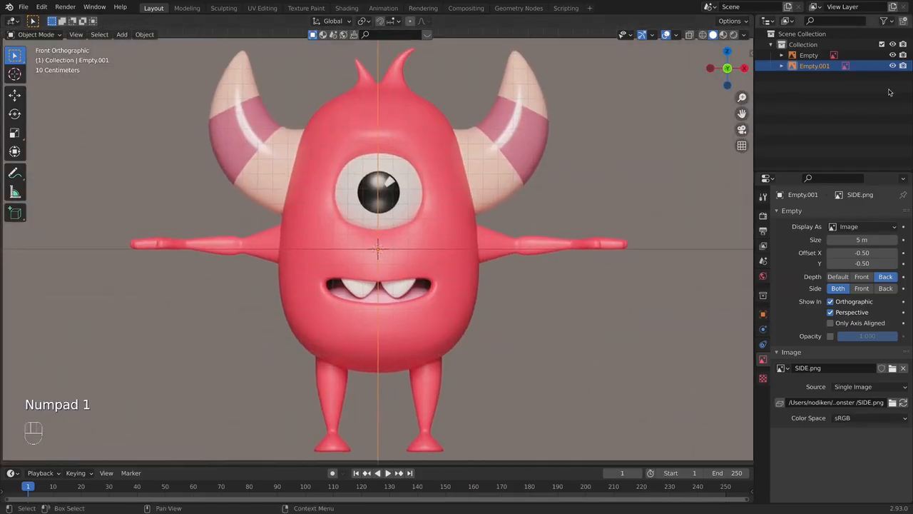
pyautogui.click(885, 21)
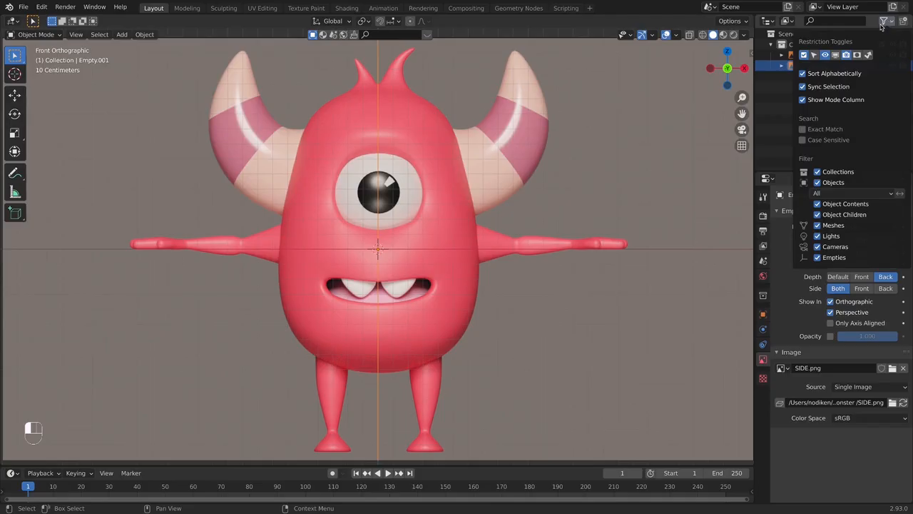
pyautogui.click(814, 56)
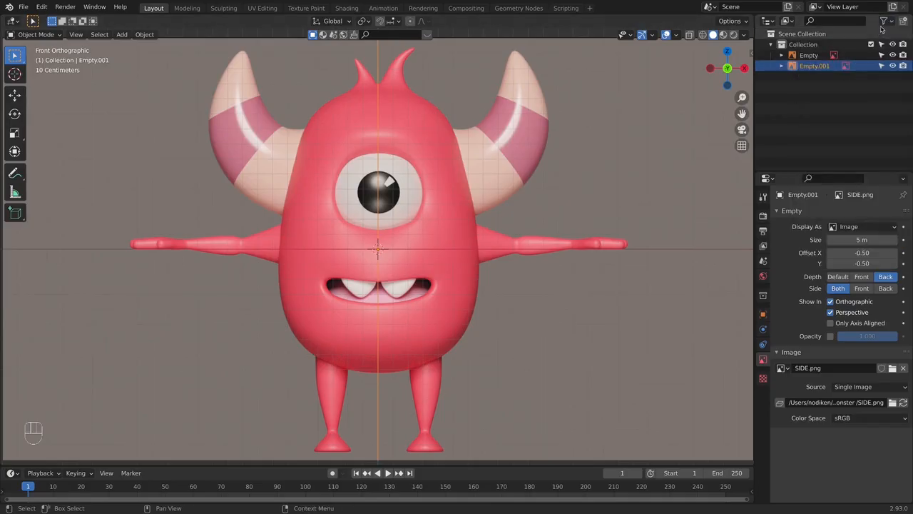
pyautogui.moveTo(881, 56); pyautogui.dragTo(882, 67)
pyautogui.moveTo(882, 57); pyautogui.dragTo(882, 65)
pyautogui.scroll(-5, 514, 159)
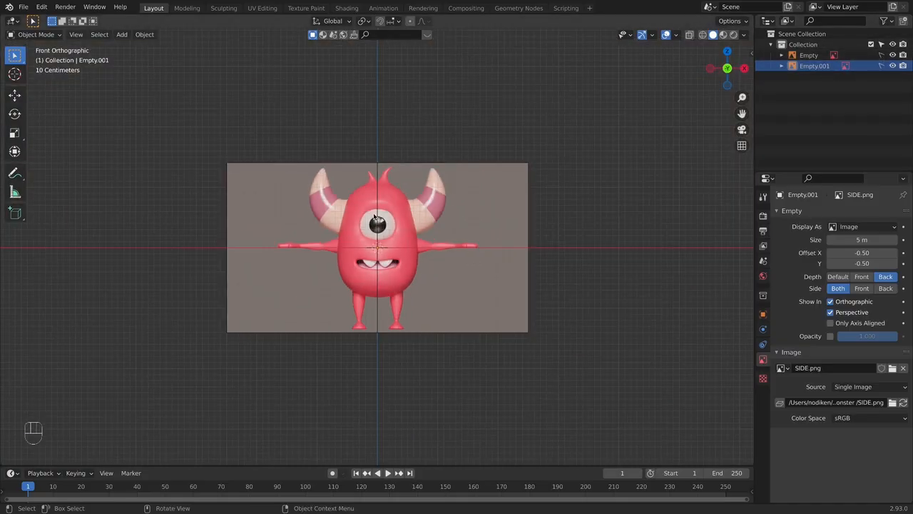
pyautogui.moveTo(576, 249); pyautogui.dragTo(416, 218, button='middle')
pyautogui.press('KP_1')
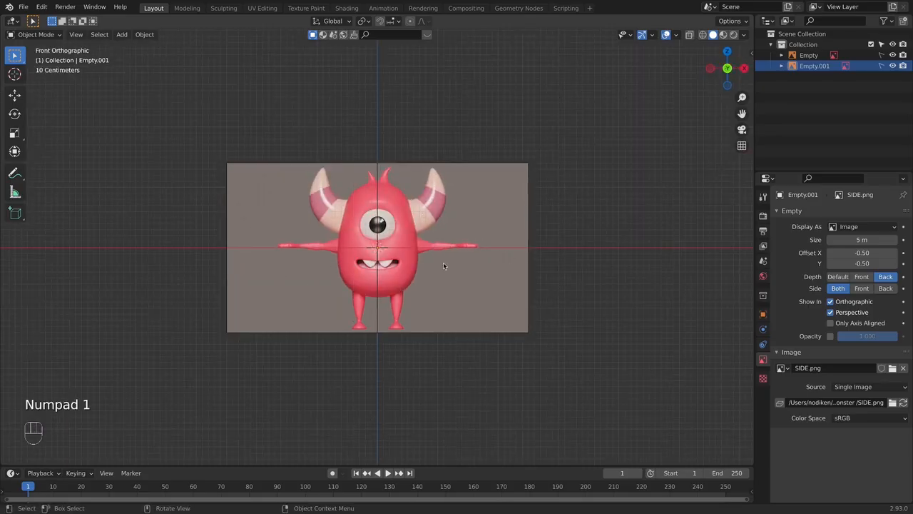
# - Add a cube mesh and give it a Subdivision Surface modifier with viewport level 2
pyautogui.scroll(3, 447, 244)
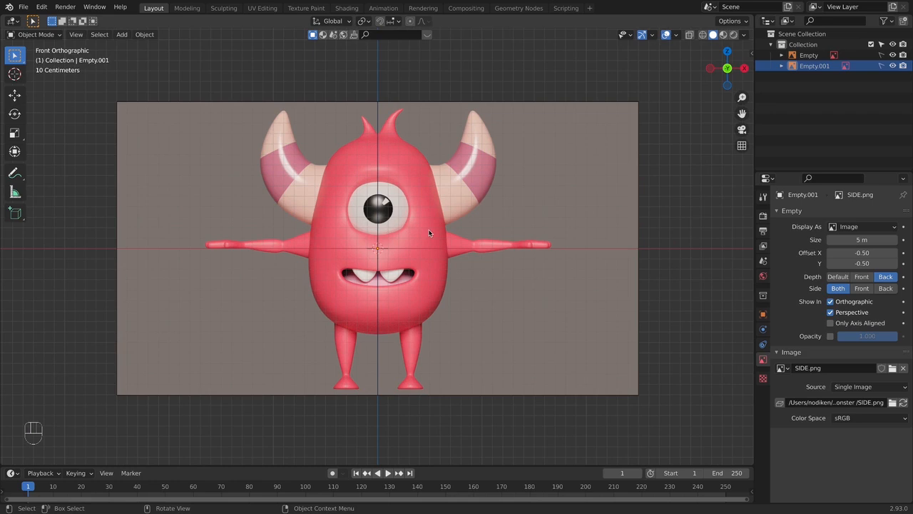
pyautogui.press('shift')
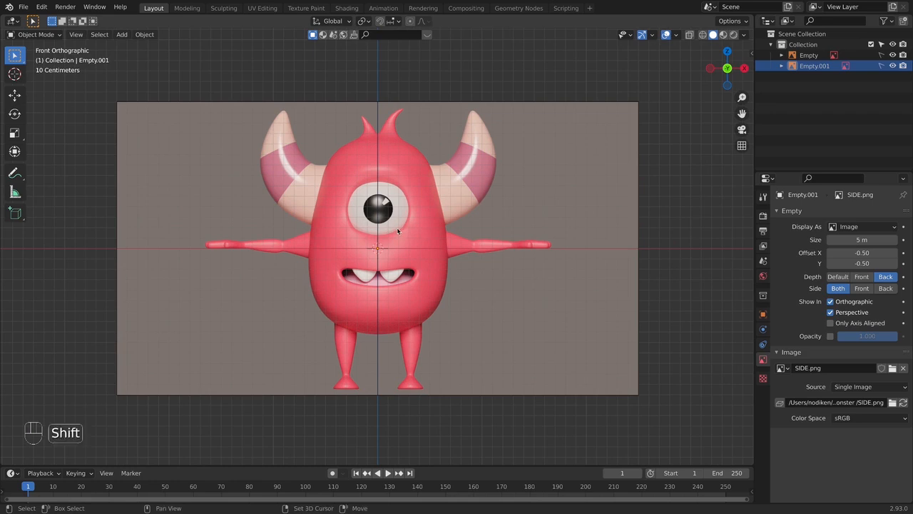
pyautogui.hotkey('shift', 'a')
pyautogui.moveTo(357, 110)
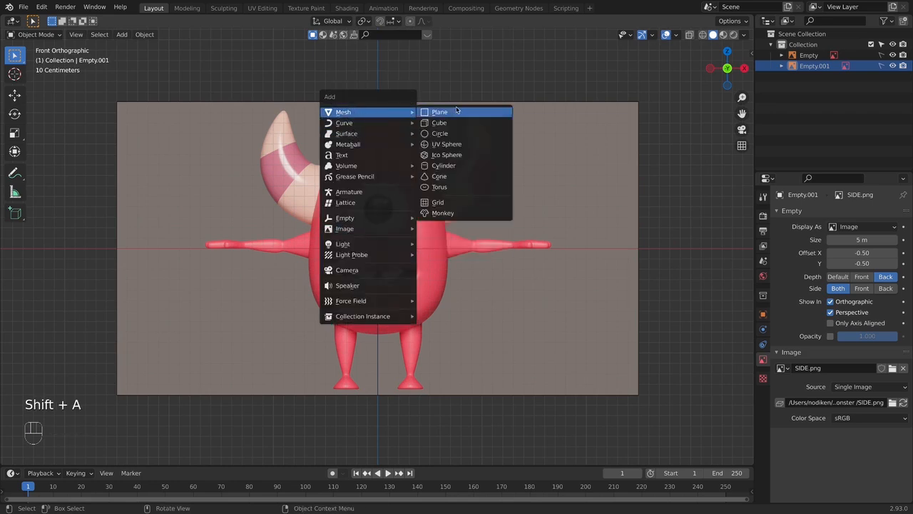
pyautogui.click(460, 111)
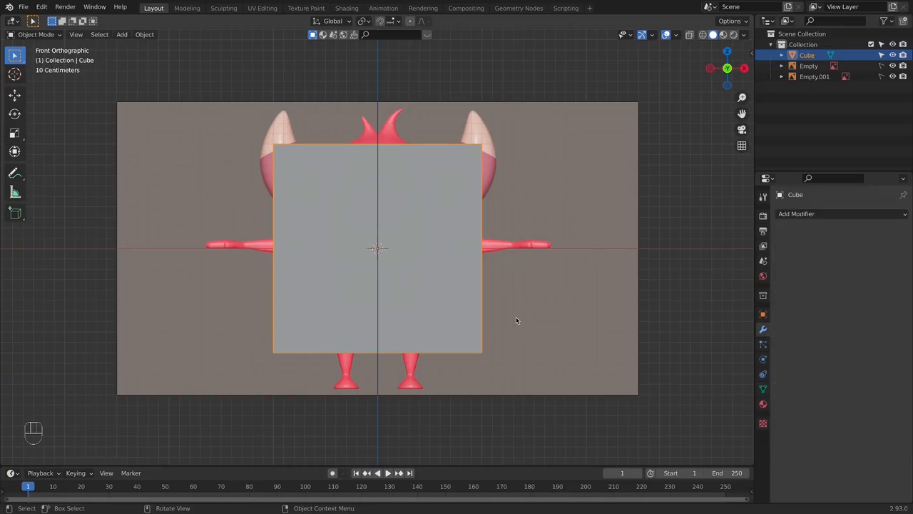
pyautogui.click(820, 214)
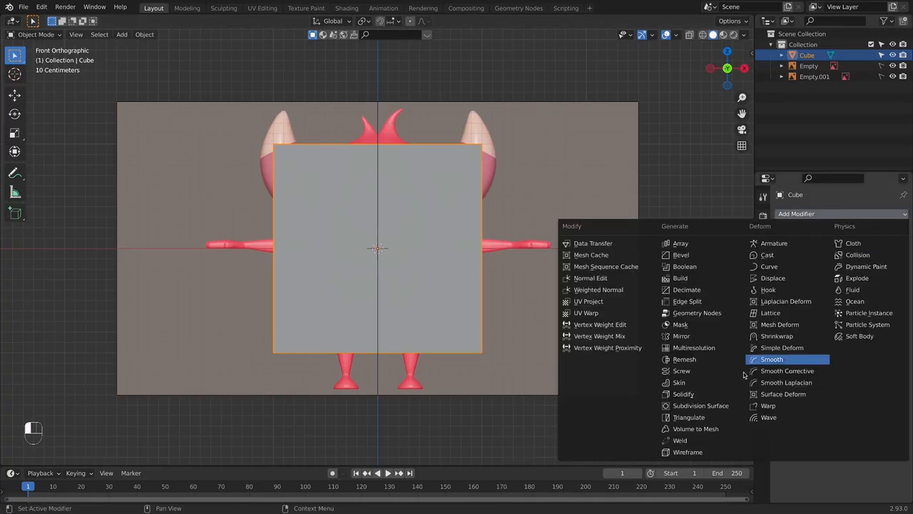
pyautogui.click(702, 406)
pyautogui.hotkey('ctrl', '2')
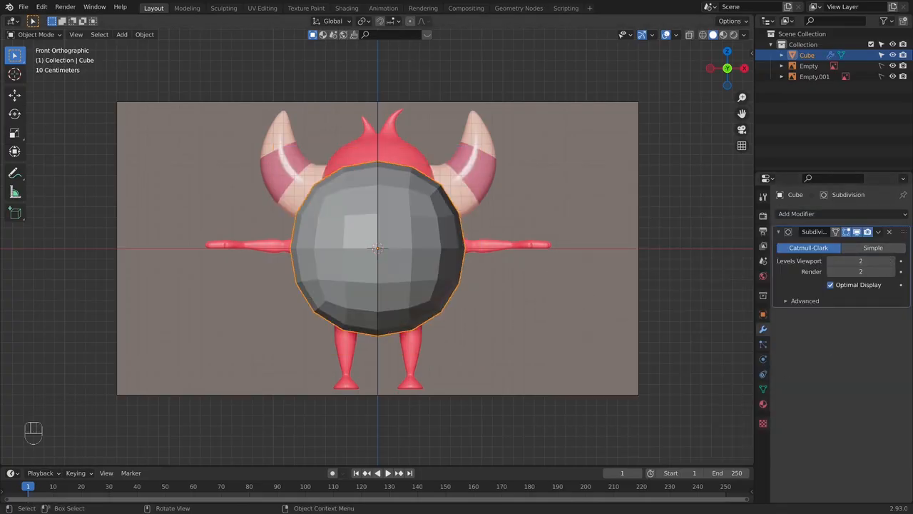
# - Scale the cube down to the monster's body width and lower it about 0.2 m along Z to the belly
pyautogui.press('s')
pyautogui.click(571, 220)
pyautogui.press('g')
pyautogui.press('z')
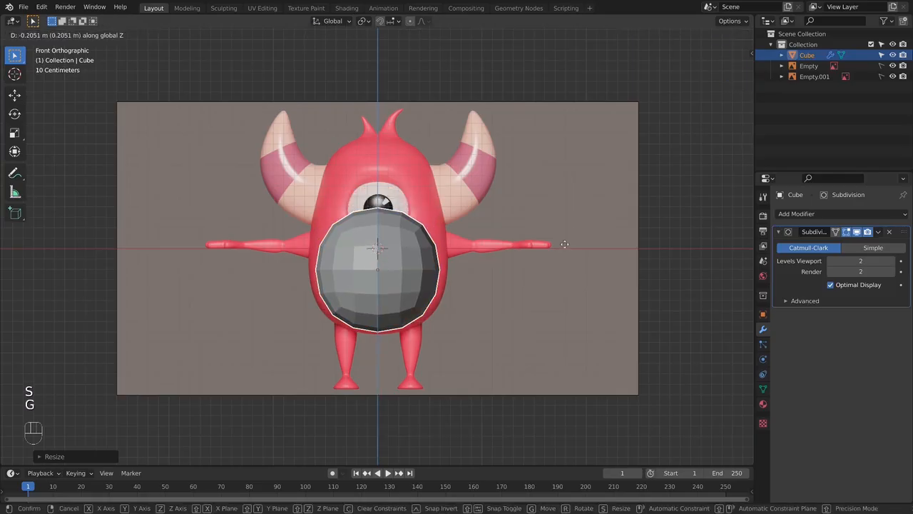
pyautogui.click(565, 244)
# - Enter Edit Mode on the cube and enable X-ray display to reveal the reference through the mesh
pyautogui.press('Tab')
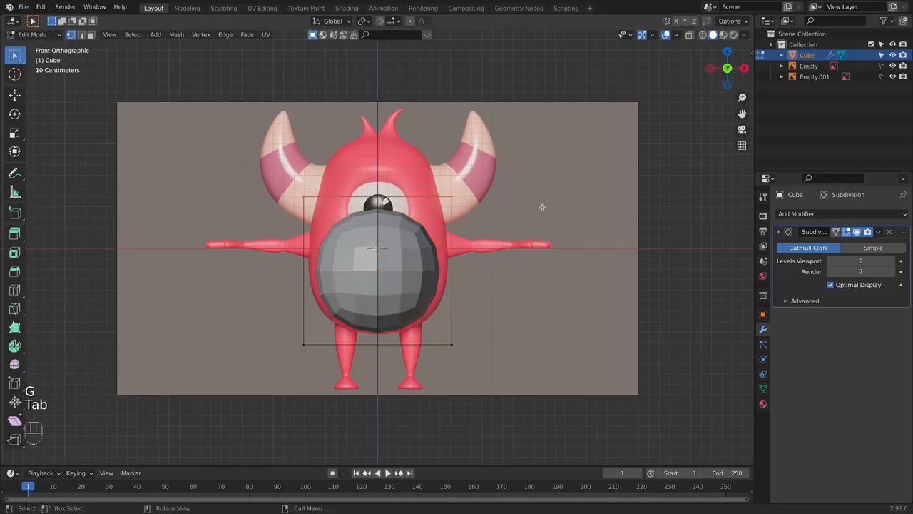
pyautogui.press('g')
pyautogui.rightClick(540, 226)
pyautogui.hotkey('alt', 'z')
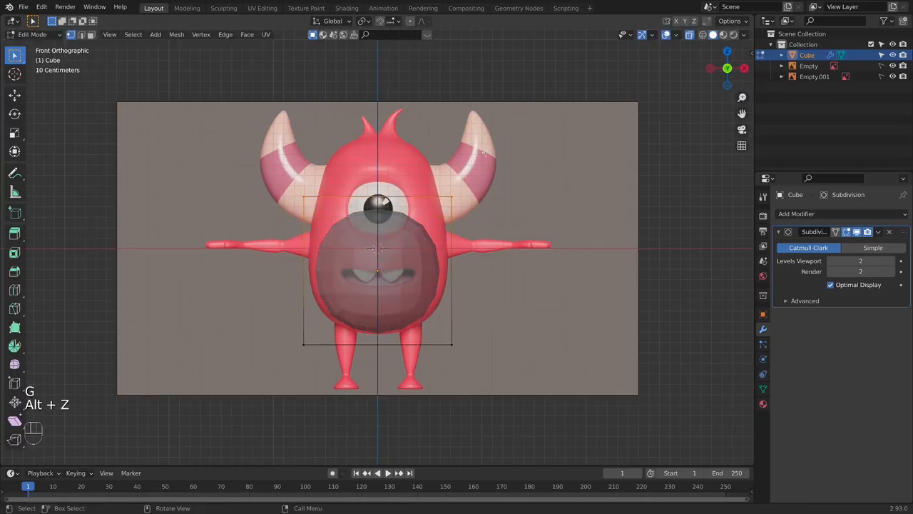
pyautogui.click(689, 35)
pyautogui.click(689, 34)
pyautogui.hotkey('alt', 'z')
pyautogui.hotkey('alt', 'z')
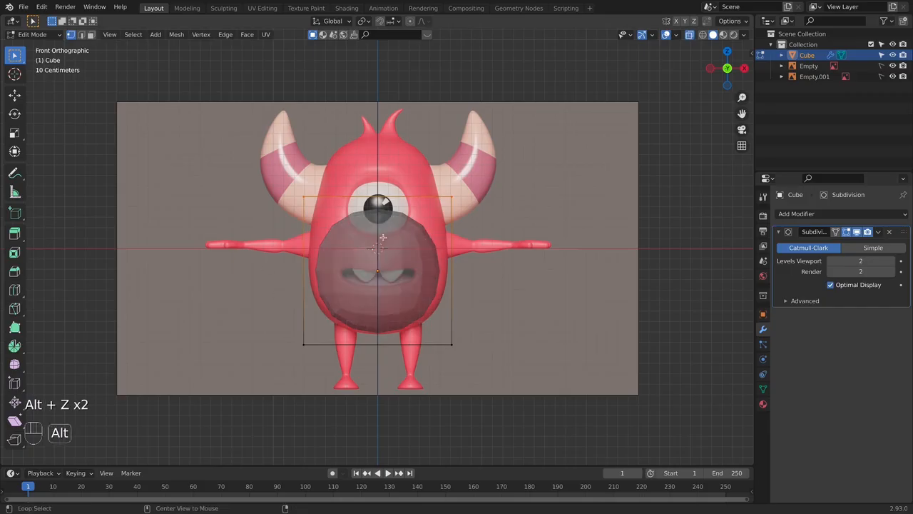
# - Lower the cube's top vertices about 0.2 m along Z and extrude them upward about 0.85 m toward the head top
pyautogui.press('g')
pyautogui.press('z')
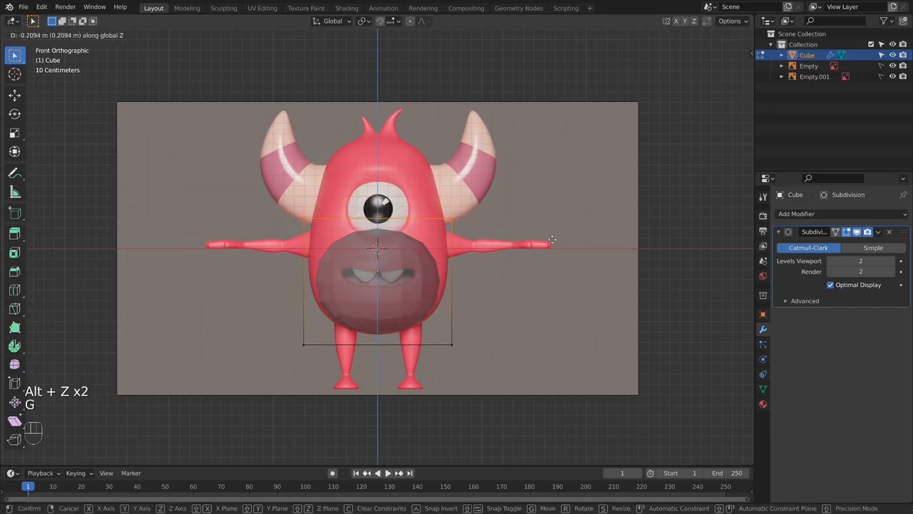
pyautogui.click(551, 242)
pyautogui.press('e')
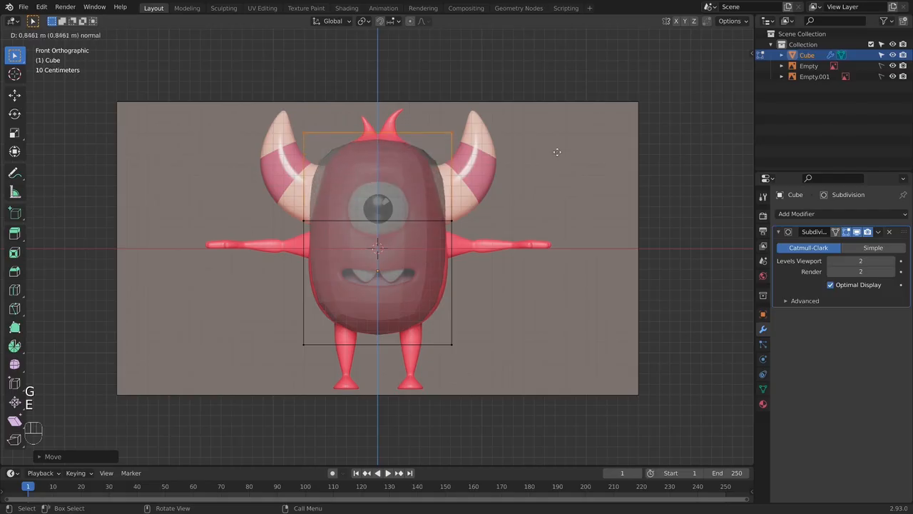
pyautogui.click(636, 158)
# - Scale the top vertices inward and raise them slightly along Z to fit the monster's head outline
pyautogui.press('s')
pyautogui.click(567, 143)
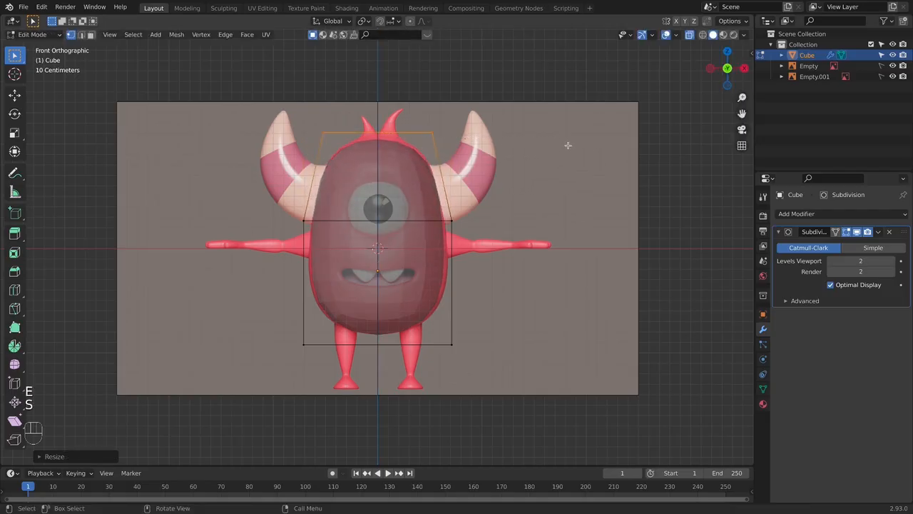
pyautogui.press('g')
pyautogui.press('z')
pyautogui.click(568, 144)
pyautogui.press('Tab')
# - Scale the body's bottom vertices outward to fit the belly outline and return to Object Mode
pyautogui.press('Tab')
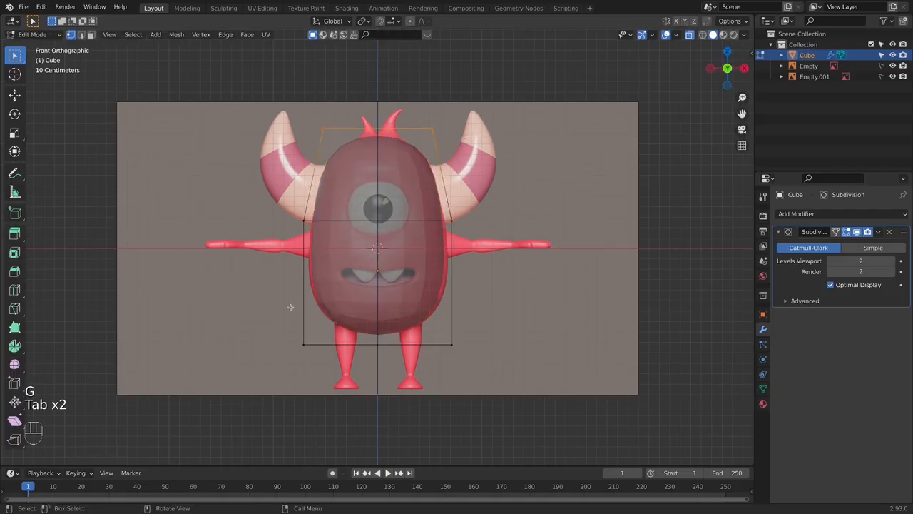
pyautogui.press('s')
pyautogui.press('Tab')
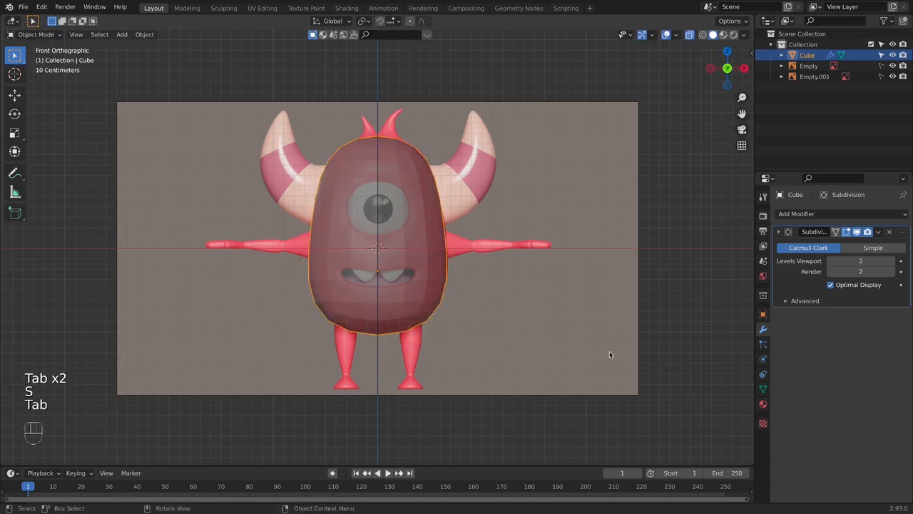
pyautogui.scroll(-8, 507, 369)
pyautogui.scroll(5, 457, 275)
pyautogui.moveTo(458, 275); pyautogui.dragTo(376, 335, button='middle')
pyautogui.press('KP_3')
pyautogui.scroll(3, 402, 287)
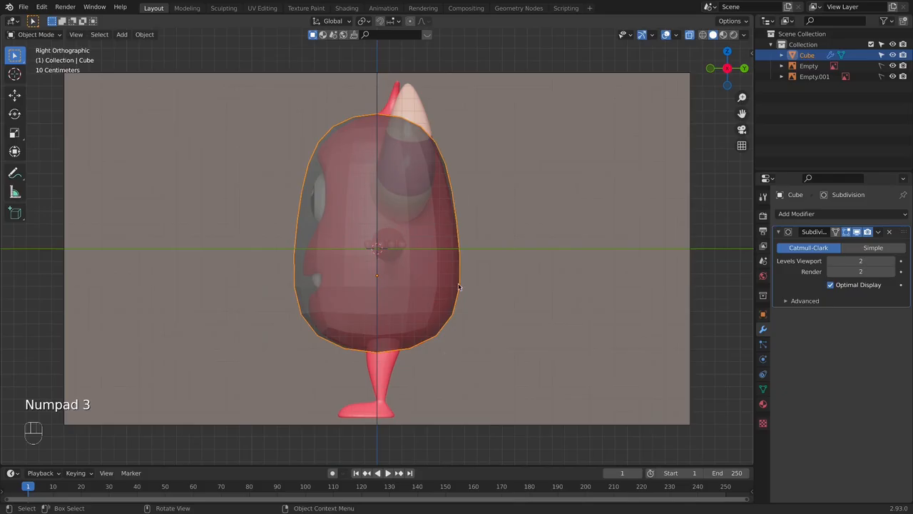
pyautogui.press('KP_1')
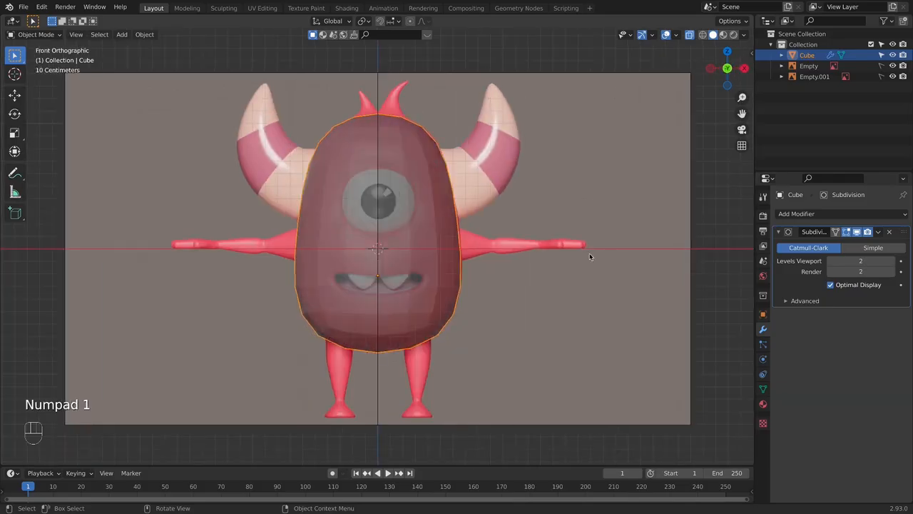
# - Set the Subdivision modifier's viewport and render levels to 1 and apply it to the body
pyautogui.click(832, 261)
pyautogui.click(832, 271)
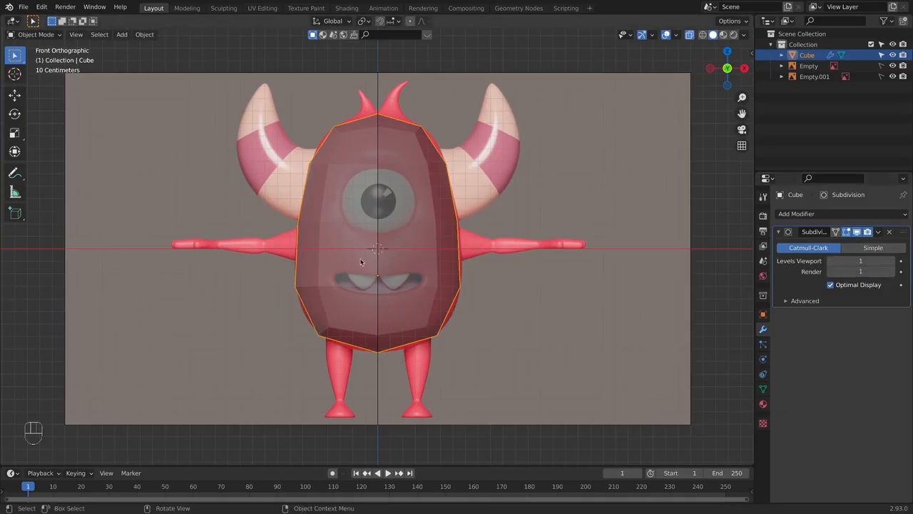
pyautogui.moveTo(363, 262); pyautogui.dragTo(415, 289, button='middle')
pyautogui.press('KP_1')
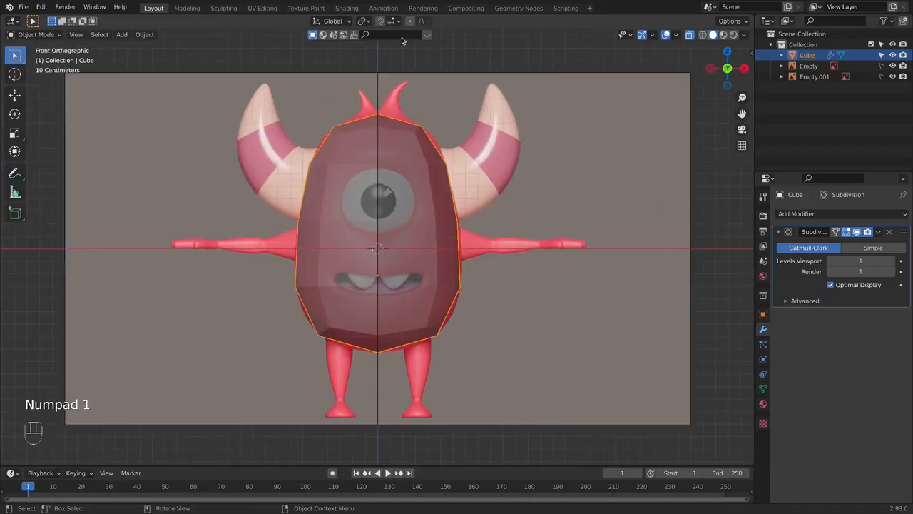
pyautogui.click(889, 232)
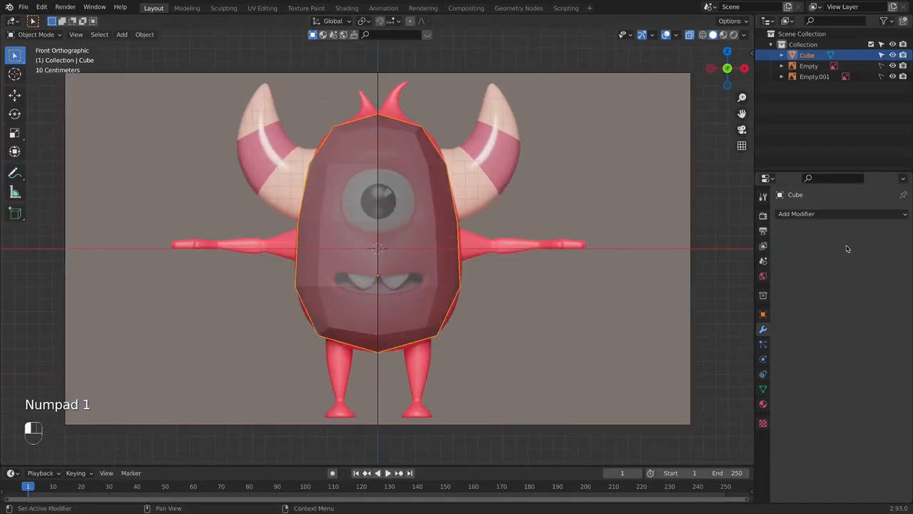
# - Select the body's front center vertex at mouth level and rip it downward about 0.08 m to open the mouth
pyautogui.press('Tab')
pyautogui.scroll(2, 404, 270)
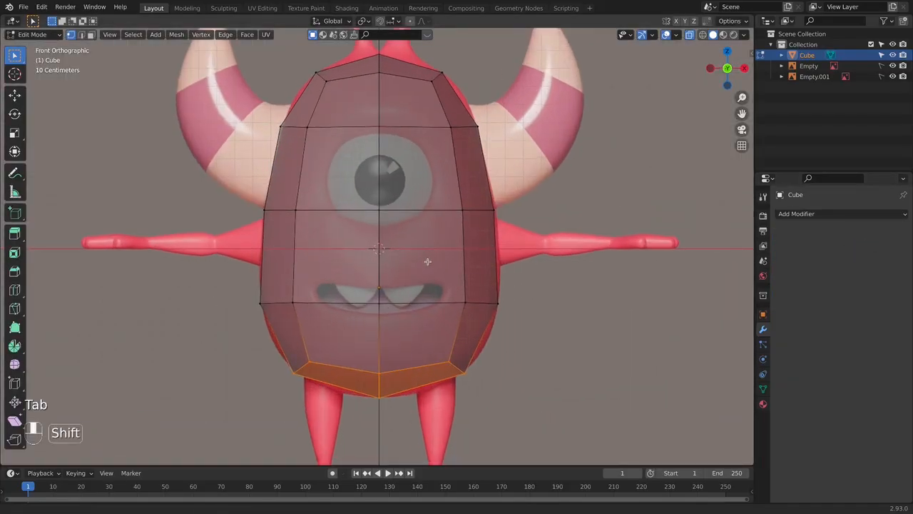
pyautogui.keyDown('shift'); pyautogui.moveTo(428, 261); pyautogui.dragTo(441, 225, button='middle'); pyautogui.keyUp('shift')
pyautogui.moveTo(398, 270); pyautogui.dragTo(367, 69, button='middle')
pyautogui.keyDown('alt'); pyautogui.click(378, 279); pyautogui.keyUp('alt')
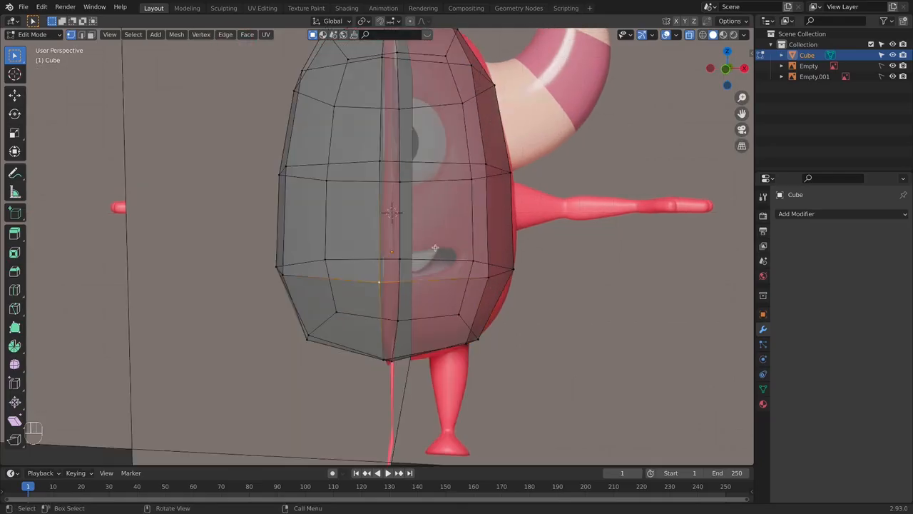
pyautogui.press('KP_1')
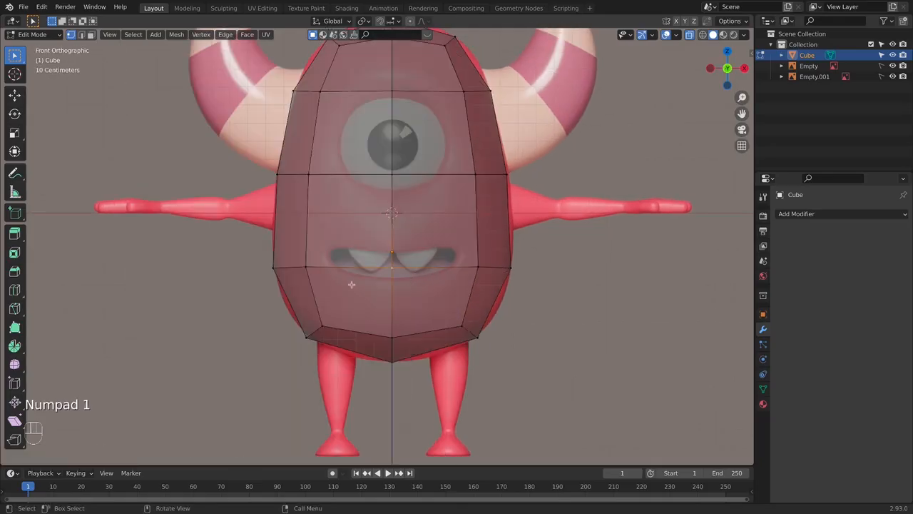
pyautogui.moveTo(351, 284); pyautogui.dragTo(399, 300, button='middle')
pyautogui.hotkey('alt', 'z')
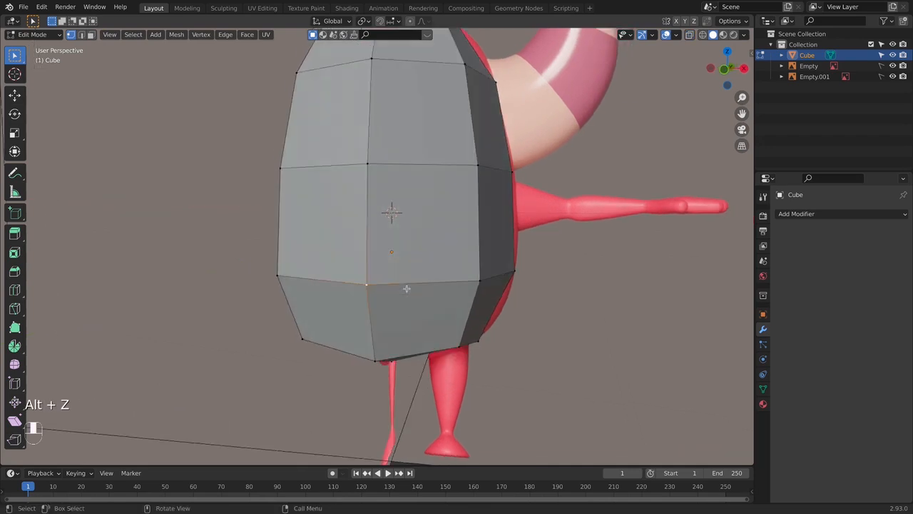
pyautogui.press('KP_1')
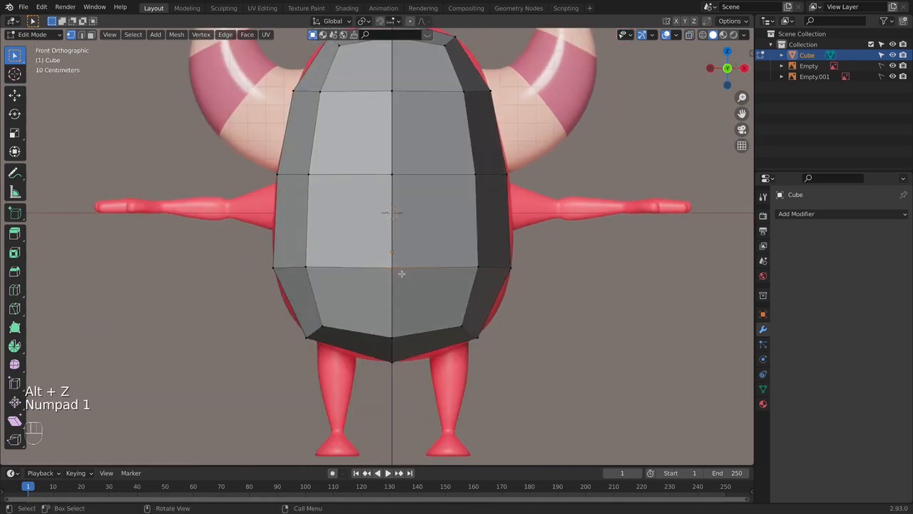
pyautogui.hotkey('alt', 'z')
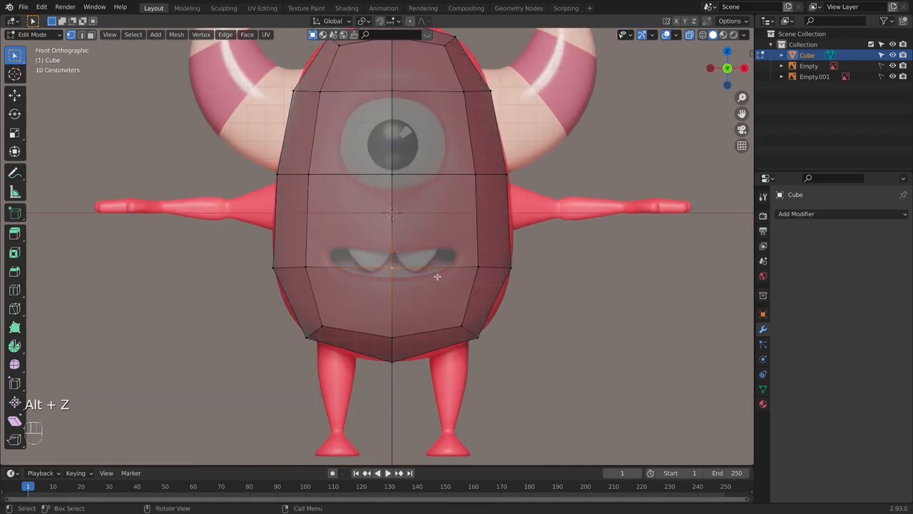
pyautogui.moveTo(384, 222); pyautogui.dragTo(249, 312, button='middle')
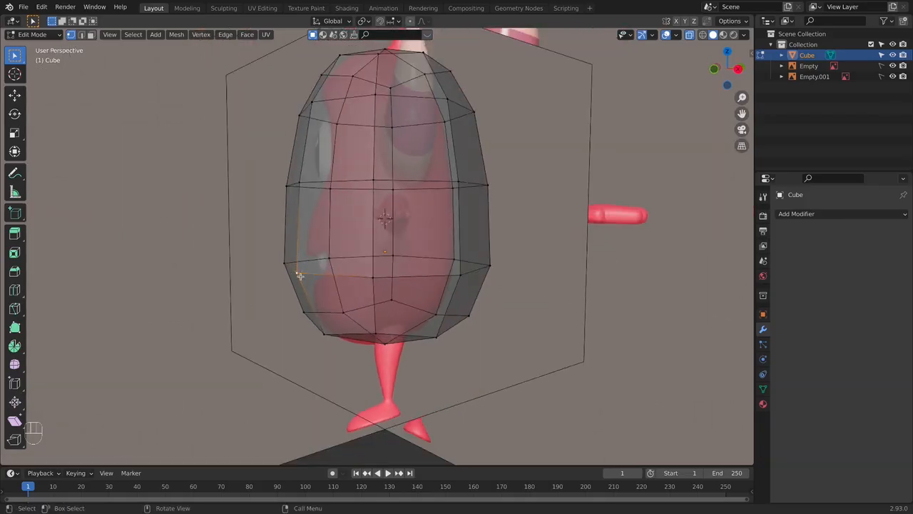
pyautogui.press('KP_1')
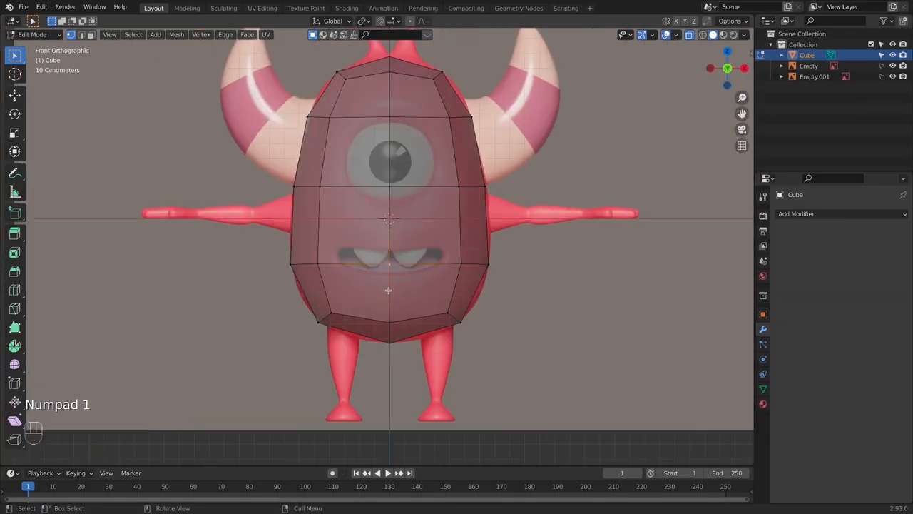
pyautogui.press('v')
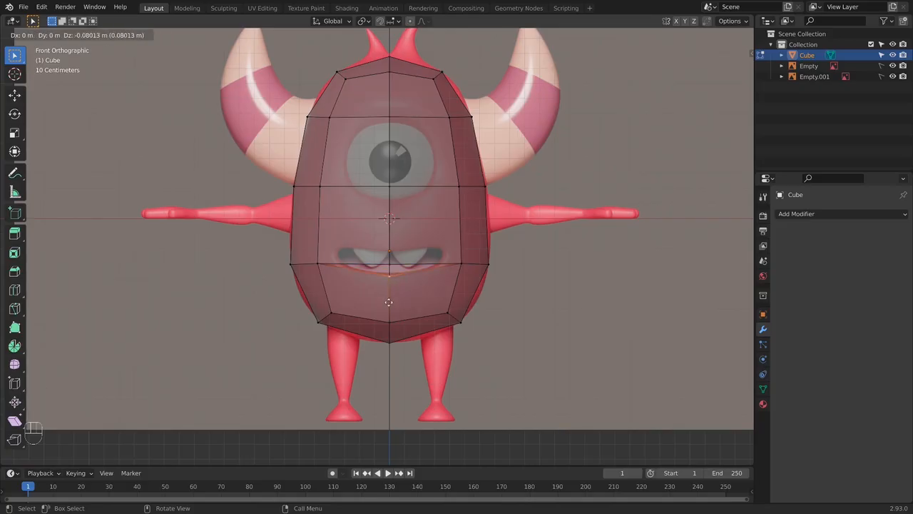
pyautogui.press('z')
pyautogui.click(389, 302)
# - Raise the center vertex of the mouth's upper edge about 0.09 m along Z
pyautogui.moveTo(415, 275); pyautogui.dragTo(393, 277, button='middle')
pyautogui.press('g')
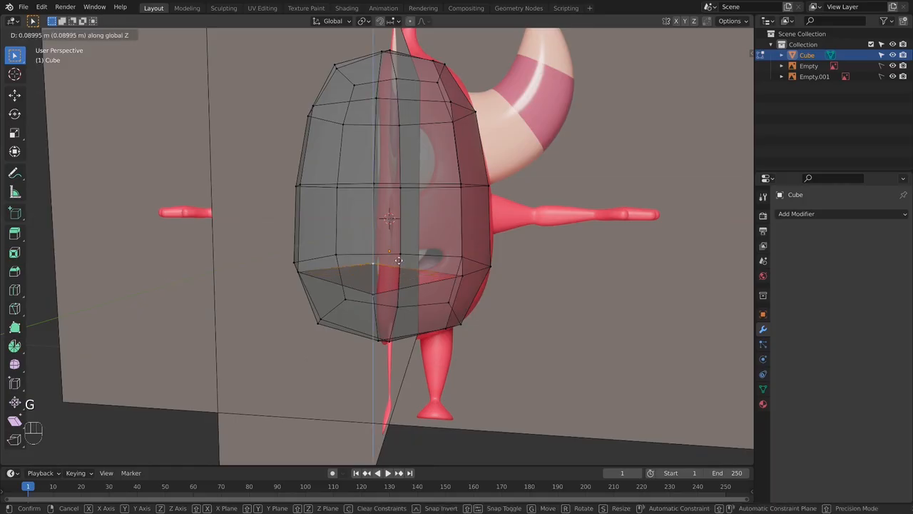
pyautogui.click(396, 251)
pyautogui.press('KP_1')
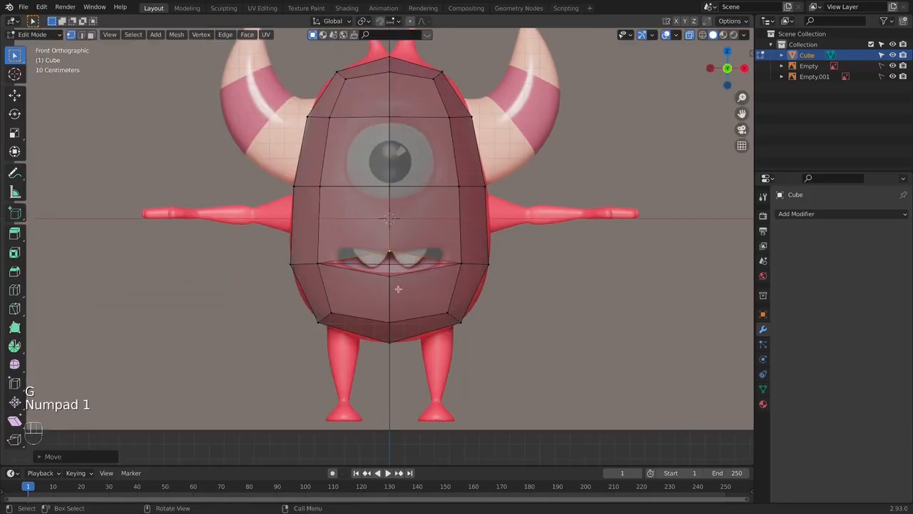
# - Return to Object Mode and add a Subdivision Surface modifier to the body
pyautogui.press('Tab')
pyautogui.click(798, 214)
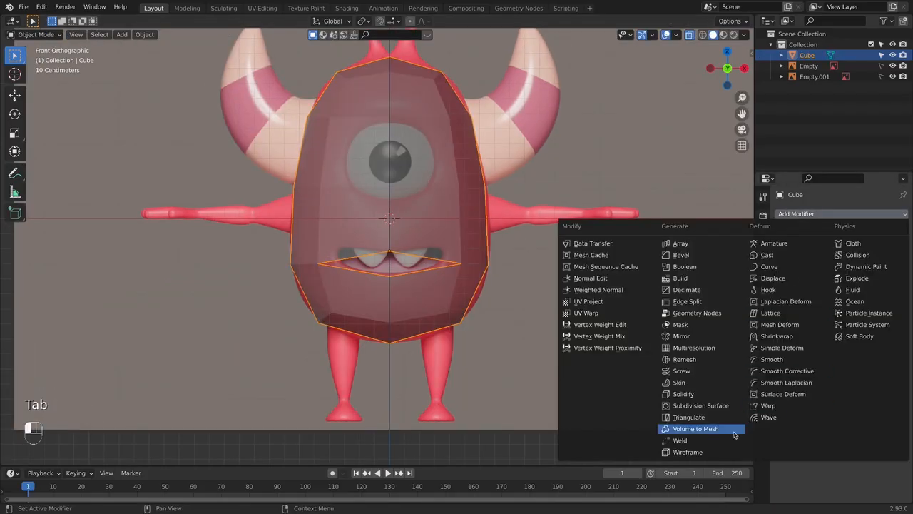
pyautogui.click(702, 405)
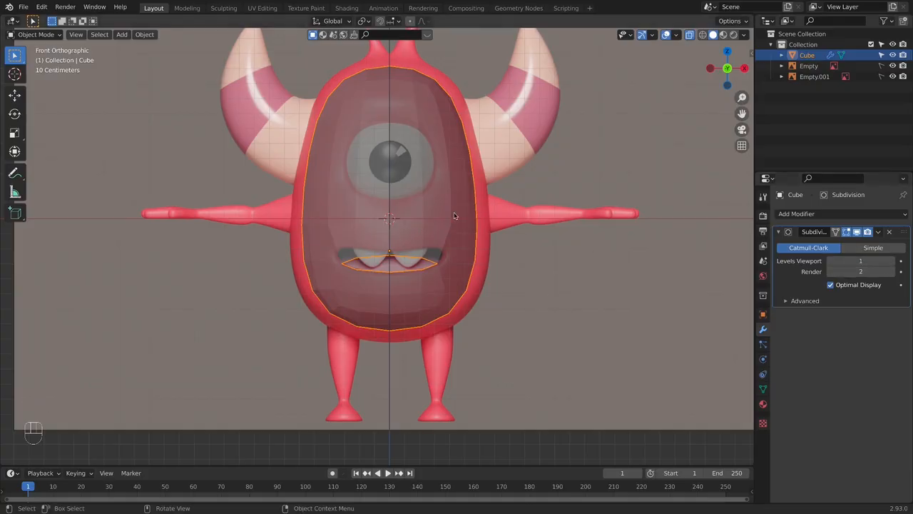
# - Raise the modifier's viewport level to 2 and inspect the smoothed body and mouth opening as a solid
pyautogui.click(892, 260)
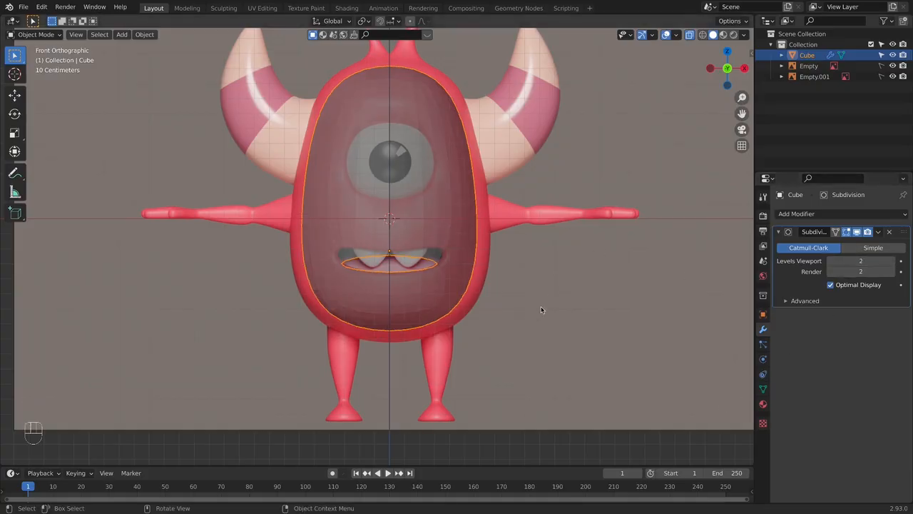
pyautogui.moveTo(540, 310); pyautogui.dragTo(490, 298, button='middle')
pyautogui.hotkey('alt', 'z')
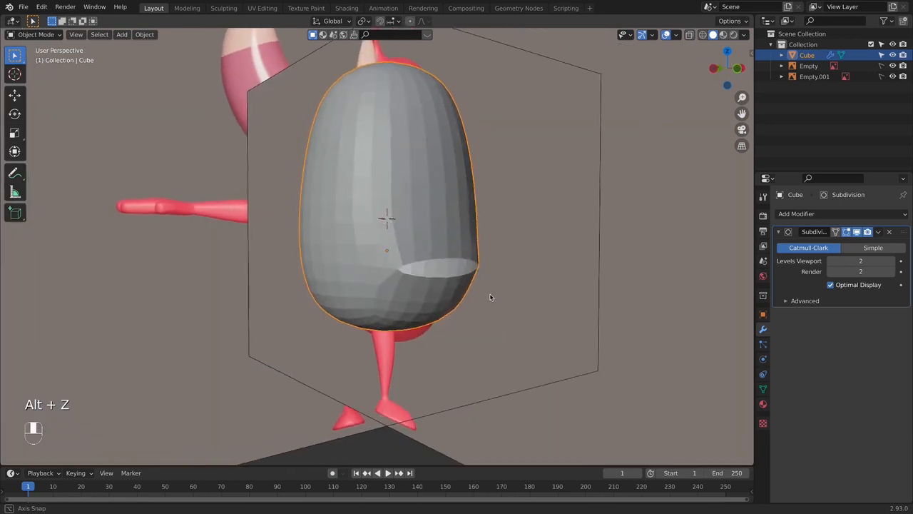
pyautogui.press('KP_1')
# - Set the Subdivision modifier's viewport and render levels to 1
pyautogui.click(831, 262)
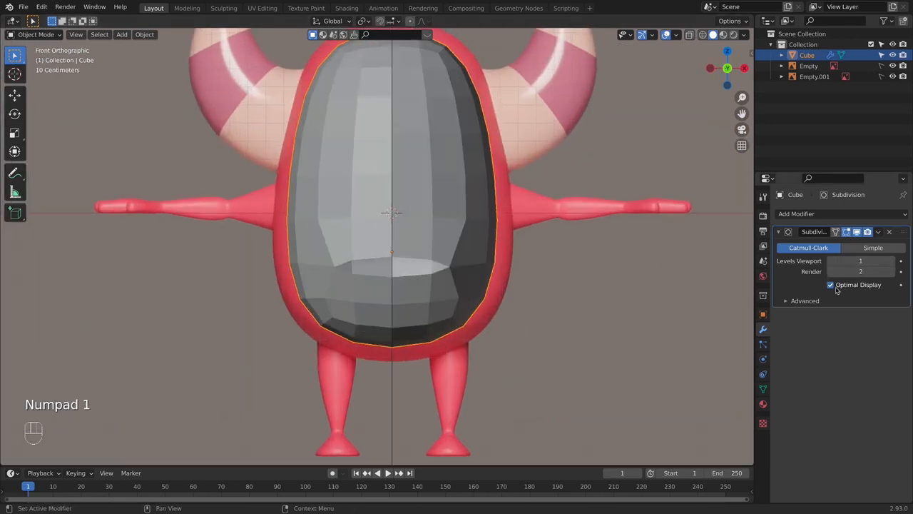
pyautogui.click(831, 272)
pyautogui.scroll(-1, 379, 266)
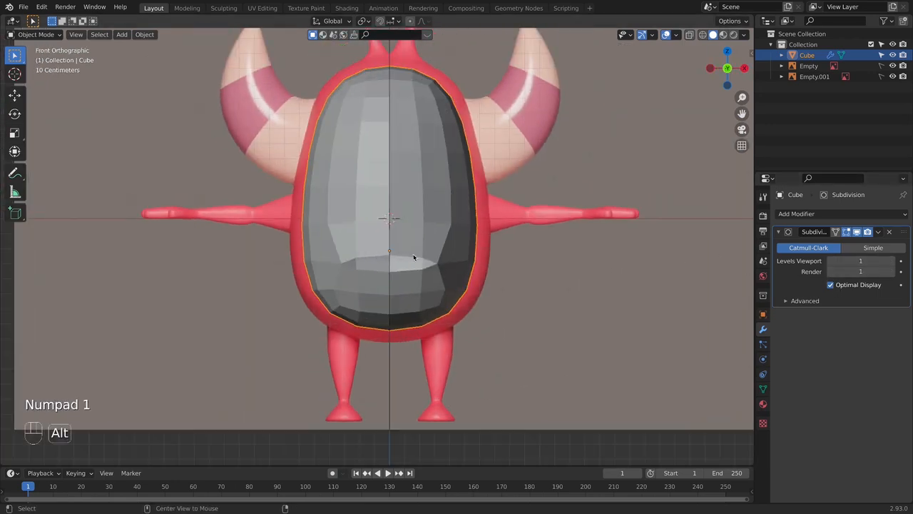
# - Scale the whole body up by about 1.06 and lower it slightly along Z to fit the front reference
pyautogui.hotkey('alt', 'z')
pyautogui.hotkey('alt', 'z')
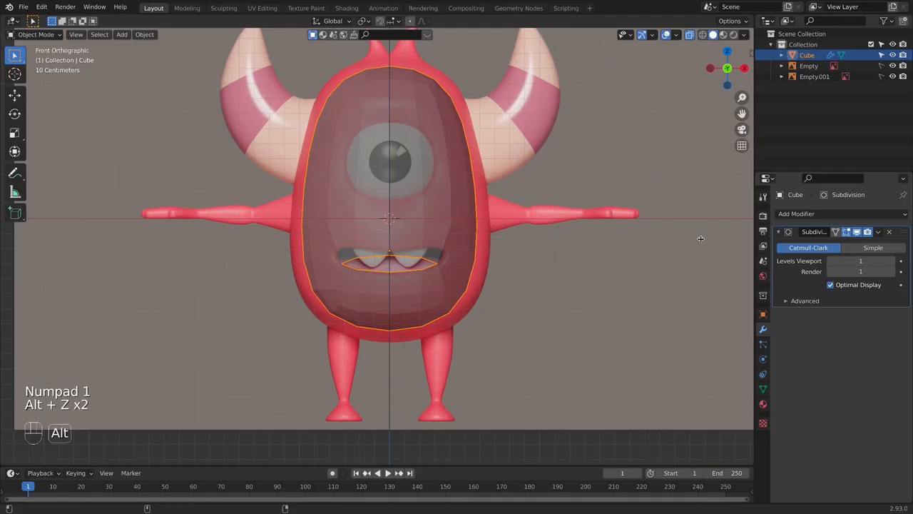
pyautogui.press('s')
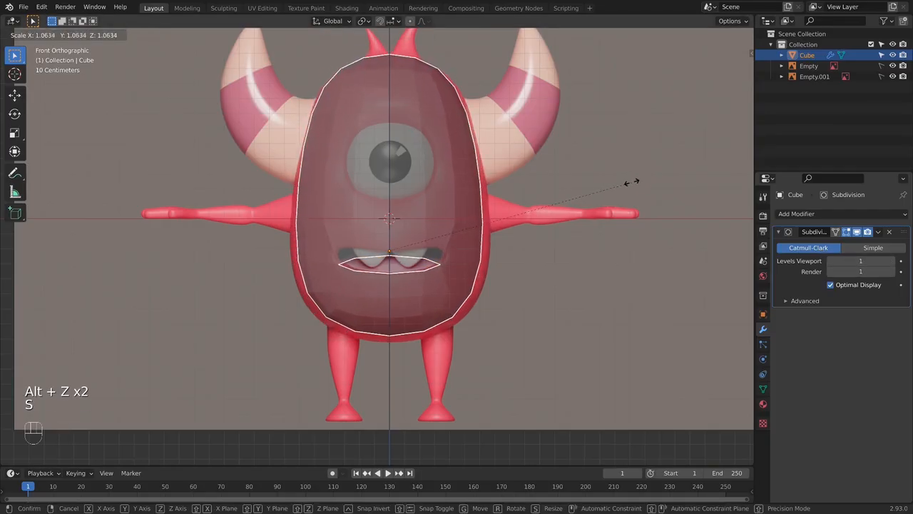
pyautogui.click(633, 183)
pyautogui.press('g')
pyautogui.press('z')
pyautogui.click(634, 186)
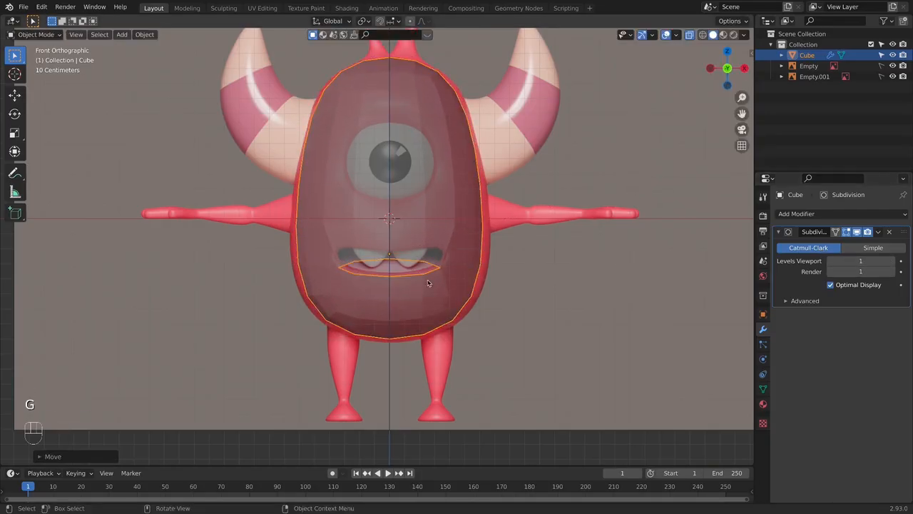
# - Scale the body's lower vertices, from the mouth down, outward by about 1.09 and return to Object Mode
pyautogui.press('Tab')
pyautogui.moveTo(257, 228); pyautogui.dragTo(571, 377)
pyautogui.press('s')
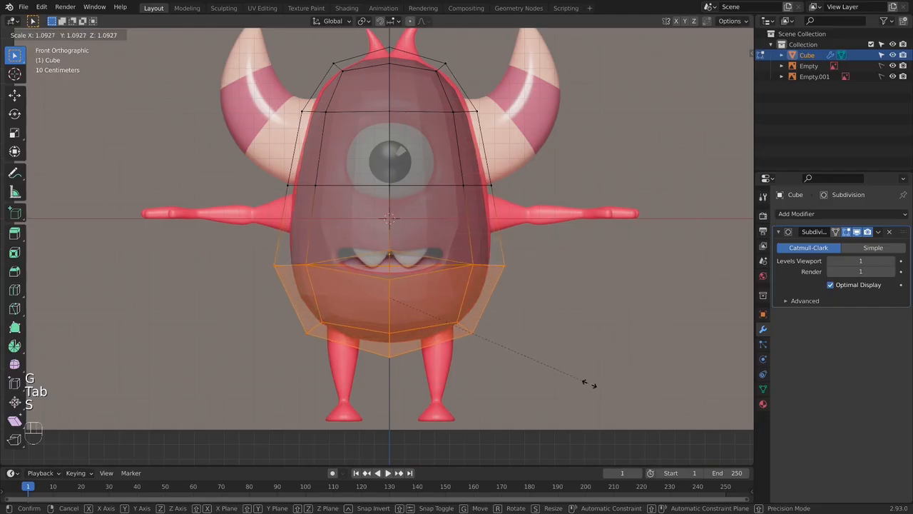
pyautogui.click(587, 382)
pyautogui.press('Tab')
# - In the side view, move the body's front lower vertices about 0.03 m back along Y toward the reference outline
pyautogui.moveTo(566, 347); pyautogui.dragTo(503, 334, button='middle')
pyautogui.hotkey('alt', 'z')
pyautogui.press('KP_2')
pyautogui.press('KP_3')
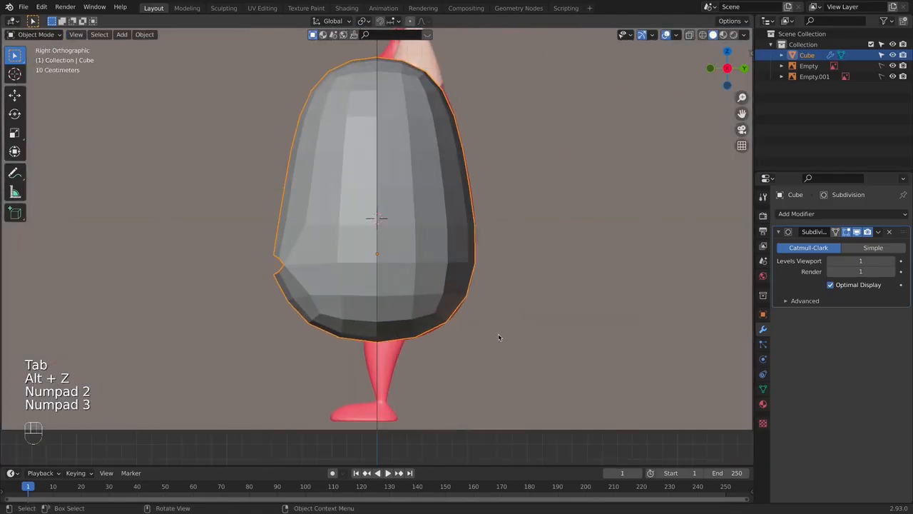
pyautogui.hotkey('alt', 'z')
pyautogui.hotkey('alt', 'z')
pyautogui.hotkey('alt', 'z')
pyautogui.press('Tab')
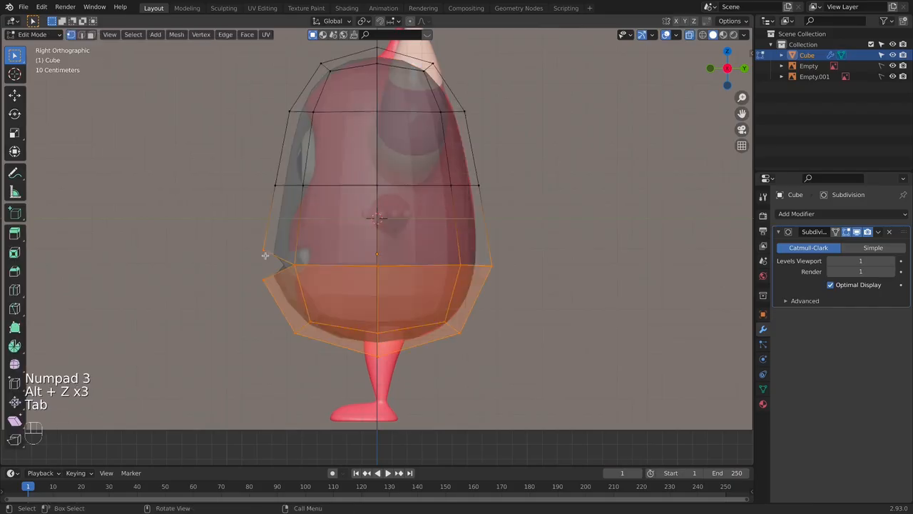
pyautogui.click(293, 265)
pyautogui.moveTo(240, 223); pyautogui.dragTo(356, 347)
pyautogui.press('g')
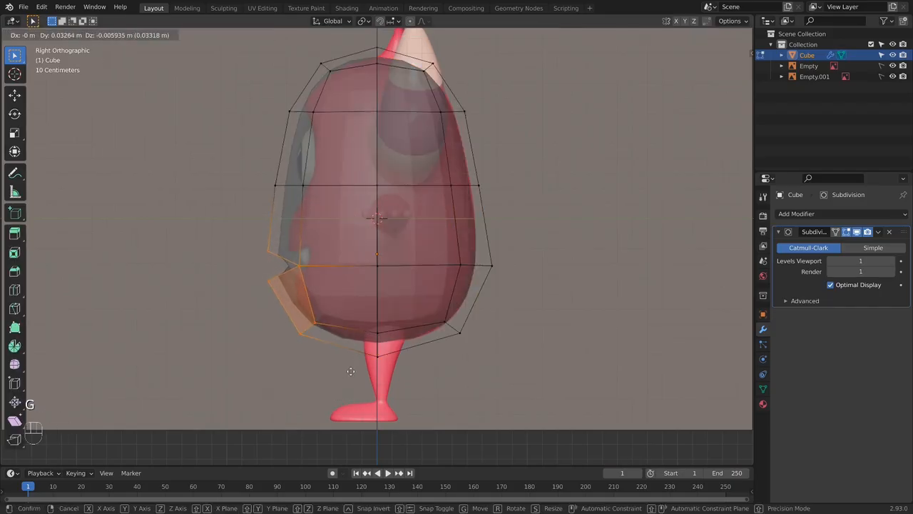
pyautogui.press('y')
pyautogui.click(352, 370)
pyautogui.press('Tab')
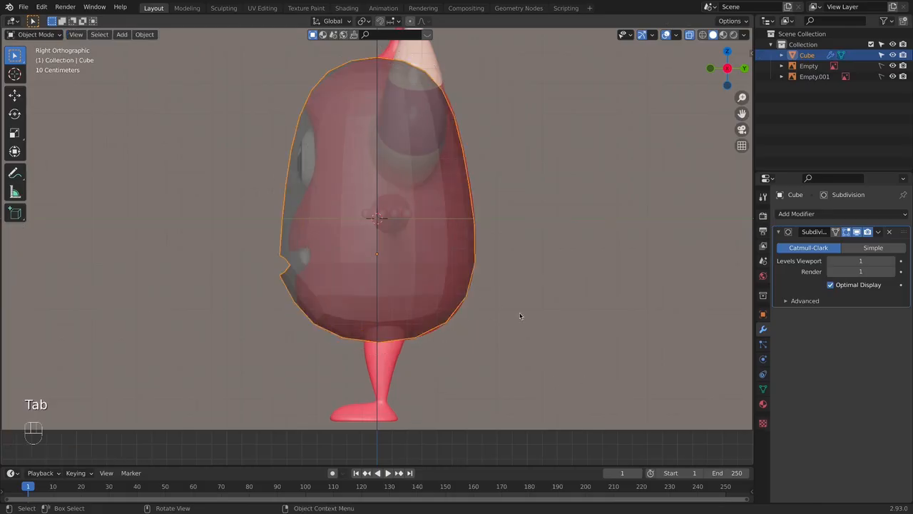
# - Apply the body's Subdivision modifier and enter Edit Mode
pyautogui.press('KP_1')
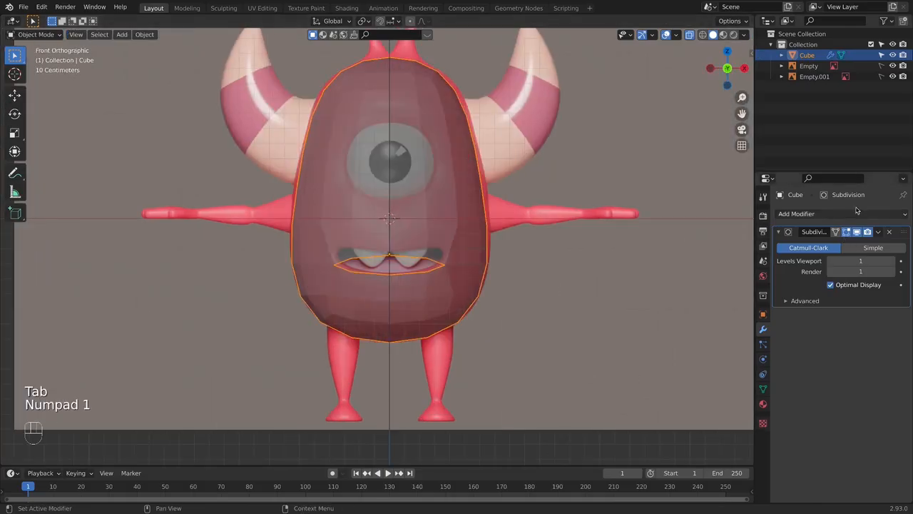
pyautogui.click(887, 234)
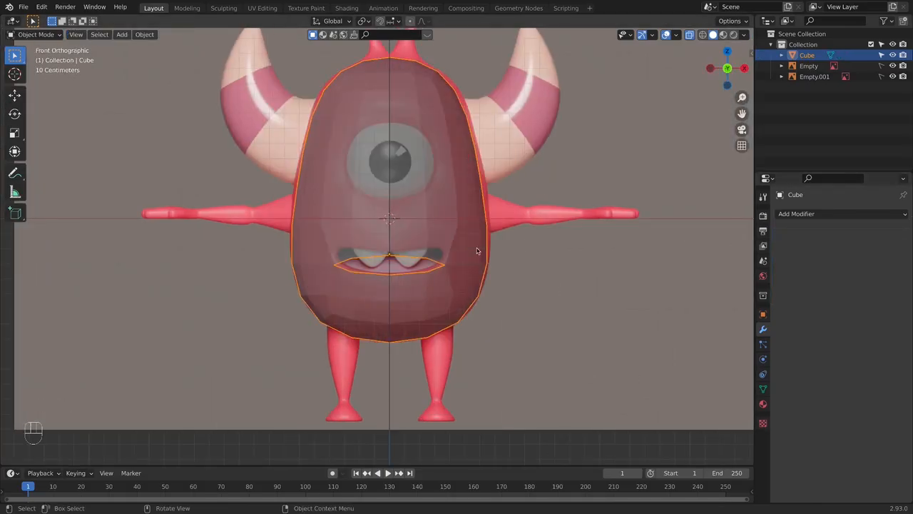
pyautogui.press('Tab')
# - Select the edge loop around the mouth opening and raise it slightly along Z toward the reference mouth
pyautogui.scroll(2, 421, 255)
pyautogui.hotkey('alt', 'z')
pyautogui.keyDown('alt'); pyautogui.click(421, 257); pyautogui.keyUp('alt')
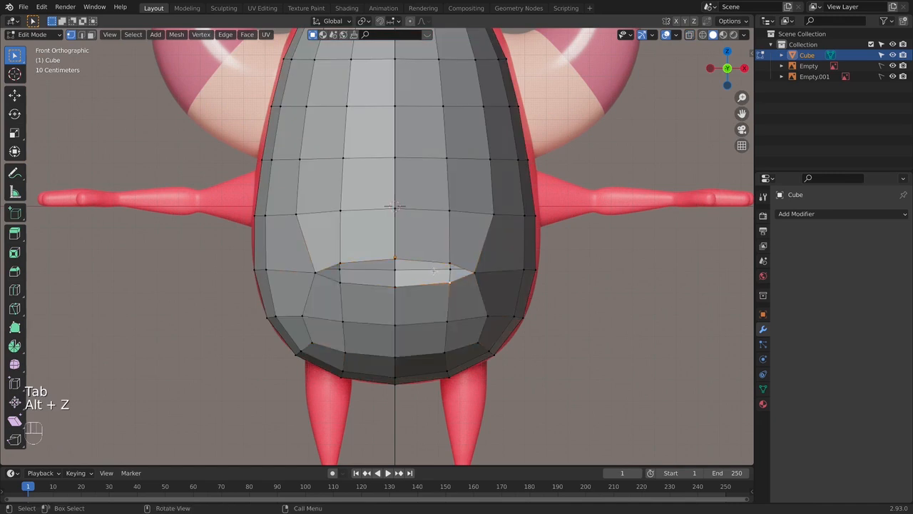
pyautogui.hotkey('alt', 'z')
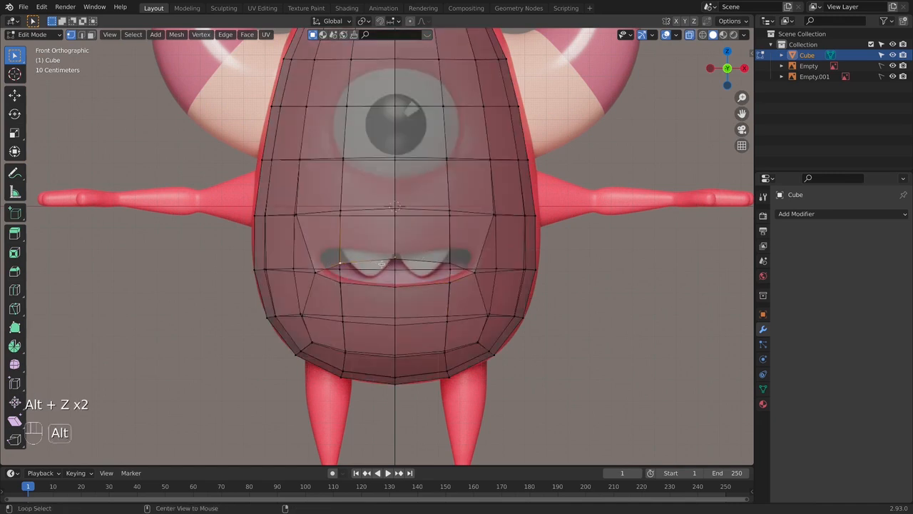
pyautogui.keyDown('alt'); pyautogui.keyDown('shift'); pyautogui.click(378, 261); pyautogui.keyUp('shift'); pyautogui.keyUp('alt')
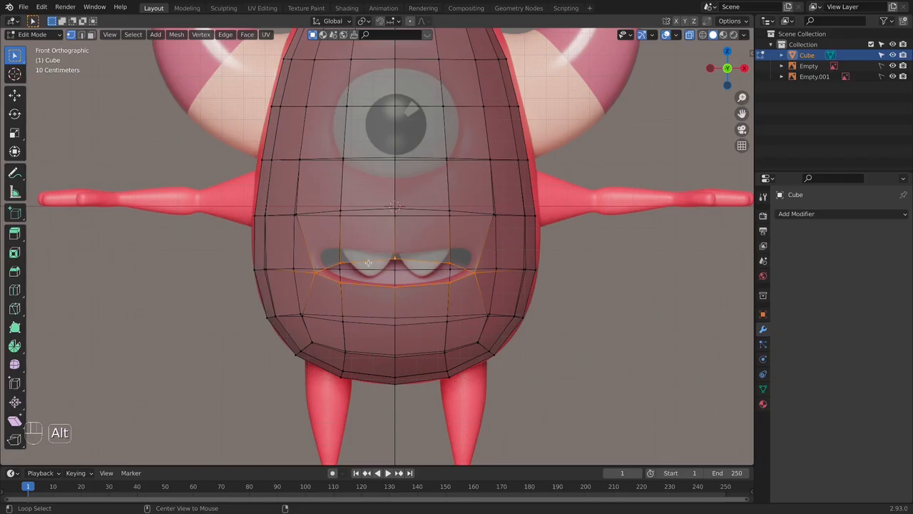
pyautogui.press('g')
pyautogui.press('z')
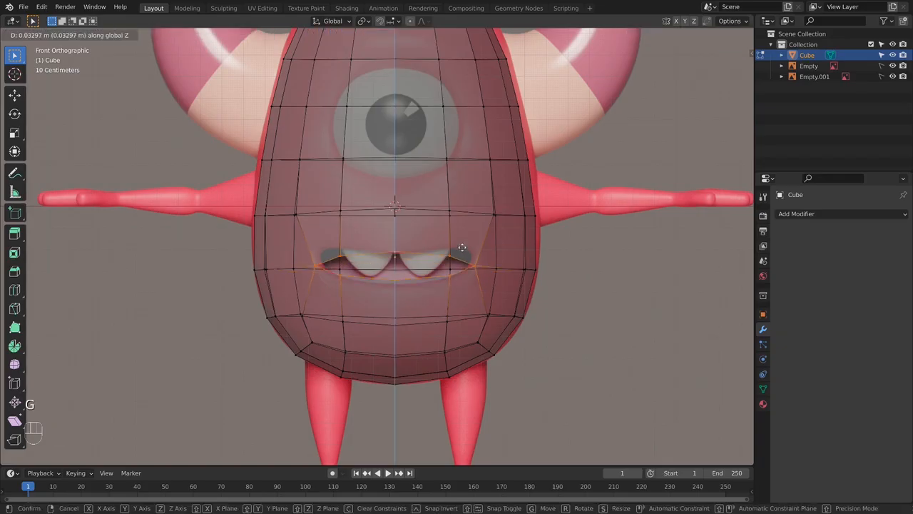
pyautogui.click(463, 254)
# - Raise the two mouth corner vertices along Z to match the corners of the reference mouth
pyautogui.moveTo(464, 257); pyautogui.dragTo(484, 278)
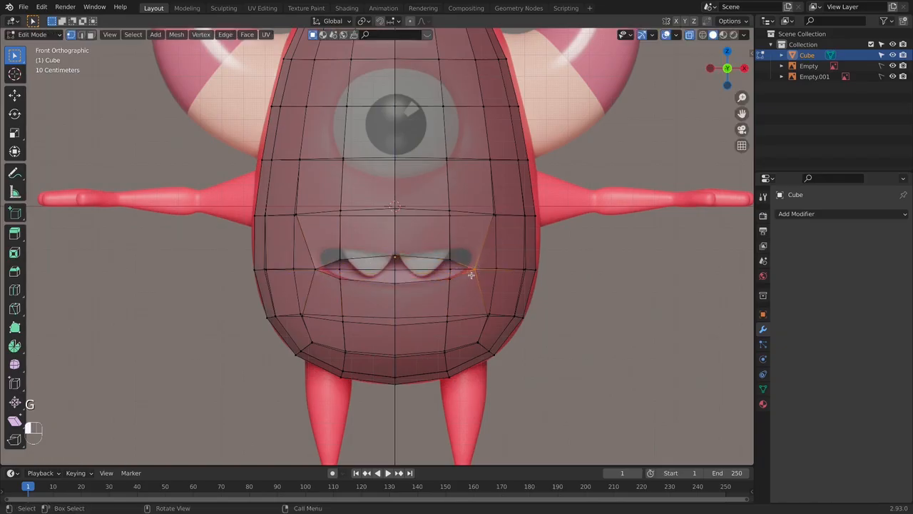
pyautogui.keyDown('shift'); pyautogui.moveTo(302, 262); pyautogui.dragTo(323, 281); pyautogui.keyUp('shift')
pyautogui.press('g')
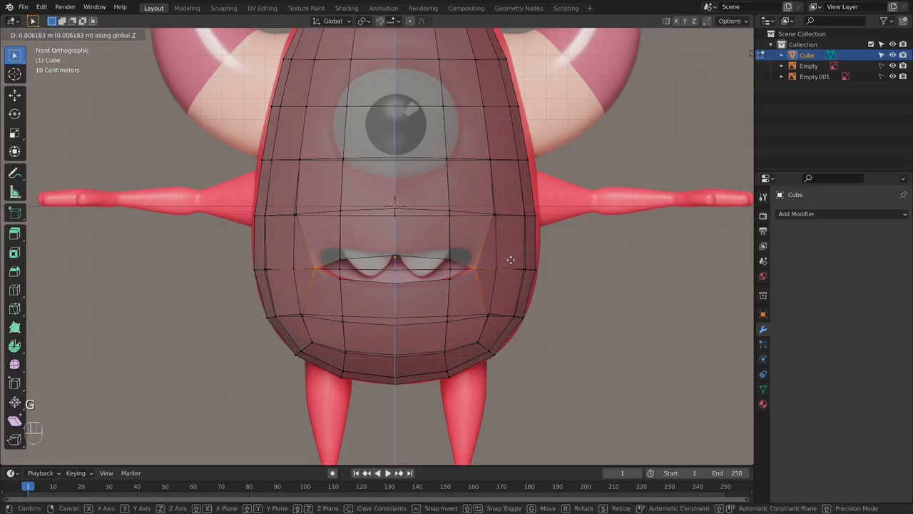
pyautogui.press('z')
pyautogui.click(511, 253)
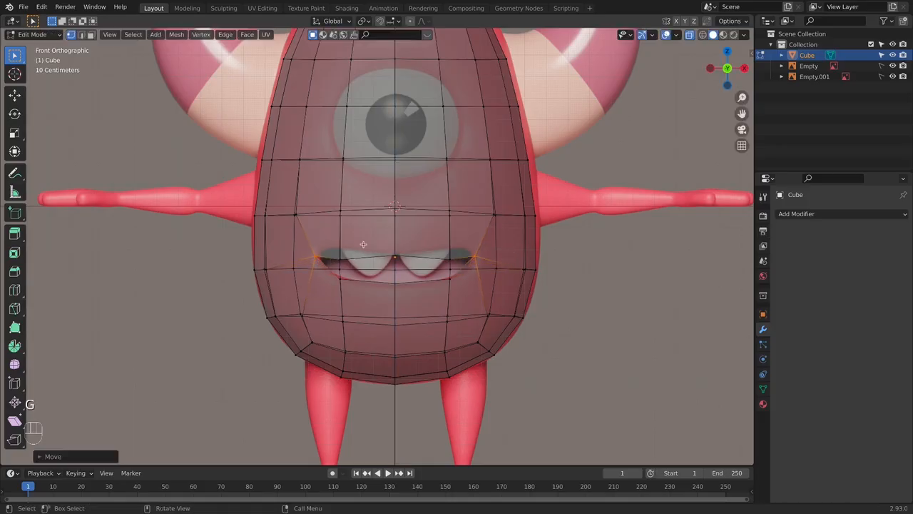
pyautogui.scroll(-3, 393, 244)
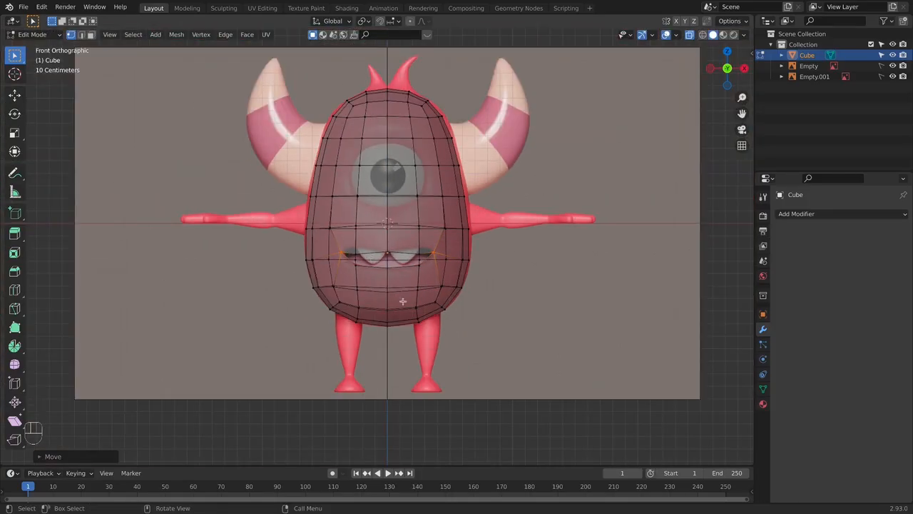
# - In the front view, select all body vertices on the -X side of the centre line and delete them
pyautogui.moveTo(231, 74); pyautogui.dragTo(350, 346)
pyautogui.moveTo(371, 398); pyautogui.dragTo(372, 399)
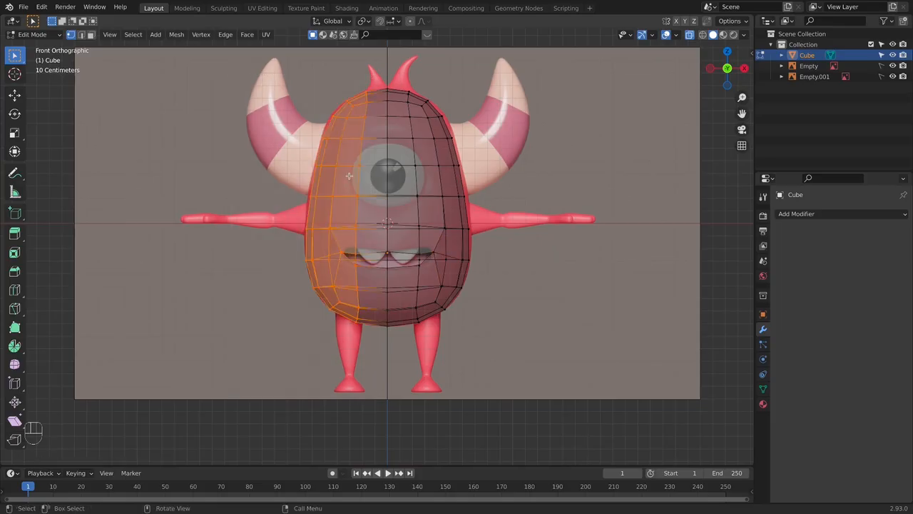
pyautogui.press('x')
pyautogui.click(300, 100)
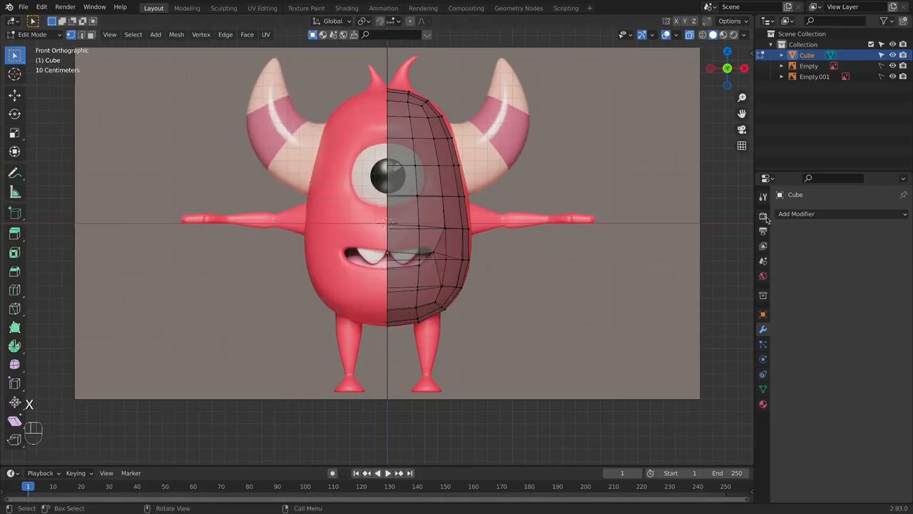
# - Add a Mirror modifier on the X axis to the half body and enable Clipping
pyautogui.click(814, 213)
pyautogui.click(697, 337)
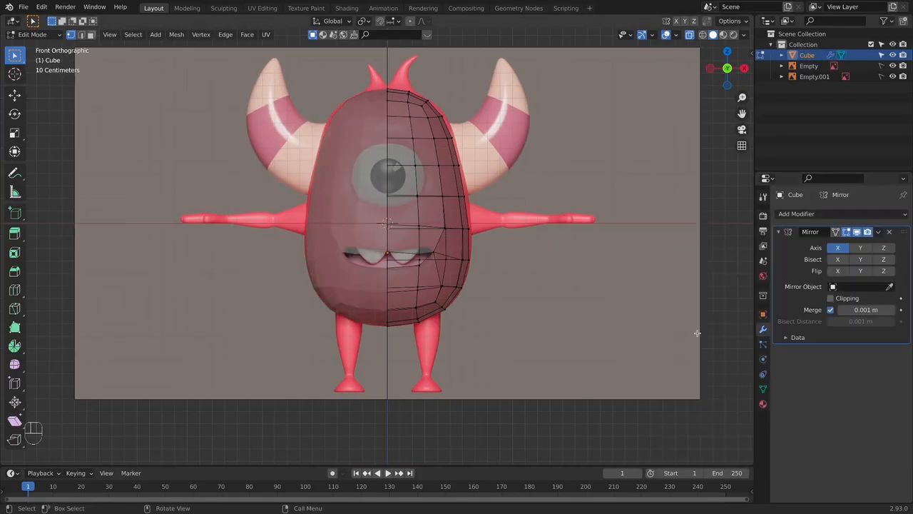
pyautogui.click(832, 298)
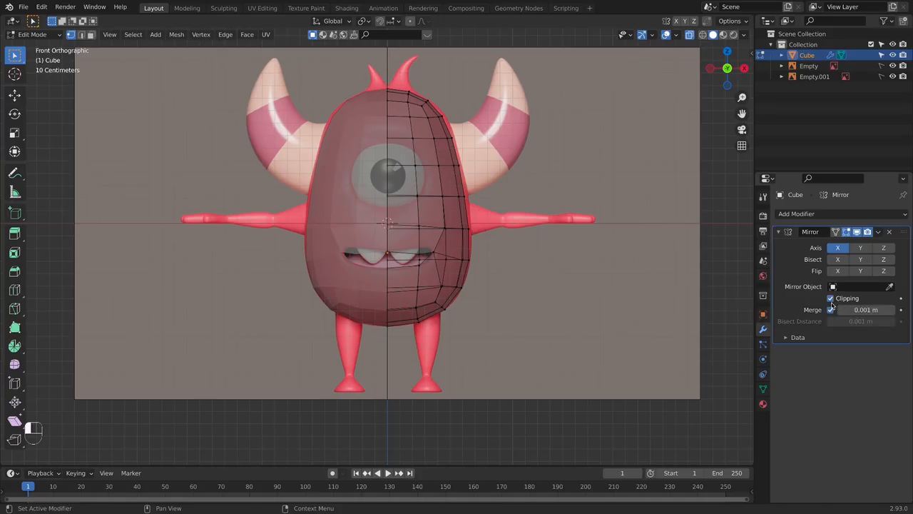
# - Raise the outer upper-lip vertex about 0.05 m along Z and the mouth corner vertex slightly to match the reference mouth
pyautogui.press('Tab')
pyautogui.scroll(2, 452, 260)
pyautogui.scroll(1, 452, 259)
pyautogui.press('Tab')
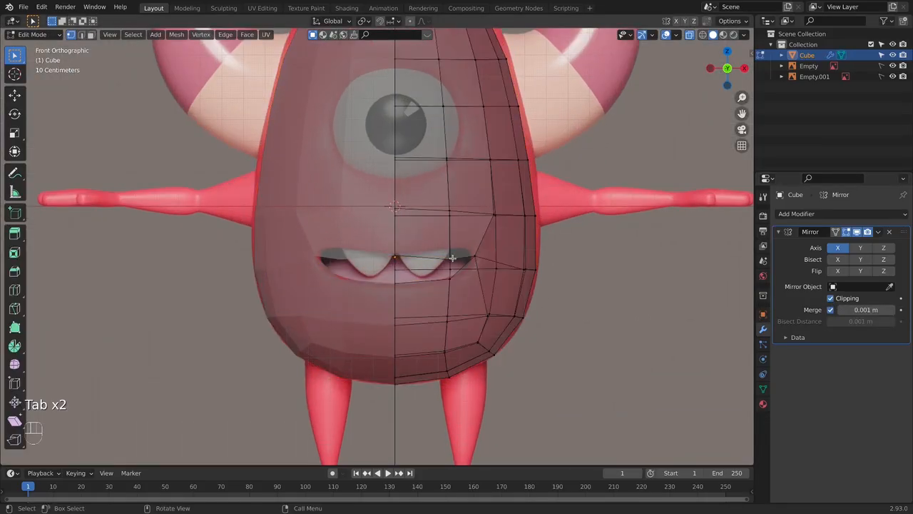
pyautogui.press('g')
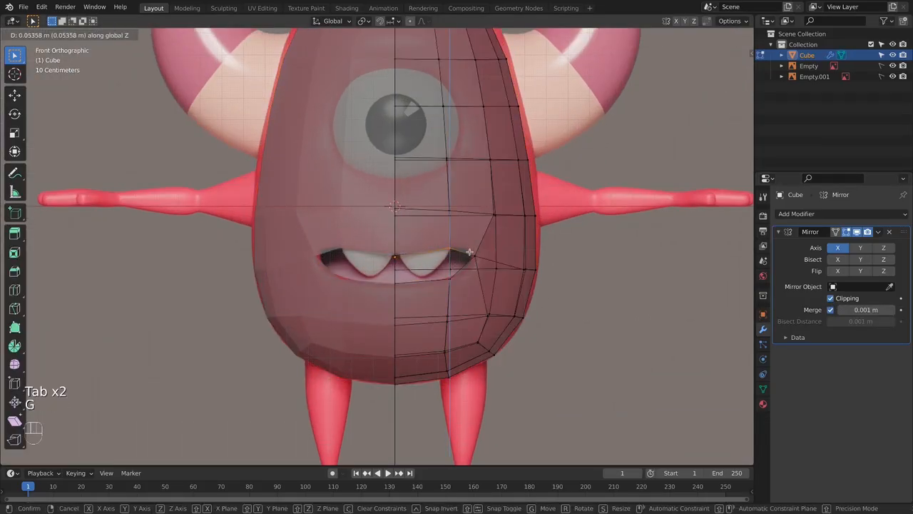
pyautogui.click(469, 252)
pyautogui.click(476, 259)
pyautogui.press('g')
pyautogui.click(478, 255)
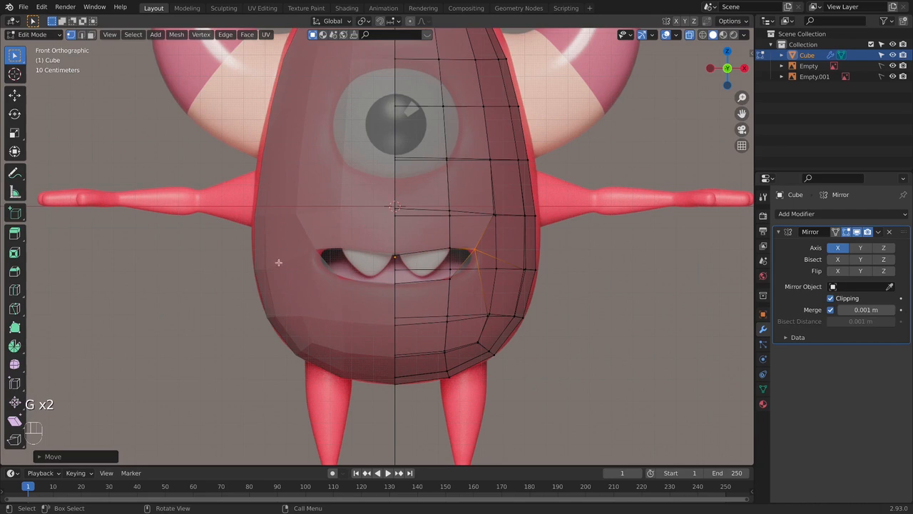
# - Move the outer lower-lip vertex and the upper lip's centre vertex to fit the outline of the reference mouth
pyautogui.click(447, 276)
pyautogui.press('g')
pyautogui.click(454, 283)
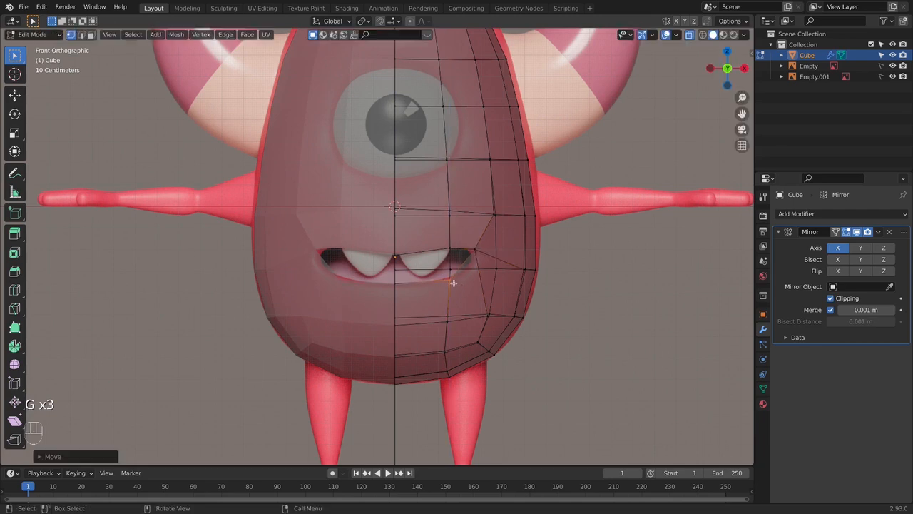
pyautogui.click(394, 259)
pyautogui.press('g')
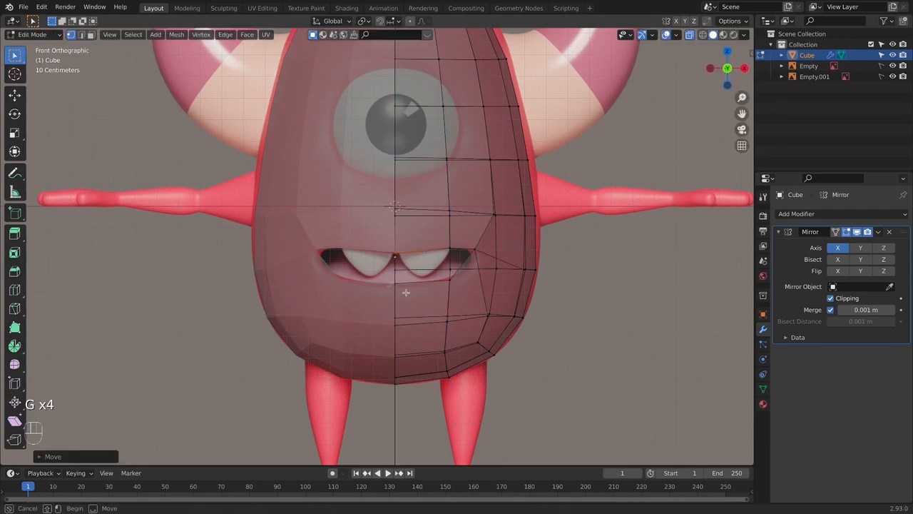
pyautogui.click(472, 294)
# - Add a Subdivision modifier with 2 viewport levels below the Mirror and check the smoothed mouth against the reference
pyautogui.press('Tab')
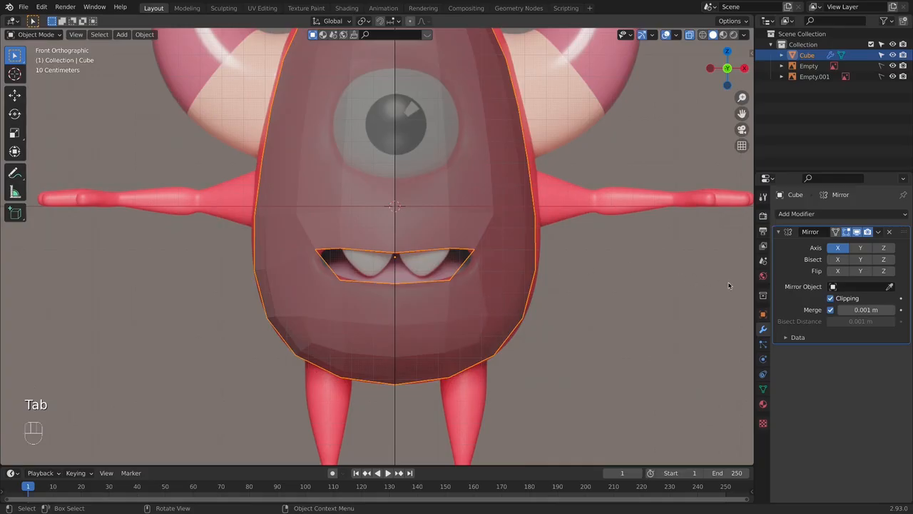
pyautogui.click(796, 213)
pyautogui.click(701, 405)
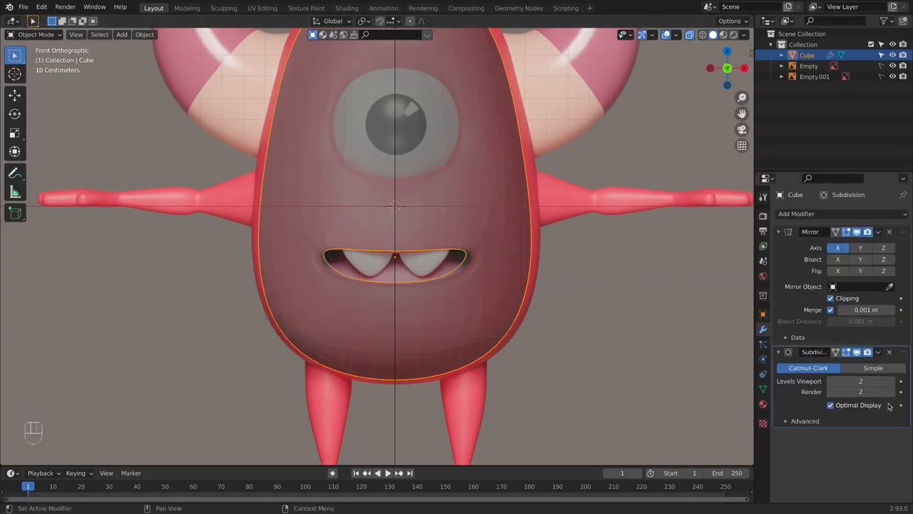
pyautogui.scroll(-2, 491, 279)
pyautogui.hotkey('alt', 'z')
pyautogui.moveTo(473, 265); pyautogui.dragTo(315, 318, button='middle')
pyautogui.hotkey('alt', 'z')
pyautogui.press('KP_1')
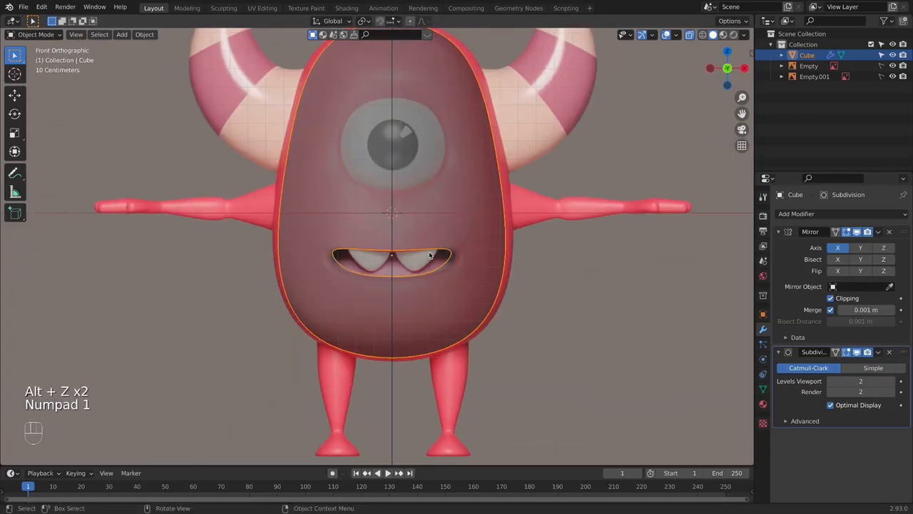
pyautogui.hotkey('alt', 'z')
pyautogui.hotkey('alt', 'z')
# - In Edit Mode, slide the outer lower-lip vertex and lower it about 0.02 m along Z to follow the reference lip
pyautogui.press('Tab')
pyautogui.scroll(3, 461, 274)
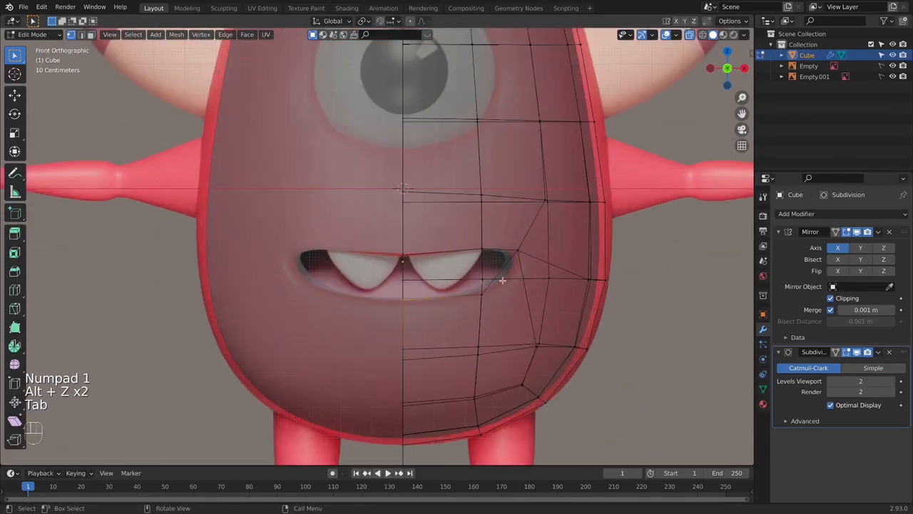
pyautogui.keyDown('shift'); pyautogui.click(449, 315); pyautogui.keyUp('shift')
pyautogui.press('g')
pyautogui.press('g')
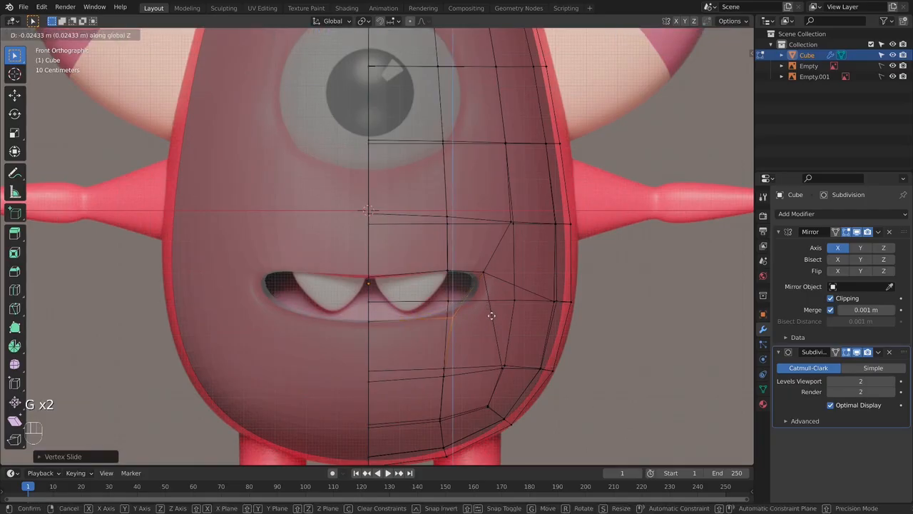
# - Shift the mouth corner vertex down and outward, and nudge the outer upper-lip vertex outward to fit the reference mouth
pyautogui.press('g')
pyautogui.click(508, 291)
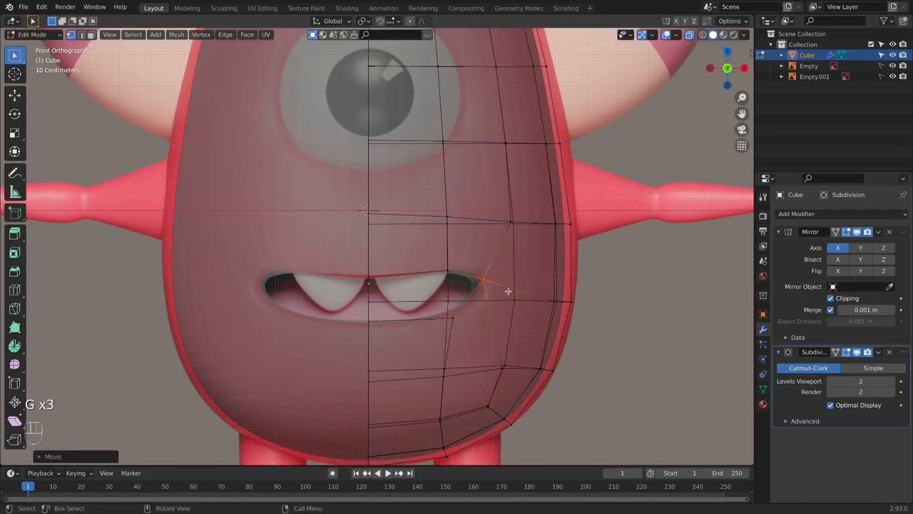
pyautogui.press('g')
pyautogui.click(514, 289)
pyautogui.press('g')
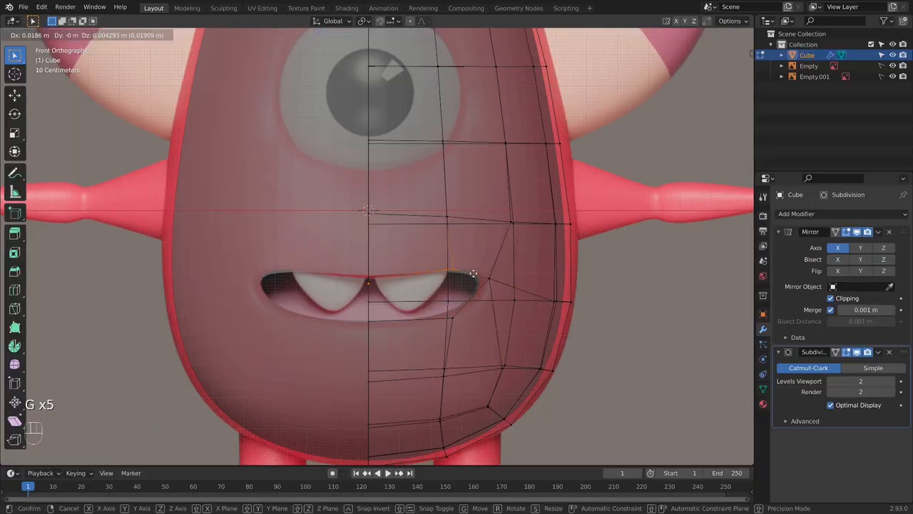
pyautogui.click(473, 273)
# - In the right side view, select all vertices around the edge of the mouth opening
pyautogui.press('Tab')
pyautogui.press('KP_3')
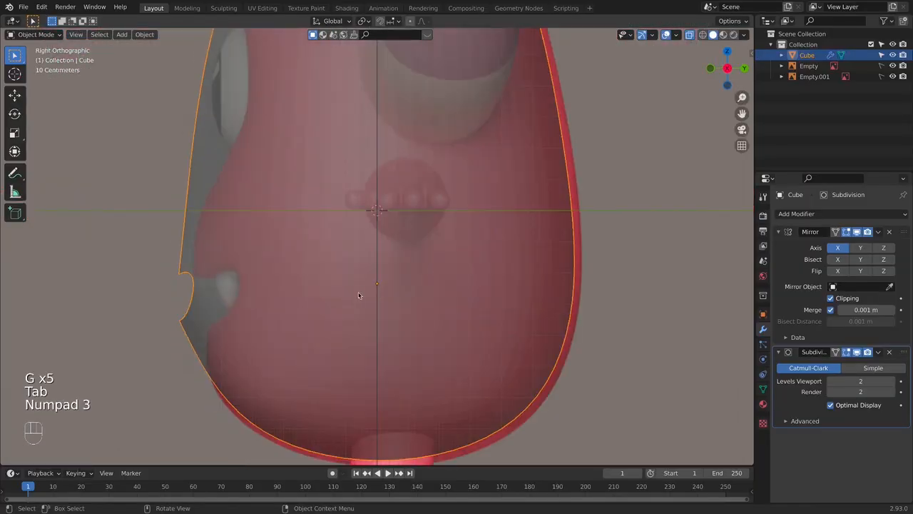
pyautogui.press('Tab')
pyautogui.keyDown('shift'); pyautogui.moveTo(314, 293); pyautogui.dragTo(423, 254, button='middle'); pyautogui.keyUp('shift')
pyautogui.scroll(3, 376, 285)
pyautogui.scroll(1, 352, 265)
pyautogui.moveTo(227, 233); pyautogui.dragTo(367, 323)
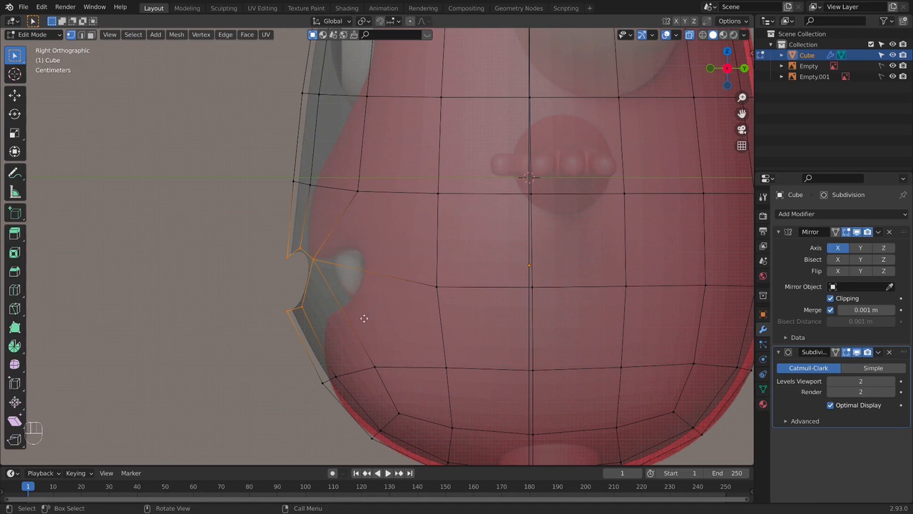
# - Try moving the mouth edge vertices about 0.05 m back along Y, and undo the move
pyautogui.press('g')
pyautogui.press('y')
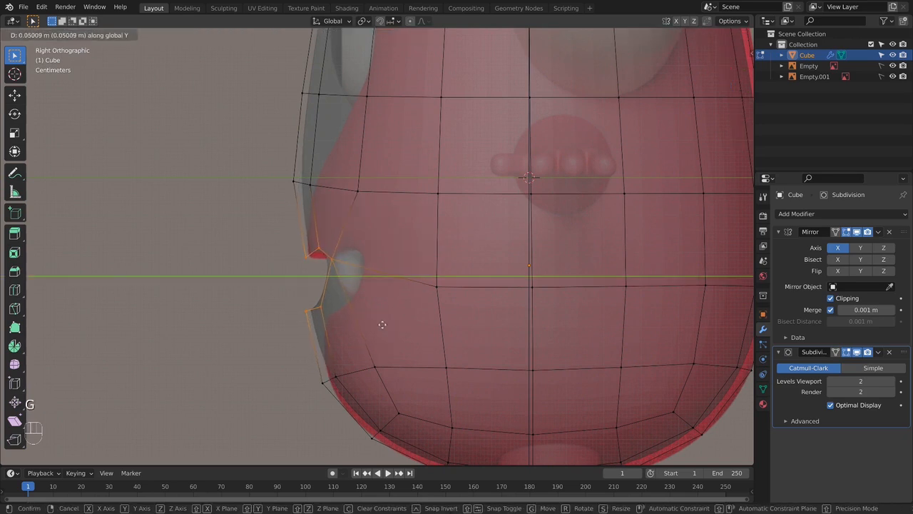
pyautogui.click(382, 325)
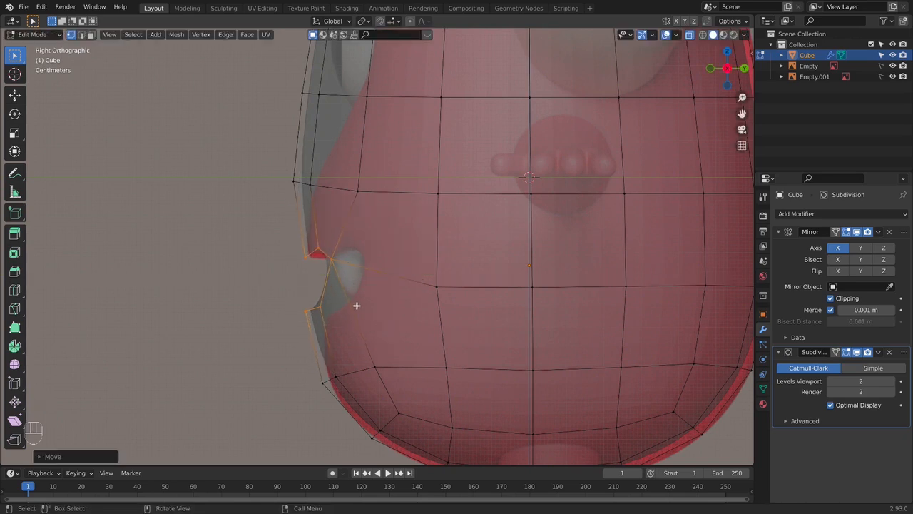
pyautogui.press('super+z')
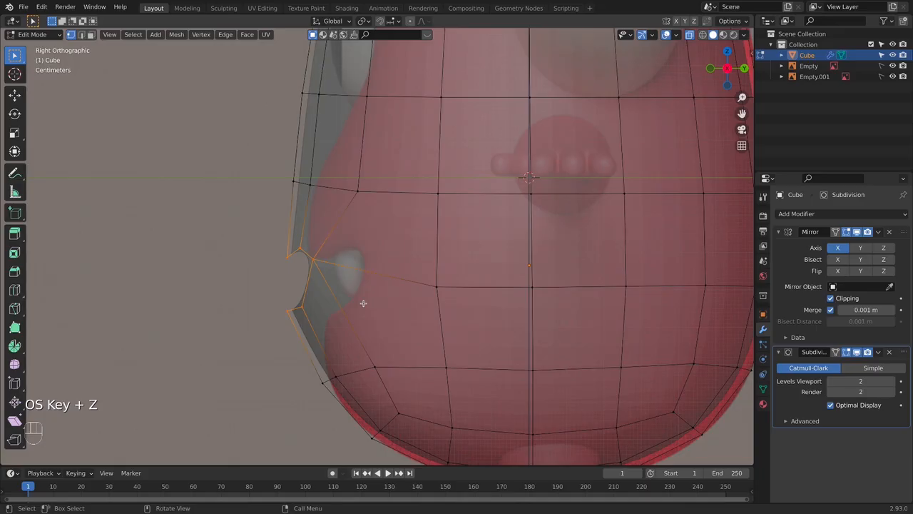
# - Extrude the mouth edge loop about 0.38 m along Y into the body to form the mouth cavity
pyautogui.press('e')
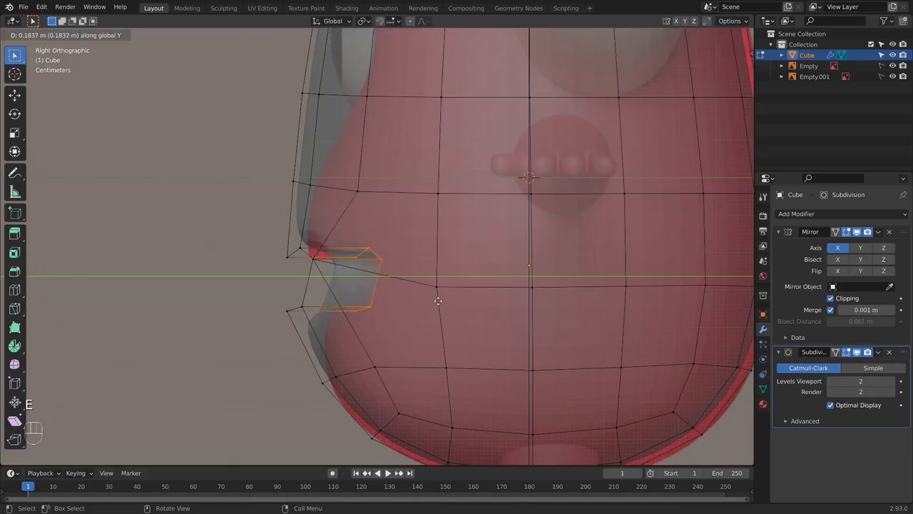
pyautogui.click(506, 292)
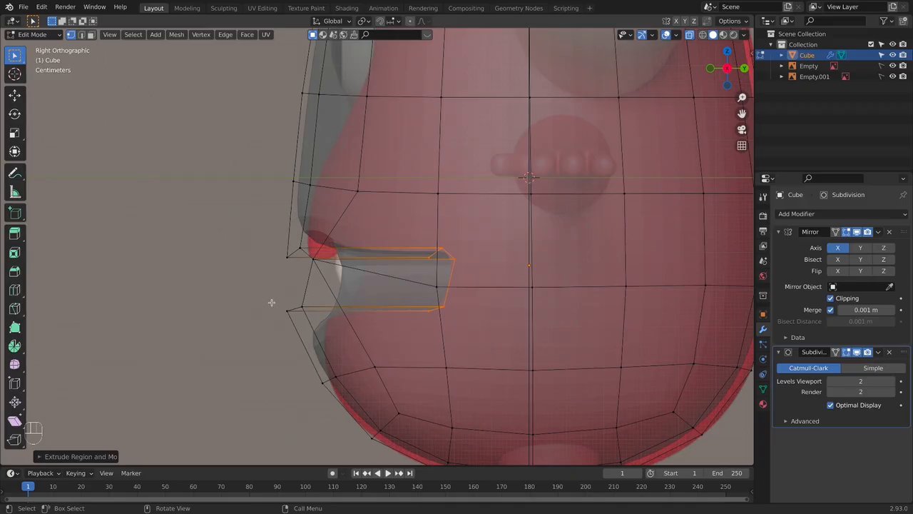
pyautogui.moveTo(271, 303); pyautogui.dragTo(396, 282, button='middle')
pyautogui.hotkey('alt', 'z')
# - Move the mouth corner vertex about 0.06 m back along Y
pyautogui.hotkey('alt', 'z')
pyautogui.press('KP_1')
pyautogui.hotkey('alt', 'z')
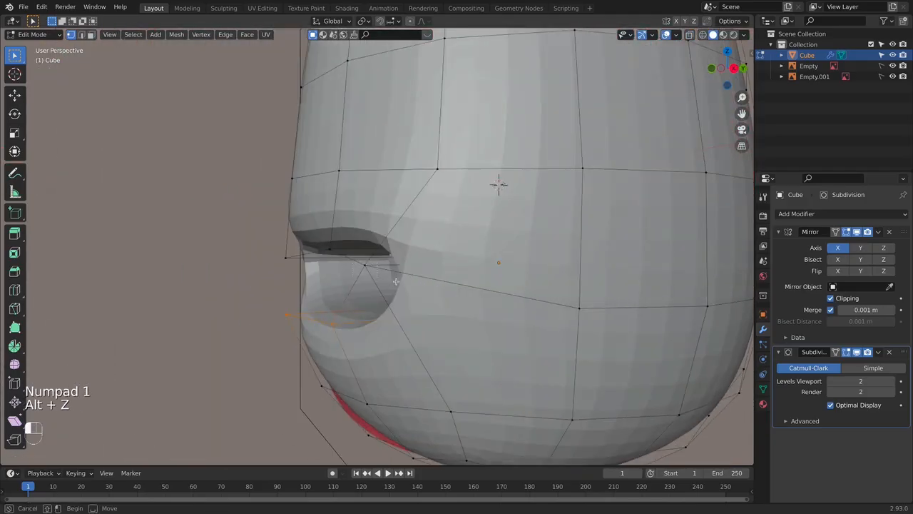
pyautogui.press('g')
pyautogui.press('y')
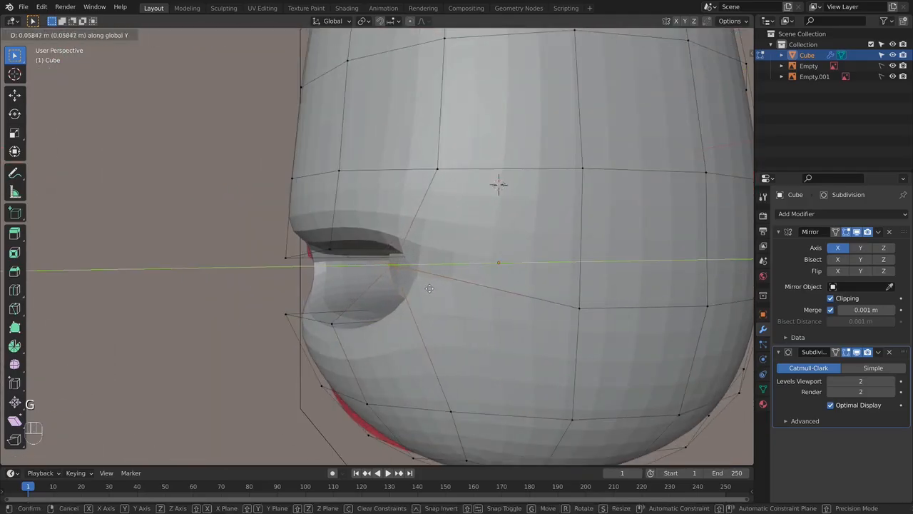
pyautogui.click(429, 288)
# - In the side view, push the mouth corner vertex about another 0.05 m back along Y to match the reference
pyautogui.press('KP_3')
pyautogui.hotkey('alt', 'z')
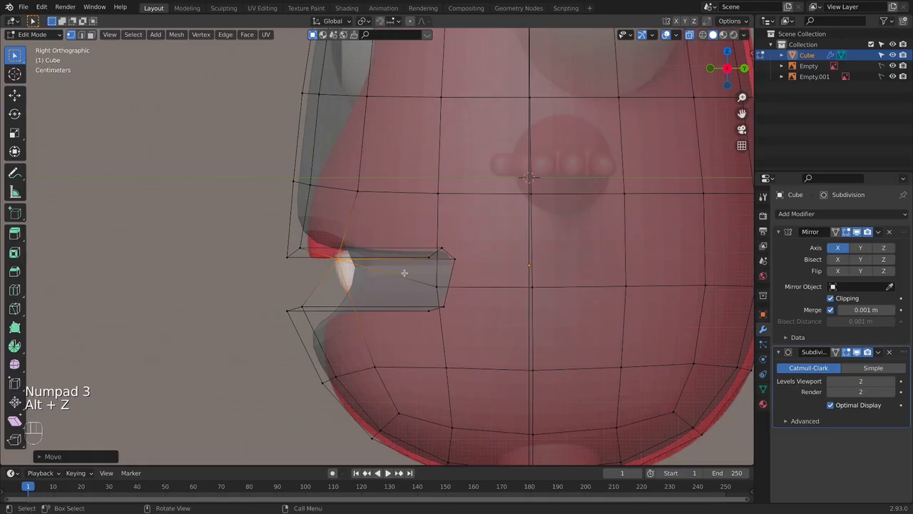
pyautogui.scroll(2, 398, 281)
pyautogui.press('g')
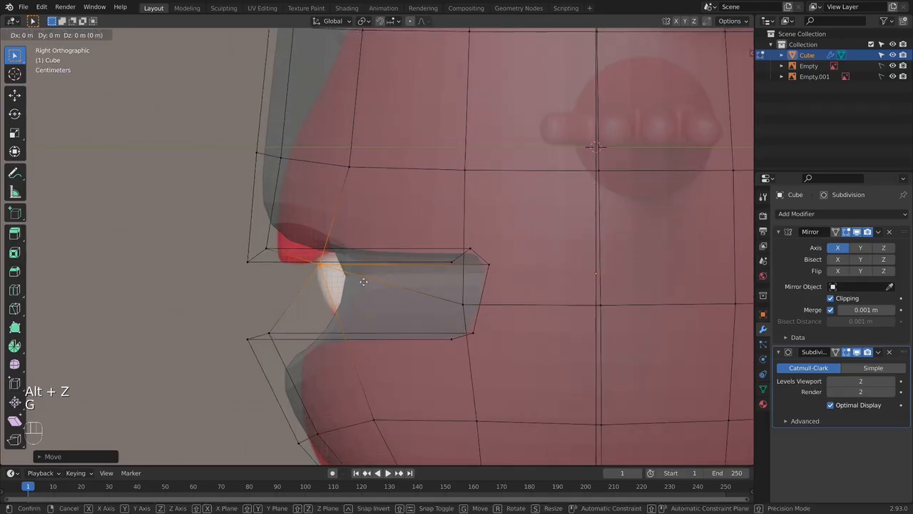
pyautogui.press('y')
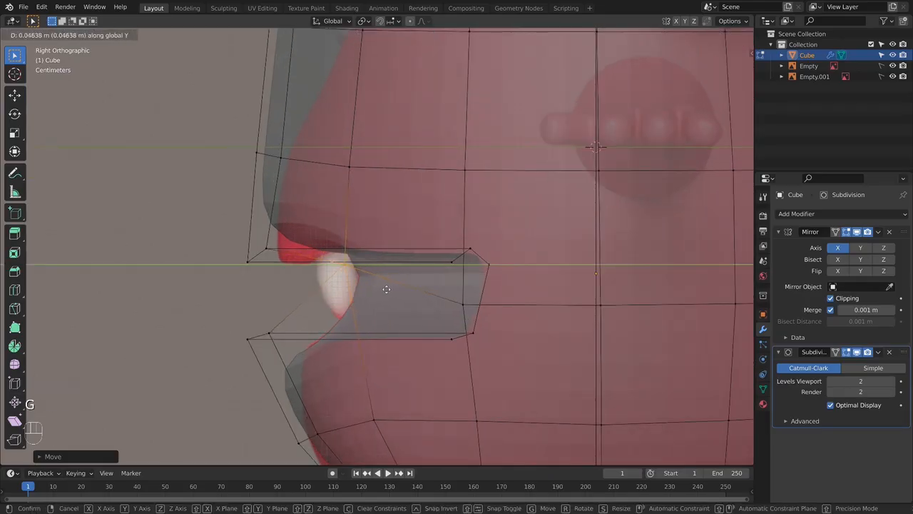
# - Lower the upper-lip vertices slightly along Z and add an edge loop inside the mouth cavity near its front edge
pyautogui.press('z')
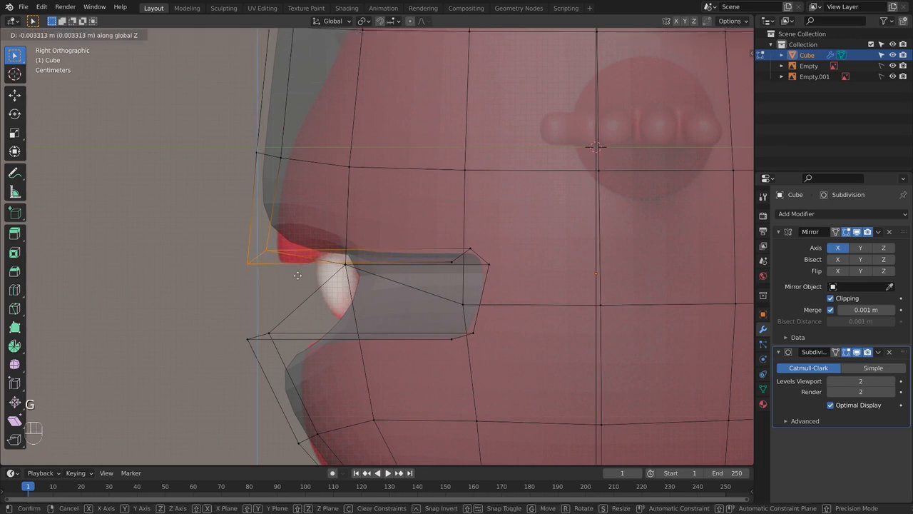
pyautogui.click(298, 274)
pyautogui.keyDown('alt'); pyautogui.click(301, 265); pyautogui.keyUp('alt')
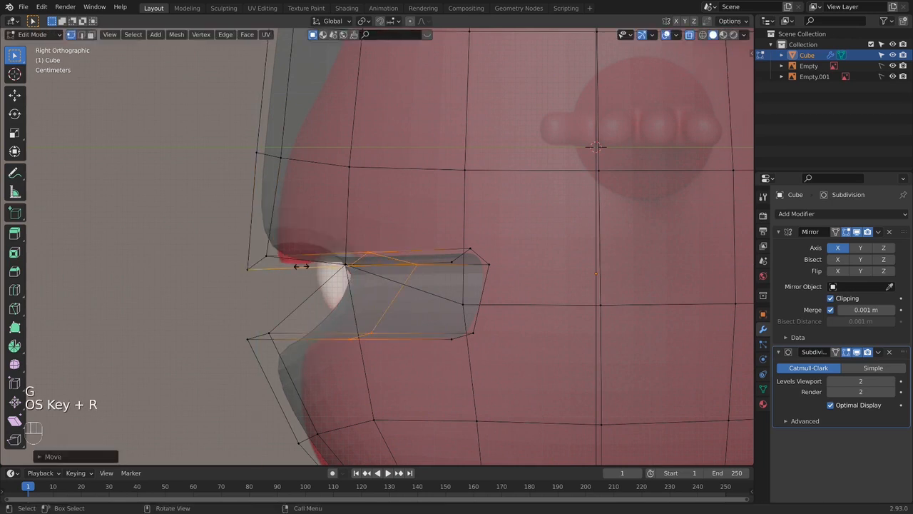
pyautogui.click(242, 257)
# - Move the upper-lip front vertices slightly back toward the reference profile
pyautogui.moveTo(178, 235); pyautogui.dragTo(283, 279)
pyautogui.press('g')
pyautogui.click(292, 330)
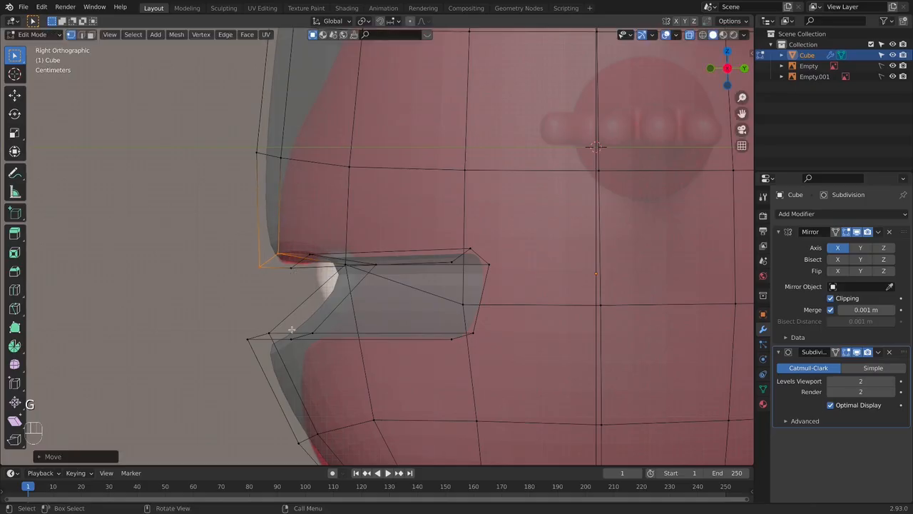
# - Select the lower-lip front vertices and move them about 0.05 m back along Y toward the reference profile
pyautogui.press('b')
pyautogui.moveTo(321, 356); pyautogui.dragTo(321, 358)
pyautogui.press('g')
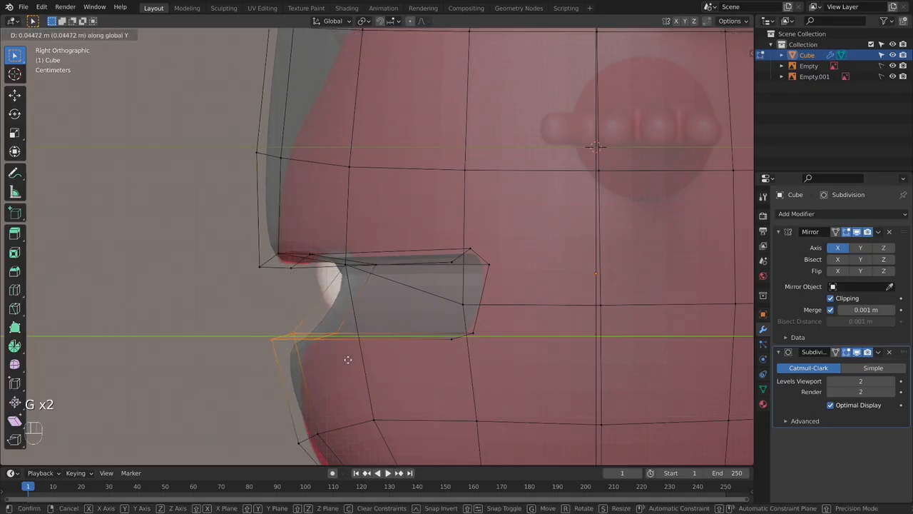
pyautogui.click(351, 359)
# - Return to Object Mode, review the mouth from the front, and apply Shade Smooth to the body
pyautogui.scroll(-1, 351, 378)
pyautogui.press('Tab')
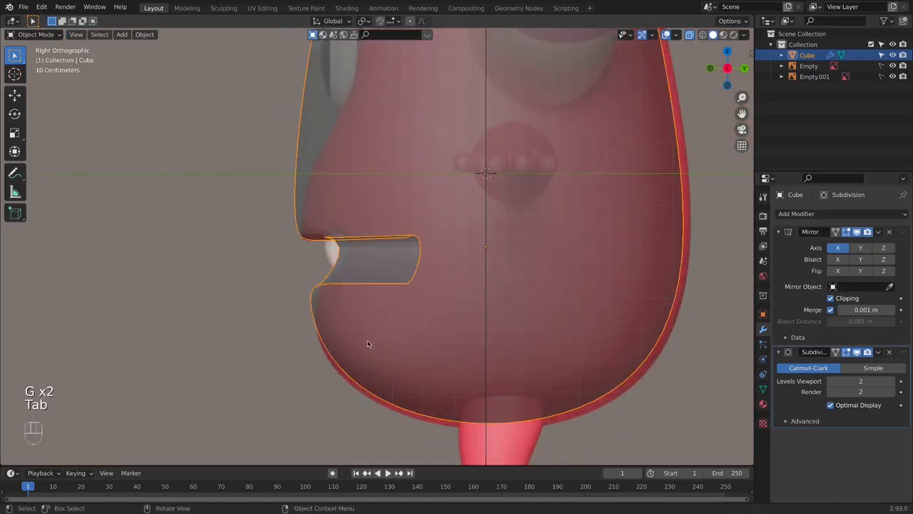
pyautogui.moveTo(367, 342); pyautogui.dragTo(486, 332, button='middle')
pyautogui.hotkey('alt', 'z')
pyautogui.press('KP_1')
pyautogui.press('Tab')
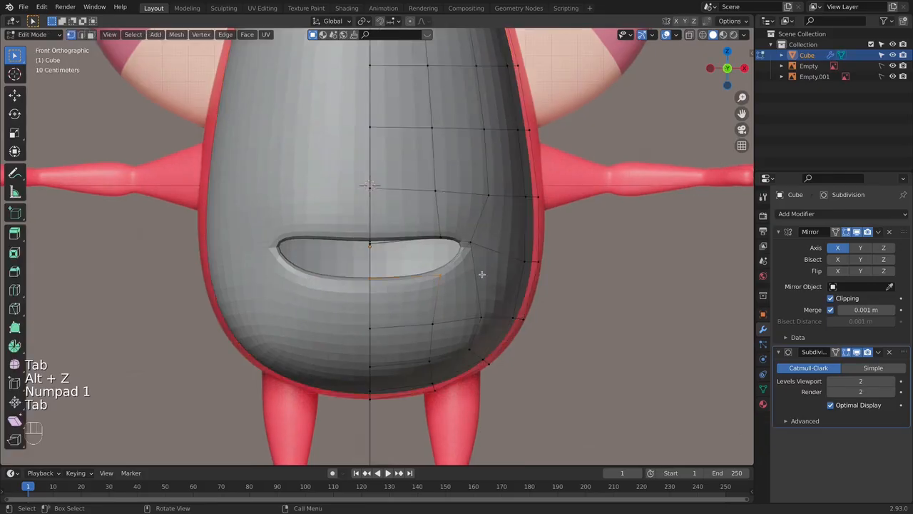
pyautogui.press('Tab')
pyautogui.rightClick(471, 261)
pyautogui.click(469, 261)
pyautogui.hotkey('alt', 'z')
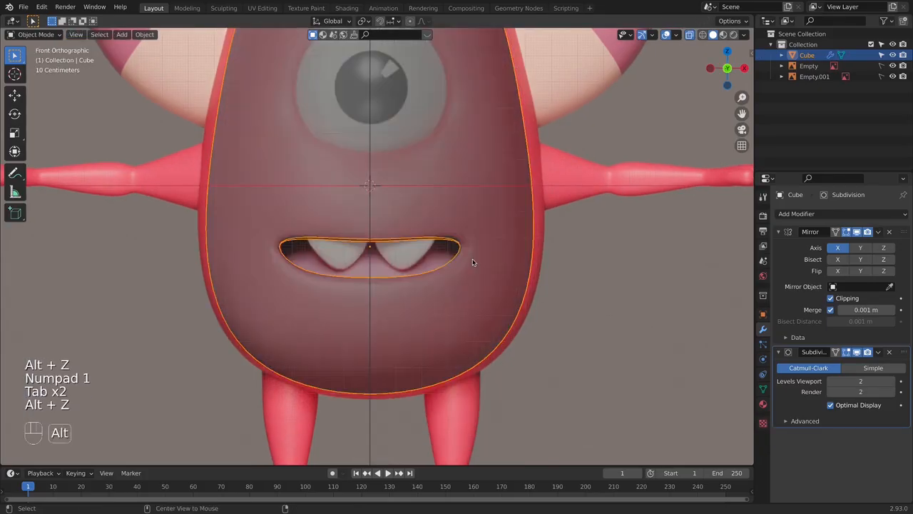
# - Move the selected back loop of the mouth cavity deeper into the body along Y
pyautogui.scroll(-2, 471, 261)
pyautogui.hotkey('alt', 'z')
pyautogui.moveTo(471, 262); pyautogui.dragTo(446, 234, button='middle')
pyautogui.hotkey('alt', 'z')
pyautogui.press('Tab')
pyautogui.press('g')
pyautogui.press('y')
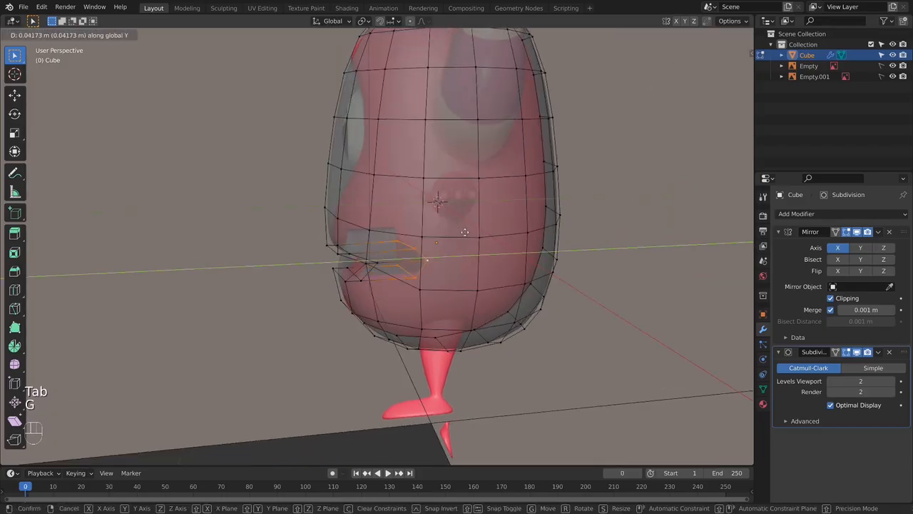
pyautogui.click(507, 227)
pyautogui.press('KP_1')
pyautogui.press('Tab')
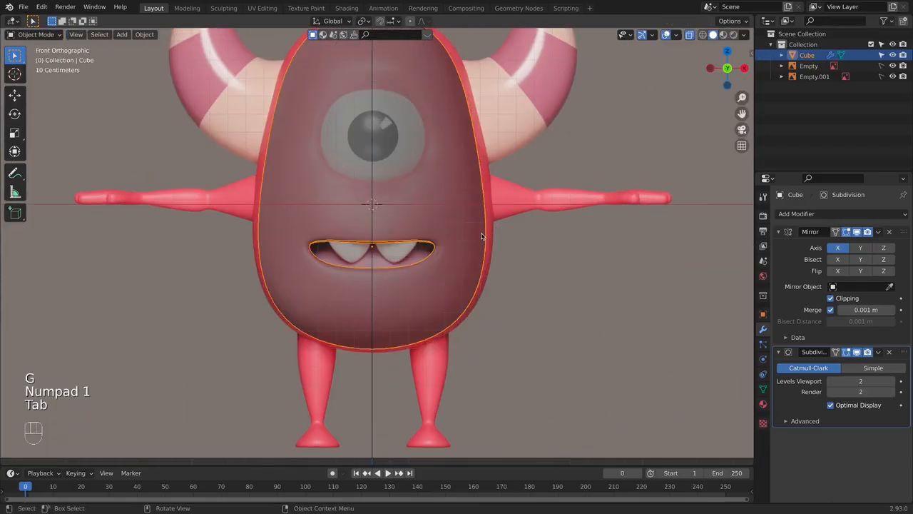
# - Fill the open back of the mouth cavity with a face and check it from the front
pyautogui.moveTo(468, 247); pyautogui.dragTo(407, 255, button='middle')
pyautogui.press('Tab')
pyautogui.press('f')
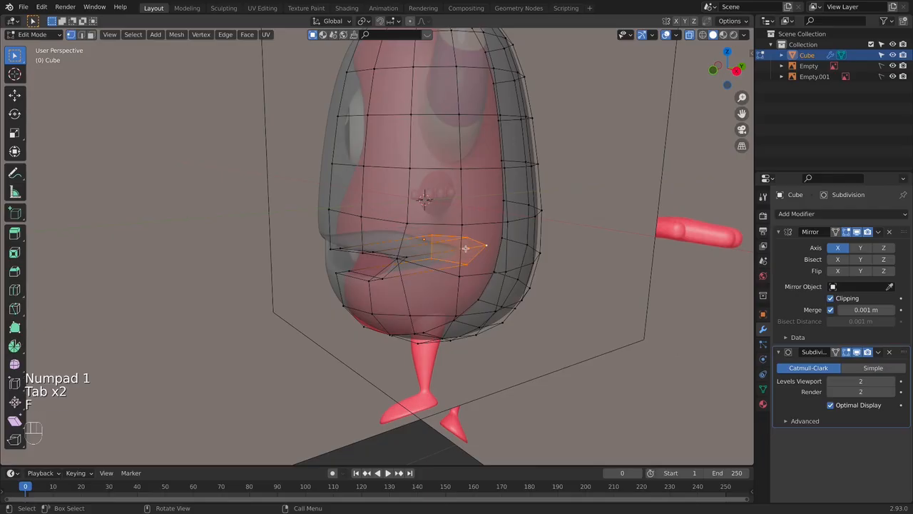
pyautogui.press('Tab')
pyautogui.moveTo(461, 249); pyautogui.dragTo(412, 263, button='middle')
pyautogui.hotkey('alt', 'z')
pyautogui.press('Tab')
pyautogui.press('KP_1')
pyautogui.scroll(2, 410, 250)
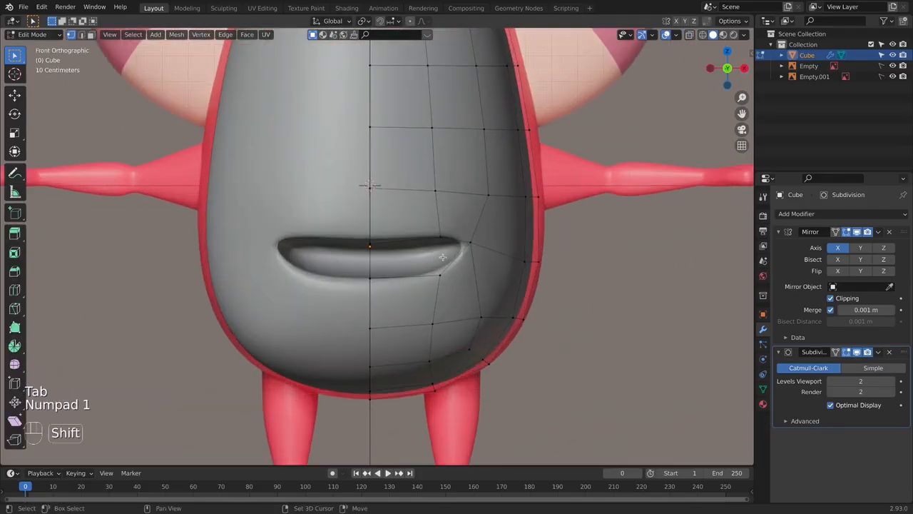
pyautogui.hotkey('alt', 'z')
pyautogui.hotkey('alt', 'z')
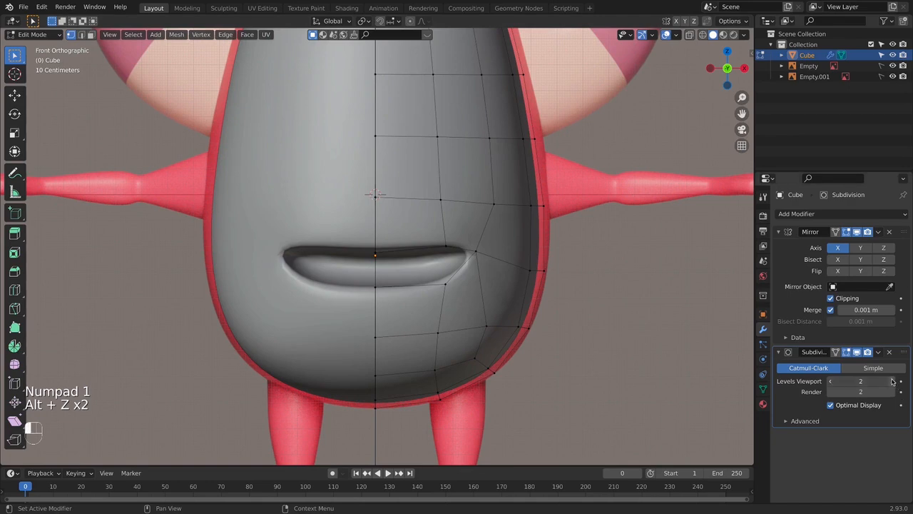
# - Set the Subdivision modifier's viewport and render levels to 3 and return to Edit Mode
pyautogui.click(891, 381)
pyautogui.click(892, 391)
pyautogui.moveTo(457, 272)
pyautogui.mouseDown(button='middle')
pyautogui.moveTo(431, 265)
pyautogui.moveTo(446, 271)
pyautogui.mouseUp(button='middle')
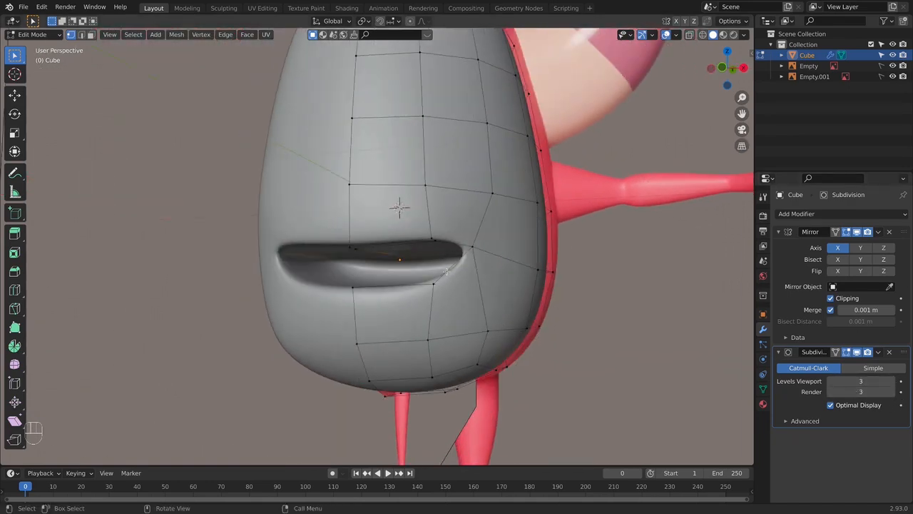
pyautogui.press('KP_1')
pyautogui.press('Tab')
pyautogui.moveTo(477, 245); pyautogui.dragTo(457, 270, button='middle')
pyautogui.press('Tab')
pyautogui.press('s')
pyautogui.press('z')
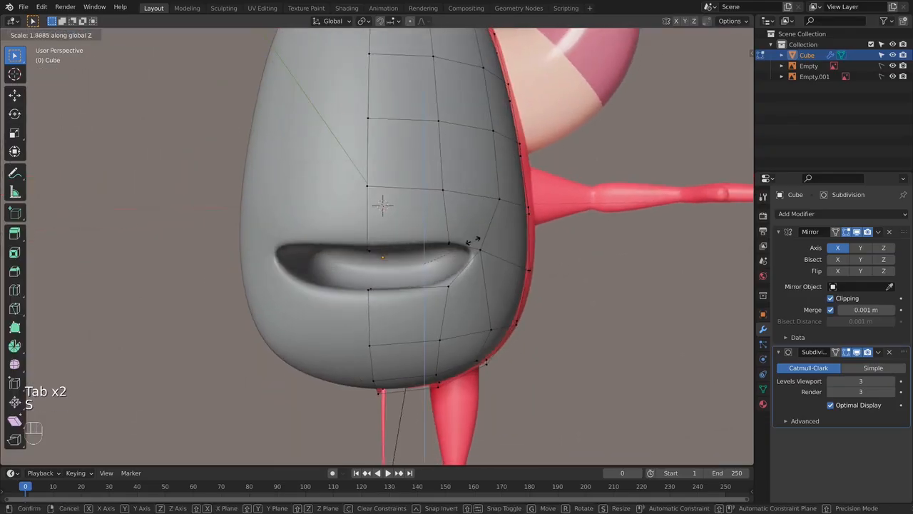
pyautogui.rightClick(496, 251)
# - Scale up the mouth cavity's back loop along Z to make the inside of the mouth taller
pyautogui.press('s')
pyautogui.press('z')
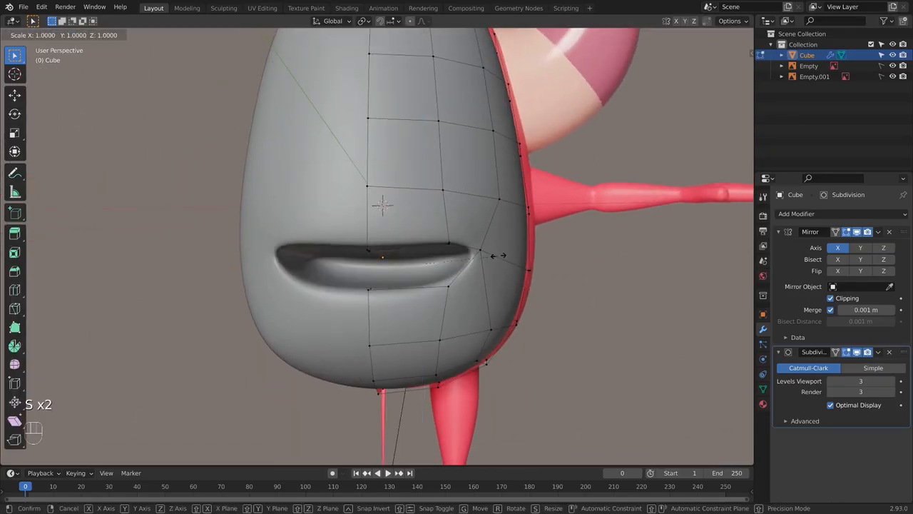
pyautogui.click(520, 177)
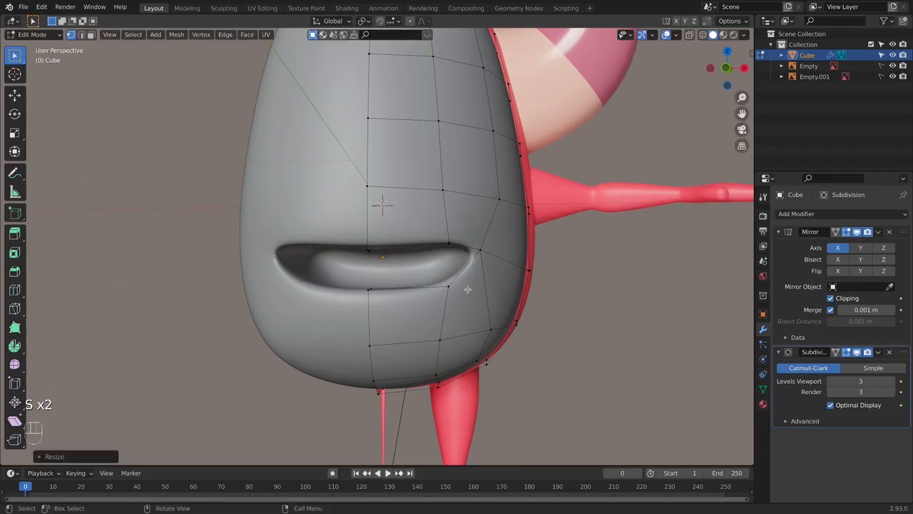
pyautogui.moveTo(466, 290); pyautogui.dragTo(421, 283, button='middle')
pyautogui.hotkey('alt', 'z')
# - Compare the mouth's outline with the front reference in Object and Edit Mode, with and without X-ray
pyautogui.hotkey('alt', 'z')
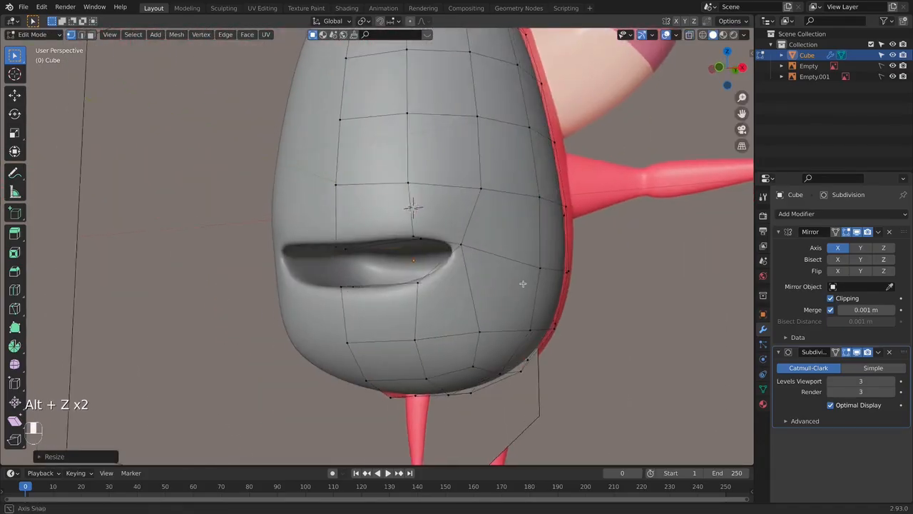
pyautogui.press('Tab')
pyautogui.moveTo(364, 279); pyautogui.dragTo(483, 279, button='middle')
pyautogui.press('KP_1')
pyautogui.hotkey('alt', 'z')
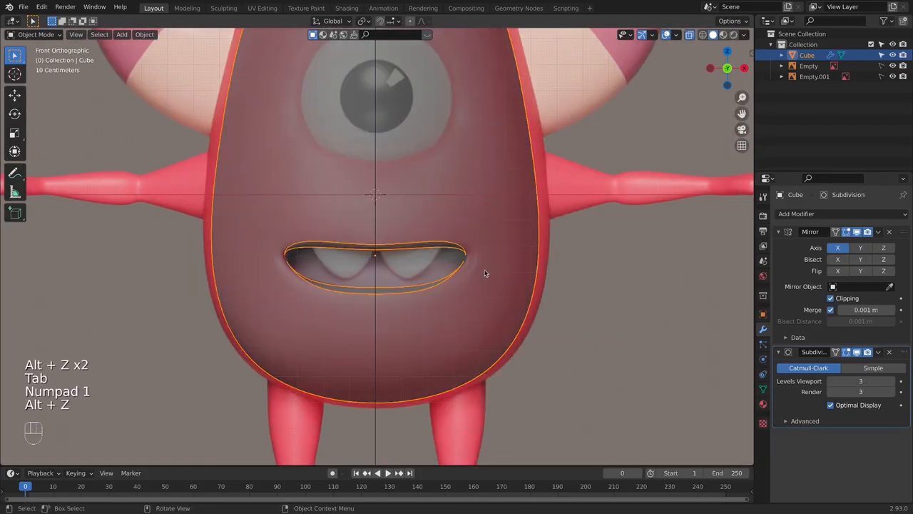
pyautogui.press('Tab')
pyautogui.press('Tab')
pyautogui.click(557, 269)
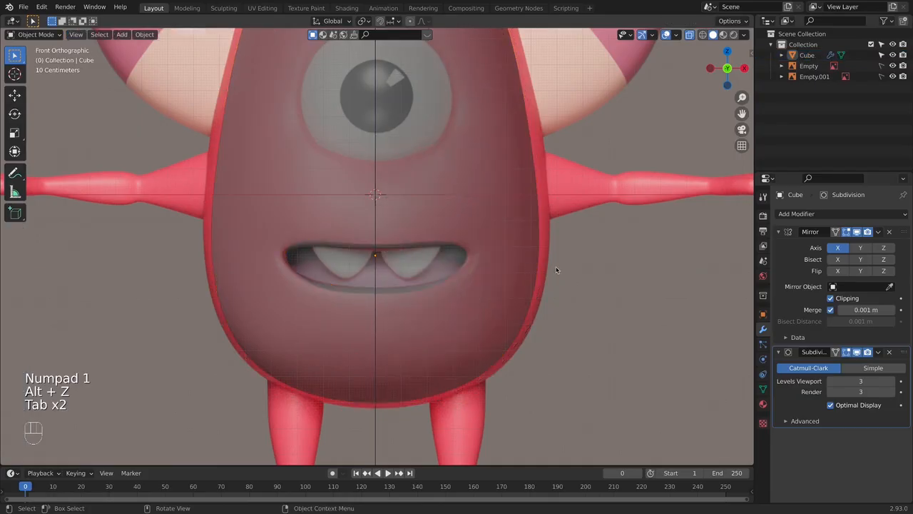
pyautogui.press('Tab')
pyautogui.press('Tab')
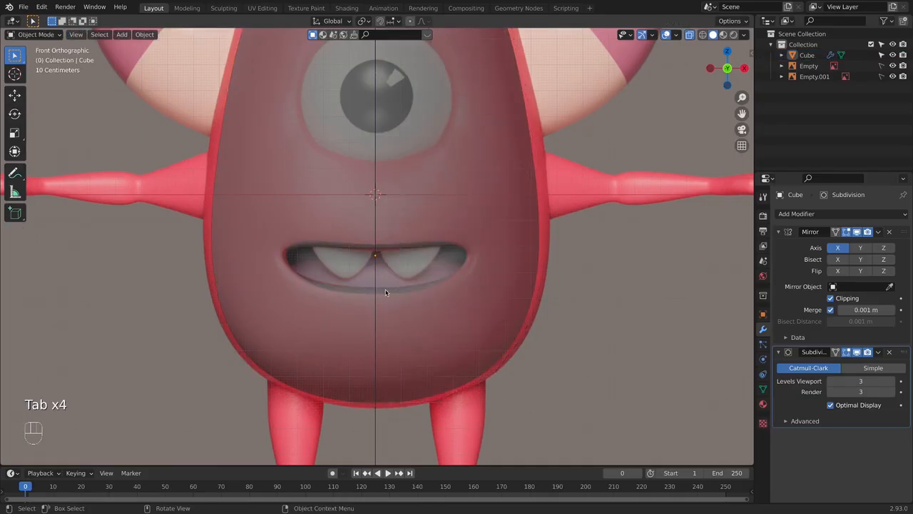
pyautogui.hotkey('alt', 'z')
pyautogui.hotkey('alt', 'z')
pyautogui.press('Tab')
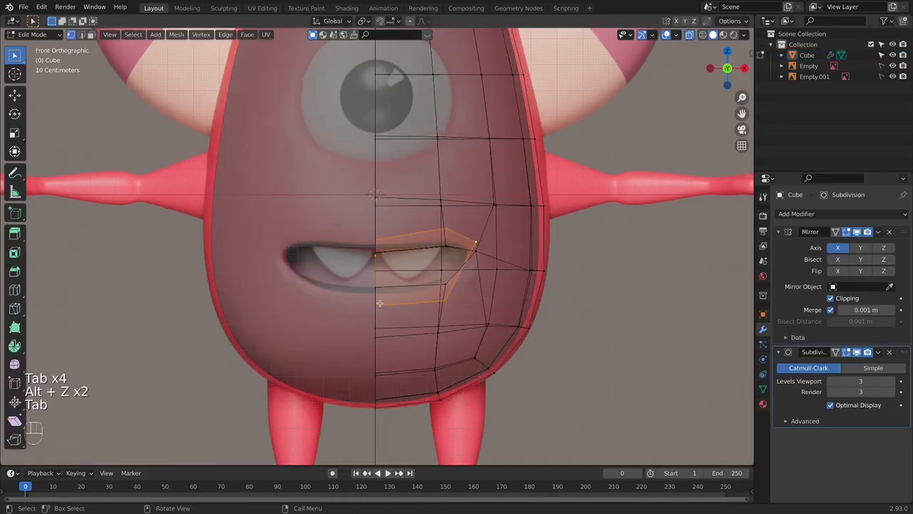
# - Select the lower-lip edge vertices at the centerline and fine-tune their height along Z to the front reference
pyautogui.moveTo(378, 312)
pyautogui.mouseDown(button='middle')
pyautogui.moveTo(398, 304)
pyautogui.moveTo(361, 287)
pyautogui.moveTo(390, 306)
pyautogui.mouseUp(button='middle')
pyautogui.click(374, 300)
pyautogui.press('KP_1')
pyautogui.keyDown('shift'); pyautogui.click(375, 312); pyautogui.keyUp('shift')
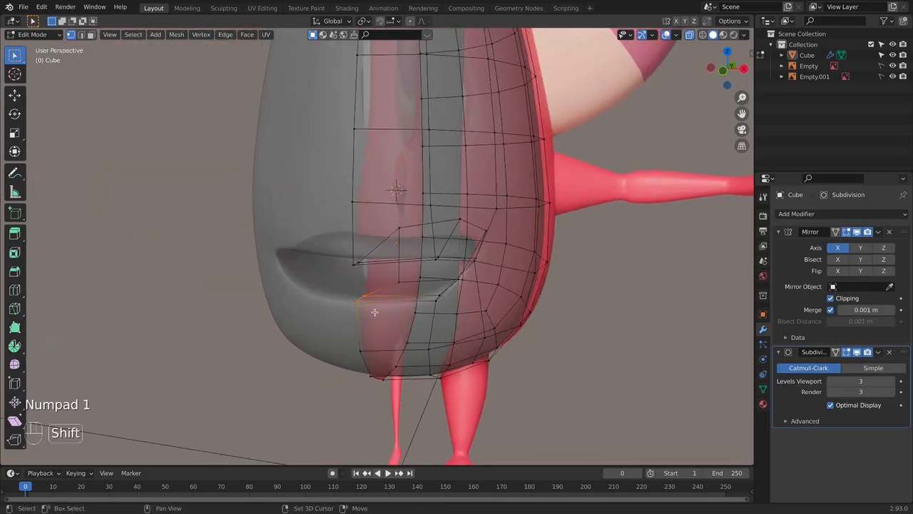
pyautogui.press('KP_1')
pyautogui.press('g')
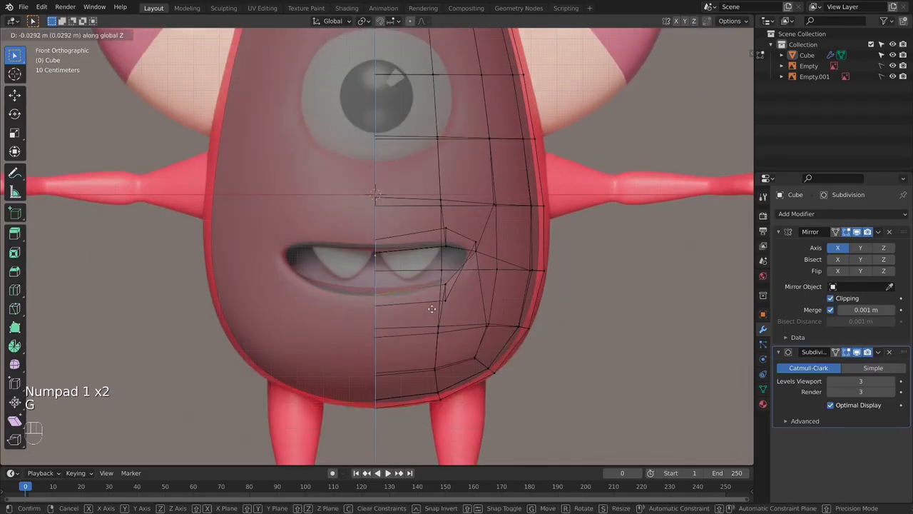
pyautogui.click(431, 304)
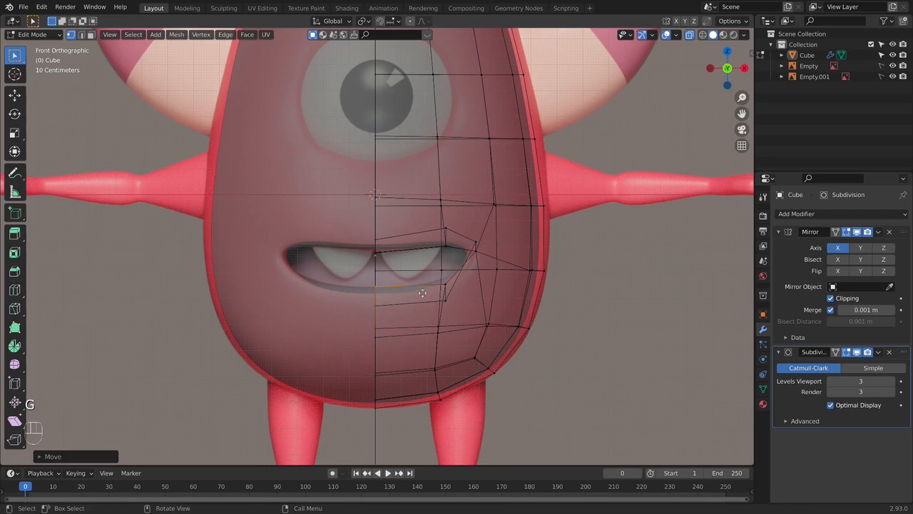
pyautogui.press('g')
pyautogui.click(423, 293)
pyautogui.press('Tab')
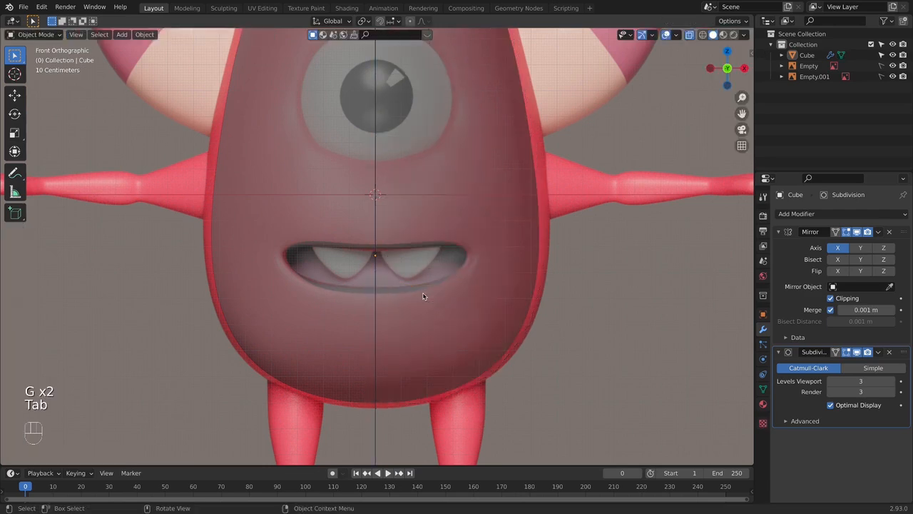
# - Lower the upper-lip centre vertex very slightly along Z and return to Object Mode
pyautogui.press('Tab')
pyautogui.click(375, 250)
pyautogui.press('g')
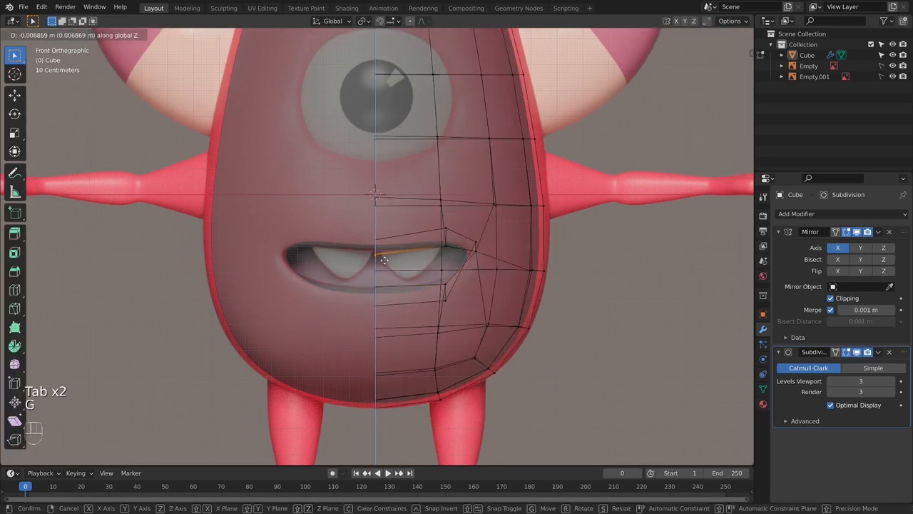
pyautogui.click(379, 255)
pyautogui.press('Tab')
# - Examine the whole body and the mouth against the front reference, with and without X-ray
pyautogui.scroll(-2, 476, 287)
pyautogui.scroll(-2, 464, 271)
pyautogui.hotkey('alt', 'z')
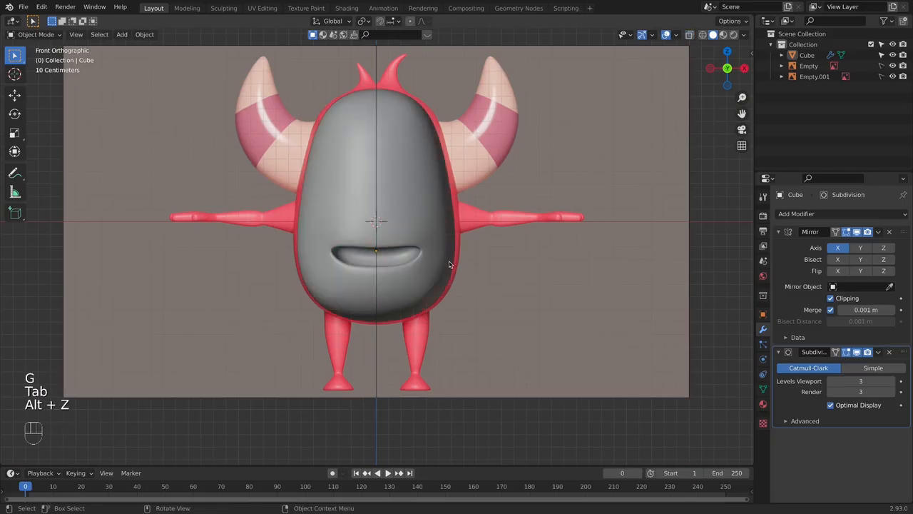
pyautogui.hotkey('alt', 'z')
pyautogui.hotkey('alt', 'z')
pyautogui.scroll(2, 440, 232)
# - Select the outer lower-lip vertices and move them slightly outward and up toward the reference mouth curve
pyautogui.hotkey('alt', 'z')
pyautogui.scroll(2, 489, 255)
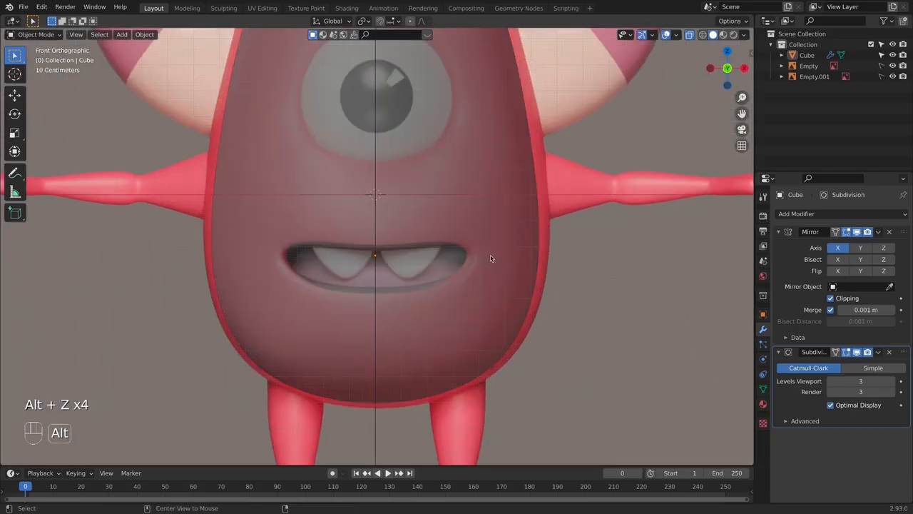
pyautogui.press('Tab')
pyautogui.hotkey('alt', 'z')
pyautogui.hotkey('alt', 'z')
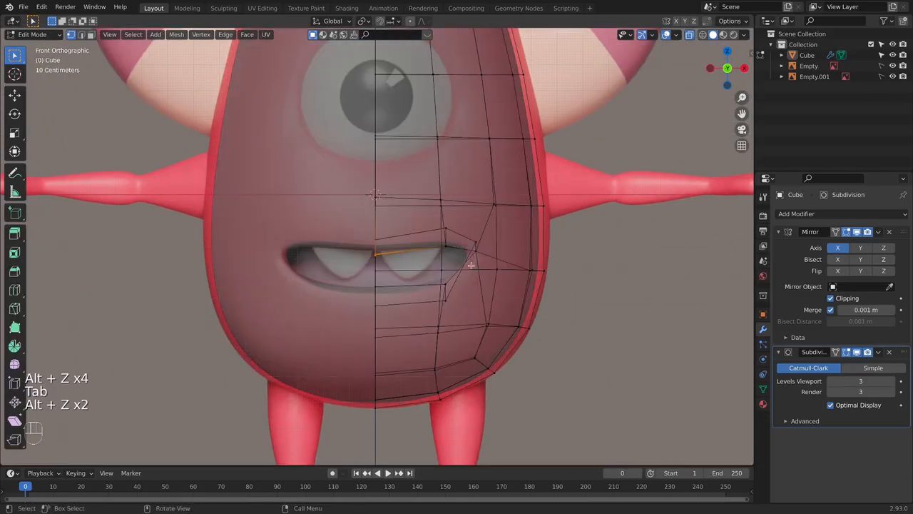
pyautogui.moveTo(437, 279)
pyautogui.mouseDown(button='middle')
pyautogui.moveTo(443, 287)
pyautogui.moveTo(432, 284)
pyautogui.mouseUp(button='middle')
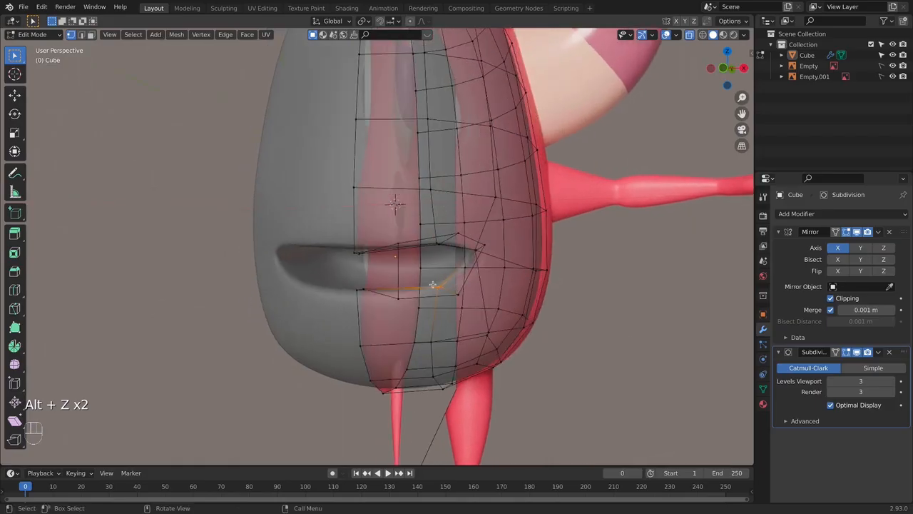
pyautogui.press('KP_1')
pyautogui.hotkey('alt', 'z')
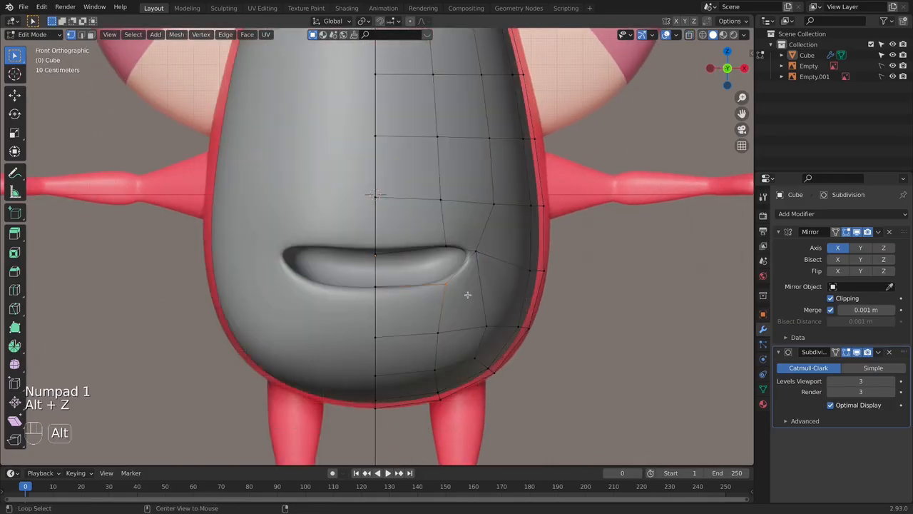
pyautogui.hotkey('alt', 'z')
pyautogui.press('g')
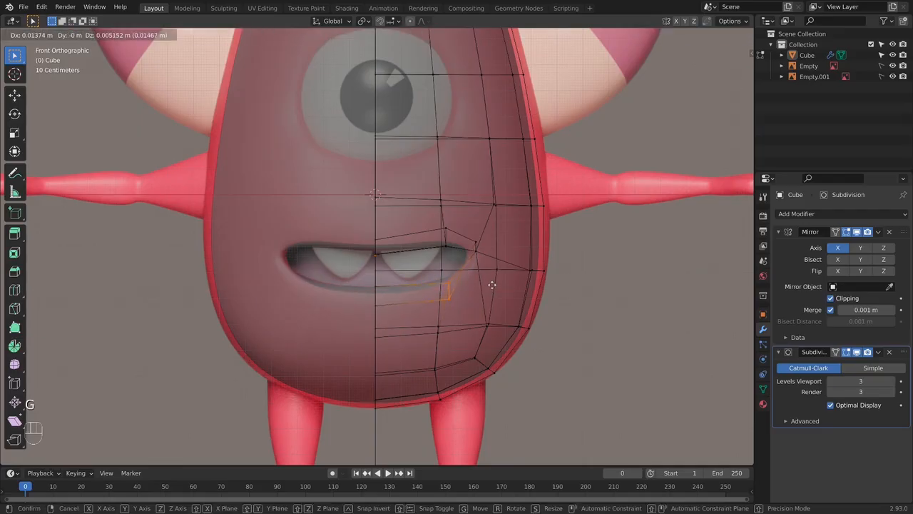
pyautogui.click(496, 284)
# - Select the mouth-corner vertices, move them slightly inward and down, and review the smoothed mouth
pyautogui.moveTo(468, 234); pyautogui.dragTo(490, 266)
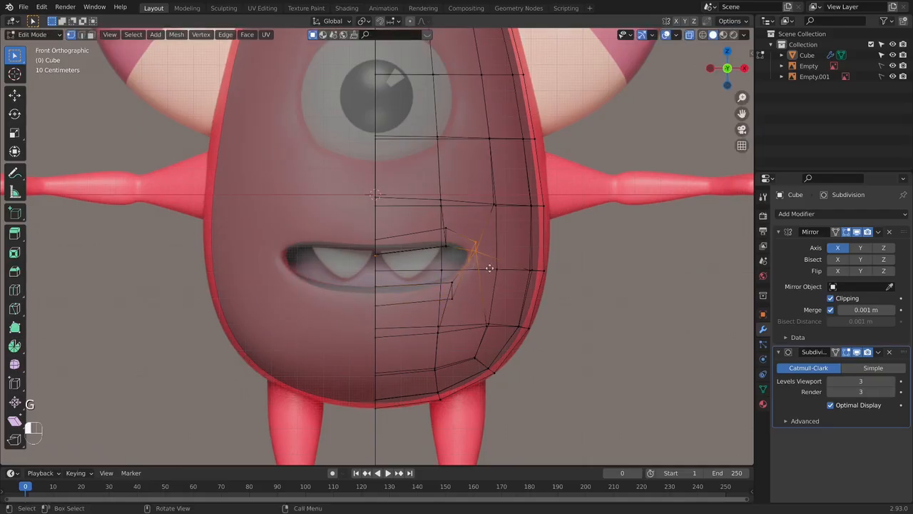
pyautogui.press('g')
pyautogui.click(486, 270)
pyautogui.hotkey('alt', 'z')
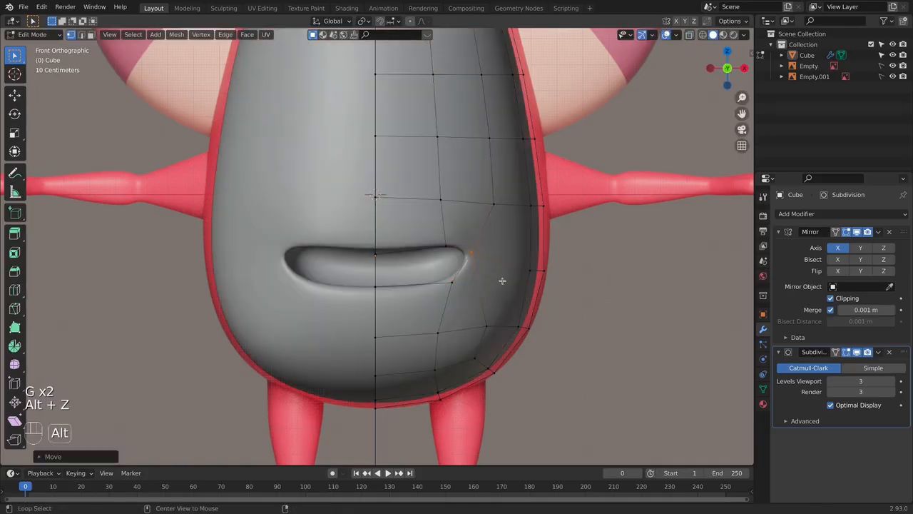
pyautogui.moveTo(496, 277)
pyautogui.mouseDown(button='middle')
pyautogui.moveTo(432, 278)
pyautogui.moveTo(543, 264)
pyautogui.moveTo(577, 281)
pyautogui.mouseUp(button='middle')
pyautogui.press('Tab')
pyautogui.press('KP_1')
# - Select the upper-lip centerline vertices, lower them slightly to match the front reference, and return to Object Mode
pyautogui.press('Tab')
pyautogui.moveTo(409, 259); pyautogui.dragTo(456, 257, button='middle')
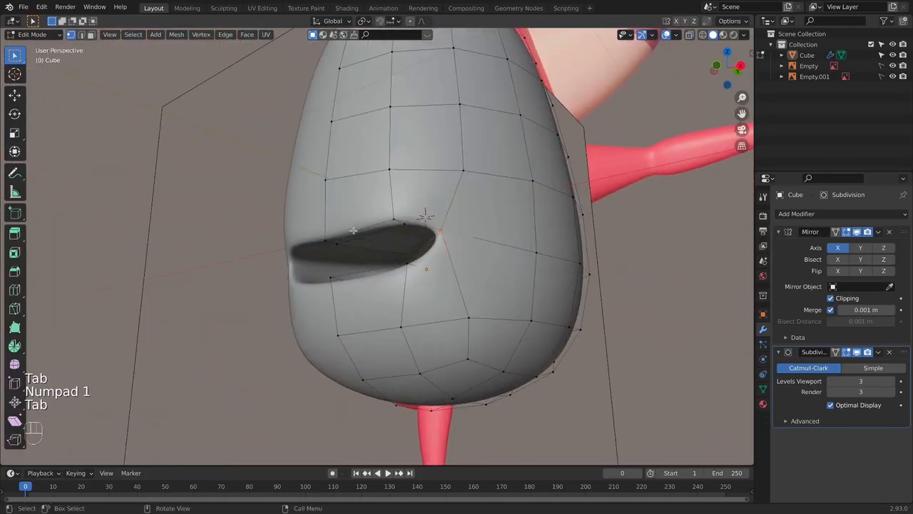
pyautogui.hotkey('alt', 'z')
pyautogui.press('KP_1')
pyautogui.hotkey('alt', 'z')
pyautogui.hotkey('alt', 'z')
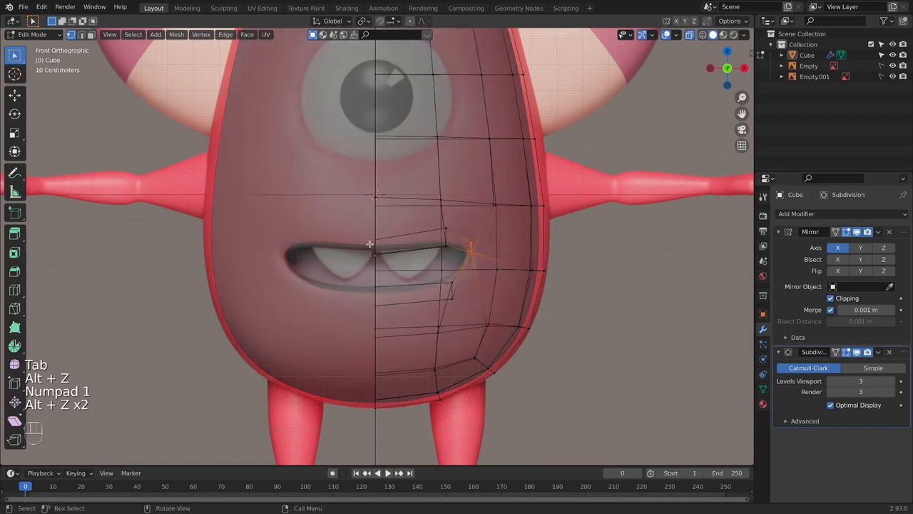
pyautogui.click(388, 252)
pyautogui.press('g')
pyautogui.click(397, 267)
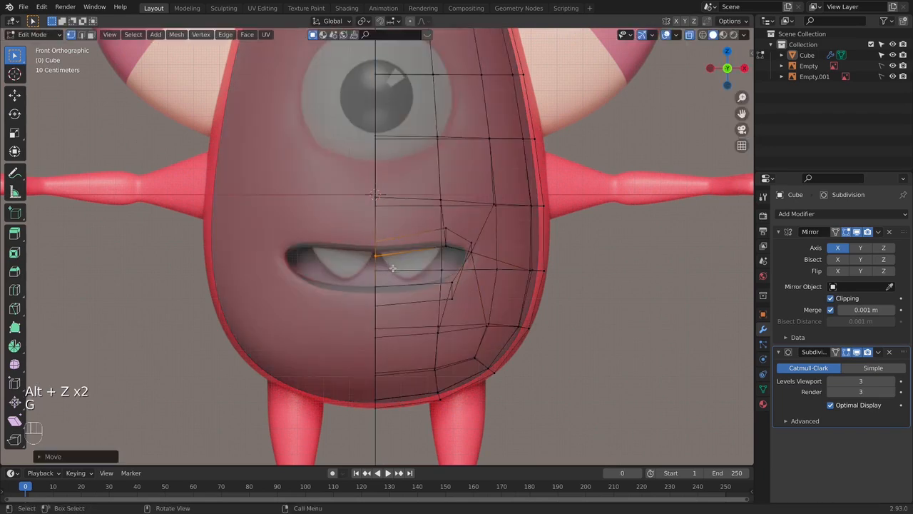
pyautogui.press('Tab')
# - Select the body and scale it up slightly overall, plus slightly wider along X, to match the front reference outline
pyautogui.click(537, 238)
pyautogui.scroll(-3, 542, 285)
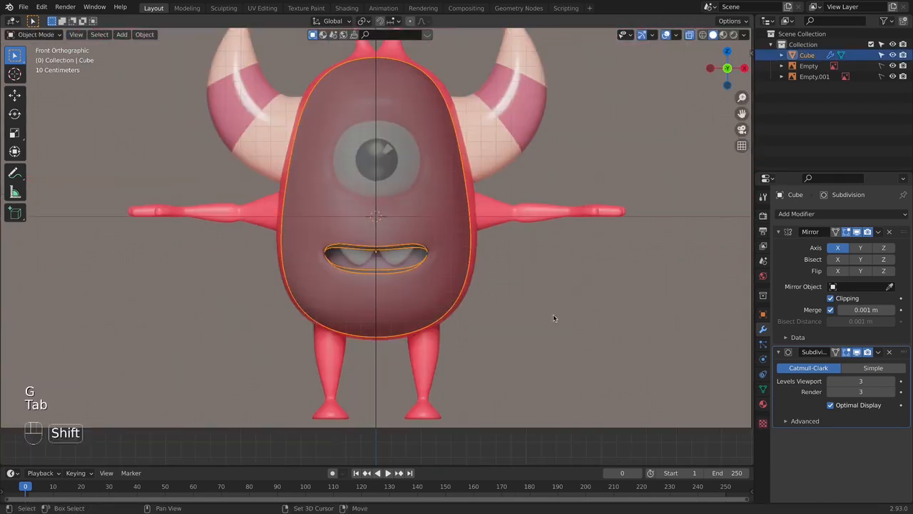
pyautogui.keyDown('shift'); pyautogui.scroll(1, 553, 314); pyautogui.keyUp('shift')
pyautogui.press('s')
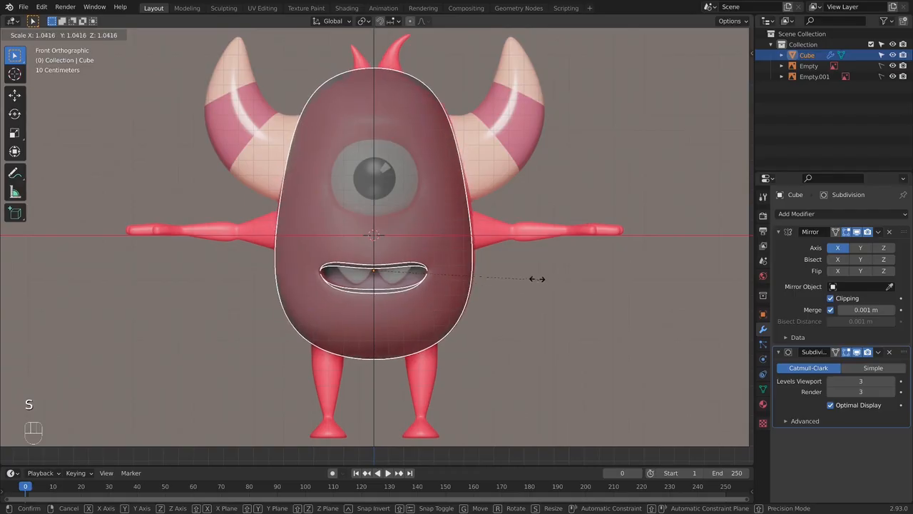
pyautogui.click(536, 279)
pyautogui.press('s')
pyautogui.press('x')
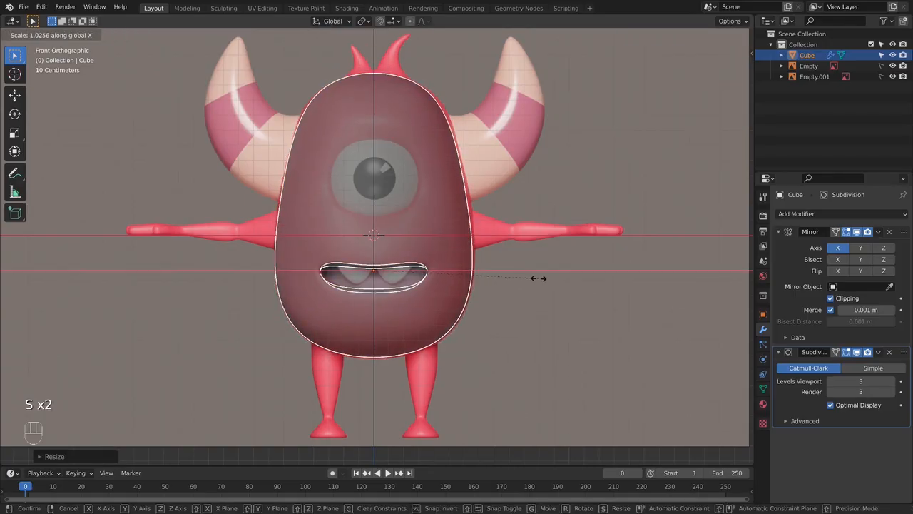
pyautogui.click(541, 277)
# - Shift the body slightly back and lower it along Z to match the side reference outline, then deselect it
pyautogui.press('KP_3')
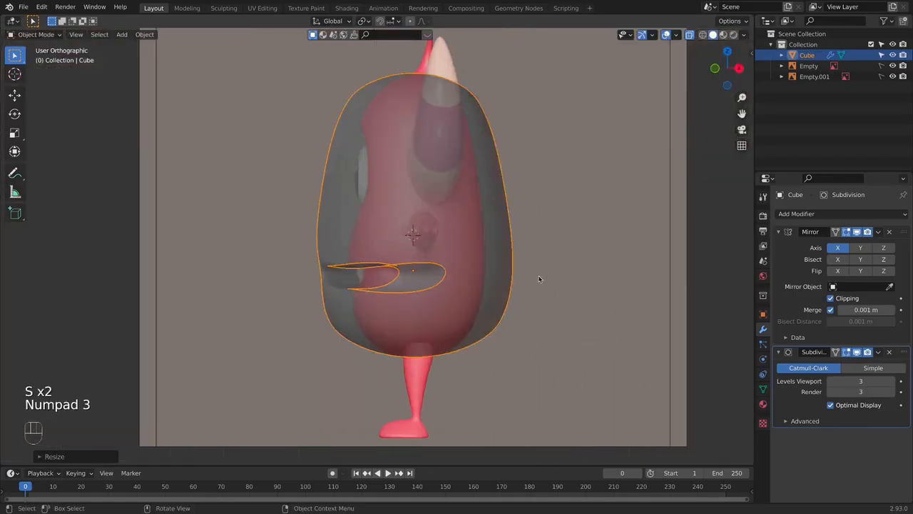
pyautogui.press('g')
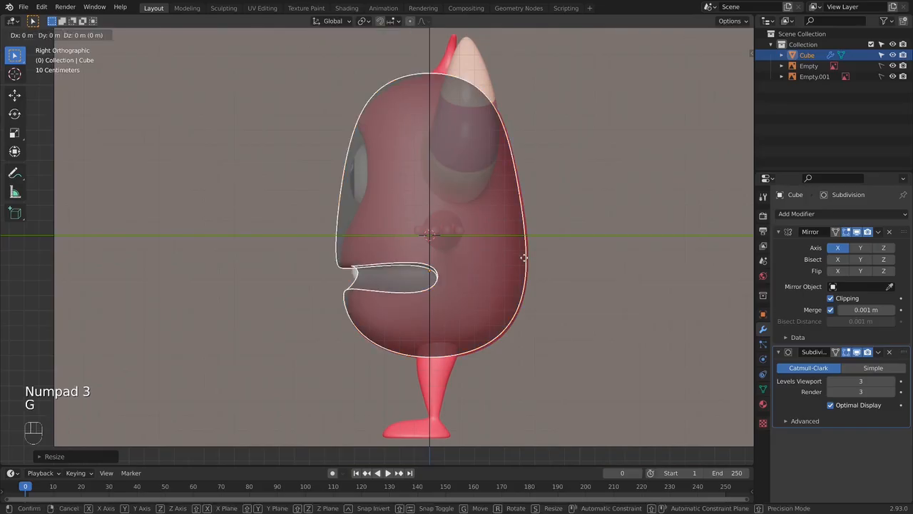
pyautogui.click(527, 263)
pyautogui.press('g')
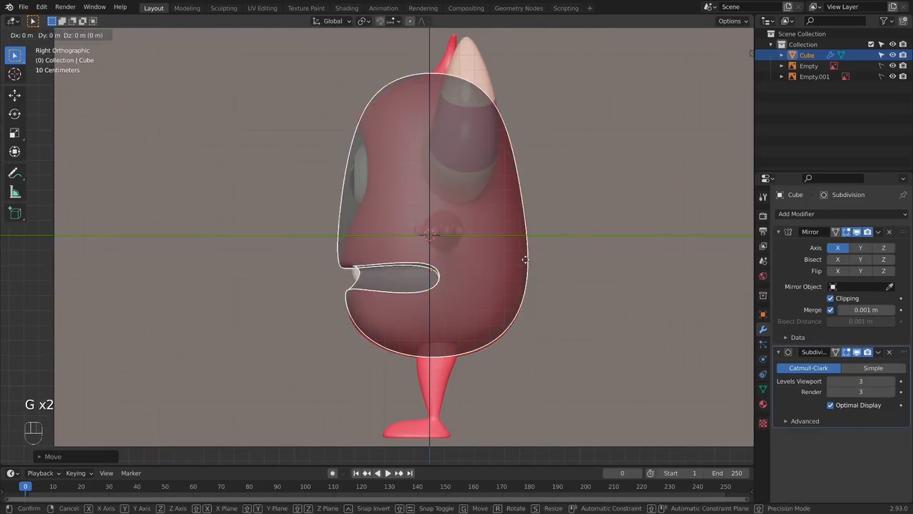
pyautogui.press('z')
pyautogui.click(525, 261)
pyautogui.click(572, 257)
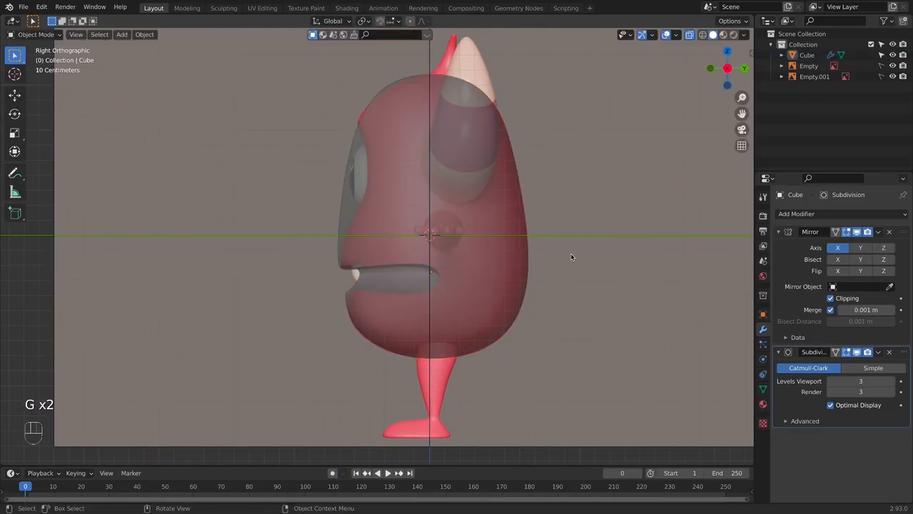
# - Select the upper- and lower-lip vertices of the body mesh and move them slightly back along Y to match the side reference
pyautogui.scroll(6, 405, 268)
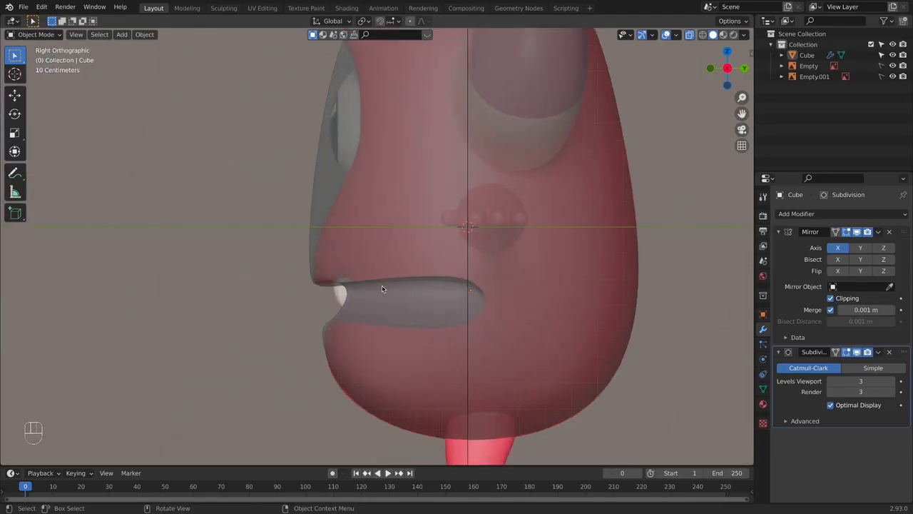
pyautogui.click(358, 278)
pyautogui.press('Tab')
pyautogui.hotkey('alt', 'z')
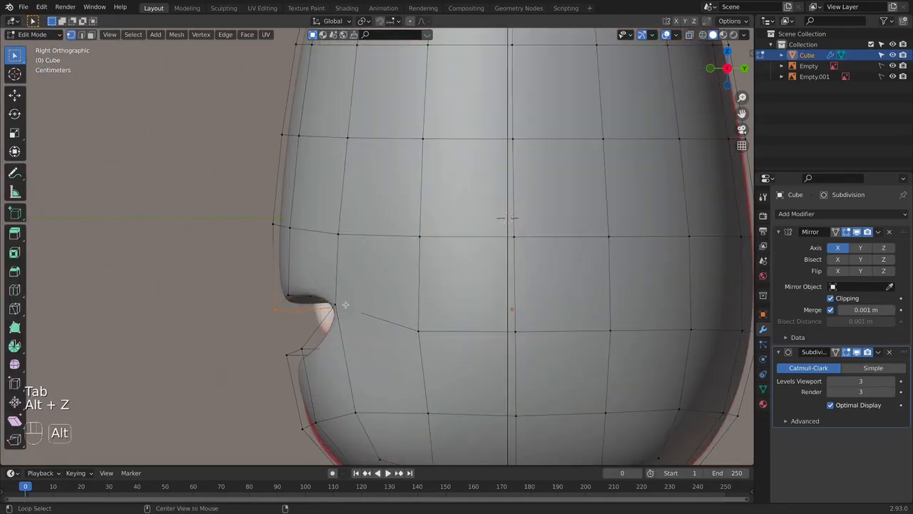
pyautogui.hotkey('alt', 'z')
pyautogui.keyDown('alt'); pyautogui.click(327, 306); pyautogui.keyUp('alt')
pyautogui.keyDown('alt'); pyautogui.keyDown('shift'); pyautogui.click(343, 326); pyautogui.keyUp('shift'); pyautogui.keyUp('alt')
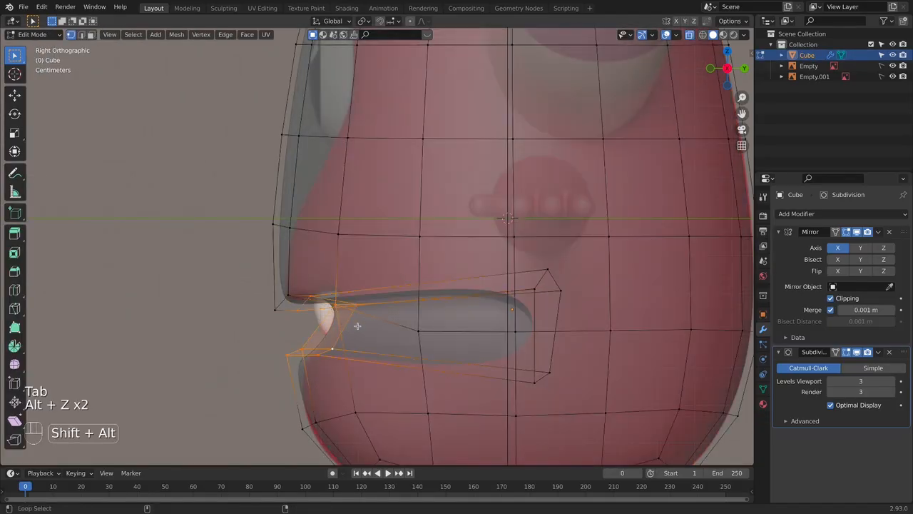
pyautogui.press('g')
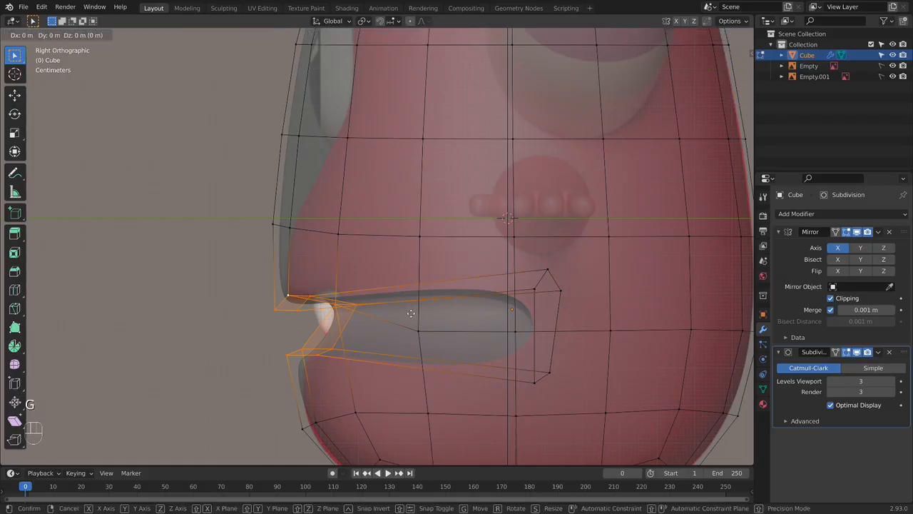
pyautogui.press('y')
pyautogui.click(416, 314)
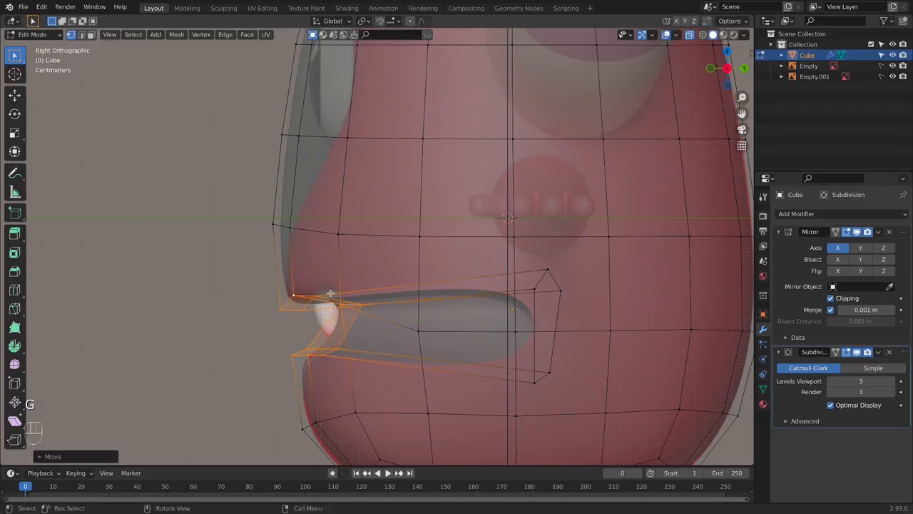
pyautogui.press('Tab')
pyautogui.press('Tab')
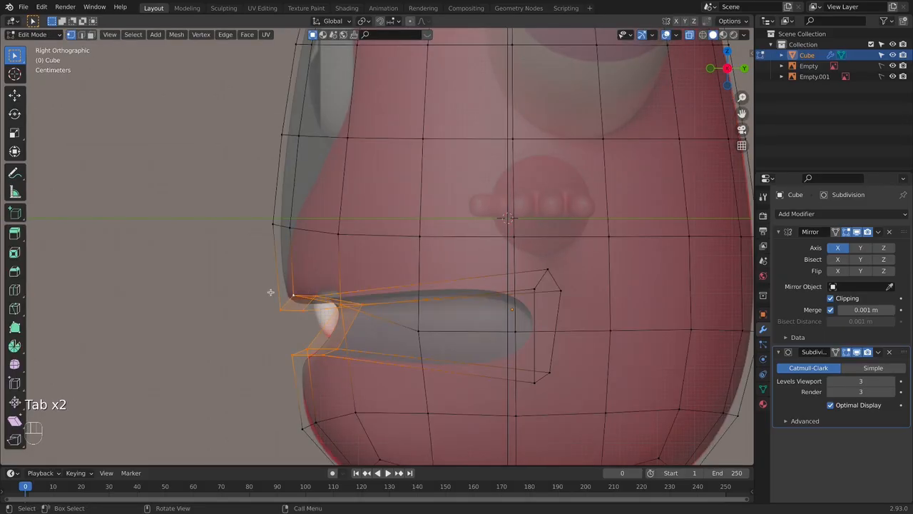
# - Select only the upper-lip vertices beside the centerline and raise them slightly, checking the smoothed mouth in Object Mode
pyautogui.moveTo(404, 326); pyautogui.dragTo(405, 325)
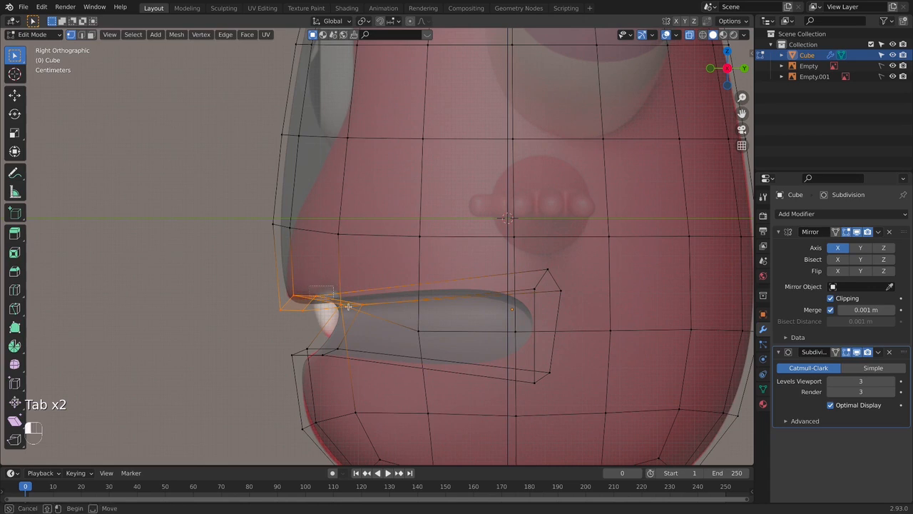
pyautogui.moveTo(348, 306); pyautogui.dragTo(339, 301)
pyautogui.press('g')
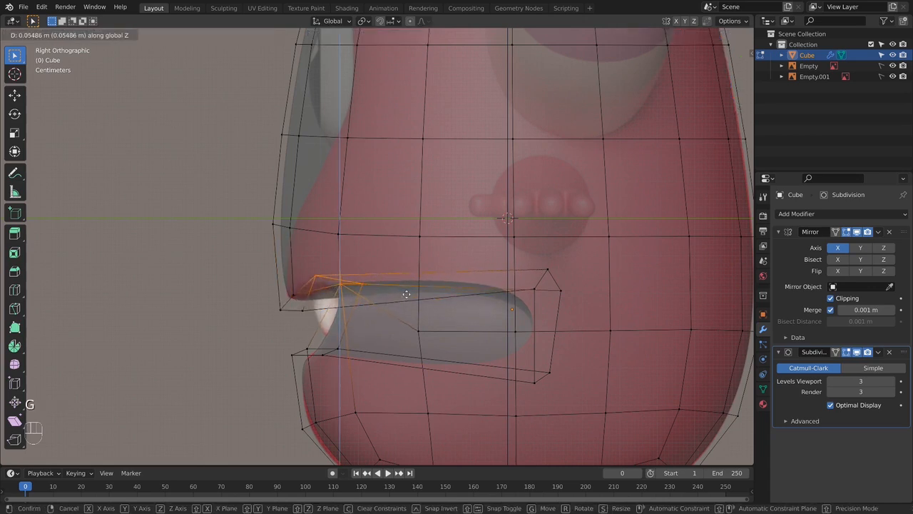
pyautogui.rightClick(406, 289)
pyautogui.keyDown('shift'); pyautogui.click(305, 309); pyautogui.keyUp('shift')
pyautogui.press('g')
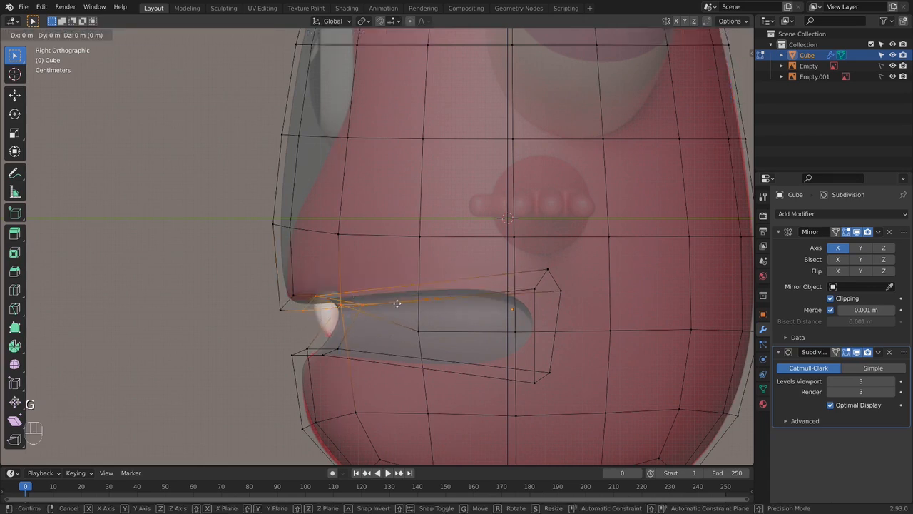
pyautogui.click(399, 299)
pyautogui.press('Tab')
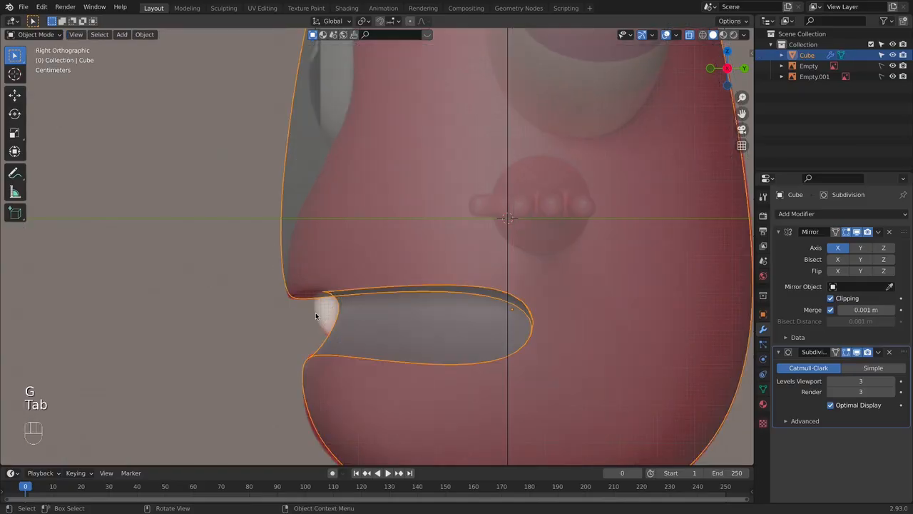
# - Select the inner upper-lip centerline vertex, nudge it slightly upward, and return to Object Mode in front view
pyautogui.press('Tab')
pyautogui.click(302, 313)
pyautogui.press('g')
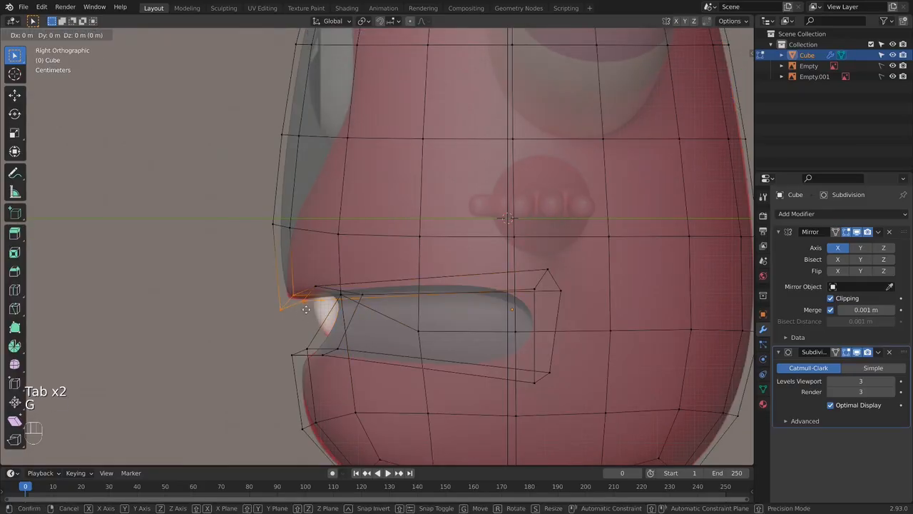
pyautogui.press('Tab')
pyautogui.press('KP_1')
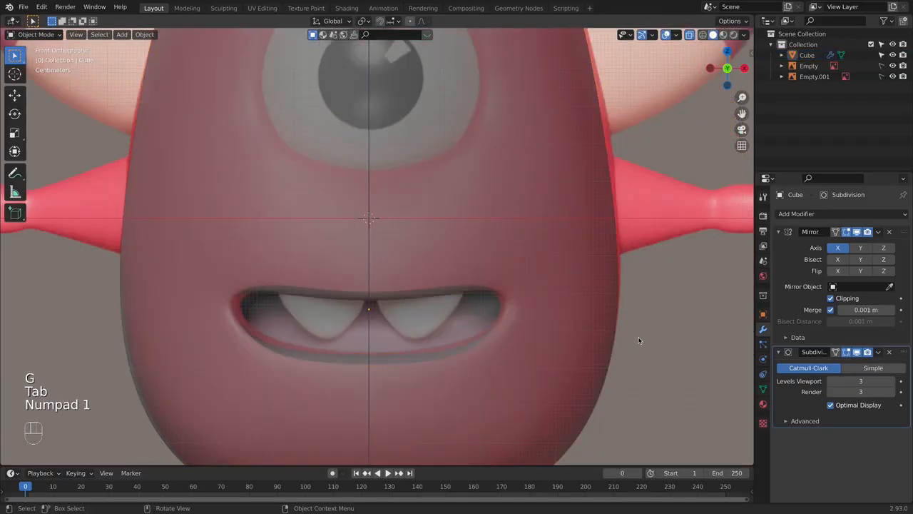
# - Inspect the smoothed body and mouth from an angle and from the side, and reopen the mesh for editing with X-ray on
pyautogui.hotkey('alt', 'z')
pyautogui.scroll(-3, 638, 340)
pyautogui.moveTo(639, 340); pyautogui.dragTo(516, 330, button='middle')
pyautogui.press('KP_1')
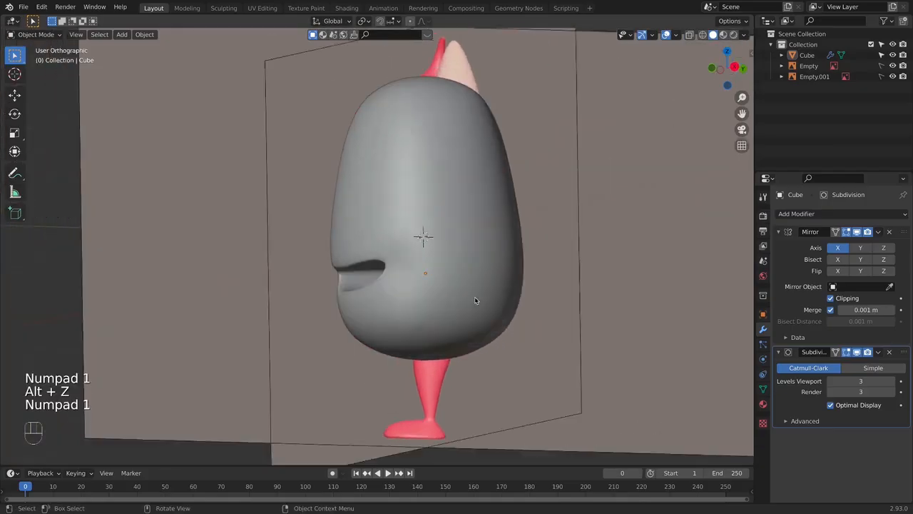
pyautogui.press('KP_3')
pyautogui.press('Tab')
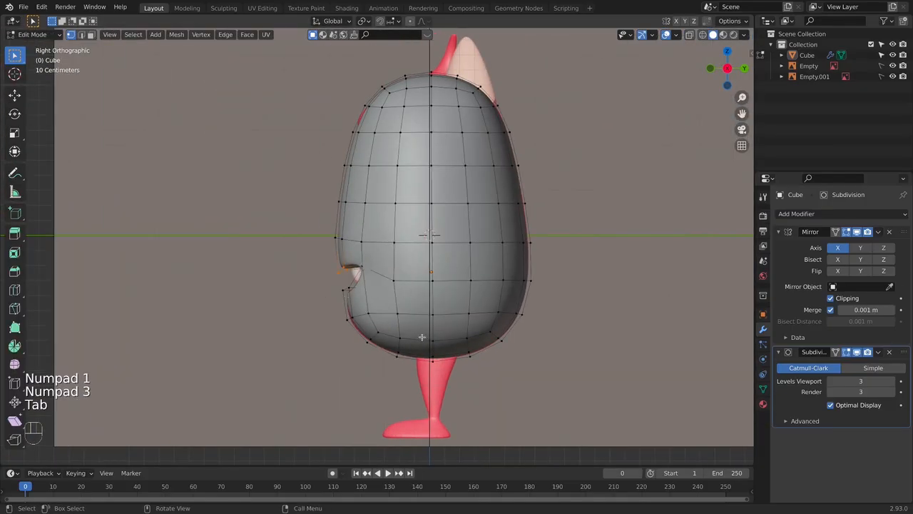
pyautogui.hotkey('alt', 'z')
pyautogui.scroll(4, 368, 306)
pyautogui.keyDown('shift'); pyautogui.moveTo(375, 313); pyautogui.dragTo(383, 316, button='middle'); pyautogui.keyUp('shift')
pyautogui.scroll(1, 364, 310)
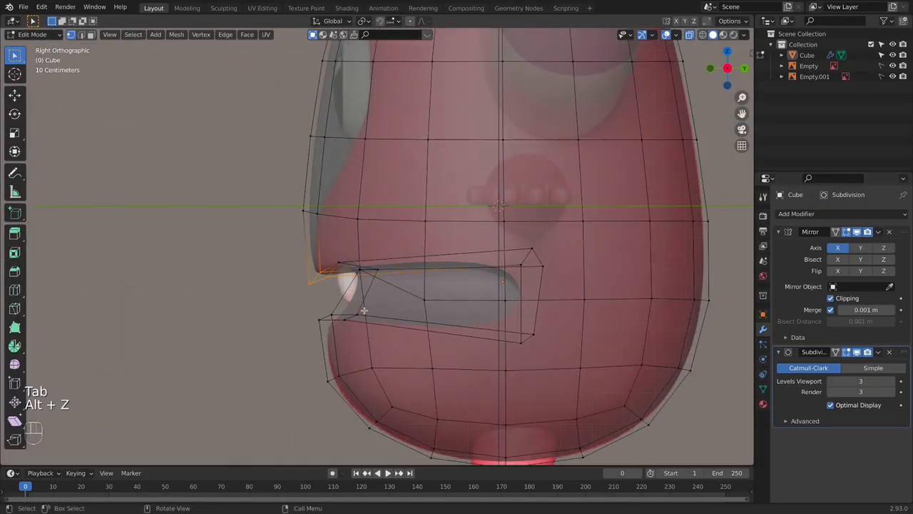
pyautogui.click(359, 327)
pyautogui.press('g')
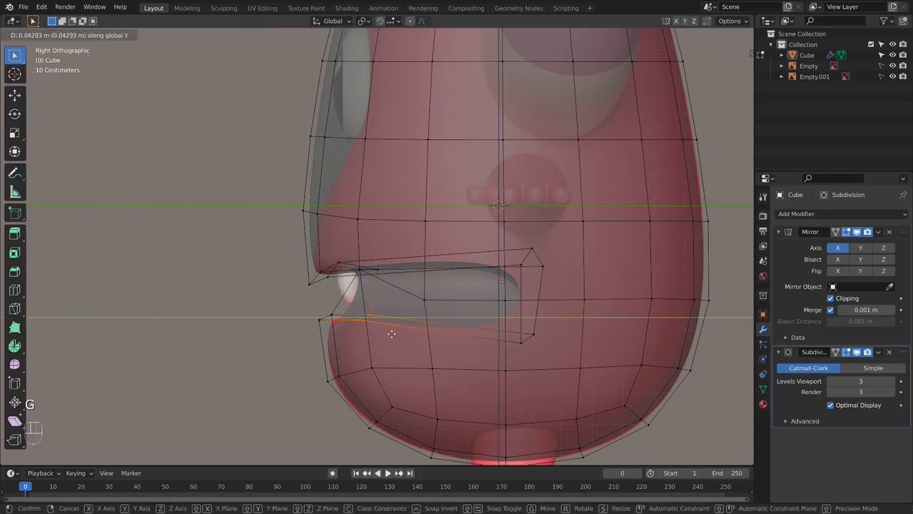
pyautogui.click(370, 327)
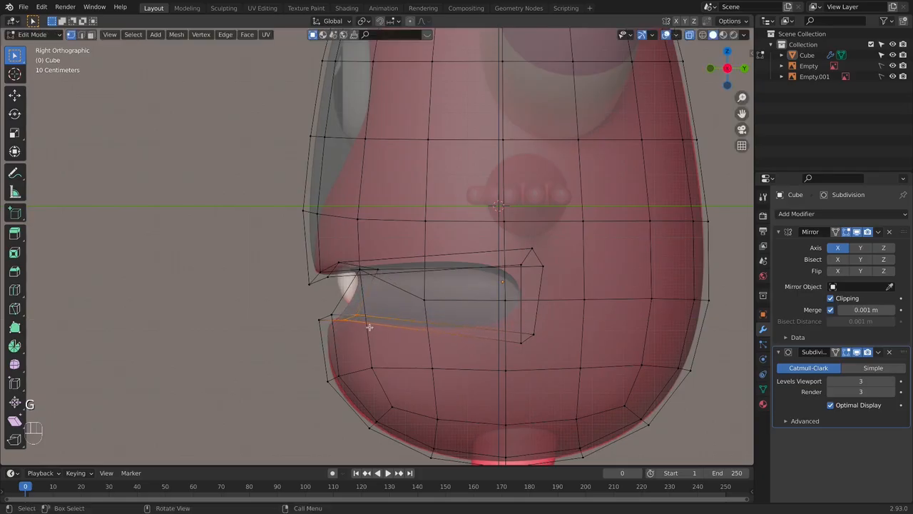
# - Select the body's bottom vertices and scale them up to about 1.035 with proportional editing enabled, then return to Object Mode
pyautogui.scroll(-1, 388, 400)
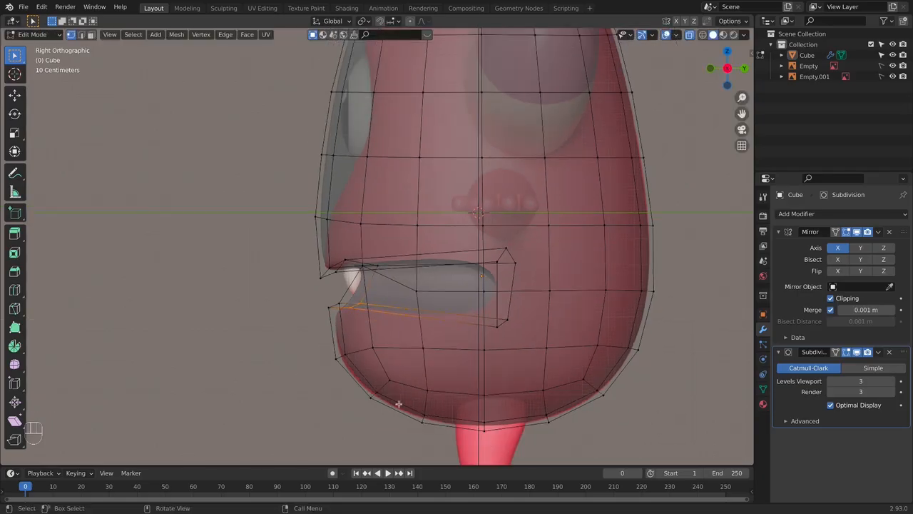
pyautogui.moveTo(352, 371); pyautogui.dragTo(638, 448)
pyautogui.keyDown('shift'); pyautogui.moveTo(320, 348); pyautogui.dragTo(618, 434); pyautogui.keyUp('shift')
pyautogui.moveTo(354, 378); pyautogui.dragTo(614, 443)
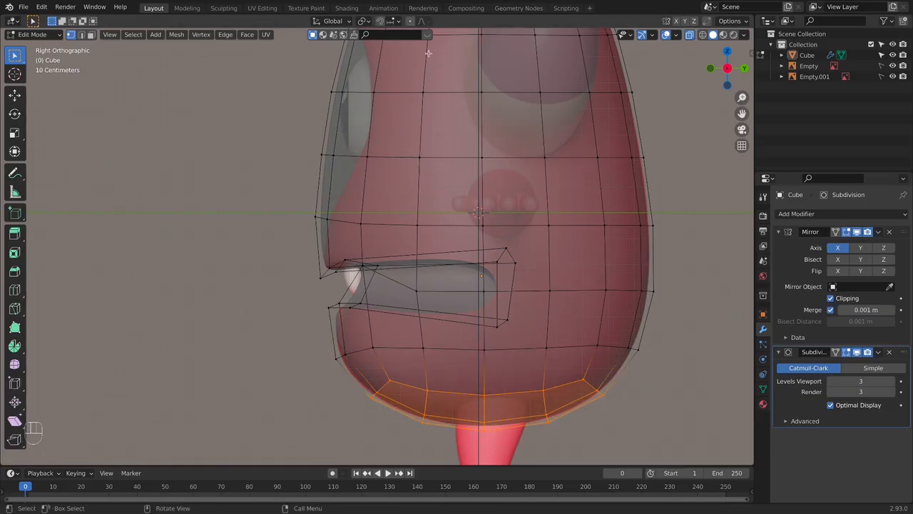
pyautogui.click(410, 21)
pyautogui.scroll(-2, 547, 374)
pyautogui.press('s')
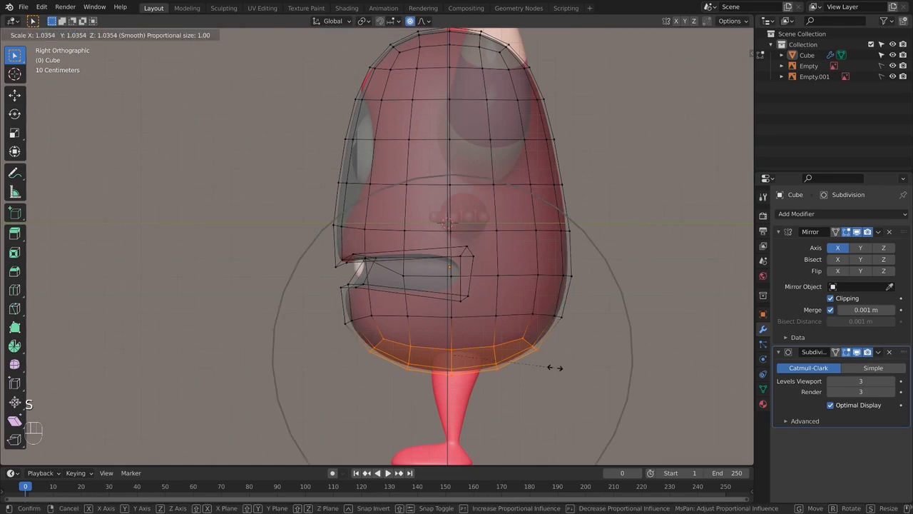
pyautogui.click(554, 366)
pyautogui.press('Tab')
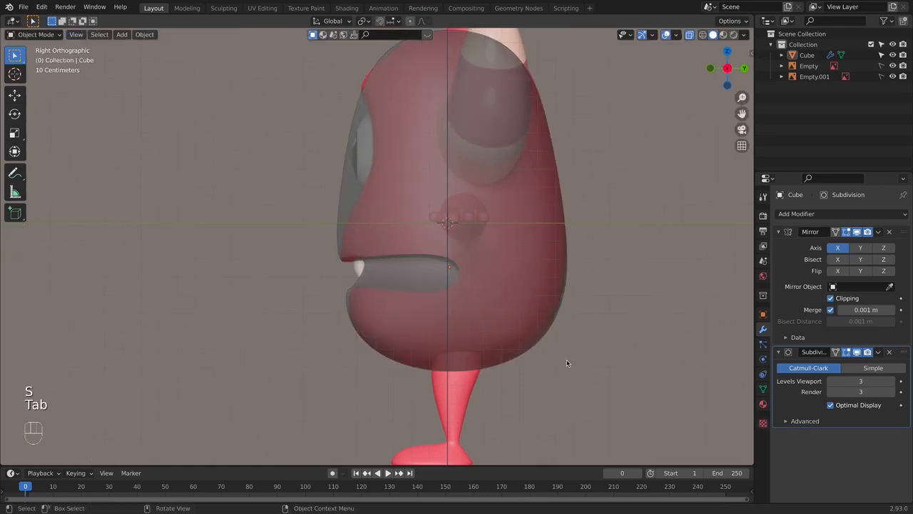
# - Compare the smoothed body and mouth with the front reference, alternating between solid and X-ray display
pyautogui.press('KP_1')
pyautogui.hotkey('alt', 'z')
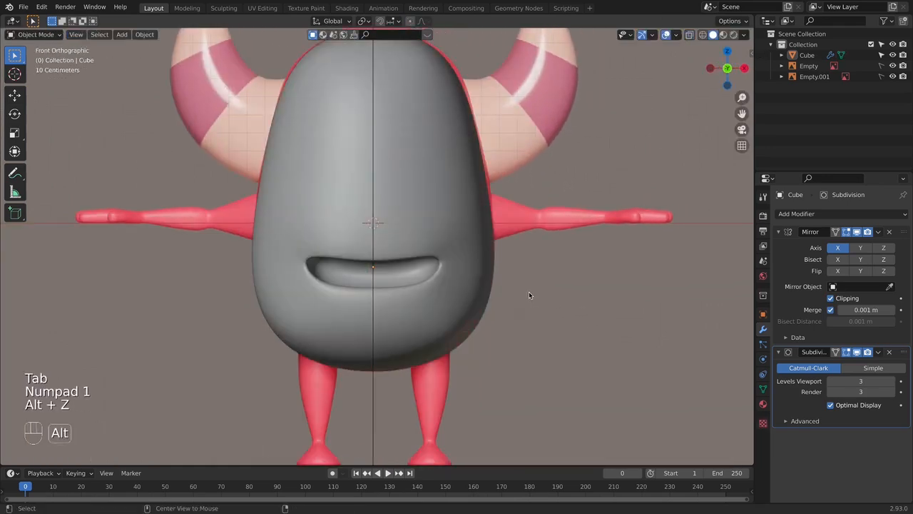
pyautogui.hotkey('alt', 'z')
pyautogui.hotkey('alt', 'z')
pyautogui.hotkey('alt', 'z')
pyautogui.hotkey('alt', 'z')
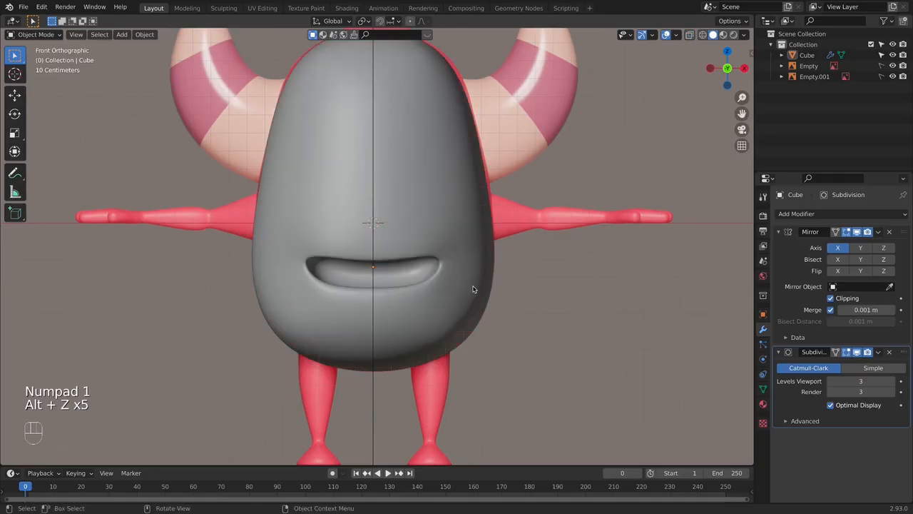
pyautogui.hotkey('alt', 'z')
# - Select the mouth-corner vertex and, with proportional editing off, move it slightly inward and down to match the front reference
pyautogui.scroll(3, 421, 283)
pyautogui.click(418, 332)
pyautogui.press('Tab')
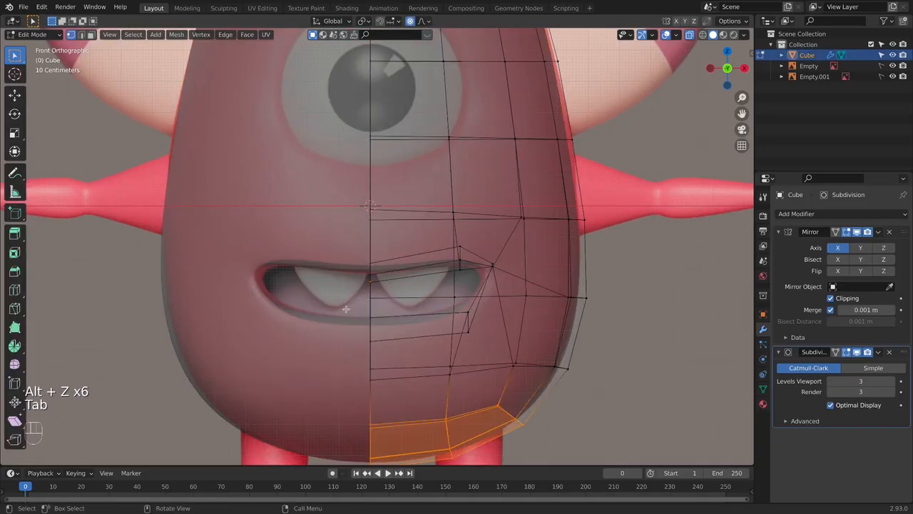
pyautogui.hotkey('alt', 'z')
pyautogui.hotkey('alt', 'z')
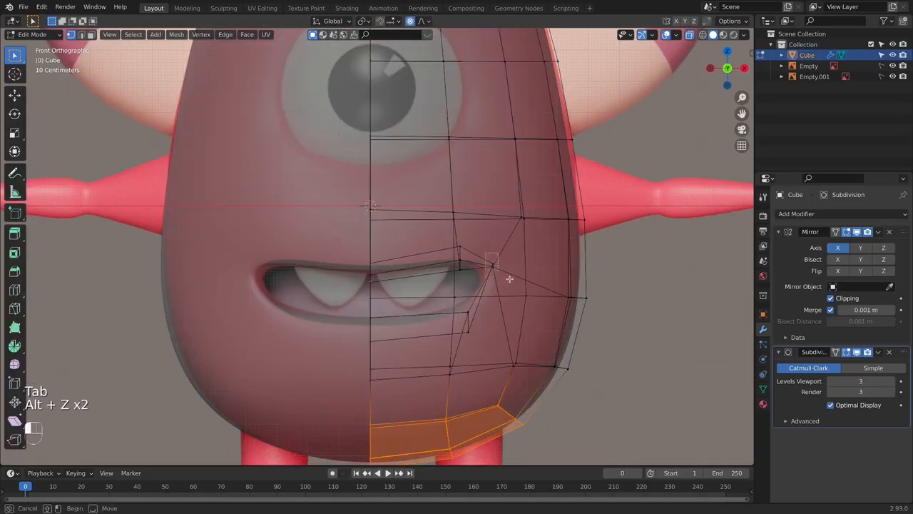
pyautogui.moveTo(509, 279); pyautogui.dragTo(512, 276)
pyautogui.press('g')
pyautogui.rightClick(510, 279)
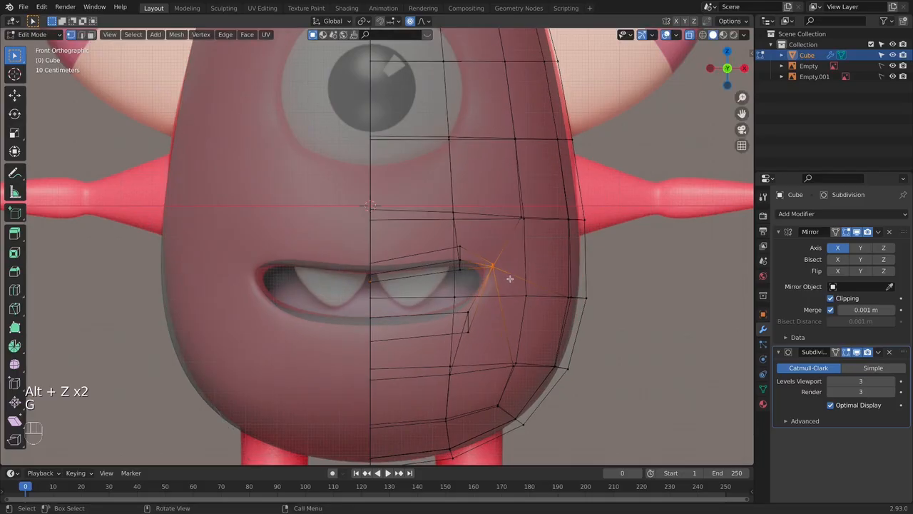
pyautogui.press('g')
pyautogui.click(526, 230)
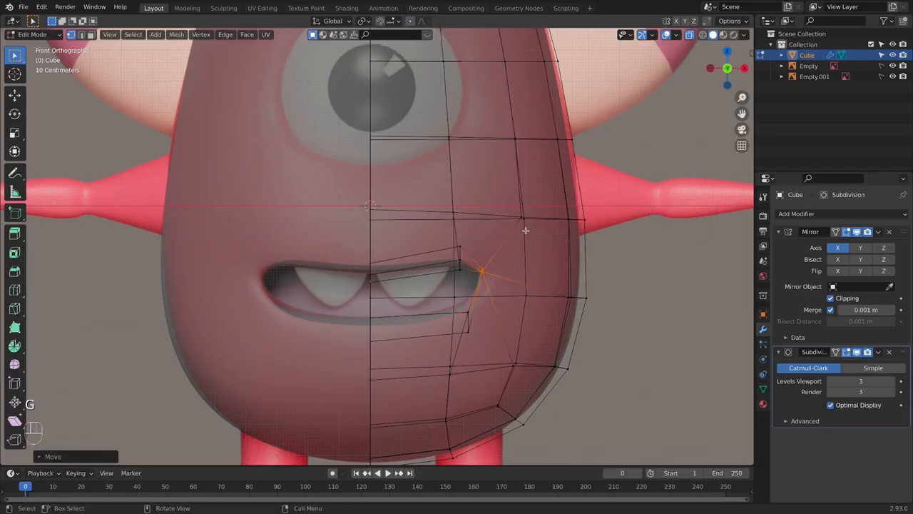
# - Check the solid smoothed mouth from an angled view and nudge the mouth-corner vertex to refine the corner's shape
pyautogui.hotkey('alt', 'z')
pyautogui.press('Tab')
pyautogui.moveTo(656, 305); pyautogui.dragTo(492, 299, button='middle')
pyautogui.press('KP_1')
pyautogui.press('KP_3')
pyautogui.press('Tab')
pyautogui.press('g')
pyautogui.click(494, 294)
pyautogui.press('g')
pyautogui.click(492, 302)
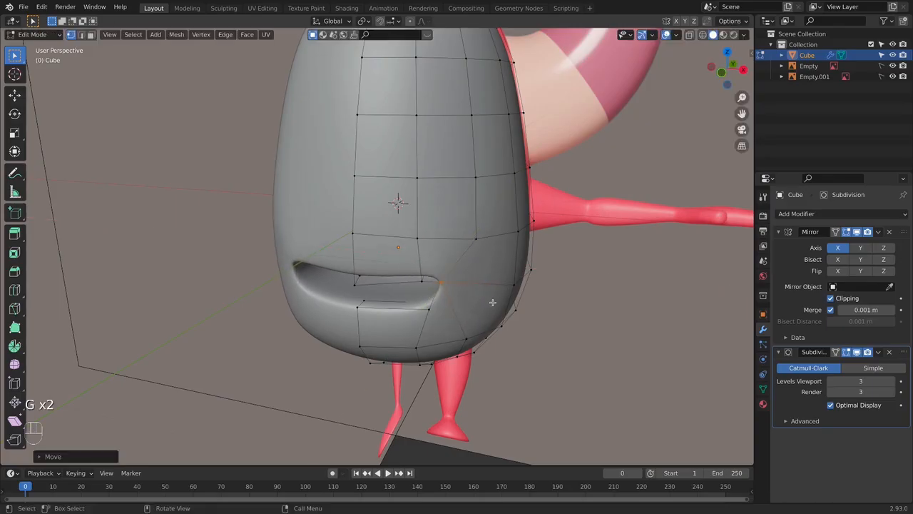
pyautogui.press('g')
pyautogui.press('g')
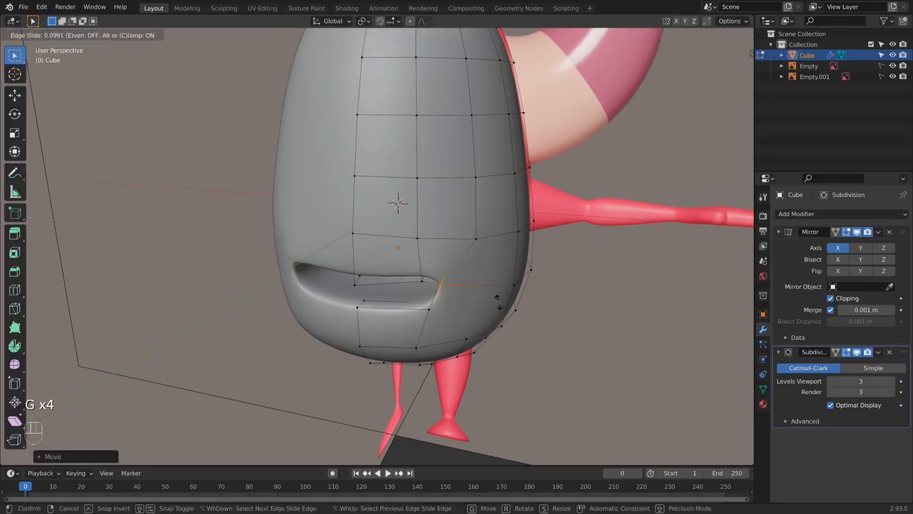
pyautogui.rightClick(499, 301)
# - Move the mouth-corner vertex outward along X by about 0.026 m and check the smoothed mouth in Object Mode
pyautogui.press('g')
pyautogui.press('g')
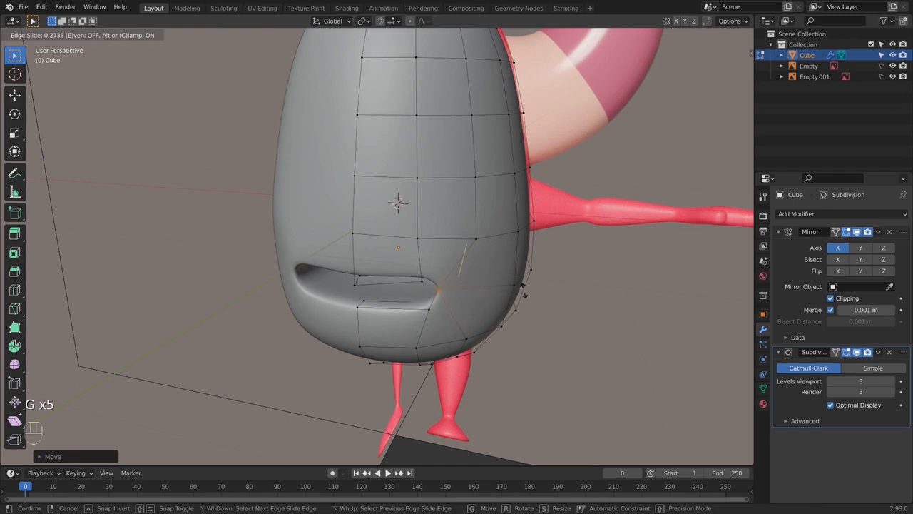
pyautogui.rightClick(528, 286)
pyautogui.press('g')
pyautogui.press('x')
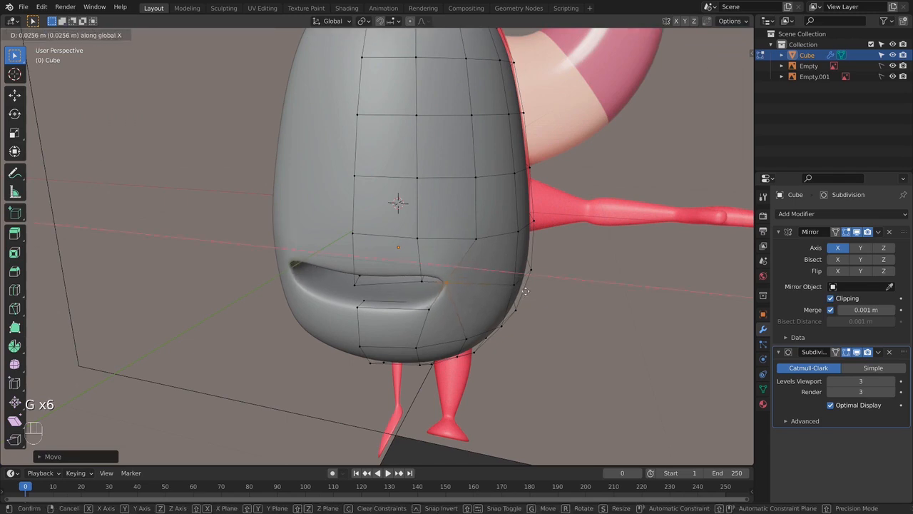
pyautogui.click(526, 291)
pyautogui.press('Tab')
pyautogui.press('KP_1')
# - Using the side reference in X-ray display, move the mouth-corner vertex back along Y by about 0.08 m
pyautogui.moveTo(527, 285); pyautogui.dragTo(393, 290, button='middle')
pyautogui.press('Tab')
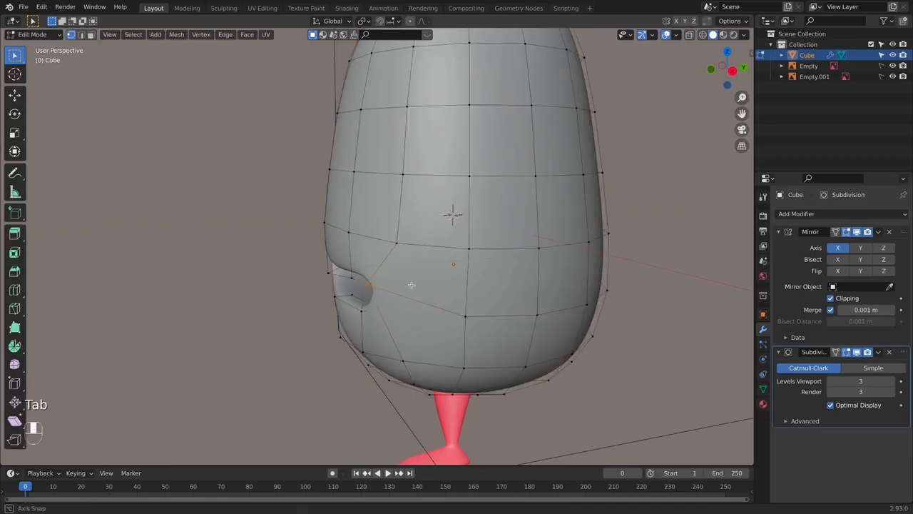
pyautogui.press('KP_3')
pyautogui.hotkey('alt', 'z')
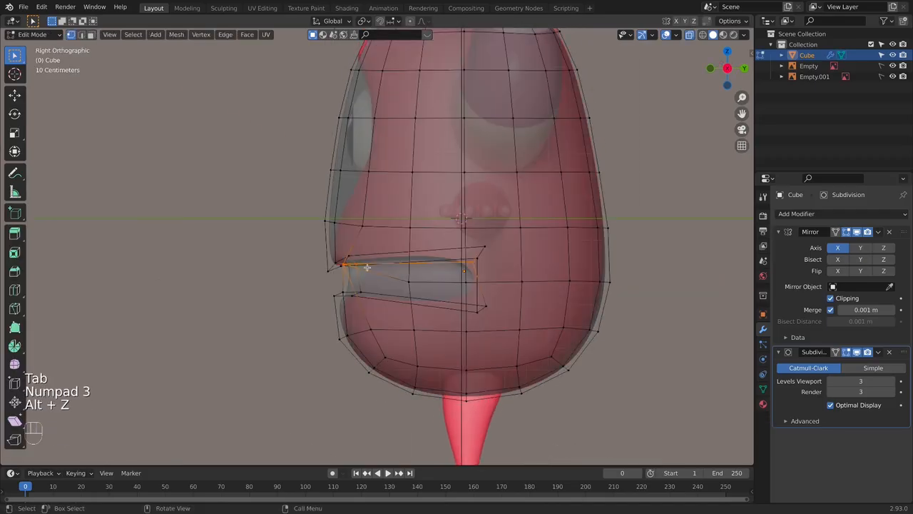
pyautogui.press('g')
pyautogui.rightClick(394, 293)
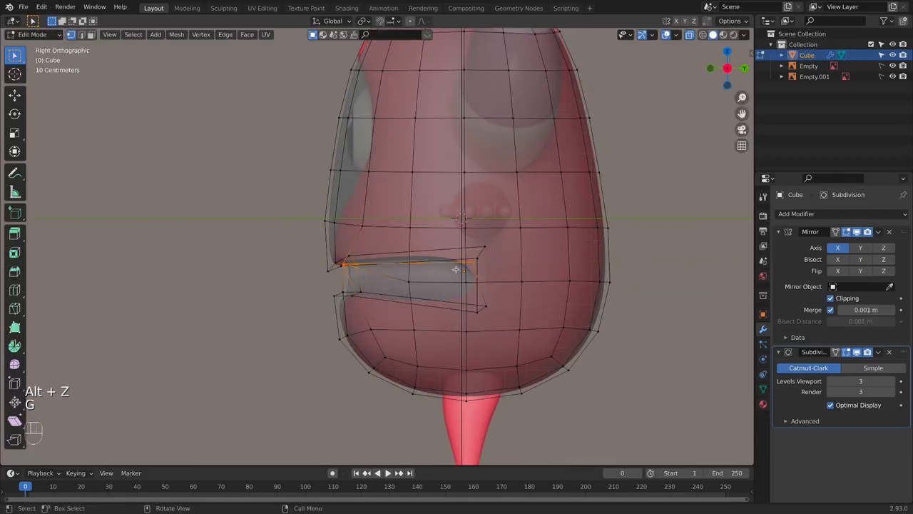
pyautogui.press('g')
pyautogui.press('y')
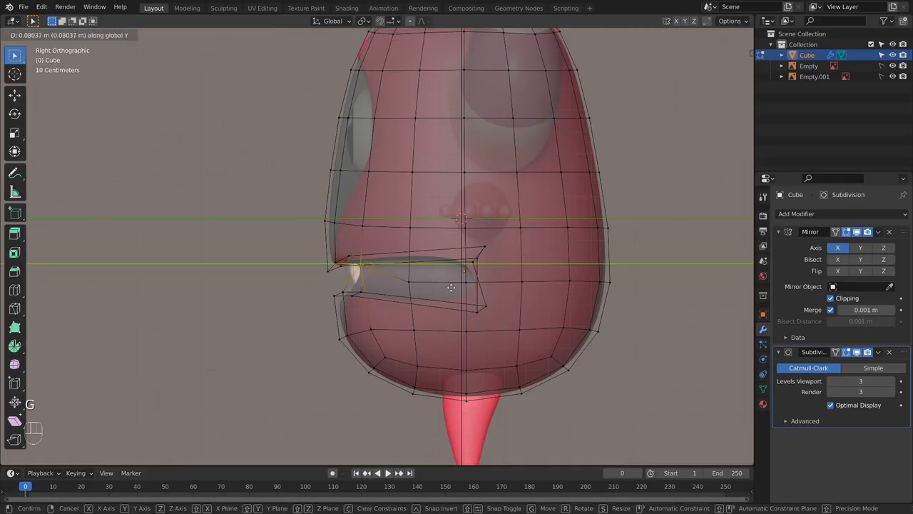
pyautogui.click(461, 291)
# - Widen the mouth slightly by moving its corner vertex outward along X in the front view, and check the smoothed shape
pyautogui.hotkey('alt', 'z')
pyautogui.press('KP_1')
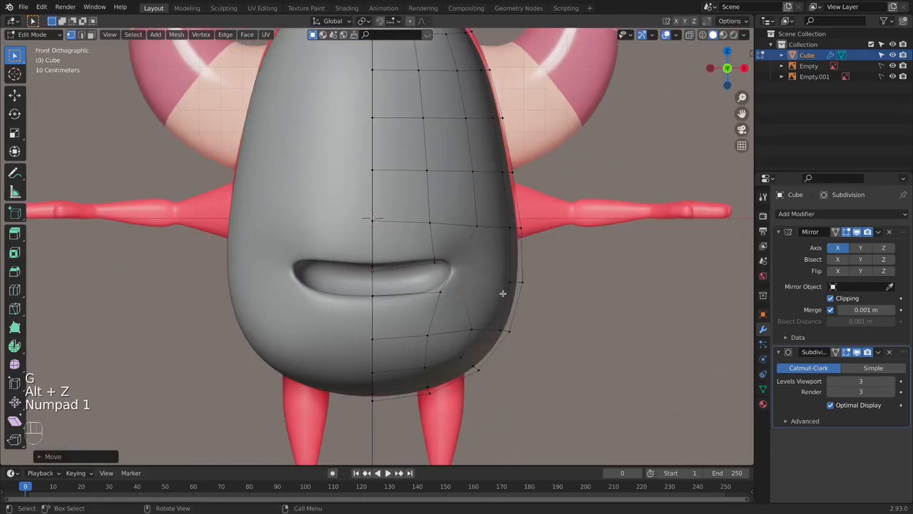
pyautogui.press('g')
pyautogui.press('x')
pyautogui.click(510, 291)
pyautogui.press('Tab')
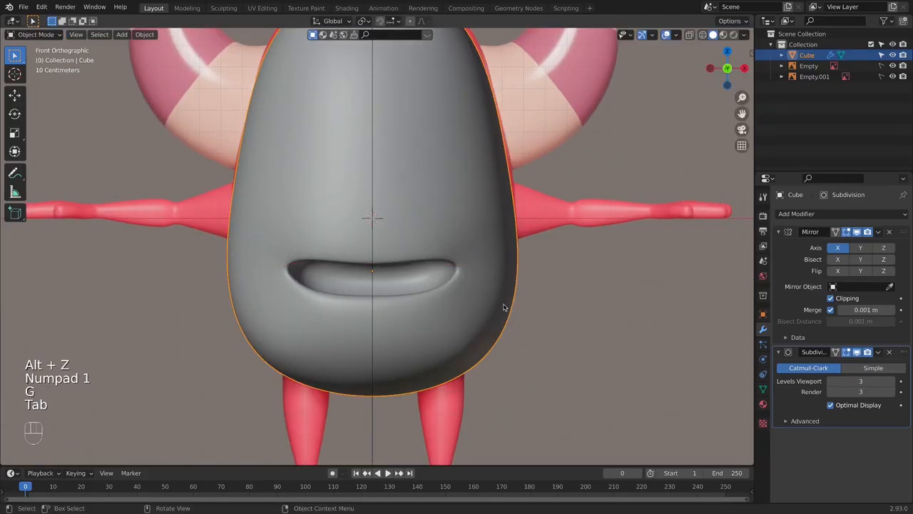
pyautogui.moveTo(506, 305); pyautogui.dragTo(419, 219, button='middle')
# - Move the upper-lip vertex beside the mouth corner back along Y by about 0.05 m, and inspect the lip in Object Mode
pyautogui.press('Tab')
pyautogui.hotkey('alt', 'z')
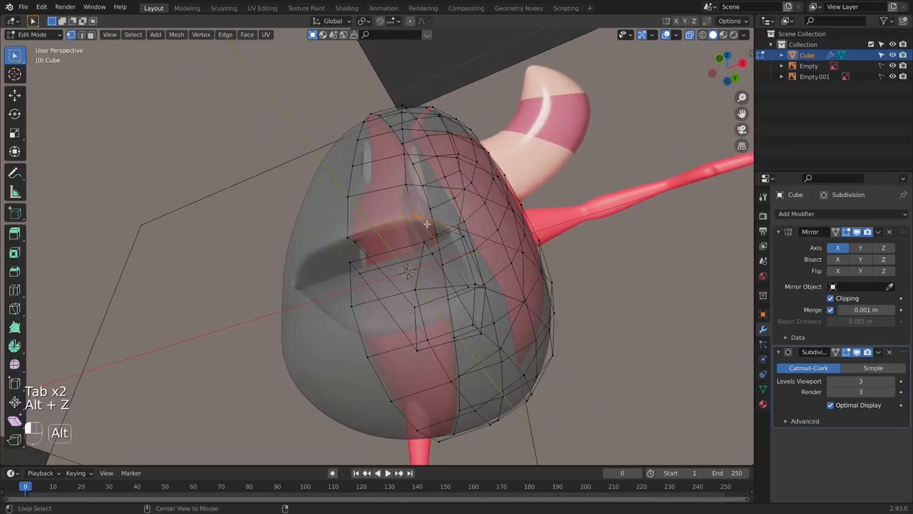
pyautogui.hotkey('alt', 'z')
pyautogui.press('g')
pyautogui.press('y')
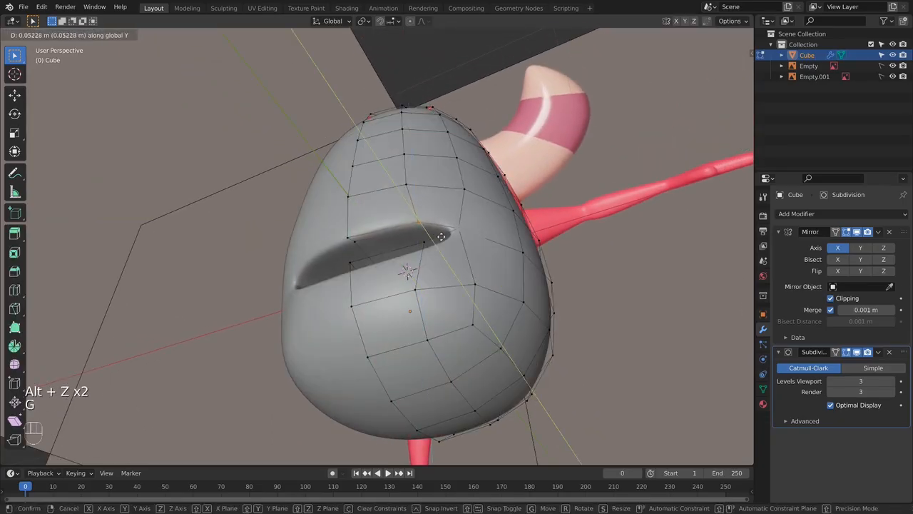
pyautogui.click(441, 235)
pyautogui.press('Tab')
pyautogui.moveTo(479, 281); pyautogui.dragTo(249, 257, button='middle')
pyautogui.moveTo(431, 262); pyautogui.dragTo(321, 259, button='middle')
pyautogui.moveTo(489, 268); pyautogui.dragTo(429, 248, button='middle')
# - Select the lower-lip vertex near the mouth corner, move it back along Y, and return to Object Mode
pyautogui.press('Tab')
pyautogui.moveTo(422, 318); pyautogui.dragTo(372, 321, button='middle')
pyautogui.moveTo(405, 338); pyautogui.dragTo(408, 340)
pyautogui.hotkey('alt', 'z')
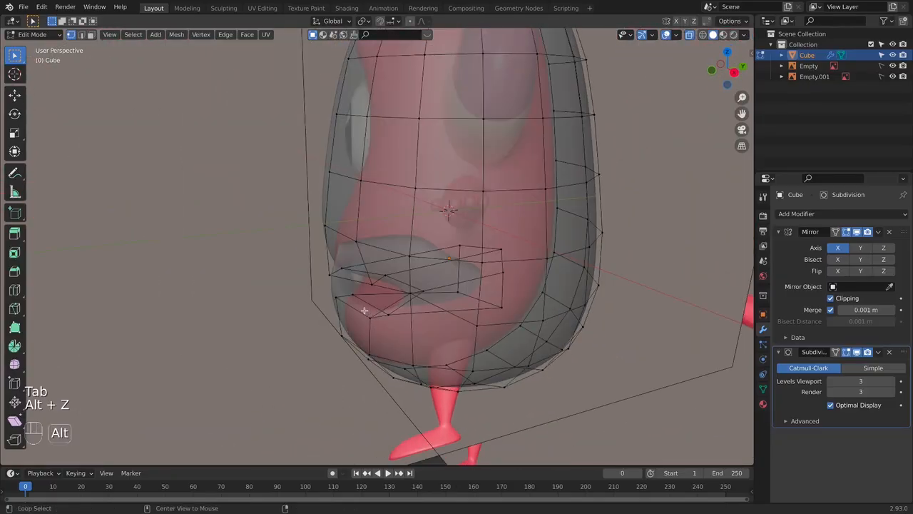
pyautogui.moveTo(360, 303); pyautogui.dragTo(437, 342)
pyautogui.hotkey('alt', 'z')
pyautogui.moveTo(442, 367); pyautogui.dragTo(430, 361, button='middle')
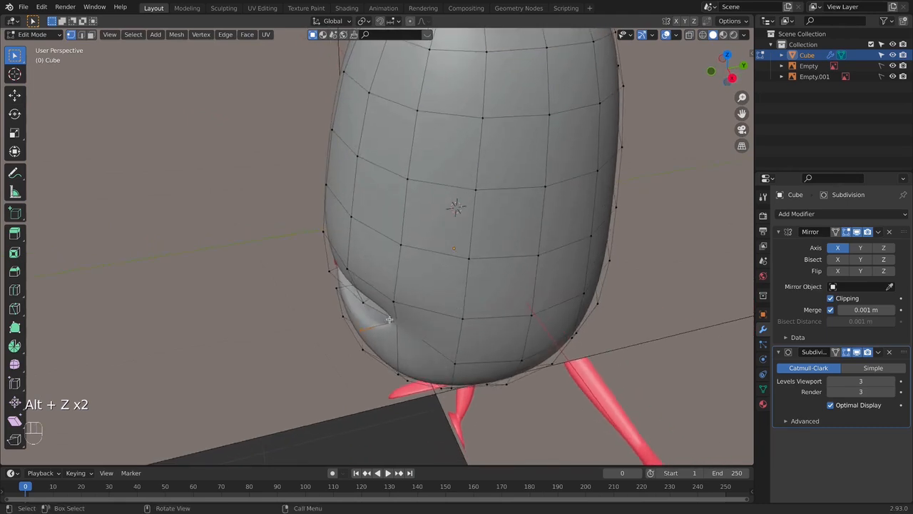
pyautogui.moveTo(390, 319); pyautogui.dragTo(412, 319, button='middle')
pyautogui.press('g')
pyautogui.press('y')
pyautogui.click(420, 317)
pyautogui.press('Tab')
pyautogui.press('KP_1')
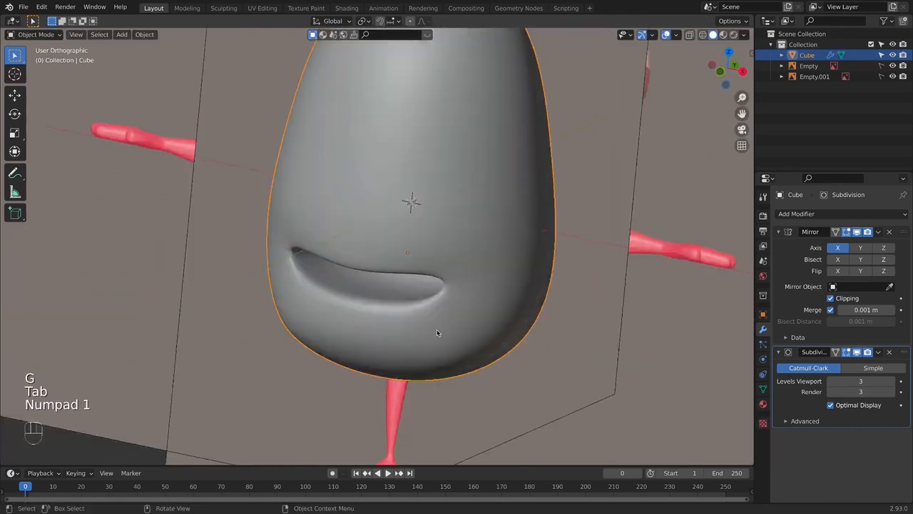
# - Compare the finished body and mouth with the front reference in solid and X-ray display, with the body deselected
pyautogui.press('Tab')
pyautogui.press('Tab')
pyautogui.moveTo(546, 298); pyautogui.dragTo(513, 275, button='middle')
pyautogui.hotkey('alt', 'z')
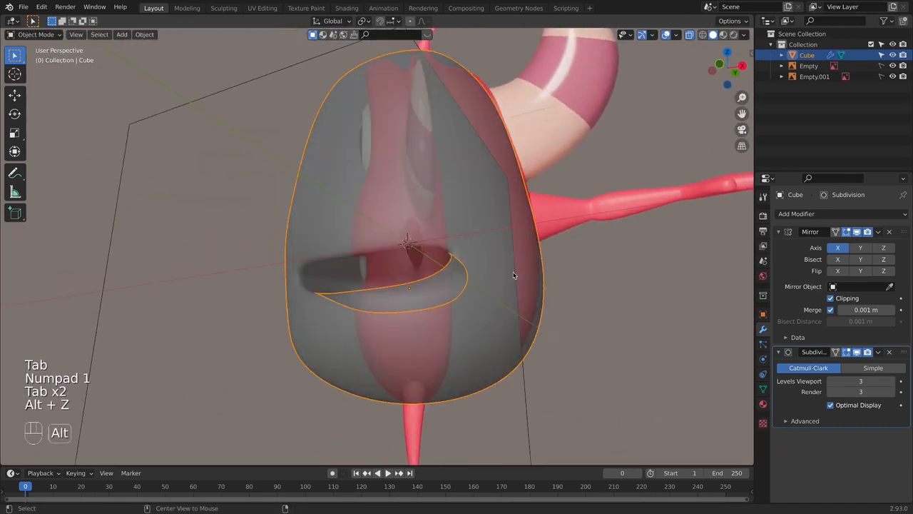
pyautogui.press('KP_1')
pyautogui.hotkey('alt', 'z')
pyautogui.hotkey('alt', 'z')
pyautogui.hotkey('alt', 'z')
pyautogui.hotkey('alt', 'z')
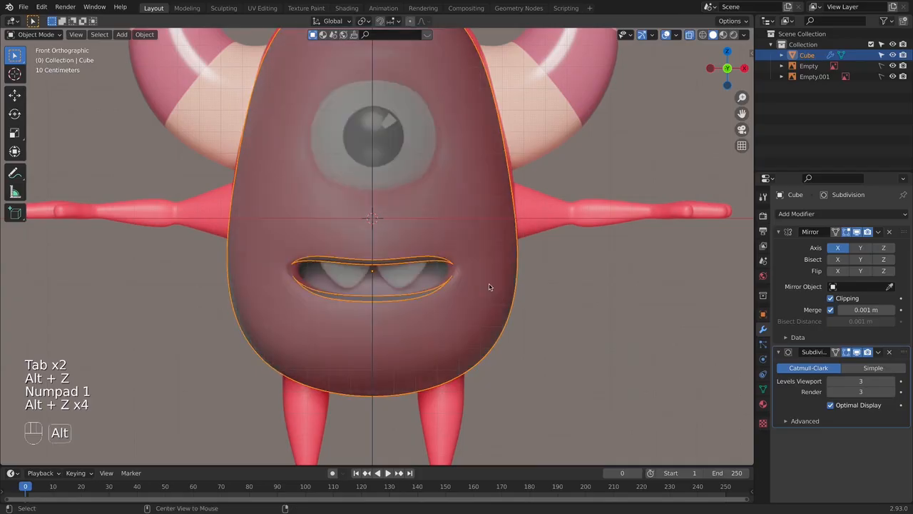
pyautogui.hotkey('alt', 'z')
pyautogui.click(625, 281)
pyautogui.scroll(-5, 469, 279)
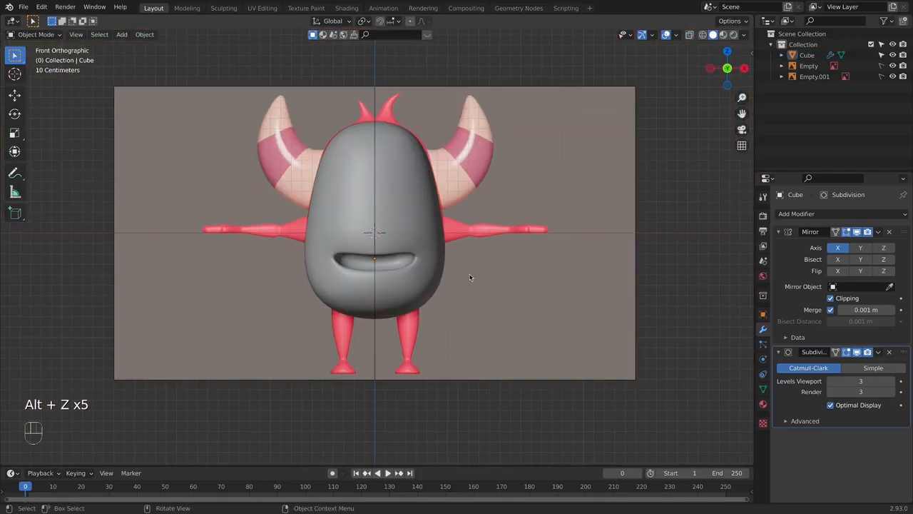
pyautogui.hotkey('alt', 'z')
pyautogui.scroll(3, 465, 265)
pyautogui.keyDown('shift'); pyautogui.moveTo(465, 265); pyautogui.dragTo(464, 271, button='middle'); pyautogui.keyUp('shift')
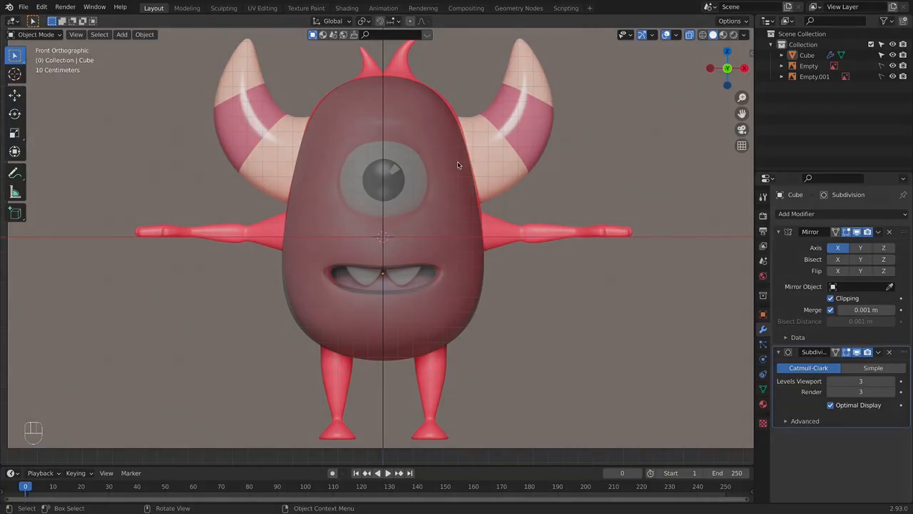
pyautogui.press('shift+super+s')
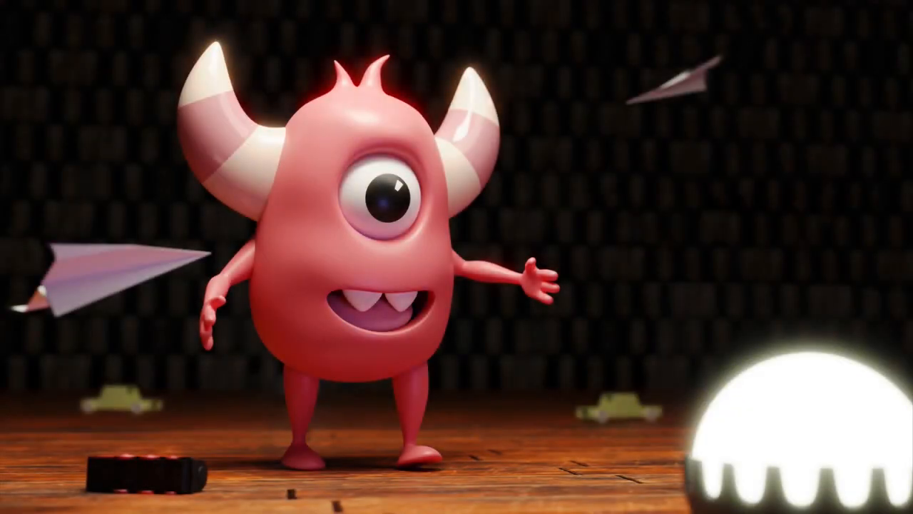
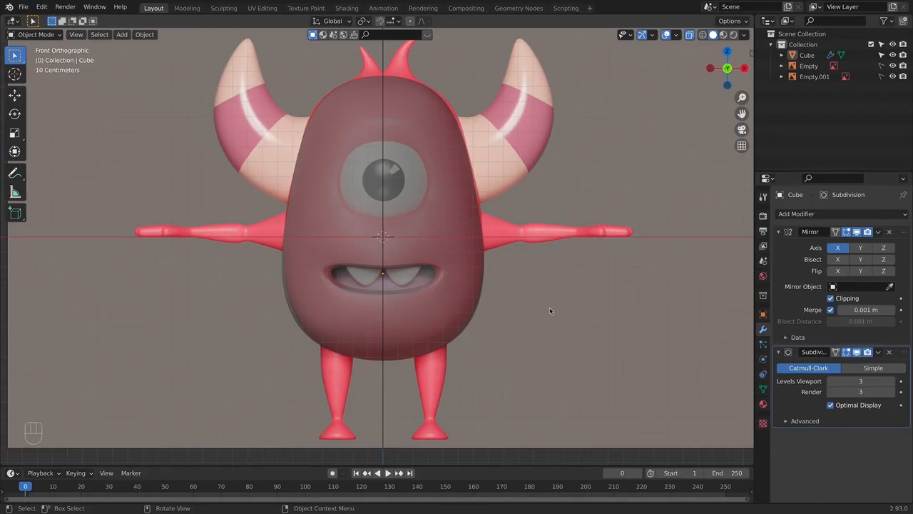
# - Examine the mouth outline and surrounding body against the front reference in X-ray display
pyautogui.scroll(3, 494, 296)
pyautogui.keyDown('shift'); pyautogui.moveTo(496, 299); pyautogui.dragTo(498, 307, button='middle'); pyautogui.keyUp('shift')
pyautogui.press('Tab')
pyautogui.press('Tab')
pyautogui.scroll(-1, 500, 254)
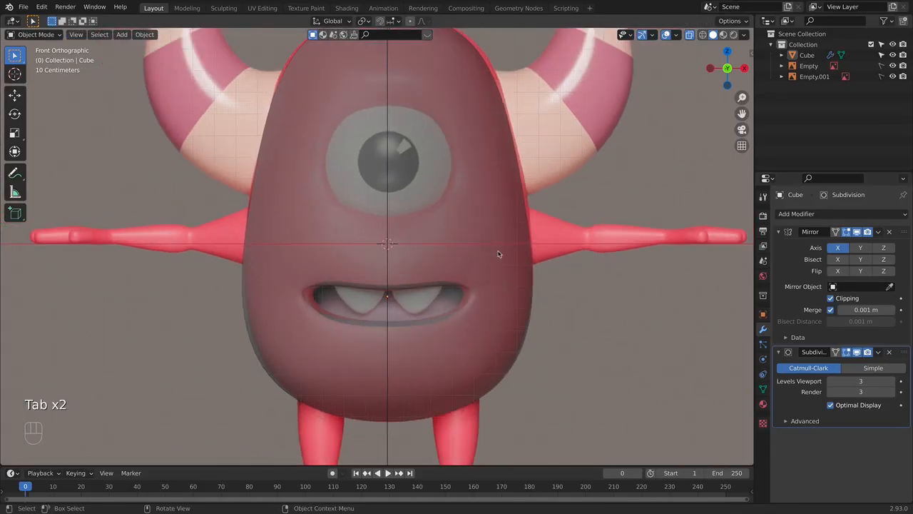
pyautogui.keyDown('shift'); pyautogui.moveTo(489, 249); pyautogui.dragTo(477, 262, button='middle'); pyautogui.keyUp('shift')
pyautogui.scroll(2, 476, 262)
pyautogui.scroll(-2, 477, 262)
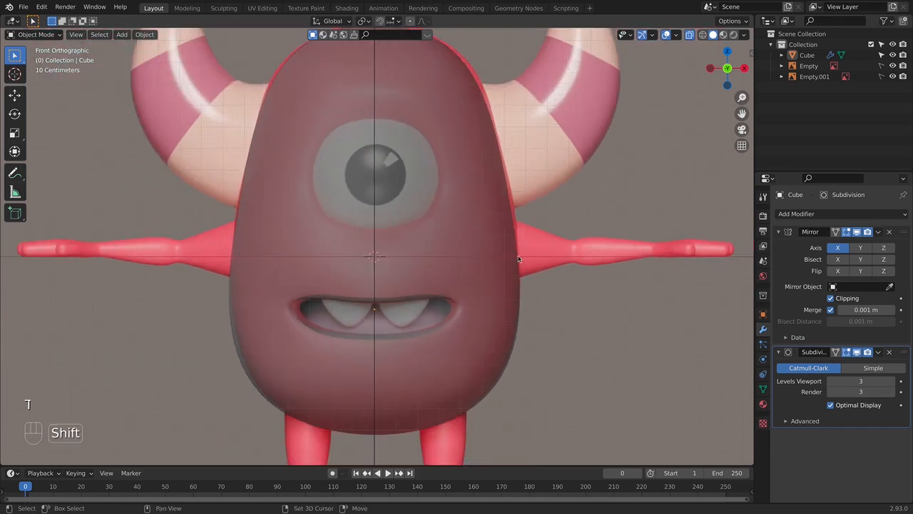
pyautogui.keyDown('shift'); pyautogui.moveTo(337, 315); pyautogui.dragTo(337, 324, button='middle'); pyautogui.keyUp('shift')
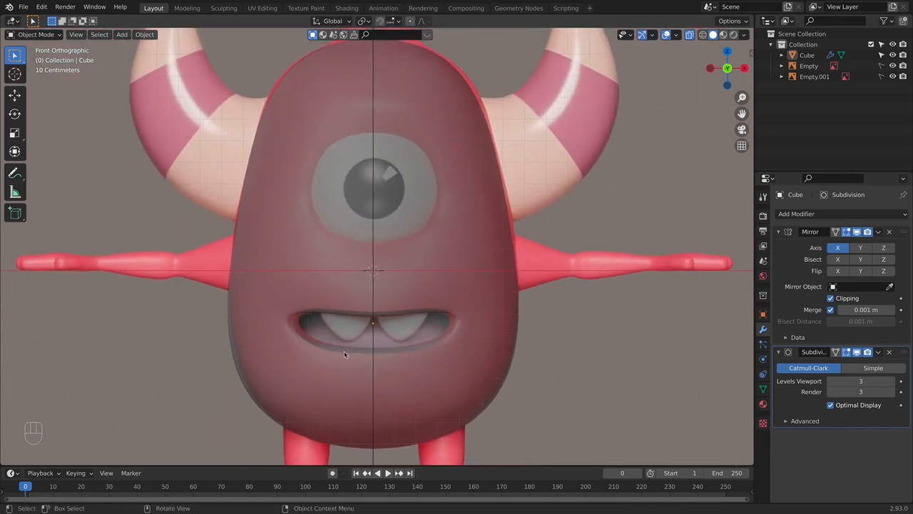
# - Move the mouth-corner vertex inward along X by about 0.056 m to match the front reference
pyautogui.press('Tab')
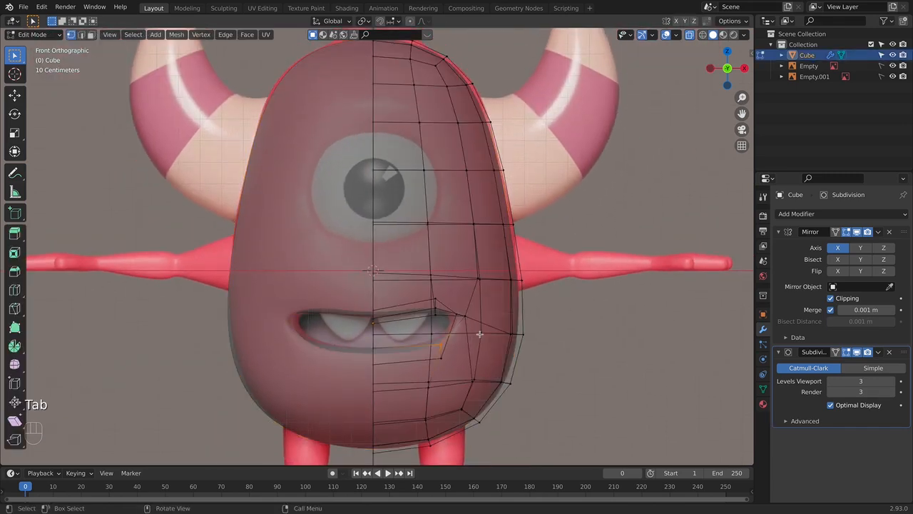
pyautogui.hotkey('alt', 'z')
pyautogui.hotkey('alt', 'z')
pyautogui.click(459, 318)
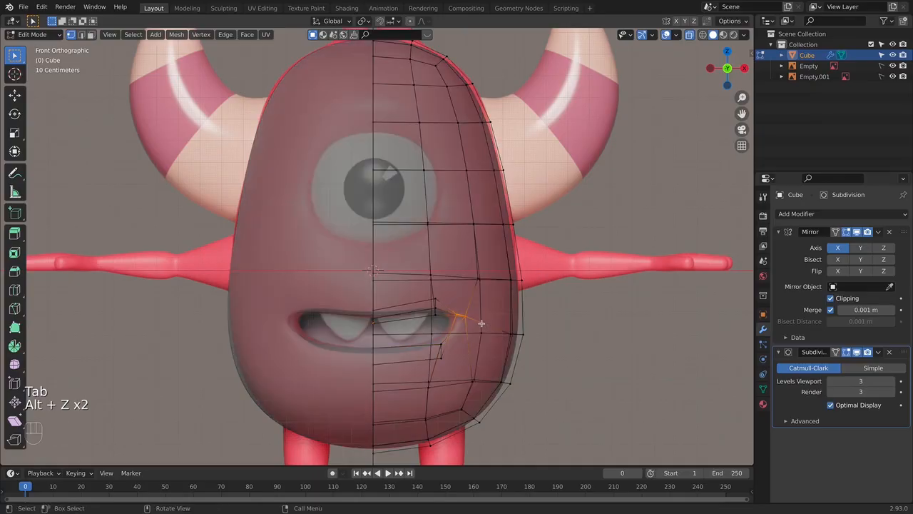
pyautogui.press('g')
pyautogui.press('x')
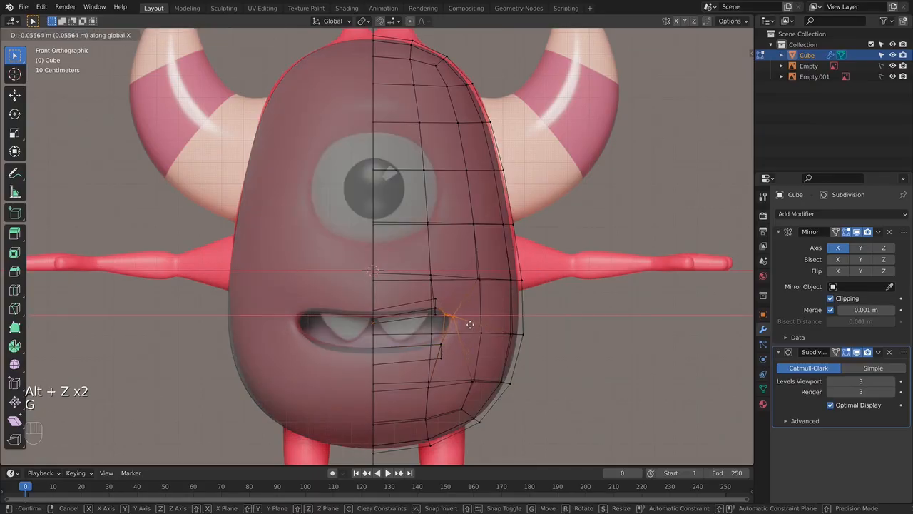
pyautogui.click(470, 325)
# - Inspect the adjusted mouth corner from the side and front, comparing it with the reference in solid and X-ray display in Object Mode
pyautogui.hotkey('alt', 'z')
pyautogui.moveTo(492, 330); pyautogui.dragTo(445, 359, button='middle')
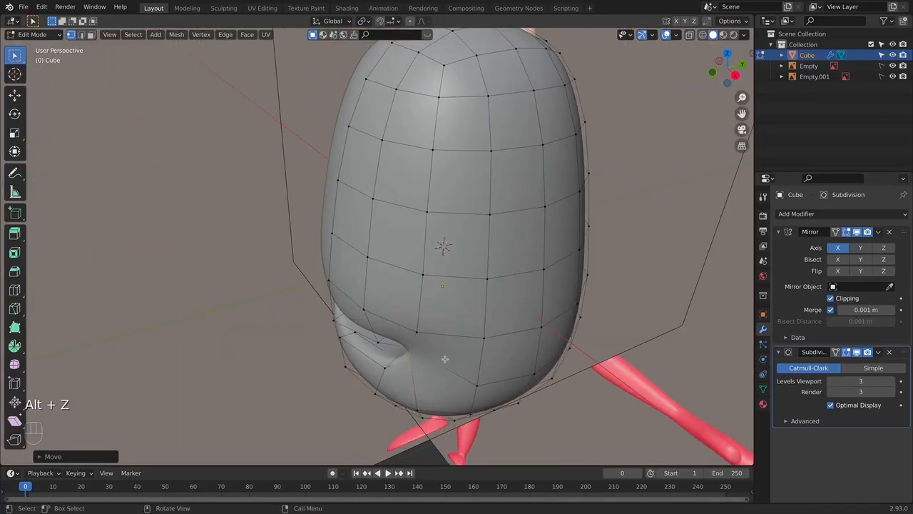
pyautogui.hotkey('alt', 'z')
pyautogui.hotkey('alt', 'z')
pyautogui.press('g')
pyautogui.press('KP_1')
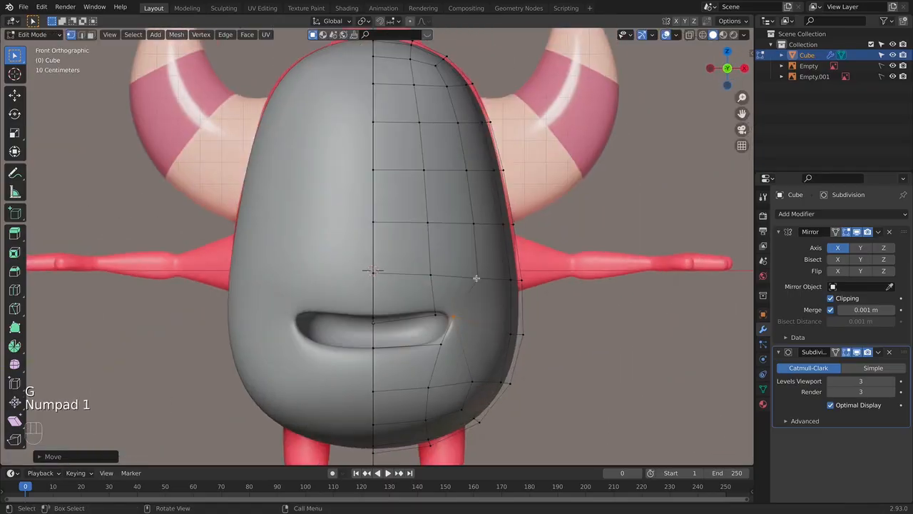
pyautogui.press('Tab')
pyautogui.moveTo(476, 278); pyautogui.dragTo(436, 302, button='middle')
pyautogui.press('KP_1')
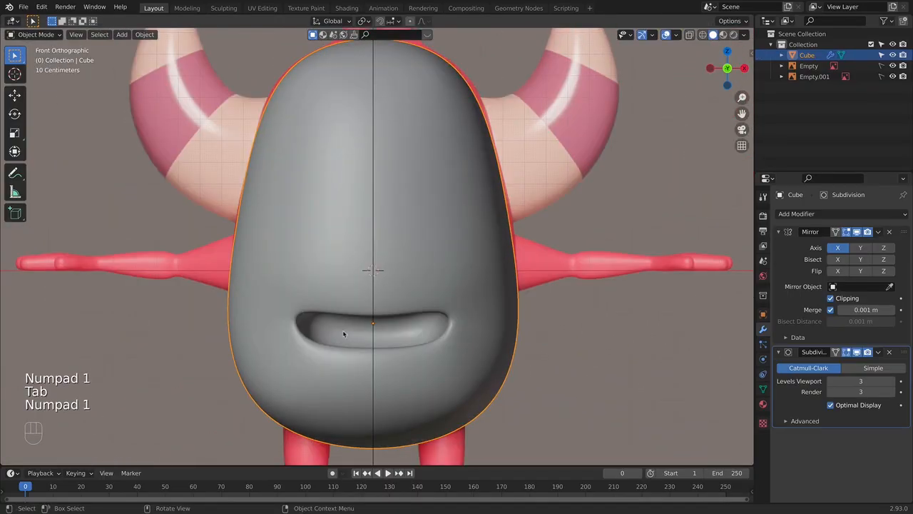
pyautogui.hotkey('alt', 'z')
pyautogui.hotkey('alt', 'z')
pyautogui.hotkey('alt', 'z')
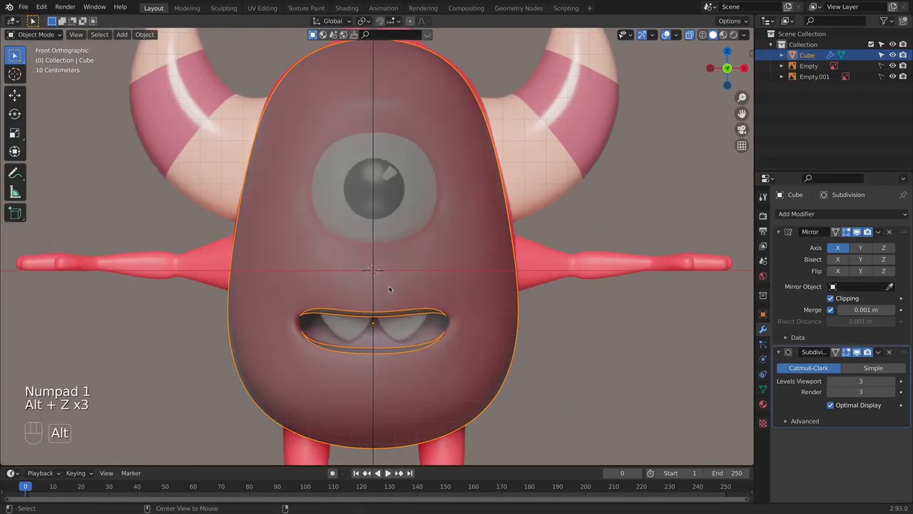
# - Add a new cube at the 3D cursor and scale it down to roughly the size of a tooth
pyautogui.hotkey('shift', 'a')
pyautogui.moveTo(303, 290)
pyautogui.click(343, 303)
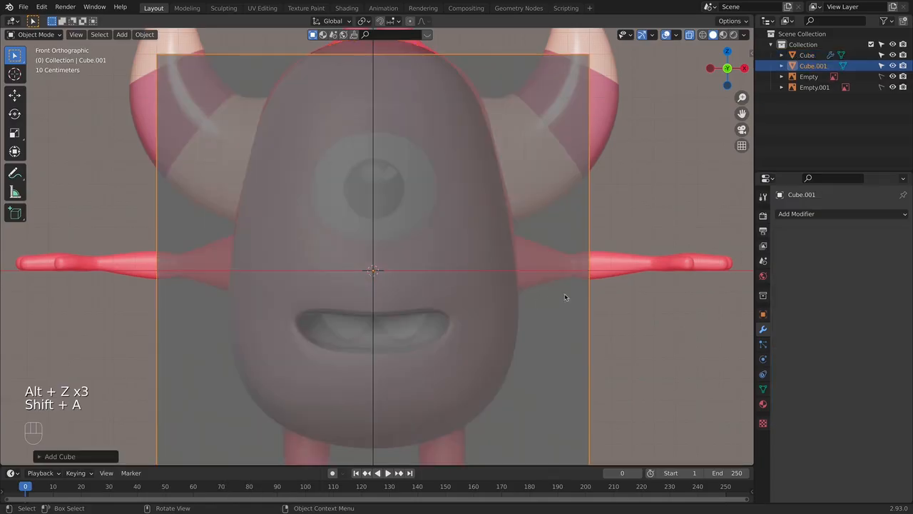
pyautogui.press('s')
pyautogui.click(388, 282)
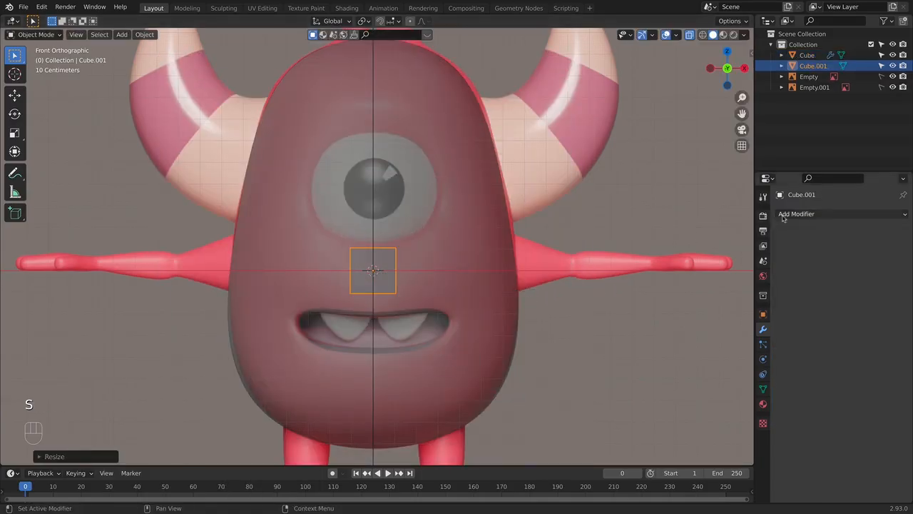
# - Give the small cube a Subdivision Surface modifier with viewport and render levels set to 3
pyautogui.click(842, 214)
pyautogui.click(710, 404)
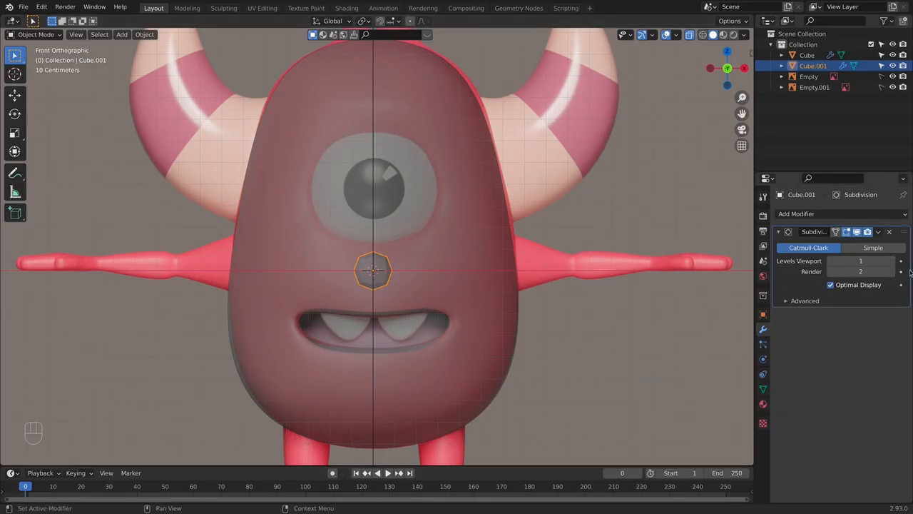
pyautogui.hotkey('ctrl', '3')
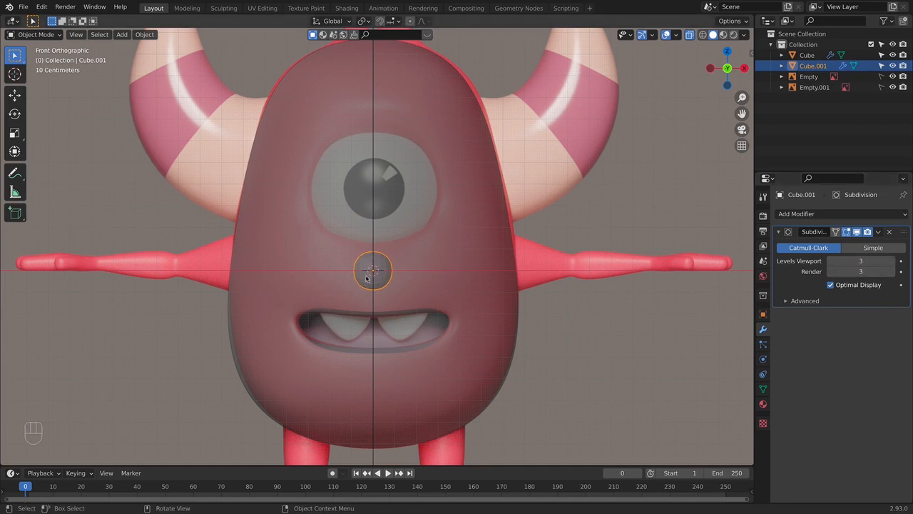
# - Move the small cube over the reference tooth on the +X side, about 0.13 m along X and 0.21 m down
pyautogui.press('g')
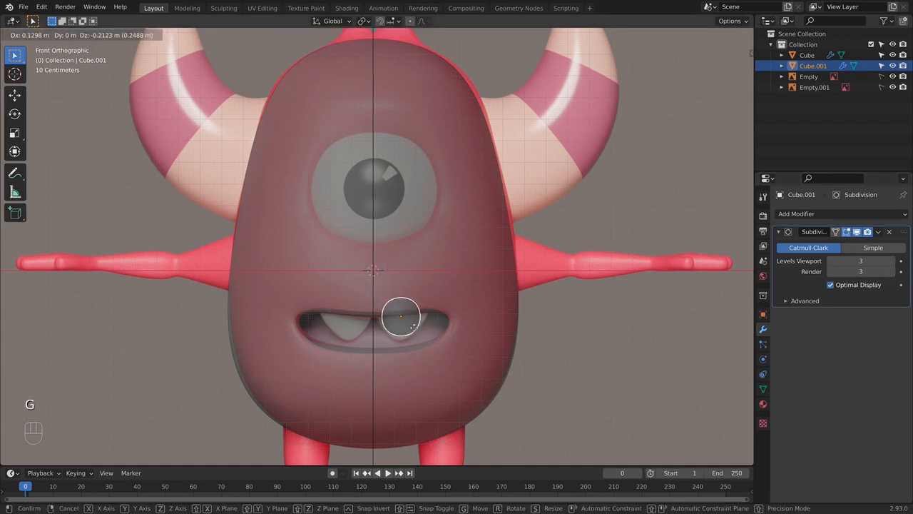
pyautogui.click(413, 328)
pyautogui.scroll(3, 414, 310)
pyautogui.keyDown('shift'); pyautogui.moveTo(409, 463); pyautogui.dragTo(393, 398, button='middle'); pyautogui.keyUp('shift')
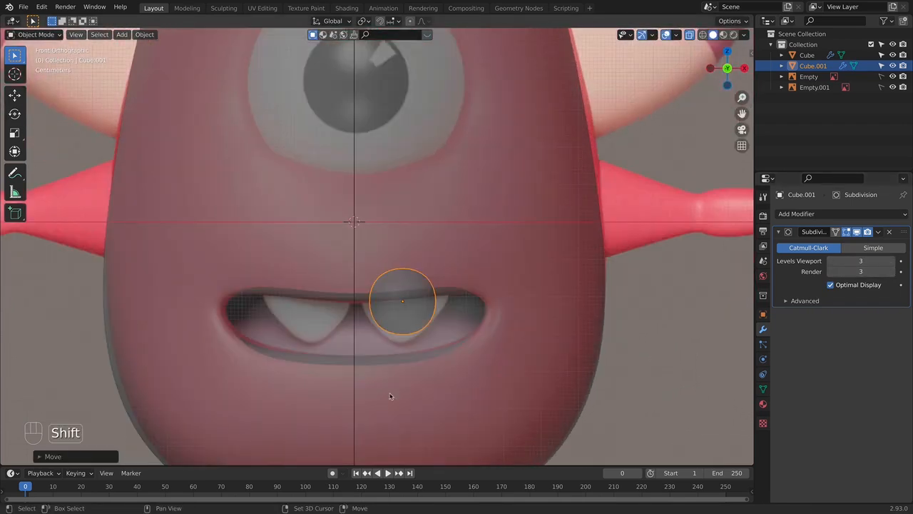
# - Shrink the cube's bottom face to a narrow tip and lower it along Z to the tip of the reference tooth
pyautogui.press('Tab')
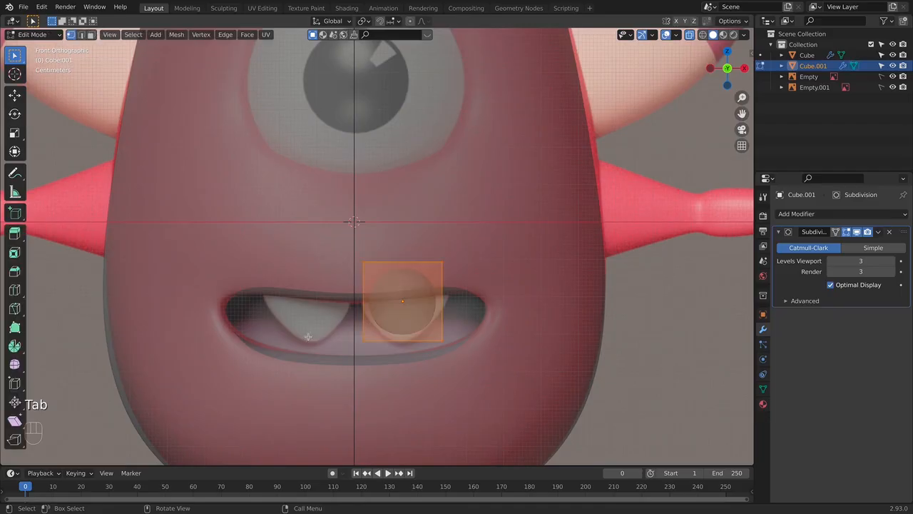
pyautogui.moveTo(365, 330); pyautogui.dragTo(343, 327)
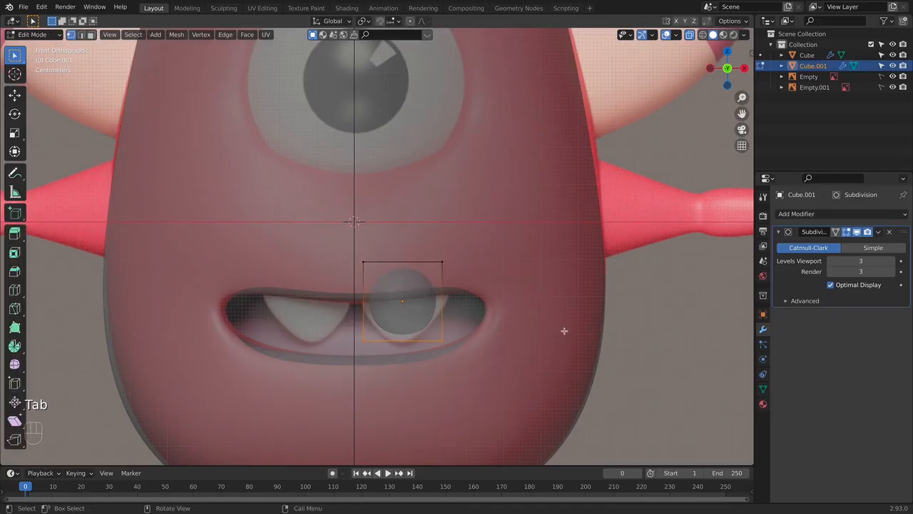
pyautogui.press('s')
pyautogui.click(430, 325)
pyautogui.press('g')
pyautogui.press('z')
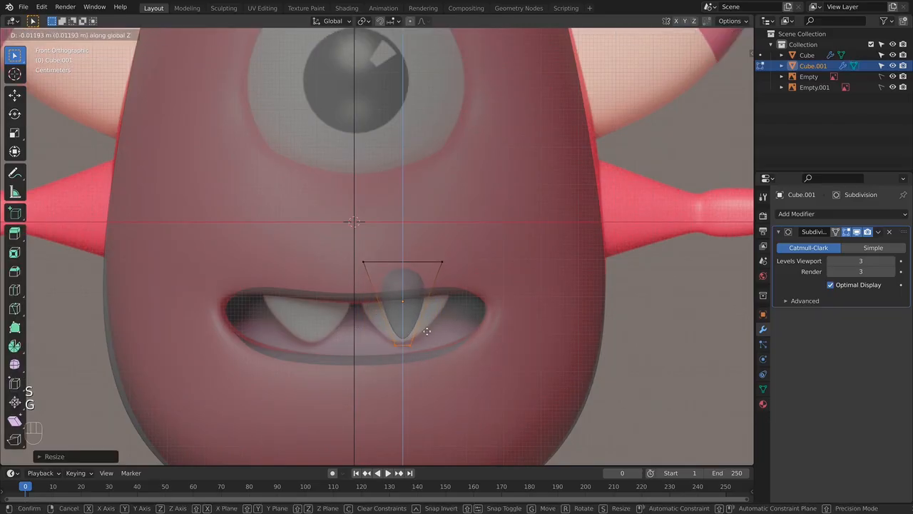
pyautogui.click(425, 333)
# - Scale up the cube's top face to match the reference tooth's width, and return to Object Mode
pyautogui.press('s')
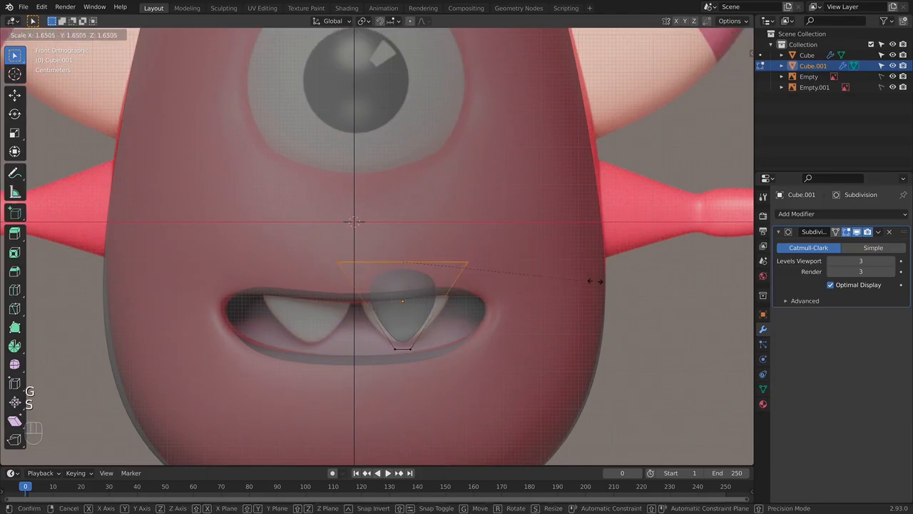
pyautogui.click(664, 280)
pyautogui.press('Tab')
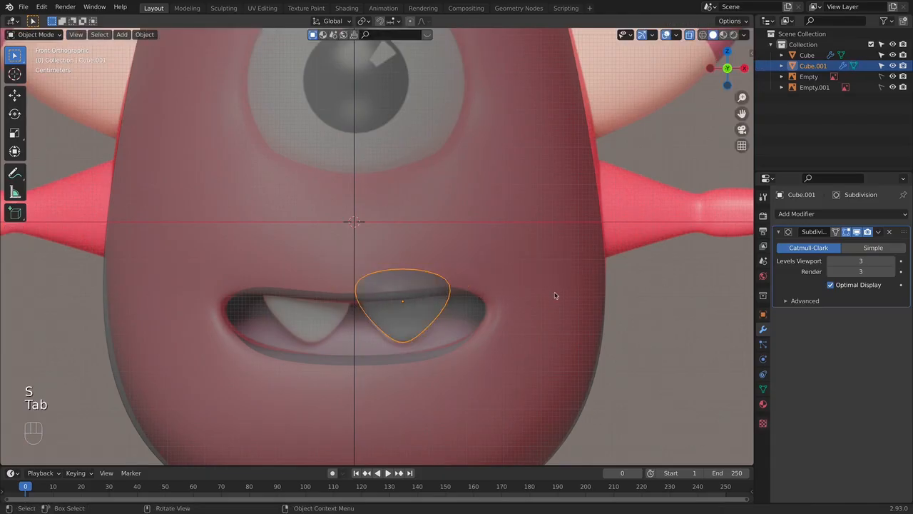
# - Move the tooth forward from the middle of the body to the front of the mouth cavity
pyautogui.moveTo(557, 293); pyautogui.dragTo(547, 320, button='middle')
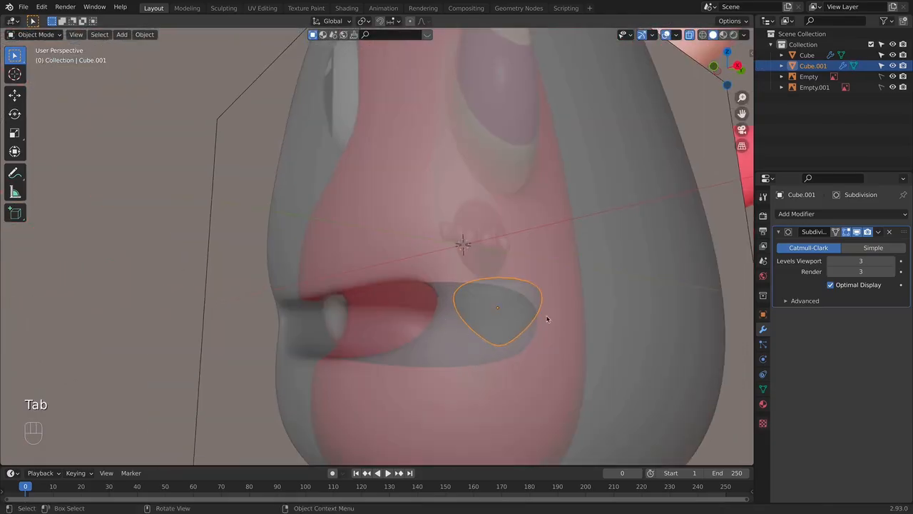
pyautogui.press('g')
pyautogui.click(453, 323)
pyautogui.moveTo(453, 323)
pyautogui.mouseDown(button='middle')
pyautogui.moveTo(475, 313)
pyautogui.moveTo(349, 300)
pyautogui.moveTo(446, 319)
pyautogui.mouseUp(button='middle')
# - Make the tooth thinner along Y and shift it slightly forward along Y, just behind the upper lip
pyautogui.press('s')
pyautogui.press('y')
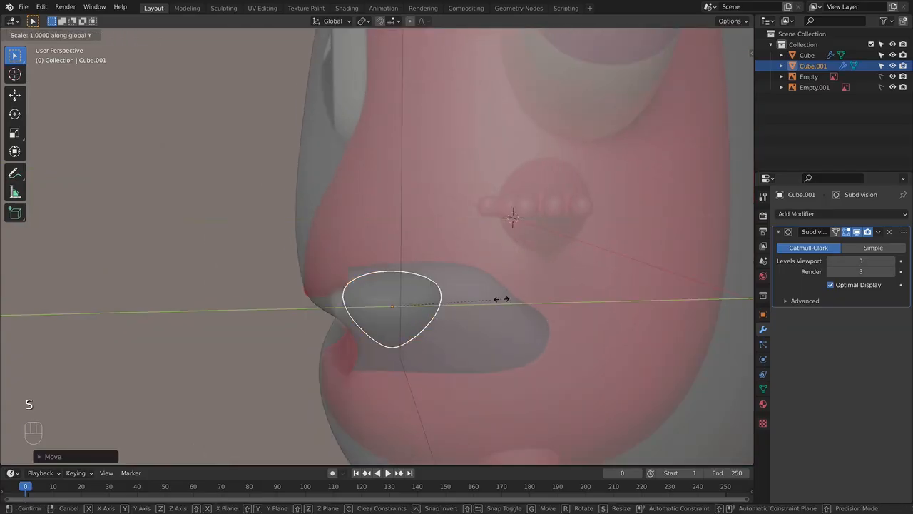
pyautogui.click(462, 302)
pyautogui.press('g')
pyautogui.press('y')
pyautogui.click(443, 303)
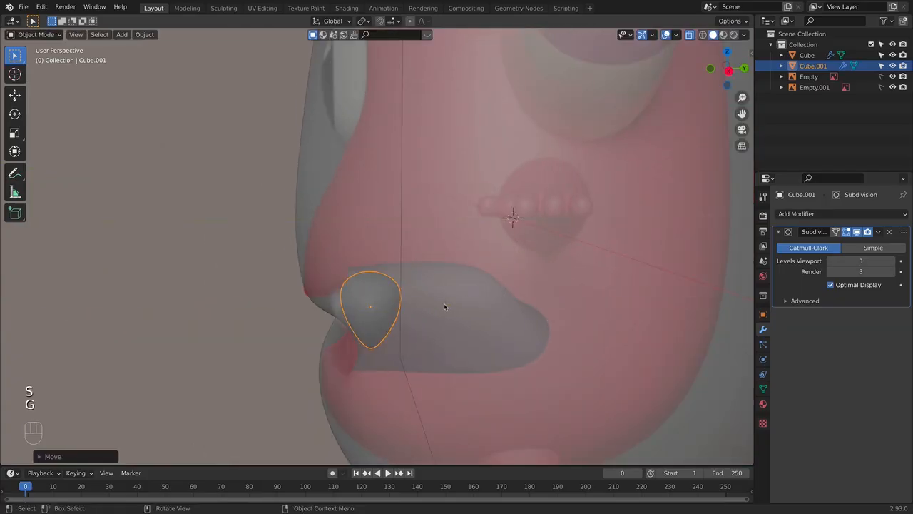
# - Rotate the tooth about 16° around Z so it follows the curve of the mouth
pyautogui.press('KP_1')
pyautogui.hotkey('alt', 'z')
pyautogui.moveTo(486, 308); pyautogui.dragTo(481, 271, button='middle')
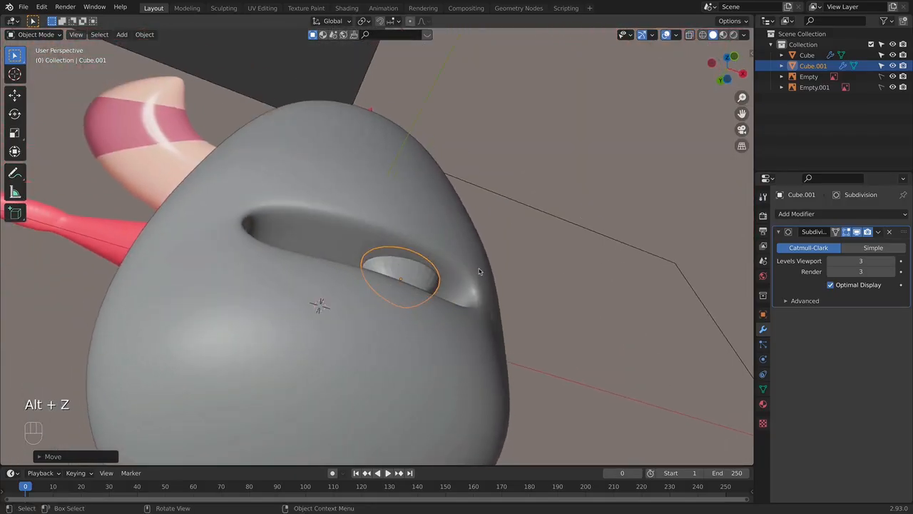
pyautogui.press('r')
pyautogui.press('z')
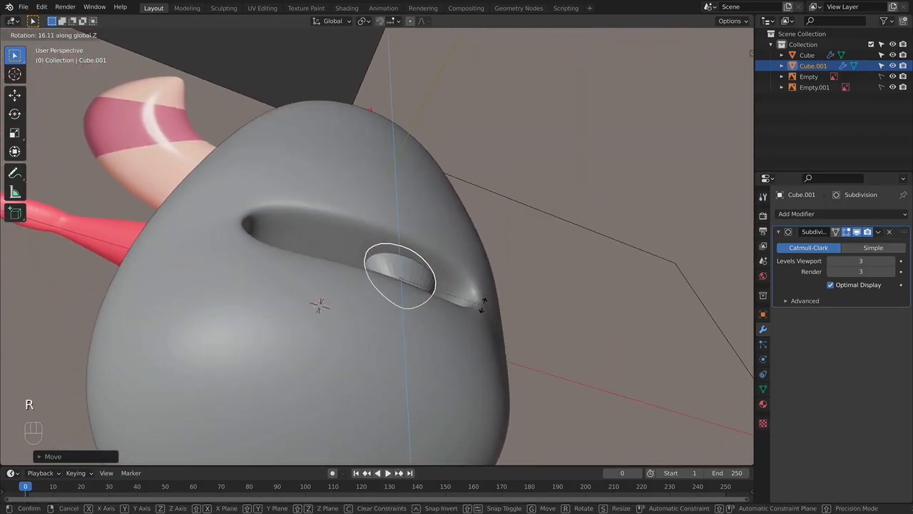
pyautogui.click(478, 305)
pyautogui.press('KP_1')
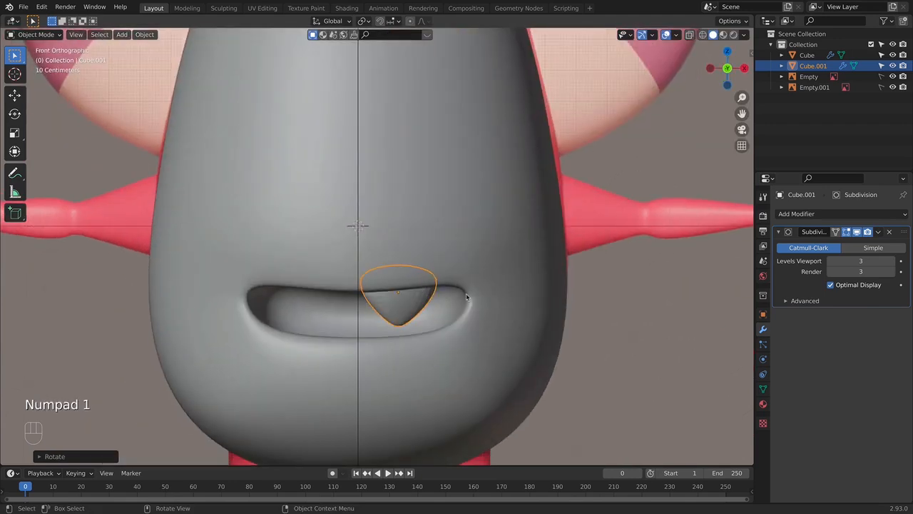
pyautogui.hotkey('alt', 'z')
pyautogui.press('g')
pyautogui.press('y')
pyautogui.rightClick(465, 306)
pyautogui.press('g')
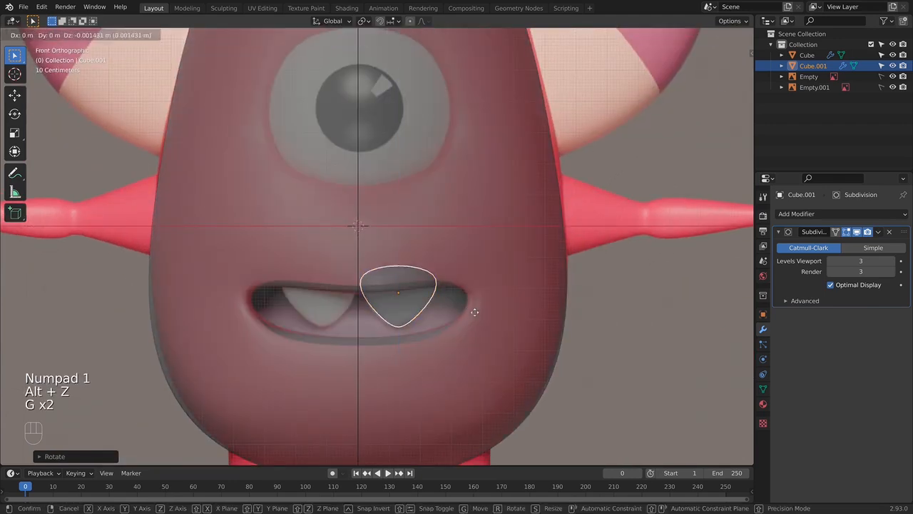
pyautogui.press('y')
pyautogui.rightClick(479, 310)
# - Nudge the tooth within the mouth from an angled X-ray view, and check its fit in solid display
pyautogui.moveTo(479, 311); pyautogui.dragTo(571, 289, button='middle')
pyautogui.press('g')
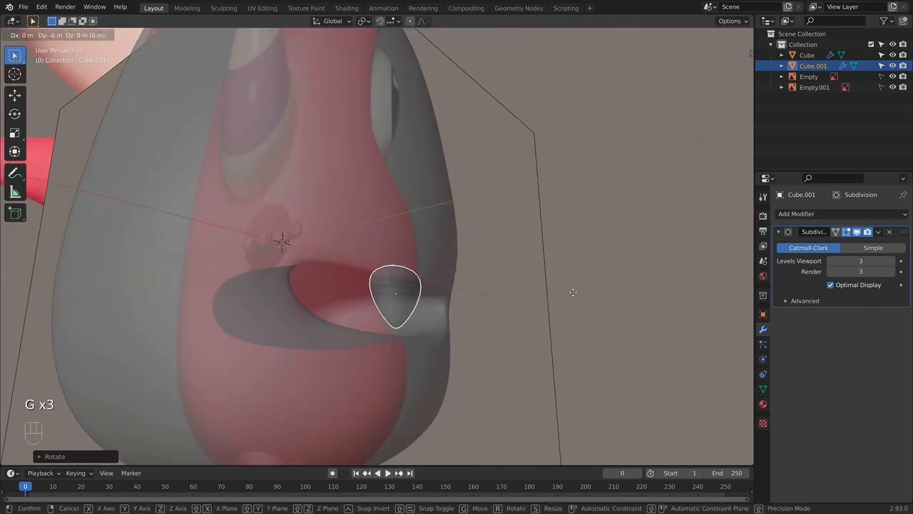
pyautogui.click(578, 294)
pyautogui.hotkey('alt', 'z')
pyautogui.moveTo(478, 304); pyautogui.dragTo(389, 301, button='middle')
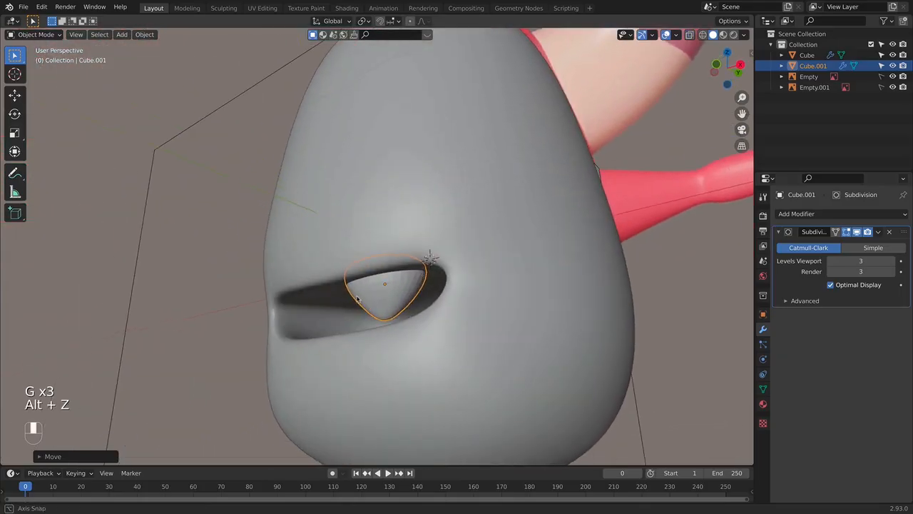
pyautogui.rightClick(389, 300)
pyautogui.click(391, 303)
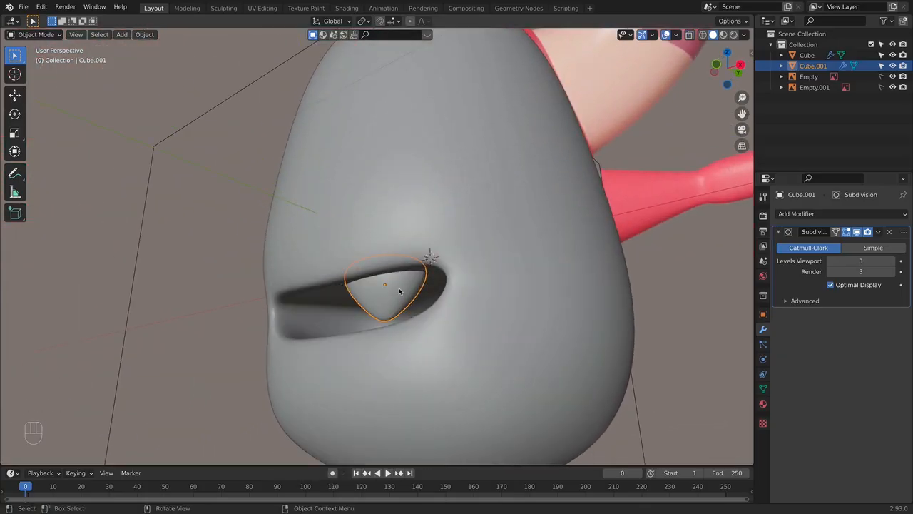
# - Nudge the tooth slightly toward the mouth's center and fine-tune its rotation around Z, checking it from the front
pyautogui.press('KP_1')
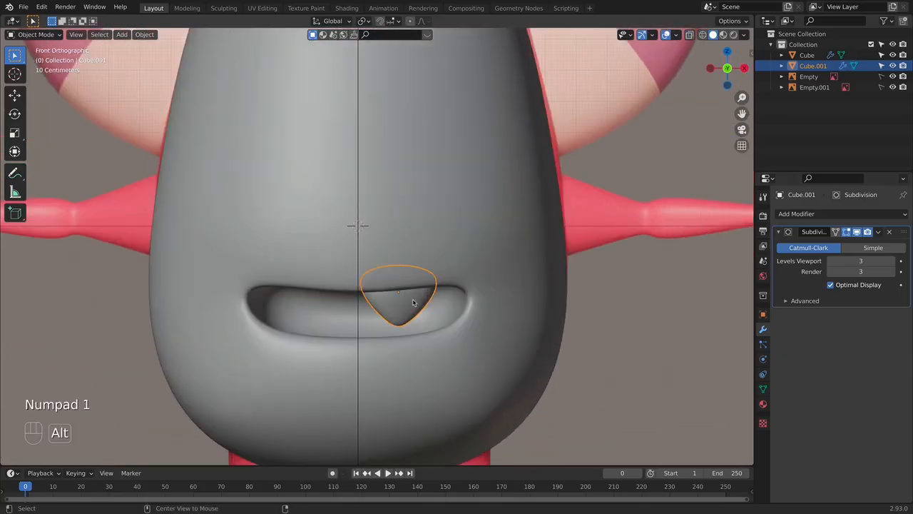
pyautogui.hotkey('alt', 'z')
pyautogui.hotkey('alt', 'z')
pyautogui.moveTo(444, 312); pyautogui.dragTo(513, 263, button='middle')
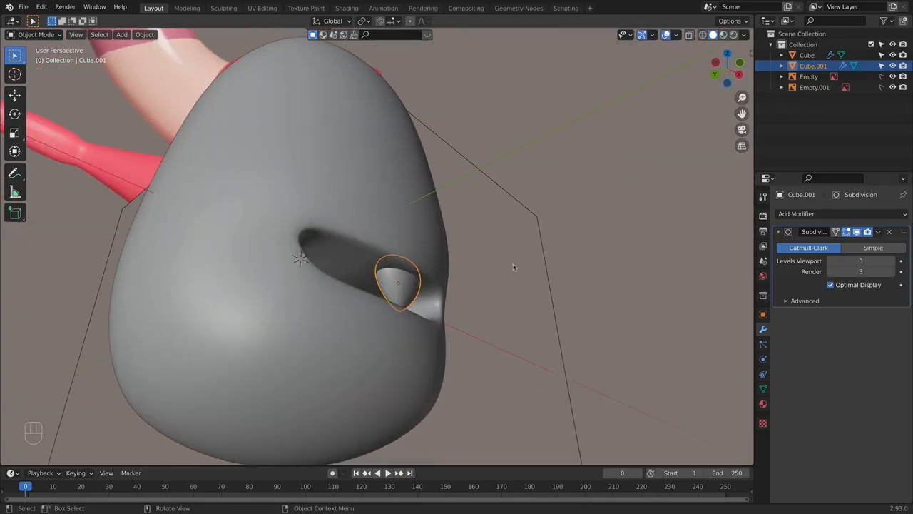
pyautogui.press('g')
pyautogui.click(511, 269)
pyautogui.press('r')
pyautogui.press('z')
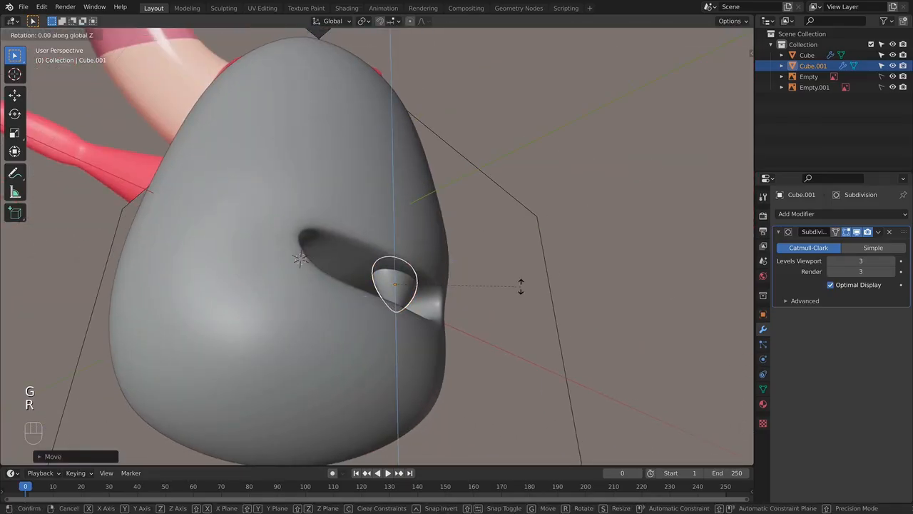
pyautogui.click(523, 283)
pyautogui.press('KP_1')
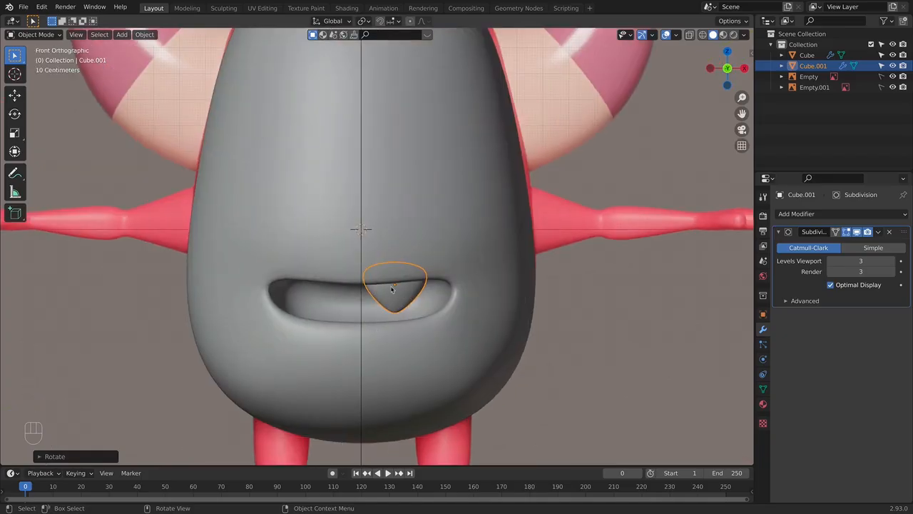
# - Apply all transforms to the tooth and mirror it across X, placing the Mirror modifier above Subdivision
pyautogui.press('super+a')
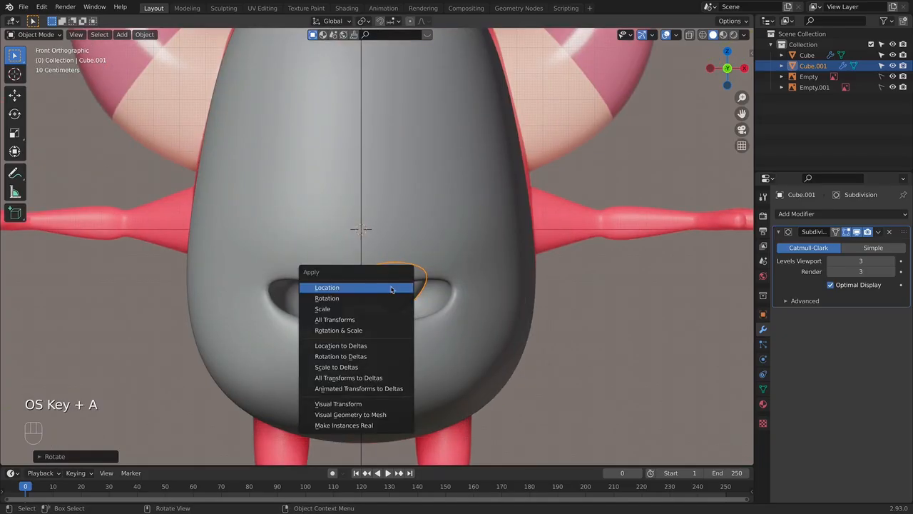
pyautogui.click(350, 321)
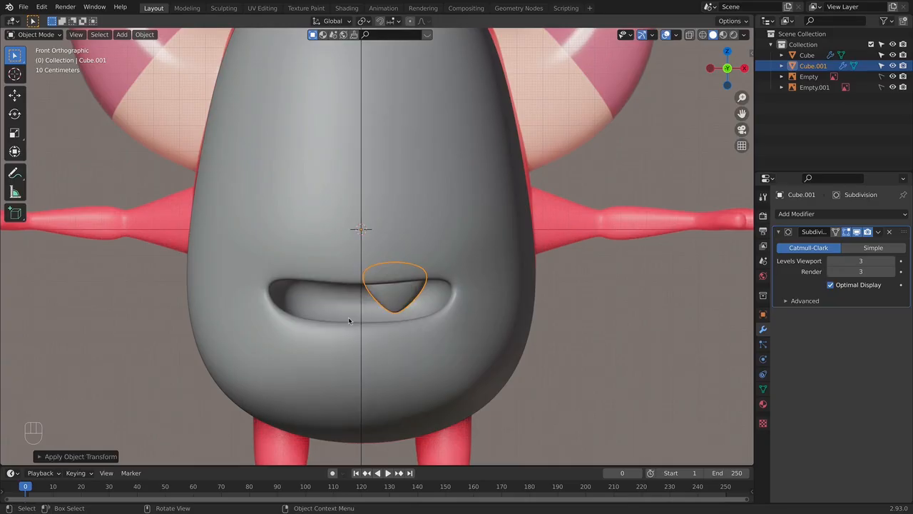
pyautogui.click(842, 214)
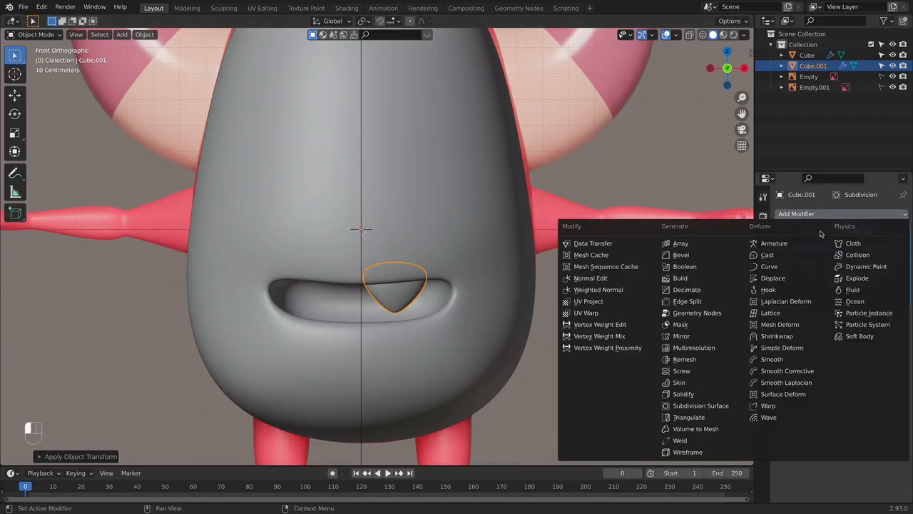
pyautogui.click(702, 335)
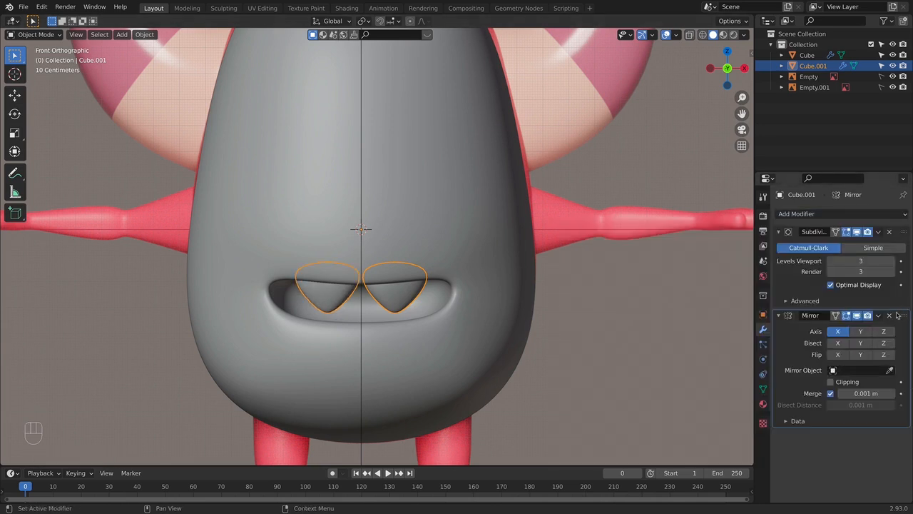
pyautogui.moveTo(905, 315); pyautogui.dragTo(905, 230)
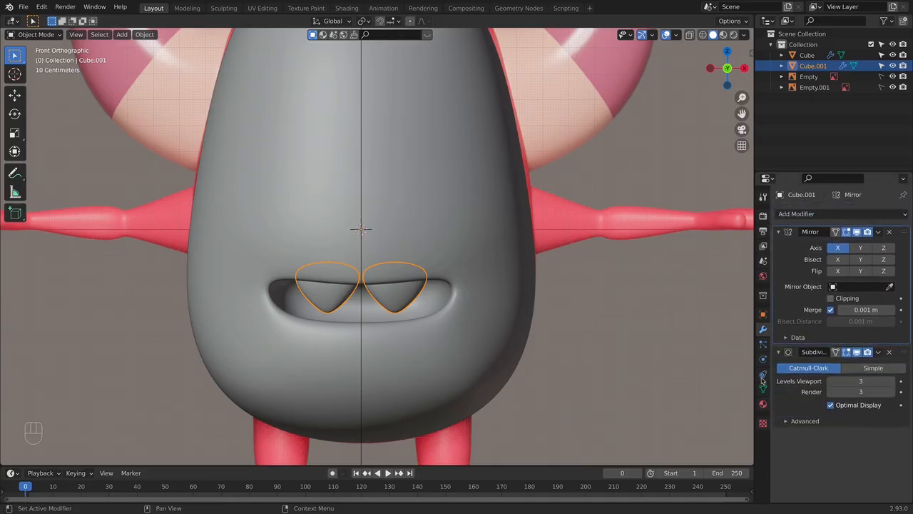
# - Add a new cube, scale it down to a small block, and lower it along Z to the middle of the mouth
pyautogui.click(529, 279)
pyautogui.scroll(-3, 522, 340)
pyautogui.moveTo(522, 340); pyautogui.dragTo(609, 340, button='middle')
pyautogui.press('KP_1')
pyautogui.scroll(4, 371, 287)
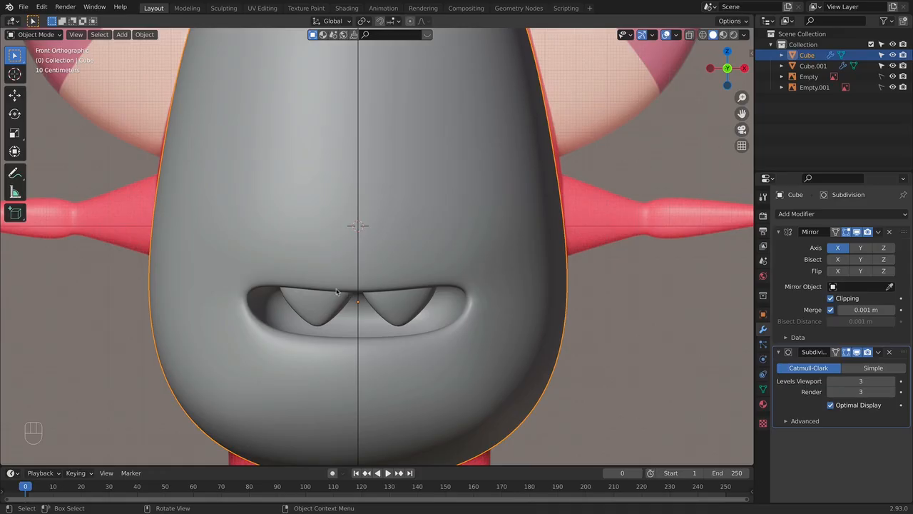
pyautogui.hotkey('shift', 'a')
pyautogui.click(385, 301)
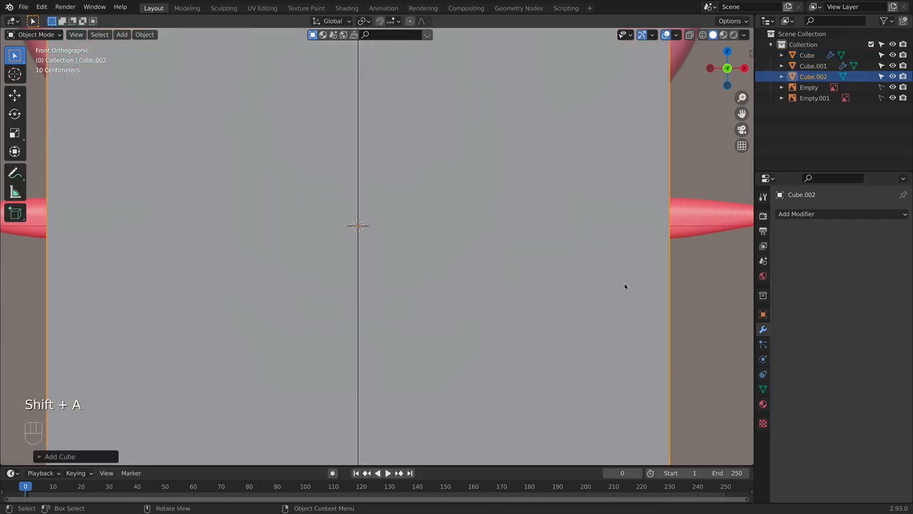
pyautogui.press('s')
pyautogui.click(377, 229)
pyautogui.press('g')
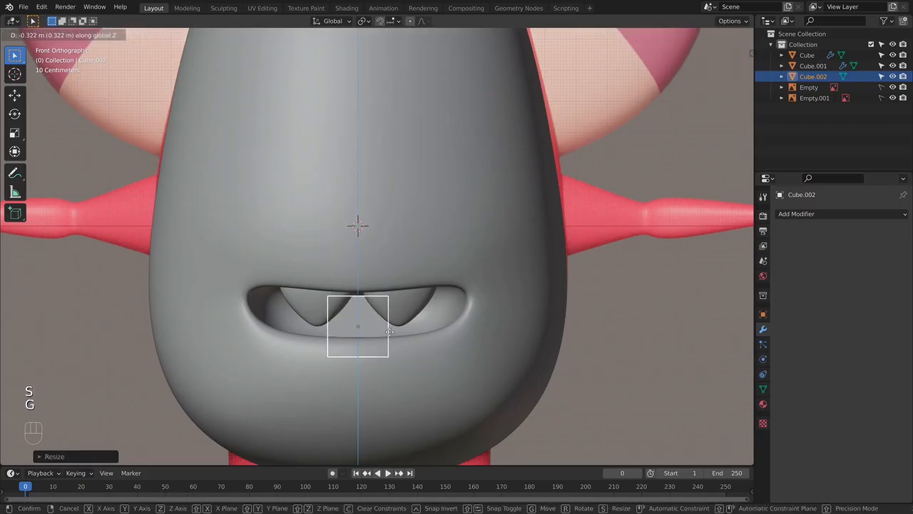
pyautogui.click(379, 332)
# - Add a Subdivision Surface modifier to the small cube with viewport and render levels of 3
pyautogui.click(817, 214)
pyautogui.click(703, 407)
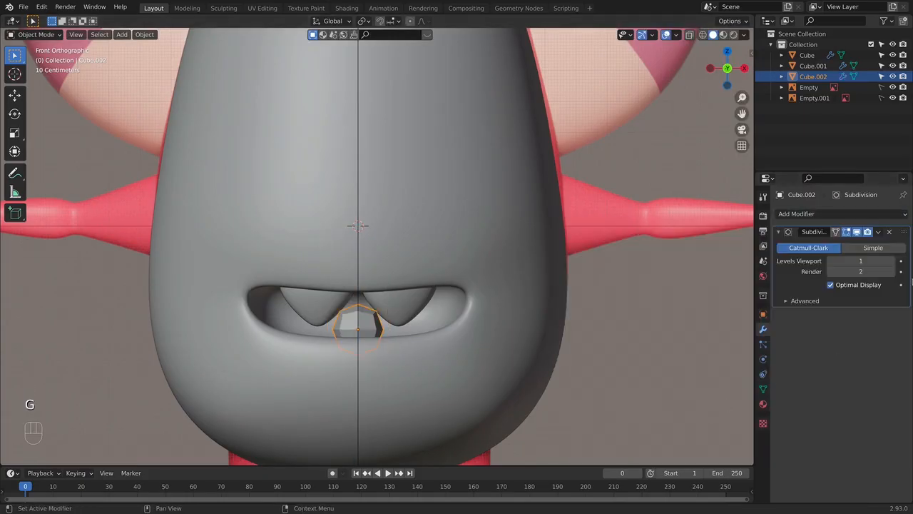
pyautogui.click(894, 262)
pyautogui.click(892, 272)
pyautogui.click(892, 262)
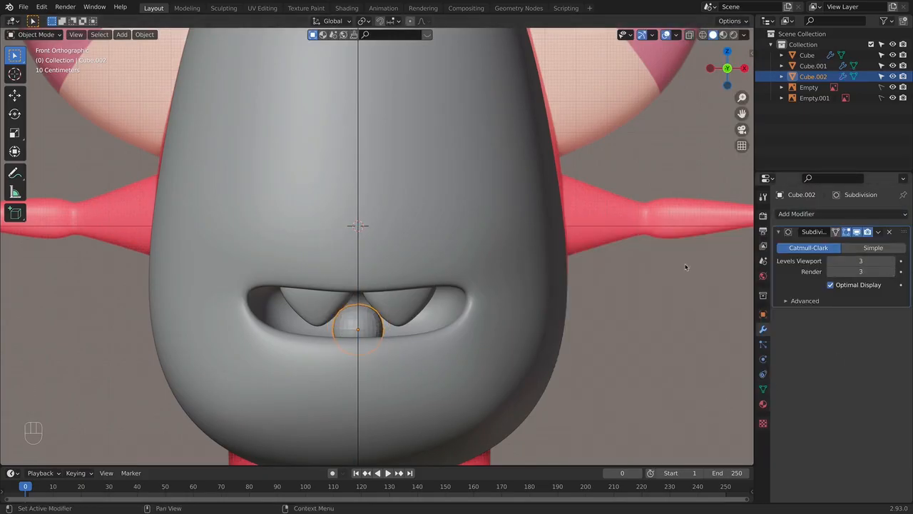
# - Move the cube forward along Y into the mouth cavity and widen its mesh about 2.8 times along X
pyautogui.press('KP_3')
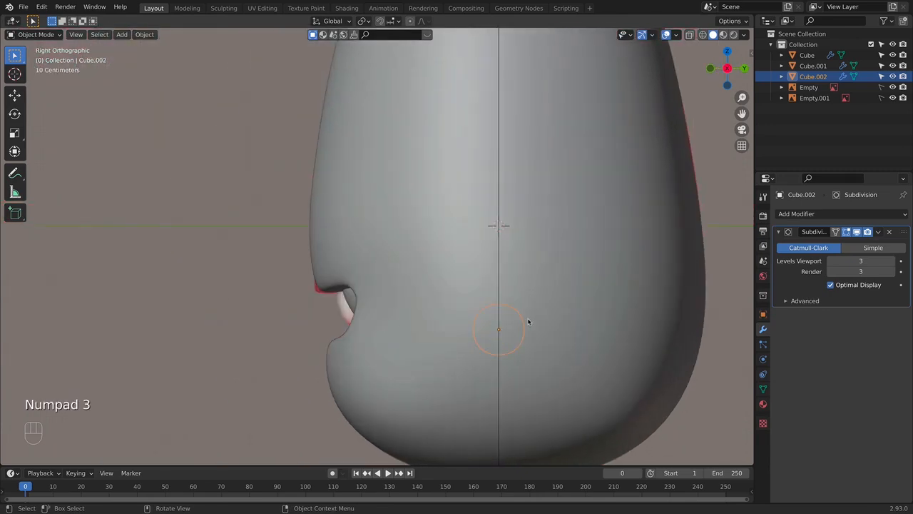
pyautogui.press('g')
pyautogui.click(489, 320)
pyautogui.press('Tab')
pyautogui.hotkey('alt', 'z')
pyautogui.moveTo(461, 320); pyautogui.dragTo(415, 275, button='middle')
pyautogui.press('s')
pyautogui.press('x')
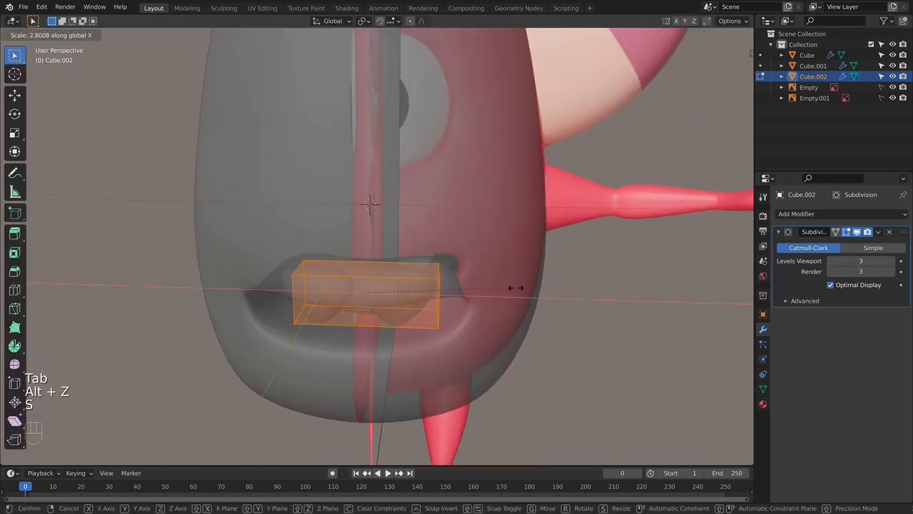
pyautogui.click(515, 288)
# - Scale down the rear face of the widened block so it tapers toward the back of the mouth
pyautogui.hotkey('alt', 'a')
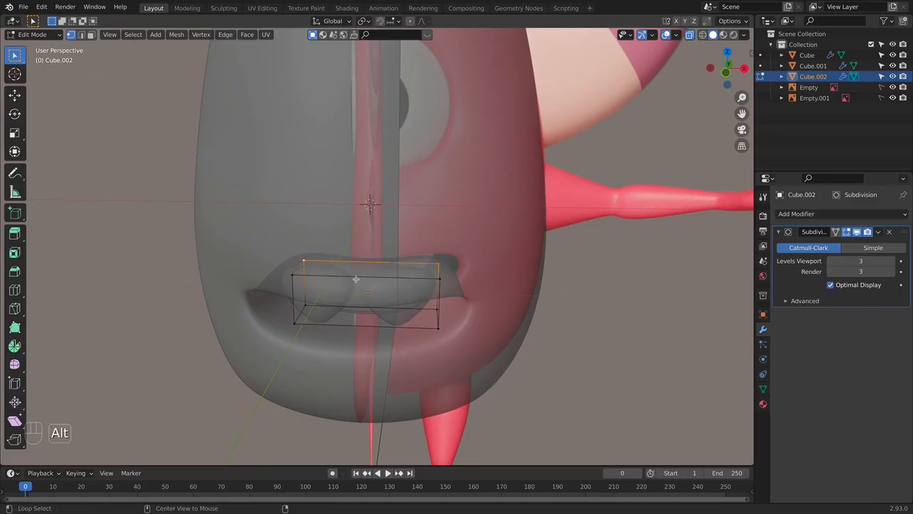
pyautogui.keyDown('alt'); pyautogui.keyDown('shift'); pyautogui.click(384, 299); pyautogui.keyUp('shift'); pyautogui.keyUp('alt')
pyautogui.press('s')
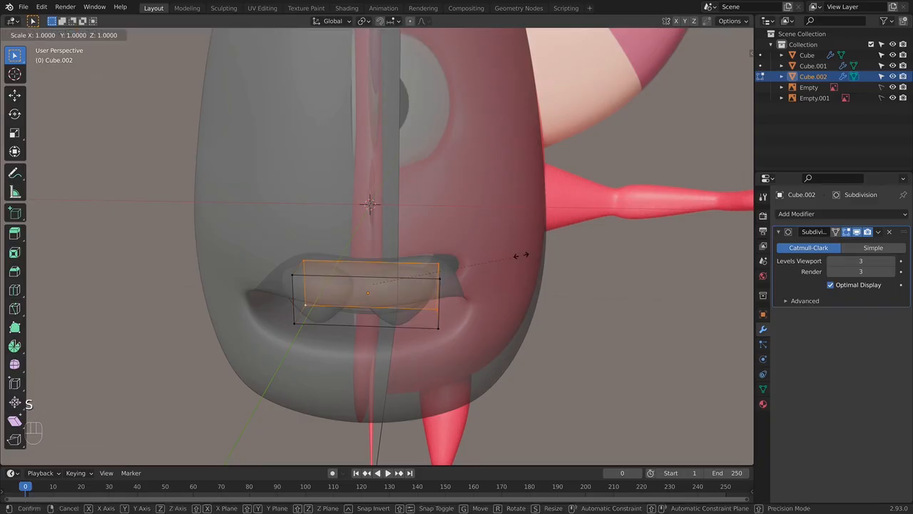
pyautogui.click(485, 286)
pyautogui.moveTo(486, 285); pyautogui.dragTo(398, 278, button='middle')
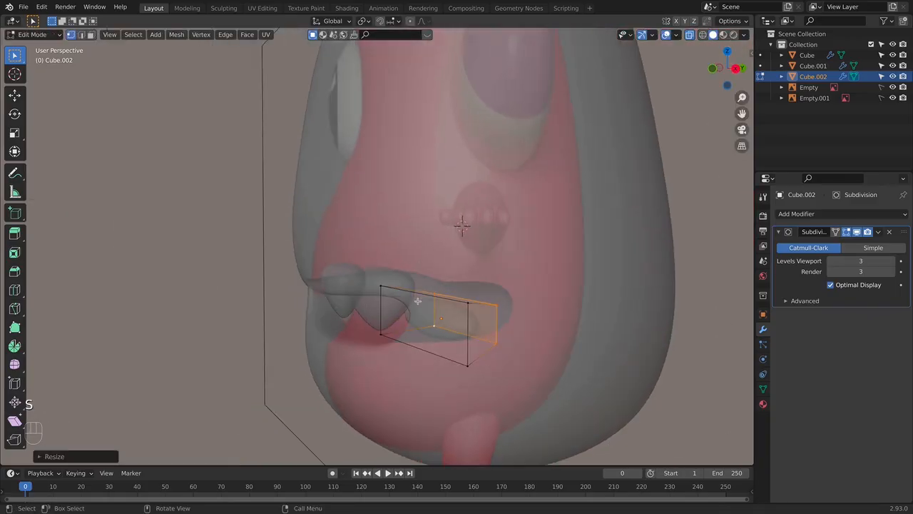
# - Extrude the block's front face forward twice to the mouth opening and lower the new front end by about 0.11 m
pyautogui.keyDown('alt'); pyautogui.click(444, 304); pyautogui.keyUp('alt')
pyautogui.moveTo(506, 315); pyautogui.dragTo(405, 293, button='middle')
pyautogui.press('KP_3')
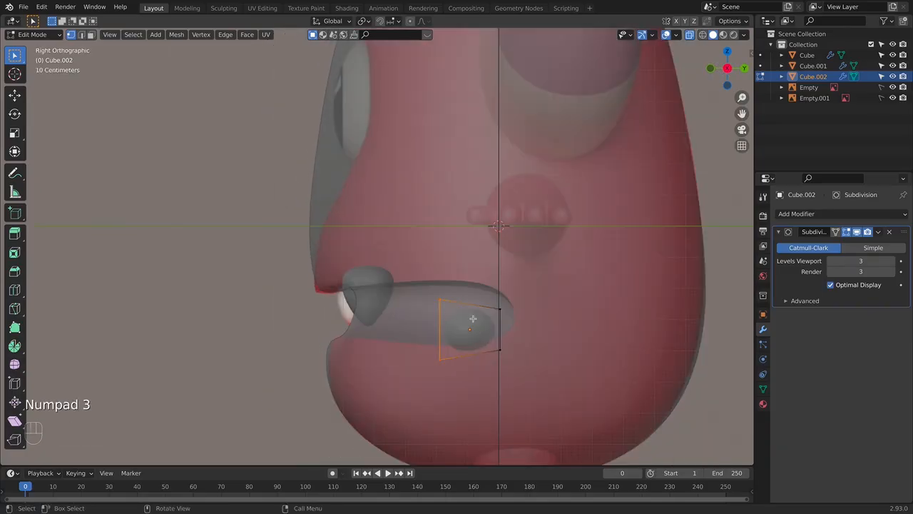
pyautogui.press('e')
pyautogui.click(417, 316)
pyautogui.press('e')
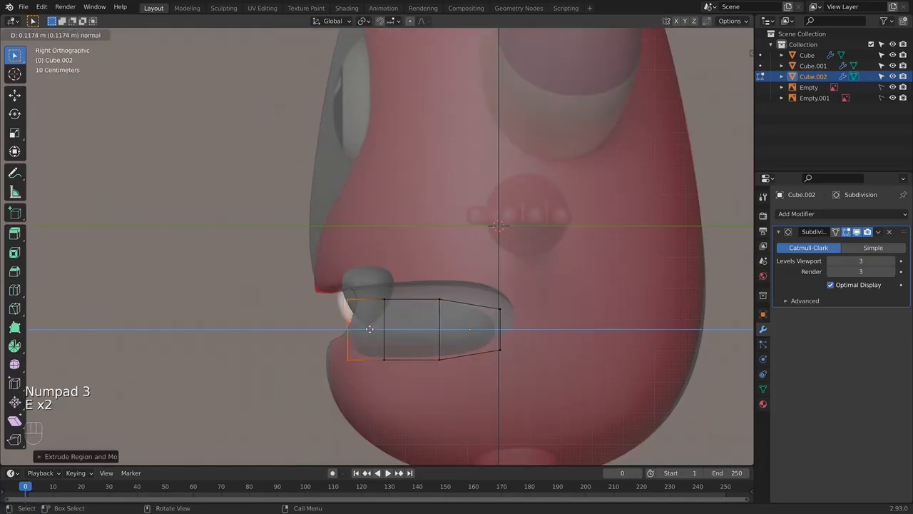
pyautogui.click(358, 330)
pyautogui.press('g')
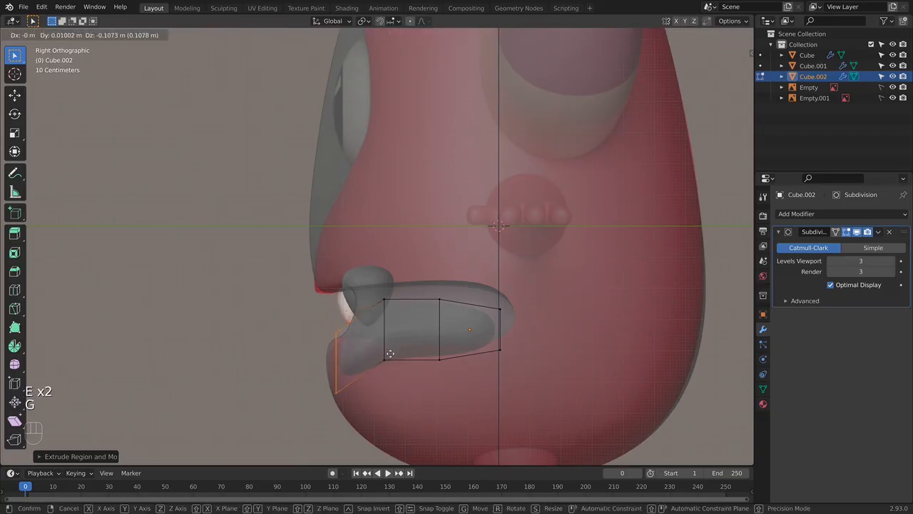
pyautogui.click(392, 357)
# - Leave mesh editing and scale the whole inner mouth piece up by about 1.35 in front view
pyautogui.press('Tab')
pyautogui.moveTo(391, 357); pyautogui.dragTo(437, 339, button='middle')
pyautogui.press('KP_1')
pyautogui.hotkey('alt', 'z')
pyautogui.hotkey('alt', 'z')
pyautogui.press('KP_1')
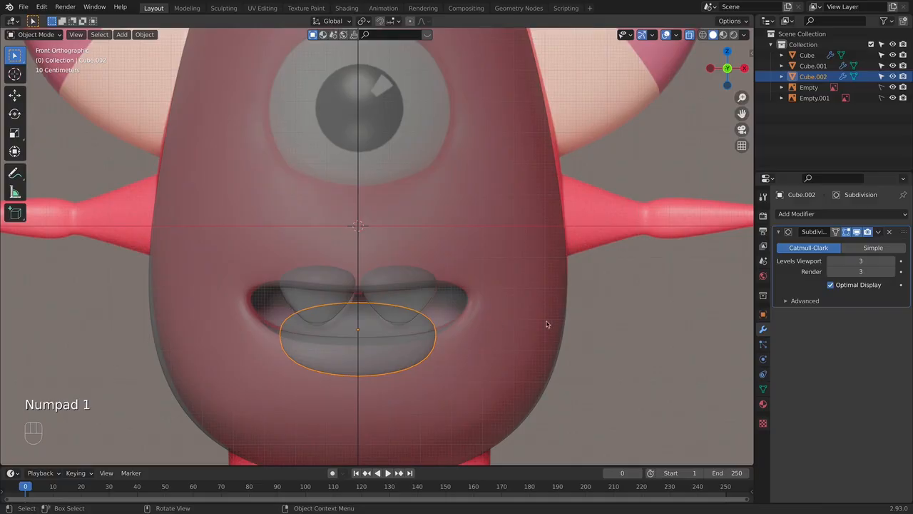
pyautogui.press('s')
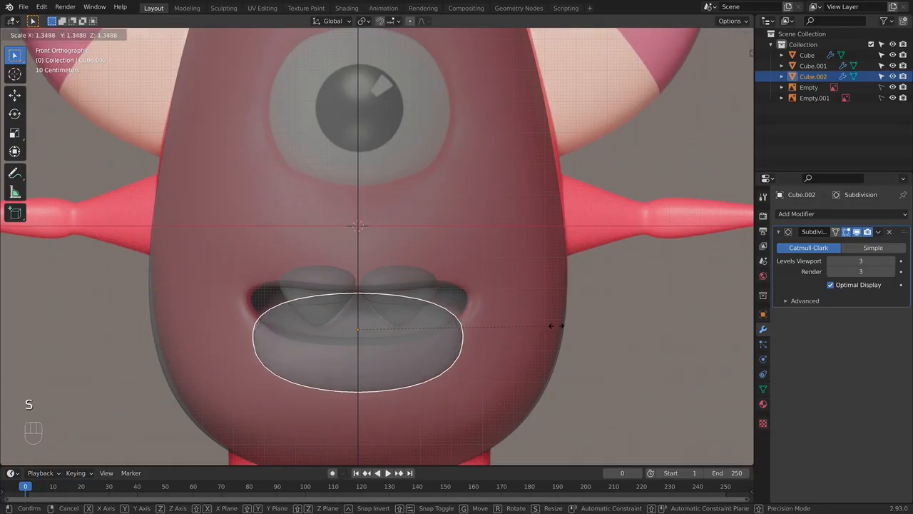
pyautogui.click(561, 324)
# - Move the inner mouth piece about 0.24 m backward along Y and raise it slightly
pyautogui.moveTo(561, 325); pyautogui.dragTo(456, 335, button='middle')
pyautogui.press('g')
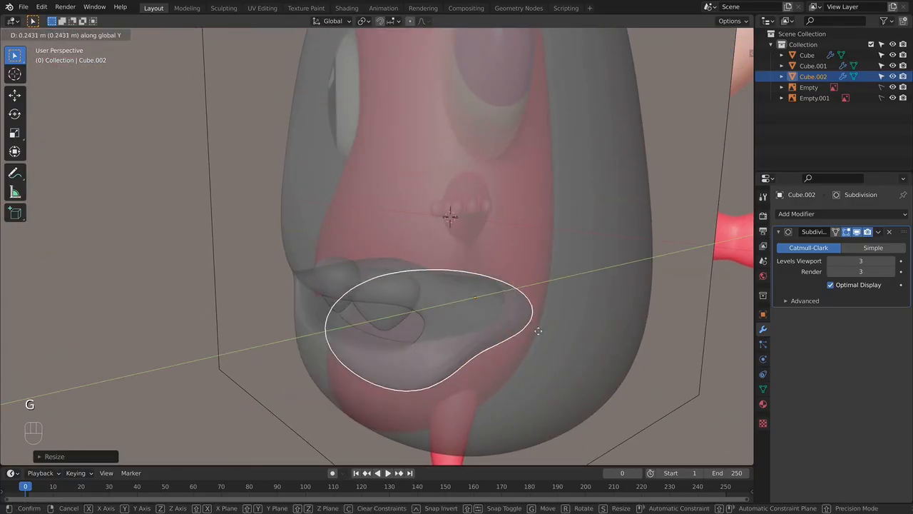
pyautogui.click(543, 332)
pyautogui.press('g')
pyautogui.click(547, 322)
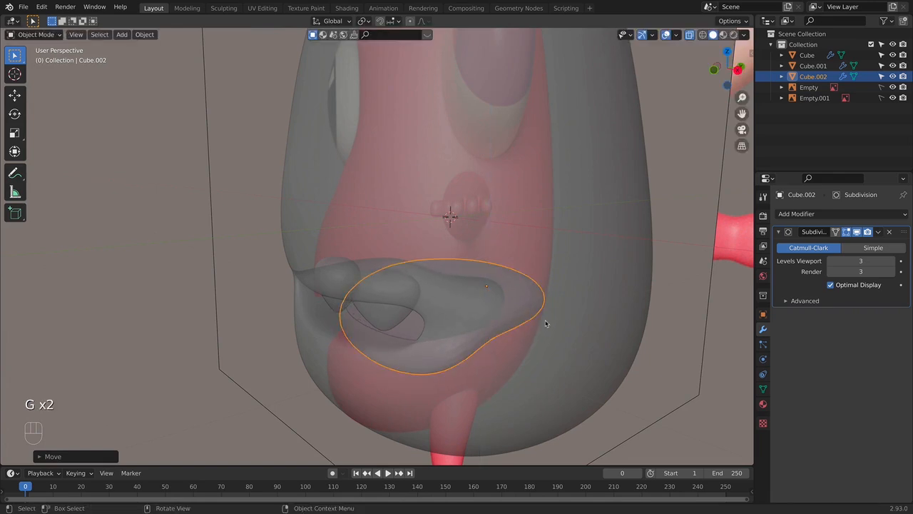
# - Raise the inner mouth piece slightly in front X-ray view and enlarge it by about 1.06
pyautogui.press('KP_1')
pyautogui.hotkey('alt', 'z')
pyautogui.hotkey('alt', 'z')
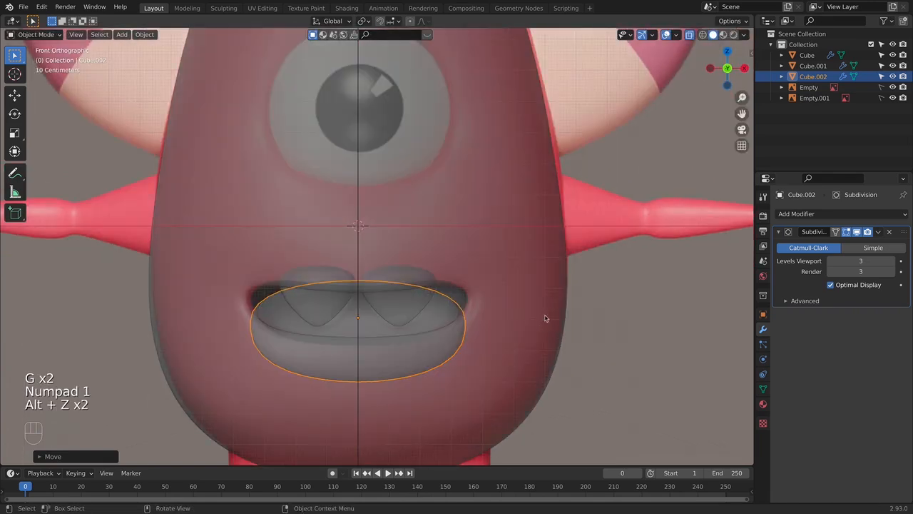
pyautogui.press('g')
pyautogui.rightClick(557, 312)
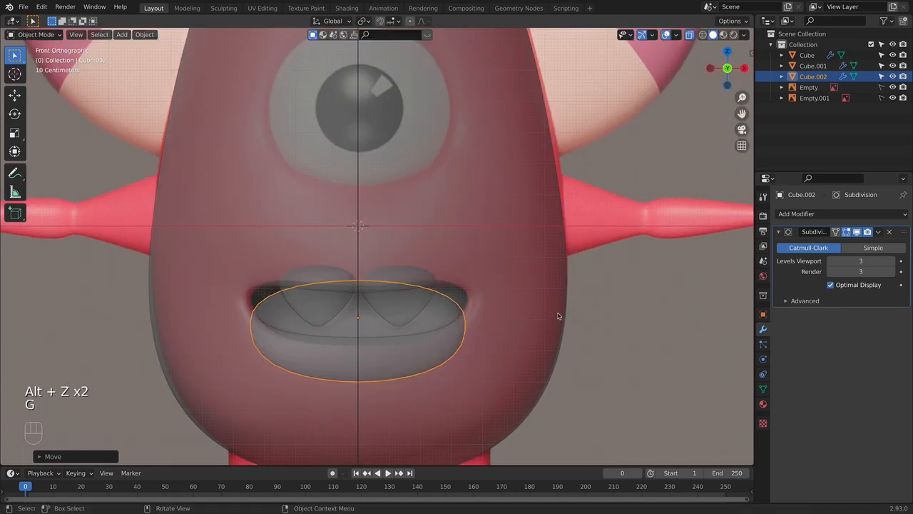
pyautogui.press('g')
pyautogui.click(562, 309)
pyautogui.press('s')
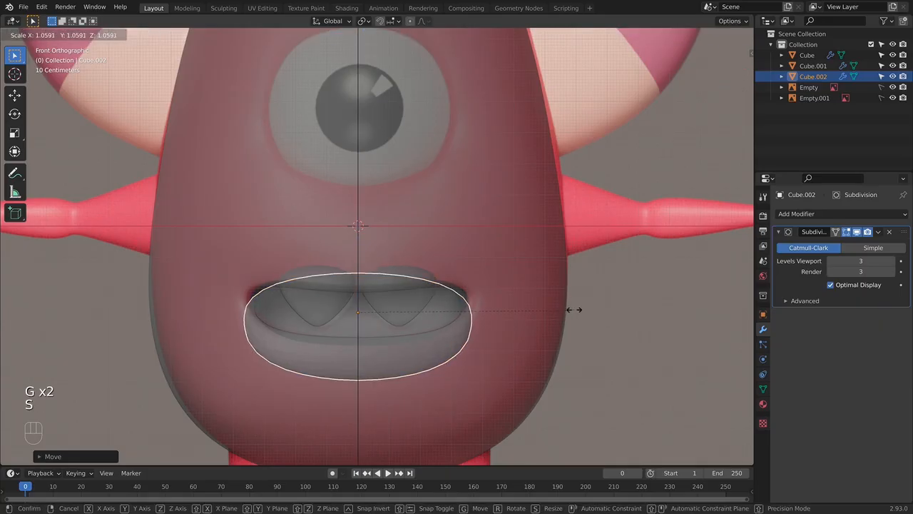
pyautogui.click(575, 309)
# - Fine-tune the inner mouth piece's overall scale against the mouth opening and check it in solid display
pyautogui.press('KP_3')
pyautogui.press('KP_1')
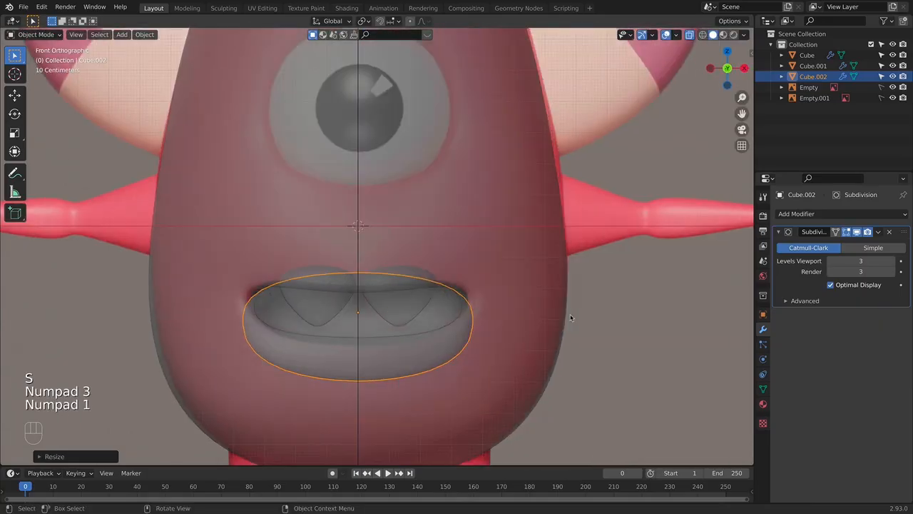
pyautogui.press('s')
pyautogui.click(571, 316)
pyautogui.click(565, 318)
pyautogui.hotkey('alt', 'z')
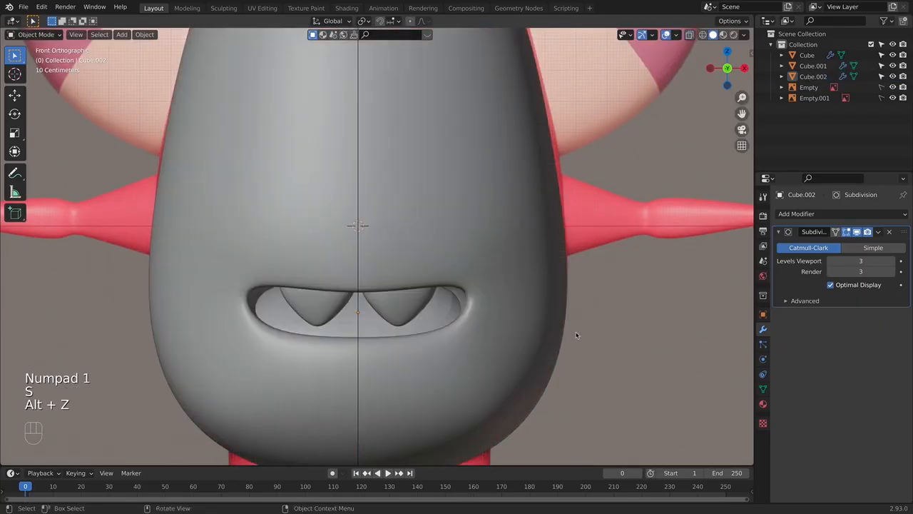
# - Raise the lowered front face of the inner mouth piece in Edit Mode and check it from the front
pyautogui.moveTo(577, 333); pyautogui.dragTo(411, 355, button='middle')
pyautogui.click(434, 334)
pyautogui.press('Tab')
pyautogui.press('g')
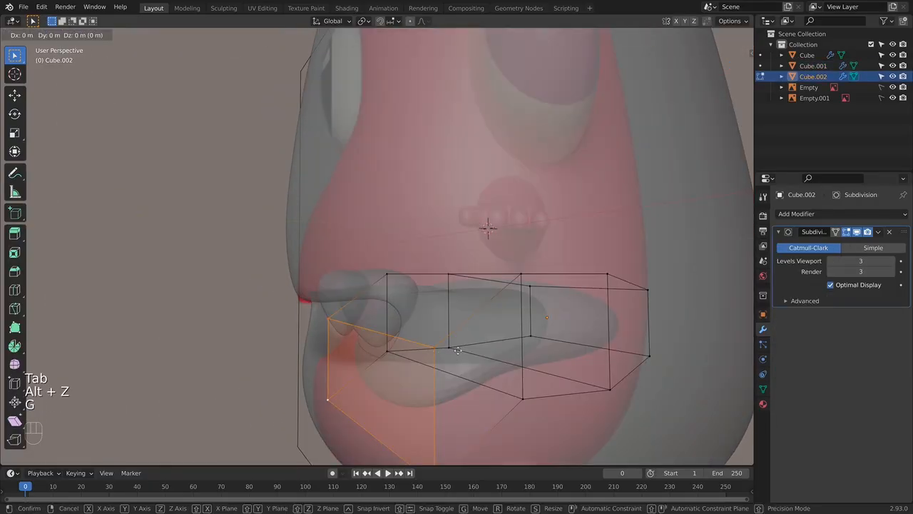
pyautogui.click(429, 341)
pyautogui.hotkey('alt', 'z')
pyautogui.press('KP_1')
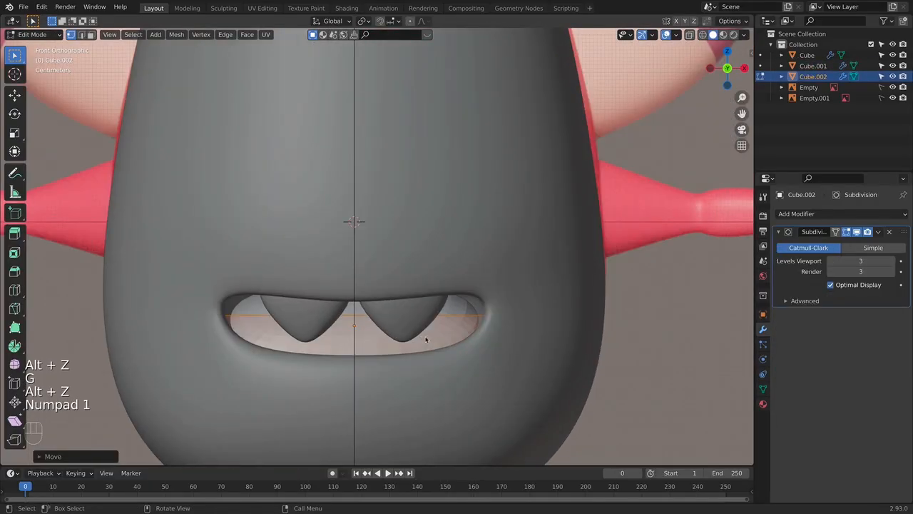
# - Return to Object Mode and narrow the inner mouth piece slightly along X to fit within the mouth's corners
pyautogui.press('Tab')
pyautogui.rightClick(427, 336)
pyautogui.click(430, 321)
pyautogui.scroll(-4, 493, 352)
pyautogui.hotkey('alt', 'z')
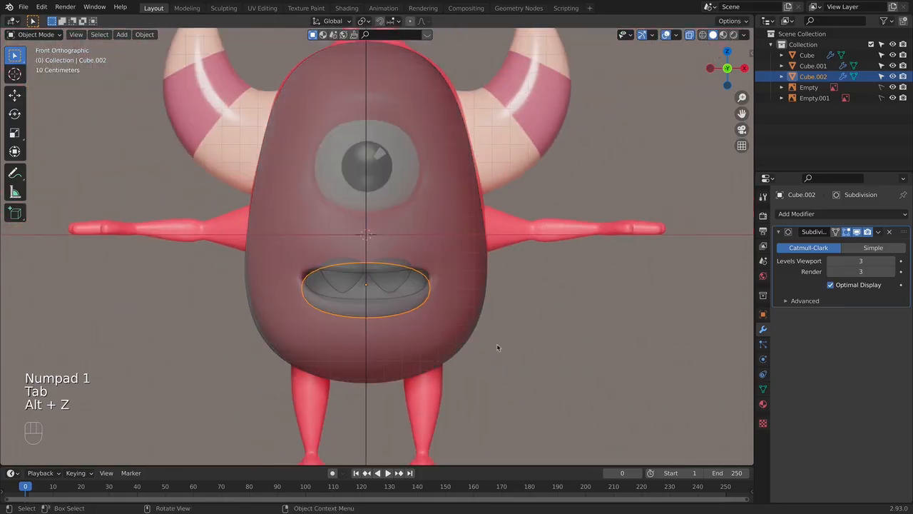
pyautogui.hotkey('alt', 'z')
pyautogui.scroll(3, 495, 347)
pyautogui.press('s')
pyautogui.press('x')
pyautogui.click(499, 295)
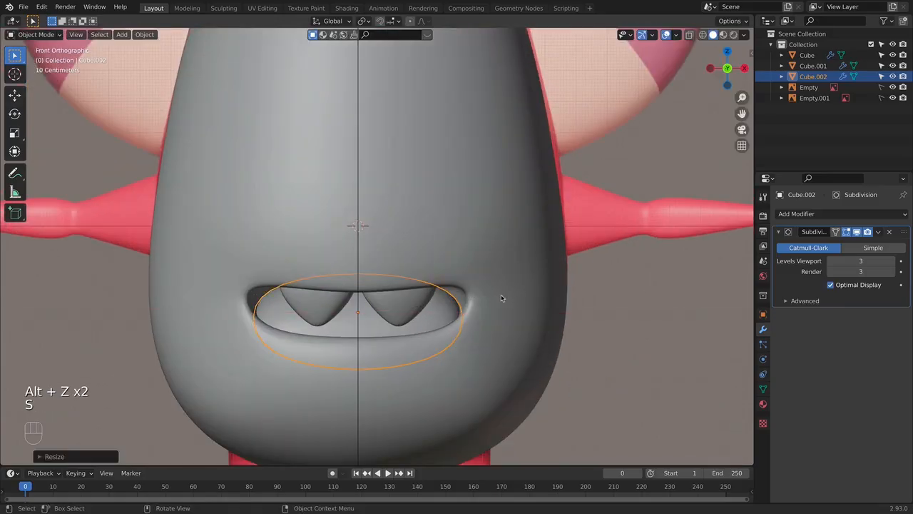
# - Examine the fit of the teeth and inner mouth piece from front, angled and side views in solid and X-ray display
pyautogui.press('Tab')
pyautogui.press('Tab')
pyautogui.moveTo(590, 311); pyautogui.dragTo(540, 316, button='middle')
pyautogui.scroll(-5, 540, 316)
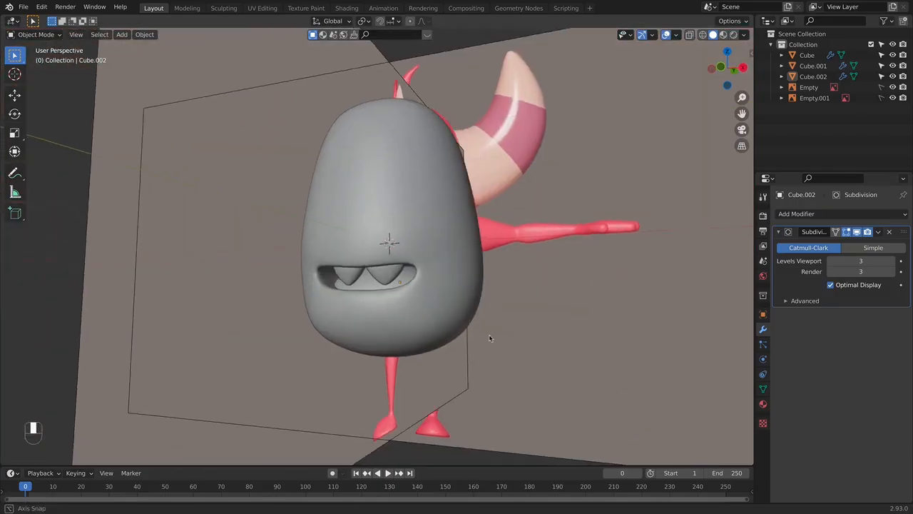
pyautogui.press('KP_1')
pyautogui.hotkey('alt', 'z')
pyautogui.scroll(4, 462, 270)
pyautogui.hotkey('alt', 'z')
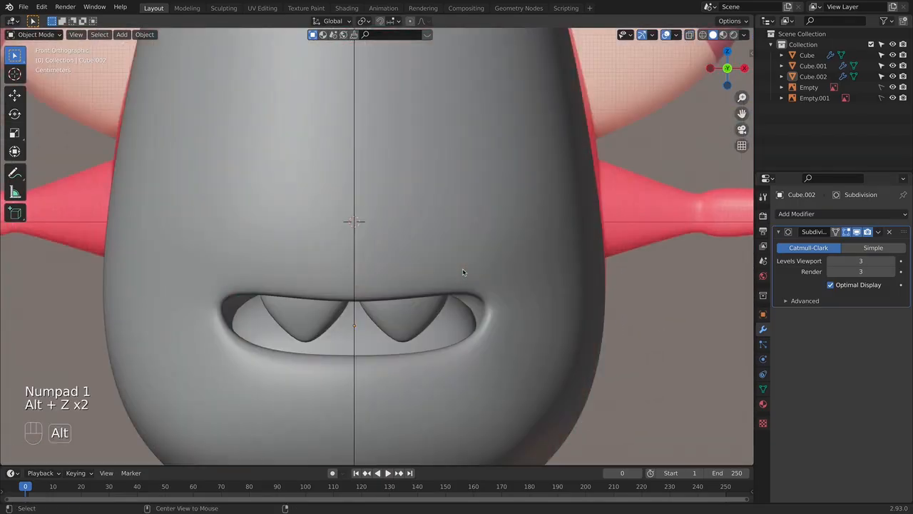
pyautogui.hotkey('alt', 'z')
pyautogui.scroll(-2, 464, 271)
pyautogui.moveTo(464, 272); pyautogui.dragTo(410, 285, button='middle')
pyautogui.hotkey('alt', 'z')
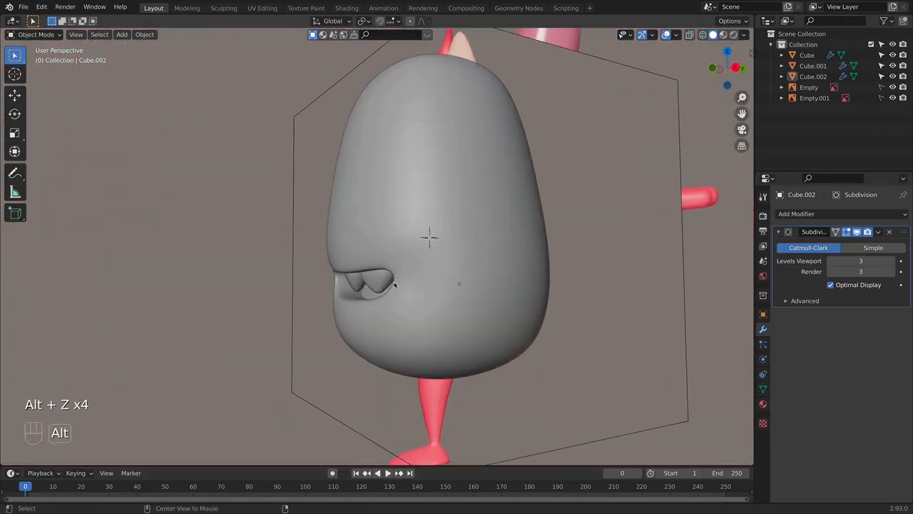
pyautogui.press('KP_3')
pyautogui.hotkey('alt', 'z')
pyautogui.scroll(4, 381, 285)
pyautogui.hotkey('alt', 'z')
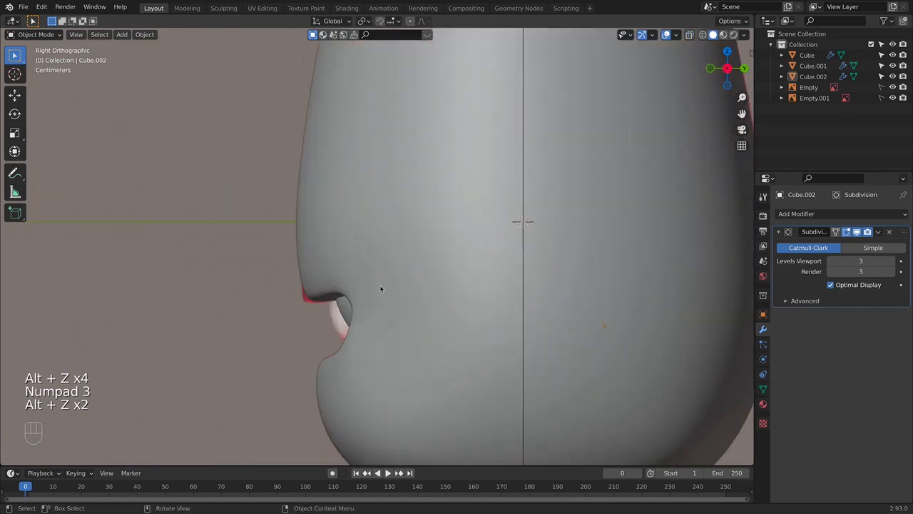
# - Select the teeth in see-through side view and move them slightly forward along Y toward the mouth opening
pyautogui.hotkey('alt', 'z')
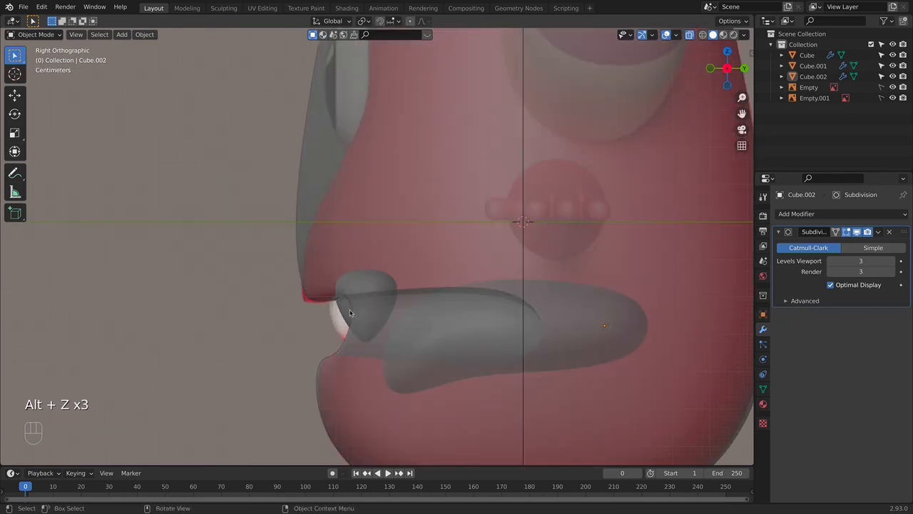
pyautogui.click(351, 313)
pyautogui.press('g')
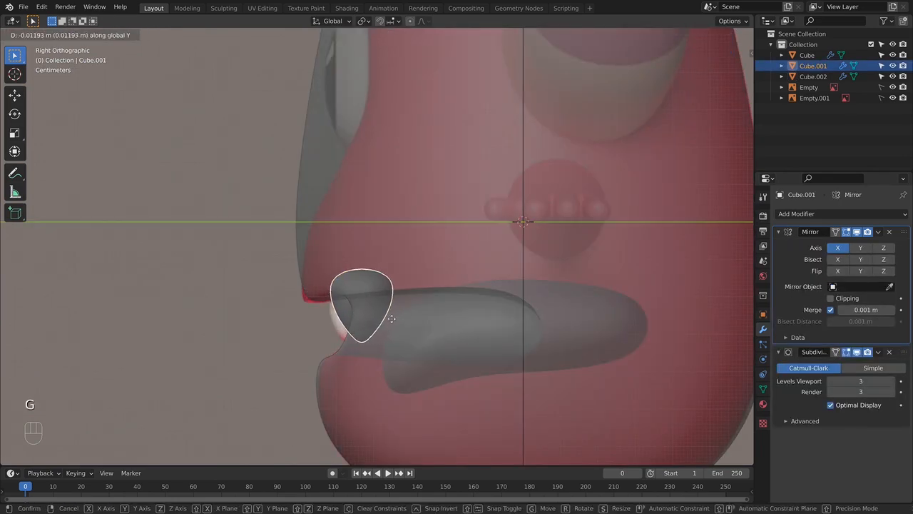
pyautogui.click(393, 321)
# - Shift the teeth's lower tip vertices slightly forward along Y in Edit Mode and check the teeth from the front
pyautogui.press('Tab')
pyautogui.moveTo(337, 343); pyautogui.dragTo(417, 357)
pyautogui.press('g')
pyautogui.press('y')
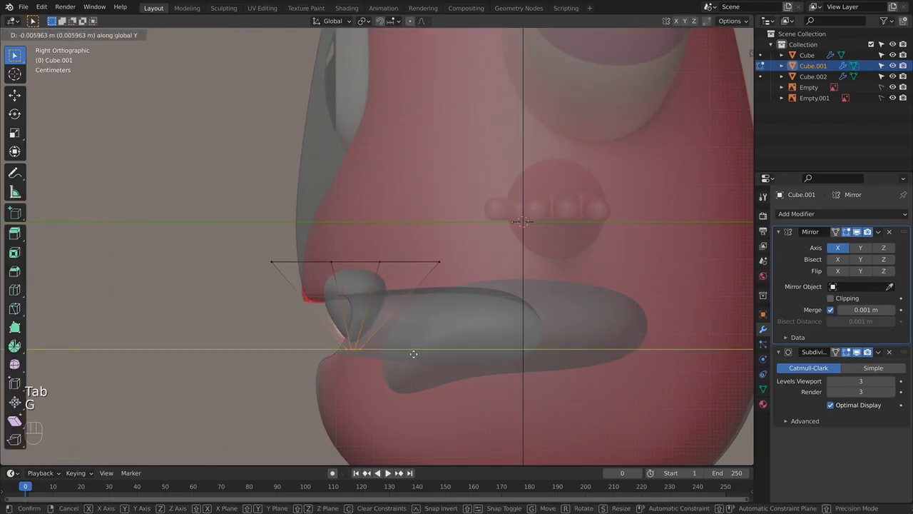
pyautogui.click(411, 352)
pyautogui.press('Tab')
pyautogui.click(297, 349)
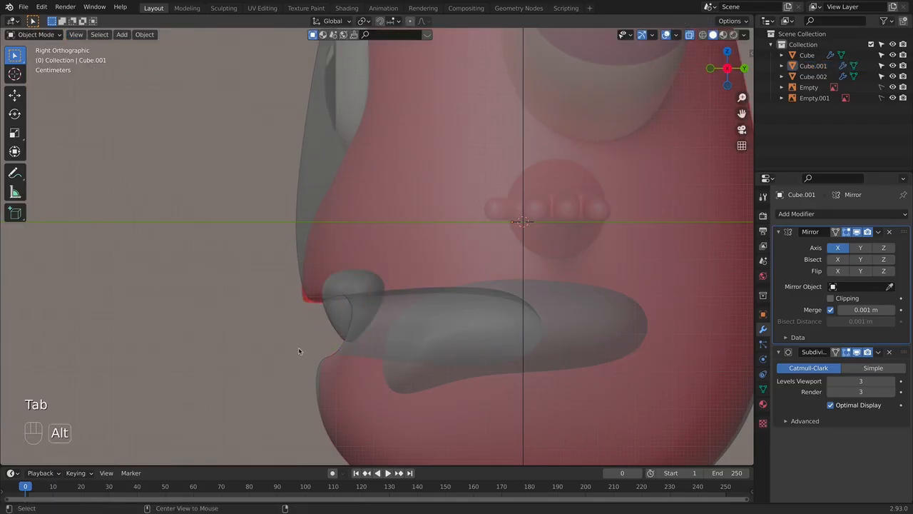
pyautogui.hotkey('alt', 'z')
pyautogui.press('KP_1')
pyautogui.scroll(-5, 486, 348)
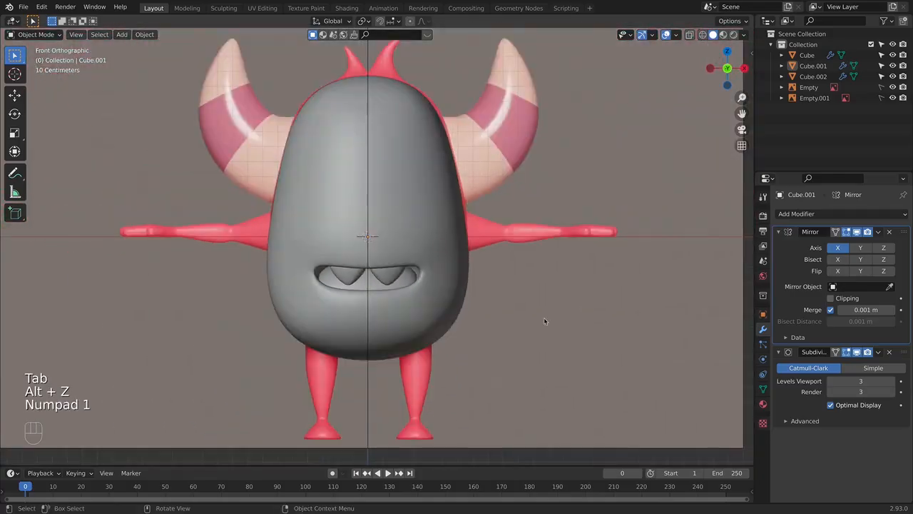
# - Select the body's mouth rim vertices beside the tooth from below and move them slightly forward along Y
pyautogui.moveTo(545, 316); pyautogui.dragTo(436, 277, button='middle')
pyautogui.scroll(3, 376, 222)
pyautogui.scroll(1, 436, 276)
pyautogui.click(436, 276)
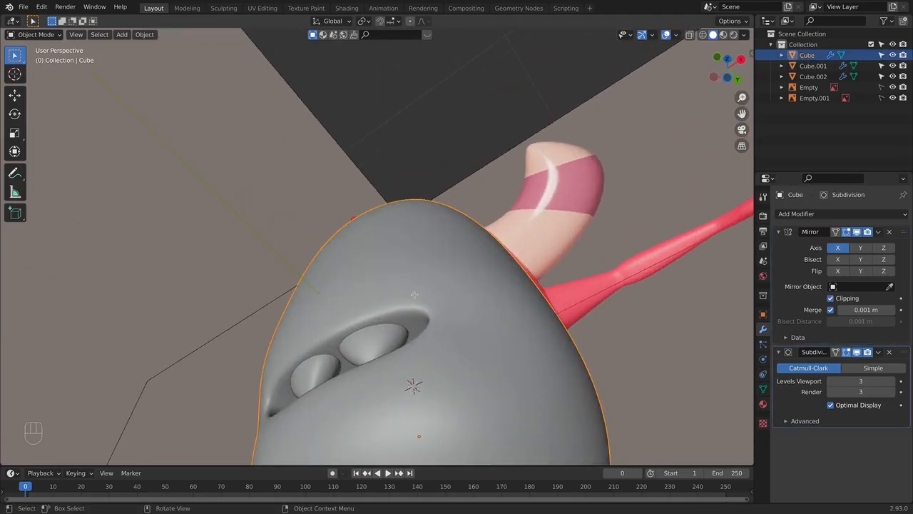
pyautogui.press('Tab')
pyautogui.hotkey('alt', 'z')
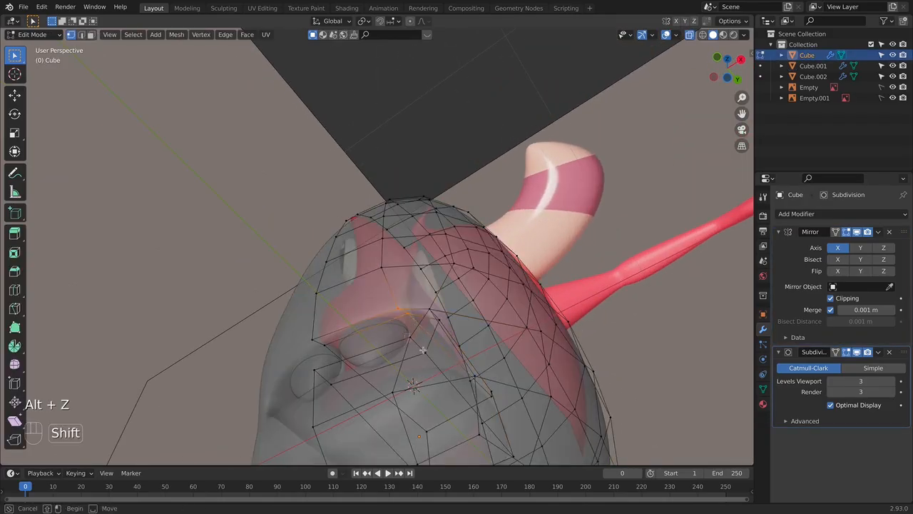
pyautogui.hotkey('alt', 'z')
pyautogui.press('g')
pyautogui.press('y')
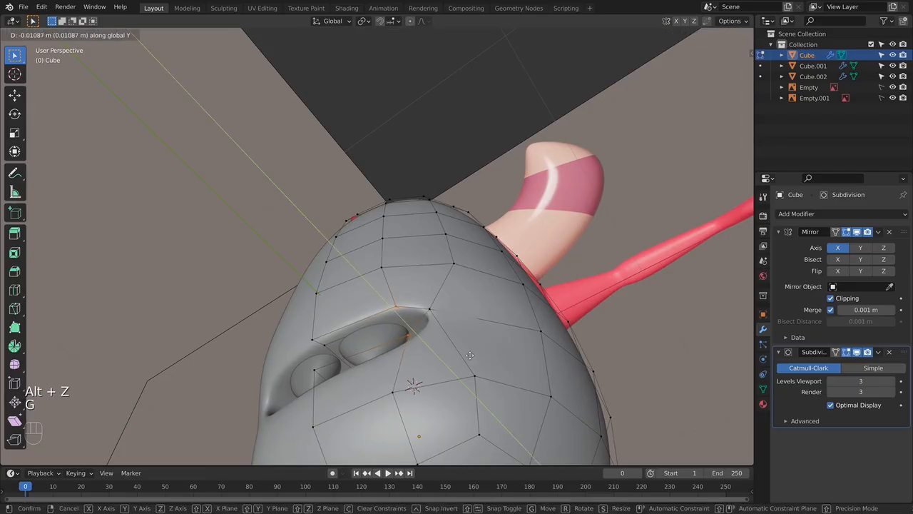
pyautogui.click(465, 354)
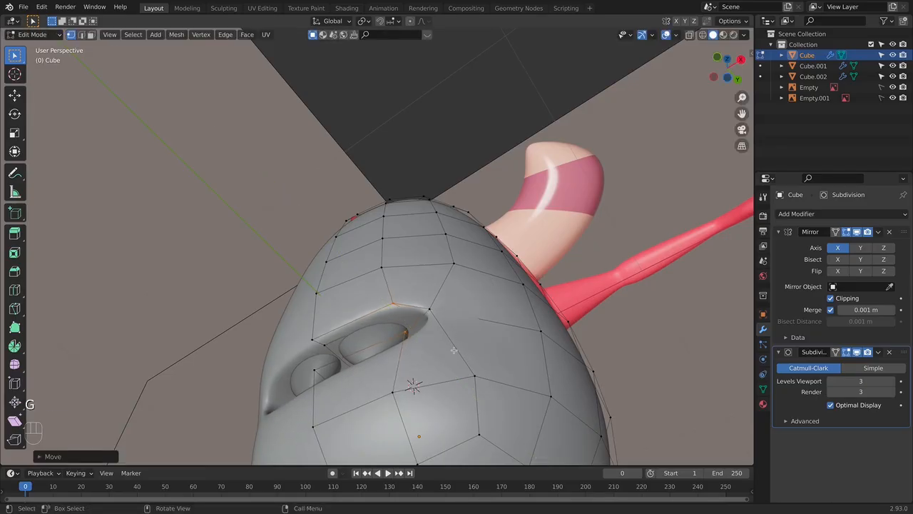
# - Examine the reshaped mouth rim and teeth from the front, from below and from the opposite side
pyautogui.press('KP_1')
pyautogui.press('Tab')
pyautogui.hotkey('alt', 'z')
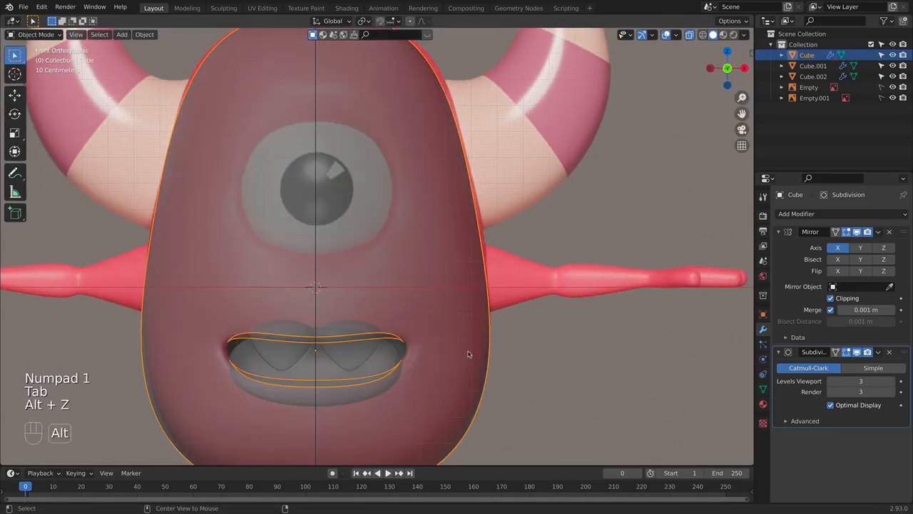
pyautogui.hotkey('alt', 'z')
pyautogui.moveTo(518, 361); pyautogui.dragTo(456, 260, button='middle')
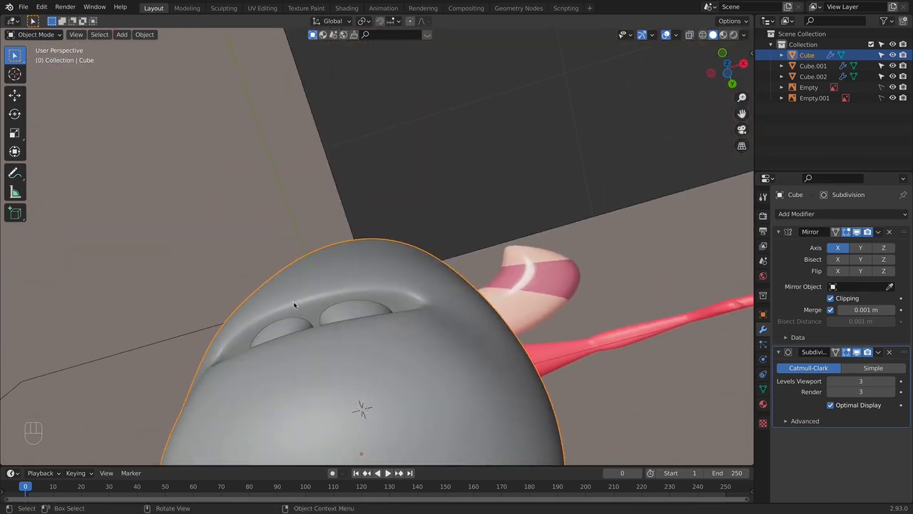
pyautogui.moveTo(218, 320); pyautogui.dragTo(432, 302, button='middle')
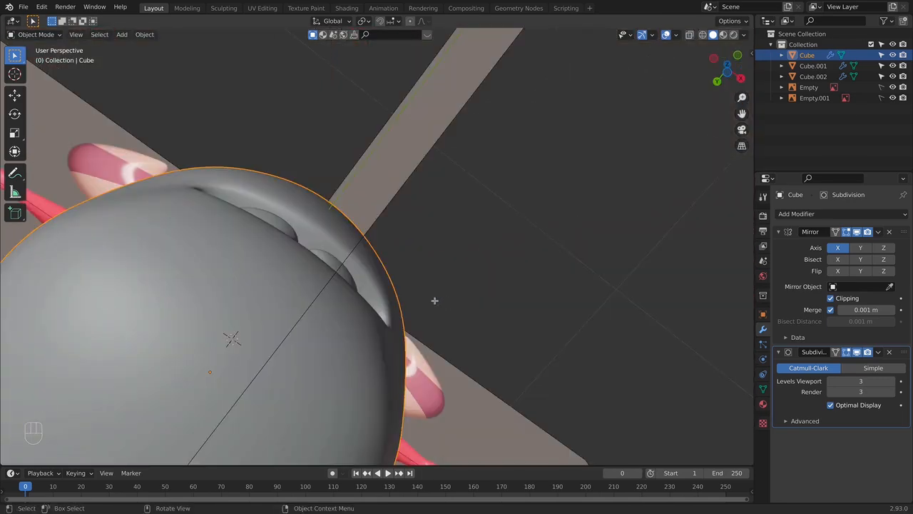
pyautogui.press('Tab')
pyautogui.press('KP_1')
pyautogui.press('Tab')
pyautogui.scroll(-5, 405, 281)
pyautogui.keyDown('shift'); pyautogui.moveTo(499, 190); pyautogui.dragTo(401, 298, button='middle'); pyautogui.keyUp('shift')
# - Scale the body's topmost vertices slightly with proportional editing to match the reference outline, and check the body from several angles
pyautogui.click(334, 282)
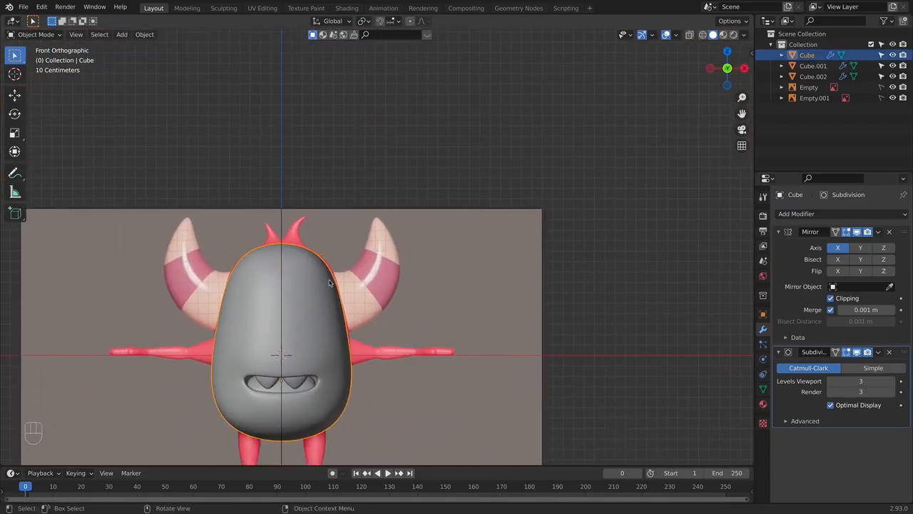
pyautogui.press('Tab')
pyautogui.hotkey('alt', 'z')
pyautogui.moveTo(219, 223); pyautogui.dragTo(346, 259)
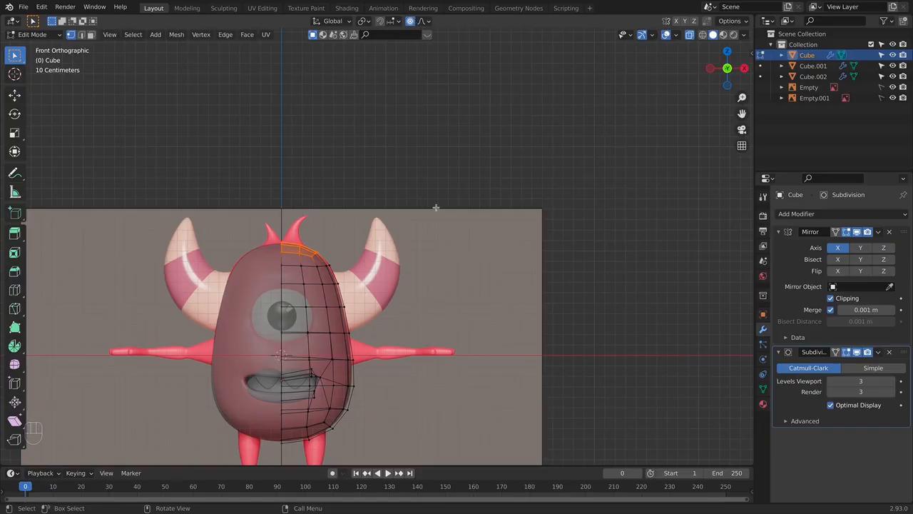
pyautogui.press('s')
pyautogui.click(444, 204)
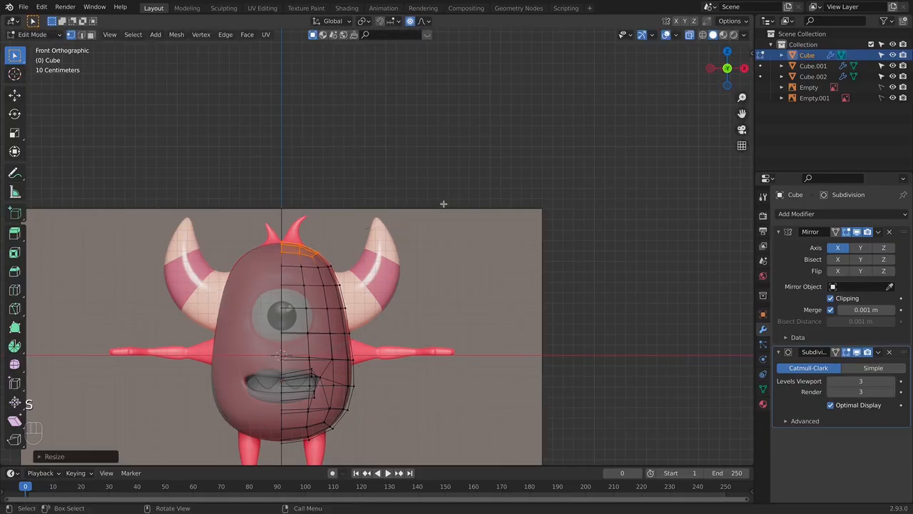
pyautogui.press('Tab')
pyautogui.hotkey('alt', 'z')
pyautogui.moveTo(353, 284); pyautogui.dragTo(335, 271, button='middle')
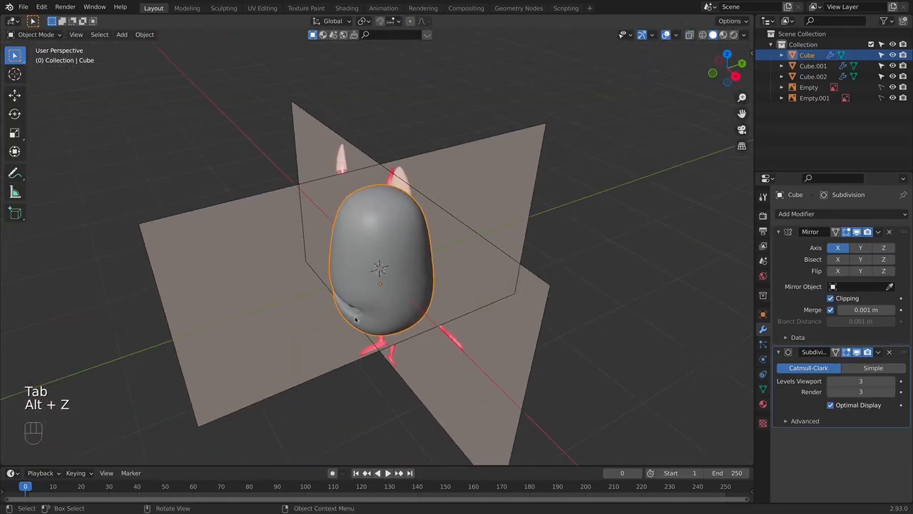
pyautogui.press('KP_1')
pyautogui.keyDown('shift'); pyautogui.moveTo(372, 324); pyautogui.dragTo(369, 311, button='middle'); pyautogui.keyUp('shift')
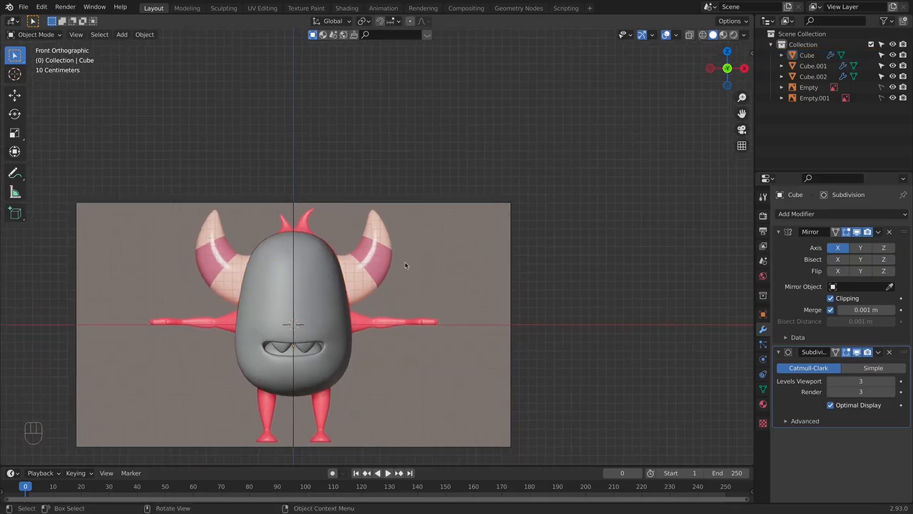
# - Add a cube, scale it down and place it at the base of the reference horn beside the body's positive X side
pyautogui.hotkey('shift', 'a')
pyautogui.moveTo(405, 265)
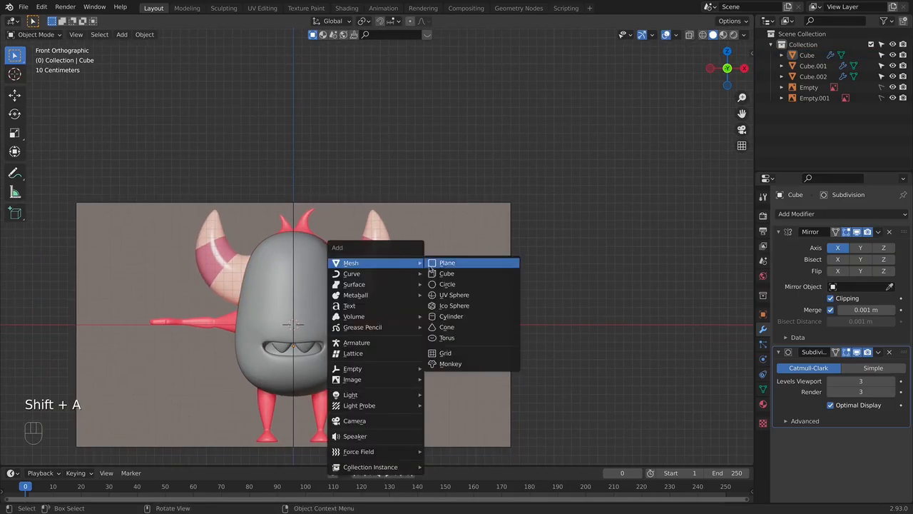
pyautogui.click(457, 274)
pyautogui.press('s')
pyautogui.click(373, 320)
pyautogui.press('g')
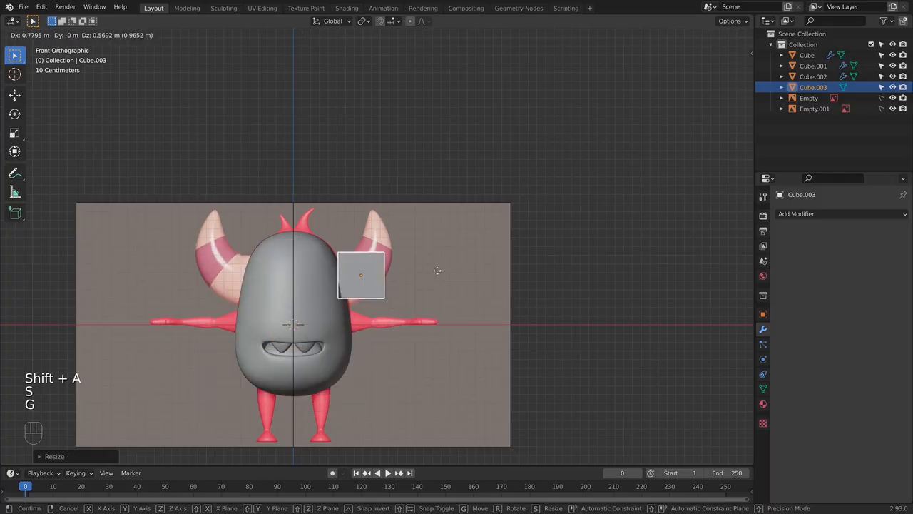
pyautogui.click(421, 284)
pyautogui.press('s')
pyautogui.click(435, 282)
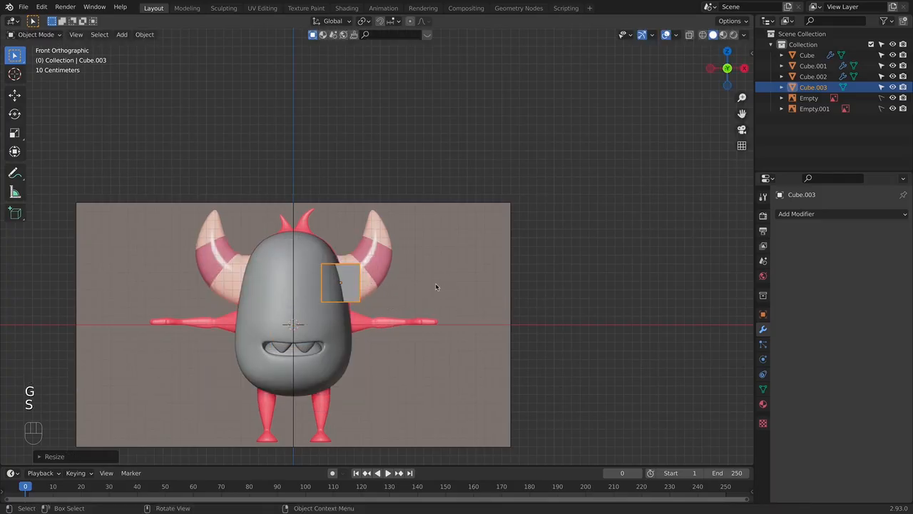
# - Rotate the horn cube to match the horn base's tilt and reposition it against the body's side
pyautogui.press('g')
pyautogui.click(476, 265)
pyautogui.press('r')
pyautogui.click(438, 223)
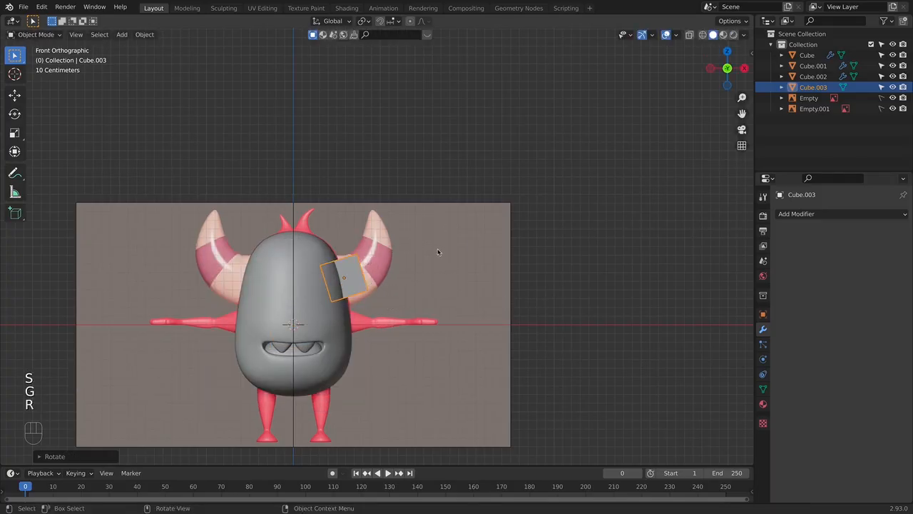
pyautogui.press('g')
pyautogui.click(433, 254)
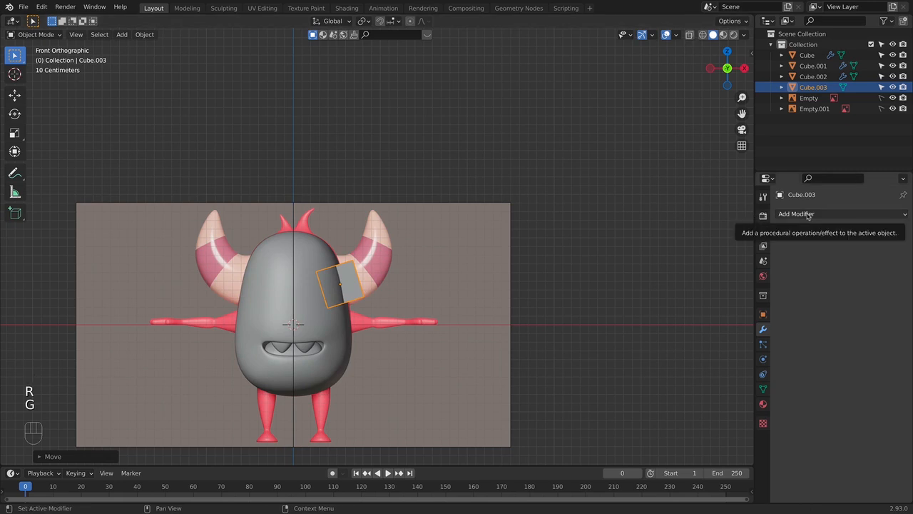
# - Add a Subdivision Surface modifier to the horn cube with viewport and render levels set to 3
pyautogui.click(809, 214)
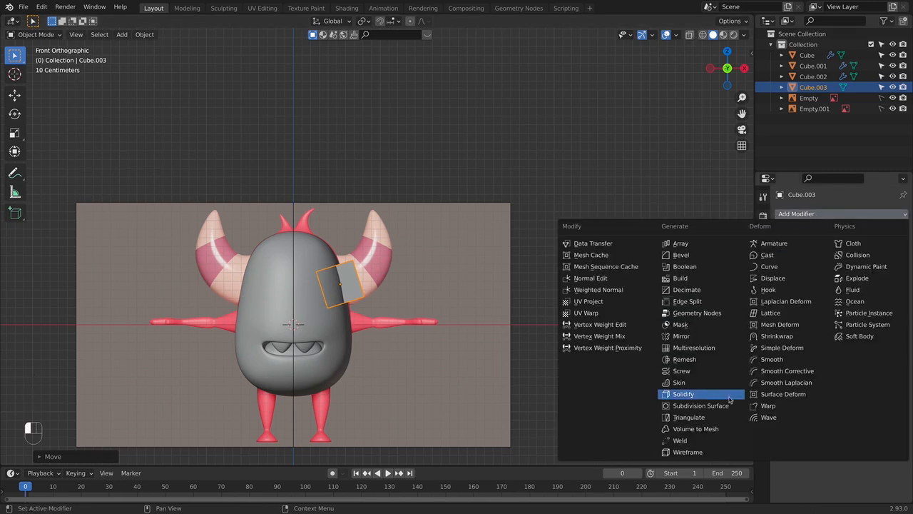
pyautogui.click(701, 406)
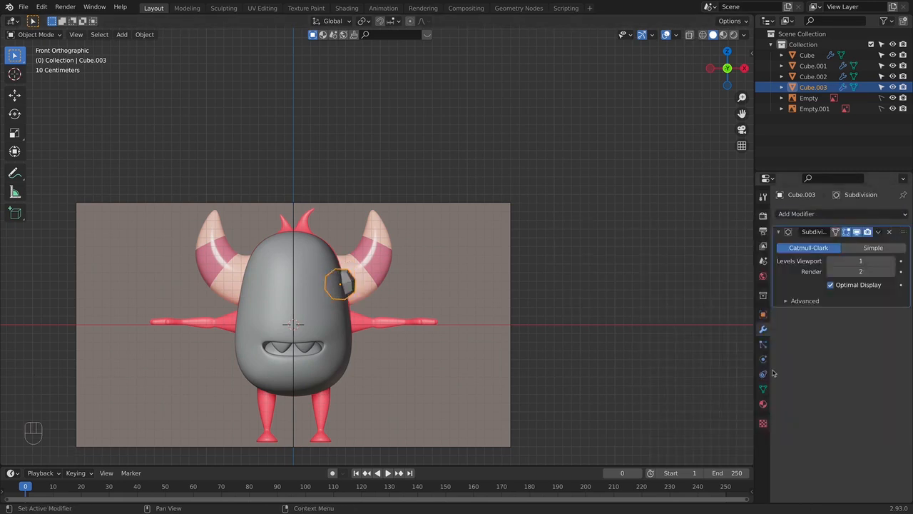
pyautogui.click(894, 263)
pyautogui.click(893, 273)
pyautogui.click(893, 262)
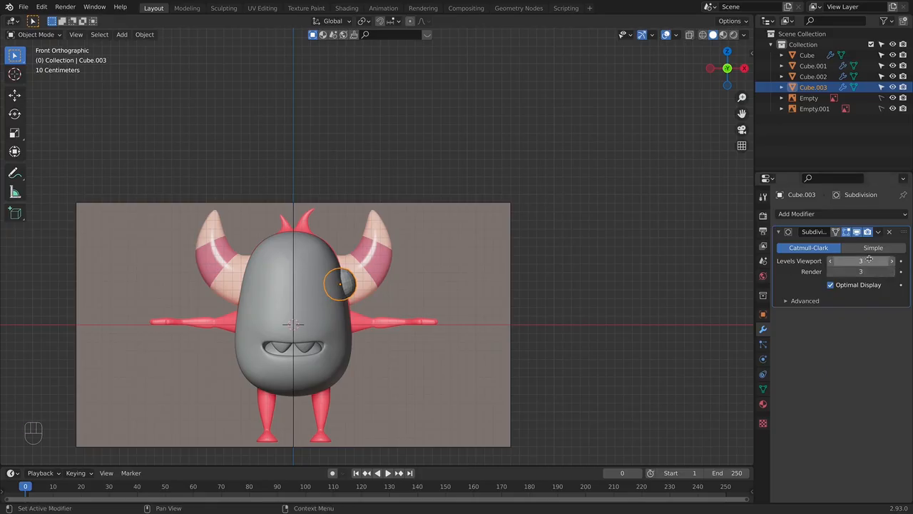
# - Move the horn cube's inner upper corner up and its inner lower corner down in see-through Edit Mode to widen the base
pyautogui.scroll(4, 360, 311)
pyautogui.press('Tab')
pyautogui.hotkey('alt', 'z')
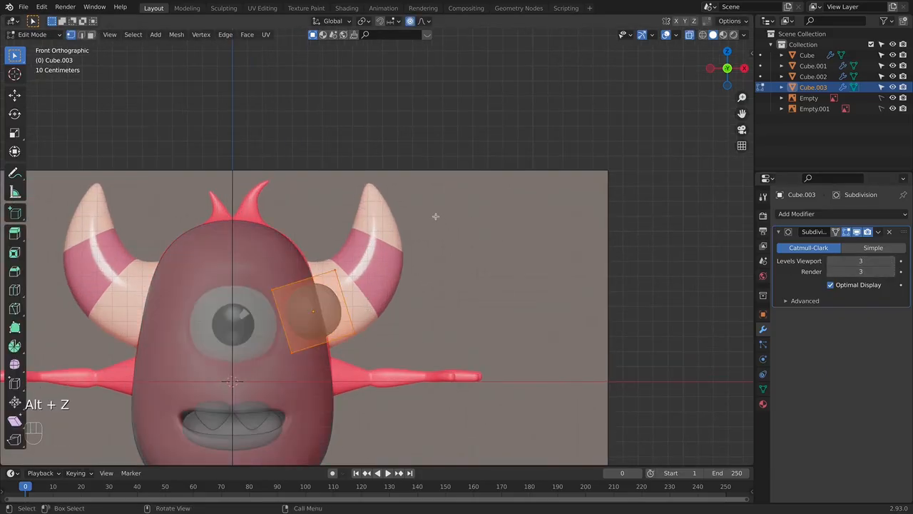
pyautogui.keyDown('shift'); pyautogui.moveTo(435, 216); pyautogui.dragTo(473, 188, button='middle'); pyautogui.keyUp('shift')
pyautogui.click(342, 297)
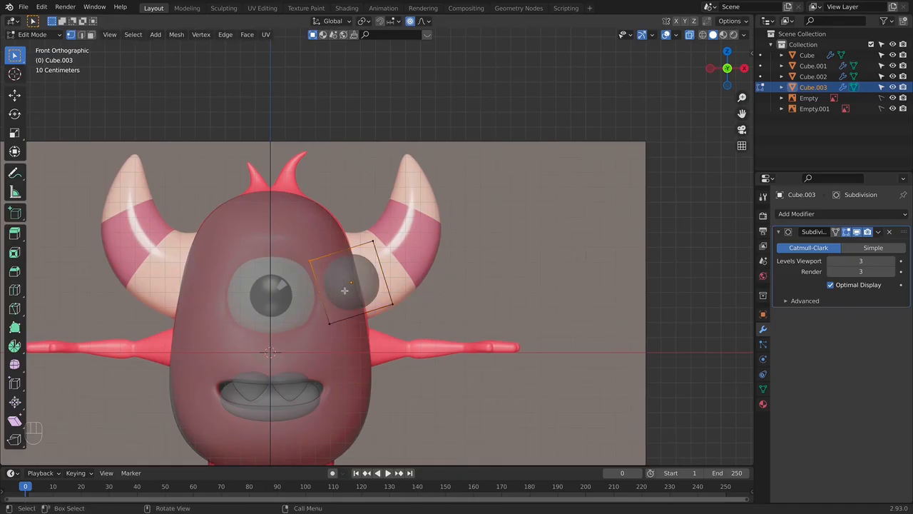
pyautogui.press('g')
pyautogui.rightClick(346, 265)
pyautogui.press('g')
pyautogui.click(362, 251)
pyautogui.moveTo(304, 316); pyautogui.dragTo(350, 348)
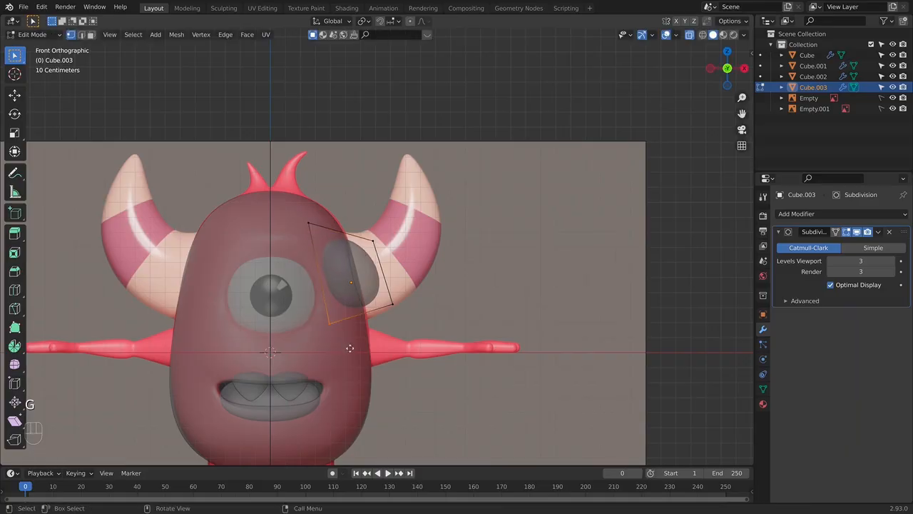
pyautogui.press('g')
pyautogui.click(362, 369)
# - Move the horn cube's outer corners inward to fit the reference horn's base and readjust the inner lower corner
pyautogui.click(374, 241)
pyautogui.press('g')
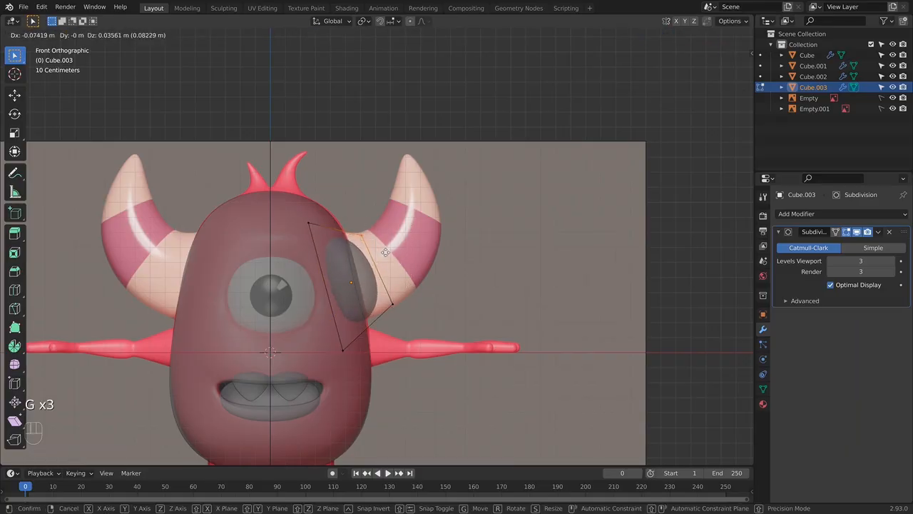
pyautogui.click(382, 251)
pyautogui.click(392, 305)
pyautogui.press('g')
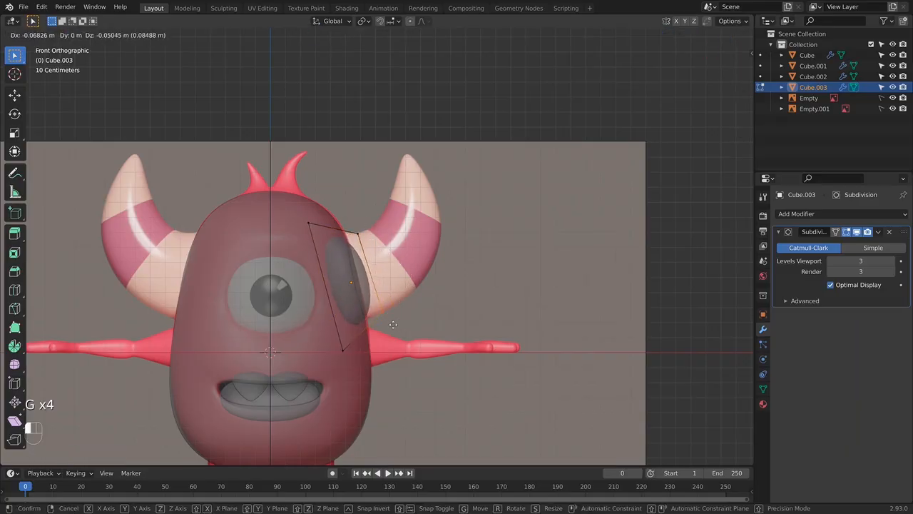
pyautogui.click(386, 330)
pyautogui.click(343, 350)
pyautogui.press('g')
pyautogui.click(384, 314)
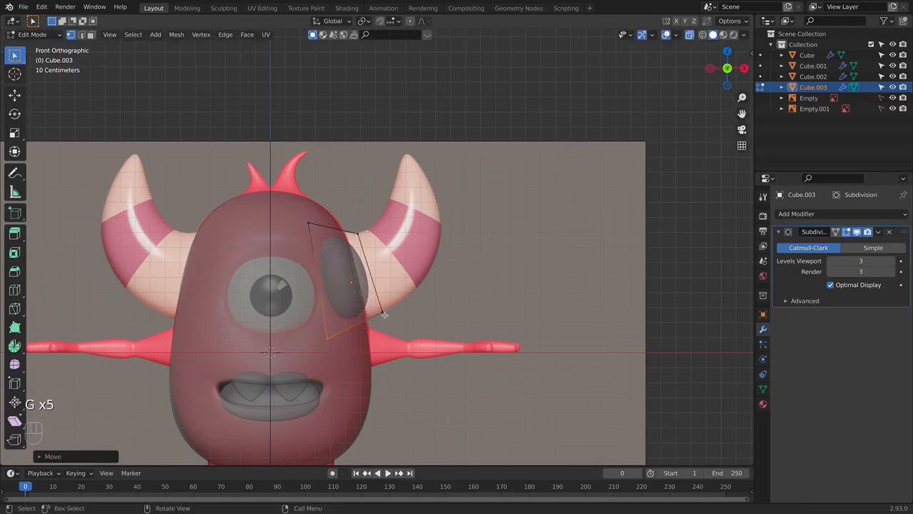
# - Extrude the horn cube's outer face, then move and rotate the new end to follow the reference horn's upward bend
pyautogui.click(360, 232)
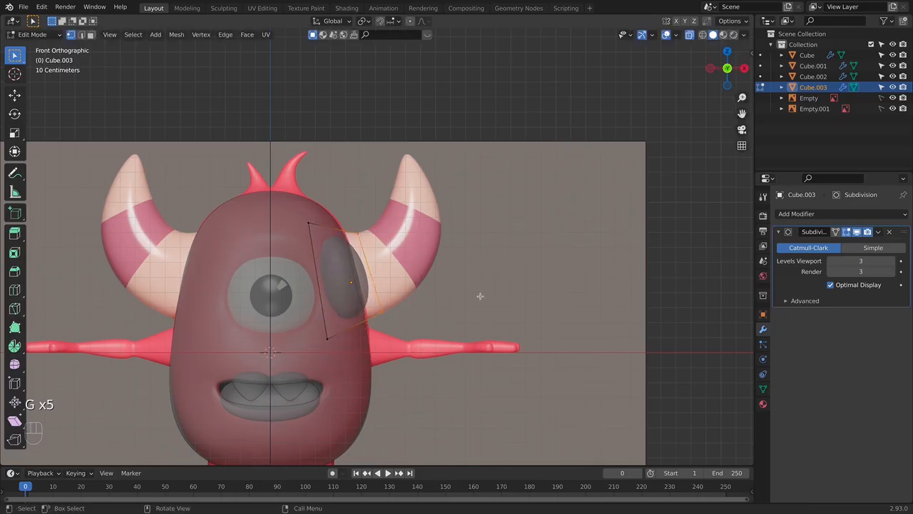
pyautogui.press('e')
pyautogui.click(534, 257)
pyautogui.press('g')
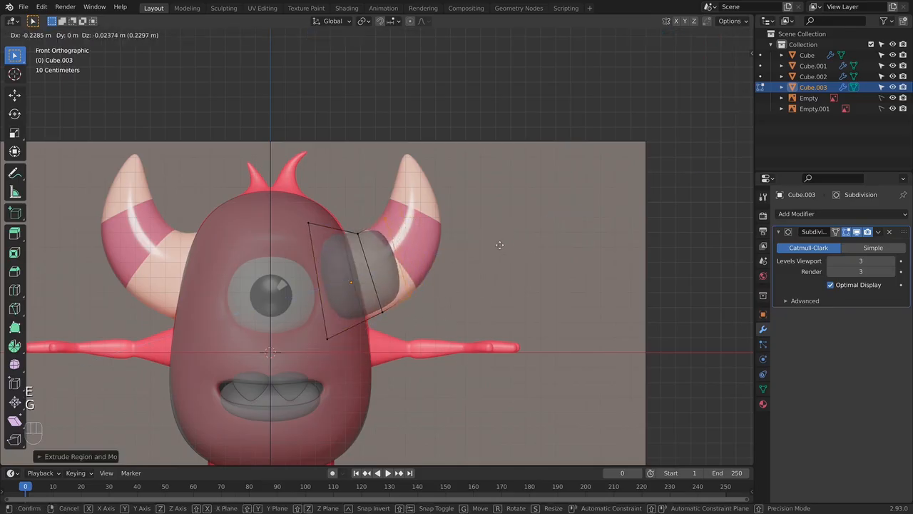
pyautogui.click(509, 233)
pyautogui.press('r')
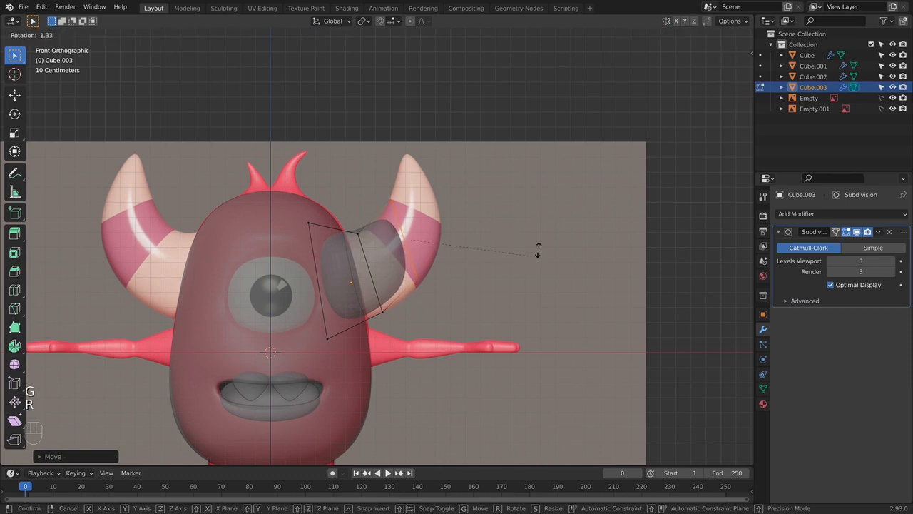
pyautogui.click(529, 159)
pyautogui.press('g')
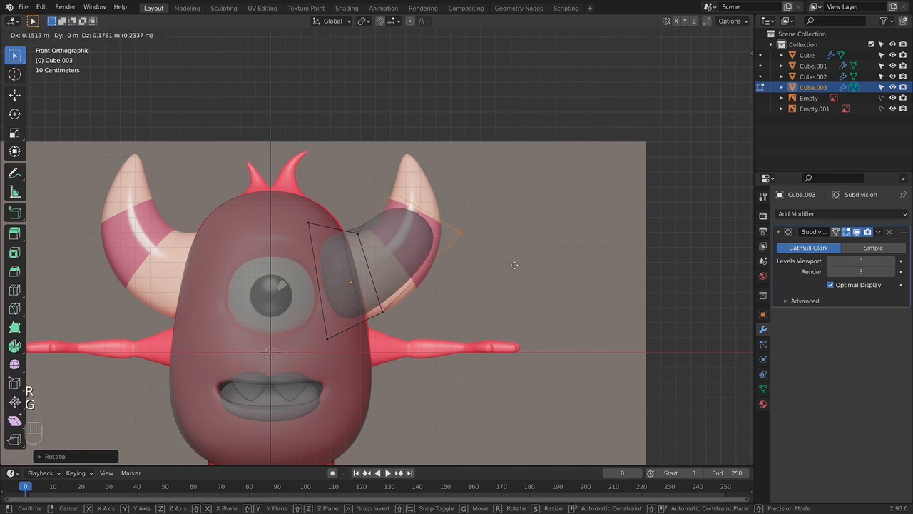
pyautogui.click(509, 270)
# - Extrude a further section from the horn's end and move it over the reference horn's tip
pyautogui.press('e')
pyautogui.click(561, 193)
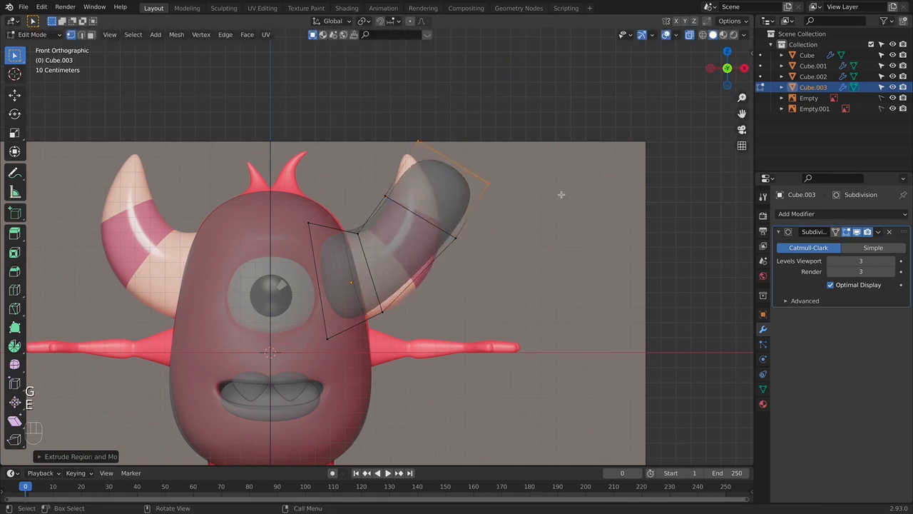
pyautogui.press('g')
pyautogui.click(520, 182)
# - Rotate the horn's middle edge loop to line up with the upper border of the reference's pink stripe
pyautogui.moveTo(362, 188); pyautogui.dragTo(533, 259)
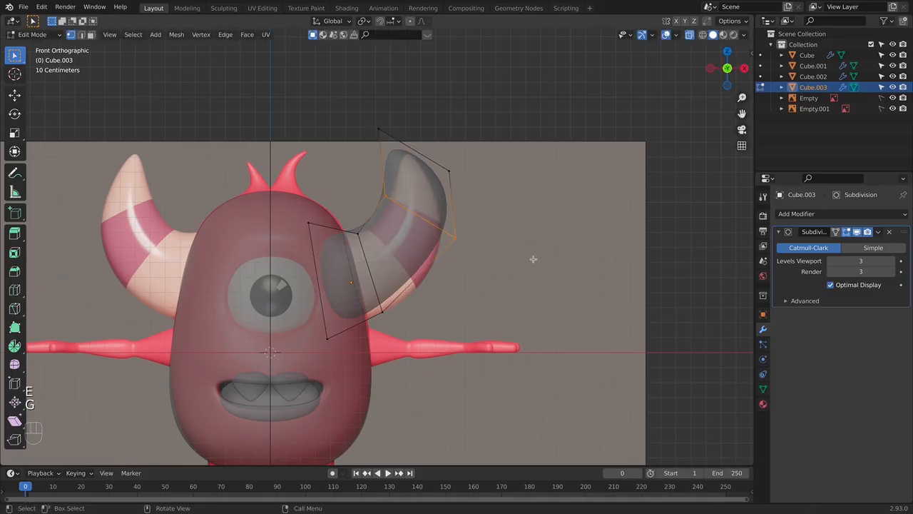
pyautogui.press('s')
pyautogui.rightClick(535, 240)
pyautogui.press('r')
pyautogui.click(538, 240)
# - Scale the horn's end face down almost to a point and place it on the reference tip
pyautogui.moveTo(332, 107); pyautogui.dragTo(516, 191)
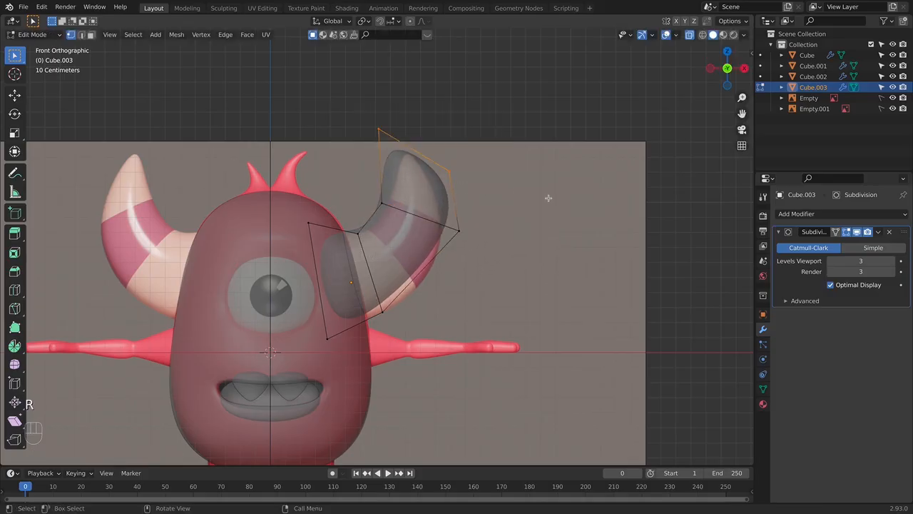
pyautogui.press('s')
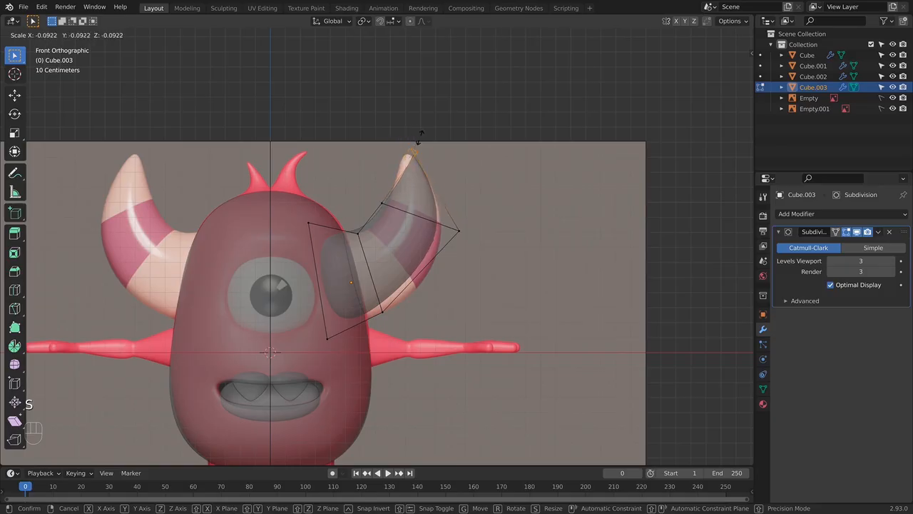
pyautogui.click(458, 160)
pyautogui.press('g')
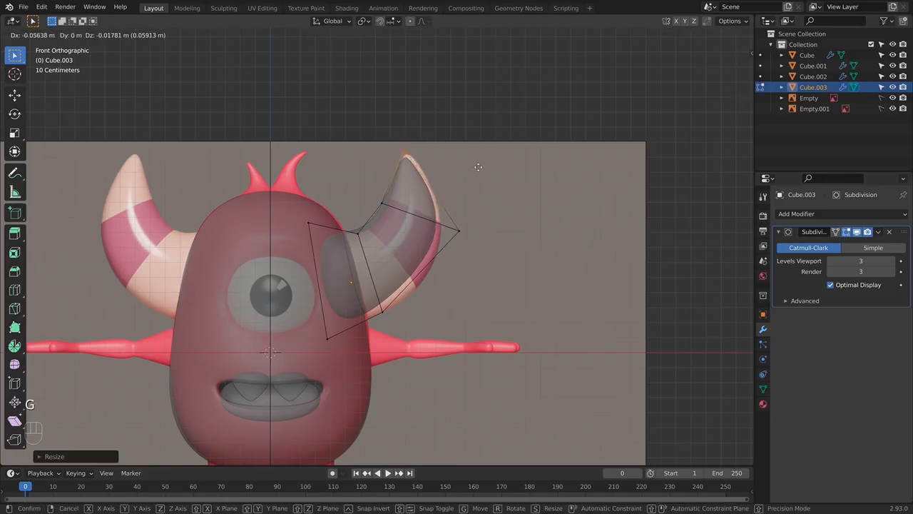
# - Shift the outer and inner corners of the upper bend loop outward to fit the reference horn's outline
pyautogui.press('g')
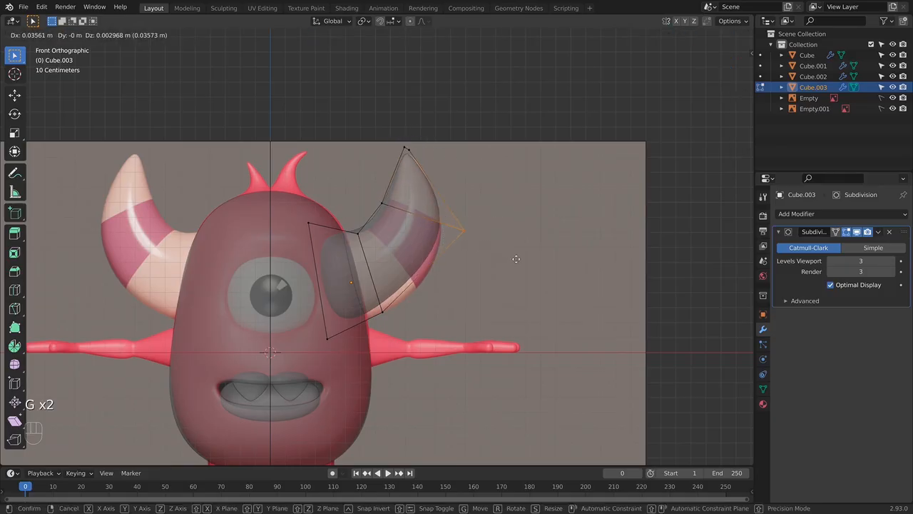
pyautogui.click(516, 259)
pyautogui.moveTo(365, 187); pyautogui.dragTo(407, 215)
pyautogui.press('g')
pyautogui.click(415, 209)
# - Rotate the horn's narrow tip and nudge it into line with the reference tip
pyautogui.moveTo(401, 143); pyautogui.dragTo(467, 166)
pyautogui.press('r')
pyautogui.click(461, 127)
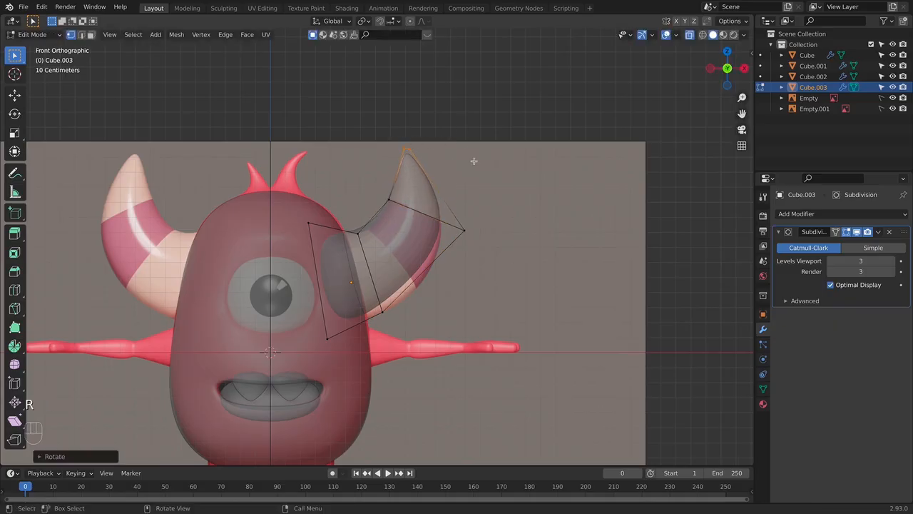
pyautogui.press('g')
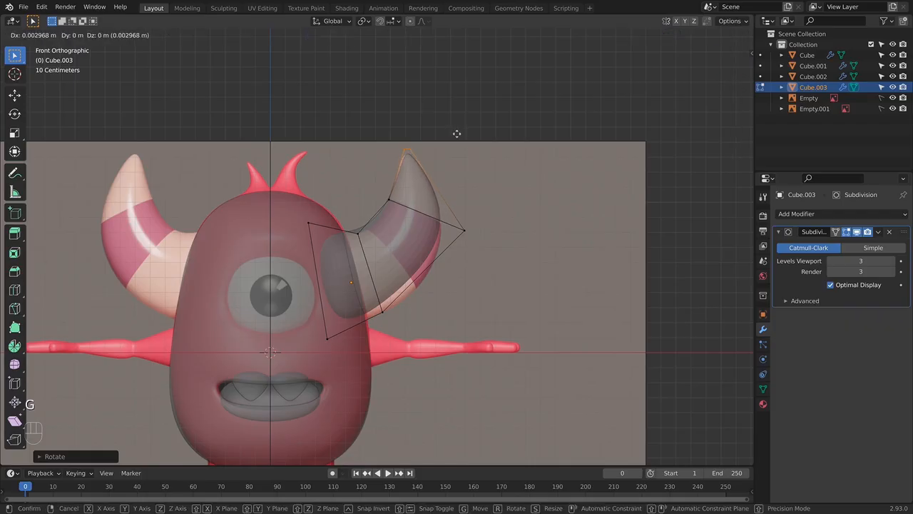
pyautogui.click(456, 133)
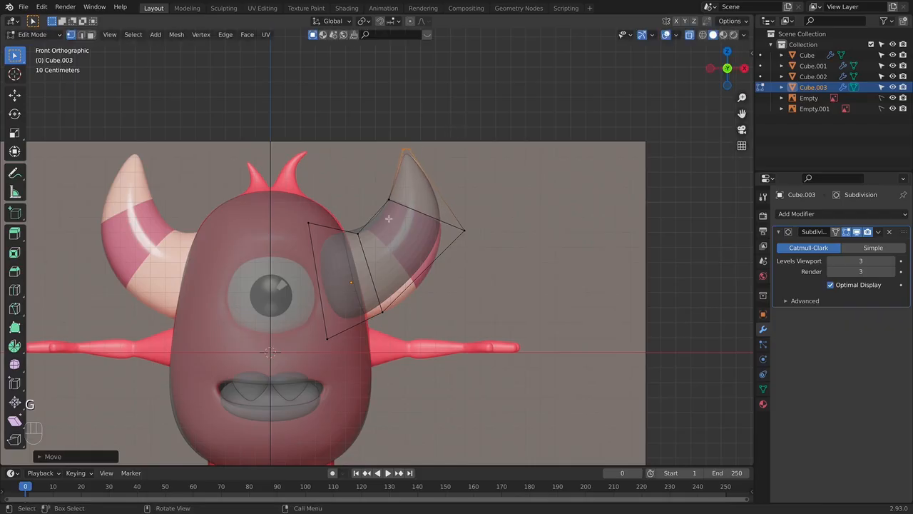
# - Move the lower bend loop's inner and outer corners so the loop follows the lower border of the pink stripe
pyautogui.click(349, 227)
pyautogui.press('g')
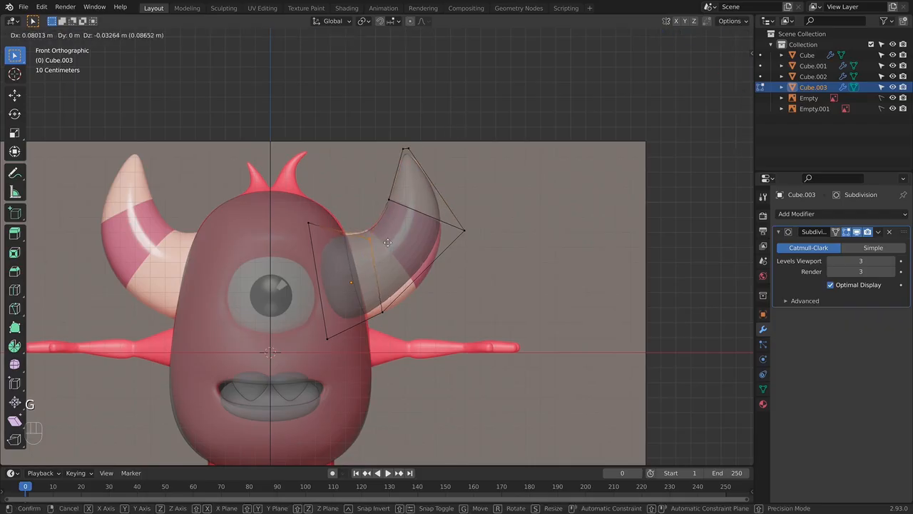
pyautogui.press('g')
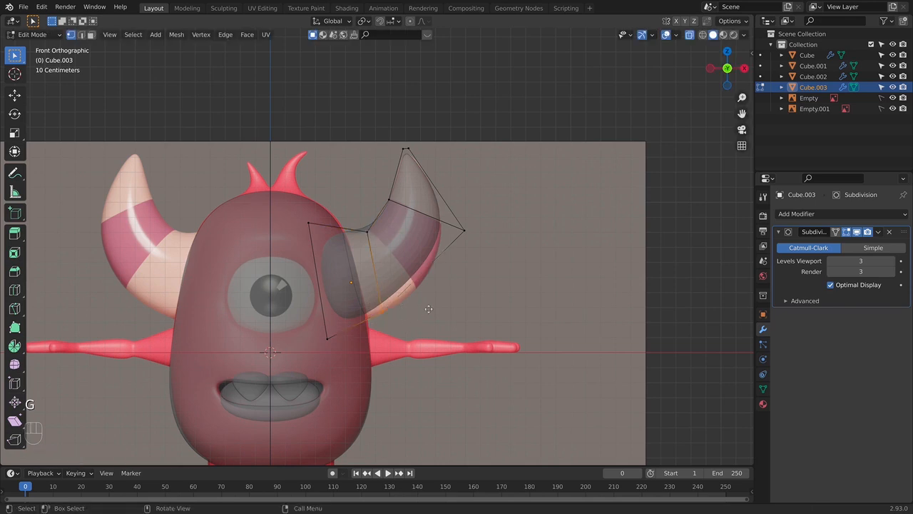
pyautogui.click(447, 294)
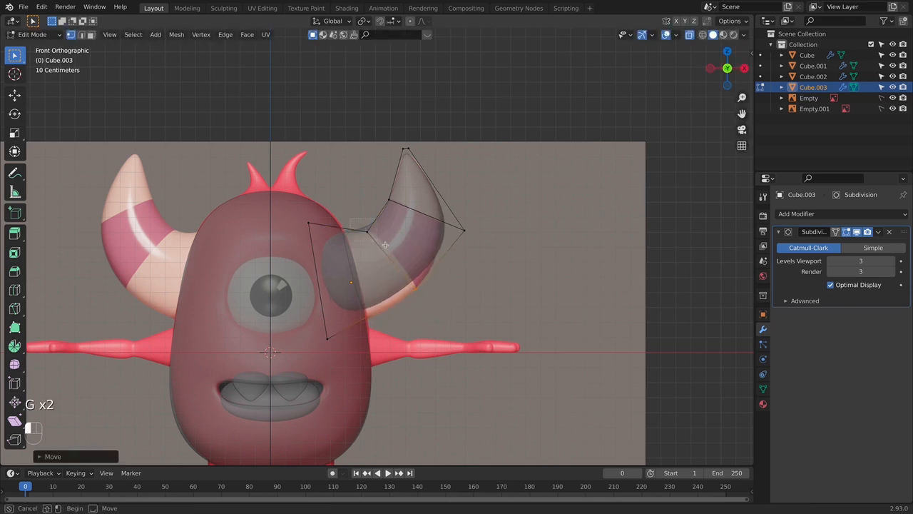
pyautogui.press('g')
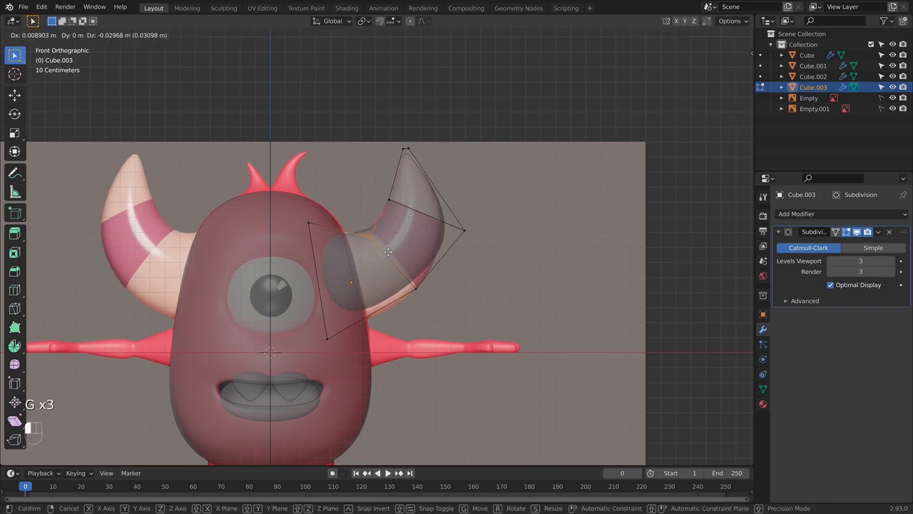
pyautogui.click(421, 297)
pyautogui.press('g')
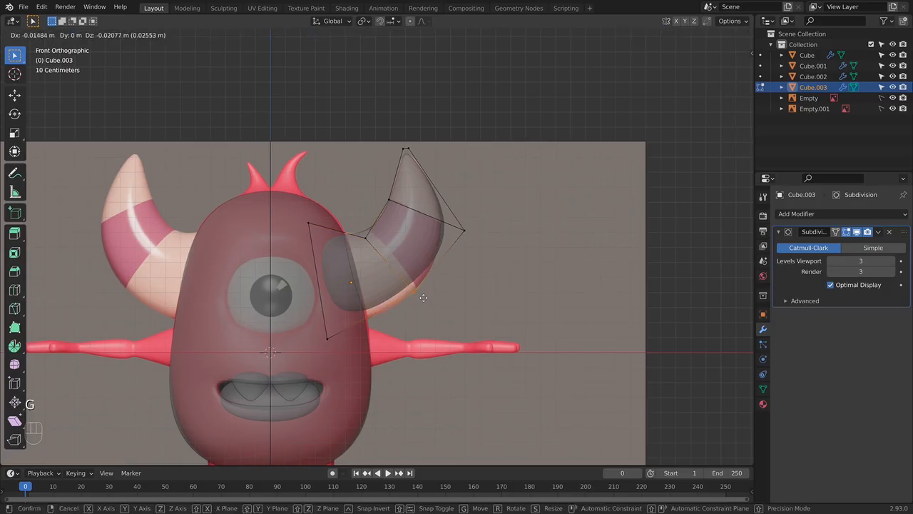
pyautogui.click(422, 297)
# - Move the base's lower corner down and outward, and push the lower bend's outer corner onto the reference outline
pyautogui.click(329, 338)
pyautogui.press('g')
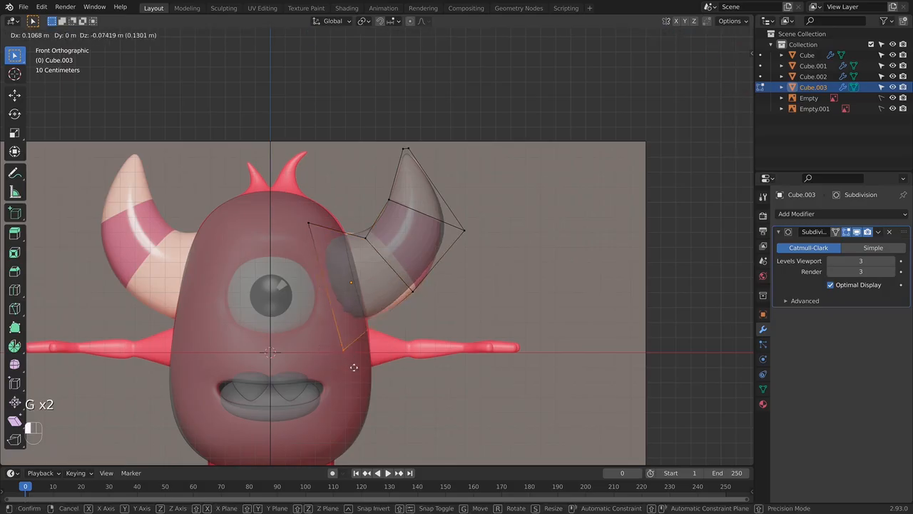
pyautogui.click(358, 362)
pyautogui.click(413, 291)
pyautogui.press('g')
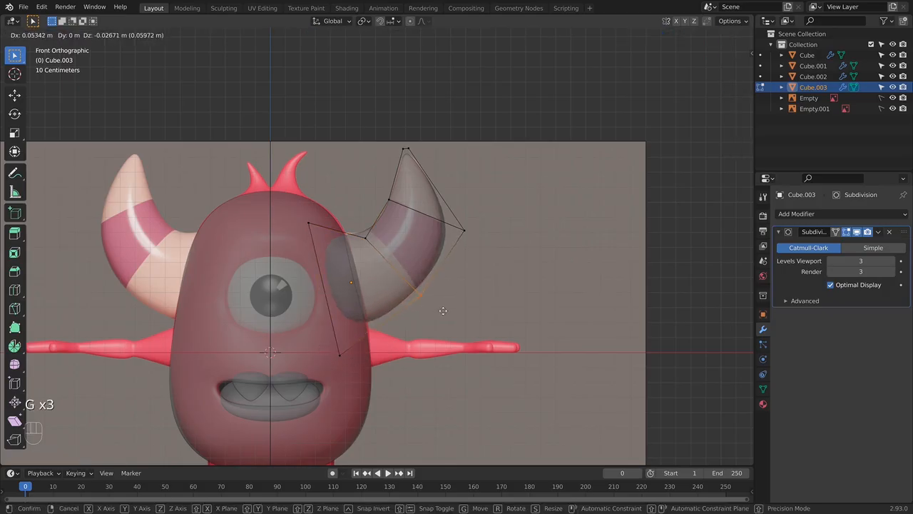
pyautogui.click(443, 311)
# - Pull the upper bend's outer corner inward and fine-tune both outer bend corners against the reference horn's outer curve
pyautogui.click(463, 231)
pyautogui.press('g')
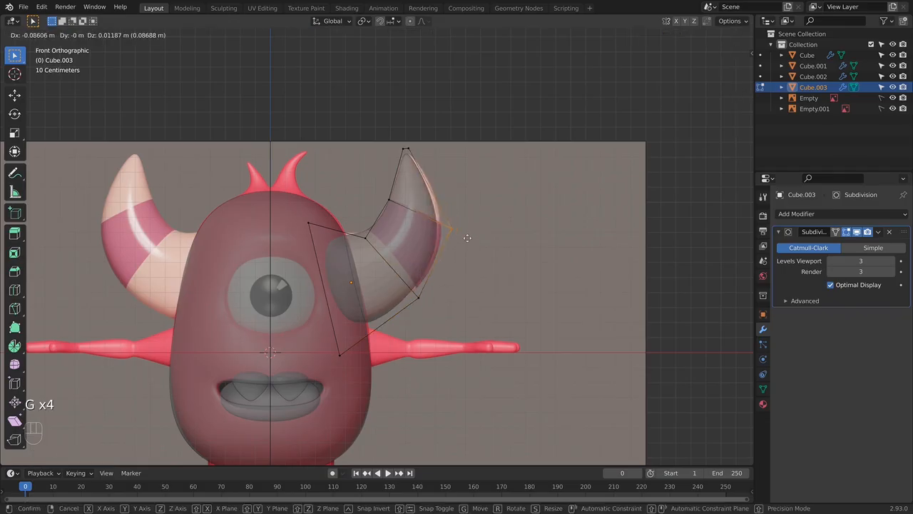
pyautogui.click(467, 236)
pyautogui.click(446, 305)
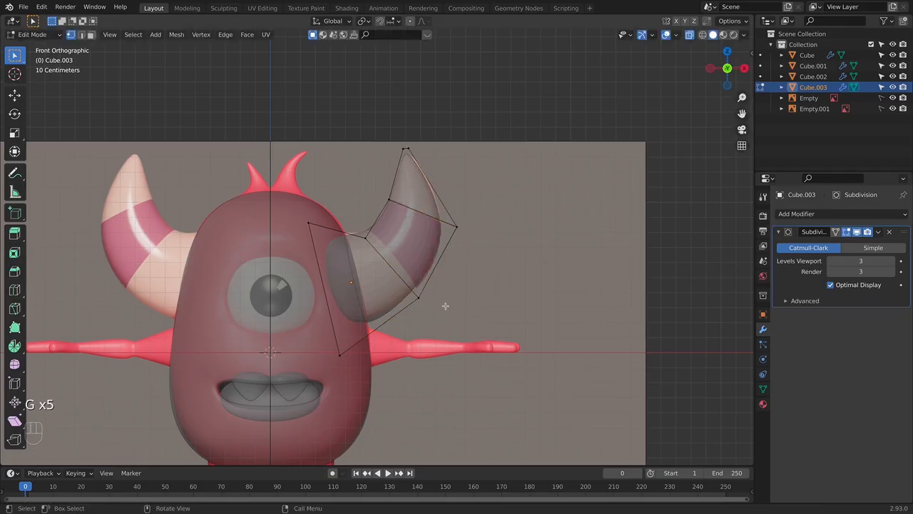
pyautogui.press('g')
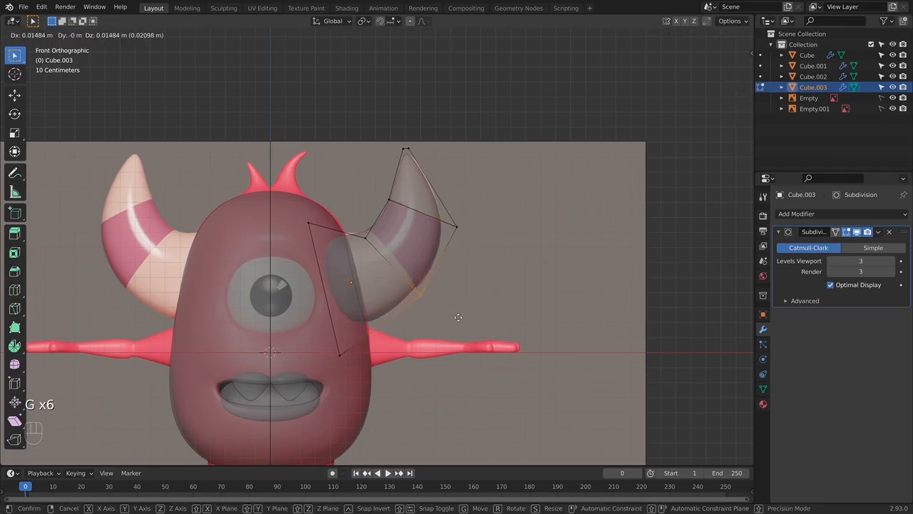
pyautogui.click(460, 318)
pyautogui.moveTo(446, 218); pyautogui.dragTo(485, 242)
pyautogui.press('g')
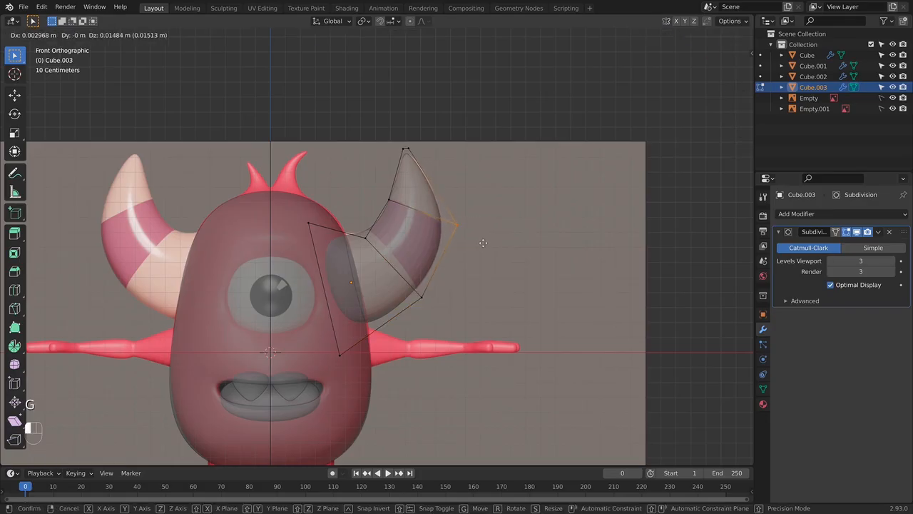
pyautogui.click(484, 242)
# - Nudge the horn's tip onto the reference and move the base's upper inner corner up and further into the body
pyautogui.moveTo(374, 122); pyautogui.dragTo(456, 161)
pyautogui.press('g')
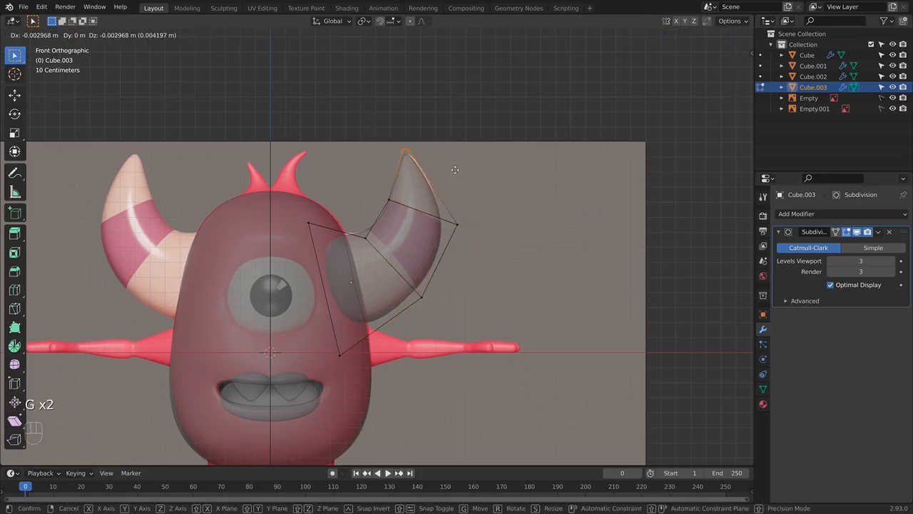
pyautogui.click(455, 170)
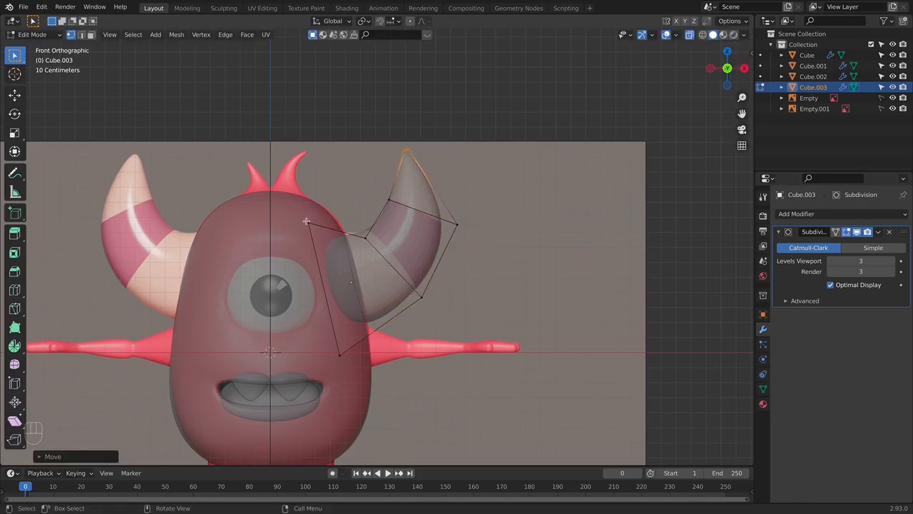
pyautogui.moveTo(293, 212); pyautogui.dragTo(345, 248)
pyautogui.press('g')
pyautogui.click(341, 242)
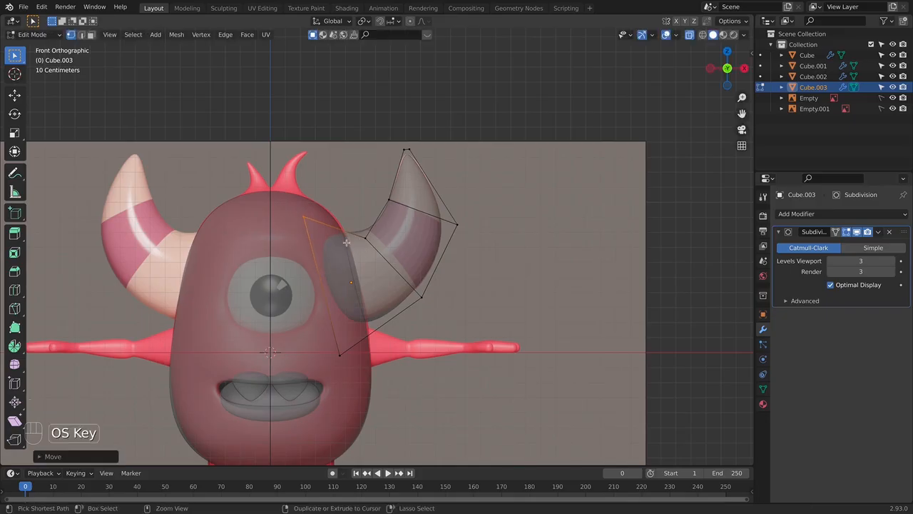
# - Add a loop cut around the horn's base section and slide it close to the end inside the body
pyautogui.press('super+r')
pyautogui.click(335, 240)
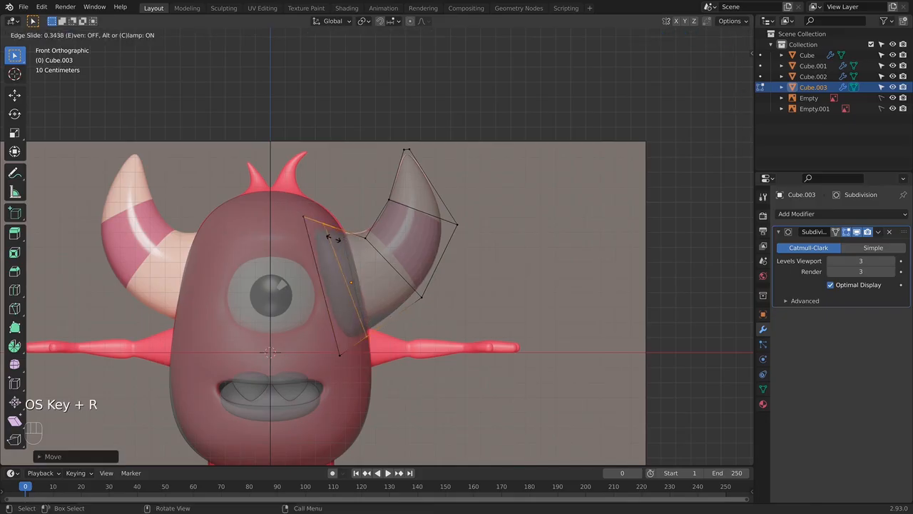
pyautogui.click(327, 238)
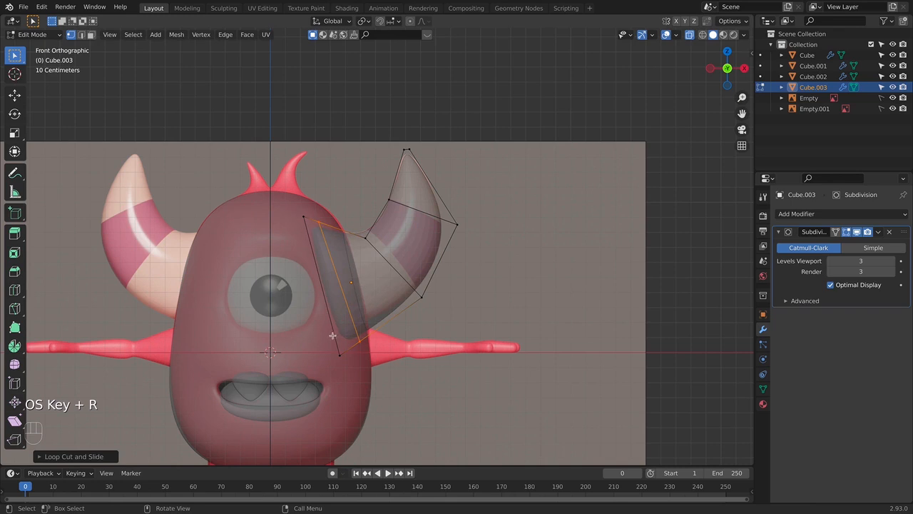
pyautogui.press('Tab')
pyautogui.press('Tab')
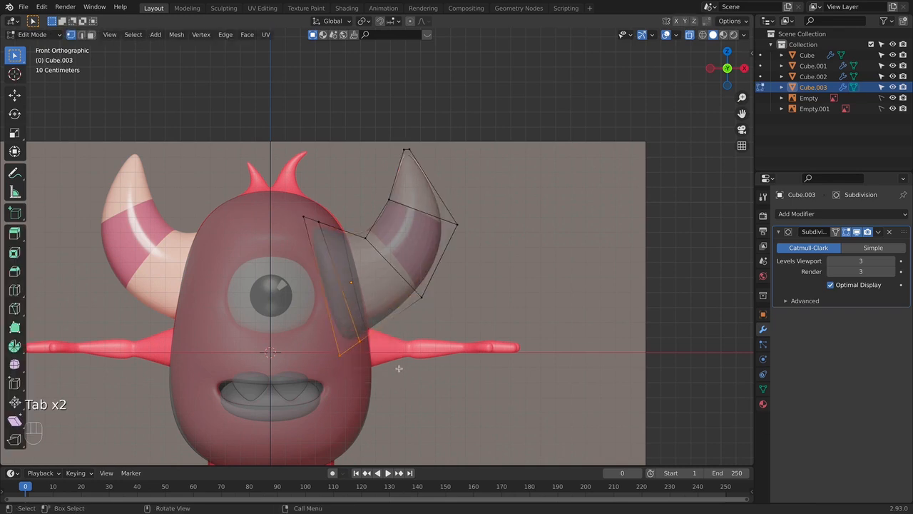
# - Raise the two lower base corners and readjust the lower bend's outer corner to fit the horn's underside
pyautogui.press('g')
pyautogui.click(394, 358)
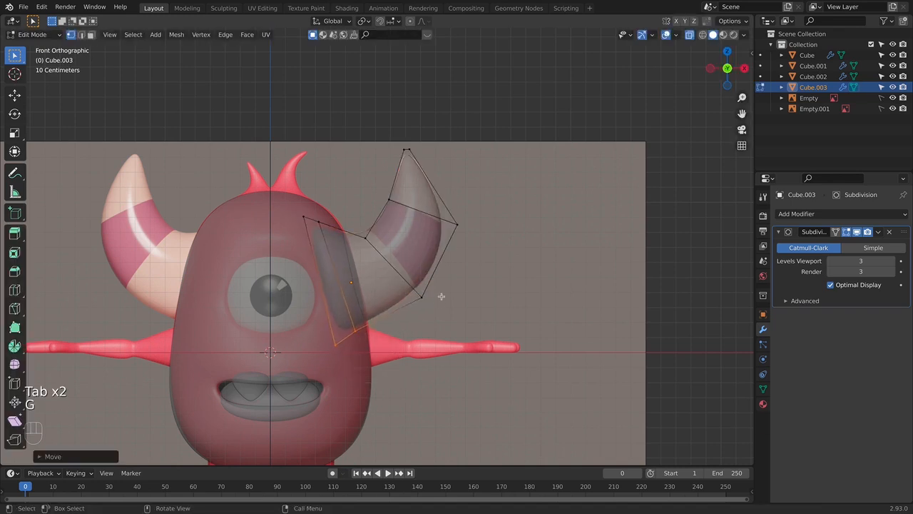
pyautogui.moveTo(409, 284); pyautogui.dragTo(434, 308)
pyautogui.press('g')
pyautogui.click(436, 310)
pyautogui.click(336, 343)
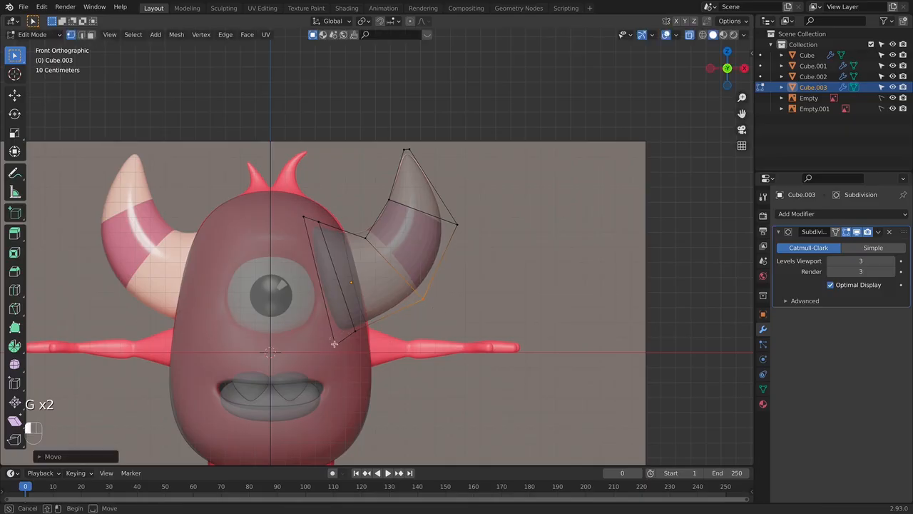
pyautogui.press('g')
pyautogui.click(359, 332)
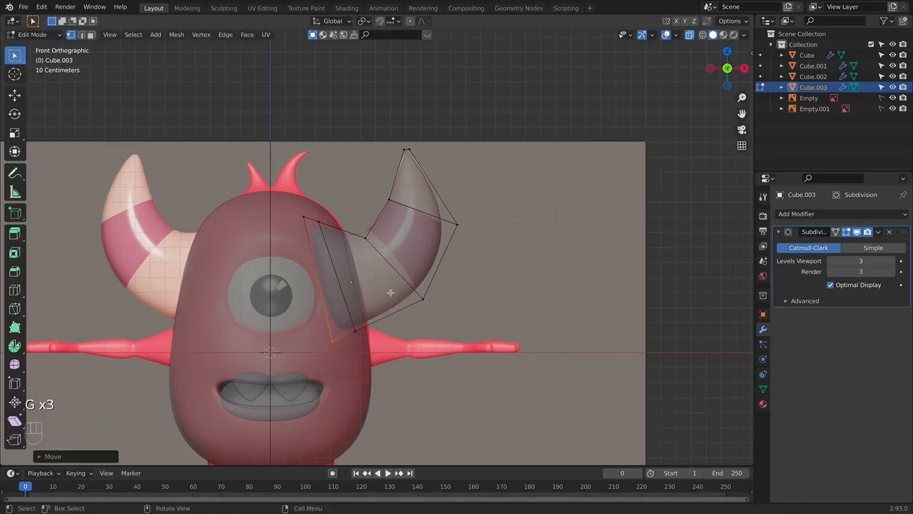
# - Return to Object Mode and compare the horn with the reference image in see-through right side view
pyautogui.press('Tab')
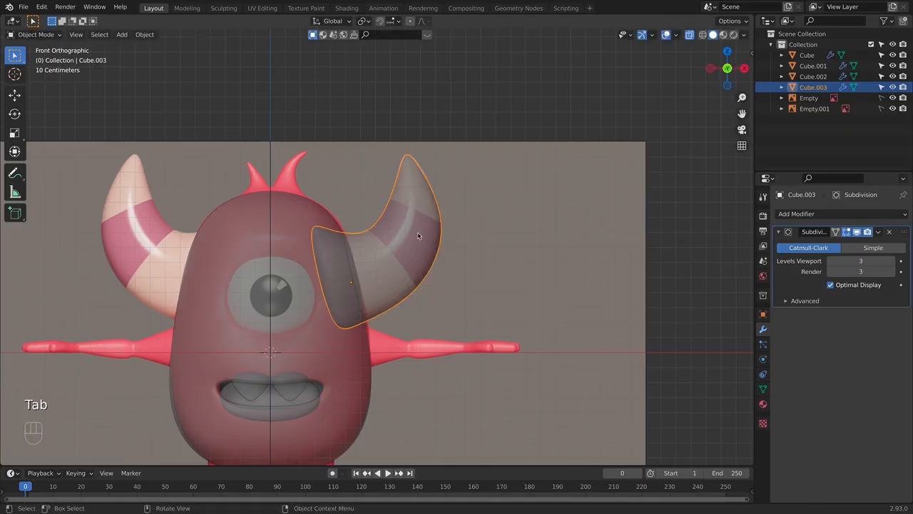
pyautogui.press('KP_3')
pyautogui.hotkey('alt', 'z')
pyautogui.hotkey('alt', 'z')
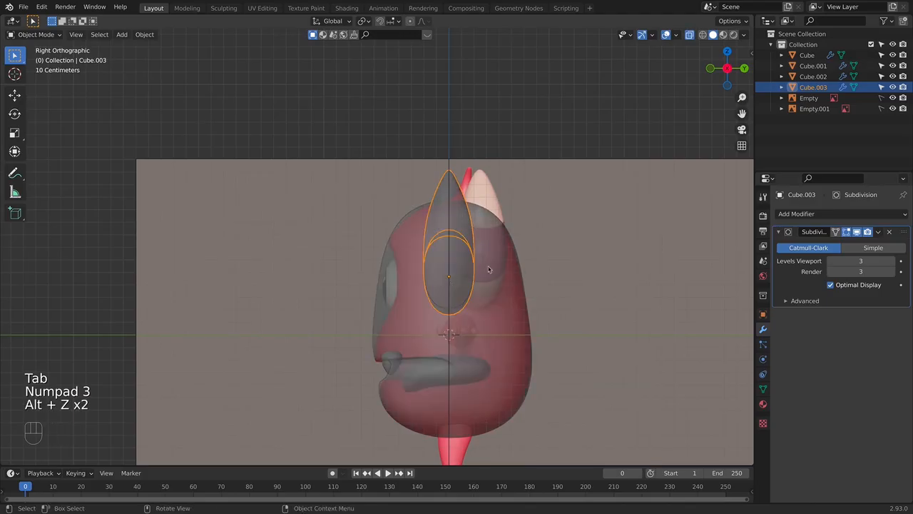
# - Widen the horn along Y and move it back along Y towards the side reference horn
pyautogui.press('s')
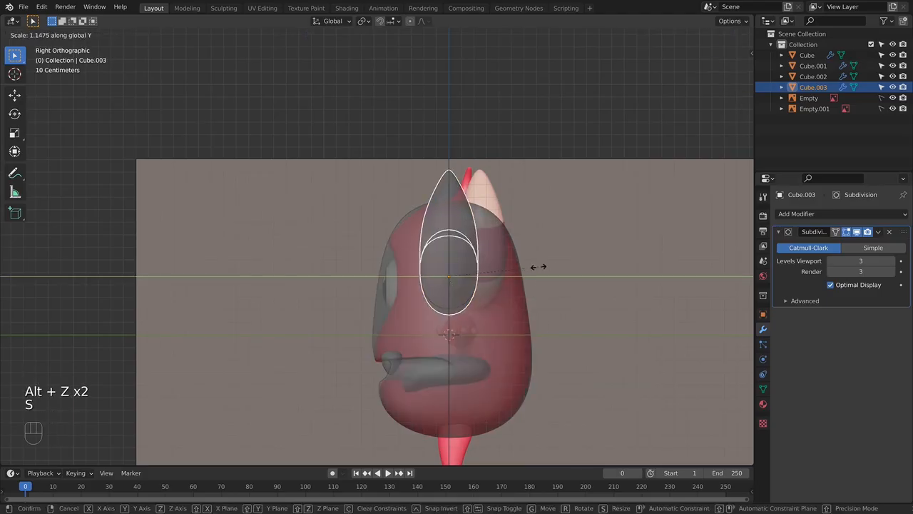
pyautogui.click(547, 267)
pyautogui.press('g')
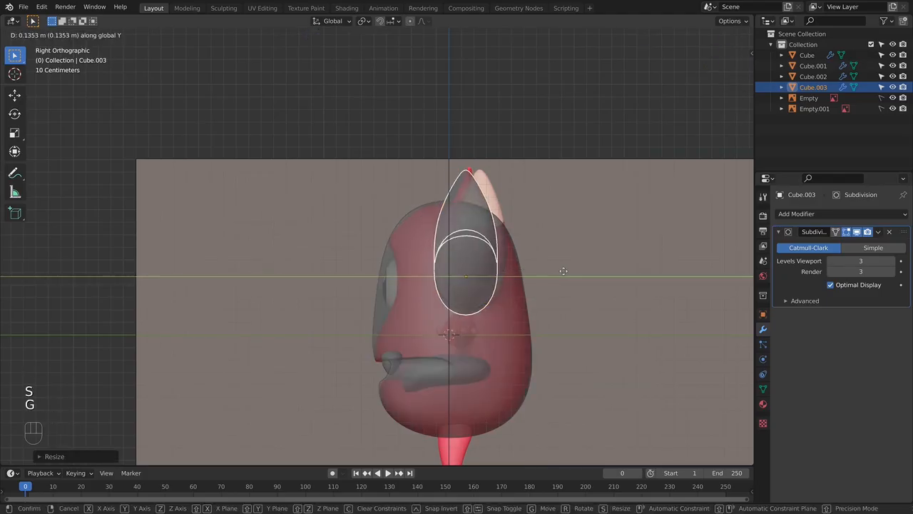
pyautogui.click(576, 272)
pyautogui.moveTo(564, 277); pyautogui.dragTo(540, 318, button='middle')
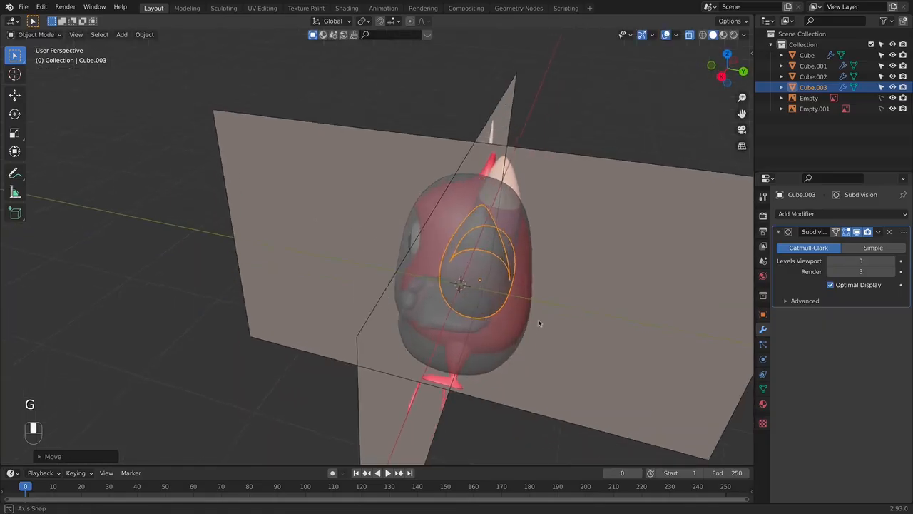
pyautogui.press('s')
pyautogui.press('y')
pyautogui.click(542, 313)
# - Rotate the horn in top view so its tip angles backward, and reposition it over the front reference horn
pyautogui.press('KP_7')
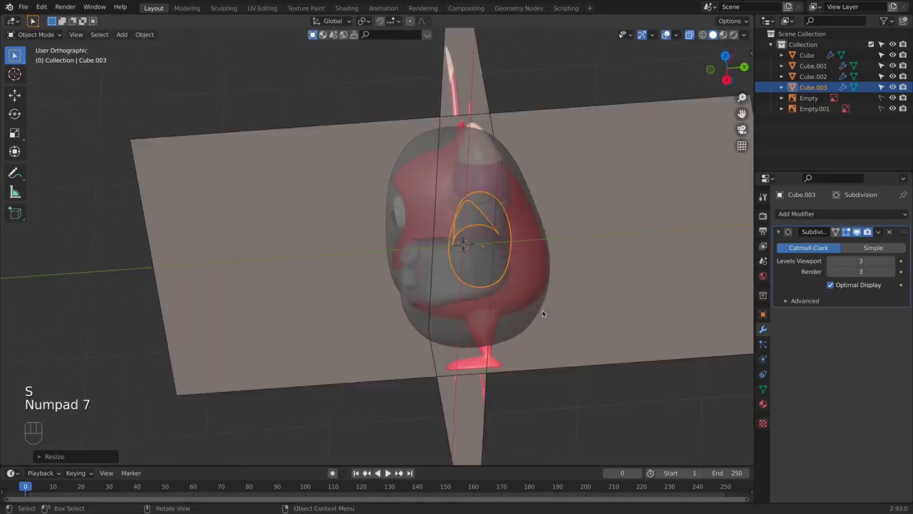
pyautogui.press('r')
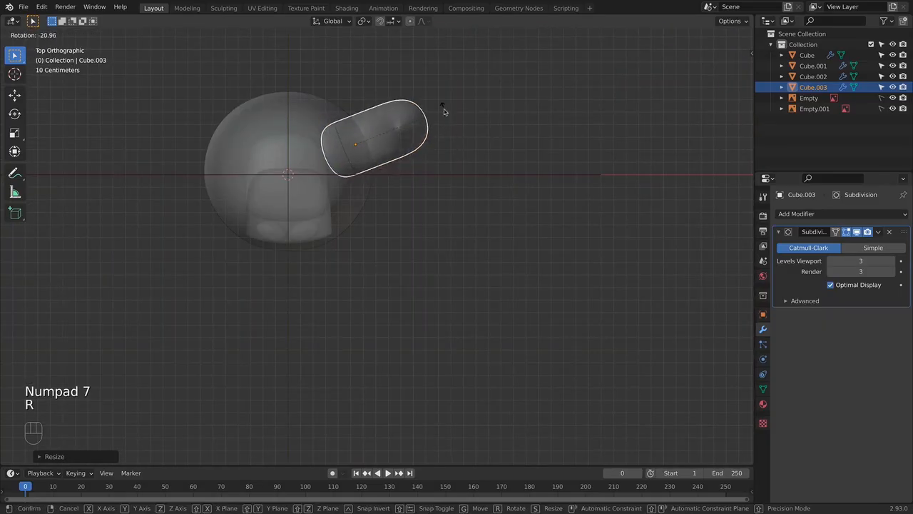
pyautogui.click(457, 136)
pyautogui.press('KP_1')
pyautogui.press('g')
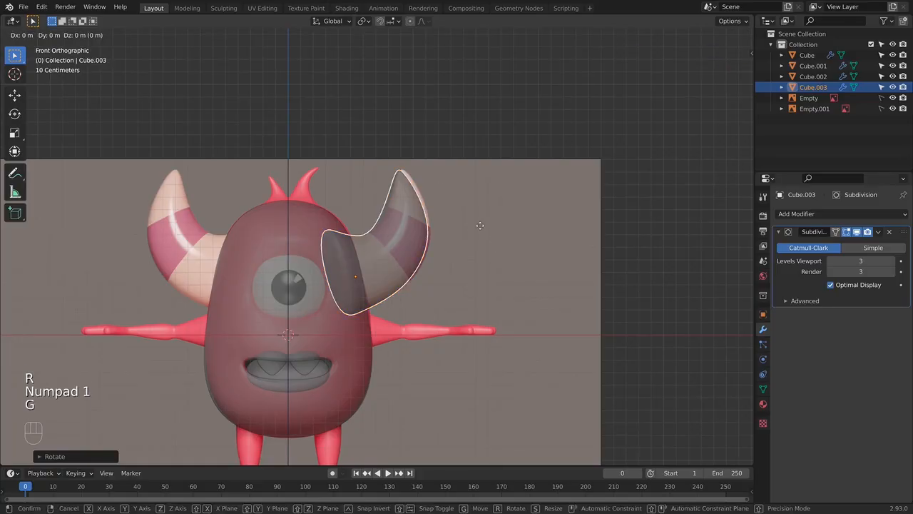
pyautogui.click(484, 228)
# - Rotate the horn about 10 degrees around Z and shift it about 0.06 m forward along Y to match the side reference
pyautogui.press('KP_3')
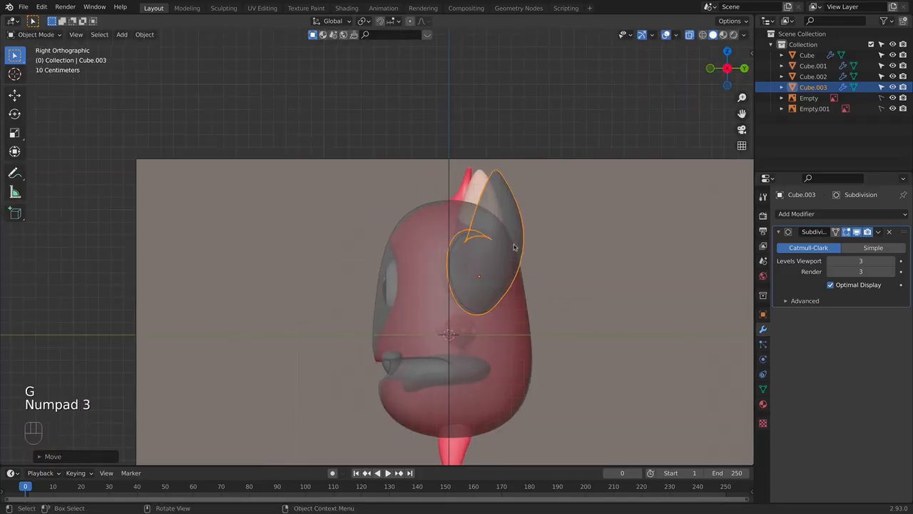
pyautogui.hotkey('alt', 'z')
pyautogui.hotkey('alt', 'z')
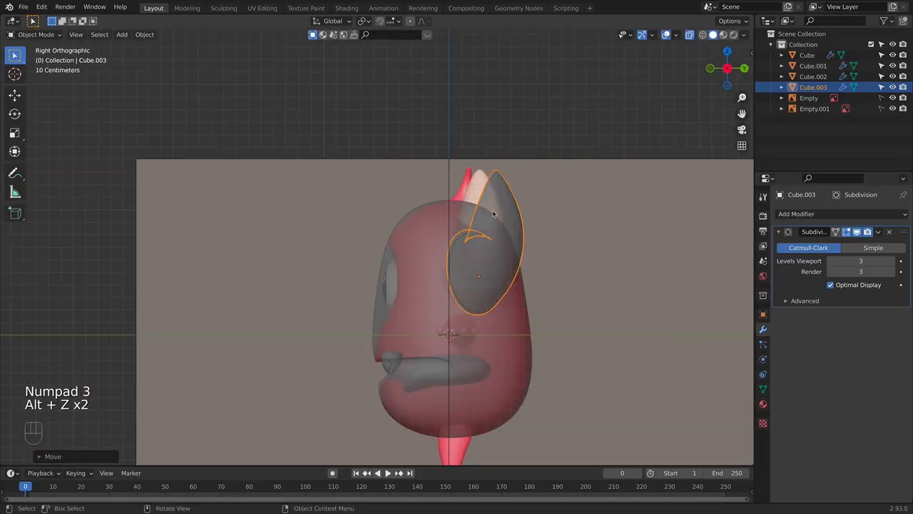
pyautogui.scroll(4, 529, 220)
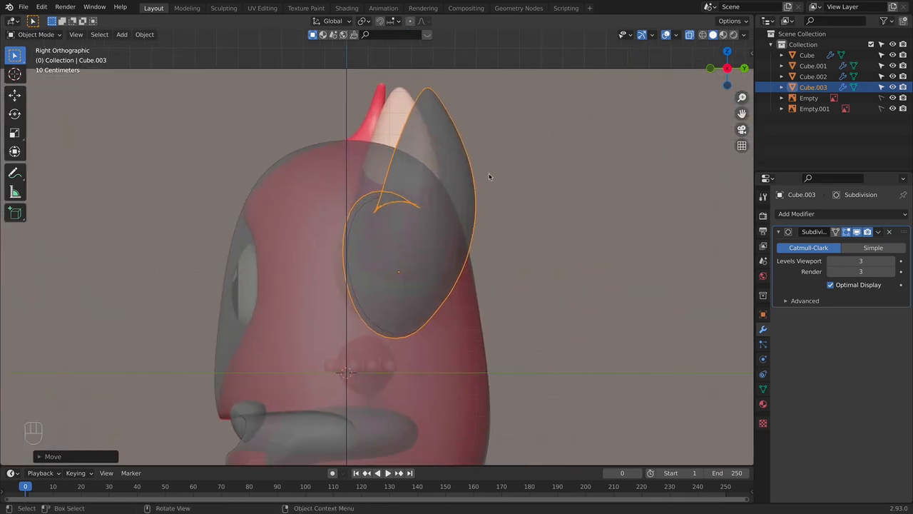
pyautogui.press('r')
pyautogui.press('z')
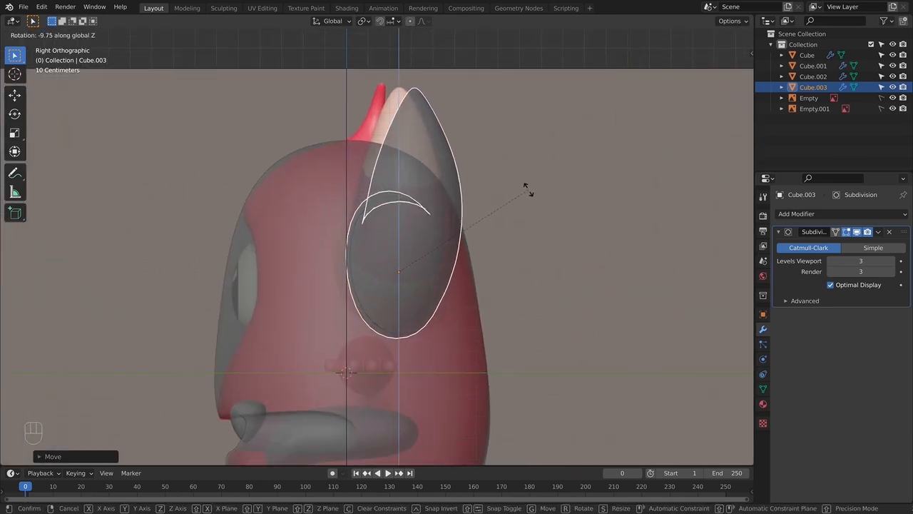
pyautogui.click(524, 187)
pyautogui.press('g')
pyautogui.press('y')
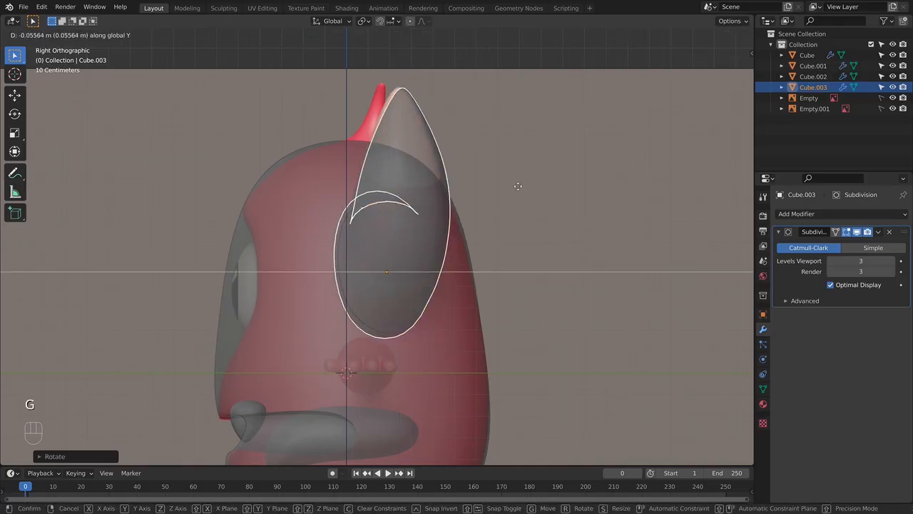
pyautogui.click(516, 185)
pyautogui.click(526, 189)
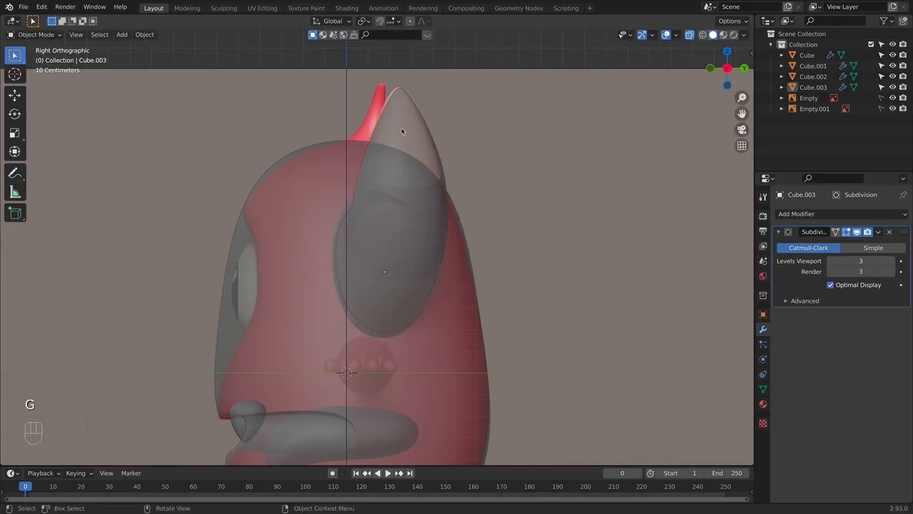
# - Move the horn slightly inward along X to line it up with the front reference horn
pyautogui.press('KP_1')
pyautogui.click(450, 194)
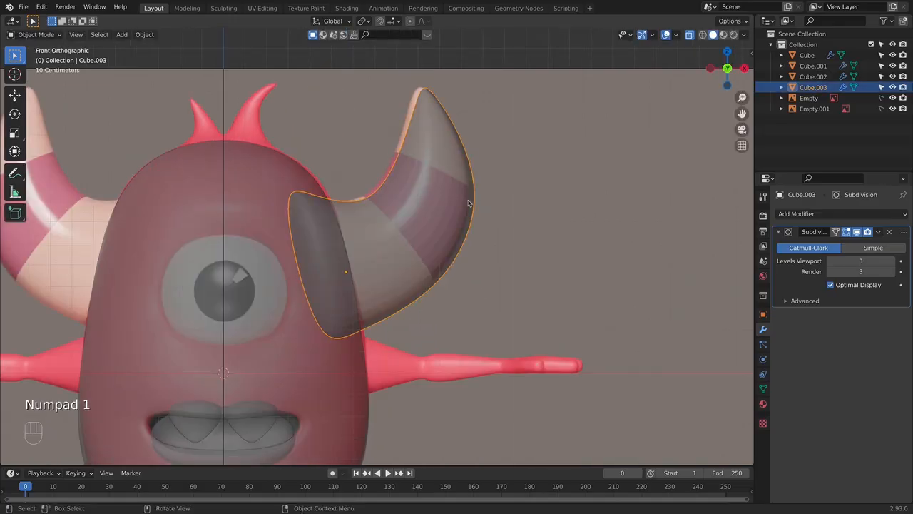
pyautogui.press('g')
pyautogui.press('x')
pyautogui.click(463, 201)
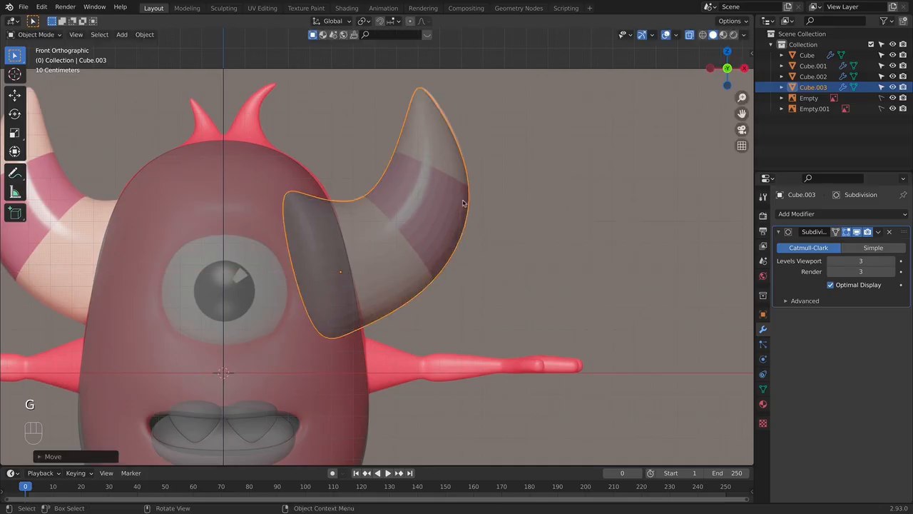
# - Apply the horn's object transform and add a Mirror modifier on the X axis to create the opposite horn
pyautogui.press('Tab')
pyautogui.press('Tab')
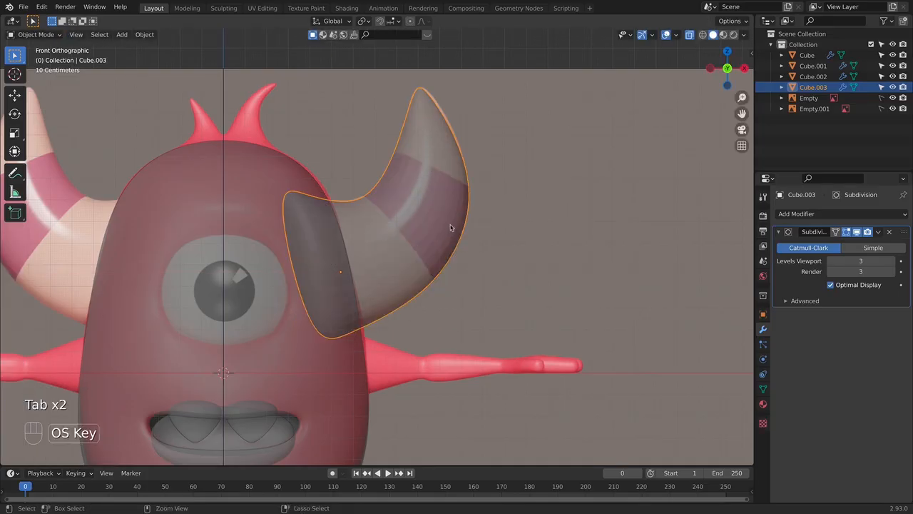
pyautogui.press('super+a')
pyautogui.click(450, 226)
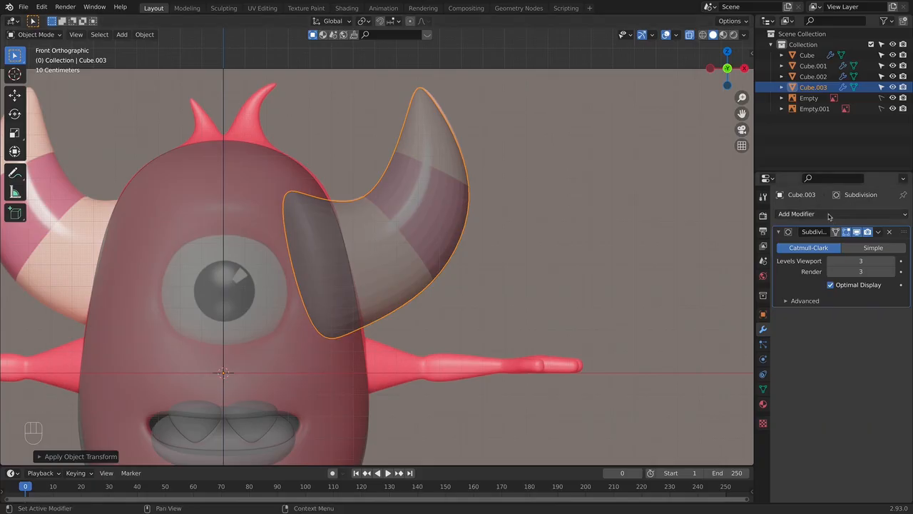
pyautogui.click(829, 214)
pyautogui.click(708, 337)
pyautogui.click(571, 259)
pyautogui.scroll(-3, 571, 259)
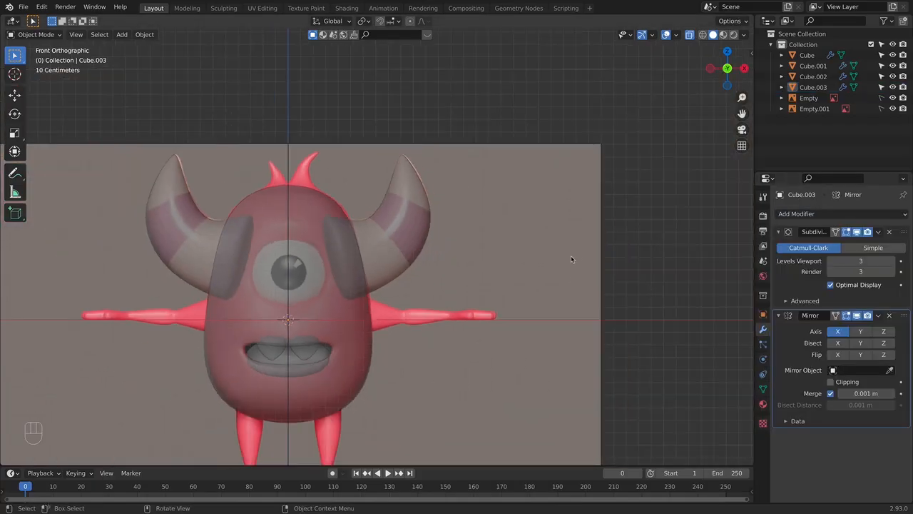
# - Turn off see-through display and shade the mirrored horns smooth
pyautogui.hotkey('alt', 'z')
pyautogui.click(417, 241)
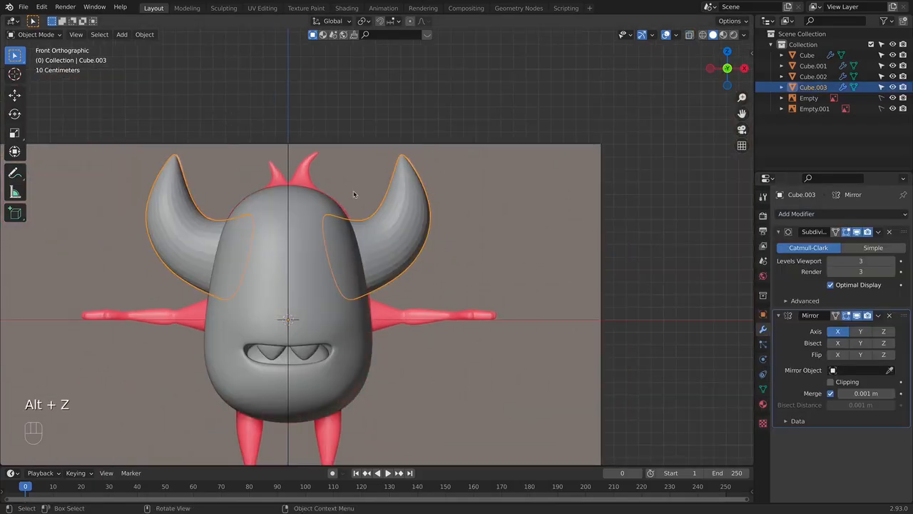
pyautogui.rightClick(397, 245)
pyautogui.press('Escape')
pyautogui.scroll(-2, 507, 246)
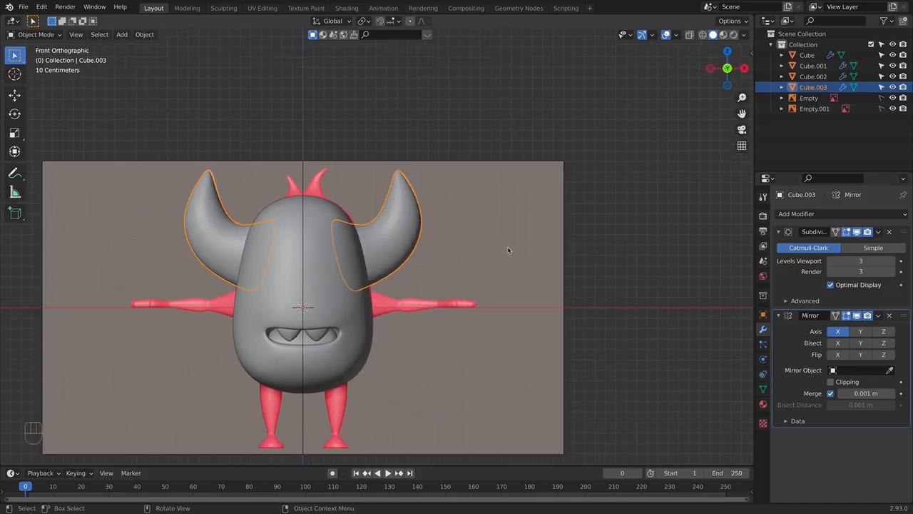
# - Compare both horns with the front reference in see-through display and inspect the model from other angles
pyautogui.hotkey('alt', 'z')
pyautogui.hotkey('alt', 'z')
pyautogui.moveTo(543, 271); pyautogui.dragTo(505, 317, button='middle')
pyautogui.click(505, 317)
pyautogui.press('KP_1')
pyautogui.hotkey('alt', 'z')
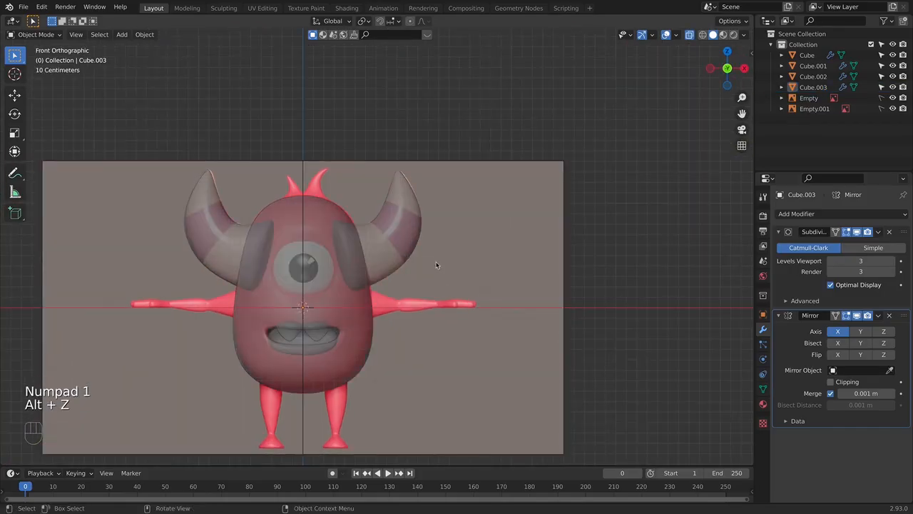
pyautogui.hotkey('alt', 'z')
pyautogui.hotkey('alt', 'z')
pyautogui.keyDown('shift'); pyautogui.moveTo(435, 283); pyautogui.dragTo(493, 250, button='middle'); pyautogui.keyUp('shift')
pyautogui.scroll(2, 471, 262)
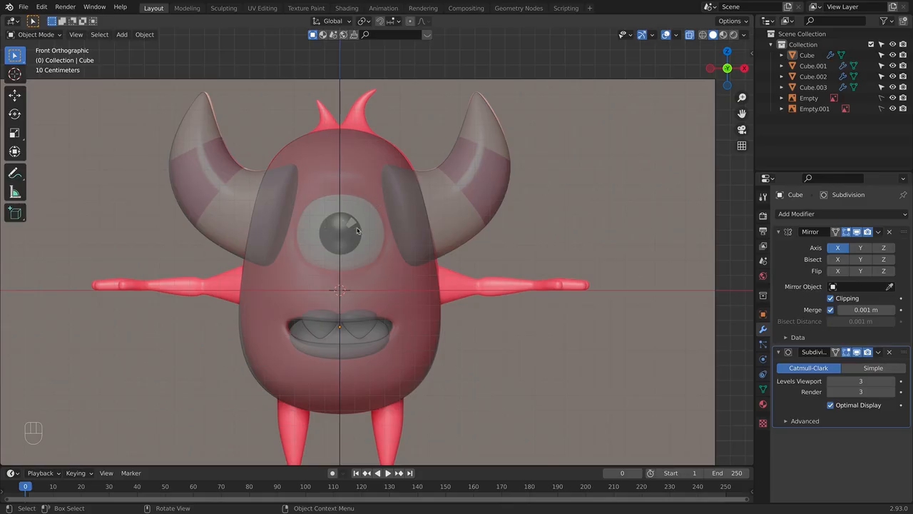
# - Select the body, check its half mesh in Edit Mode, and apply its Mirror modifier
pyautogui.hotkey('alt', 'z')
pyautogui.click(388, 245)
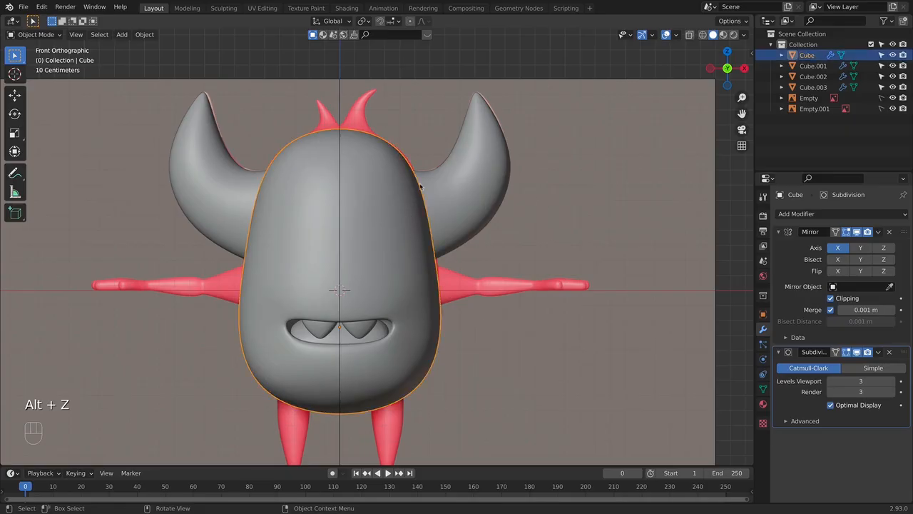
pyautogui.press('Tab')
pyautogui.scroll(2, 346, 200)
pyautogui.keyDown('shift'); pyautogui.moveTo(431, 186); pyautogui.dragTo(433, 196, button='middle'); pyautogui.keyUp('shift')
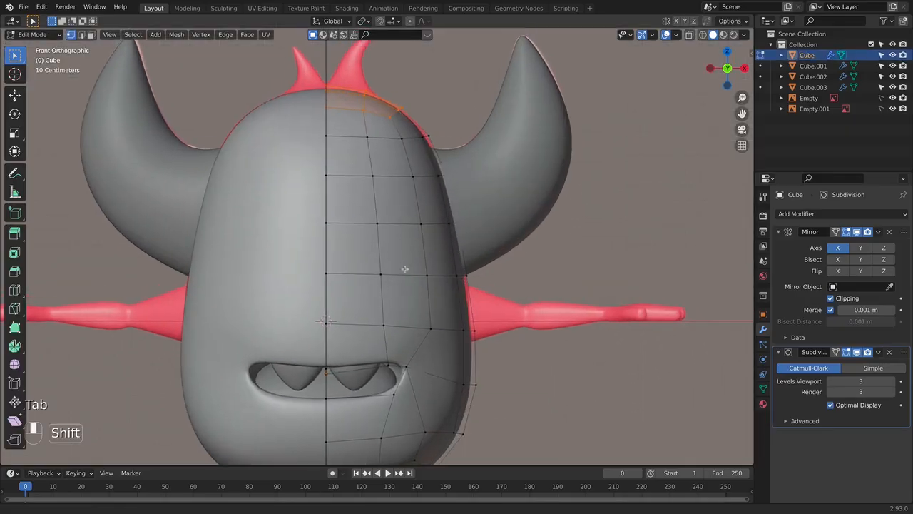
pyautogui.press('Tab')
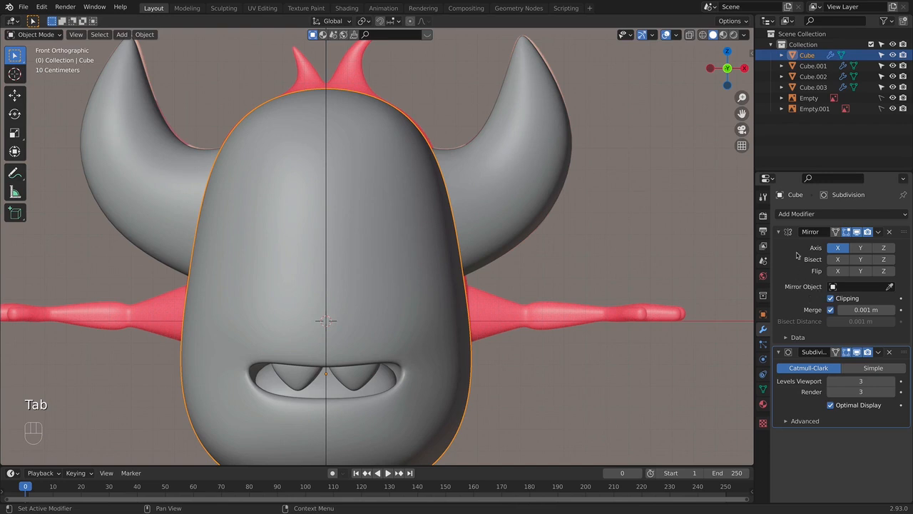
pyautogui.press('super')
pyautogui.press('super+a')
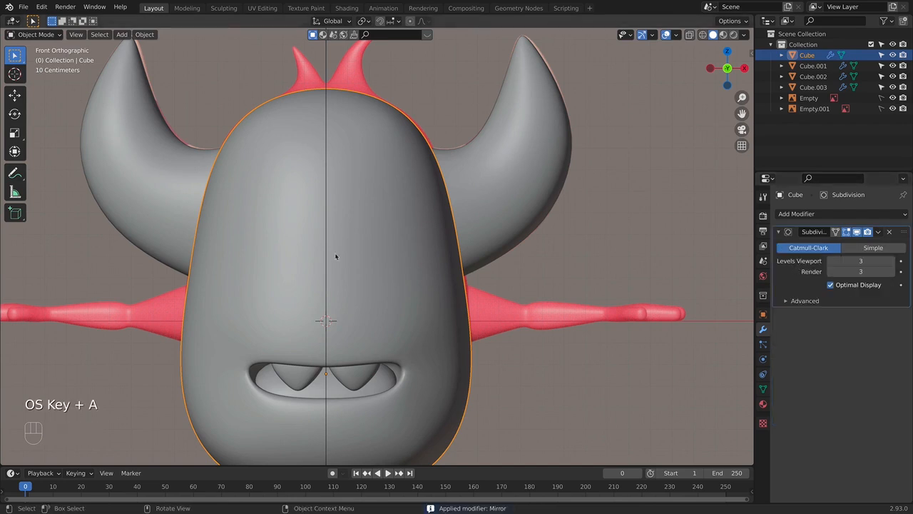
# - Select the four central body faces over the reference eye and shape them into a circle with LoopTools
pyautogui.press('Tab')
pyautogui.scroll(-2, 368, 198)
pyautogui.hotkey('alt', 'z')
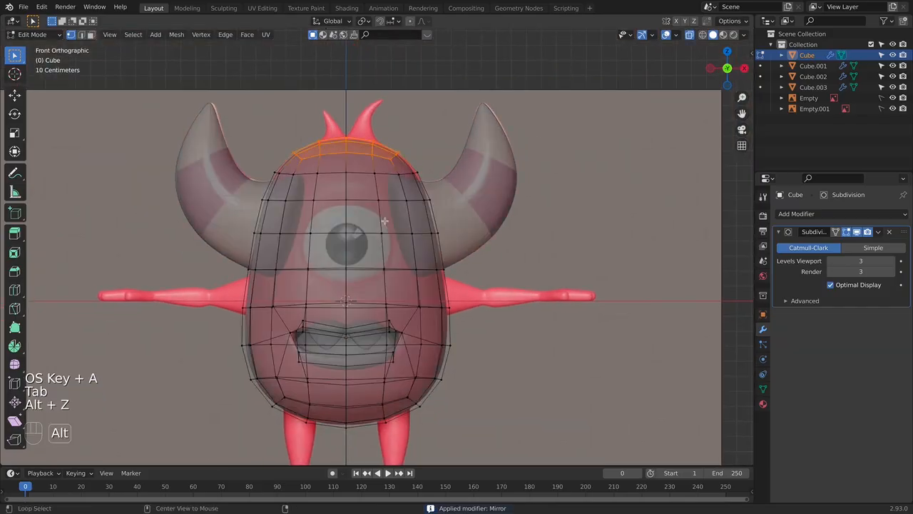
pyautogui.hotkey('alt', 'z')
pyautogui.moveTo(272, 188); pyautogui.dragTo(324, 213)
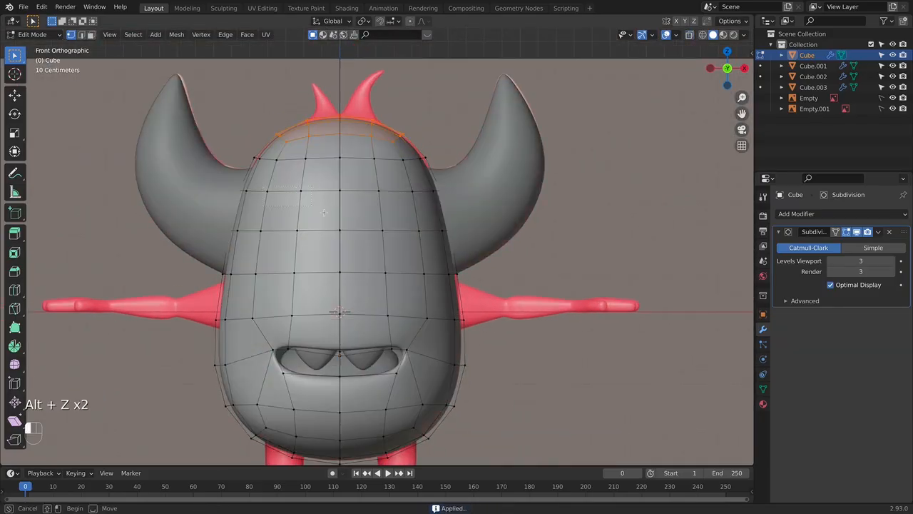
pyautogui.moveTo(403, 301); pyautogui.dragTo(393, 272)
pyautogui.hotkey('alt', 'z')
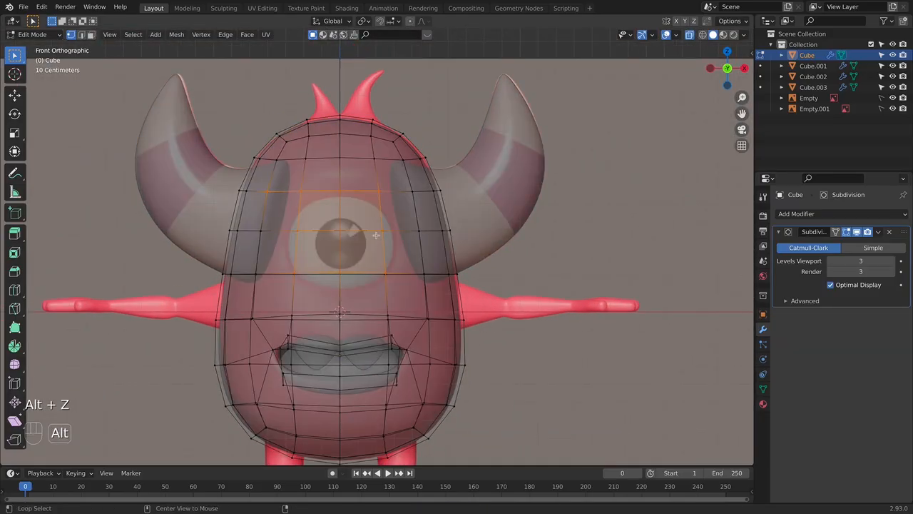
pyautogui.hotkey('alt', 'z')
pyautogui.moveTo(273, 161); pyautogui.dragTo(425, 318)
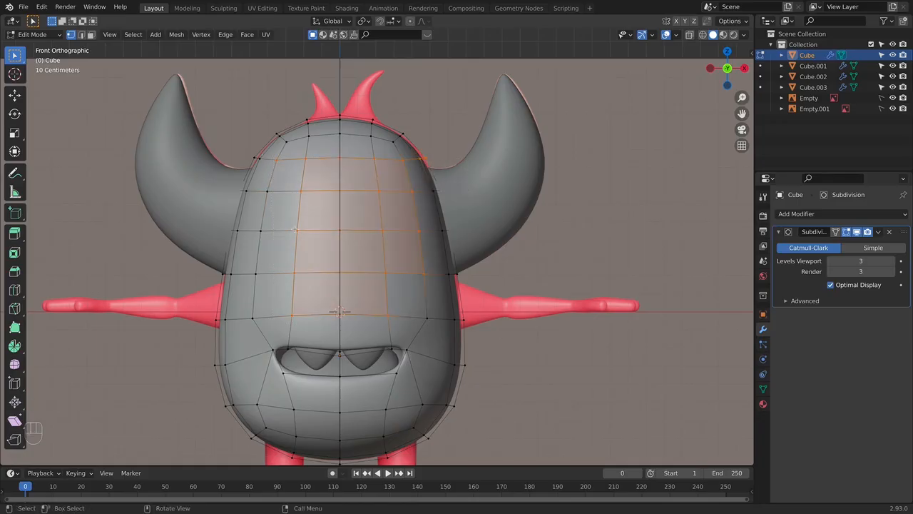
pyautogui.moveTo(391, 285); pyautogui.dragTo(392, 286)
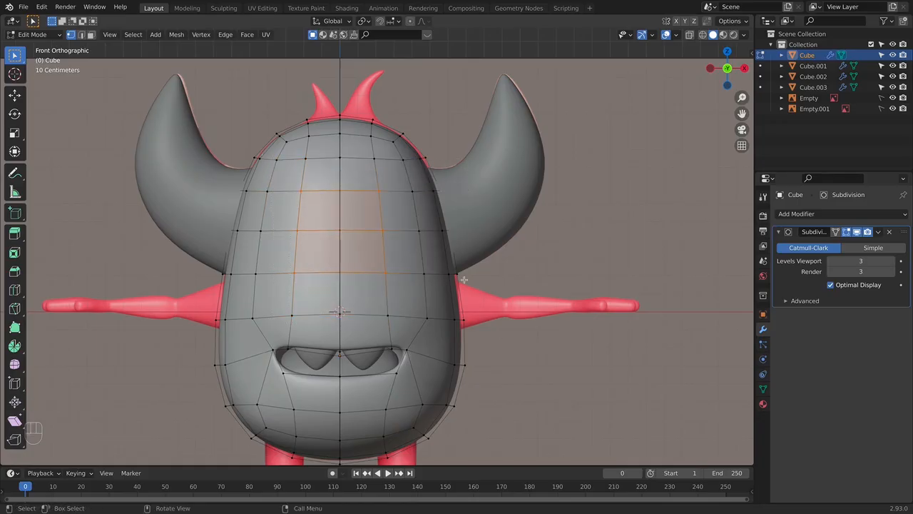
pyautogui.rightClick(371, 223)
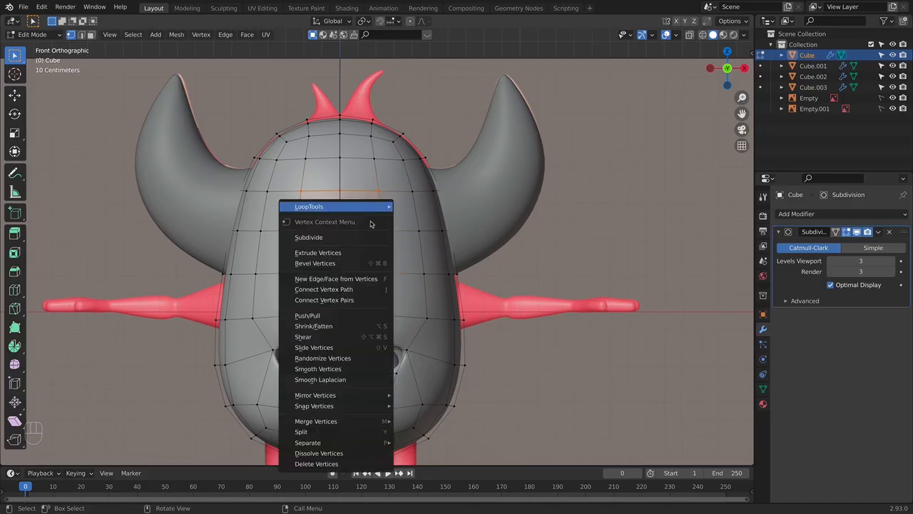
pyautogui.moveTo(367, 208)
pyautogui.click(411, 219)
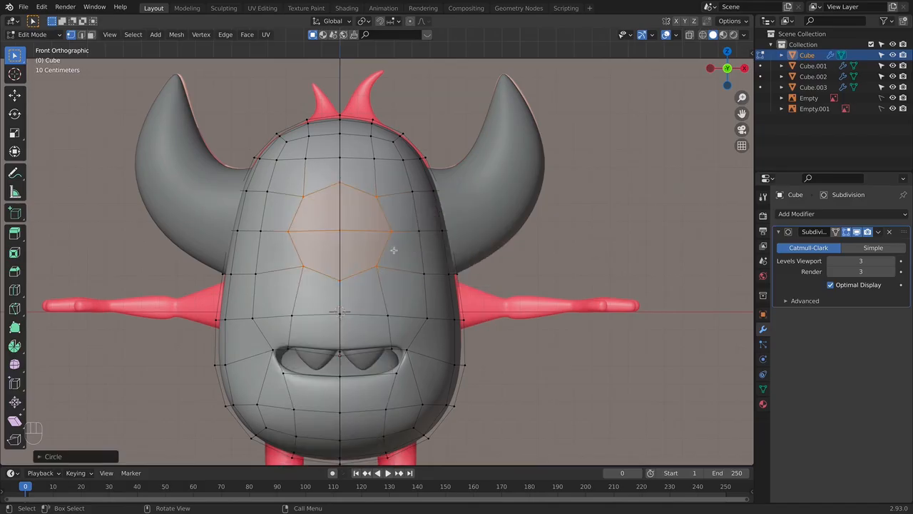
# - Search the add-on preferences for "loop" to check the LoopTools add-on
pyautogui.click(42, 9)
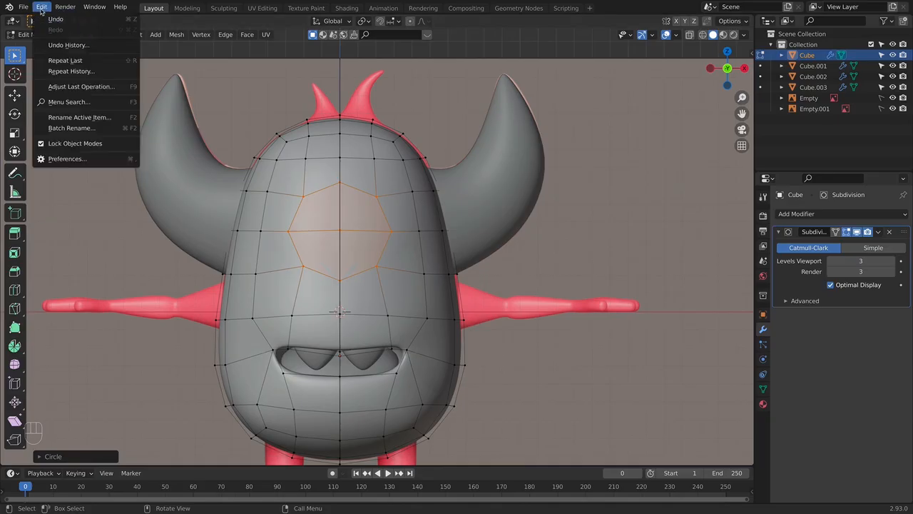
pyautogui.click(69, 157)
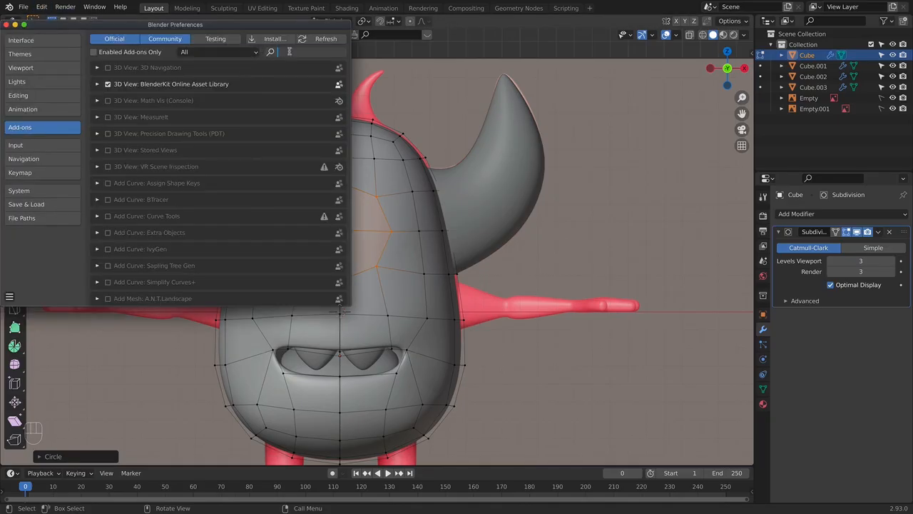
pyautogui.write('loop')
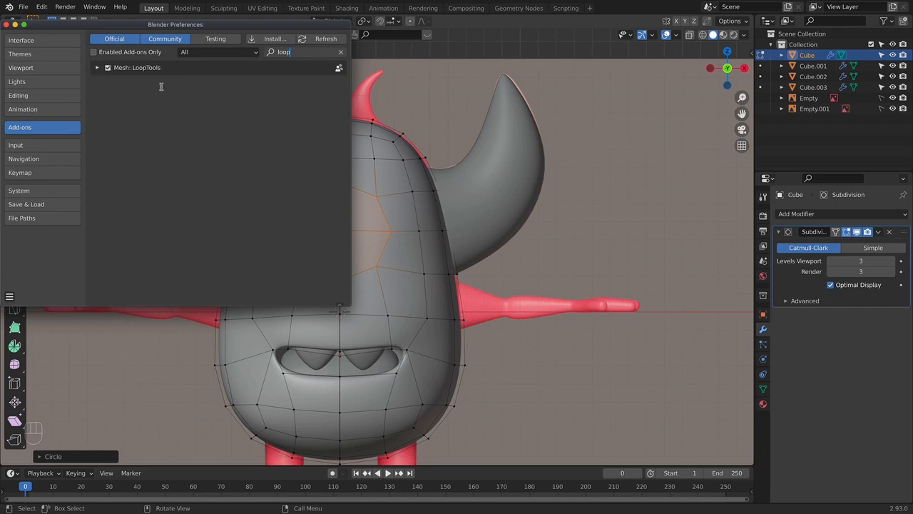
# - Close the preferences and shape the selected eye faces into a circle with the LoopTools Circle command
pyautogui.click(5, 24)
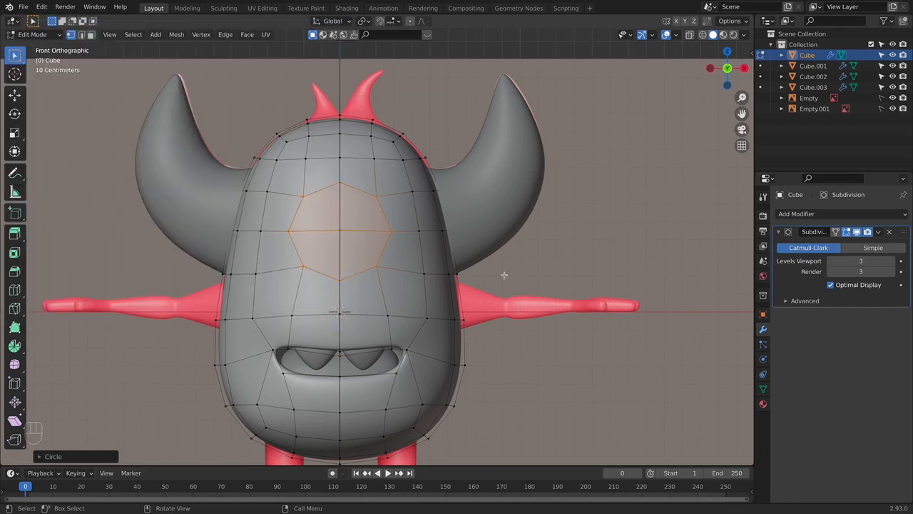
pyautogui.rightClick(366, 215)
pyautogui.moveTo(339, 218)
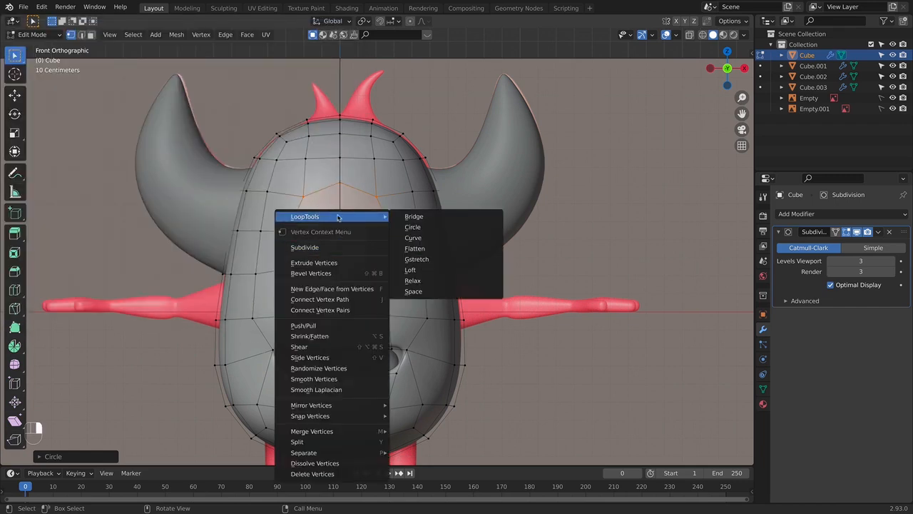
pyautogui.click(412, 228)
pyautogui.moveTo(422, 221); pyautogui.dragTo(280, 219, button='middle')
# - Scale the circular face selection to the reference eye in front view, using see-through display
pyautogui.press('KP_3')
pyautogui.press('KP_1')
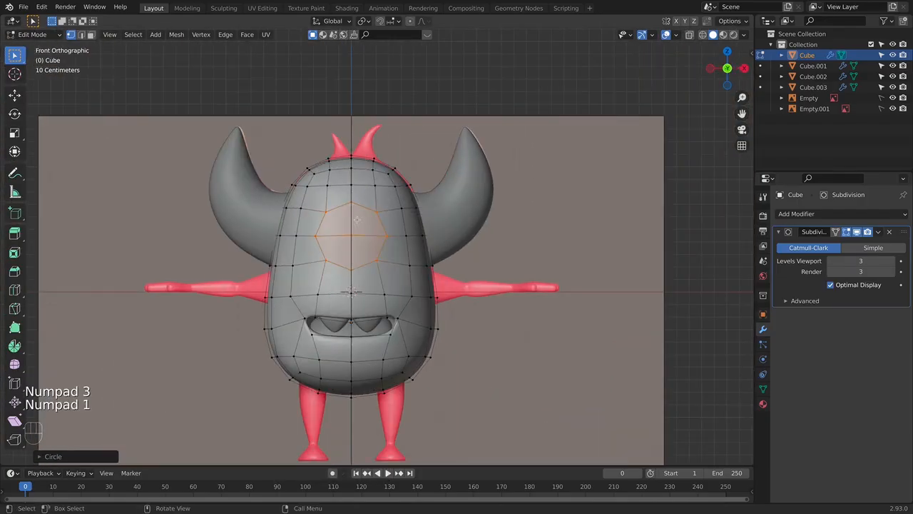
pyautogui.scroll(2, 357, 219)
pyautogui.hotkey('alt', 'z')
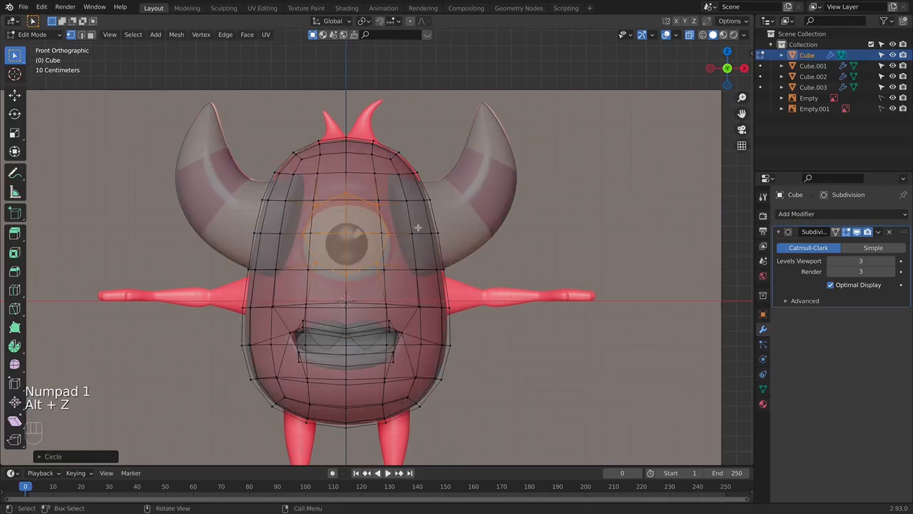
pyautogui.press('s')
pyautogui.click(420, 228)
# - Extrude the circular faces into the body to form an eye socket, and resize the socket floor
pyautogui.hotkey('alt', 'z')
pyautogui.moveTo(422, 231); pyautogui.dragTo(396, 251, button='middle')
pyautogui.press('e')
pyautogui.click(374, 270)
pyautogui.press('x')
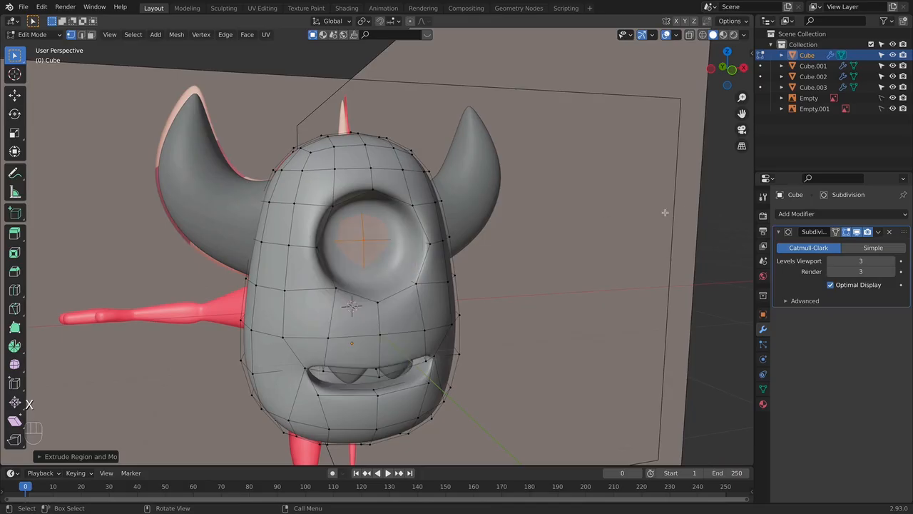
pyautogui.moveTo(428, 279); pyautogui.dragTo(429, 269, button='middle')
pyautogui.press('s')
pyautogui.click(420, 261)
# - Select the edge loop around the eye socket's rim and scale it up slightly in front view
pyautogui.press('KP_1')
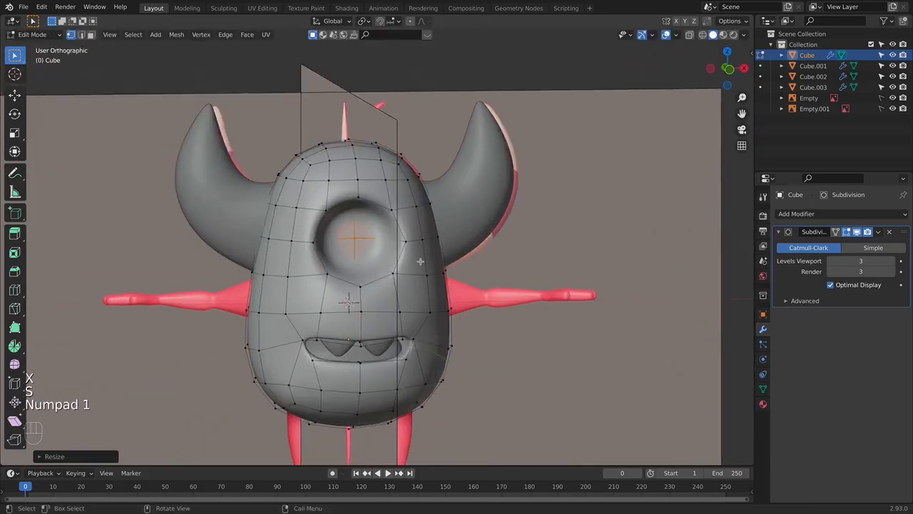
pyautogui.hotkey('alt', 'z')
pyautogui.hotkey('alt', 'z')
pyautogui.scroll(5, 240, 241)
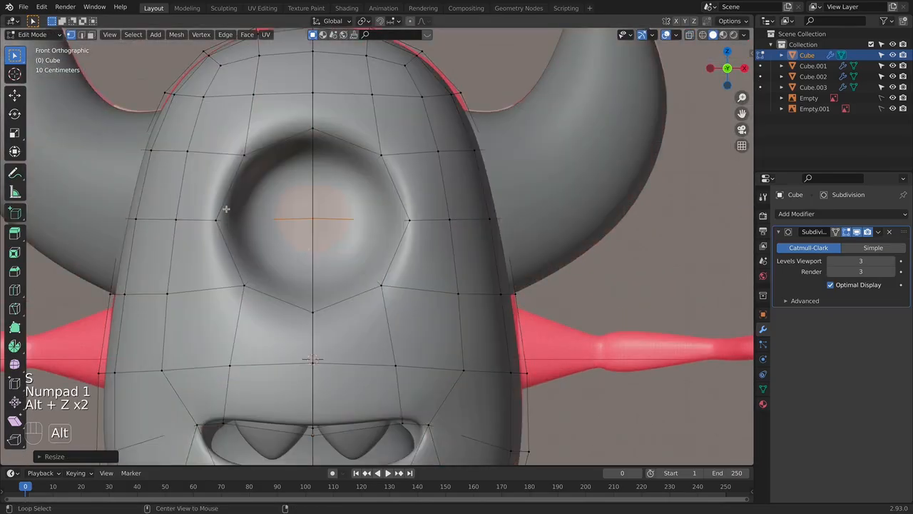
pyautogui.keyDown('alt'); pyautogui.click(226, 208); pyautogui.keyUp('alt')
pyautogui.keyDown('alt'); pyautogui.keyDown('shift'); pyautogui.click(395, 187); pyautogui.keyUp('shift'); pyautogui.keyUp('alt')
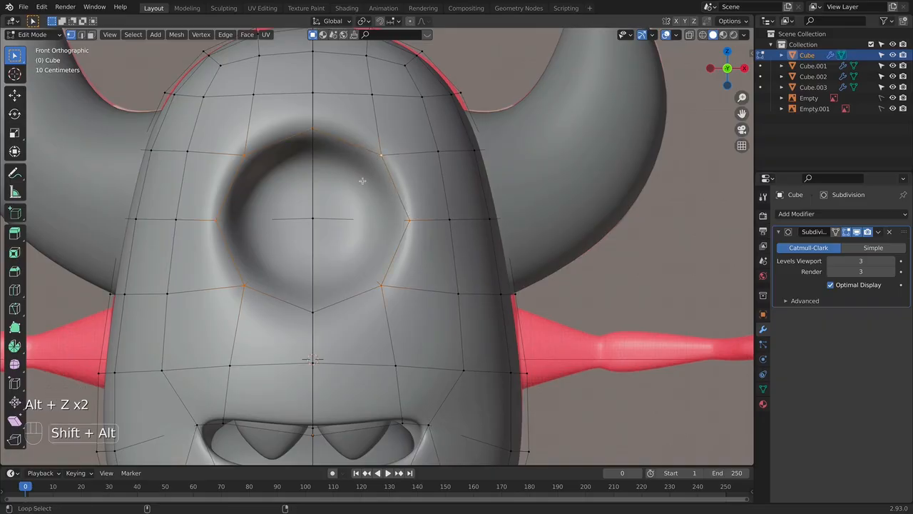
pyautogui.press('s')
pyautogui.click(492, 285)
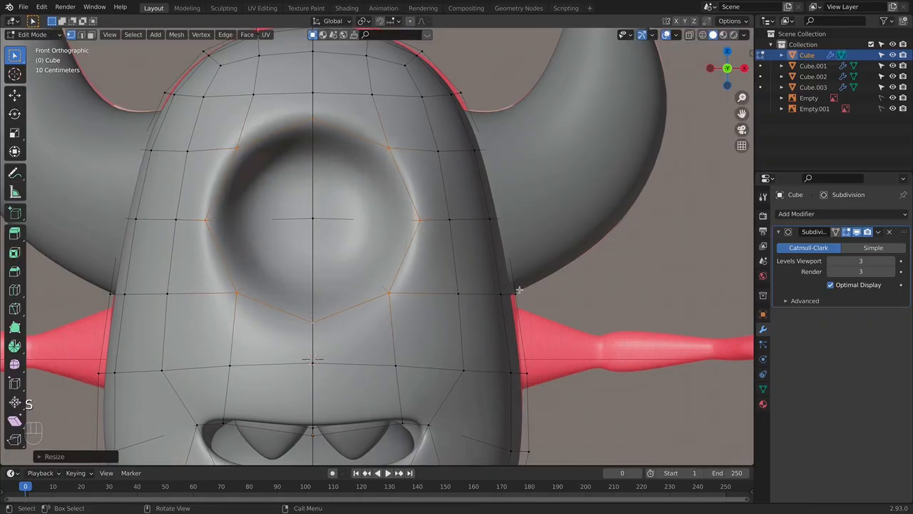
# - Move the socket's rim down along the Z axis to centre it on the reference eye
pyautogui.hotkey('alt', 'z')
pyautogui.press('g')
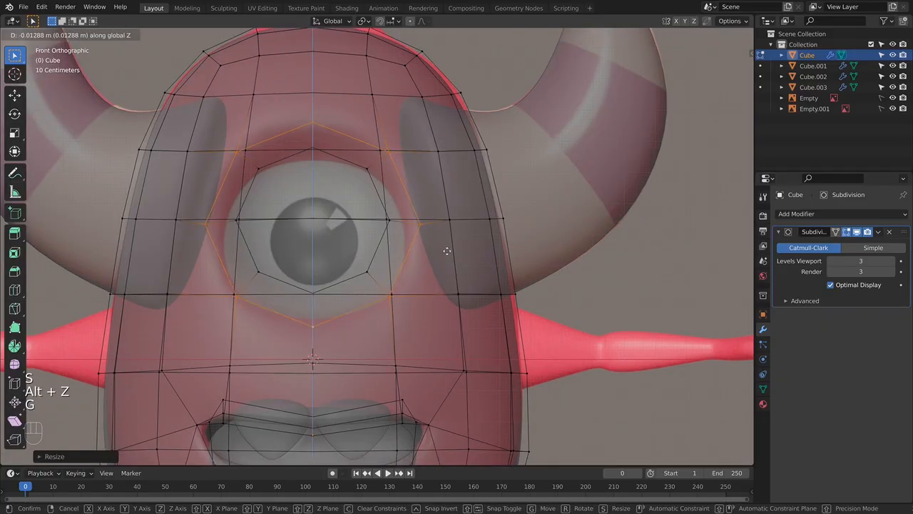
pyautogui.click(445, 252)
# - Select the full inner loop around the socket floor and move it down about 0.07 m along the Z axis
pyautogui.keyDown('alt'); pyautogui.click(374, 182); pyautogui.keyUp('alt')
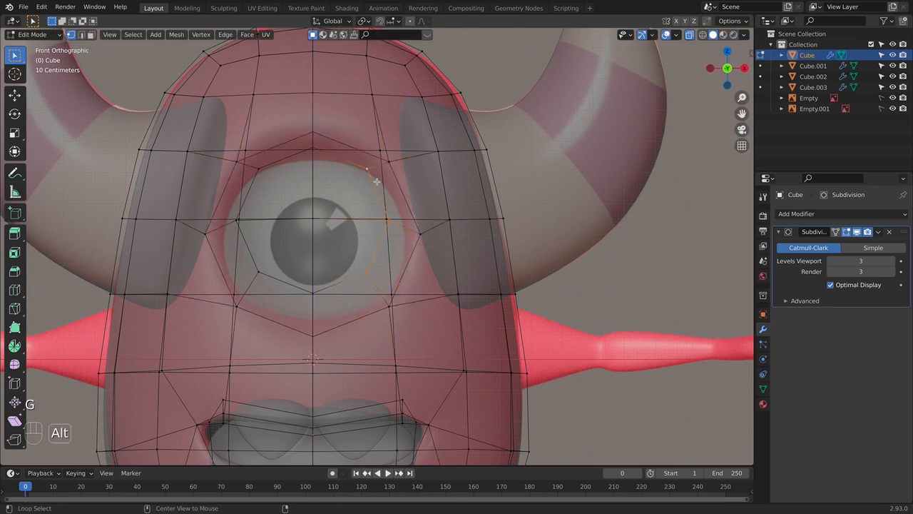
pyautogui.keyDown('alt'); pyautogui.keyDown('shift'); pyautogui.click(254, 179); pyautogui.keyUp('shift'); pyautogui.keyUp('alt')
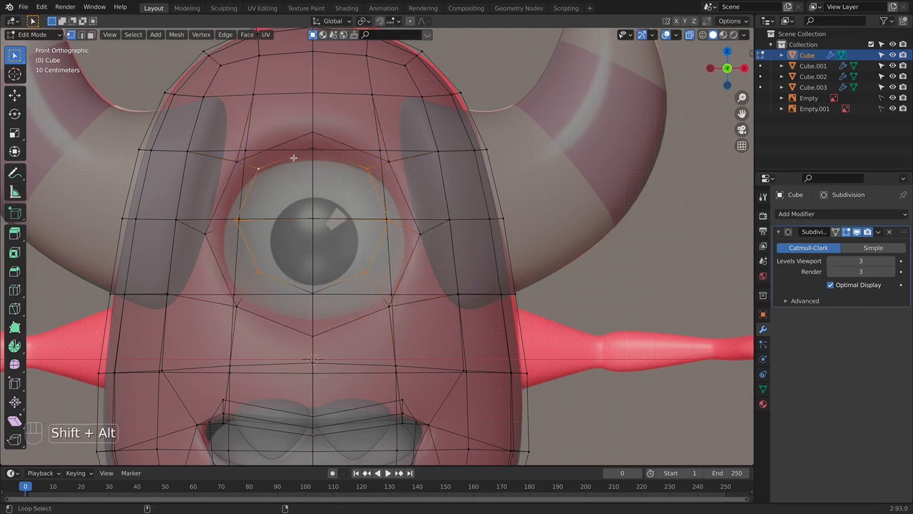
pyautogui.keyDown('alt'); pyautogui.keyDown('shift'); pyautogui.click(287, 284); pyautogui.keyUp('shift'); pyautogui.keyUp('alt')
pyautogui.click(291, 283)
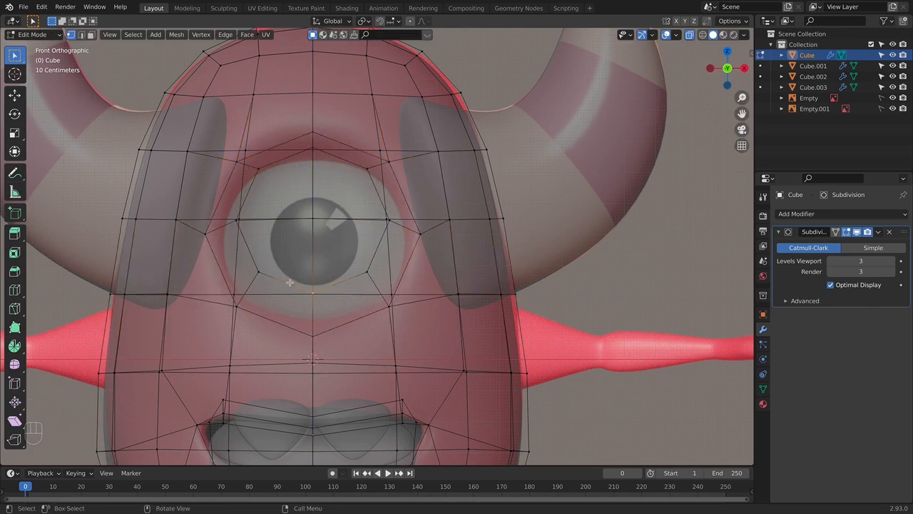
pyautogui.keyDown('alt'); pyautogui.click(290, 282); pyautogui.keyUp('alt')
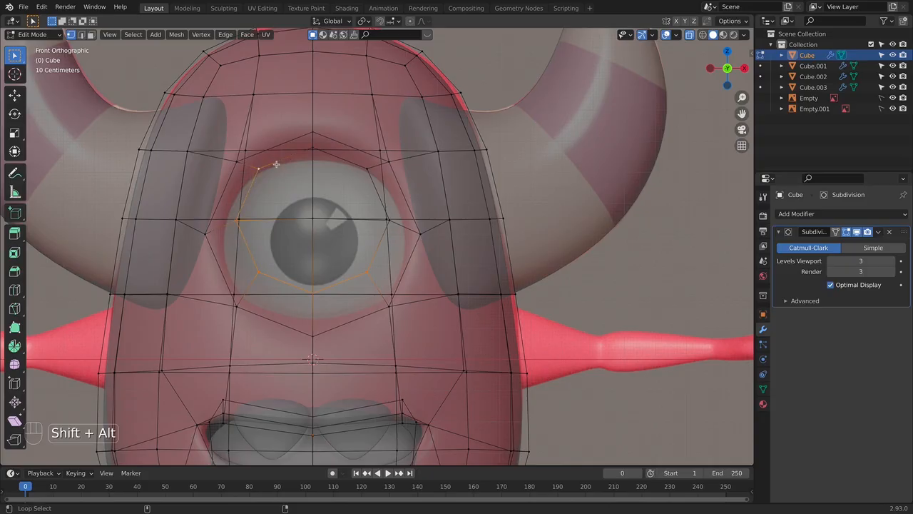
pyautogui.press('g')
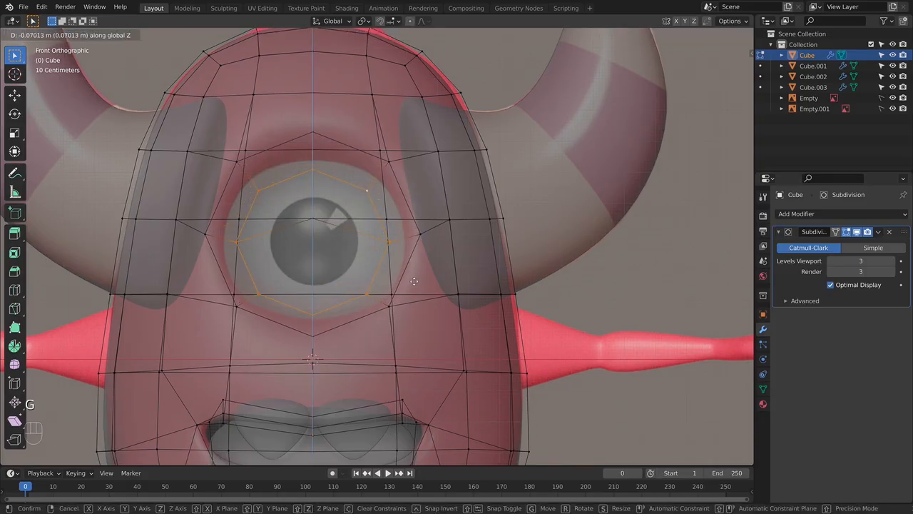
pyautogui.click(413, 280)
# - Select the whole socket floor including its centre vertex and push it deeper into the body along the Y axis
pyautogui.press('KP_3')
pyautogui.press('KP_1')
pyautogui.press('KP_3')
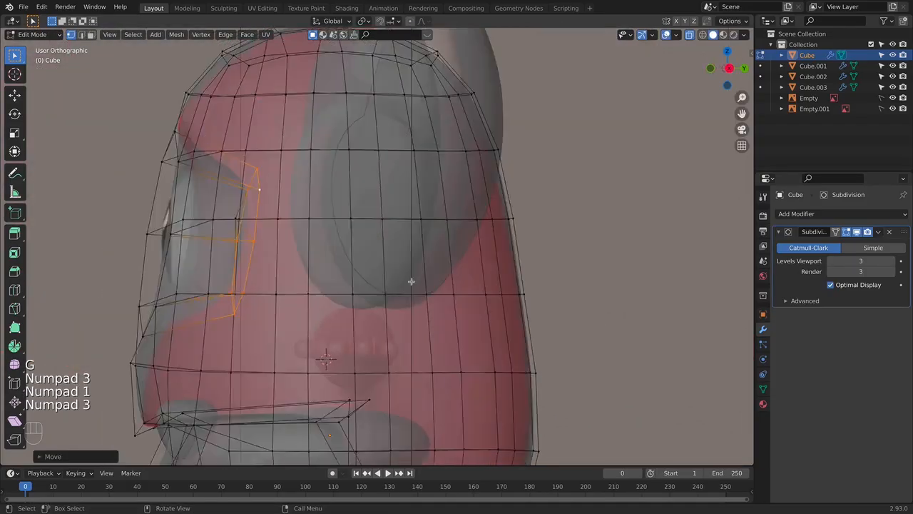
pyautogui.keyDown('shift'); pyautogui.moveTo(252, 137); pyautogui.dragTo(262, 110, button='middle'); pyautogui.keyUp('shift')
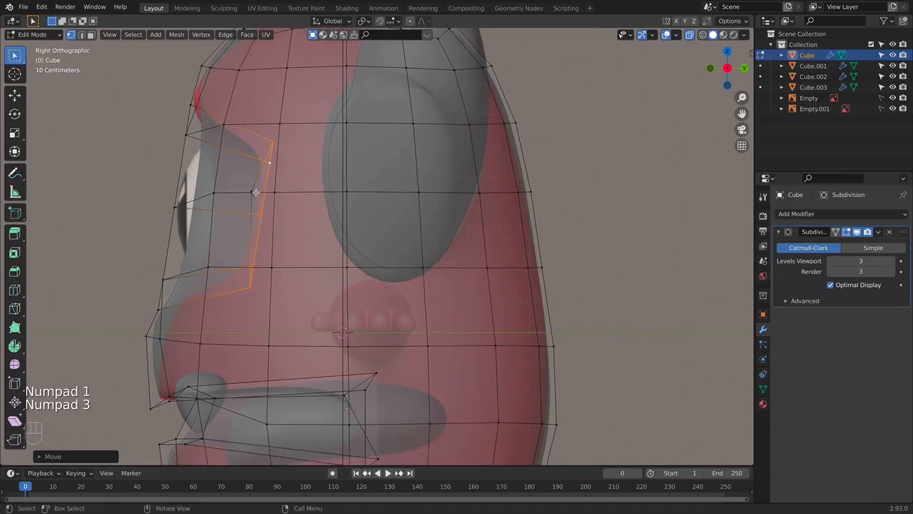
pyautogui.keyDown('alt'); pyautogui.keyDown('shift'); pyautogui.click(250, 203); pyautogui.keyUp('shift'); pyautogui.keyUp('alt')
pyautogui.moveTo(306, 207); pyautogui.dragTo(264, 197, button='middle')
pyautogui.press('super+z')
pyautogui.press('KP_3')
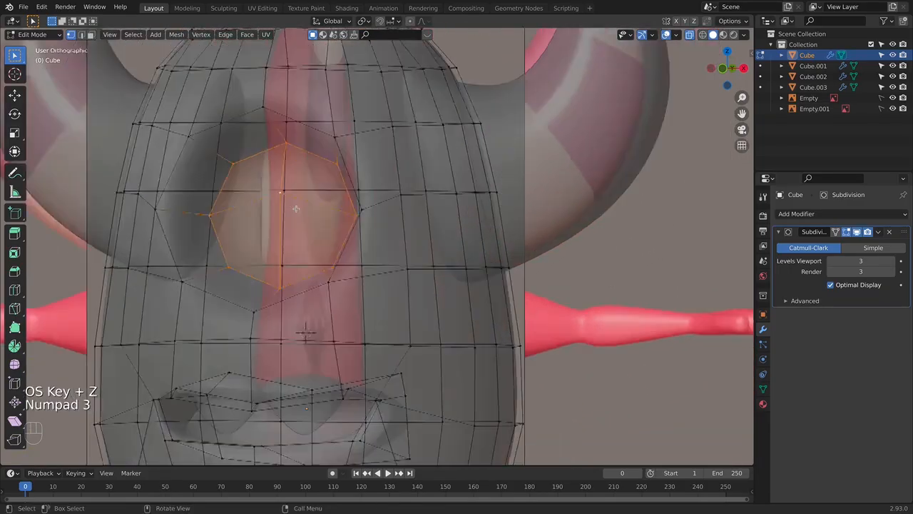
pyautogui.press('g')
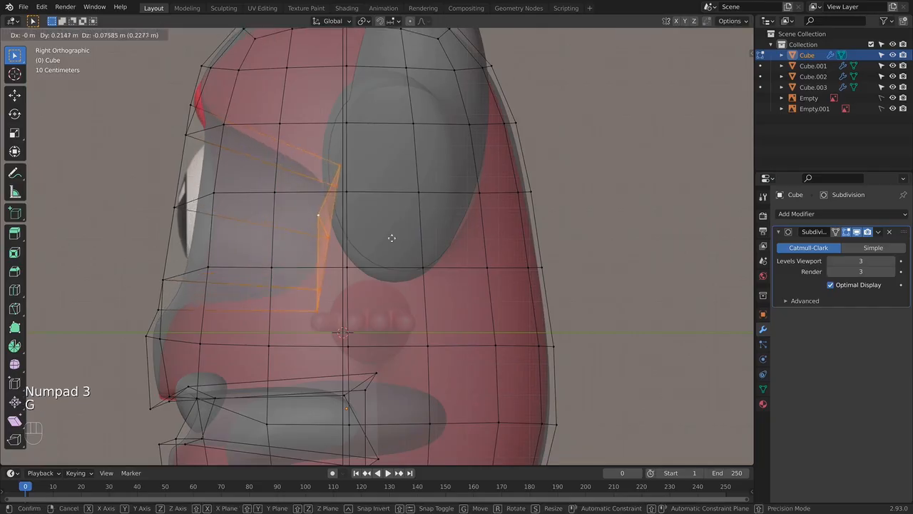
pyautogui.rightClick(321, 221)
pyautogui.press('g')
pyautogui.middleClick(341, 231)
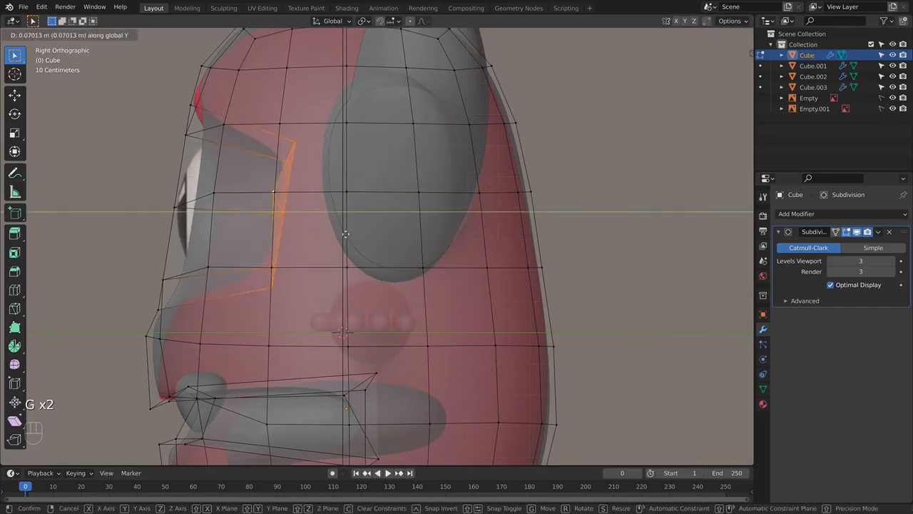
pyautogui.click(337, 220)
# - Slide the vertex on the body between the eye socket and the horn along its edge toward the horn
pyautogui.press('KP_1')
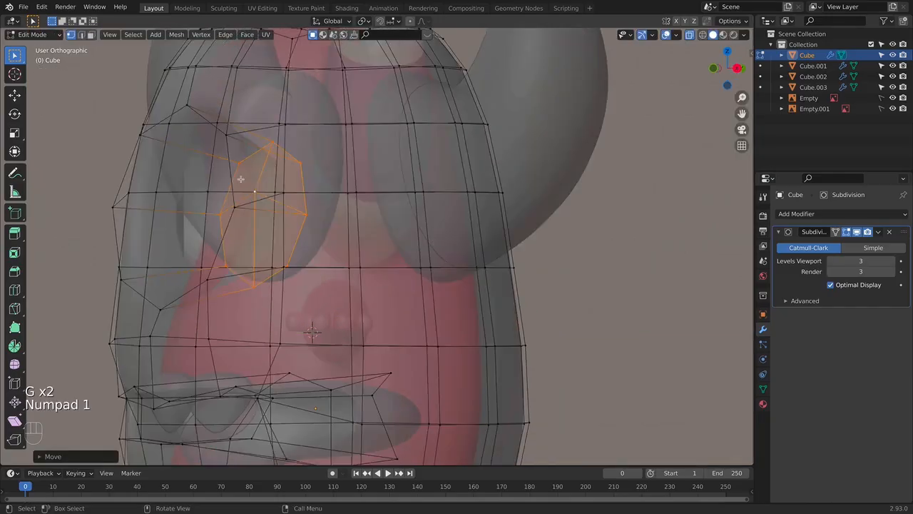
pyautogui.hotkey('alt', 'z')
pyautogui.moveTo(437, 231); pyautogui.dragTo(364, 257, button='middle')
pyautogui.press('g')
pyautogui.press('g')
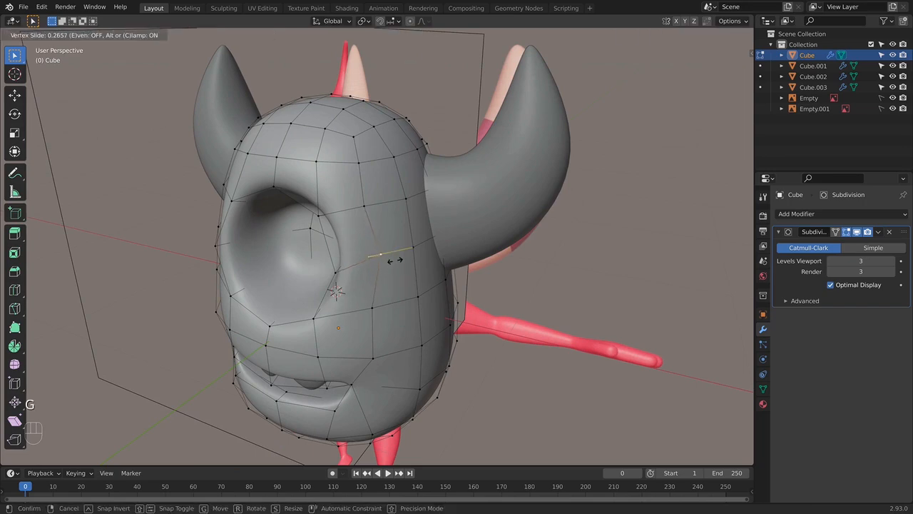
pyautogui.click(391, 261)
# - Select all body vertices on the negative X side in see-through front view and delete them
pyautogui.press('KP_1')
pyautogui.hotkey('alt', 'z')
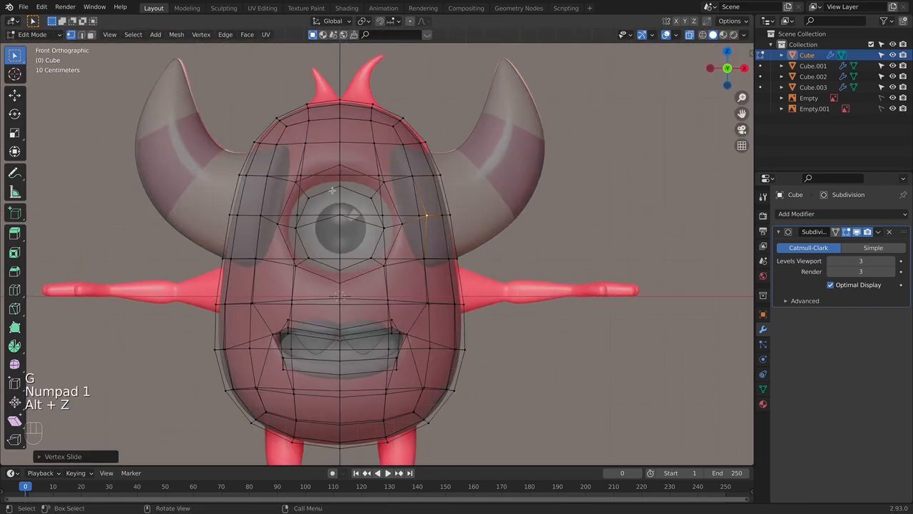
pyautogui.scroll(-5, 152, 91)
pyautogui.moveTo(271, 159); pyautogui.dragTo(361, 367)
pyautogui.press('x')
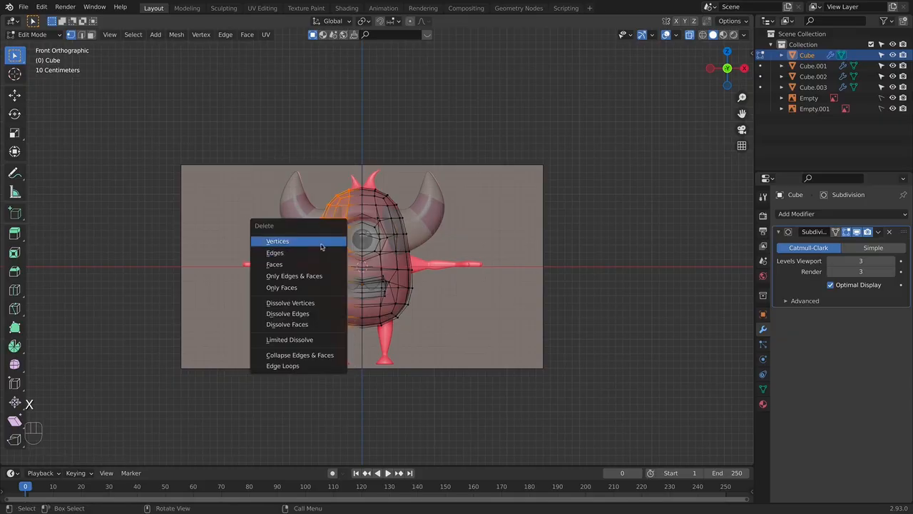
pyautogui.click(321, 240)
# - Add a Mirror modifier on X to the body, place it above Subdivision, and enable Clipping
pyautogui.press('Tab')
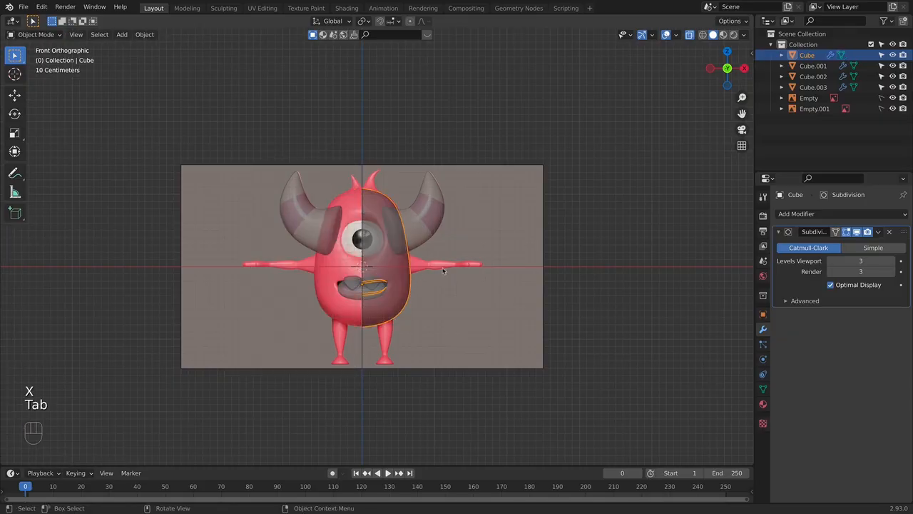
pyautogui.click(814, 216)
pyautogui.click(842, 214)
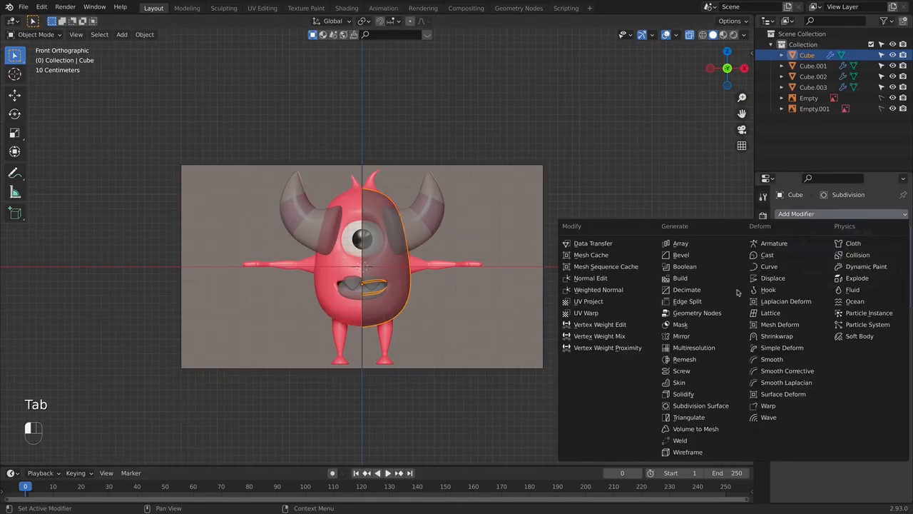
pyautogui.click(701, 339)
pyautogui.moveTo(906, 320); pyautogui.dragTo(905, 214)
pyautogui.scroll(4, 441, 255)
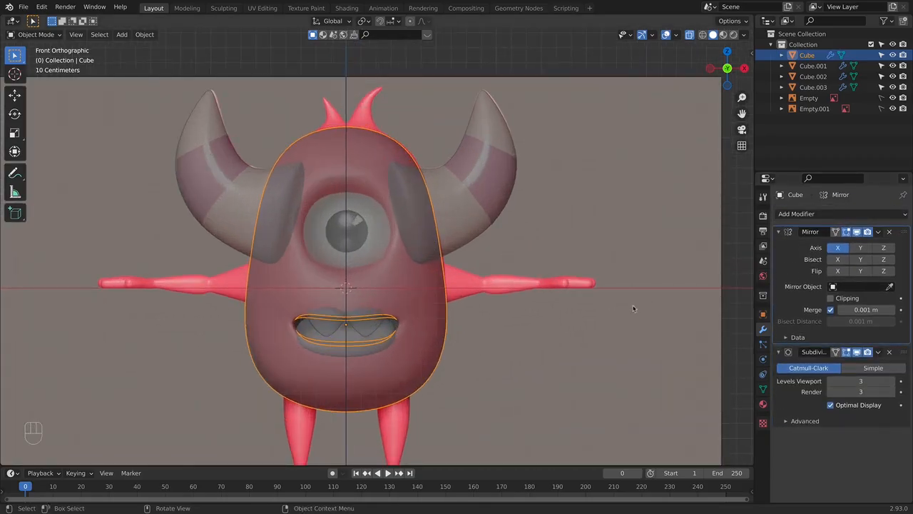
pyautogui.press('Tab')
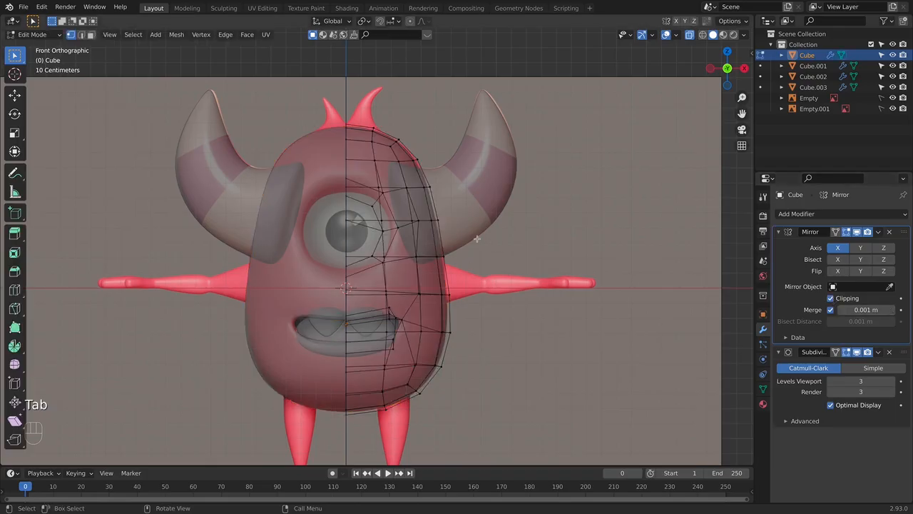
# - Examine the mirrored body and eye socket in side and front views, with and without see-through display
pyautogui.press('KP_3')
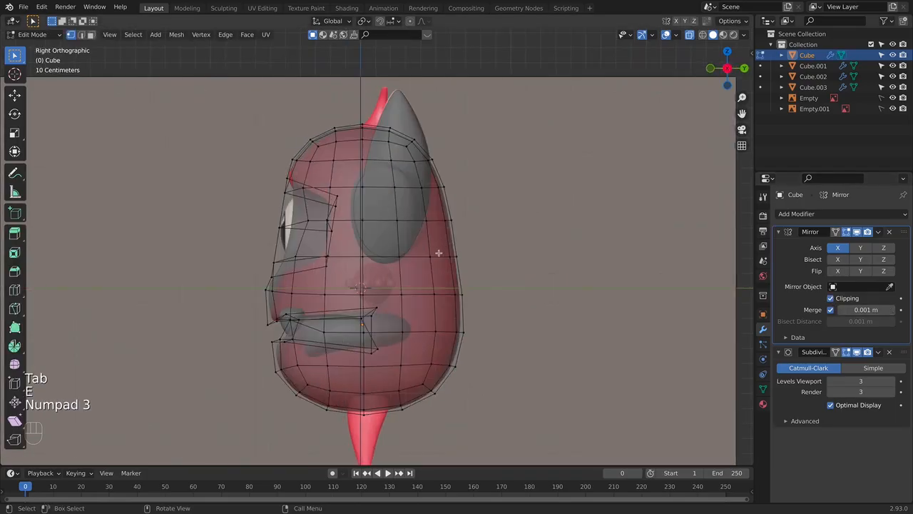
pyautogui.hotkey('alt', 'z')
pyautogui.scroll(1, 405, 249)
pyautogui.hotkey('alt', 'z')
pyautogui.scroll(2, 300, 236)
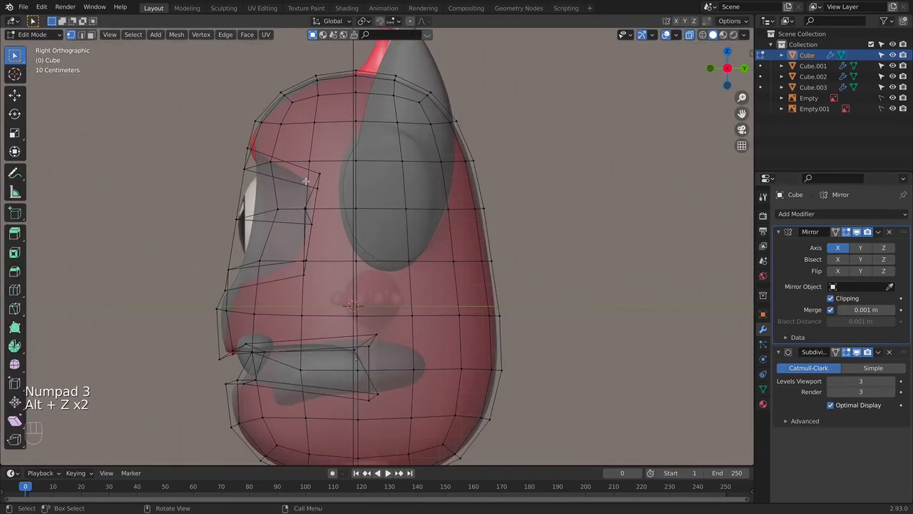
pyautogui.keyDown('shift'); pyautogui.moveTo(305, 181); pyautogui.dragTo(330, 214, button='middle'); pyautogui.keyUp('shift')
pyautogui.hotkey('alt', 'z')
pyautogui.press('KP_1')
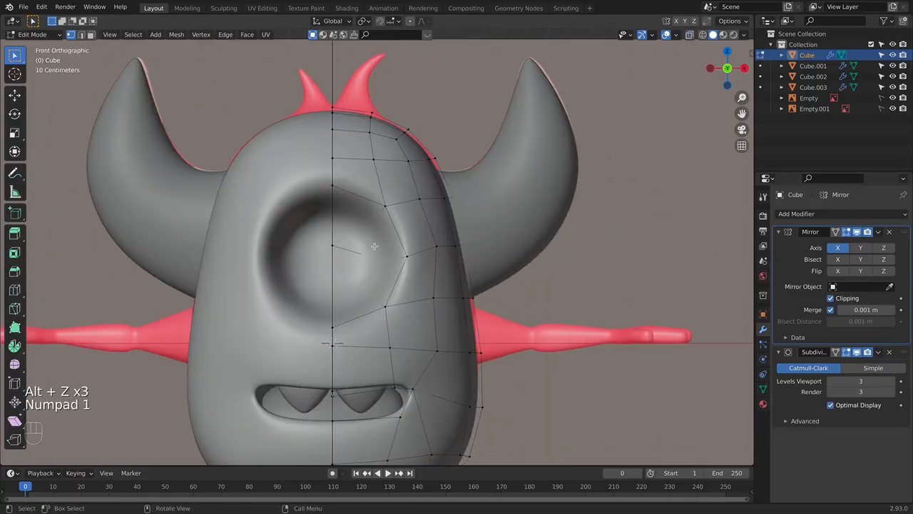
# - Add a loop cut to the body mesh near the eye socket
pyautogui.moveTo(444, 263); pyautogui.dragTo(293, 231, button='middle')
pyautogui.press('super+r')
pyautogui.click(416, 278)
pyautogui.click(413, 261)
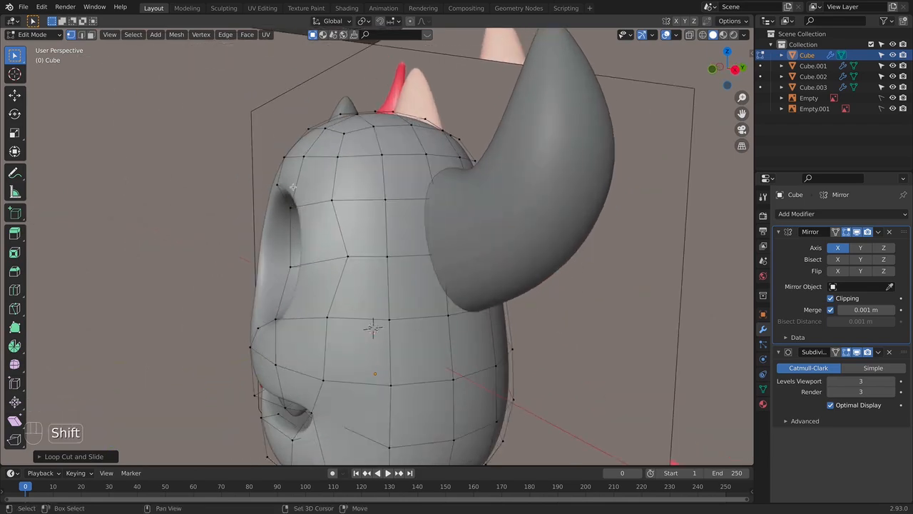
# - Select the vertices above the eye socket, move them forward along the Y axis, and compare with the side reference
pyautogui.keyDown('shift'); pyautogui.moveTo(271, 139); pyautogui.dragTo(282, 159, button='middle'); pyautogui.keyUp('shift')
pyautogui.moveTo(282, 172); pyautogui.dragTo(333, 189)
pyautogui.moveTo(334, 190); pyautogui.dragTo(385, 206, button='middle')
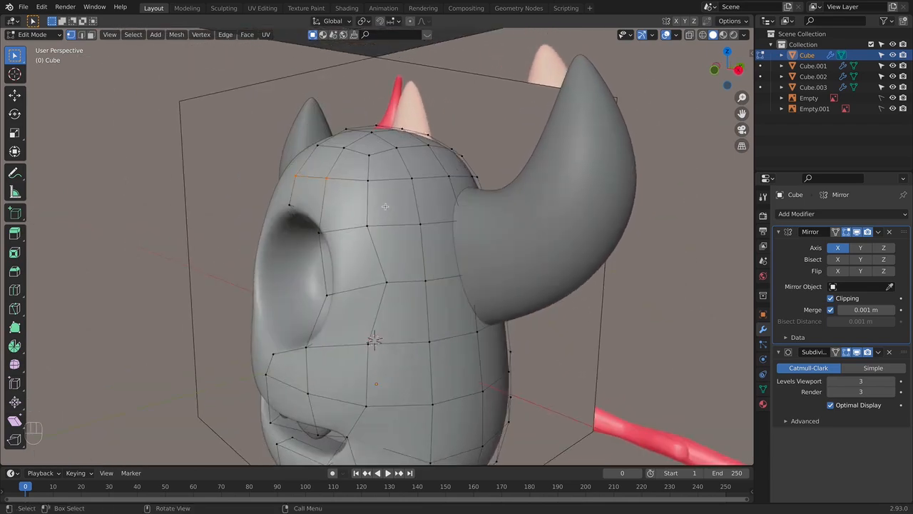
pyautogui.press('g')
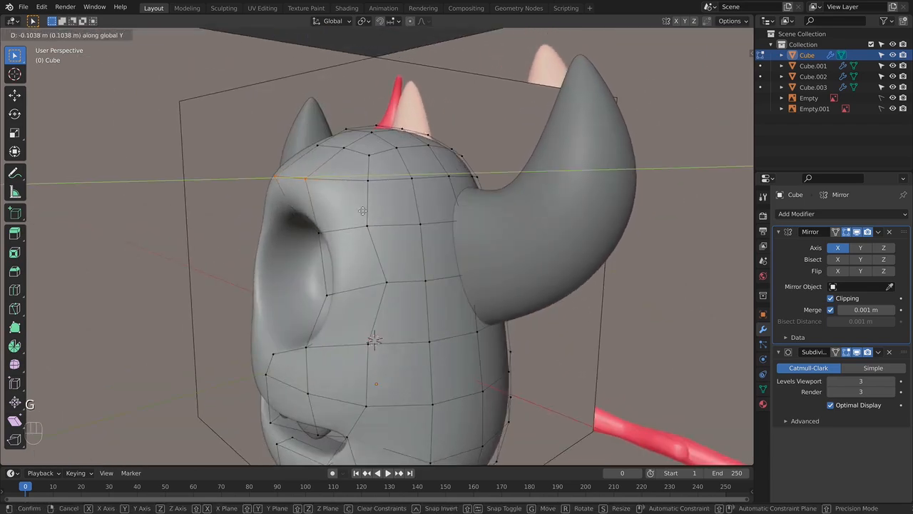
pyautogui.click(403, 221)
pyautogui.moveTo(403, 221); pyautogui.dragTo(371, 211, button='middle')
pyautogui.press('KP_1')
pyautogui.press('KP_3')
pyautogui.hotkey('alt', 'z')
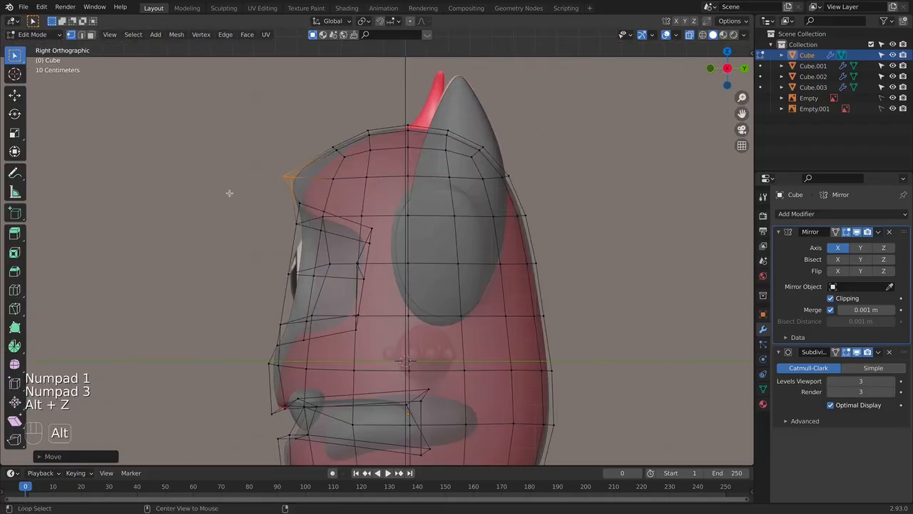
# - Move the vertices above the eye socket back about 0.04 m along the Y axis to match the side reference
pyautogui.hotkey('alt', 'z')
pyautogui.hotkey('alt', 'z')
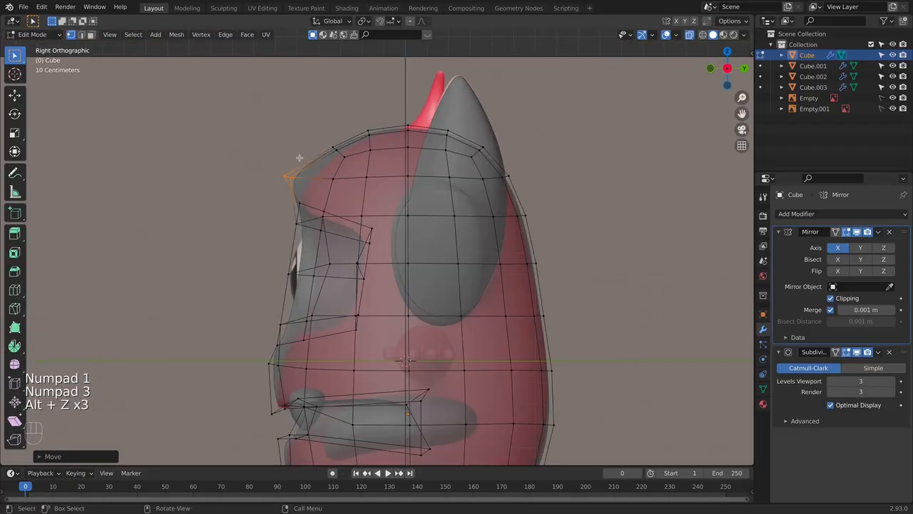
pyautogui.moveTo(345, 252); pyautogui.dragTo(346, 252)
pyautogui.press('g')
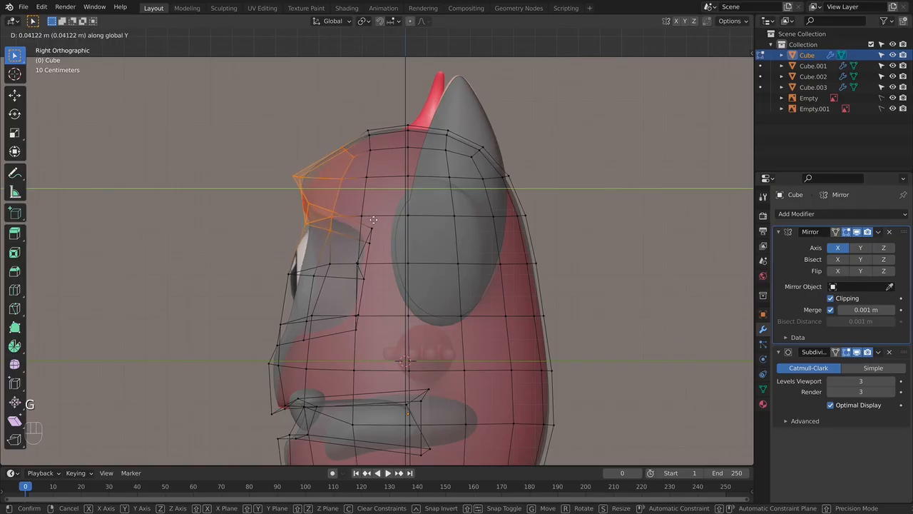
# - Adjust the height of the brow tip vertices along the Z axis and check the brow from the front and side
pyautogui.click(295, 187)
pyautogui.press('g')
pyautogui.press('z')
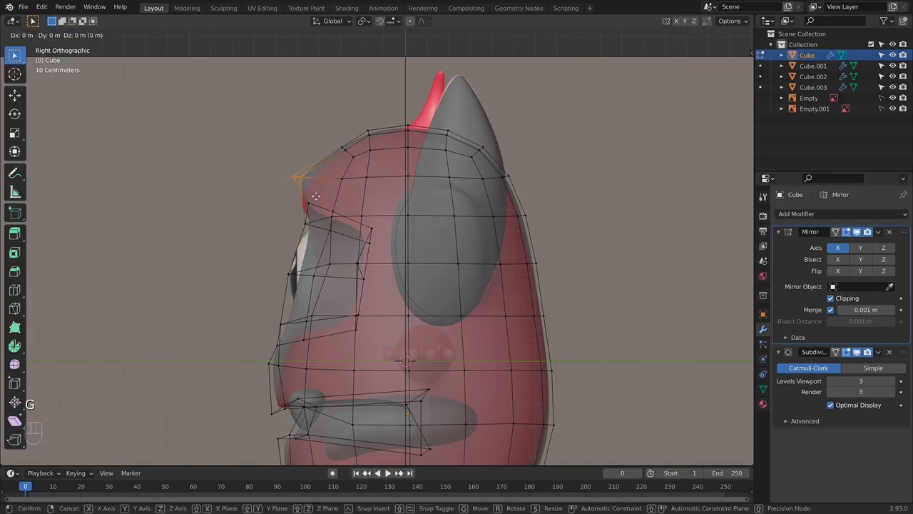
pyautogui.click(315, 203)
pyautogui.hotkey('alt', 'z')
pyautogui.press('Tab')
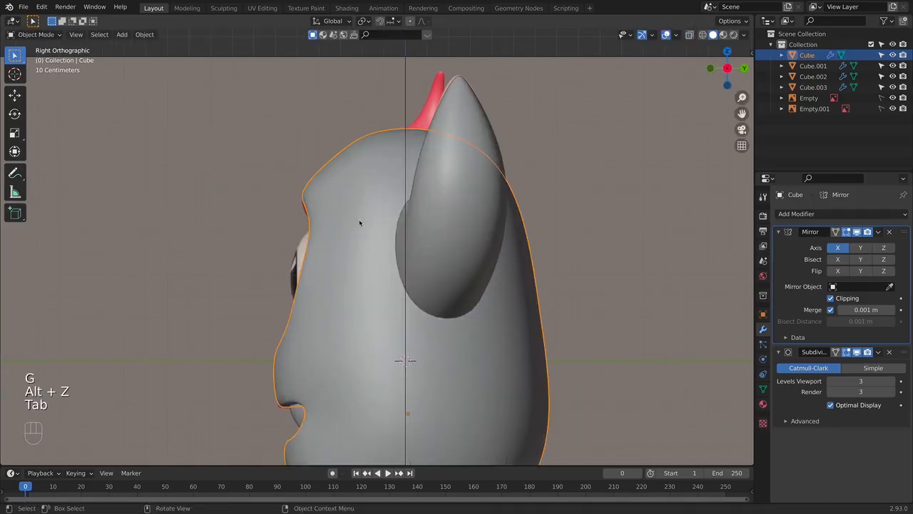
pyautogui.moveTo(359, 220); pyautogui.dragTo(428, 214, button='middle')
pyautogui.press('KP_1')
pyautogui.press('KP_3')
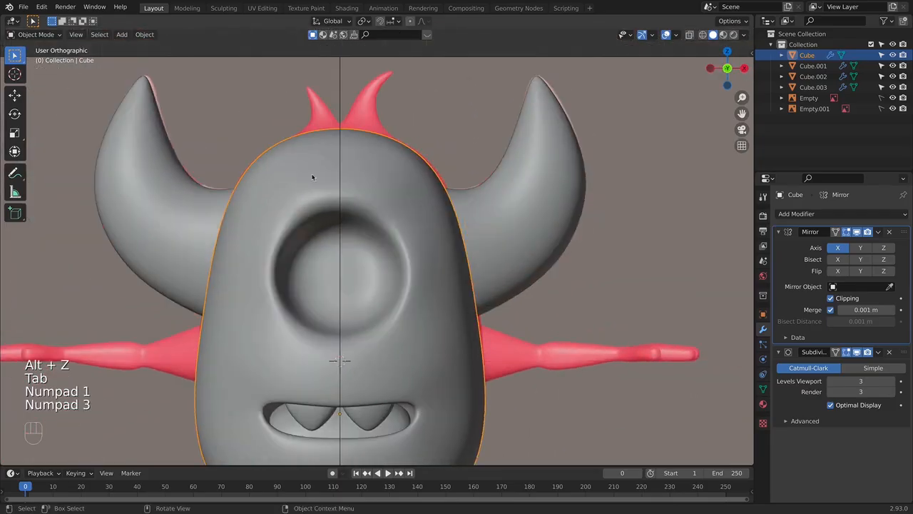
# - Select the vertices along the lower part of the eye socket and move them back along the Y axis toward the side reference
pyautogui.hotkey('alt', 'z')
pyautogui.scroll(3, 327, 250)
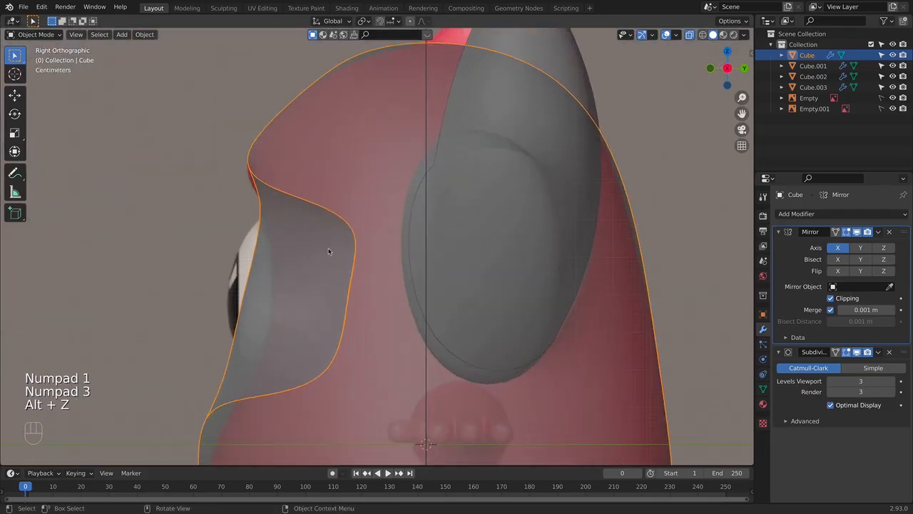
pyautogui.press('Tab')
pyautogui.keyDown('shift'); pyautogui.moveTo(326, 251); pyautogui.dragTo(378, 271, button='middle'); pyautogui.keyUp('shift')
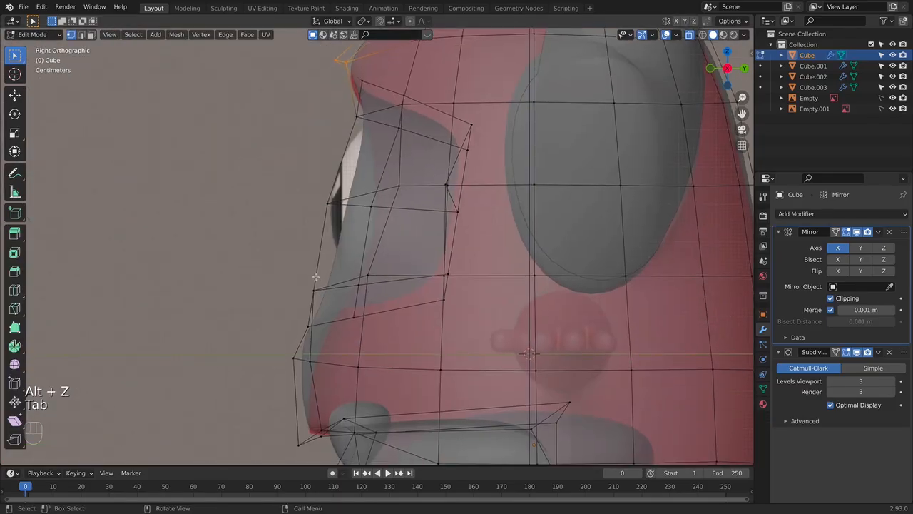
pyautogui.moveTo(315, 277); pyautogui.dragTo(438, 291)
pyautogui.press('y')
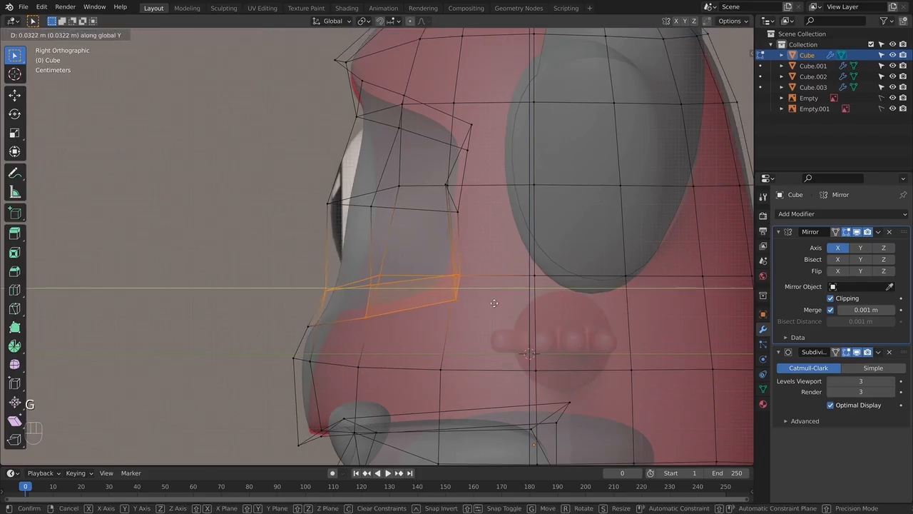
pyautogui.click(512, 302)
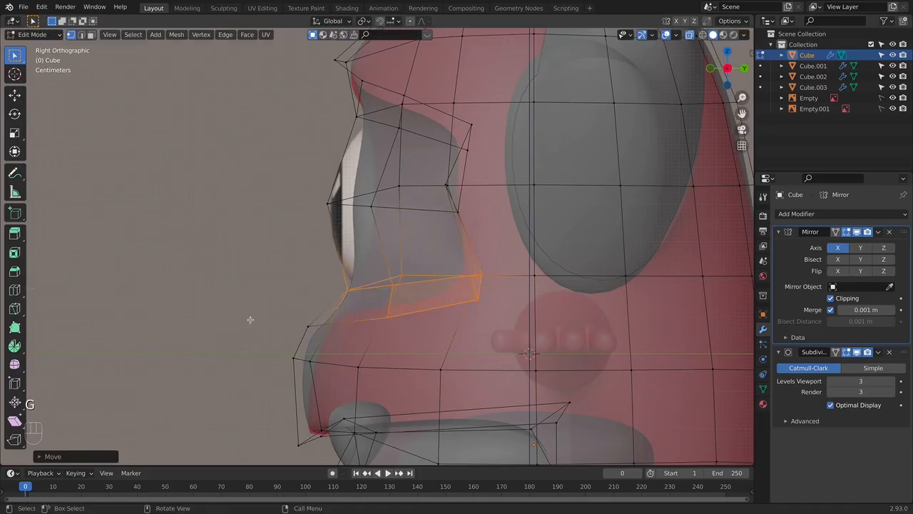
# - Move the front vertices just below the eye socket back along the Y axis and inspect the smoothed face from several angles
pyautogui.click(319, 367)
pyautogui.press('g')
pyautogui.press('y')
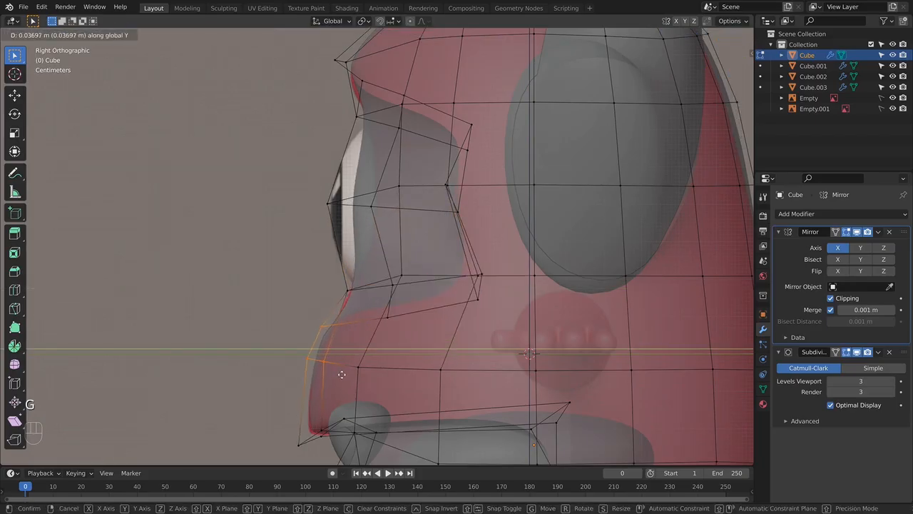
pyautogui.click(324, 369)
pyautogui.press('Tab')
pyautogui.press('KP_1')
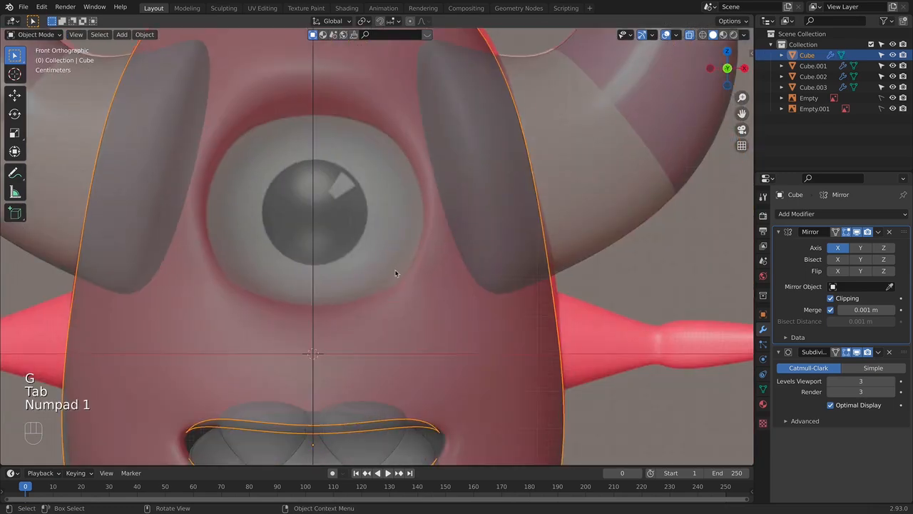
pyautogui.hotkey('alt', 'z')
pyautogui.scroll(-4, 410, 273)
pyautogui.moveTo(421, 271); pyautogui.dragTo(352, 274, button='middle')
pyautogui.scroll(4, 352, 274)
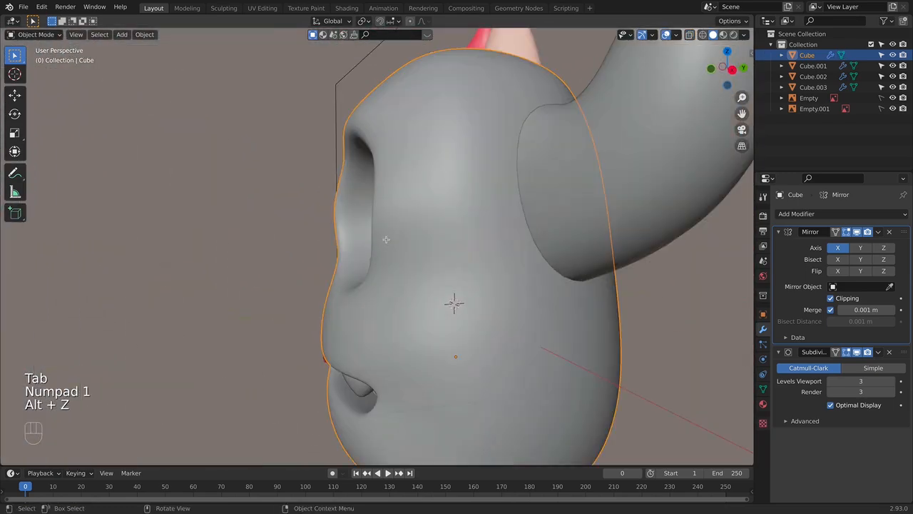
# - Select only the eye socket's mid-height vertices, excluding the rear ones with Circle Select, and move them back along the Y axis
pyautogui.press('Tab')
pyautogui.press('KP_3')
pyautogui.hotkey('alt', 'z')
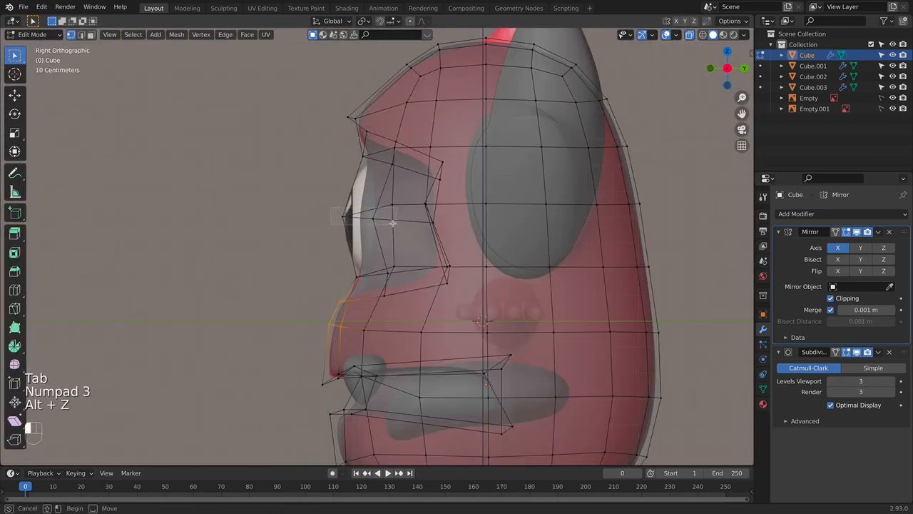
pyautogui.keyDown('alt'); pyautogui.click(397, 211); pyautogui.keyUp('alt')
pyautogui.moveTo(397, 212); pyautogui.dragTo(497, 225, button='middle')
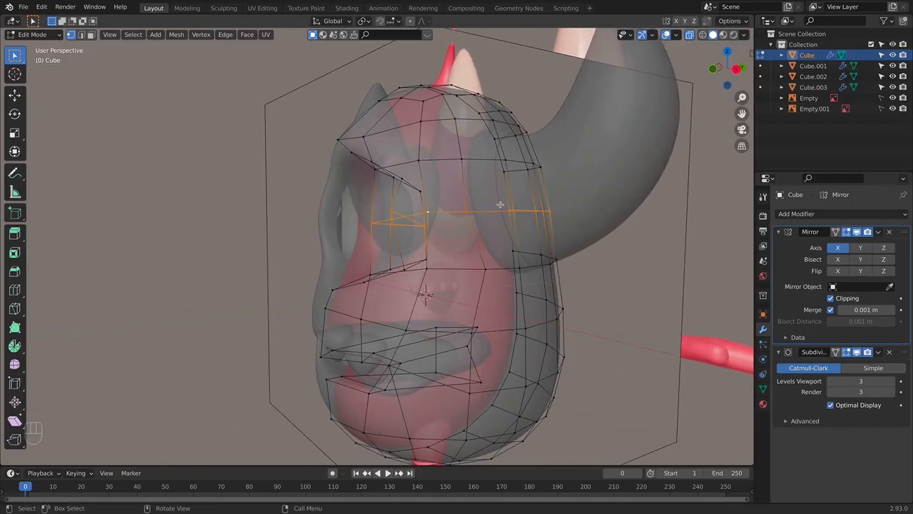
pyautogui.press('c')
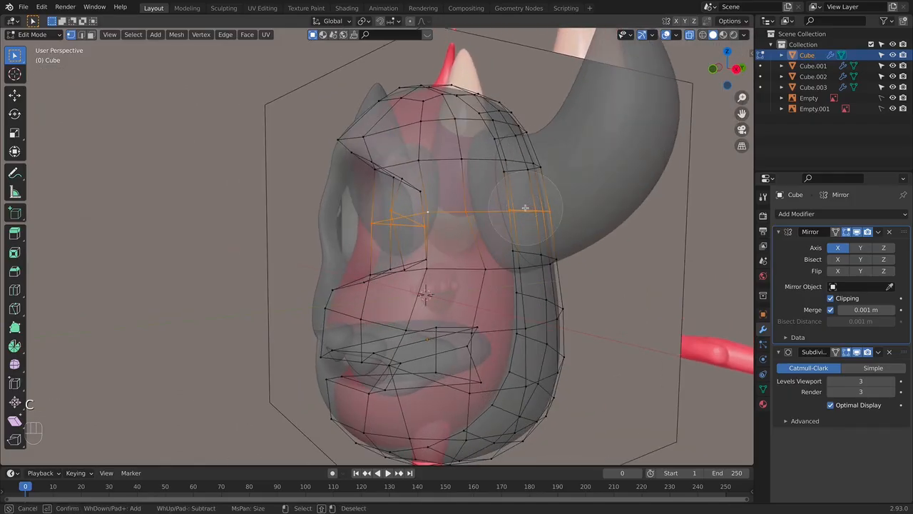
pyautogui.scroll(-3, 527, 207)
pyautogui.scroll(-3, 529, 206)
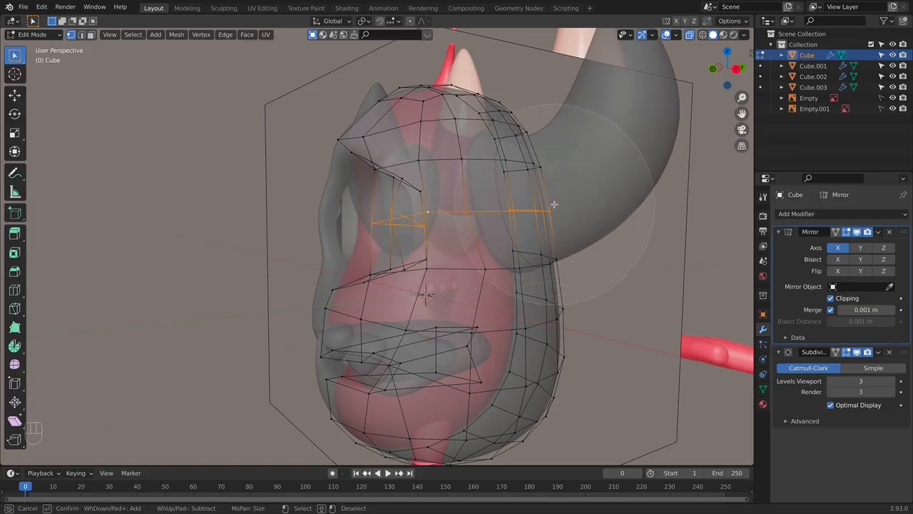
pyautogui.moveTo(523, 207)
pyautogui.mouseDown(button='middle')
pyautogui.moveTo(559, 195)
pyautogui.moveTo(563, 226)
pyautogui.moveTo(539, 229)
pyautogui.mouseUp(button='middle')
pyautogui.rightClick(557, 198)
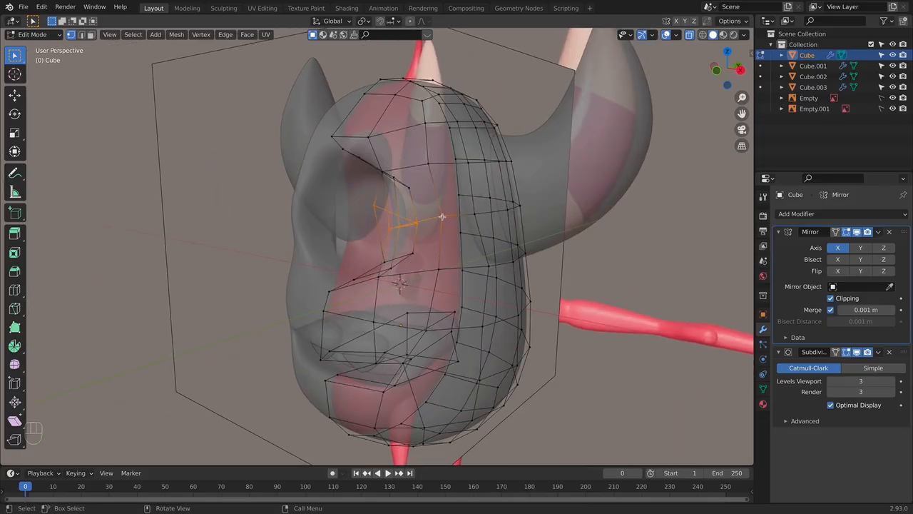
pyautogui.press('shift')
pyautogui.press('KP_3')
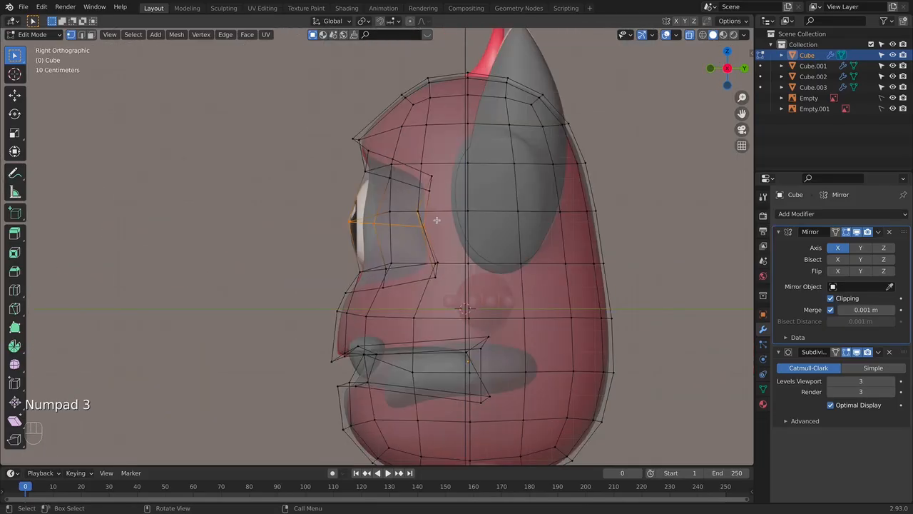
pyautogui.press('g')
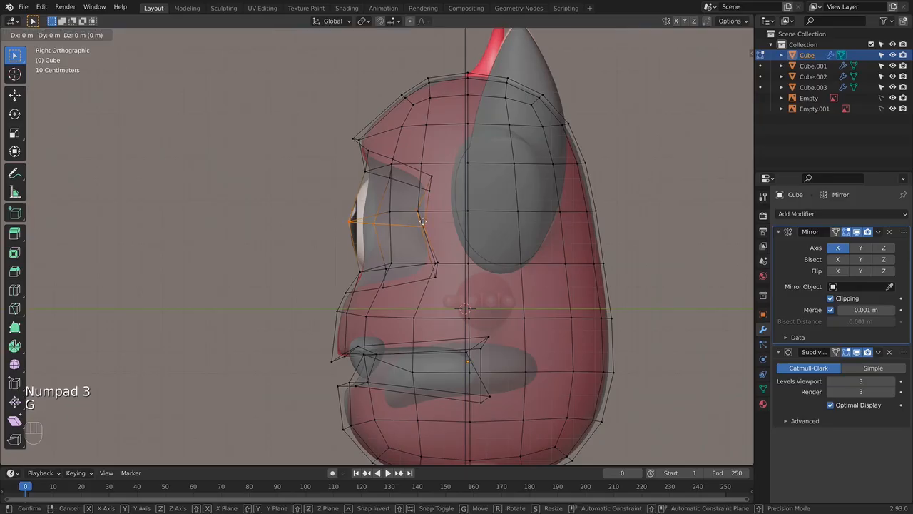
pyautogui.press('y')
pyautogui.click(443, 222)
pyautogui.press('Tab')
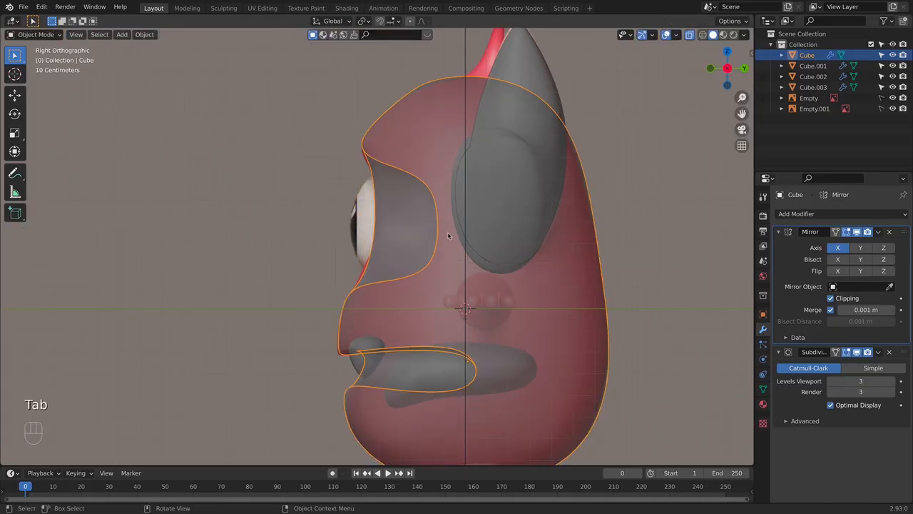
# - Add a UV sphere for the eyeball and rotate it 90° about the X axis
pyautogui.press('KP_1')
pyautogui.hotkey('alt', 'z')
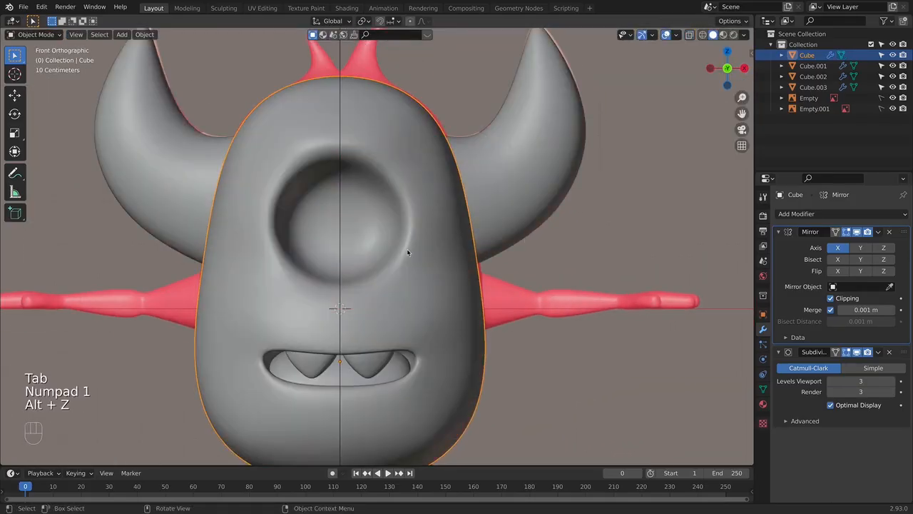
pyautogui.moveTo(407, 252); pyautogui.dragTo(304, 252, button='middle')
pyautogui.press('KP_1')
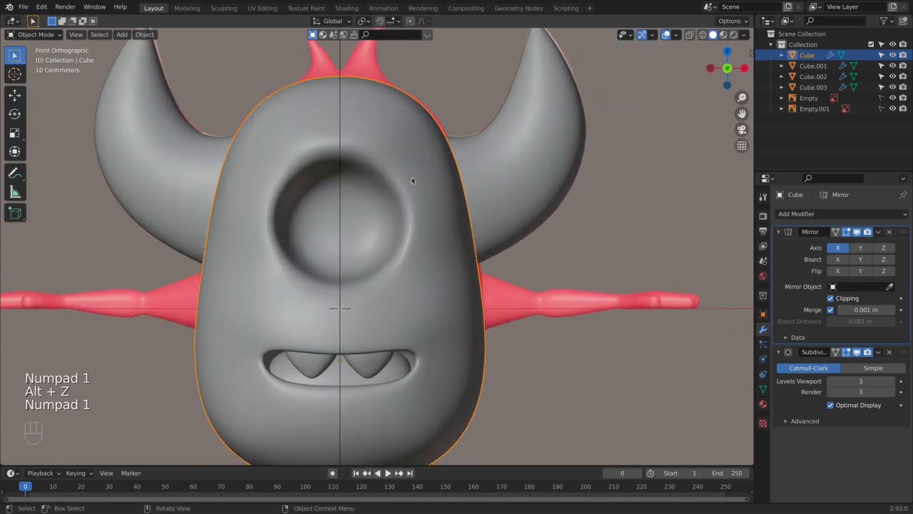
pyautogui.hotkey('shift', 'a')
pyautogui.moveTo(342, 225)
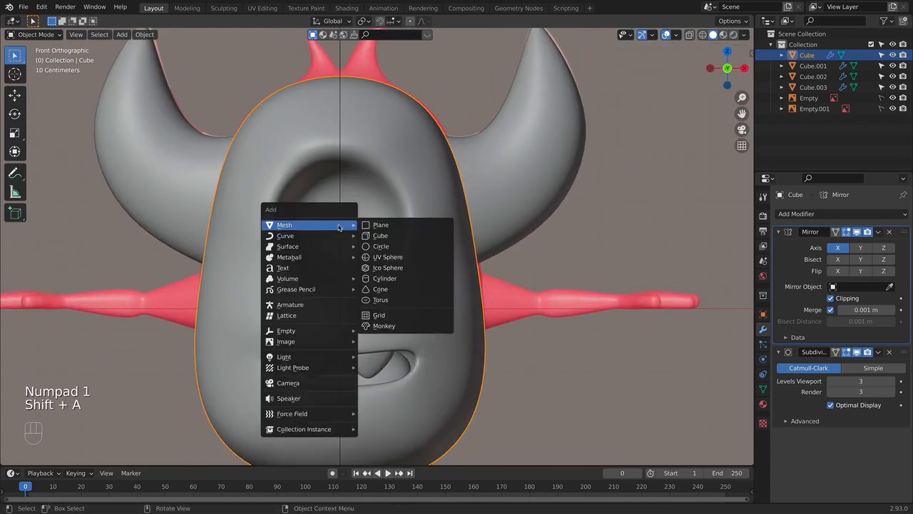
pyautogui.click(383, 259)
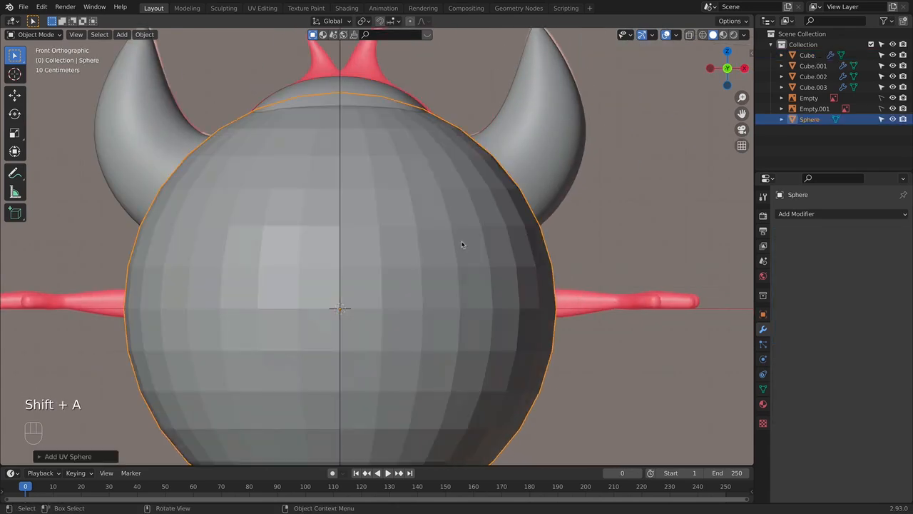
pyautogui.press('r')
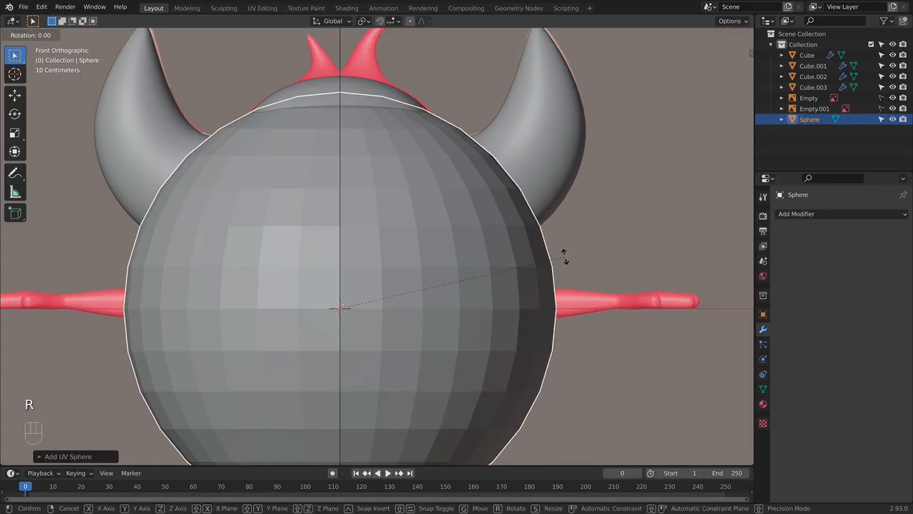
pyautogui.write('x90')
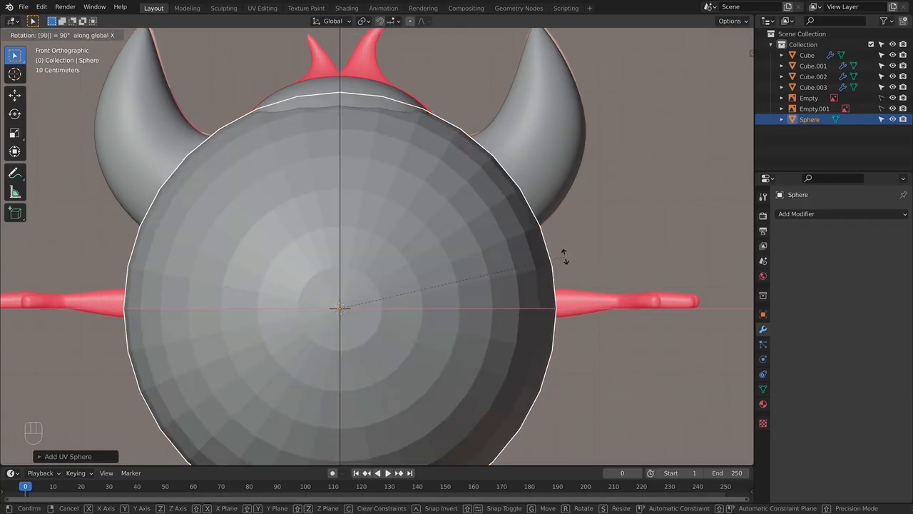
pyautogui.press('Return')
pyautogui.press('KP_Divide')
pyautogui.press('s')
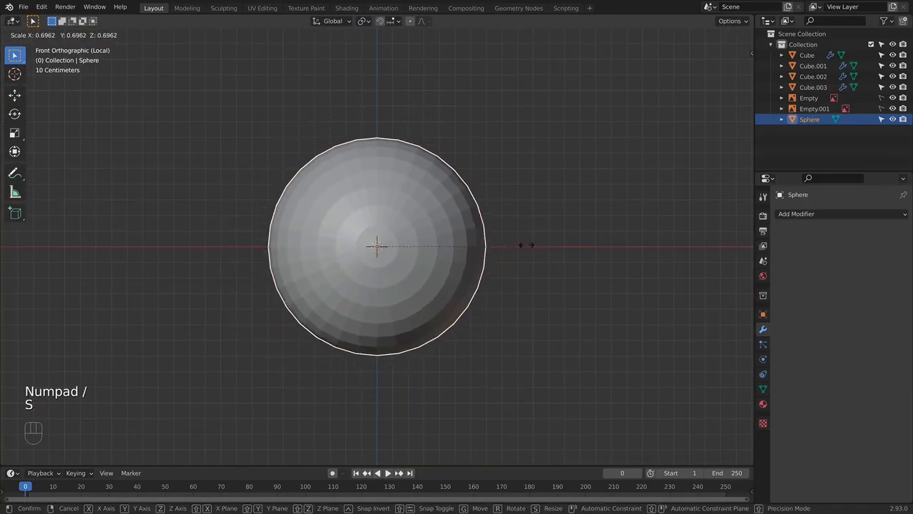
pyautogui.click(401, 247)
pyautogui.press('super+z')
pyautogui.press('super+z')
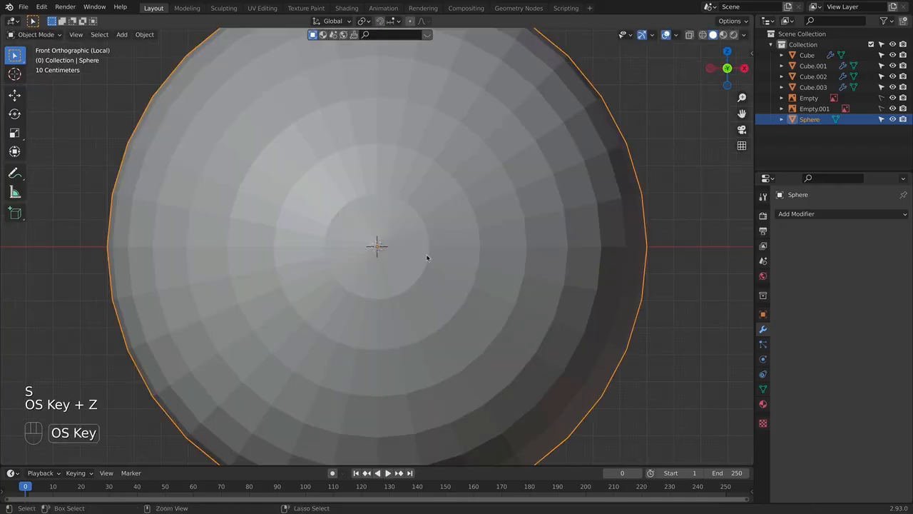
# - Scale the sphere down to about 0.32 and move it up over the eye socket in front view
pyautogui.press('s')
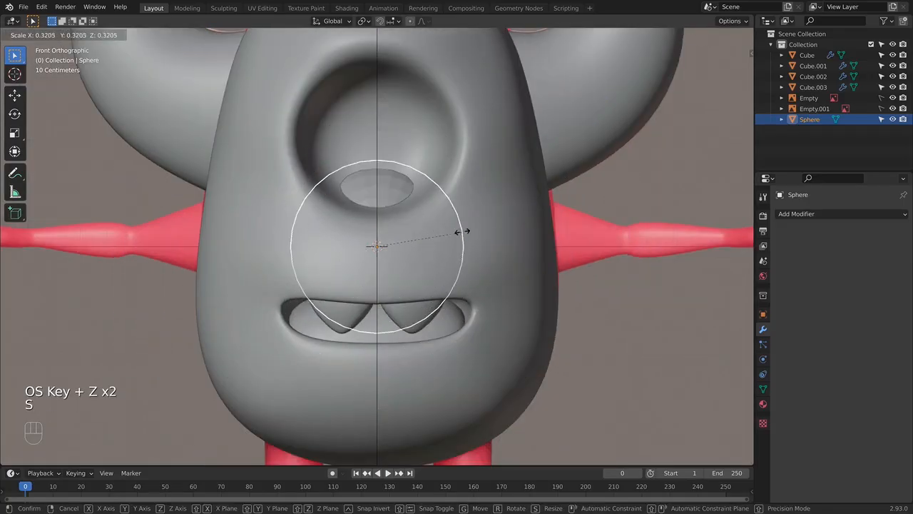
pyautogui.click(461, 230)
pyautogui.press('g')
pyautogui.click(480, 132)
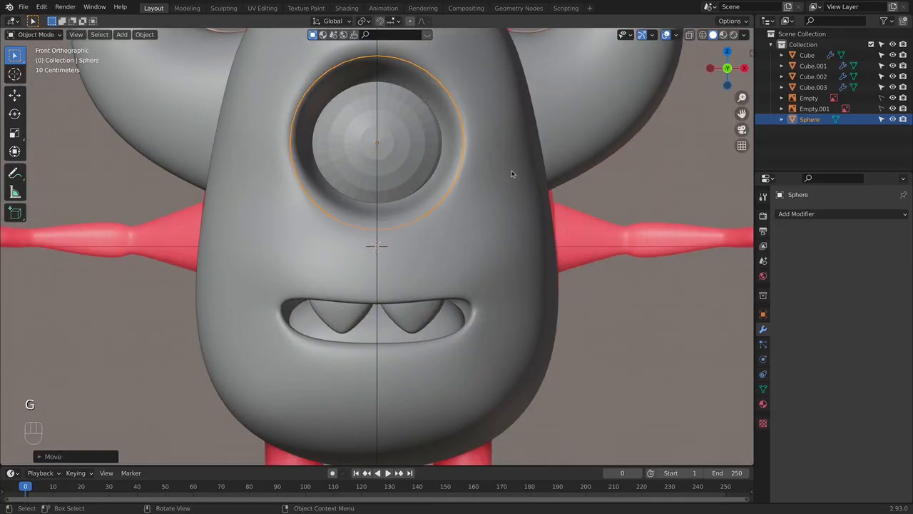
# - Move the sphere forward about 0.25 m along the Y axis into the eye socket and check its fit
pyautogui.press('KP_3')
pyautogui.press('g')
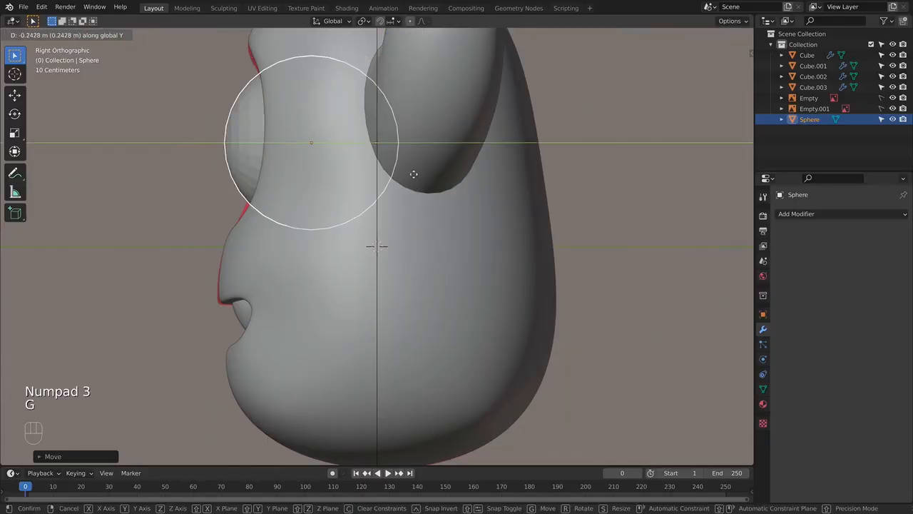
pyautogui.click(410, 176)
pyautogui.press('Tab')
pyautogui.press('KP_1')
pyautogui.press('Tab')
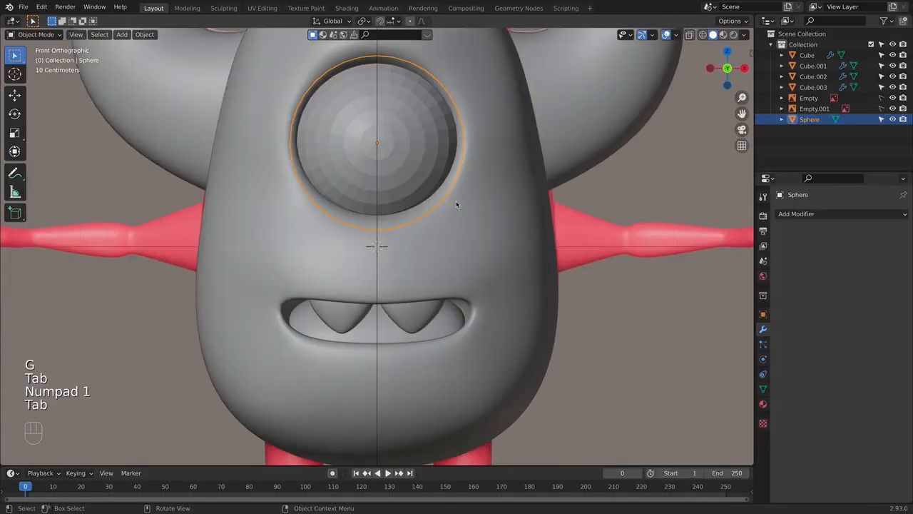
pyautogui.moveTo(457, 202); pyautogui.dragTo(566, 220, button='middle')
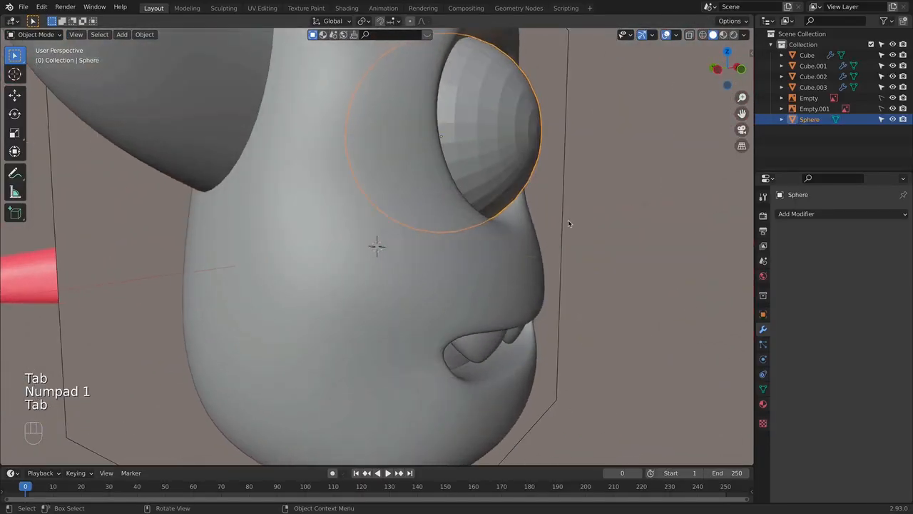
# - Shift the eye sphere slightly backward in the see-through side view to align it with the reference eye
pyautogui.press('KP_3')
pyautogui.hotkey('alt', 'z')
pyautogui.press('g')
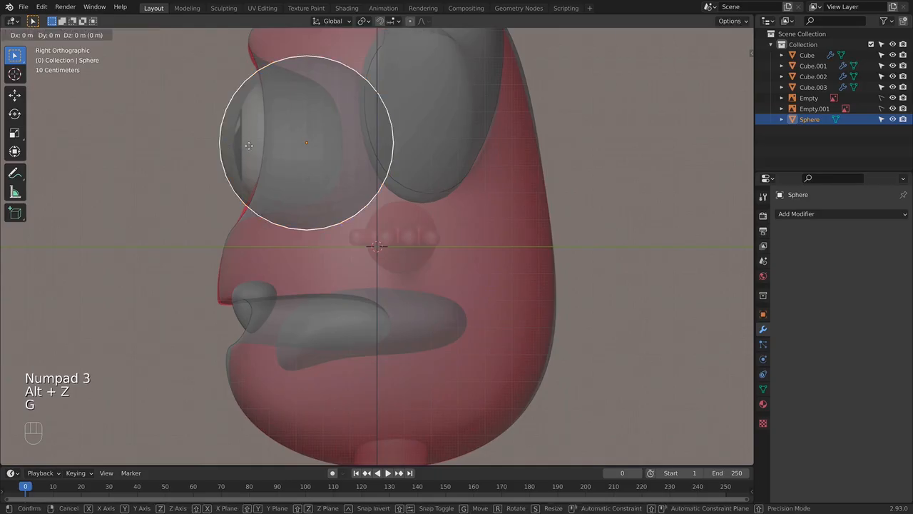
pyautogui.click(259, 148)
pyautogui.press('KP_1')
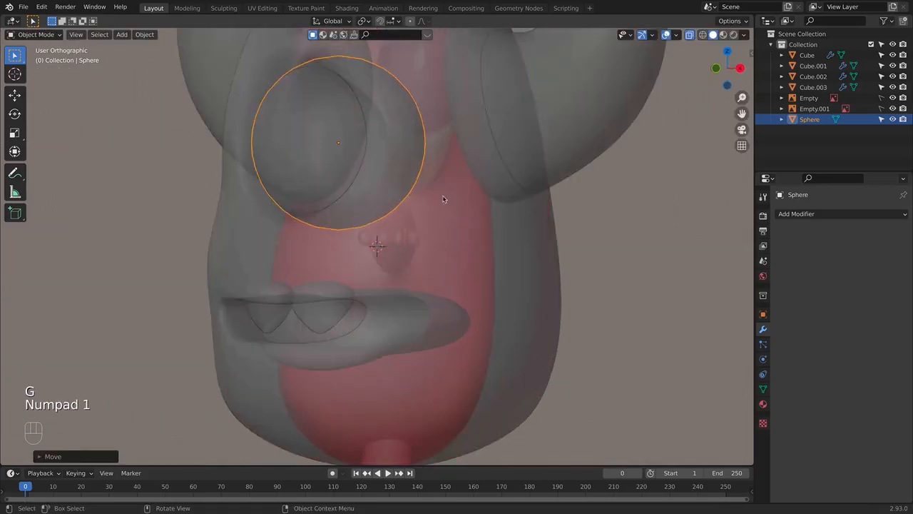
# - Reposition the centre vertex below the eye socket on the body mesh along the Y axis
pyautogui.hotkey('alt', 'z')
pyautogui.moveTo(371, 200); pyautogui.dragTo(329, 257, button='middle')
pyautogui.click(490, 235)
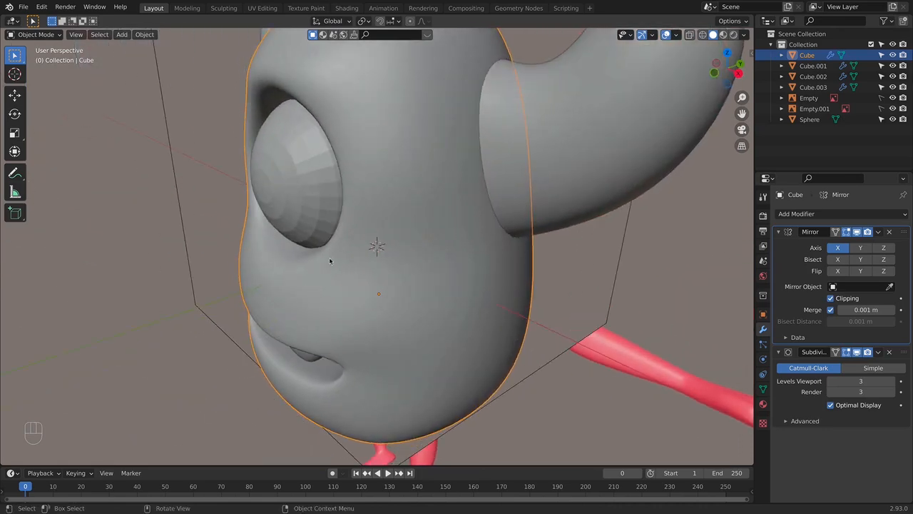
pyautogui.press('Tab')
pyautogui.press('g')
pyautogui.press('y')
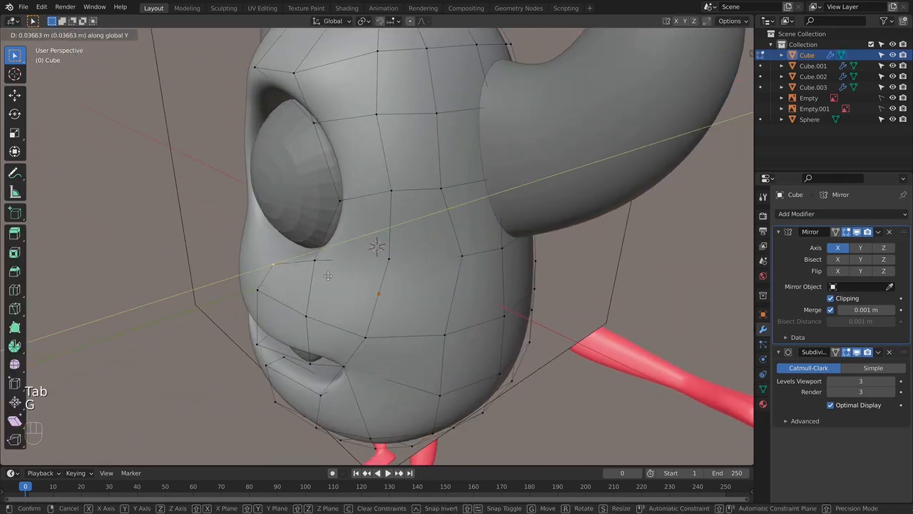
pyautogui.rightClick(329, 276)
pyautogui.press('g')
pyautogui.press('y')
pyautogui.click(335, 271)
# - Fine-tune the vertex below the eye along the Y axis against the see-through side reference
pyautogui.press('KP_3')
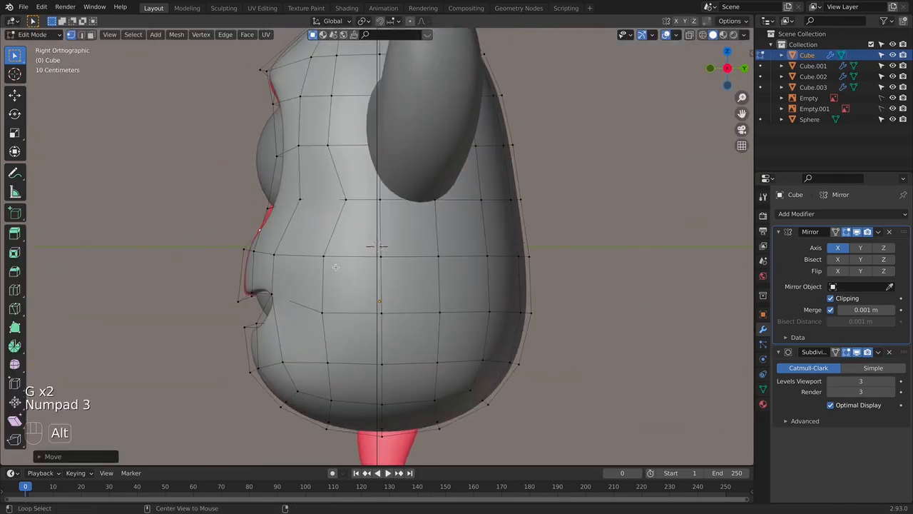
pyautogui.hotkey('alt', 'z')
pyautogui.hotkey('alt', 'z')
pyautogui.keyDown('shift'); pyautogui.moveTo(305, 218); pyautogui.dragTo(358, 231, button='middle'); pyautogui.keyUp('shift')
pyautogui.hotkey('alt', 'z')
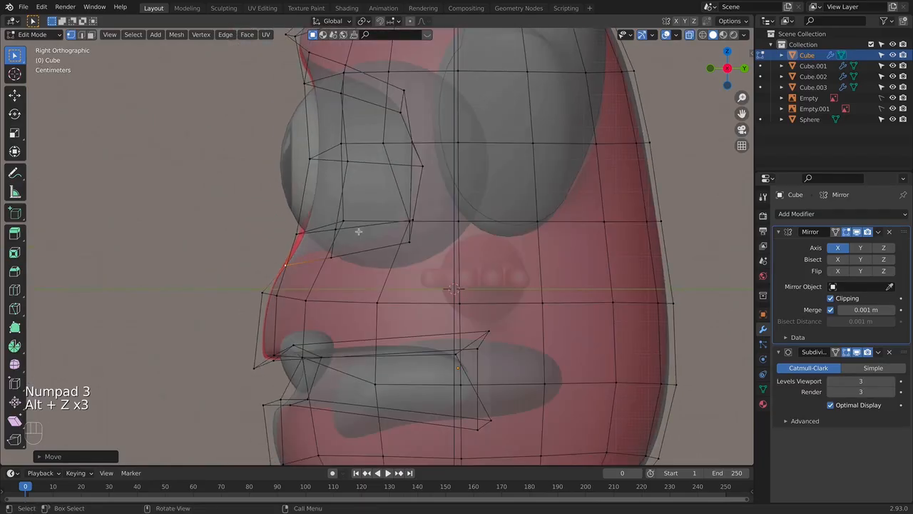
pyautogui.press('g')
pyautogui.press('y')
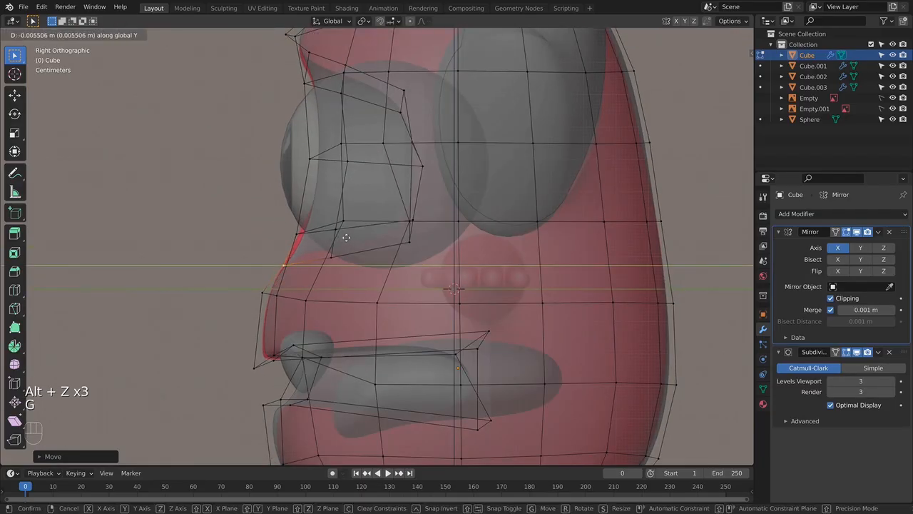
pyautogui.click(343, 237)
# - Move the vertices along the lower part of the eye socket slightly to follow the side reference
pyautogui.hotkey('alt', 'z')
pyautogui.hotkey('alt', 'z')
pyautogui.moveTo(289, 214); pyautogui.dragTo(379, 267)
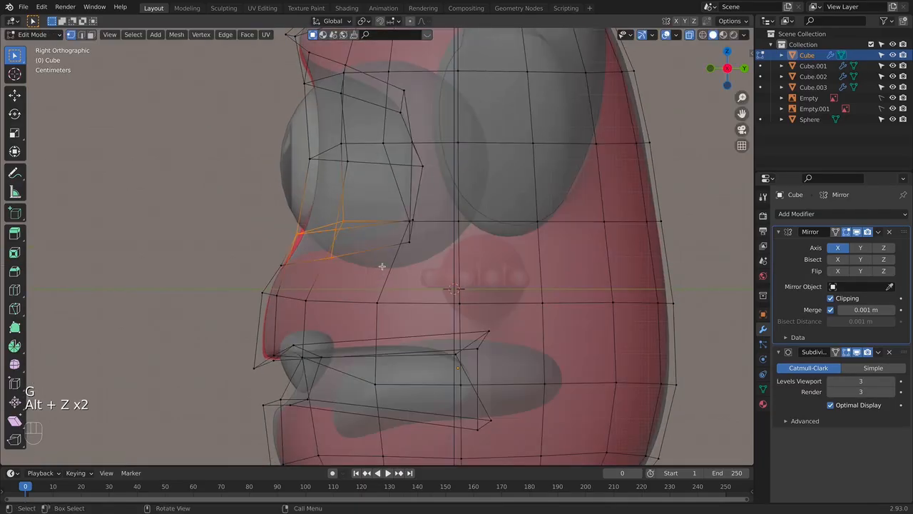
pyautogui.press('g')
pyautogui.click(395, 191)
pyautogui.hotkey('alt', 'z')
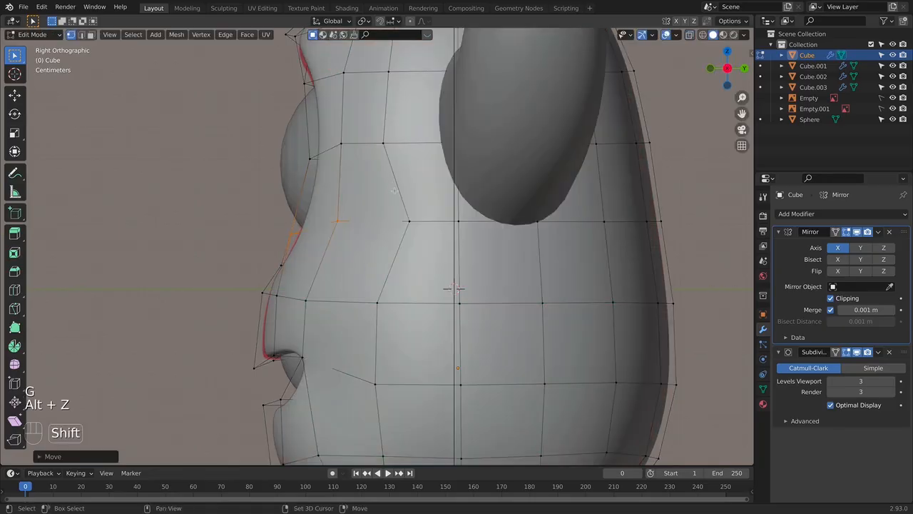
# - Try adding an edge loop around the eye socket, edge-slide it and scale it to about 0.9
pyautogui.keyDown('shift'); pyautogui.moveTo(395, 191); pyautogui.dragTo(555, 256, button='middle'); pyautogui.keyUp('shift')
pyautogui.press('KP_1')
pyautogui.press('KP_3')
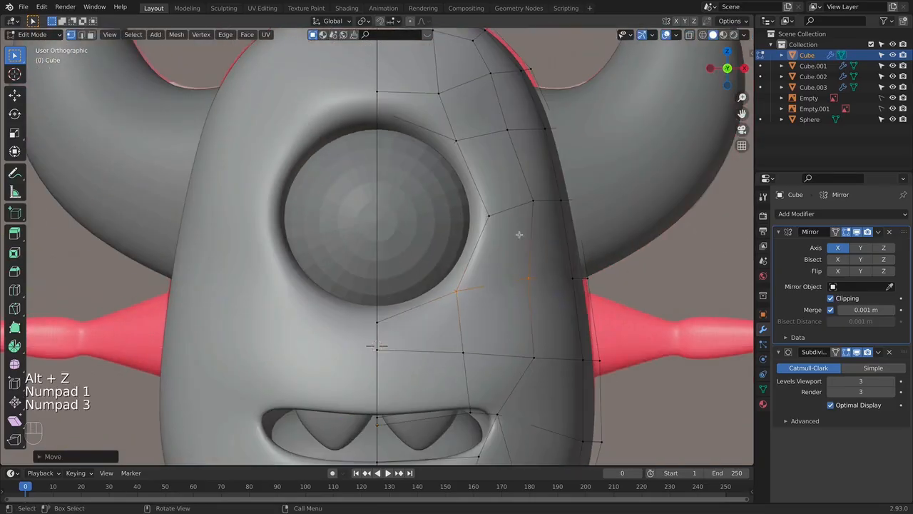
pyautogui.moveTo(374, 123); pyautogui.dragTo(540, 214, button='middle')
pyautogui.press('super+r')
pyautogui.click(433, 126)
pyautogui.click(434, 120)
pyautogui.press('Tab')
pyautogui.press('Tab')
pyautogui.press('g')
pyautogui.press('g')
pyautogui.click(524, 211)
pyautogui.press('s')
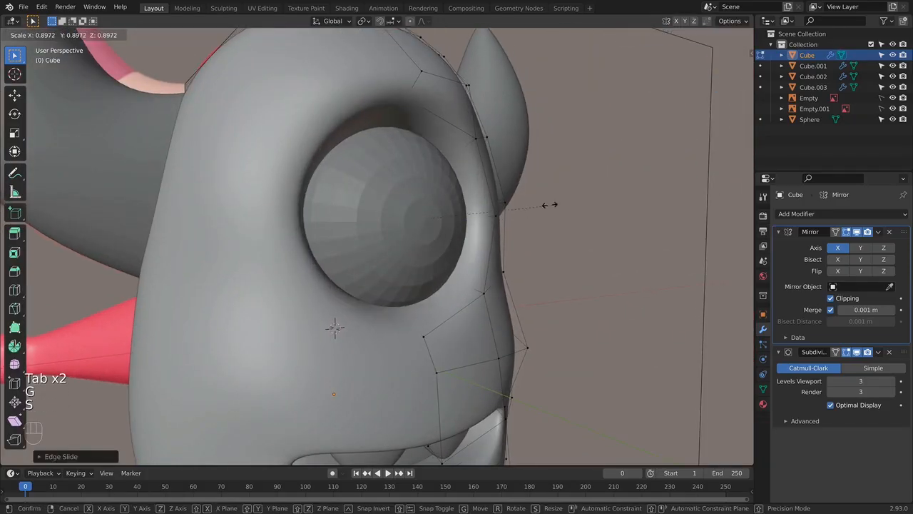
pyautogui.click(544, 205)
pyautogui.press('Tab')
pyautogui.press('KP_1')
pyautogui.press('KP_3')
pyautogui.press('KP_1')
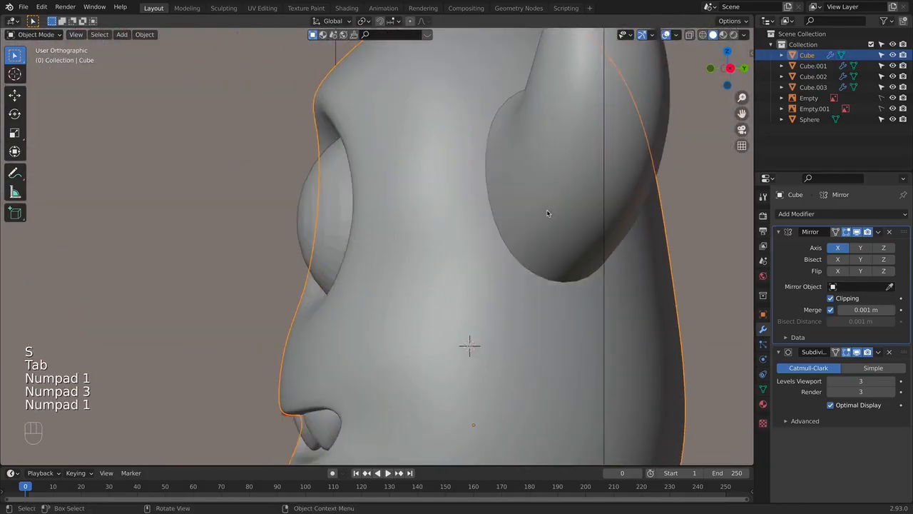
pyautogui.hotkey('alt', 'z')
pyautogui.hotkey('alt', 'z')
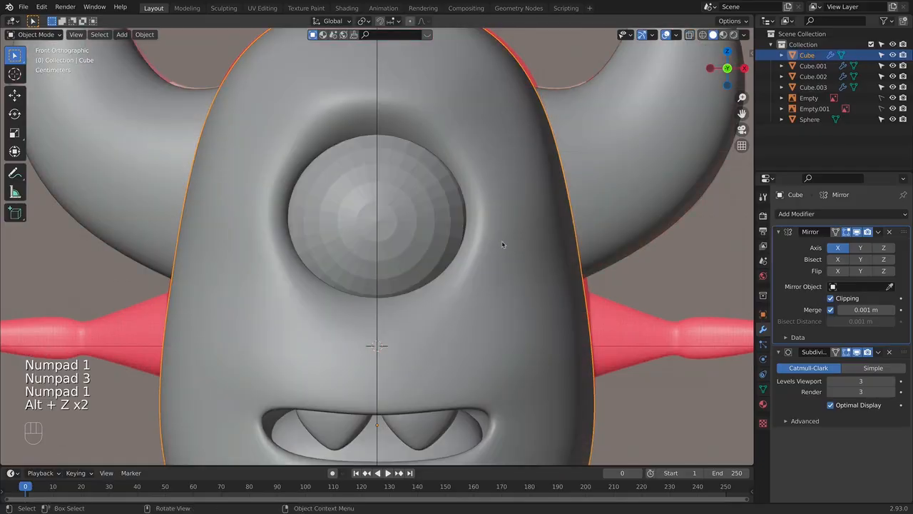
# - Undo the scaling, edge slide and added loop around the eye socket
pyautogui.press('super+z')
pyautogui.press('super+z')
pyautogui.press('super+z')
pyautogui.press('Tab')
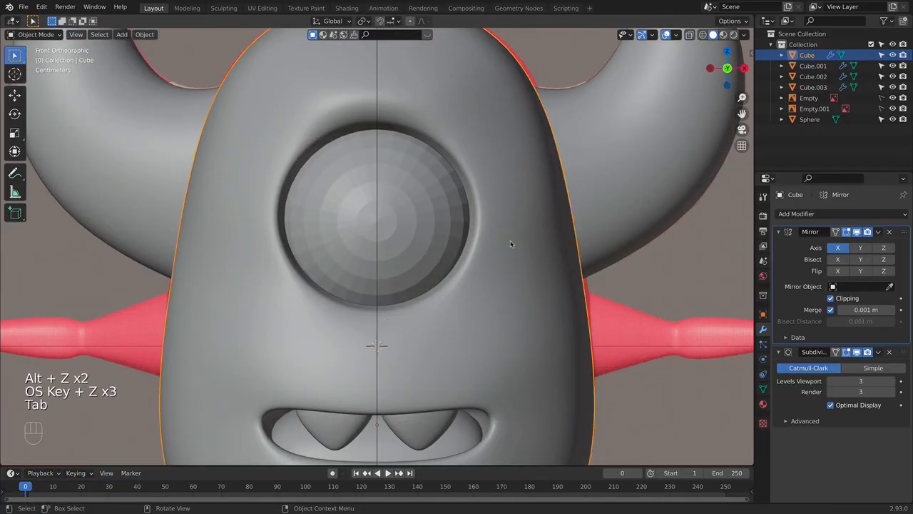
pyautogui.press('super+z')
pyautogui.press('super+z')
# - Dissolve an edge loop inside the eye socket of the body mesh
pyautogui.moveTo(507, 242); pyautogui.dragTo(406, 293, button='middle')
pyautogui.press('Tab')
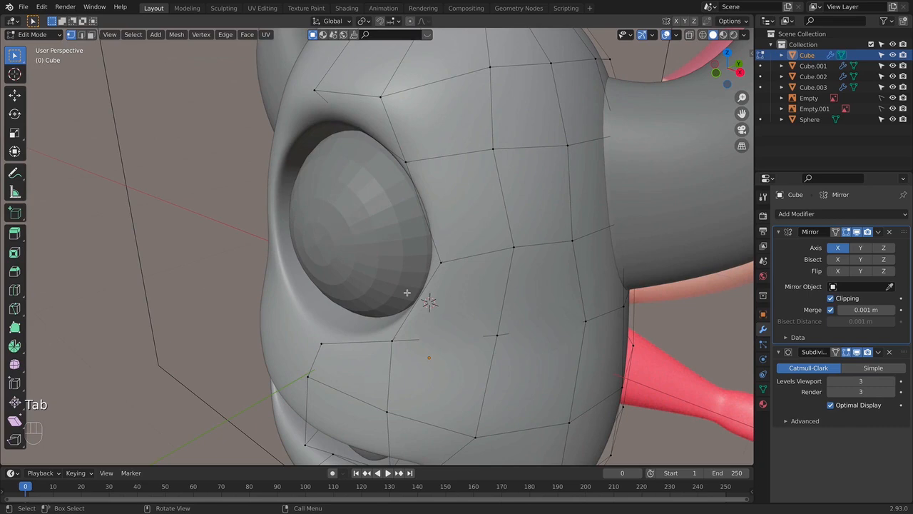
pyautogui.hotkey('alt', 'z')
pyautogui.moveTo(375, 326); pyautogui.dragTo(394, 330, button='middle')
pyautogui.press('x')
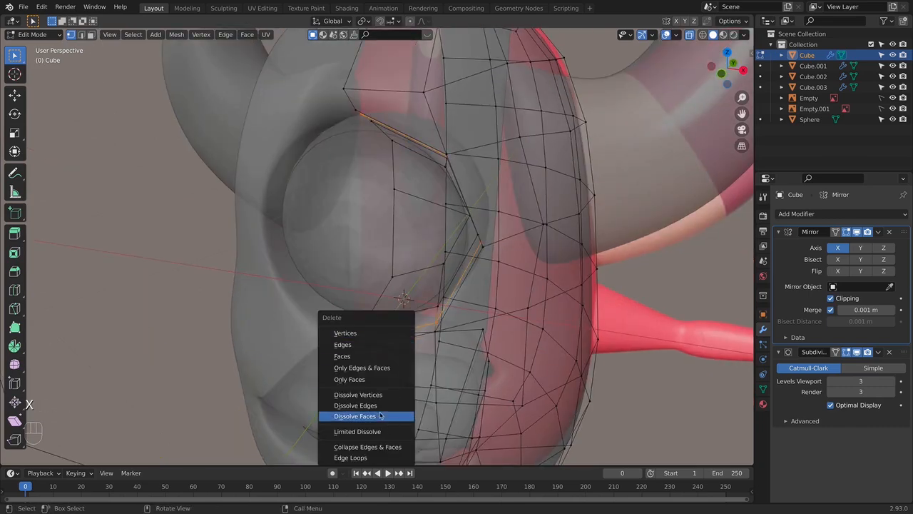
pyautogui.click(355, 405)
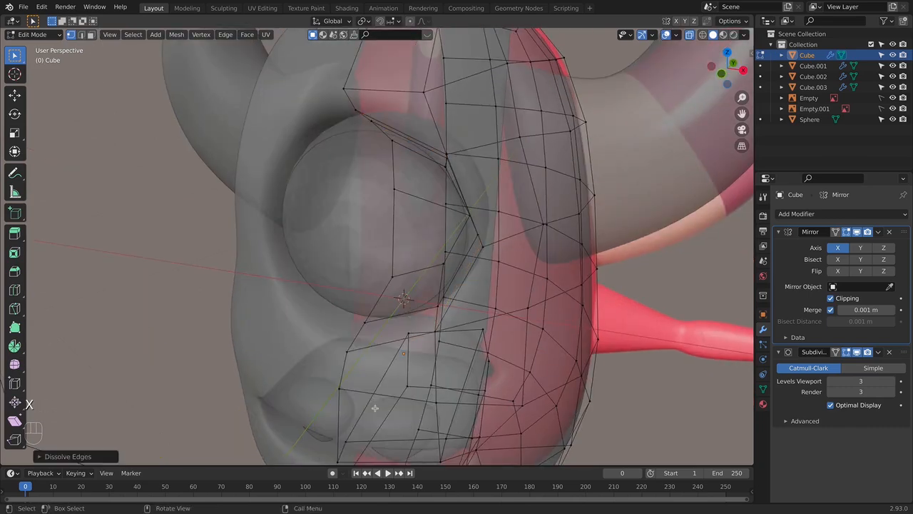
# - Edge-slide the remaining loop inside the eye socket toward the rim by a factor of about 0.23
pyautogui.press('KP_1')
pyautogui.hotkey('alt', 'z')
pyautogui.moveTo(385, 322)
pyautogui.mouseDown(button='middle')
pyautogui.moveTo(442, 318)
pyautogui.moveTo(421, 317)
pyautogui.moveTo(386, 335)
pyautogui.mouseUp(button='middle')
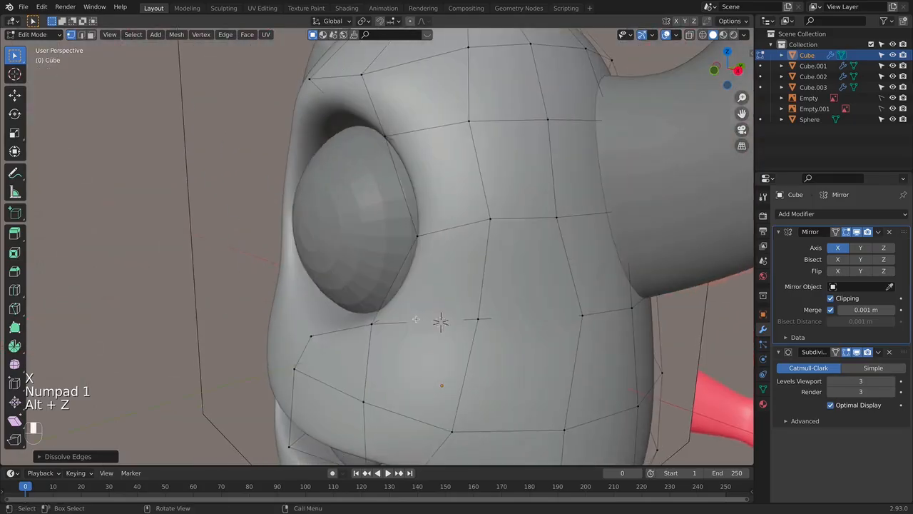
pyautogui.press('Tab')
pyautogui.press('Tab')
pyautogui.hotkey('alt', 'z')
pyautogui.keyDown('alt'); pyautogui.click(386, 317); pyautogui.keyUp('alt')
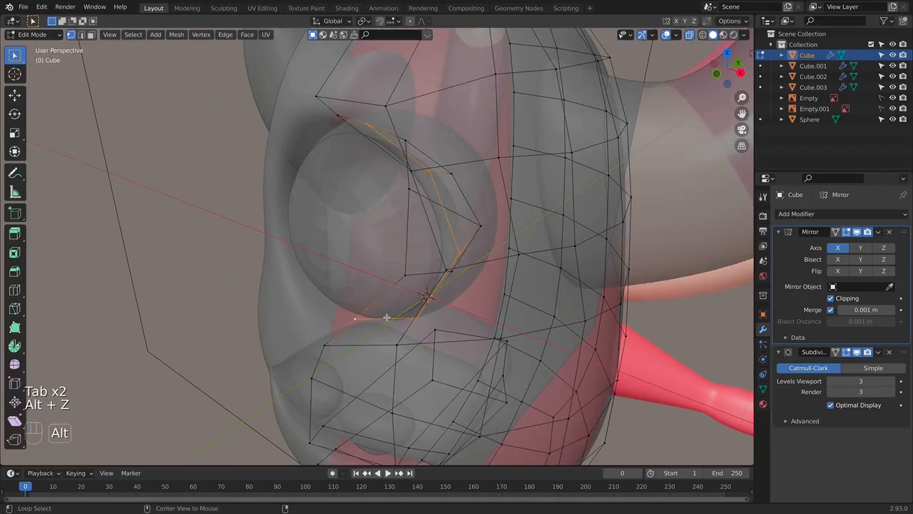
pyautogui.press('g')
pyautogui.press('g')
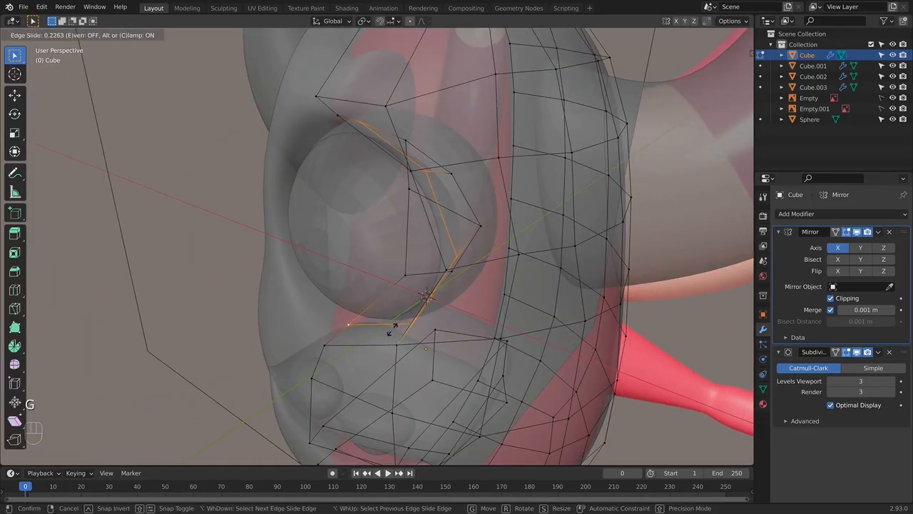
pyautogui.click(393, 328)
# - Apply smooth shading to the eye sphere and deselect it
pyautogui.press('Tab')
pyautogui.press('KP_1')
pyautogui.hotkey('alt', 'z')
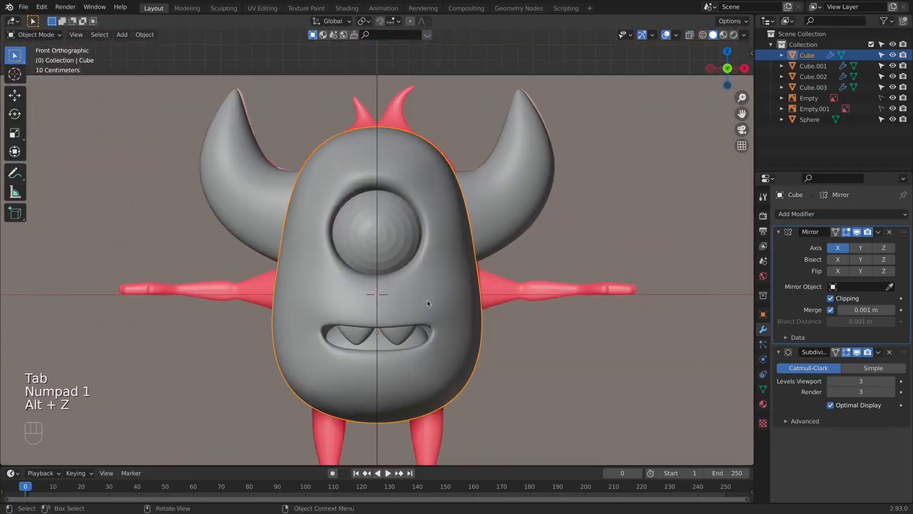
pyautogui.moveTo(428, 303); pyautogui.dragTo(493, 300, button='middle')
pyautogui.click(394, 230)
pyautogui.rightClick(401, 231)
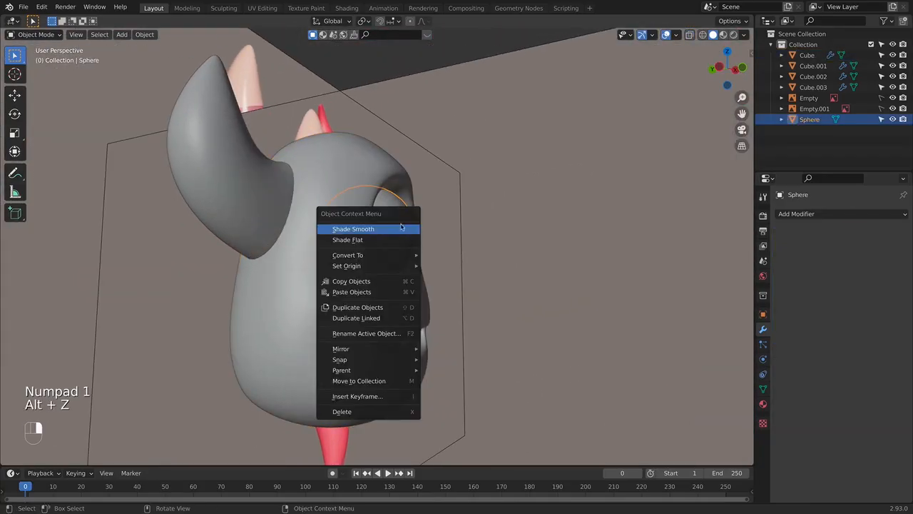
pyautogui.click(401, 228)
pyautogui.moveTo(403, 237)
pyautogui.mouseDown(button='middle')
pyautogui.moveTo(436, 244)
pyautogui.moveTo(345, 247)
pyautogui.moveTo(399, 249)
pyautogui.mouseUp(button='middle')
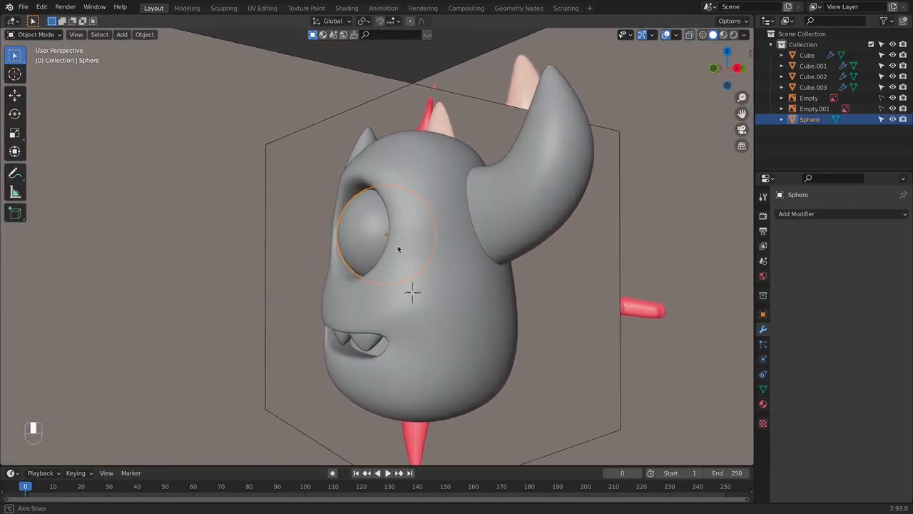
pyautogui.press('KP_1')
pyautogui.click(585, 326)
# - Compare the head, eye and mouth with the front and side references in see-through and solid display
pyautogui.hotkey('alt', 'z')
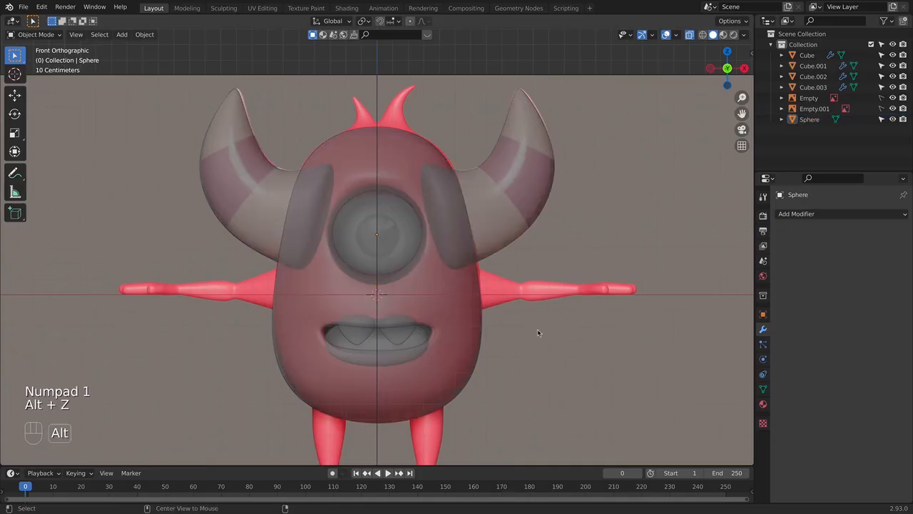
pyautogui.hotkey('alt', 'z')
pyautogui.scroll(-4, 440, 299)
pyautogui.moveTo(441, 299); pyautogui.dragTo(540, 298, button='middle')
pyautogui.press('KP_3')
pyautogui.scroll(4, 422, 296)
pyautogui.hotkey('alt', 'z')
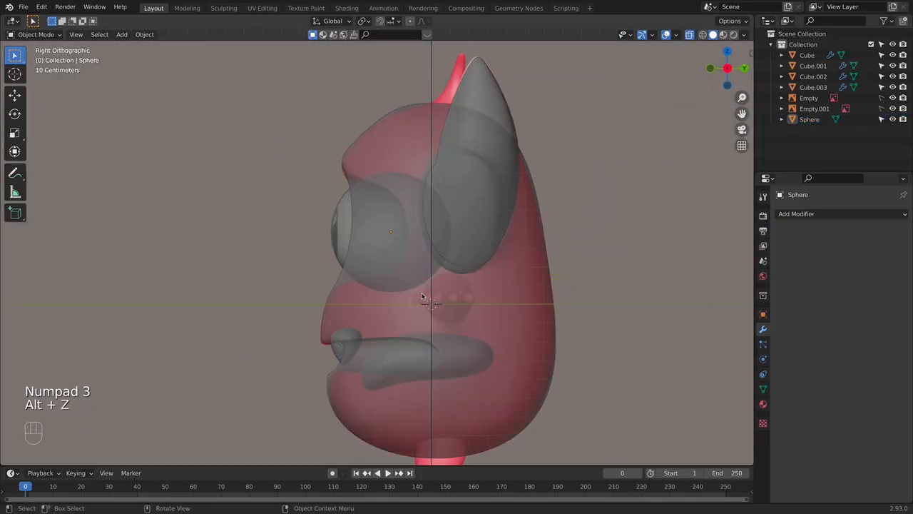
pyautogui.hotkey('alt', 'z')
pyautogui.scroll(-6, 528, 279)
pyautogui.moveTo(485, 271); pyautogui.dragTo(437, 253, button='middle')
pyautogui.press('KP_1')
pyautogui.scroll(5, 436, 265)
pyautogui.scroll(4, 437, 265)
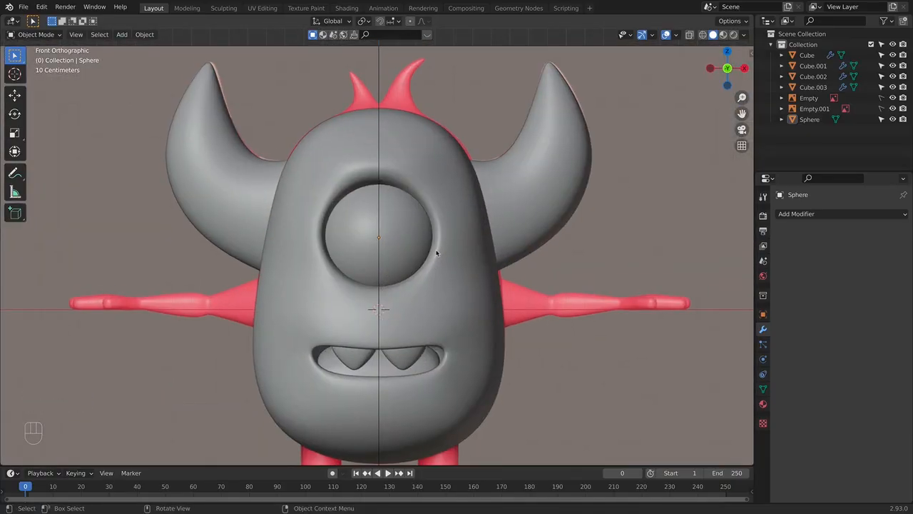
pyautogui.scroll(-2, 455, 247)
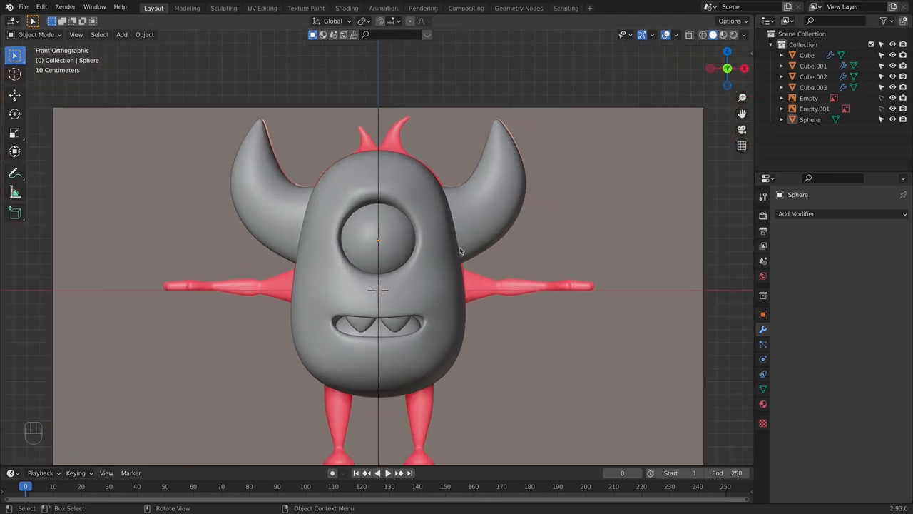
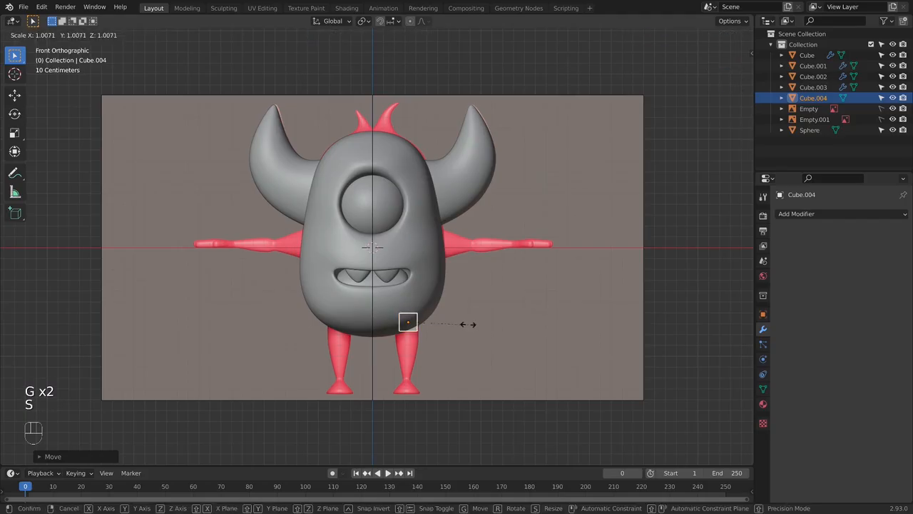
# - Add a Subdivision Surface modifier to the leg cube with viewport and render levels set to 3
pyautogui.click(835, 214)
pyautogui.click(690, 406)
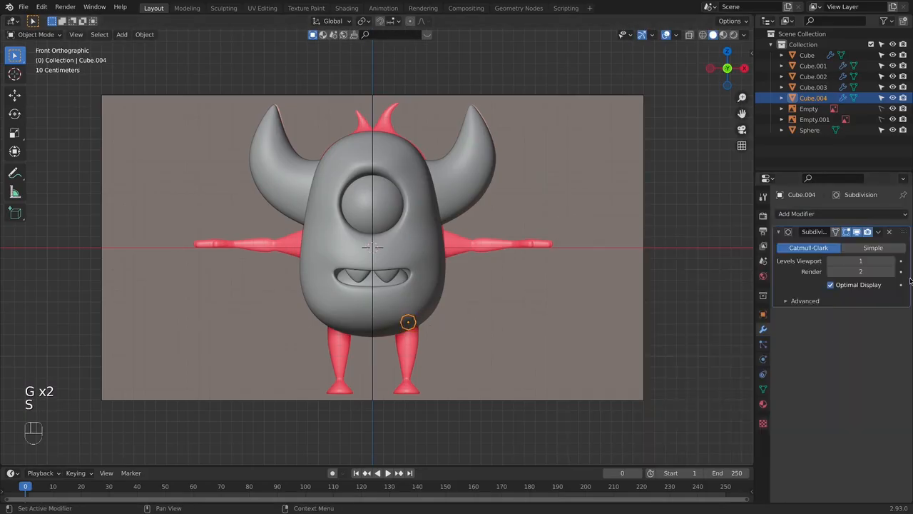
pyautogui.click(893, 272)
pyautogui.click(900, 262)
pyautogui.click(901, 262)
pyautogui.click(892, 261)
# - Raise the leg cube slightly in see-through front view and scale its bottom face to the width of the reference leg
pyautogui.scroll(4, 489, 314)
pyautogui.press('Tab')
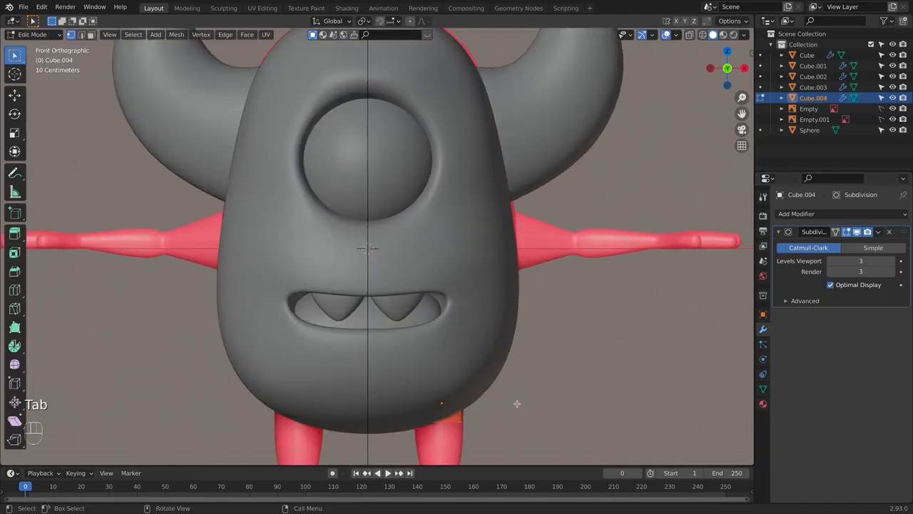
pyautogui.keyDown('shift'); pyautogui.moveTo(533, 376); pyautogui.dragTo(547, 302, button='middle'); pyautogui.keyUp('shift')
pyautogui.hotkey('alt', 'z')
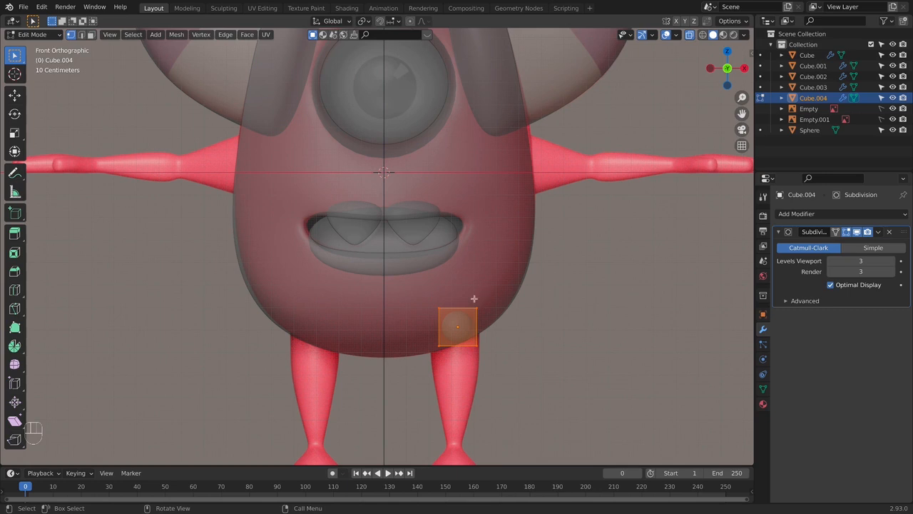
pyautogui.keyDown('shift'); pyautogui.moveTo(473, 321); pyautogui.dragTo(464, 271, button='middle'); pyautogui.keyUp('shift')
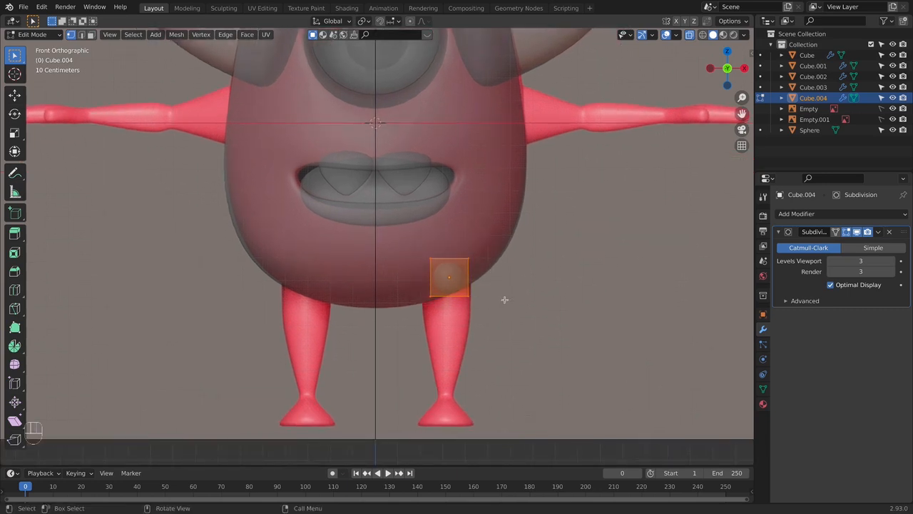
pyautogui.press('g')
pyautogui.click(502, 287)
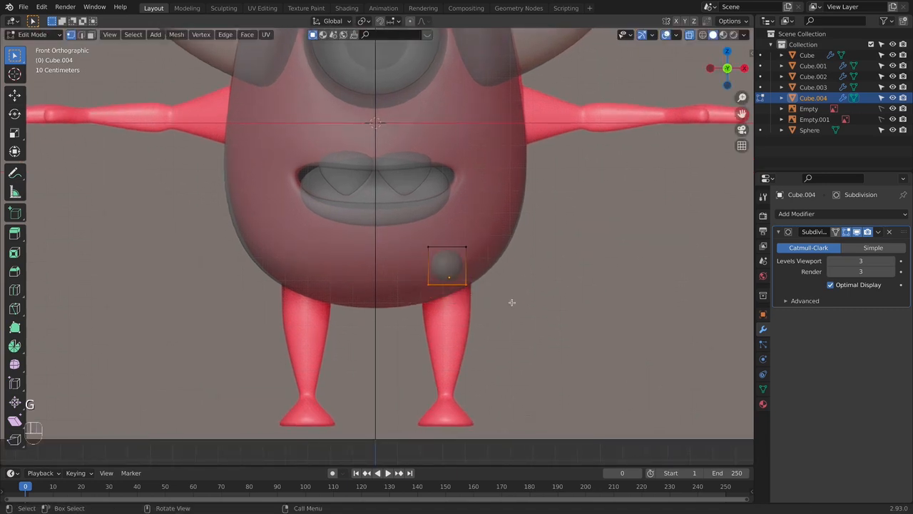
pyautogui.press('s')
pyautogui.click(489, 310)
# - Extrude the leg's bottom face down about 0.2 m to form the thigh section, keeping its width
pyautogui.press('e')
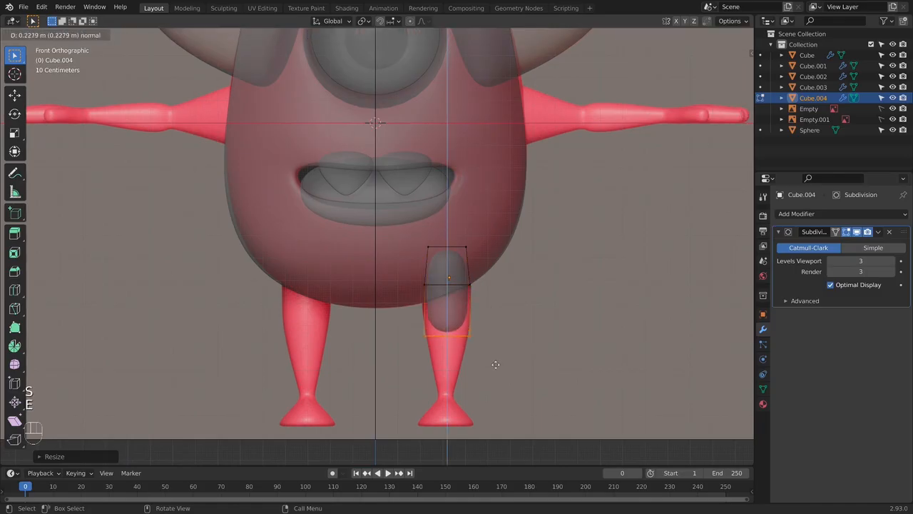
pyautogui.click(497, 355)
pyautogui.press('s')
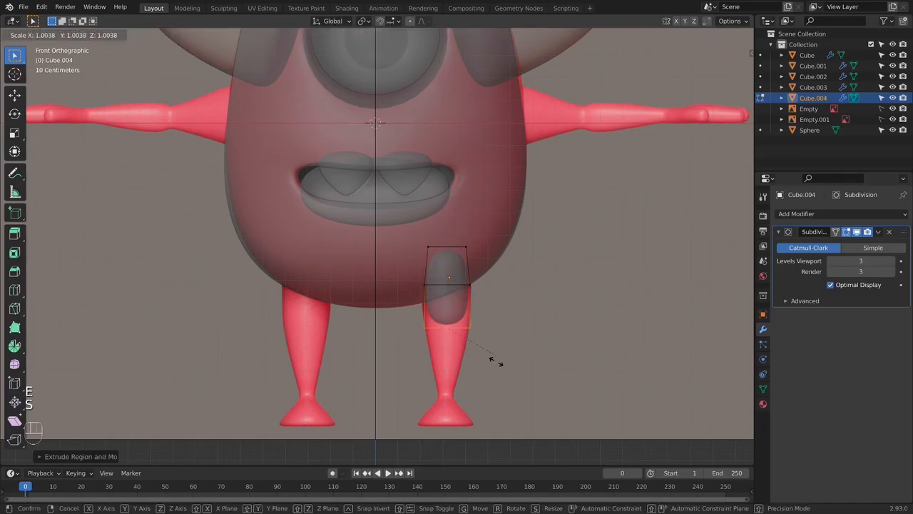
pyautogui.rightClick(493, 415)
# - Extrude the leg's bottom face down about 0.3 m, shrink it to the ankle's width and align it with the reference
pyautogui.press('e')
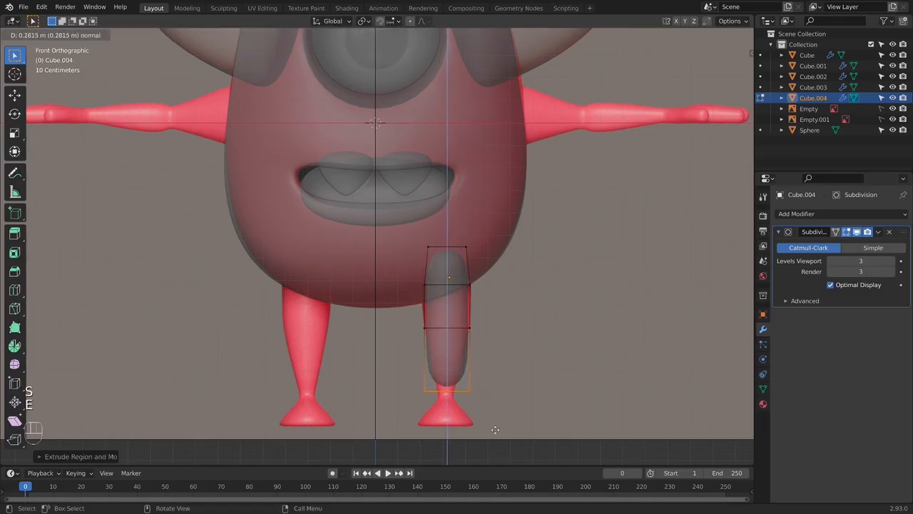
pyautogui.click(495, 433)
pyautogui.press('s')
pyautogui.click(497, 395)
pyautogui.press('g')
pyautogui.click(493, 392)
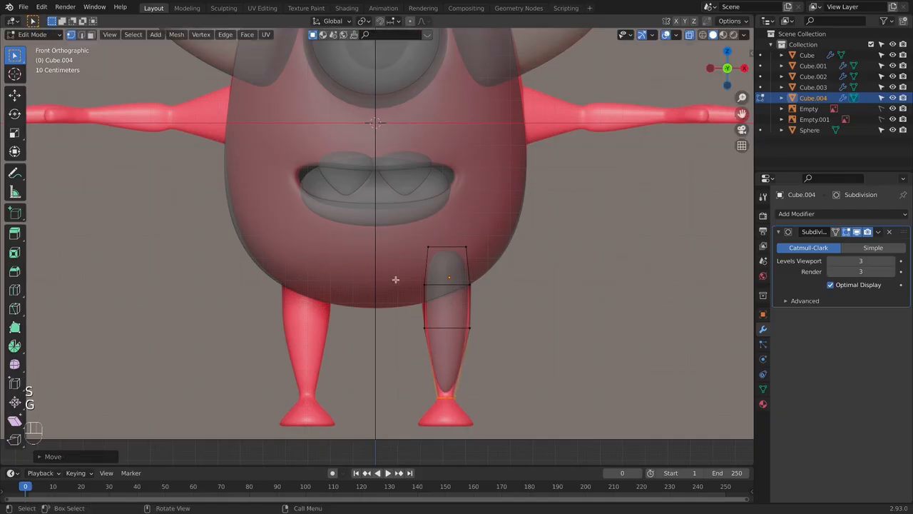
# - Scale up the two middle edge loops of the leg by about 1.11
pyautogui.moveTo(394, 282); pyautogui.dragTo(546, 349)
pyautogui.press('s')
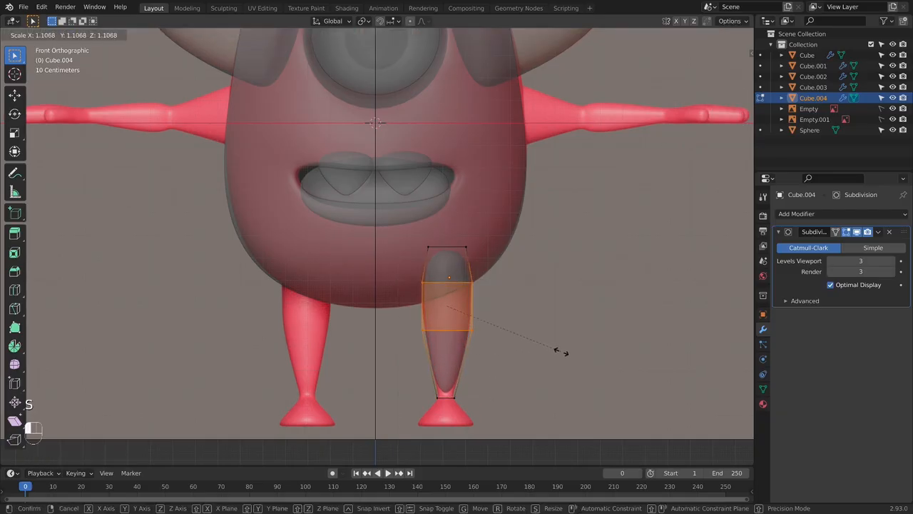
pyautogui.click(562, 351)
# - Move the whole leg mesh slightly back and down in the side view to line up with the reference leg
pyautogui.press('KP_3')
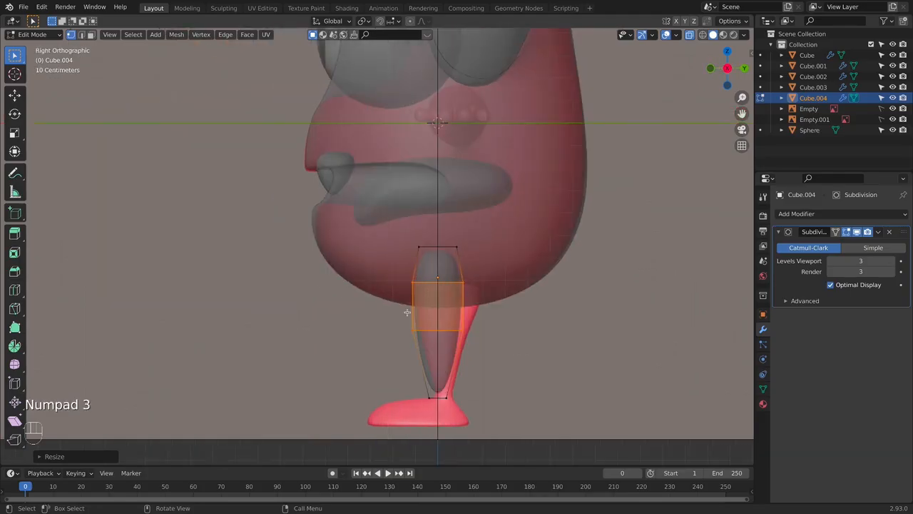
pyautogui.keyDown('shift'); pyautogui.moveTo(524, 304); pyautogui.dragTo(497, 286, button='middle'); pyautogui.keyUp('shift')
pyautogui.hotkey('alt', 'z')
pyautogui.scroll(2, 498, 285)
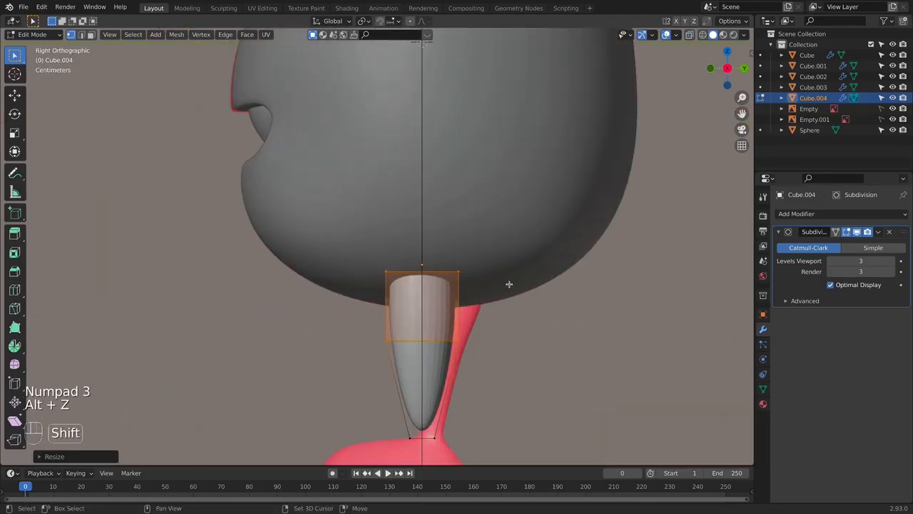
pyautogui.hotkey('alt', 'z')
pyautogui.keyDown('shift'); pyautogui.moveTo(551, 306); pyautogui.dragTo(501, 249, button='middle'); pyautogui.keyUp('shift')
pyautogui.moveTo(316, 167); pyautogui.dragTo(446, 218)
pyautogui.moveTo(257, 102); pyautogui.dragTo(497, 253)
pyautogui.press('g')
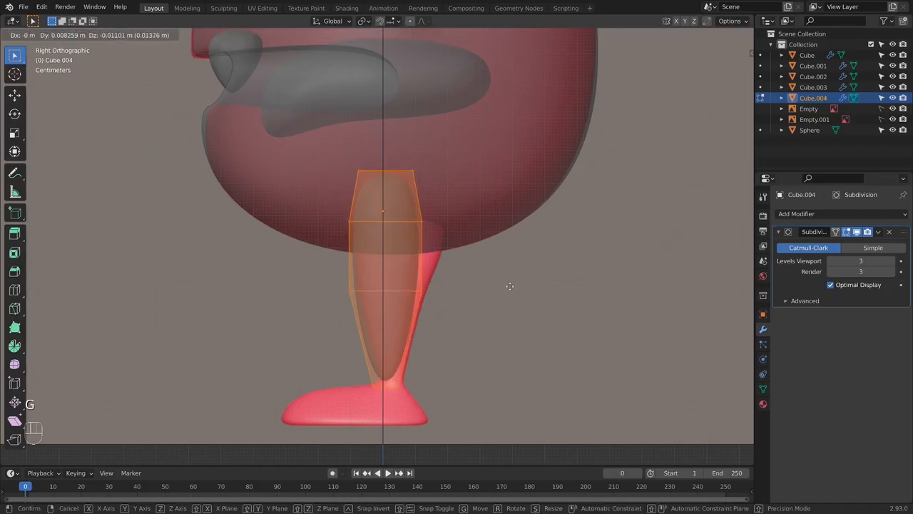
pyautogui.click(514, 285)
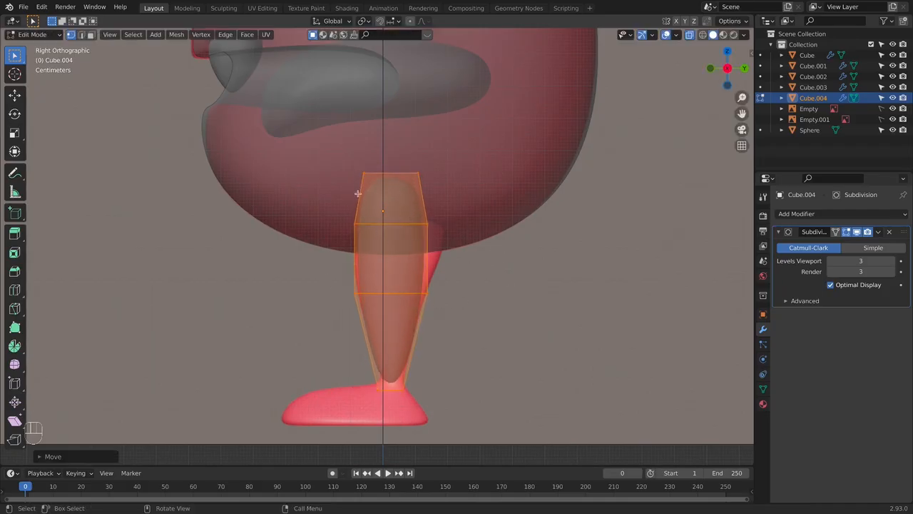
# - Pull the rear vertices of the leg's upper loop backward to follow the back of the reference thigh
pyautogui.click(428, 226)
pyautogui.press('g')
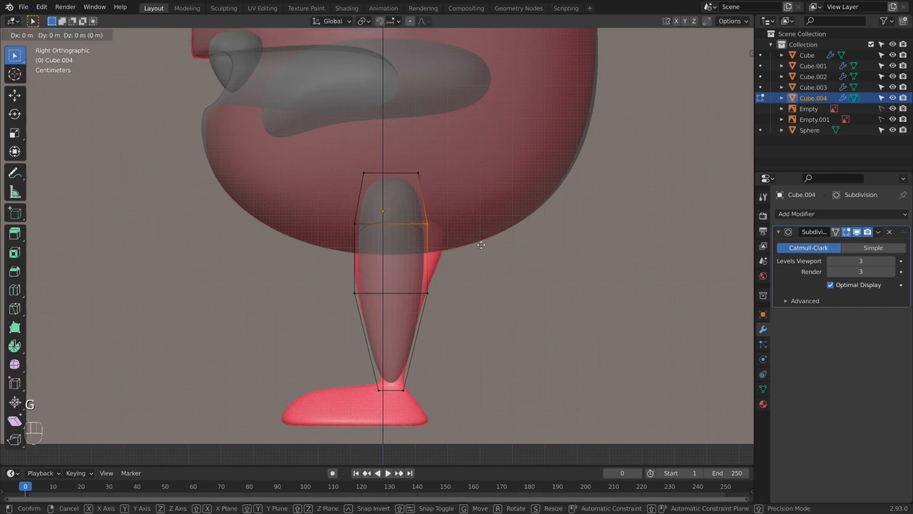
pyautogui.click(506, 245)
# - Move the front vertices of the leg's lower and upper middle loops forward along Y by about 0.02 m each
pyautogui.click(356, 293)
pyautogui.press('g')
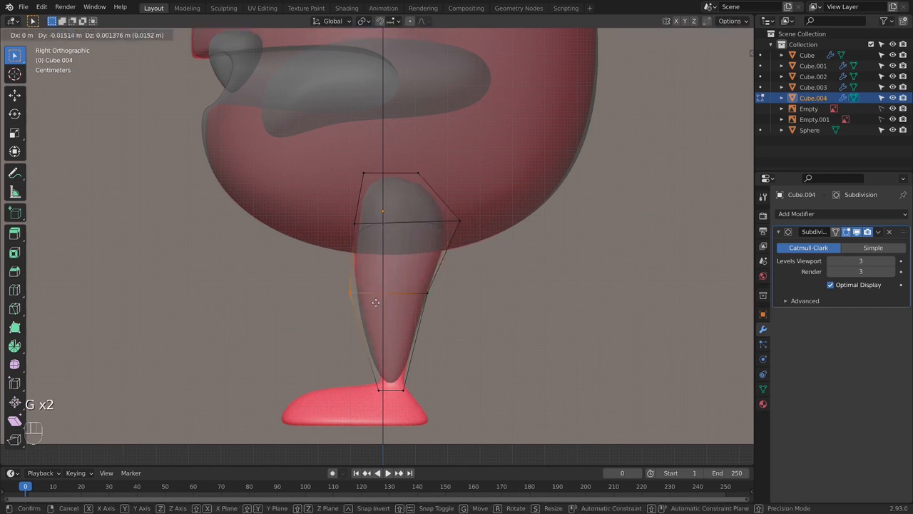
pyautogui.press('y')
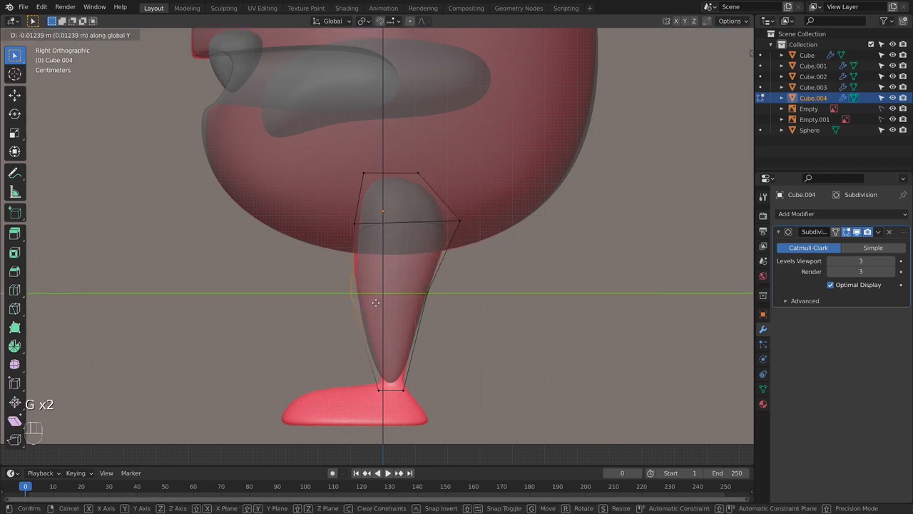
pyautogui.click(374, 302)
pyautogui.moveTo(338, 206); pyautogui.dragTo(409, 261)
pyautogui.press('g')
pyautogui.press('y')
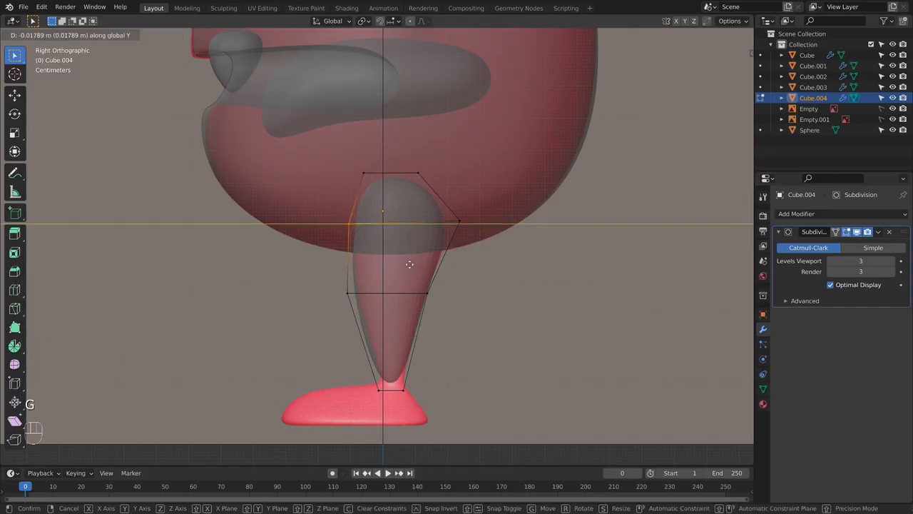
pyautogui.click(410, 270)
# - Move the front vertices of the ankle loop backward along Y by about 0.02 m to match the side reference
pyautogui.moveTo(331, 287); pyautogui.dragTo(342, 297)
pyautogui.moveTo(378, 369); pyautogui.dragTo(398, 414)
pyautogui.press('g')
pyautogui.press('y')
pyautogui.click(385, 370)
pyautogui.press('g')
pyautogui.press('y')
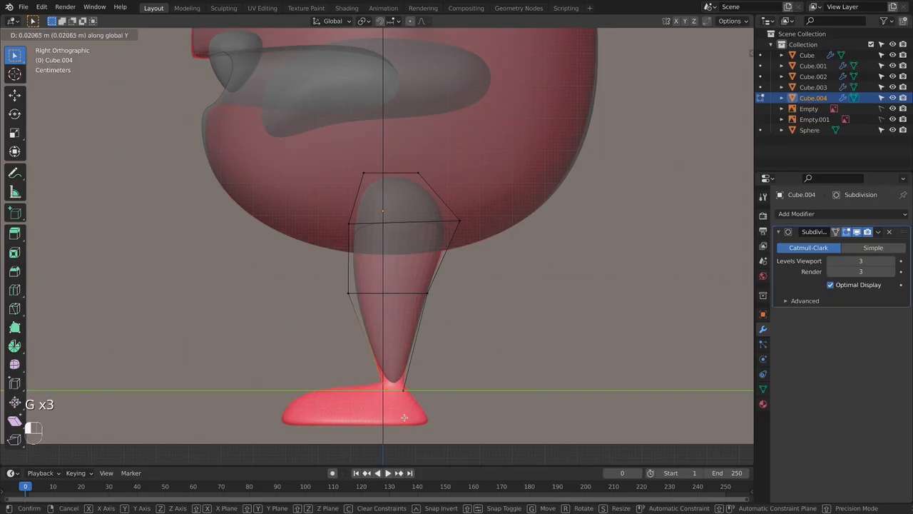
pyautogui.click(403, 418)
# - Move the inner vertices of the leg's upper loop along X toward the body's centre in the front view
pyautogui.press('KP_1')
pyautogui.press('Tab')
# - Move the outer vertices of the leg's upper loop outward to match the front reference
pyautogui.press('Tab')
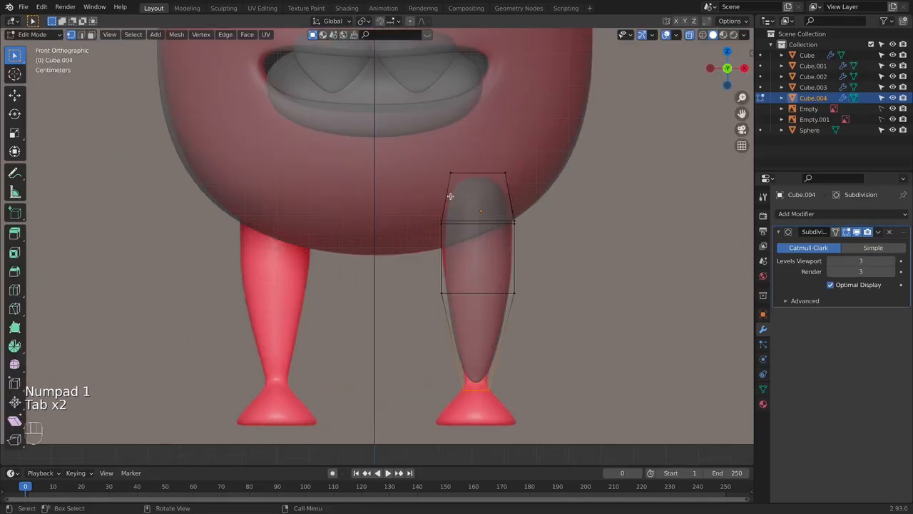
pyautogui.moveTo(428, 208); pyautogui.dragTo(472, 242)
pyautogui.press('g')
pyautogui.press('x')
pyautogui.click(472, 242)
pyautogui.press('Tab')
# - Extrude the ankle end of the leg downward and lower the new face to the sole of the reference foot
pyautogui.press('Tab')
pyautogui.moveTo(501, 208); pyautogui.dragTo(524, 237)
pyautogui.press('g')
pyautogui.click(526, 236)
pyautogui.press('Tab')
pyautogui.click(543, 271)
pyautogui.click(485, 335)
pyautogui.press('Tab')
pyautogui.keyDown('shift'); pyautogui.moveTo(559, 290); pyautogui.dragTo(547, 204, button='middle'); pyautogui.keyUp('shift')
pyautogui.moveTo(432, 287); pyautogui.dragTo(519, 322)
pyautogui.press('e')
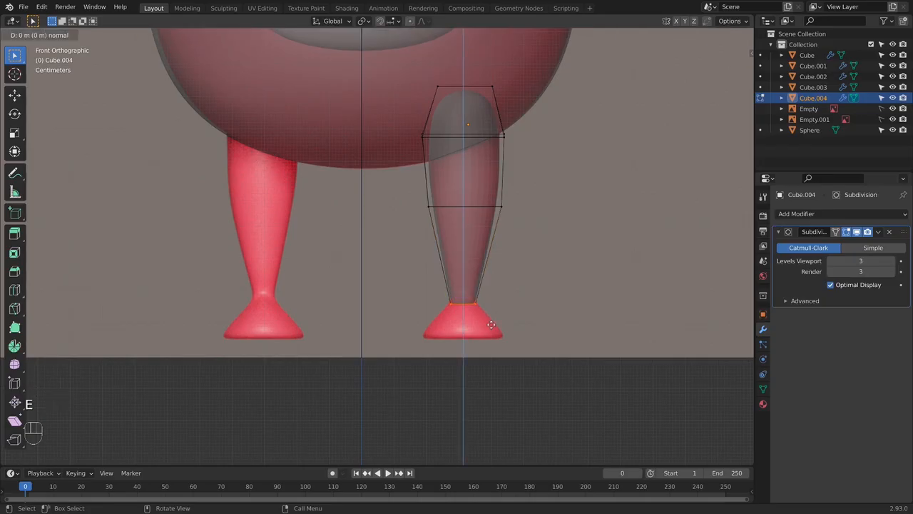
pyautogui.click(493, 334)
pyautogui.press('KP_3')
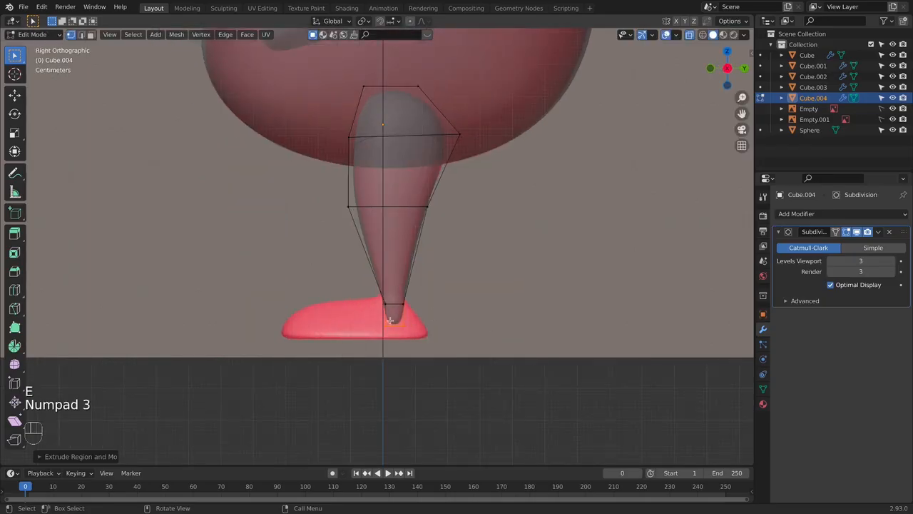
pyautogui.press('g')
pyautogui.click(419, 331)
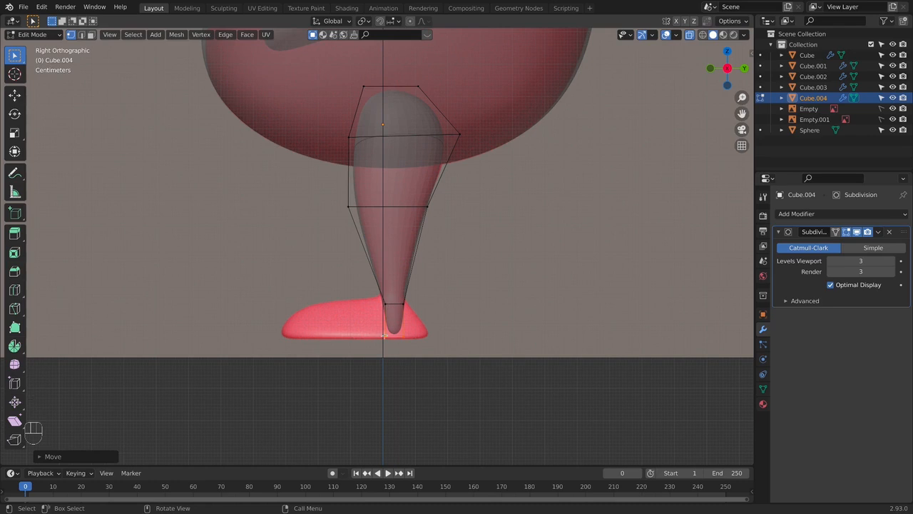
# - Raise the ankle loop along Z to the top of the reference foot in the side view
pyautogui.press('KP_1')
pyautogui.press('KP_3')
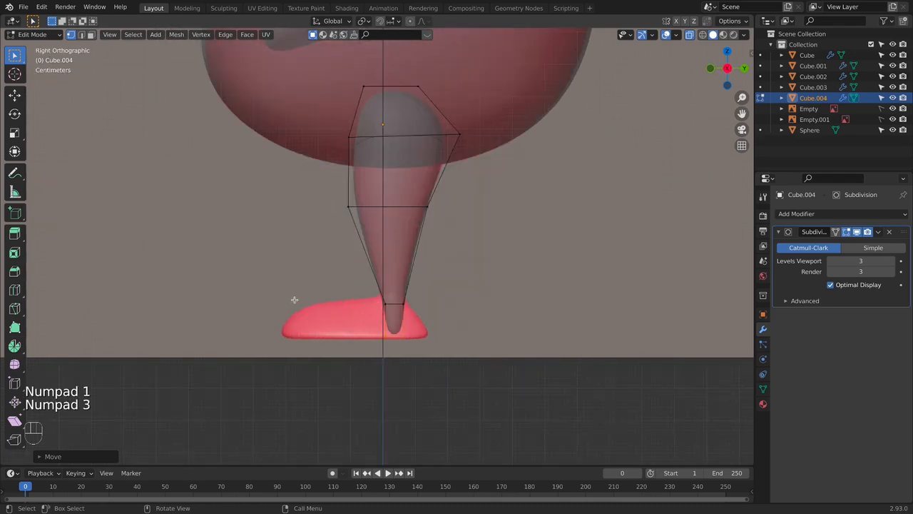
pyautogui.press('g')
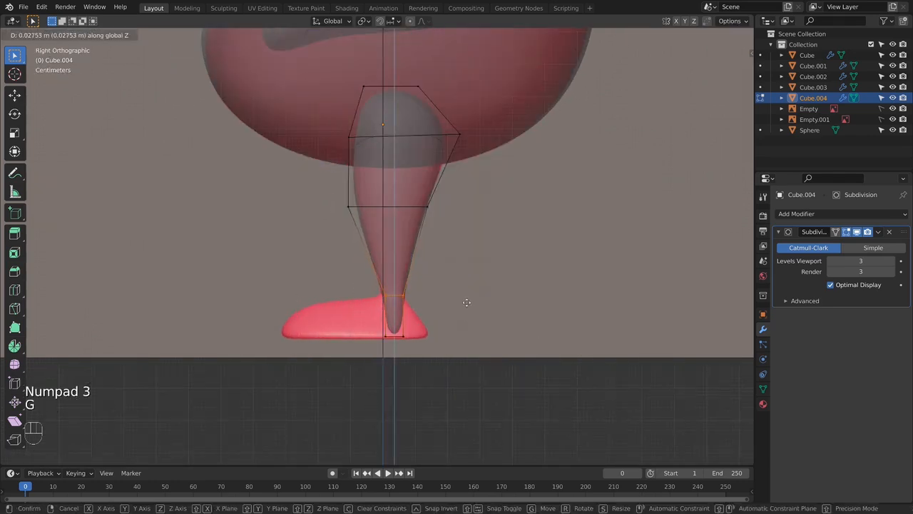
pyautogui.click(467, 301)
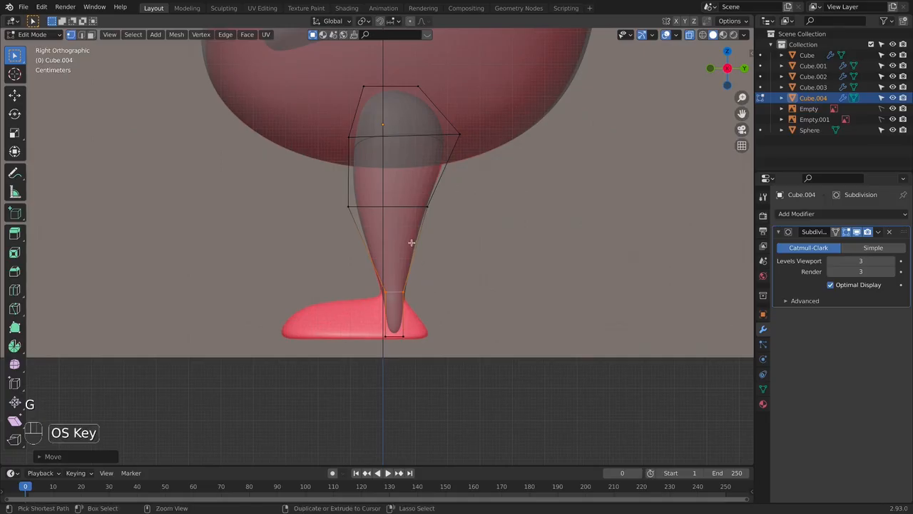
# - Insert an edge loop in the lower leg and slide it down to just above the ankle loop
pyautogui.press('super+r')
pyautogui.click(412, 243)
pyautogui.click(418, 278)
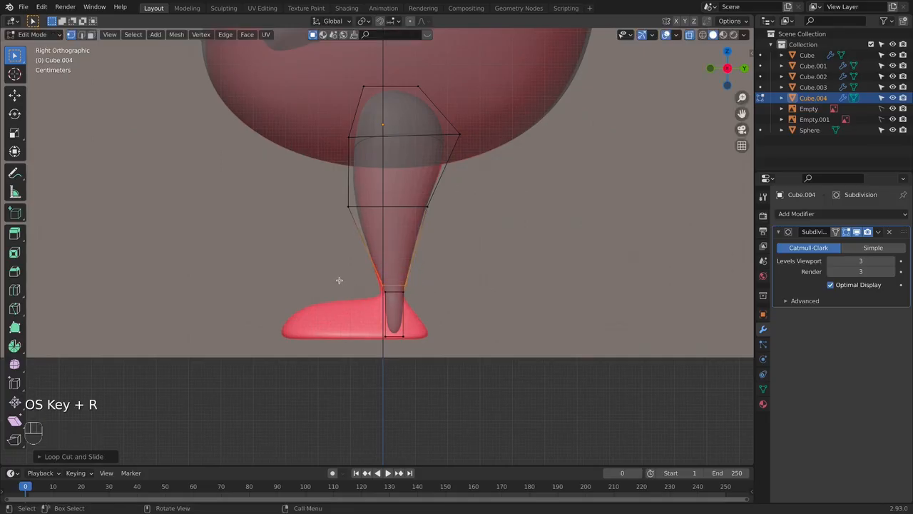
# - Shift the ankle and foot section forward along Y by about 0.008 m and rescale the lower ankle loop to fit the reference
pyautogui.press('g')
pyautogui.press('y')
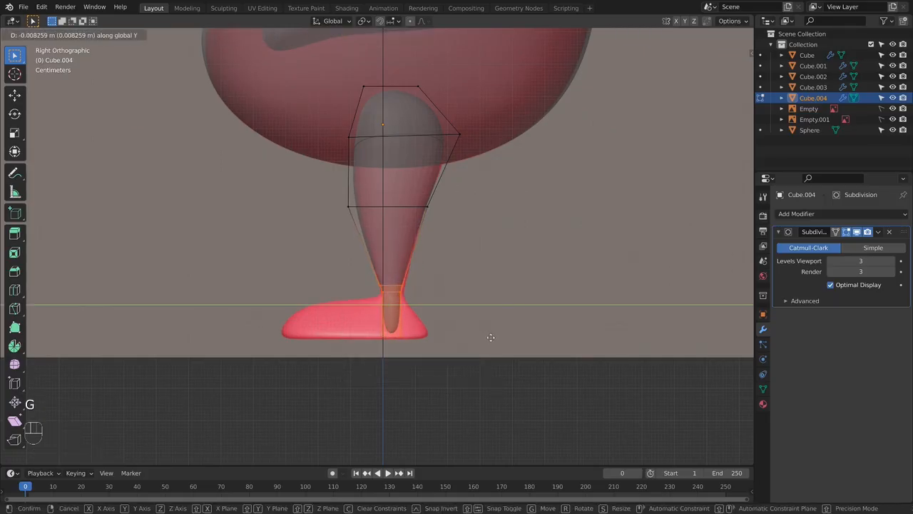
pyautogui.click(491, 339)
pyautogui.press('s')
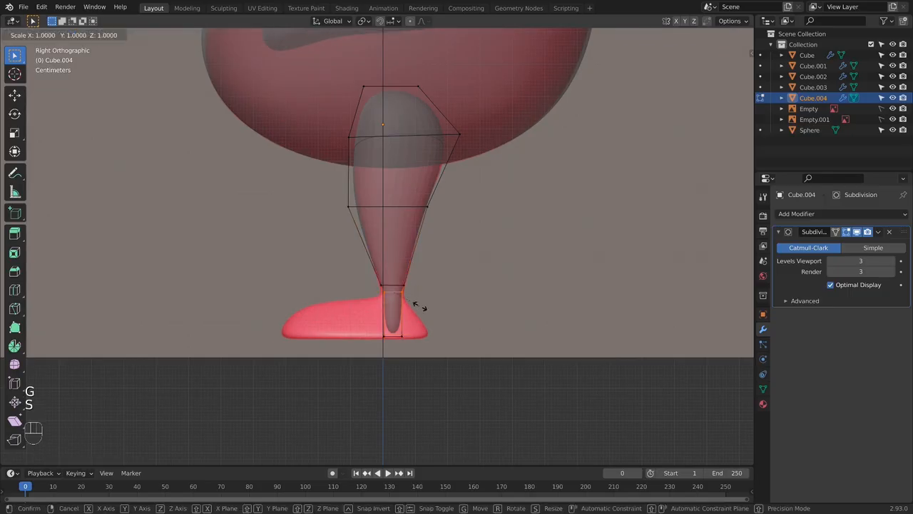
pyautogui.click(425, 309)
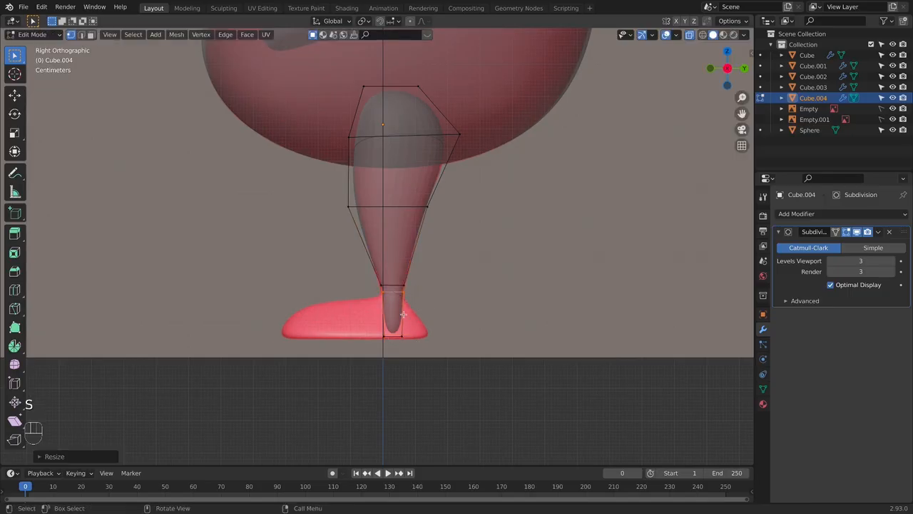
# - Extrude the front face of the foot block forward along Y to the toe of the reference foot in the side view
pyautogui.moveTo(376, 289); pyautogui.dragTo(393, 344)
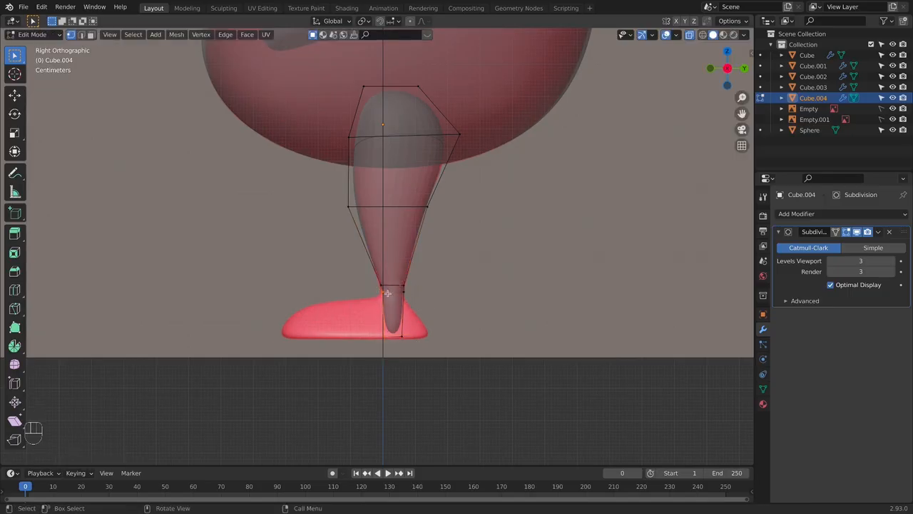
pyautogui.press('KP_1')
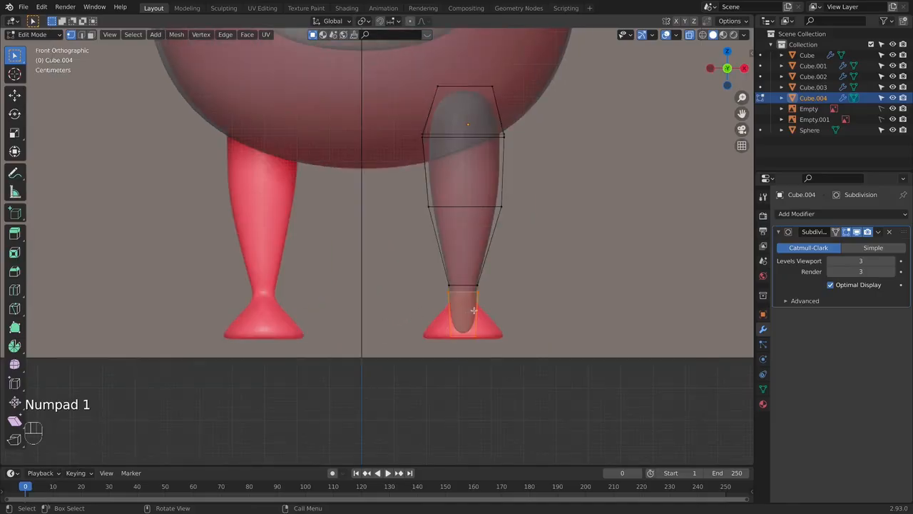
pyautogui.press('KP_3')
pyautogui.press('KP_1')
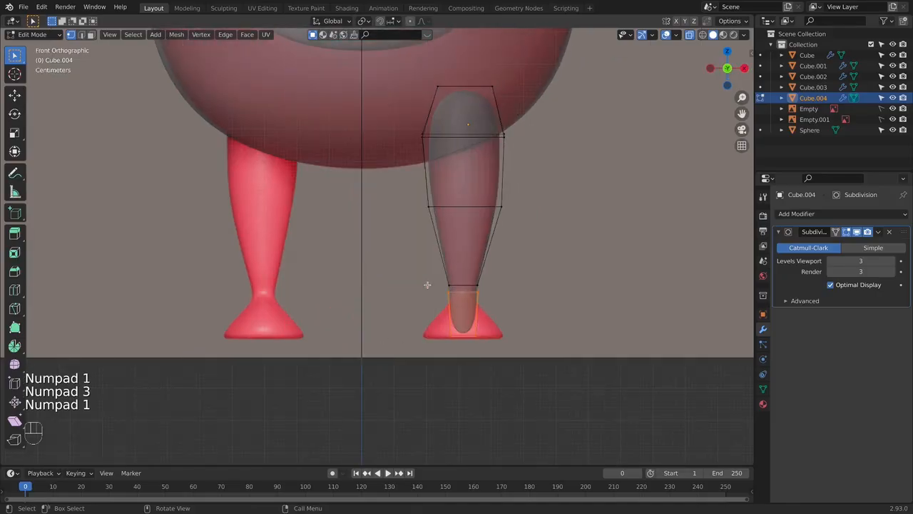
pyautogui.press('KP_3')
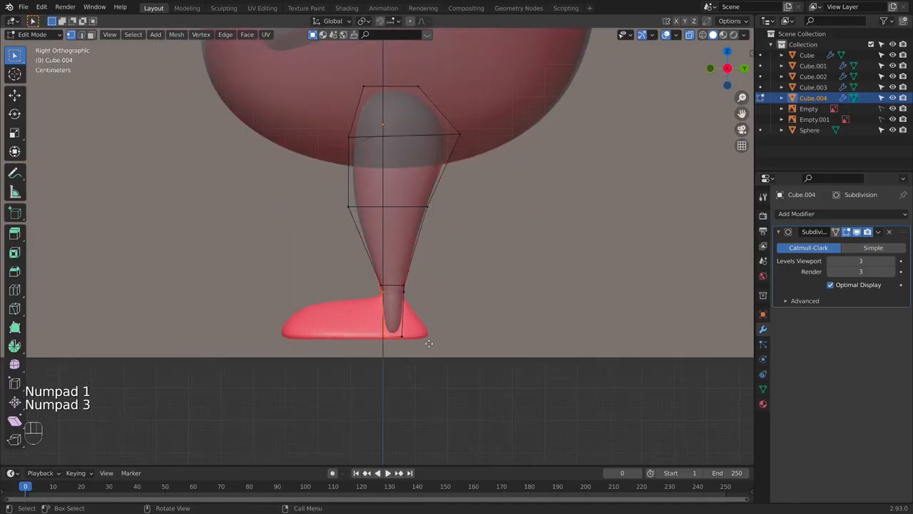
pyautogui.press('e')
pyautogui.press('y')
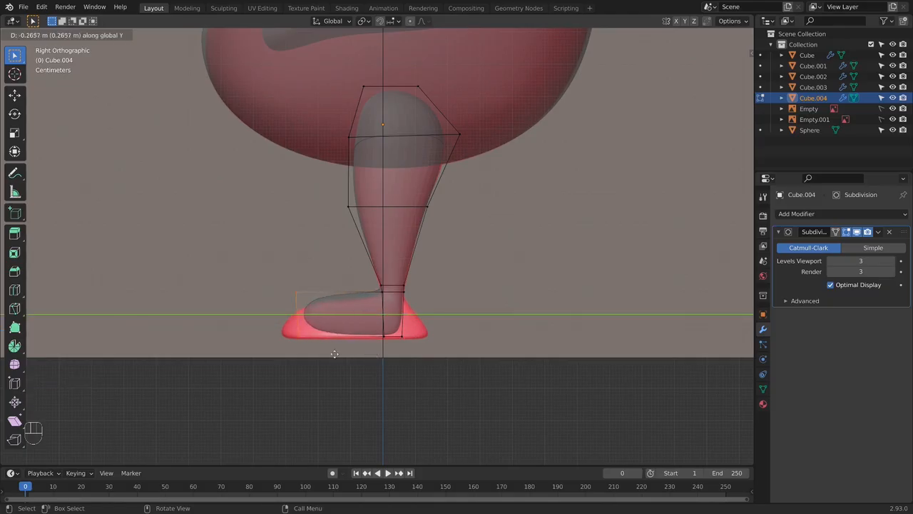
pyautogui.click(327, 353)
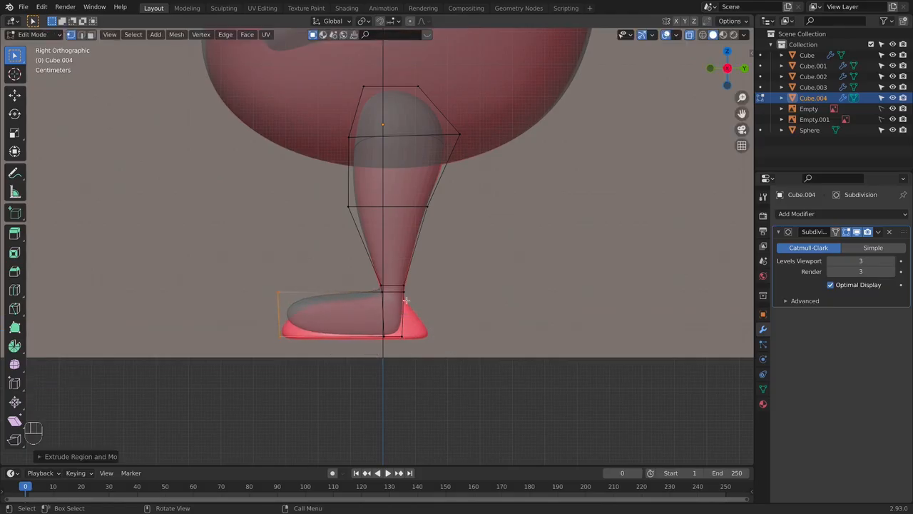
# - Extrude the rear face of the foot block back to the reference heel and lower its upper vertices to the heel's slope
pyautogui.press('e')
pyautogui.click(459, 344)
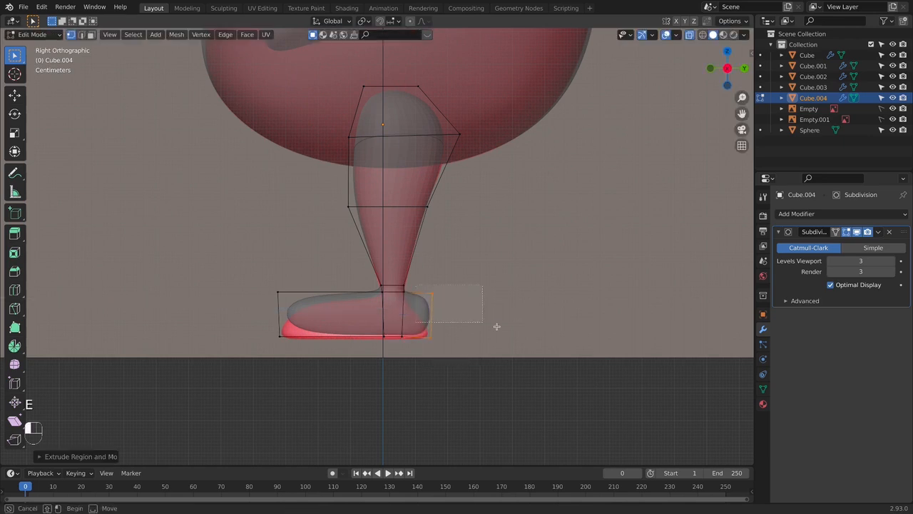
pyautogui.press('g')
pyautogui.click(491, 349)
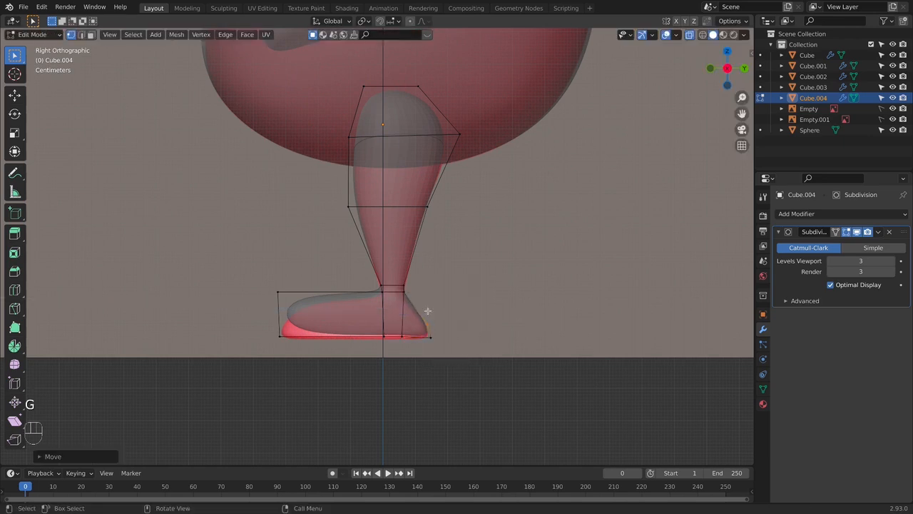
# - Lower the upper toe vertices so the top of the foot slopes down toward the reference toe
pyautogui.click(279, 291)
pyautogui.press('g')
pyautogui.click(282, 339)
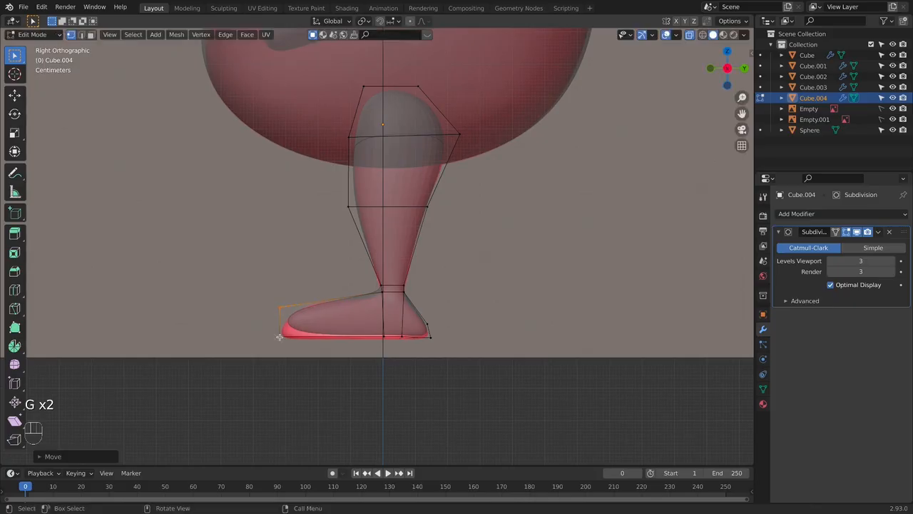
# - Select all foot vertices below the ankle in the front view and widen them along X
pyautogui.press('KP_1')
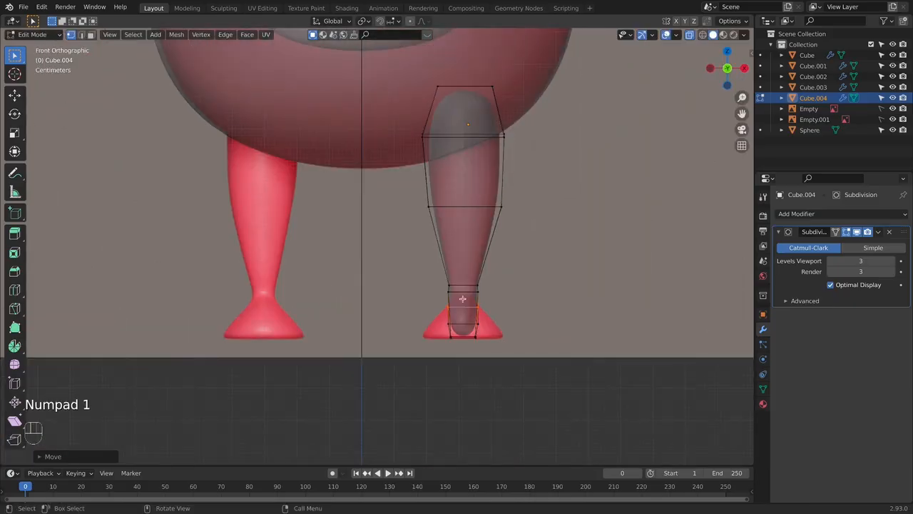
pyautogui.moveTo(436, 306); pyautogui.dragTo(584, 388)
pyautogui.press('s')
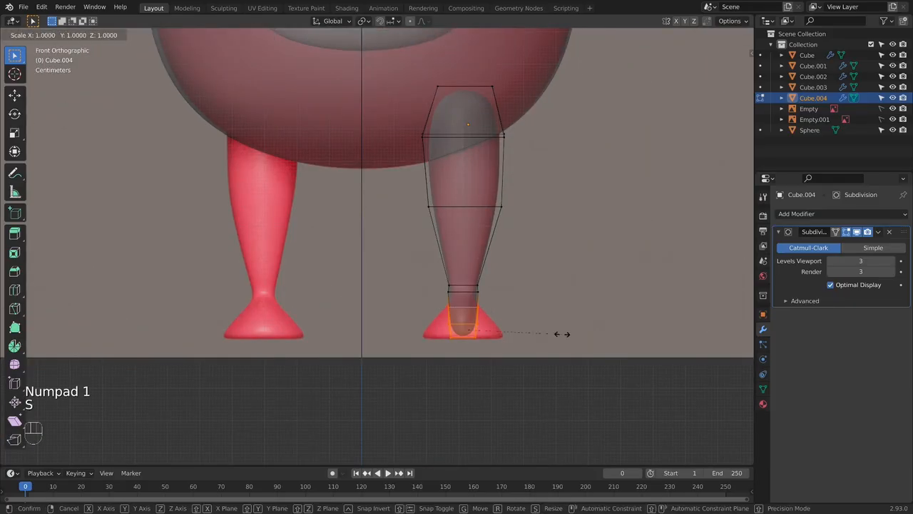
pyautogui.rightClick(611, 339)
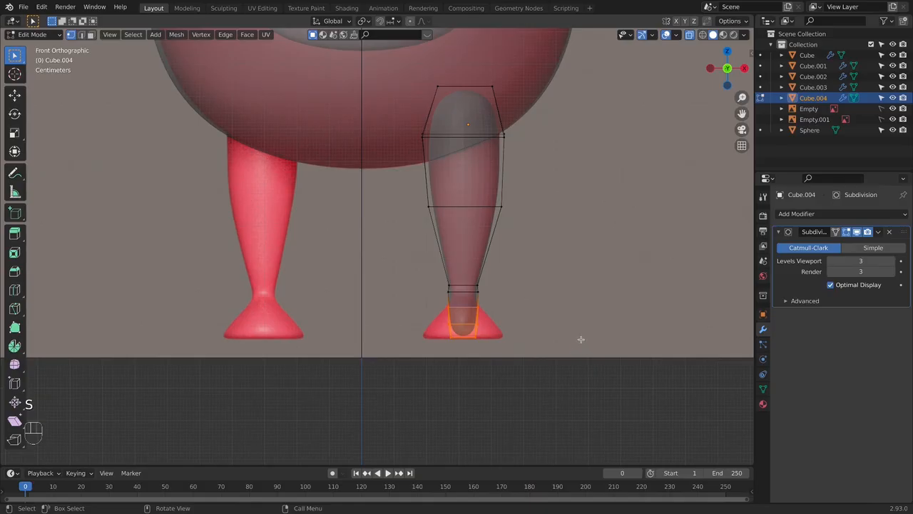
pyautogui.moveTo(585, 341); pyautogui.dragTo(550, 369, button='middle')
pyautogui.press('s')
pyautogui.press('x')
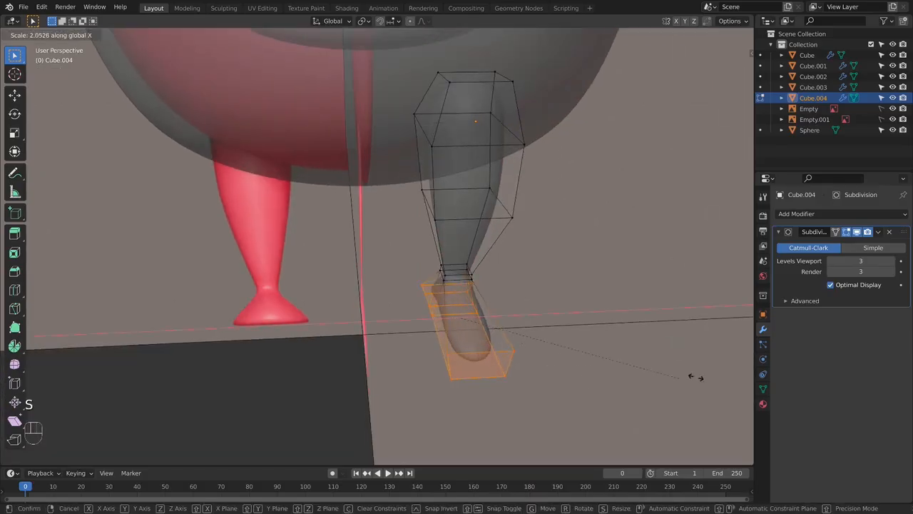
pyautogui.click(343, 345)
pyautogui.press('KP_1')
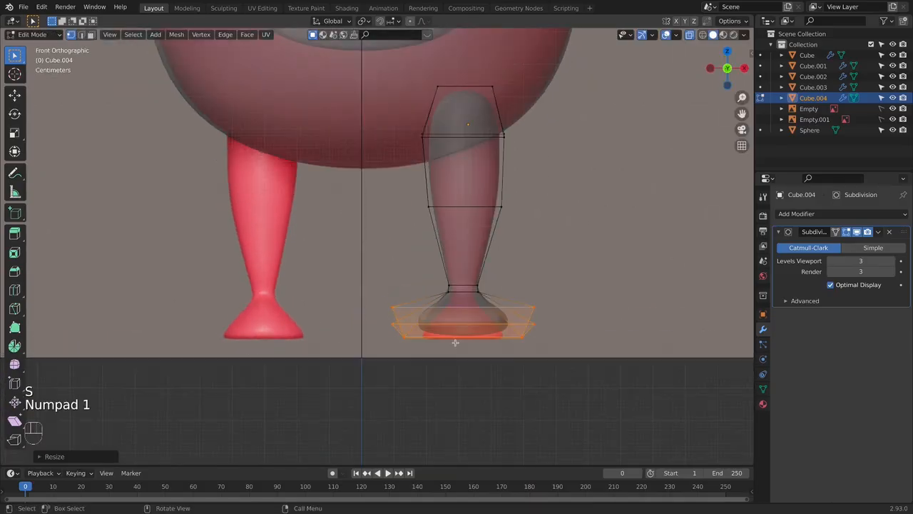
# - Try to shrink the widened foot uniformly and lower it onto the reference sole
pyautogui.press('s')
pyautogui.click(563, 323)
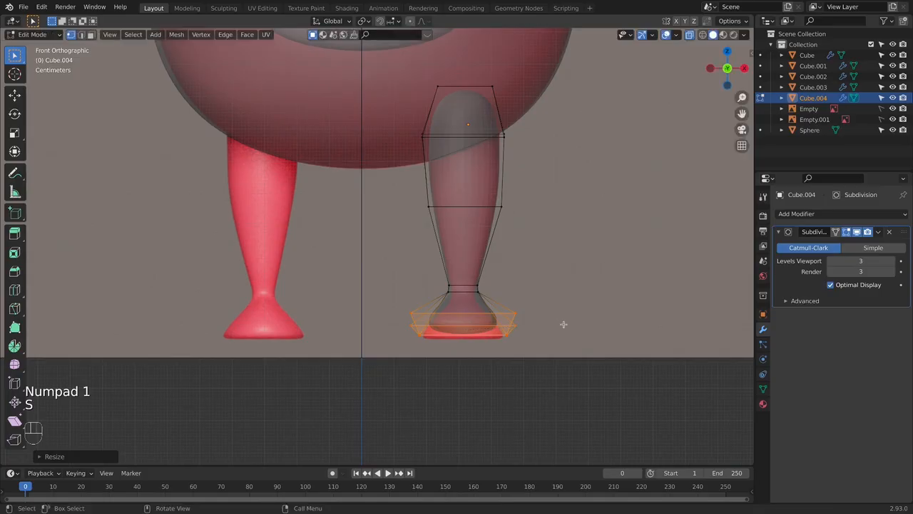
pyautogui.press('g')
pyautogui.click(565, 328)
pyautogui.press('KP_3')
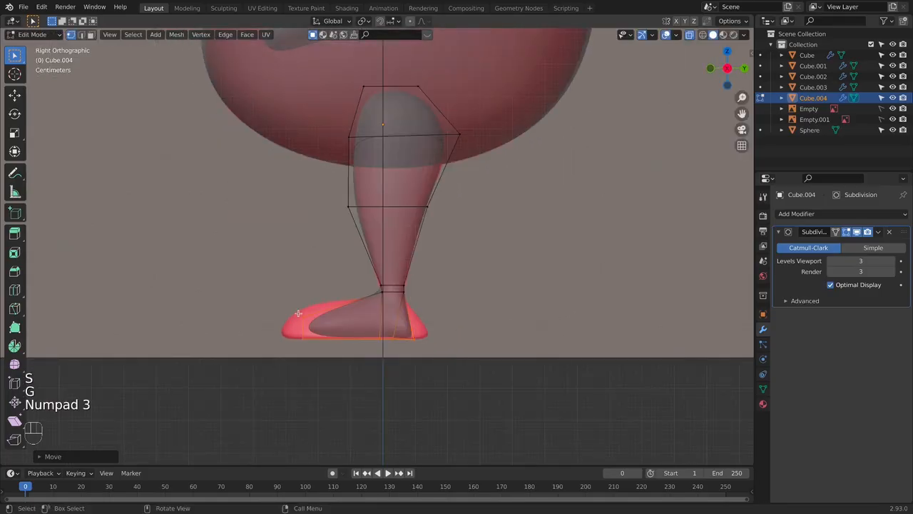
pyautogui.scroll(2, 400, 401)
pyautogui.moveTo(492, 352); pyautogui.dragTo(465, 347, button='middle')
pyautogui.press('super+z')
pyautogui.press('super+z')
# - Select the upper rear edge of the heel and raise it along Z
pyautogui.press('KP_1')
pyautogui.press('KP_3')
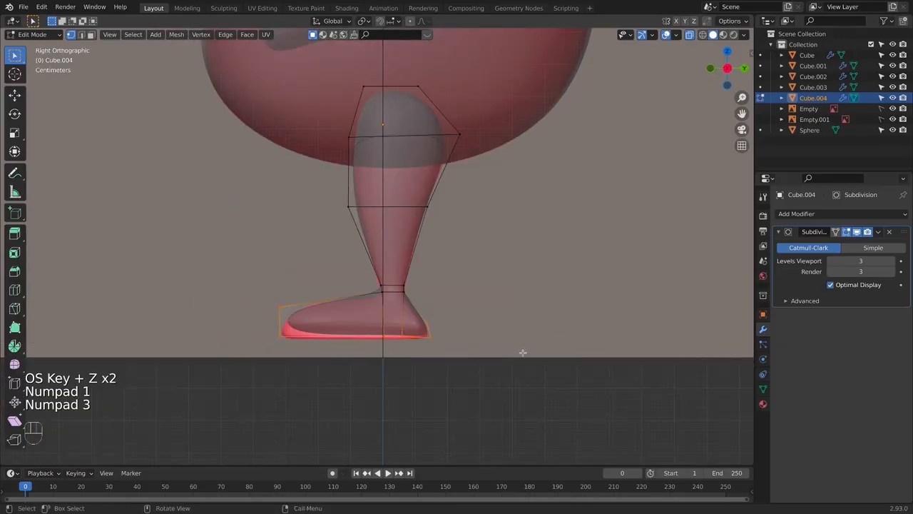
pyautogui.moveTo(375, 326)
pyautogui.mouseDown(button='middle')
pyautogui.moveTo(451, 306)
pyautogui.moveTo(434, 331)
pyautogui.moveTo(388, 321)
pyautogui.mouseUp(button='middle')
pyautogui.click(428, 326)
pyautogui.keyDown('shift'); pyautogui.click(378, 325); pyautogui.keyUp('shift')
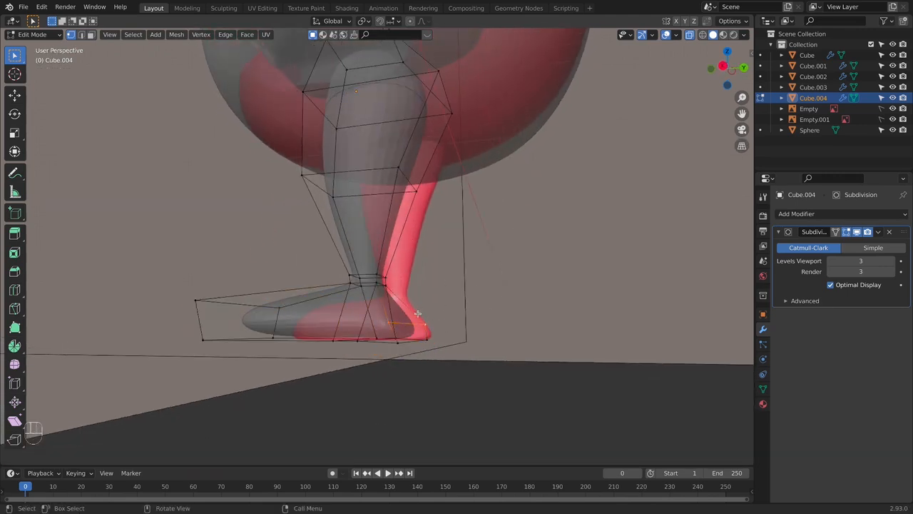
pyautogui.press('g')
pyautogui.press('z')
pyautogui.click(446, 284)
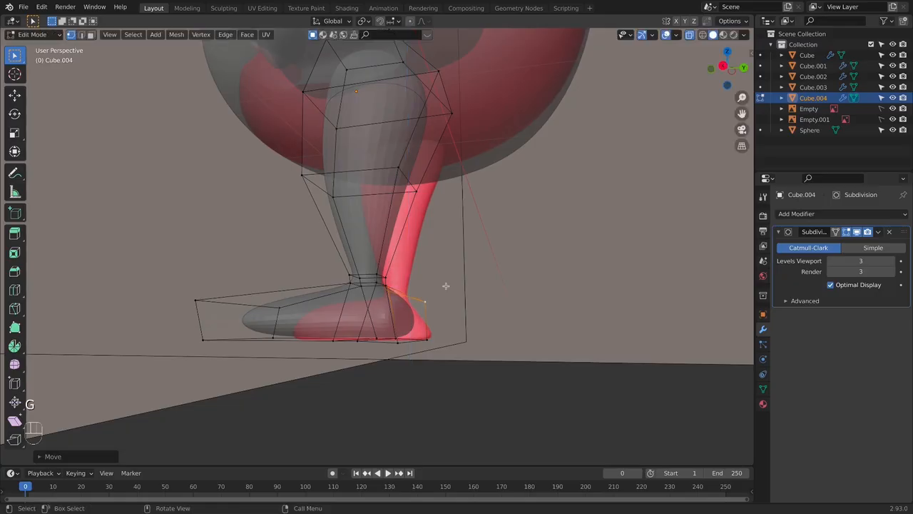
pyautogui.press('KP_3')
pyautogui.moveTo(447, 306); pyautogui.dragTo(481, 336, button='middle')
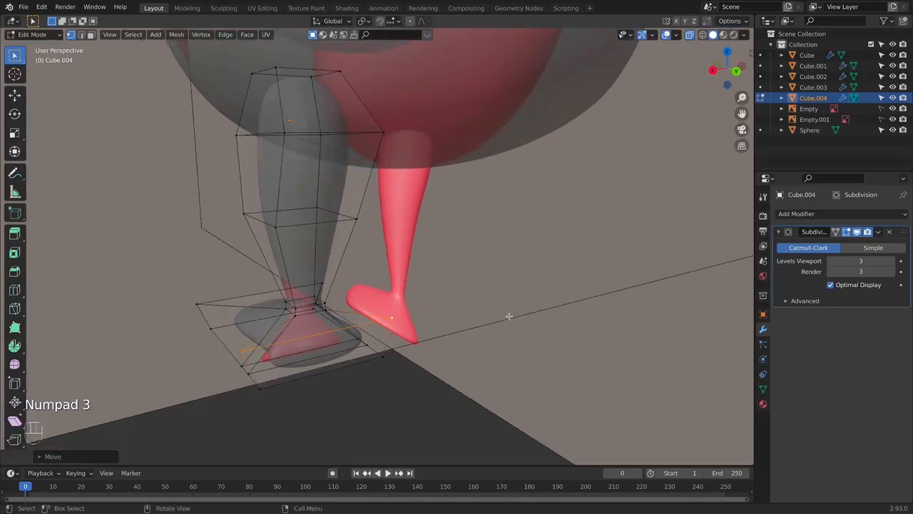
pyautogui.press('s')
pyautogui.press('y')
pyautogui.press('Escape')
# - Narrow the upper and lower rear edges of the heel along X to round the back of the foot
pyautogui.press('s')
pyautogui.press('x')
pyautogui.click(341, 328)
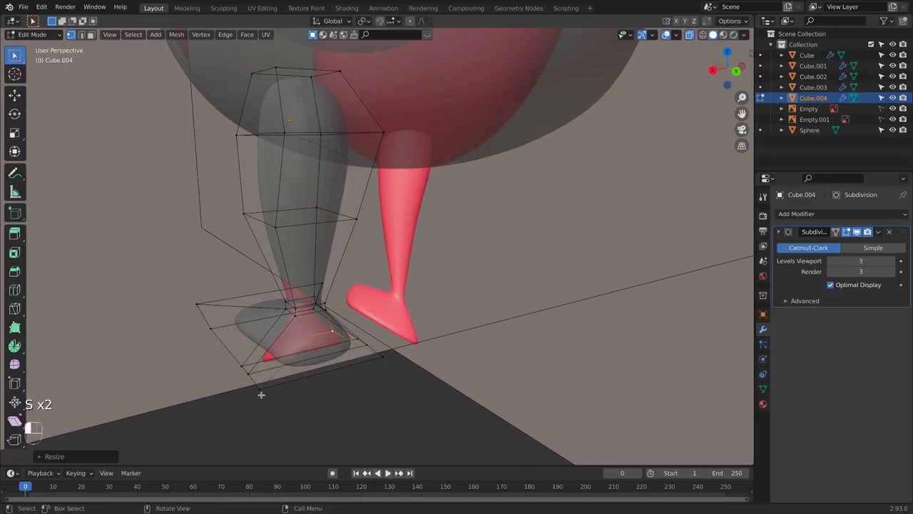
pyautogui.press('s')
pyautogui.press('x')
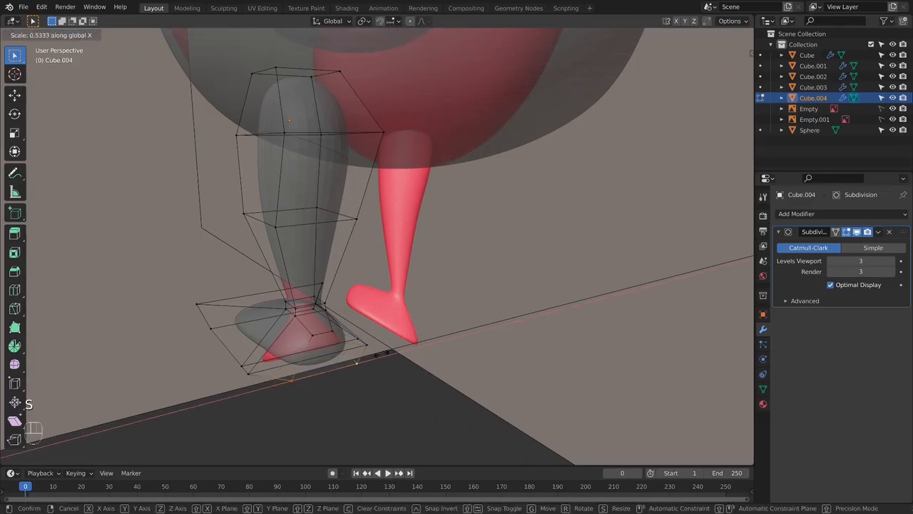
pyautogui.click(364, 356)
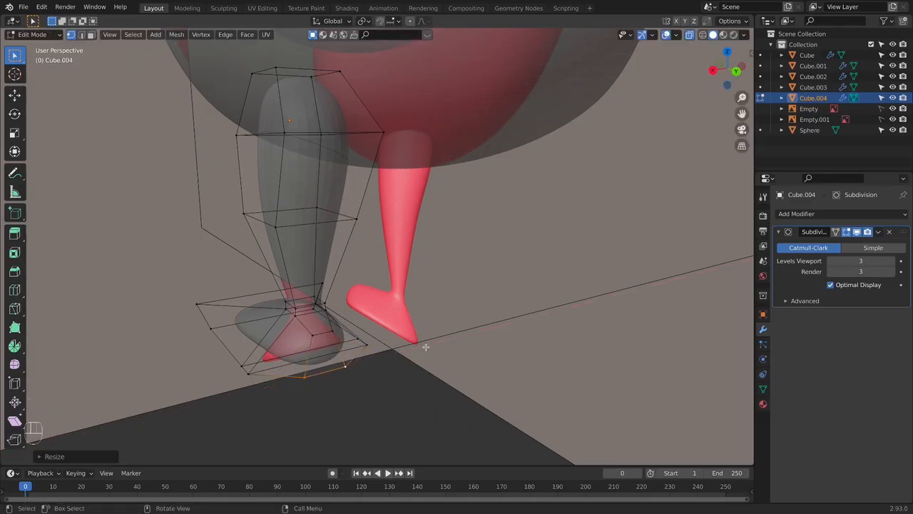
# - Readjust the heel's width along X and lower its upper edge to the reference heel in the side view
pyautogui.press('KP_3')
pyautogui.moveTo(486, 337); pyautogui.dragTo(509, 336, button='middle')
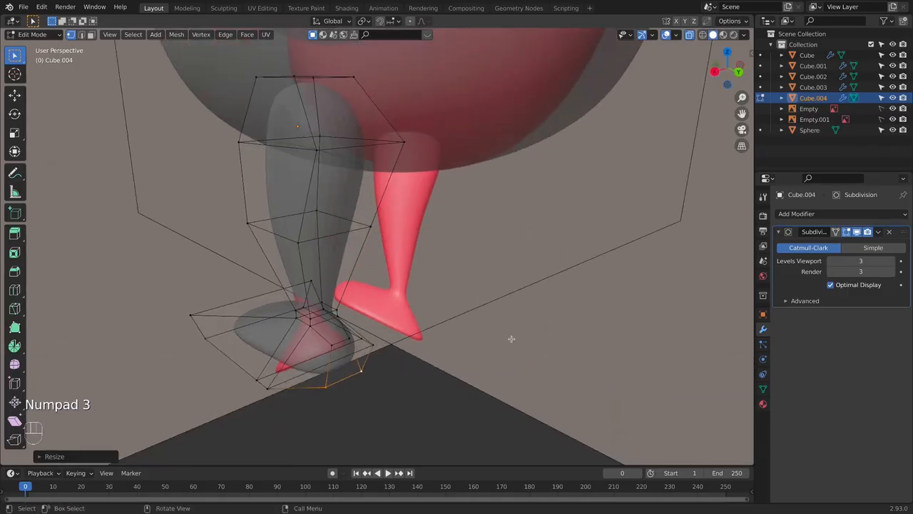
pyautogui.press('s')
pyautogui.press('x')
pyautogui.click(433, 358)
pyautogui.press('KP_1')
pyautogui.press('KP_3')
pyautogui.press('g')
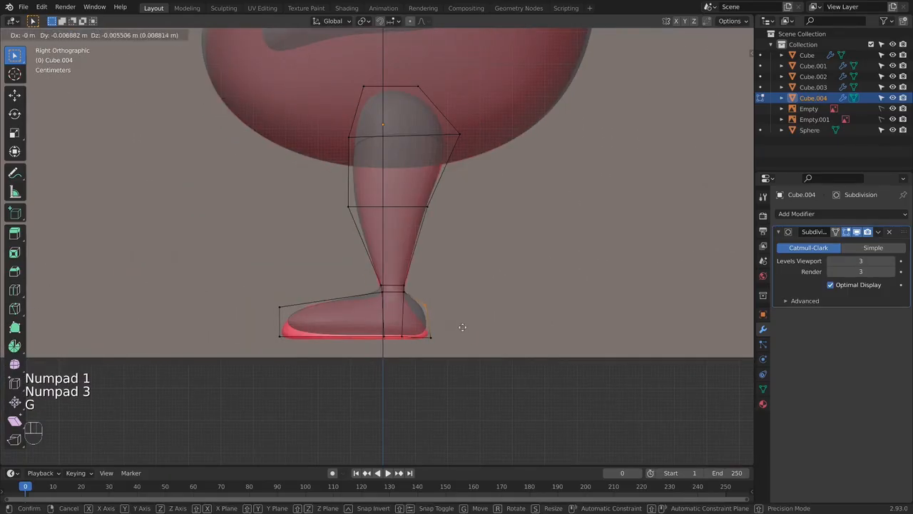
pyautogui.click(422, 326)
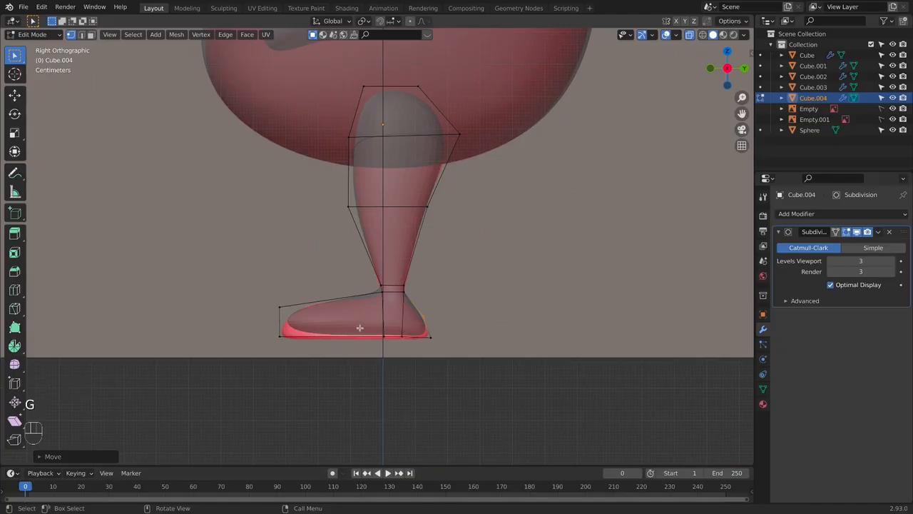
# - Select the bottom vertices of the foot and inset the sole faces
pyautogui.moveTo(331, 340); pyautogui.dragTo(329, 359, button='middle')
pyautogui.moveTo(262, 334); pyautogui.dragTo(606, 399)
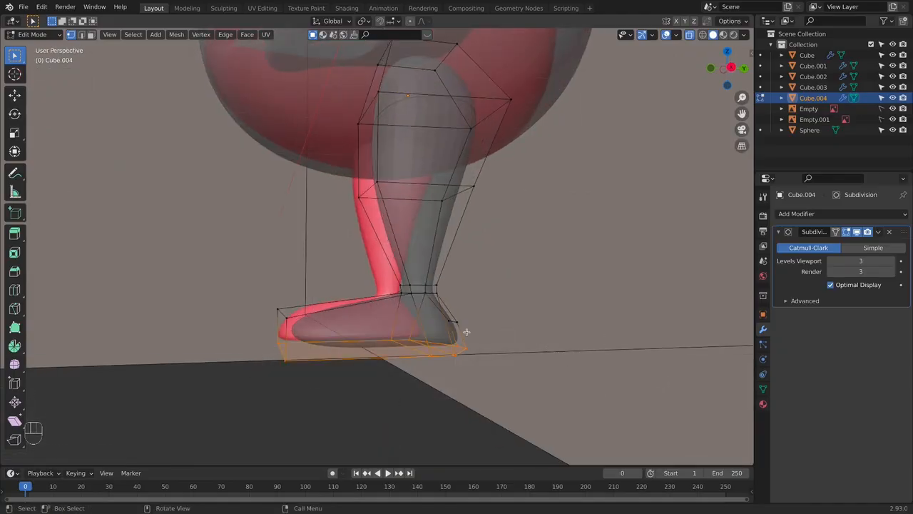
pyautogui.press('KP_1')
pyautogui.press('KP_3')
pyautogui.moveTo(427, 337); pyautogui.dragTo(528, 309, button='middle')
pyautogui.press('i')
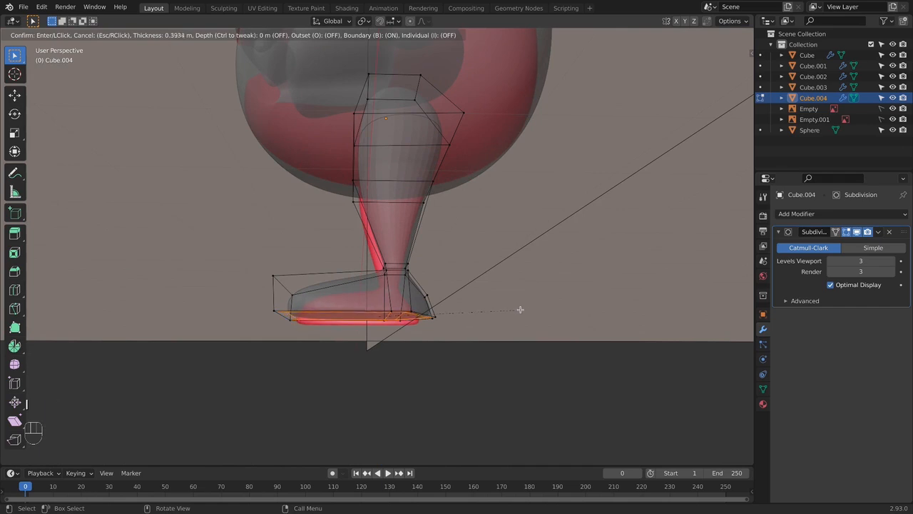
pyautogui.click(521, 309)
# - Lower the upper toe vertices closer to the reference toe in the side view
pyautogui.press('KP_3')
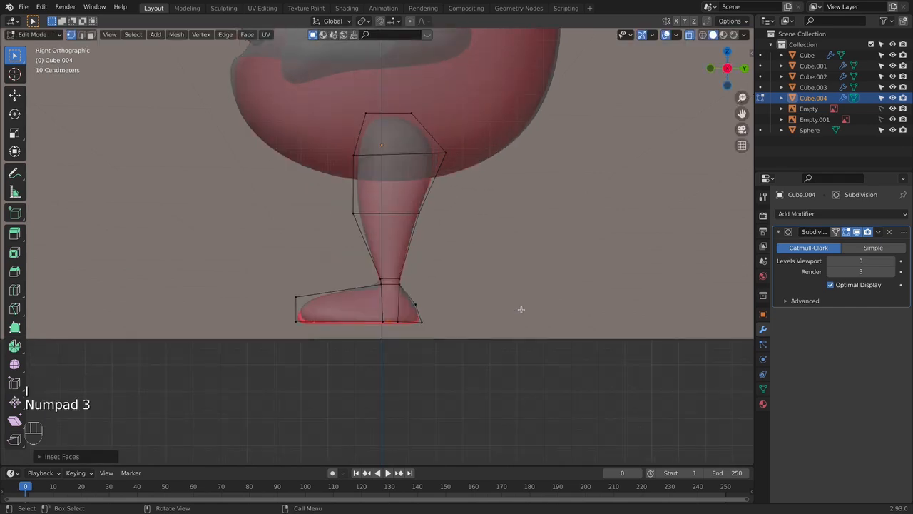
pyautogui.click(301, 303)
pyautogui.press('g')
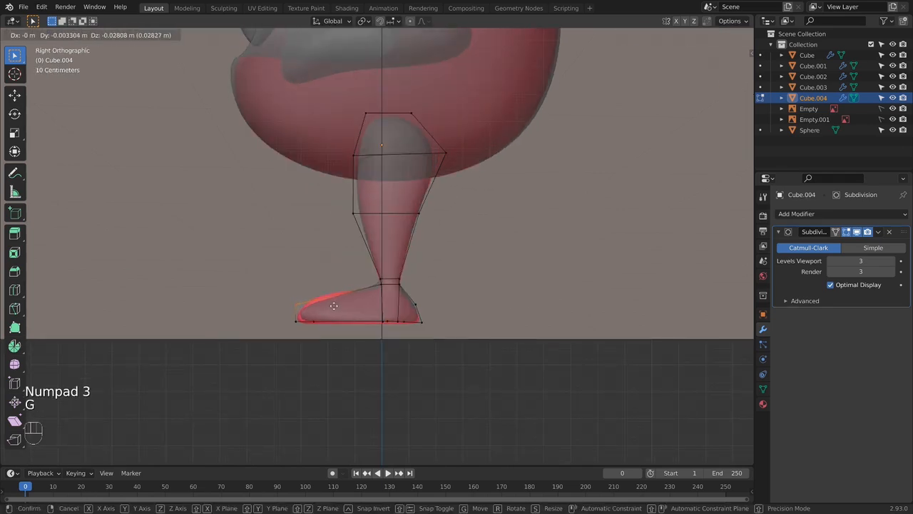
pyautogui.click(332, 306)
# - Insert an edge loop across the middle of the forefoot and raise its top vertices to the reference instep
pyautogui.moveTo(332, 305); pyautogui.dragTo(348, 324, button='middle')
pyautogui.hotkey('ctrl', 'r')
pyautogui.click(348, 325)
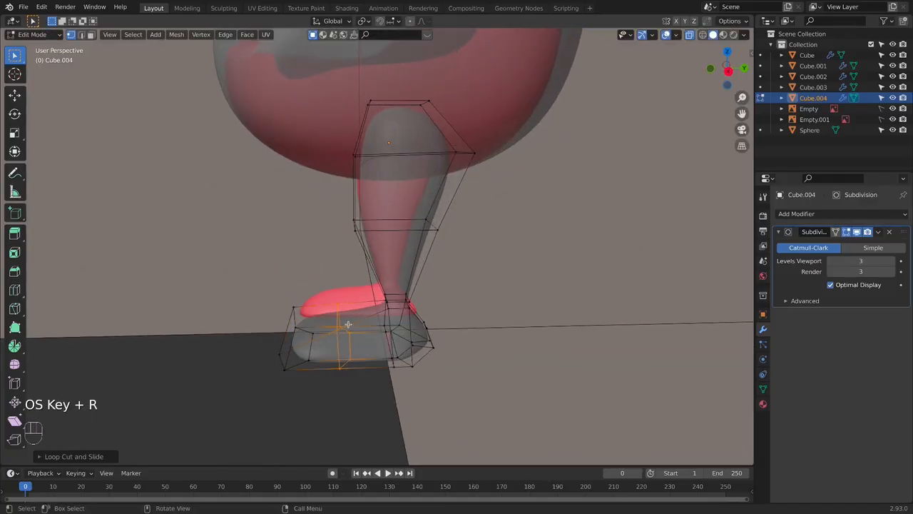
pyautogui.press('KP_3')
pyautogui.click(341, 295)
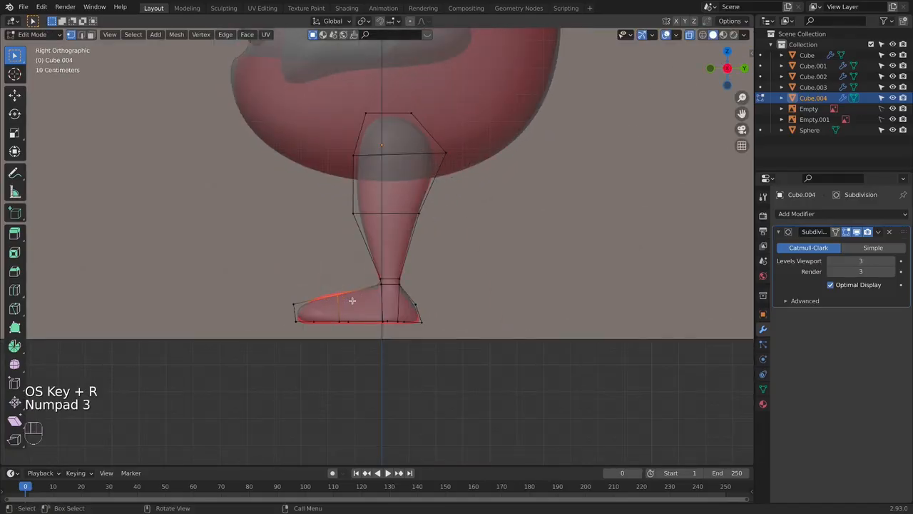
pyautogui.press('g')
pyautogui.click(348, 295)
# - Fine-tune the upper toe vertices and the top of the forefoot loop to follow the reference foot outline
pyautogui.click(296, 303)
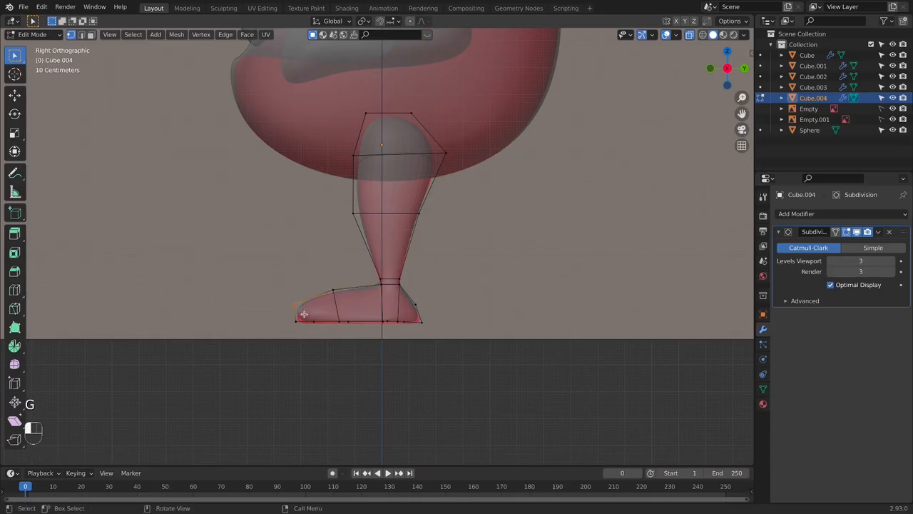
pyautogui.press('g')
pyautogui.click(307, 316)
pyautogui.click(347, 304)
pyautogui.press('g')
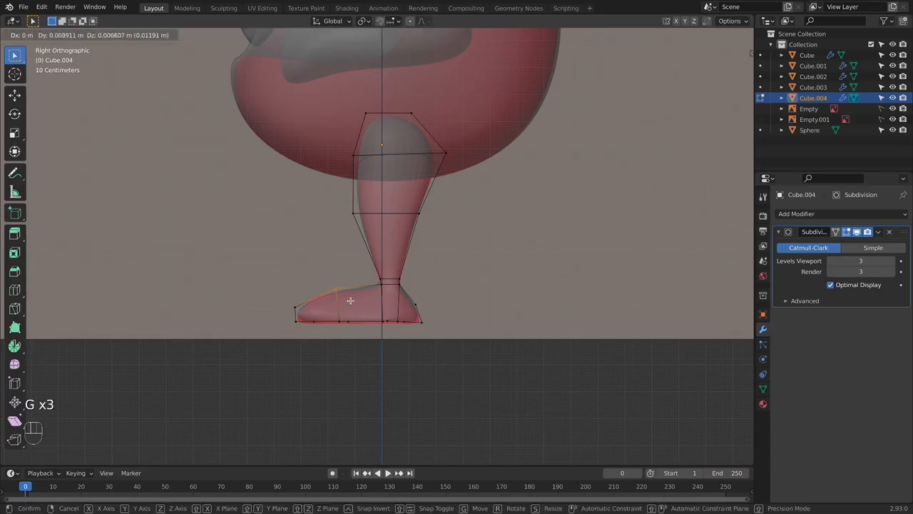
pyautogui.click(350, 302)
# - Move the ankle loops and the heel vertices to follow the reference ankle and heel outline in the side view
pyautogui.moveTo(375, 273); pyautogui.dragTo(429, 292)
pyautogui.press('g')
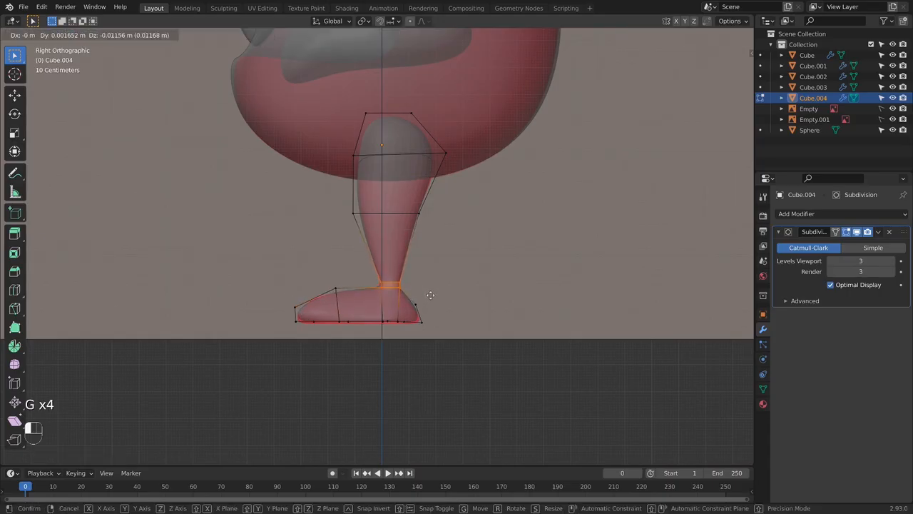
pyautogui.click(430, 295)
pyautogui.click(416, 306)
pyautogui.press('g')
pyautogui.click(424, 323)
pyautogui.press('g')
pyautogui.click(434, 327)
# - Scale the upper front toe vertices along X to about a third of their width
pyautogui.press('KP_1')
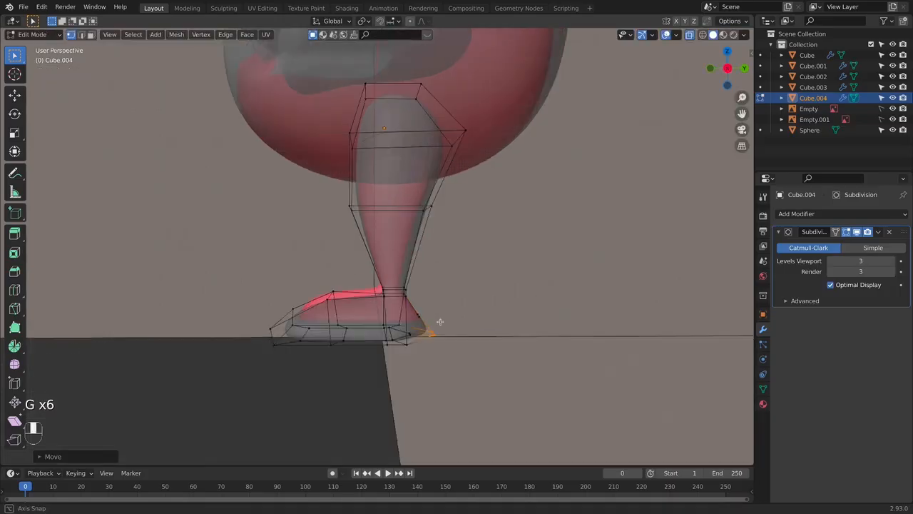
pyautogui.moveTo(510, 337); pyautogui.dragTo(510, 376, button='middle')
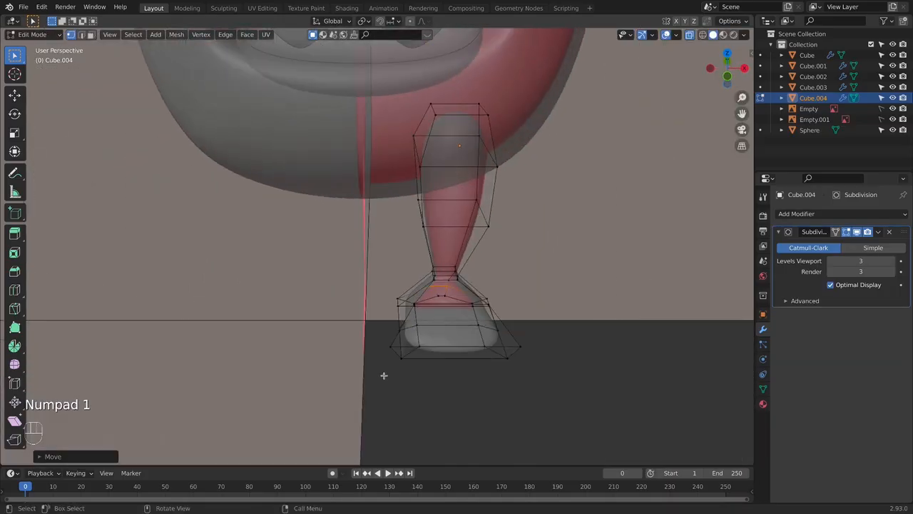
pyautogui.keyDown('alt'); pyautogui.click(456, 350); pyautogui.keyUp('alt')
pyautogui.moveTo(456, 349); pyautogui.dragTo(439, 359, button='middle')
pyautogui.keyDown('alt'); pyautogui.click(440, 356); pyautogui.keyUp('alt')
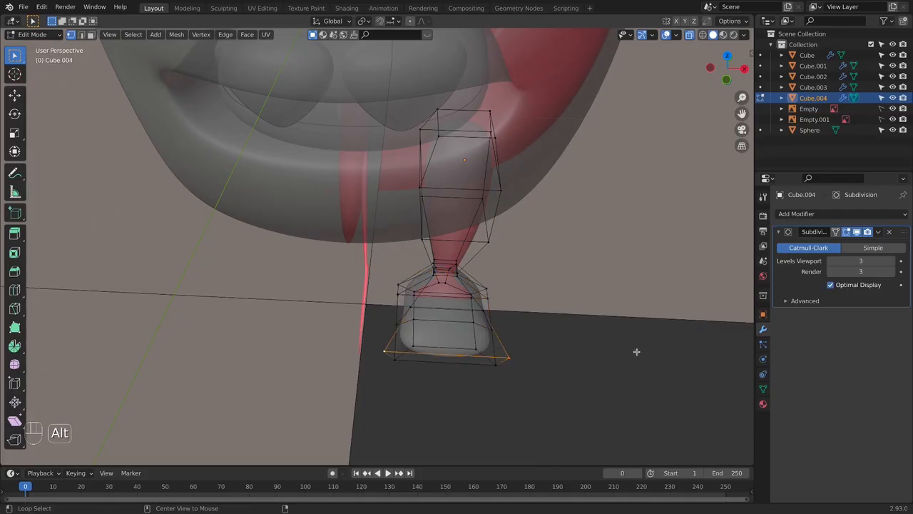
pyautogui.press('s')
pyautogui.press('x')
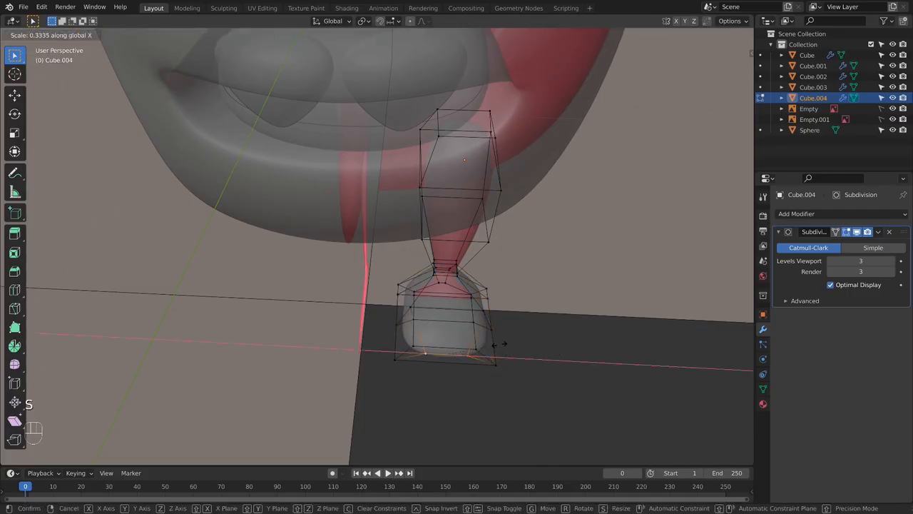
pyautogui.click(486, 339)
# - Narrow the two top vertices of the forefoot loop along X
pyautogui.click(412, 309)
pyautogui.keyDown('shift'); pyautogui.click(482, 311); pyautogui.keyUp('shift')
pyautogui.press('s')
pyautogui.press('x')
pyautogui.click(478, 311)
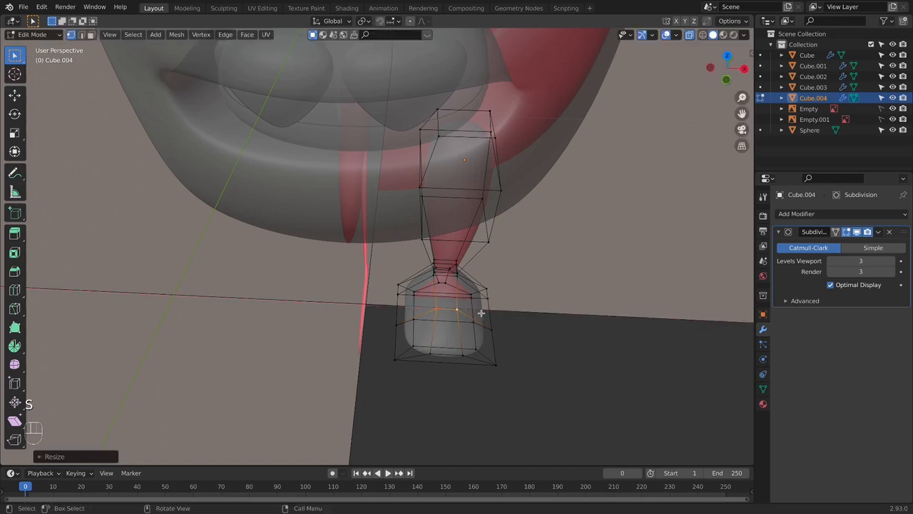
# - Narrow the lower front edge of the toe along X so the tip of the foot tapers
pyautogui.press('KP_1')
pyautogui.moveTo(494, 315); pyautogui.dragTo(488, 354, button='middle')
pyautogui.click(486, 370)
pyautogui.keyDown('shift'); pyautogui.click(414, 373); pyautogui.keyUp('shift')
pyautogui.press('s')
pyautogui.press('x')
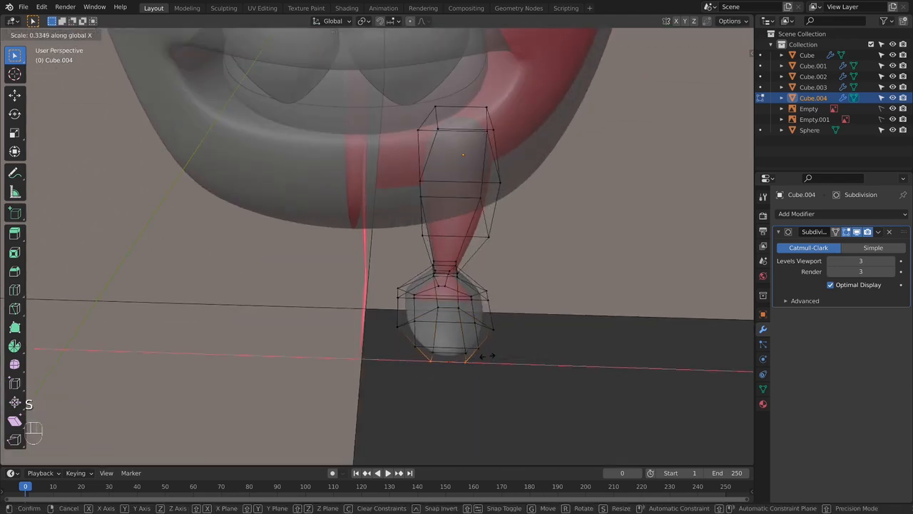
pyautogui.press('Tab')
pyautogui.press('Tab')
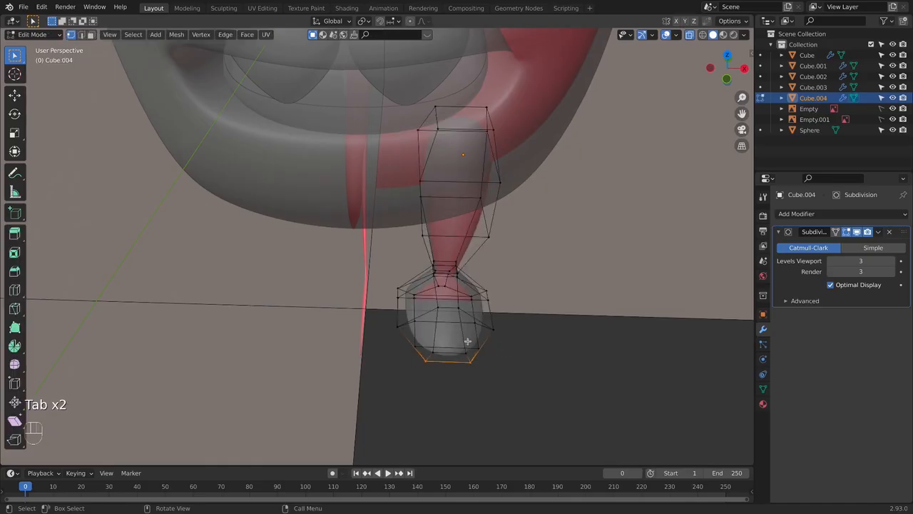
# - Scale the front vertices of the inset sole along X to about 0.7 and inspect the shaded foot
pyautogui.keyDown('shift'); pyautogui.click(426, 351); pyautogui.keyUp('shift')
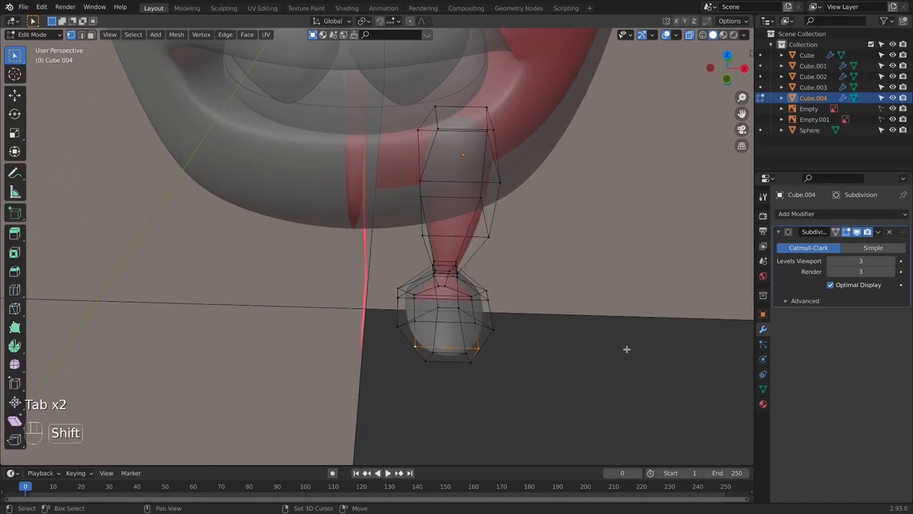
pyautogui.click(564, 345)
pyautogui.press('Tab')
pyautogui.hotkey('alt', 'z')
pyautogui.moveTo(591, 361); pyautogui.dragTo(437, 337, button='middle')
# - Slide the lower side vertices near the heel slightly inward and scale them along X
pyautogui.press('Tab')
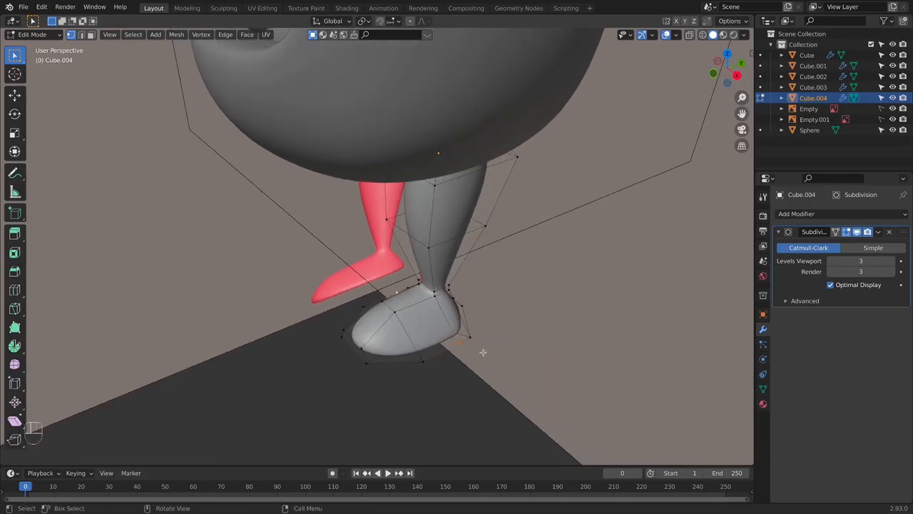
pyautogui.press('g')
pyautogui.press('g')
pyautogui.click(504, 361)
pyautogui.press('s')
pyautogui.press('x')
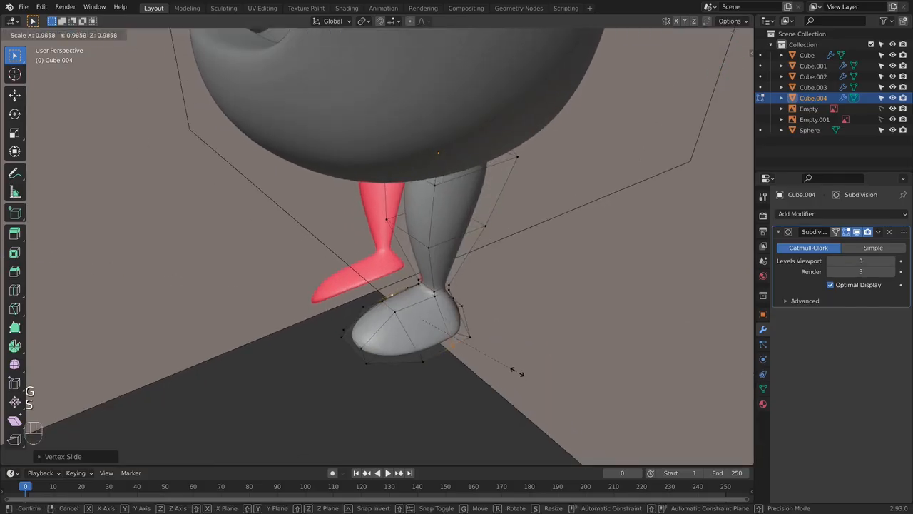
pyautogui.click(506, 365)
# - Narrow the lower side vertices of the heel further along X to about 0.73, working from behind the foot
pyautogui.moveTo(474, 342); pyautogui.dragTo(371, 327, button='middle')
pyautogui.press('s')
pyautogui.press('x')
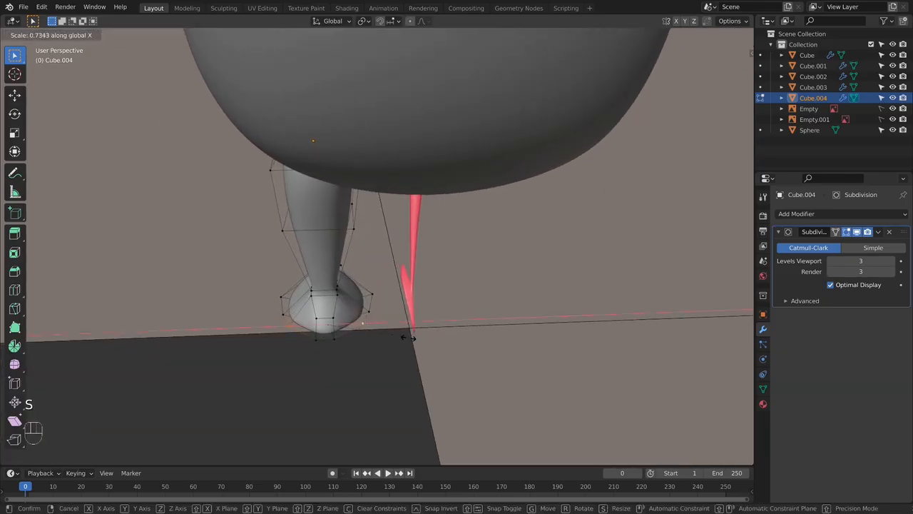
pyautogui.click(405, 339)
pyautogui.press('Tab')
pyautogui.moveTo(418, 364); pyautogui.dragTo(603, 336, button='middle')
# - Lower all foot and ankle vertices along Z toward the reference sole in the front view with X-ray on
pyautogui.press('KP_1')
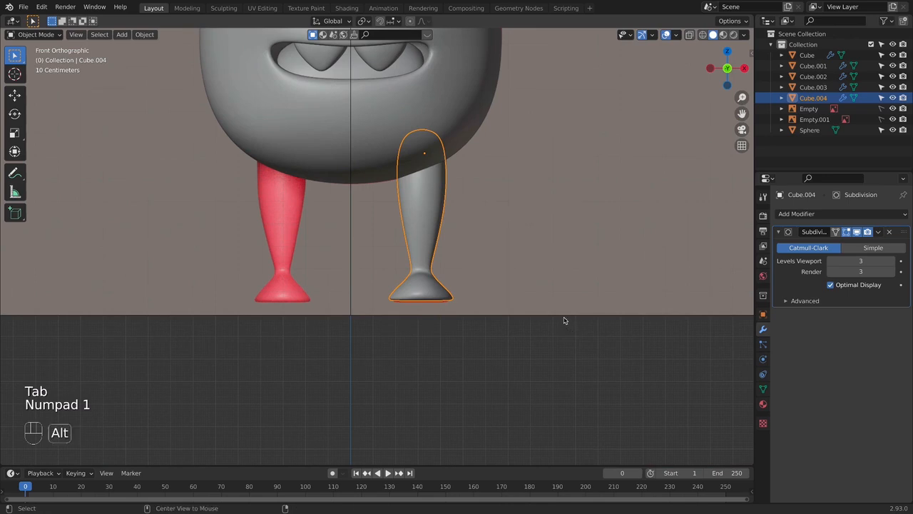
pyautogui.hotkey('alt', 'z')
pyautogui.hotkey('alt', 'z')
pyautogui.hotkey('alt', 'z')
pyautogui.press('Tab')
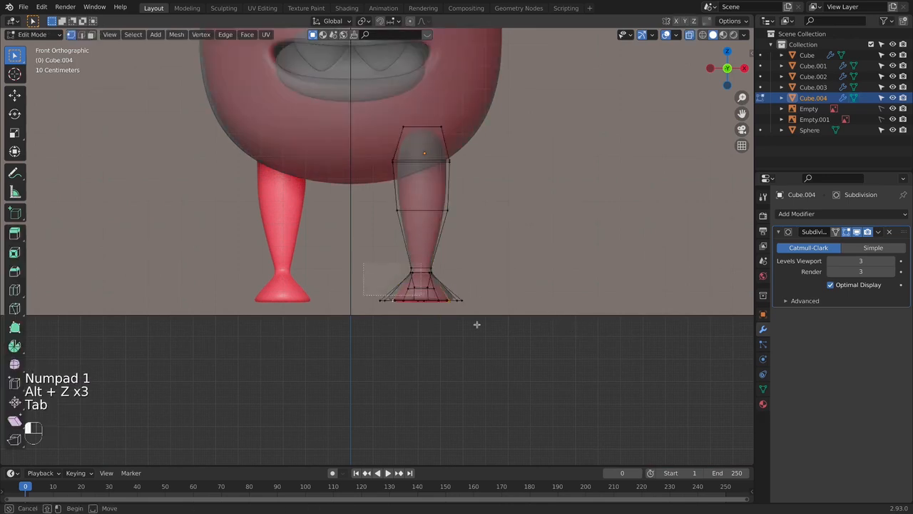
pyautogui.moveTo(364, 263); pyautogui.dragTo(514, 316)
pyautogui.press('g')
pyautogui.press('z')
pyautogui.click(515, 318)
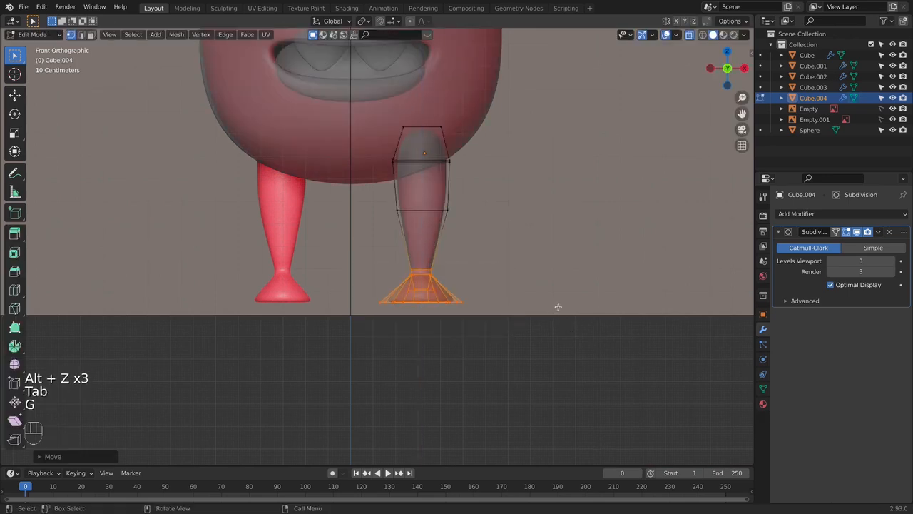
# - Scale the whole foot to about 0.88 and reposition it over the front reference foot
pyautogui.scroll(4, 558, 308)
pyautogui.click(554, 312)
pyautogui.moveTo(349, 268); pyautogui.dragTo(705, 434)
pyautogui.press('s')
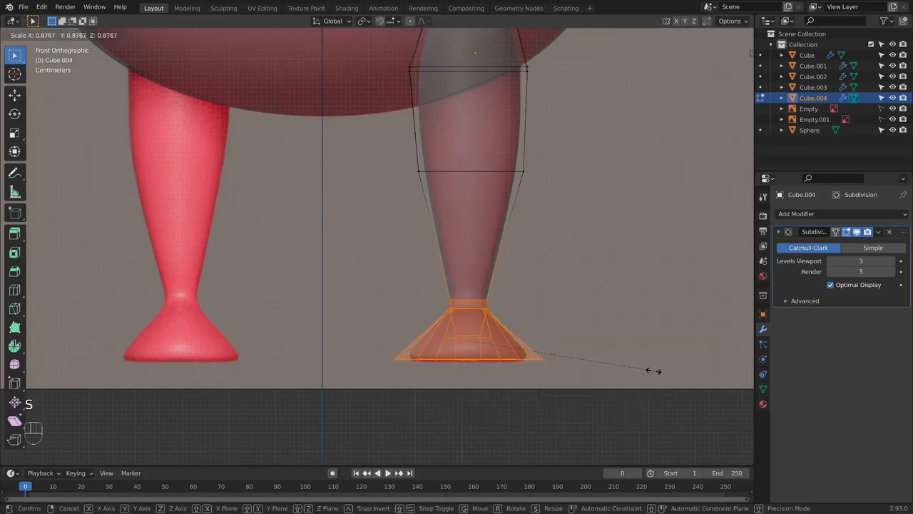
pyautogui.click(654, 370)
pyautogui.press('g')
pyautogui.click(653, 370)
# - Shrink the upper ankle loop and move it to match the reference ankle in the front view
pyautogui.moveTo(442, 294); pyautogui.dragTo(519, 310)
pyautogui.press('s')
pyautogui.click(521, 304)
pyautogui.press('g')
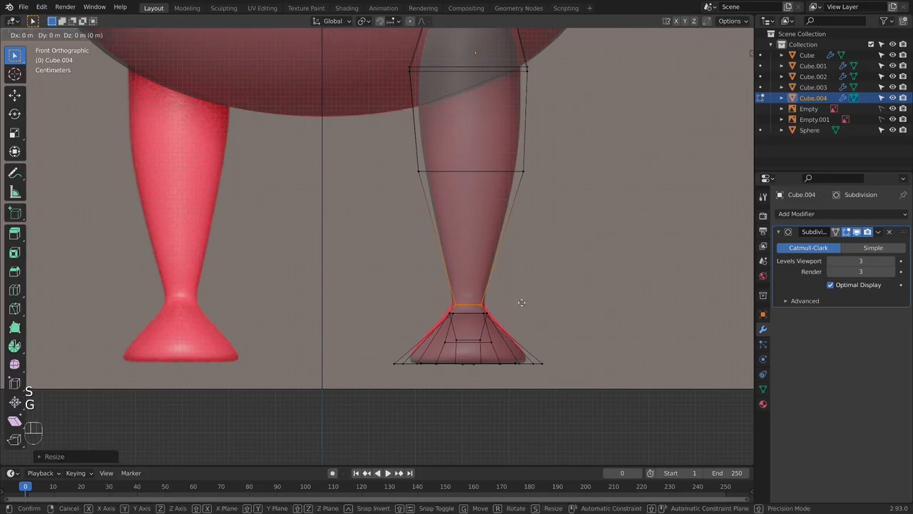
pyautogui.click(519, 308)
pyautogui.press('Tab')
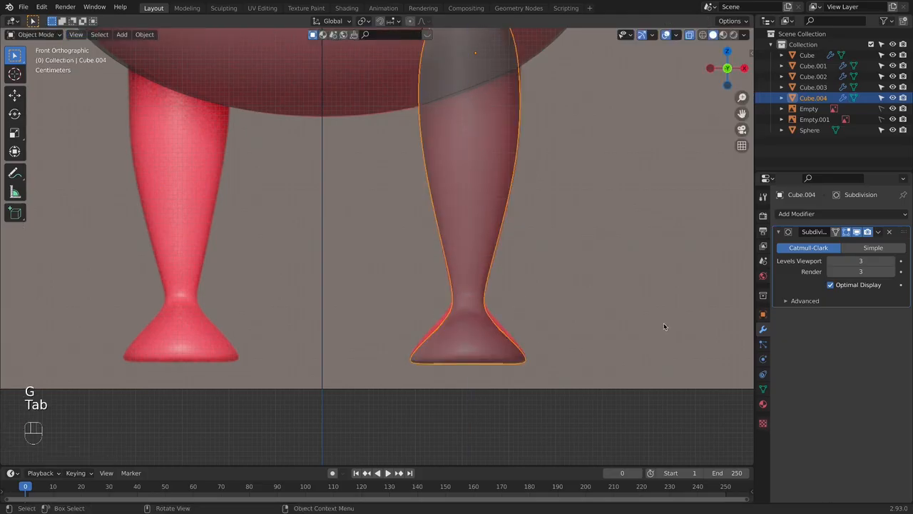
# - Enlarge the foot slightly and shift it vertically to fit the side reference
pyautogui.scroll(-2, 638, 320)
pyautogui.press('KP_3')
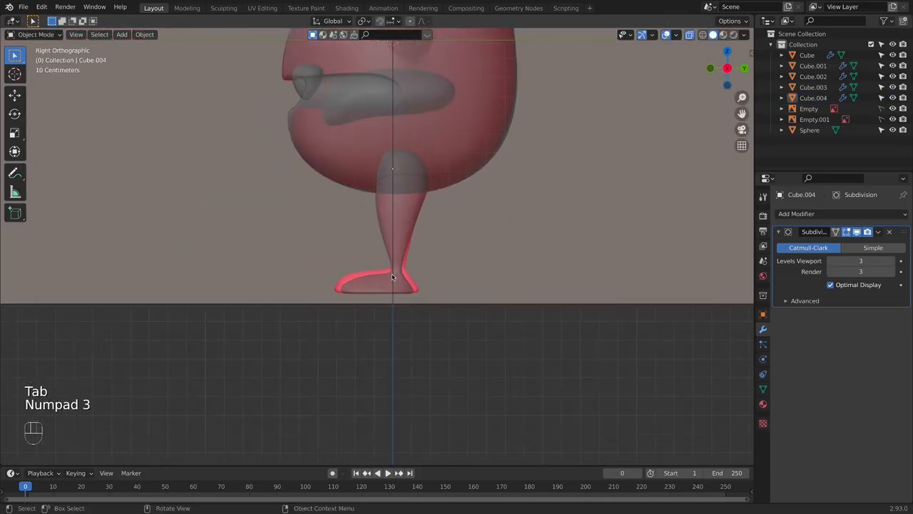
pyautogui.press('KP_1')
pyautogui.press('KP_3')
pyautogui.click(391, 273)
pyautogui.press('Tab')
pyautogui.moveTo(290, 267); pyautogui.dragTo(493, 302)
pyautogui.press('s')
pyautogui.click(502, 304)
pyautogui.press('g')
pyautogui.press('z')
pyautogui.click(502, 302)
pyautogui.press('KP_1')
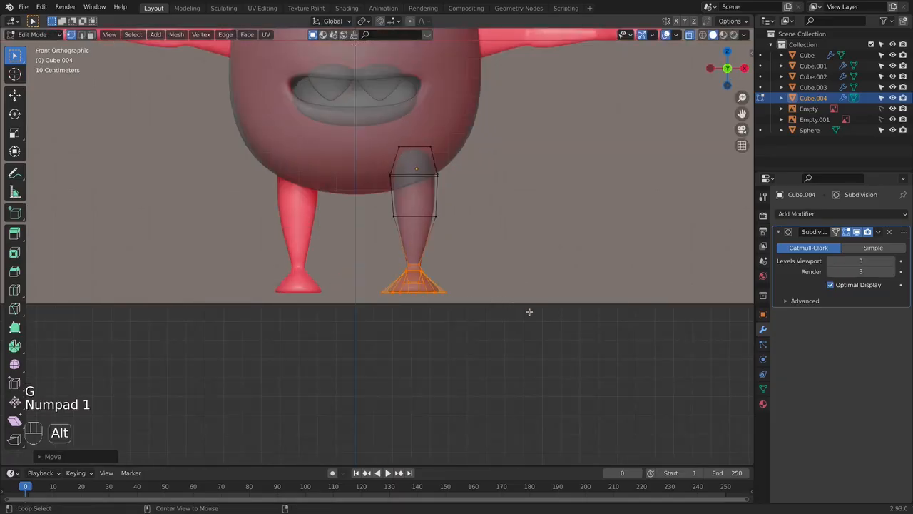
# - Turn off X-ray and apply the leg's object transforms
pyautogui.hotkey('alt', 'z')
pyautogui.press('Tab')
pyautogui.click(420, 237)
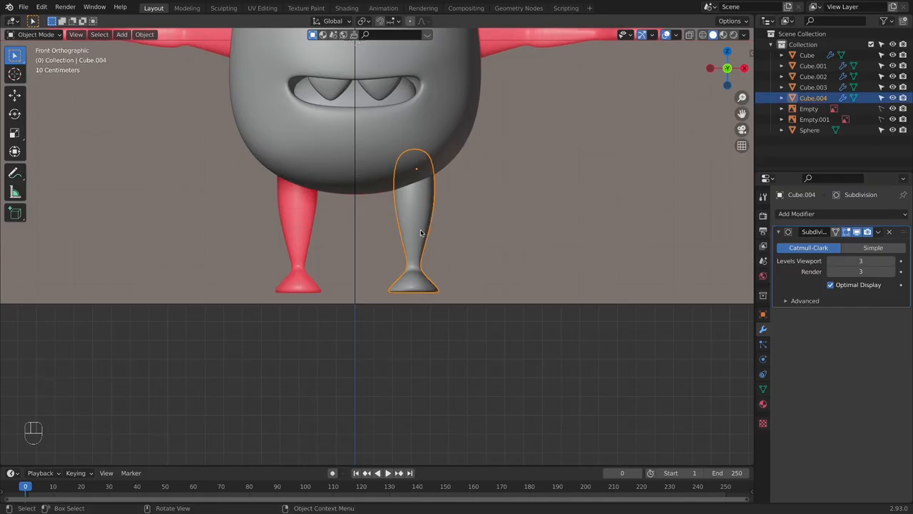
pyautogui.press('super+a')
pyautogui.click(485, 250)
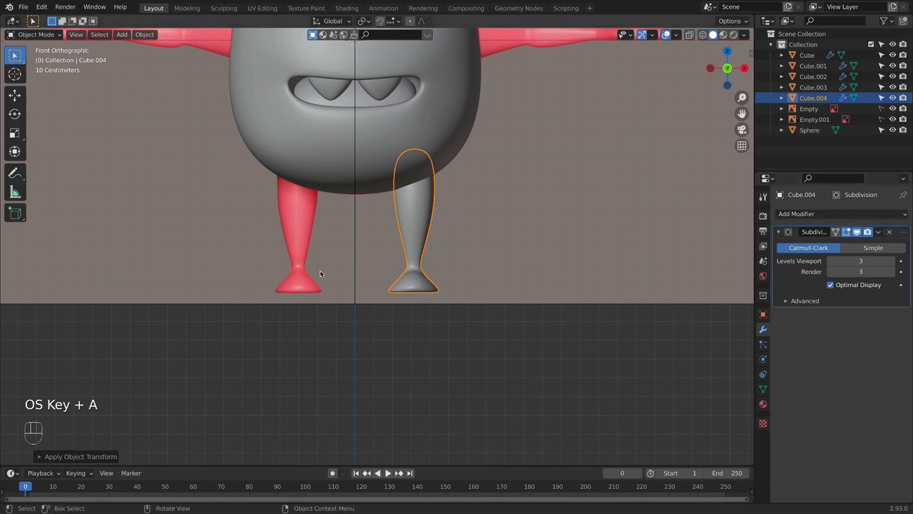
# - Add a Mirror modifier on X to the leg and place it above the Subdivision modifier
pyautogui.click(847, 213)
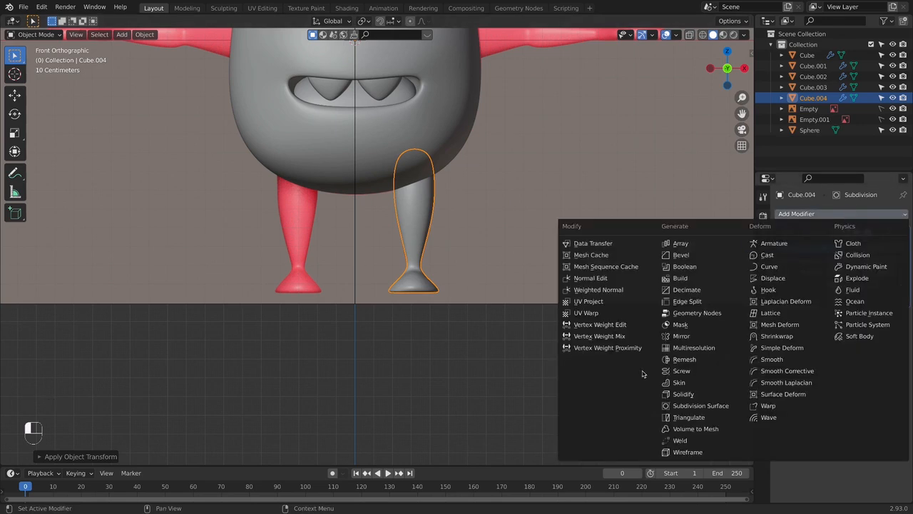
pyautogui.click(696, 336)
pyautogui.click(587, 271)
pyautogui.moveTo(587, 271); pyautogui.dragTo(739, 350, button='middle')
pyautogui.moveTo(905, 314); pyautogui.dragTo(904, 231)
pyautogui.moveTo(501, 321); pyautogui.dragTo(544, 307, button='middle')
pyautogui.press('KP_1')
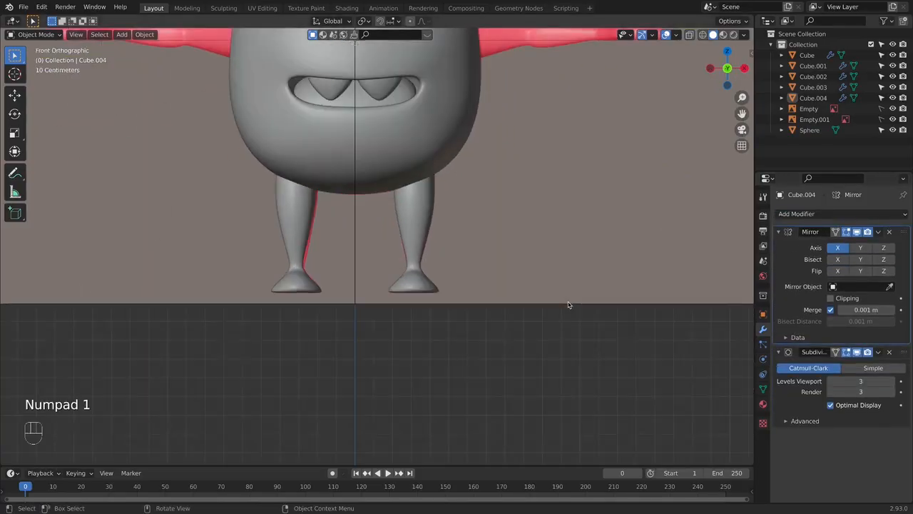
# - Apply the Mirror modifier on the monster's body
pyautogui.scroll(-4, 528, 271)
pyautogui.keyDown('shift'); pyautogui.moveTo(487, 235); pyautogui.dragTo(477, 289, button='middle'); pyautogui.keyUp('shift')
pyautogui.scroll(3, 477, 285)
pyautogui.keyDown('shift'); pyautogui.moveTo(426, 118); pyautogui.dragTo(444, 216, button='middle'); pyautogui.keyUp('shift')
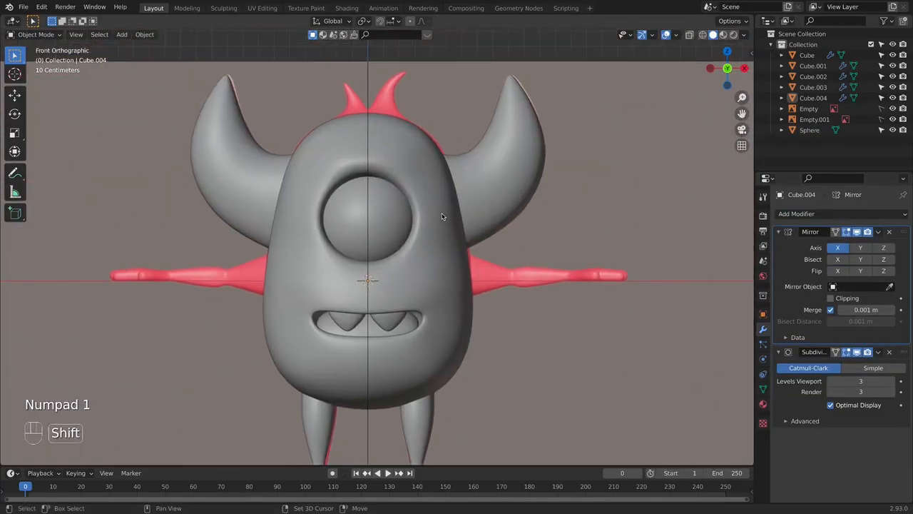
pyautogui.keyDown('shift'); pyautogui.moveTo(397, 129); pyautogui.dragTo(426, 193, button='middle'); pyautogui.keyUp('shift')
pyautogui.scroll(1, 422, 198)
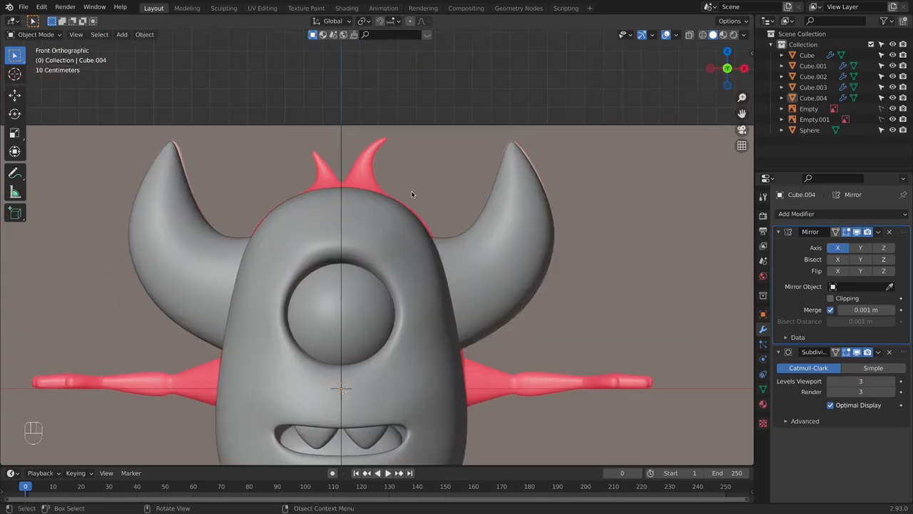
pyautogui.click(364, 205)
pyautogui.press('Tab')
pyautogui.moveTo(427, 250); pyautogui.dragTo(365, 283, button='middle')
pyautogui.press('KP_3')
pyautogui.moveTo(423, 214); pyautogui.dragTo(418, 134, button='middle')
pyautogui.moveTo(421, 209); pyautogui.dragTo(485, 218, button='middle')
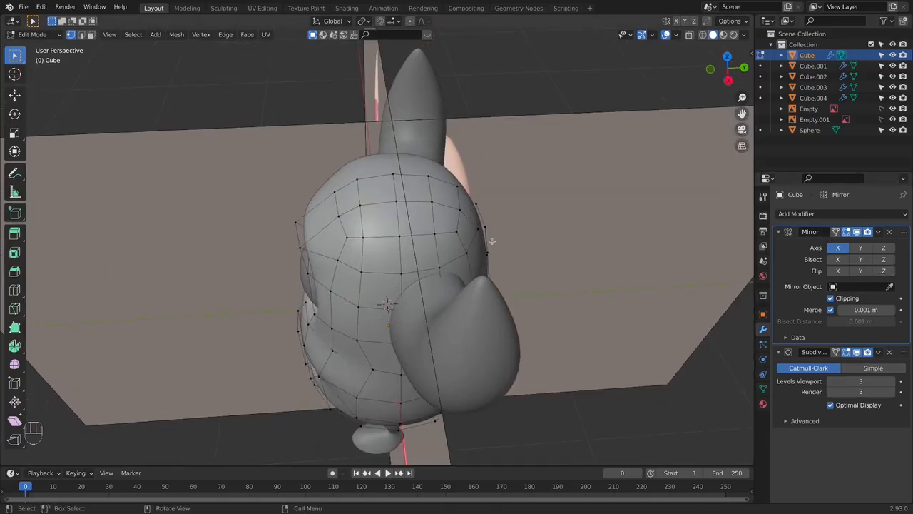
pyautogui.press('Tab')
pyautogui.press('super+a')
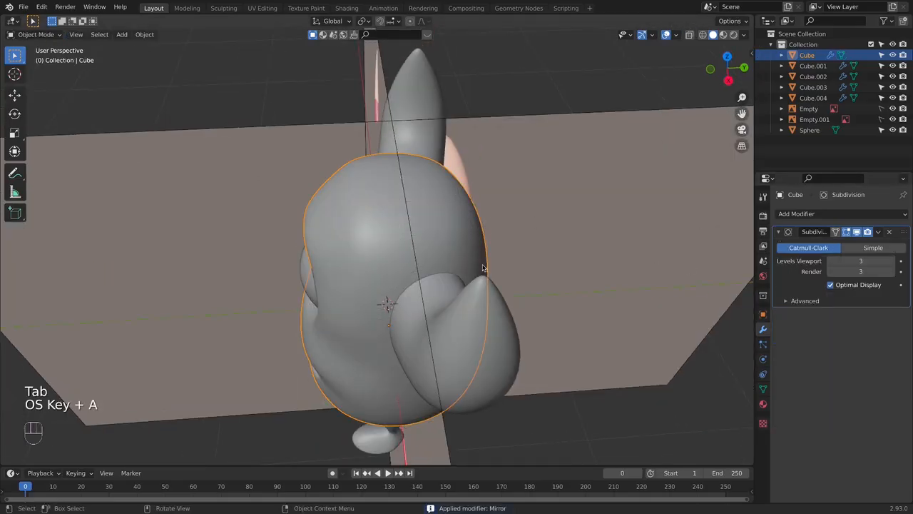
# - Extrude the faces on top of the head beside the centre line twice, up to the height of the larger reference tuft
pyautogui.press('Tab')
pyautogui.press('KP_3')
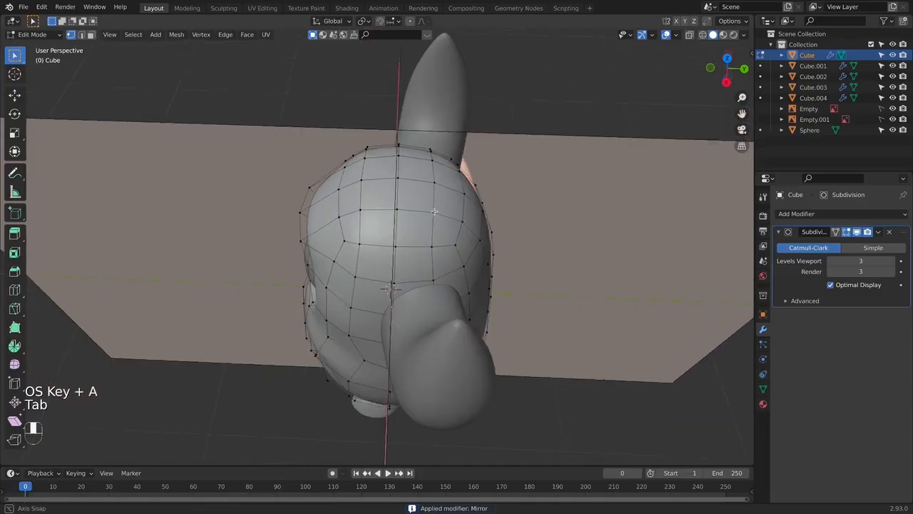
pyautogui.moveTo(394, 183); pyautogui.dragTo(409, 193, button='middle')
pyautogui.press('KP_1')
pyautogui.keyDown('shift'); pyautogui.moveTo(374, 205); pyautogui.dragTo(377, 224, button='middle'); pyautogui.keyUp('shift')
pyautogui.press('e')
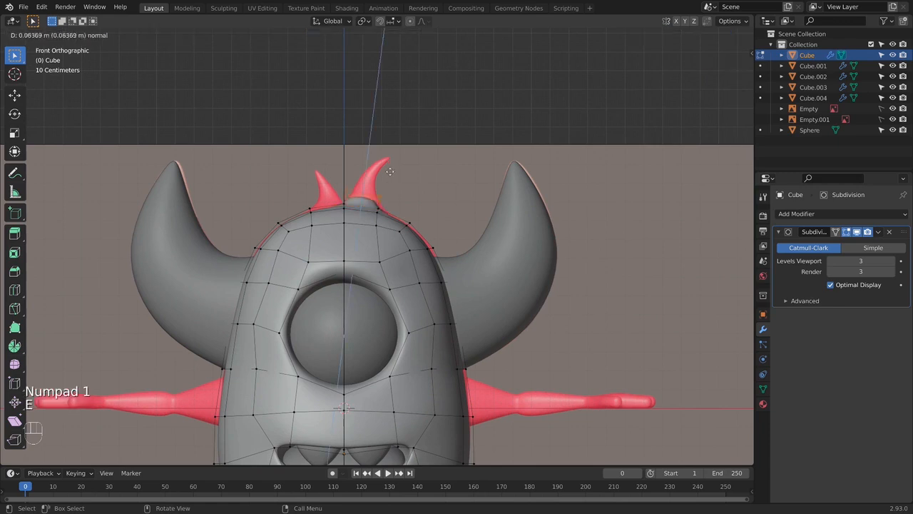
pyautogui.click(398, 161)
pyautogui.press('e')
pyautogui.click(442, 142)
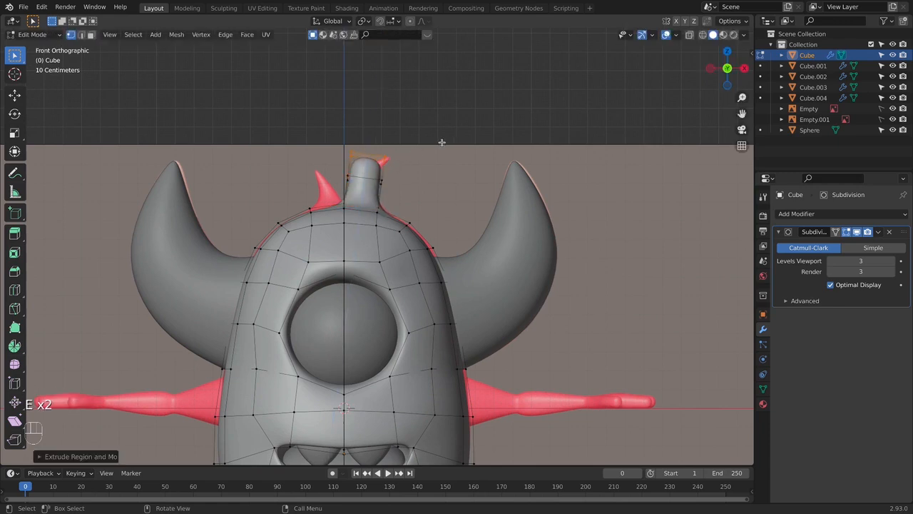
# - Move the end of the extruded tuft to the reference tip and scale it down to a point
pyautogui.press('g')
pyautogui.click(444, 153)
pyautogui.press('s')
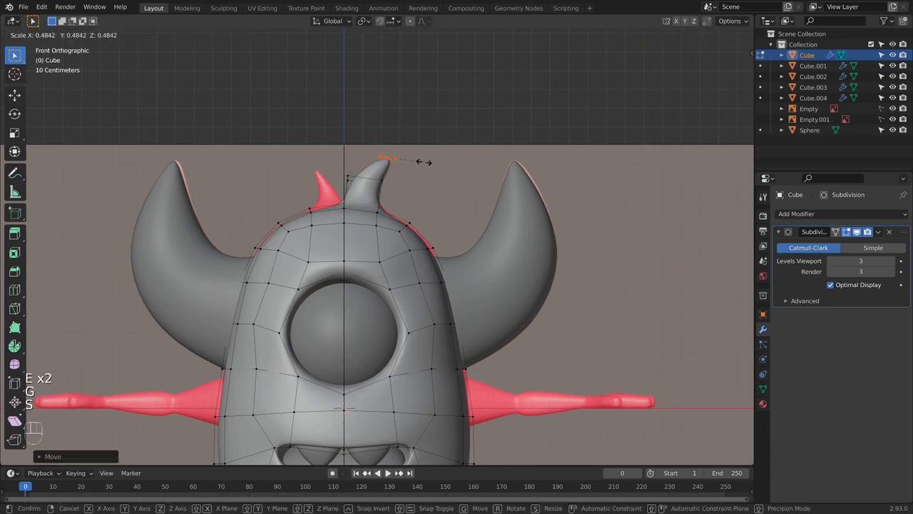
pyautogui.click(395, 158)
pyautogui.hotkey('alt', 'z')
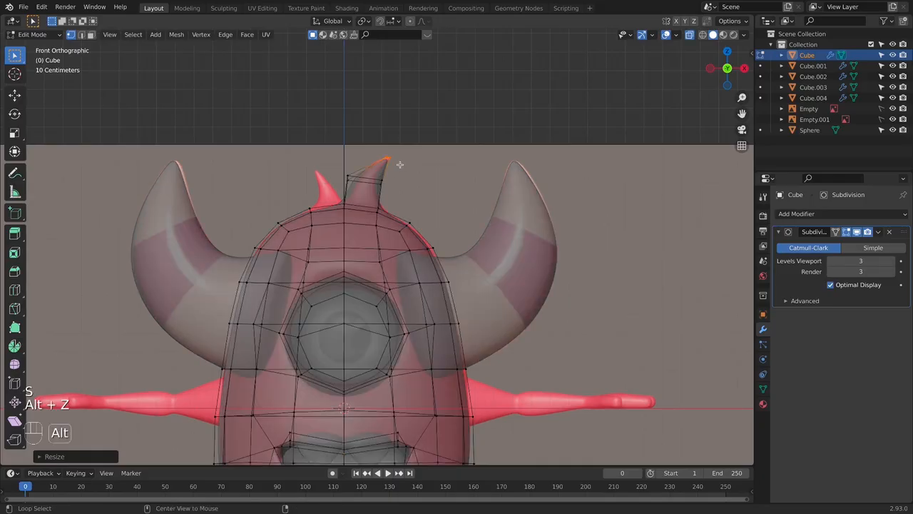
# - Scale down the tuft's middle loop and move it to follow the reference curve
pyautogui.scroll(5, 400, 165)
pyautogui.moveTo(291, 179); pyautogui.dragTo(425, 213)
pyautogui.press('s')
pyautogui.click(389, 202)
pyautogui.press('g')
pyautogui.click(410, 194)
# - Move and rotate the larger tuft's tip to align it with the reference point
pyautogui.click(378, 145)
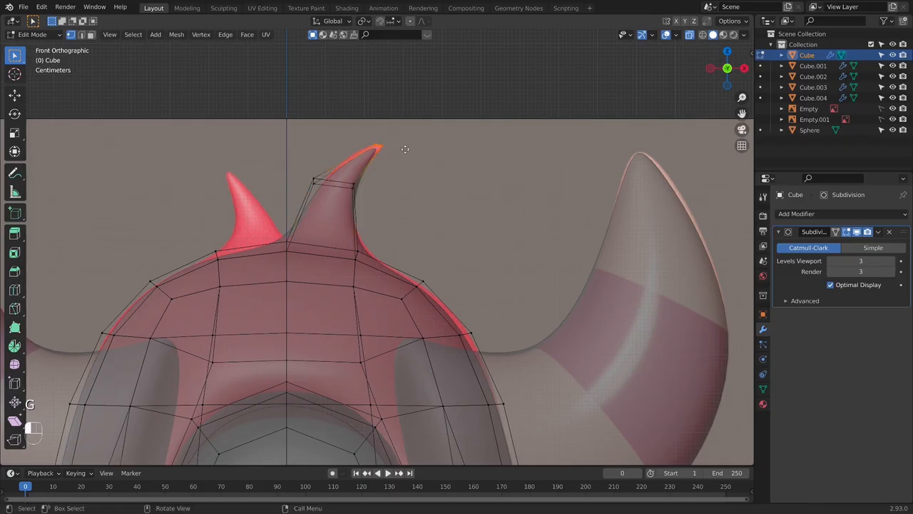
pyautogui.press('g')
pyautogui.press('g')
pyautogui.press('r')
pyautogui.click(426, 178)
pyautogui.press('g')
pyautogui.click(425, 172)
# - Move the larger tuft's middle loop up along the reference curve and scale it down slightly
pyautogui.keyDown('alt'); pyautogui.click(338, 174); pyautogui.keyUp('alt')
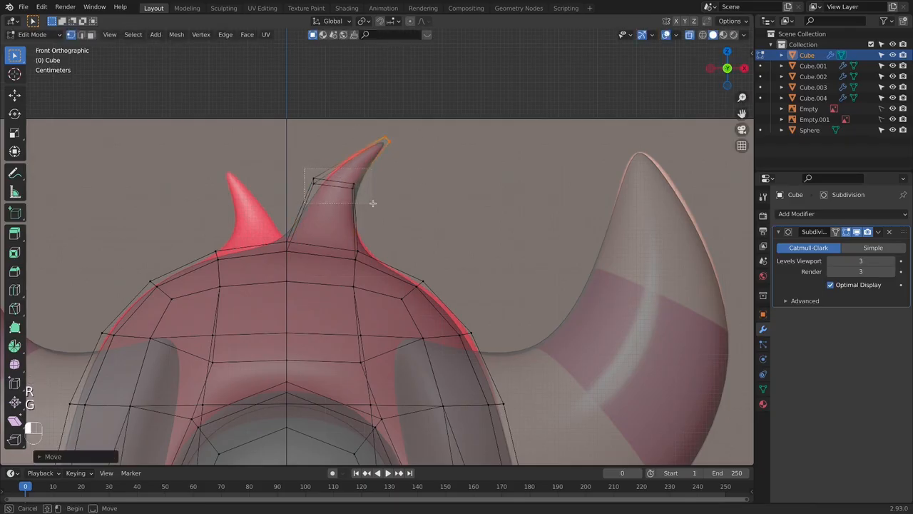
pyautogui.press('g')
pyautogui.press('g')
pyautogui.click(371, 194)
pyautogui.press('s')
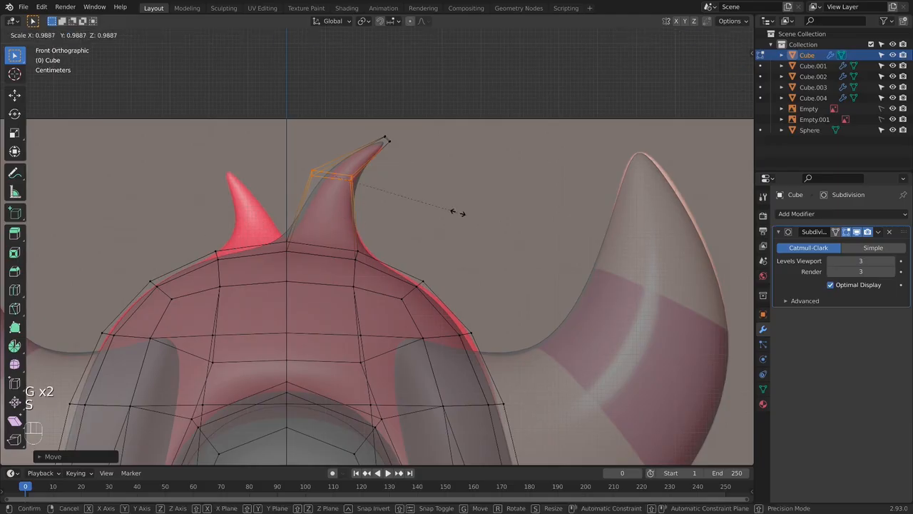
pyautogui.click(436, 199)
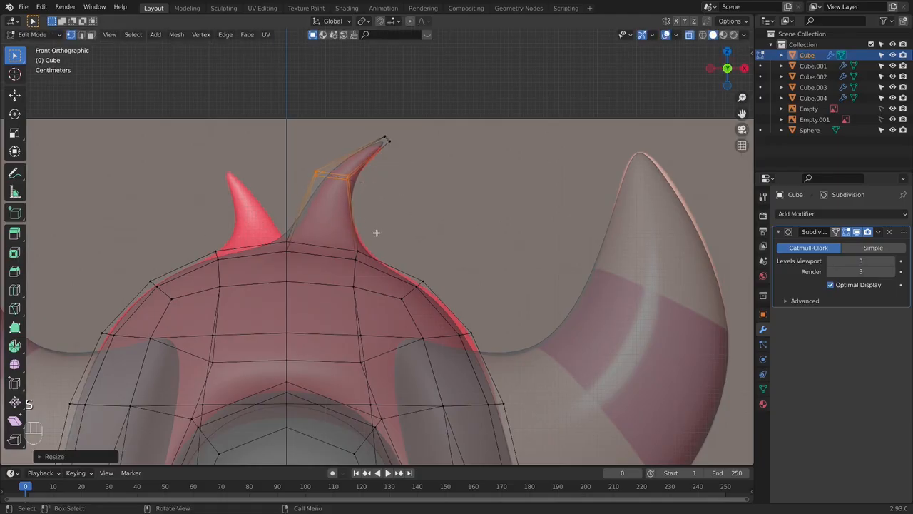
# - Extrude the head-top faces on the other side of the centre line twice, up to the smaller reference tuft's height
pyautogui.press('Tab')
pyautogui.scroll(-2, 421, 235)
pyautogui.moveTo(453, 264); pyautogui.dragTo(337, 296, button='middle')
pyautogui.press('KP_1')
pyautogui.press('Tab')
pyautogui.moveTo(271, 279)
pyautogui.mouseDown(button='middle')
pyautogui.moveTo(332, 279)
pyautogui.moveTo(294, 227)
pyautogui.mouseUp(button='middle')
pyautogui.hotkey('alt', 'z')
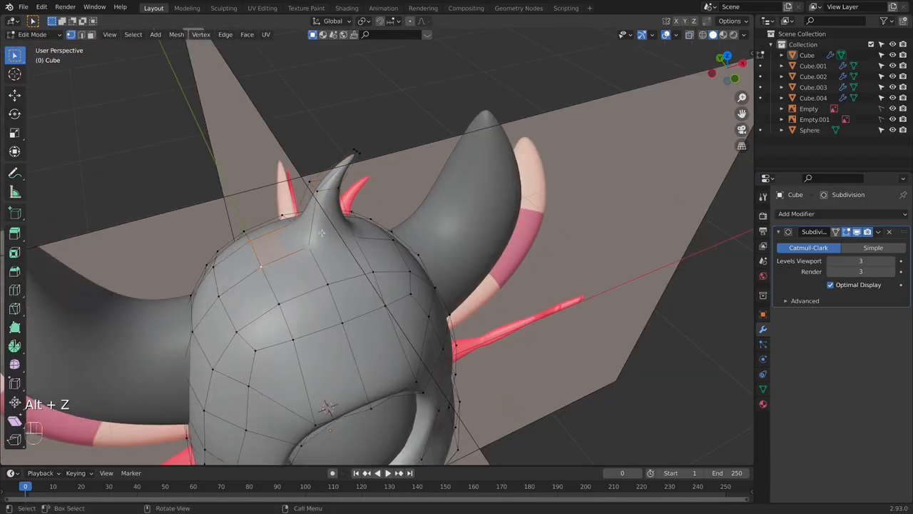
pyautogui.press('KP_1')
pyautogui.press('KP_3')
pyautogui.press('KP_1')
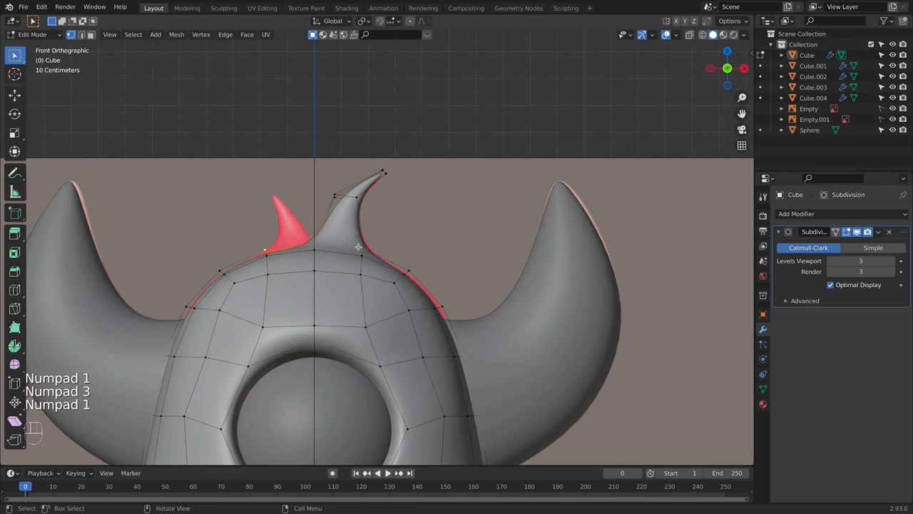
pyautogui.hotkey('alt', 'z')
pyautogui.press('e')
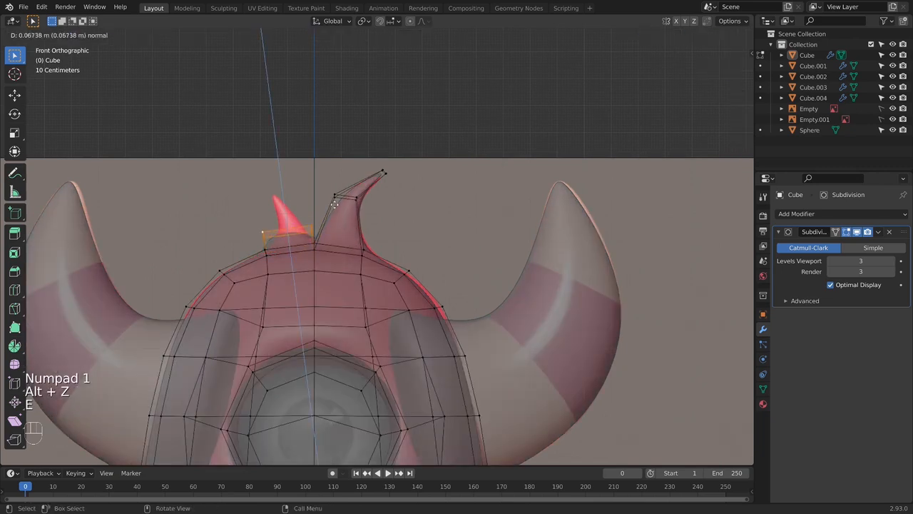
pyautogui.click(336, 200)
pyautogui.press('e')
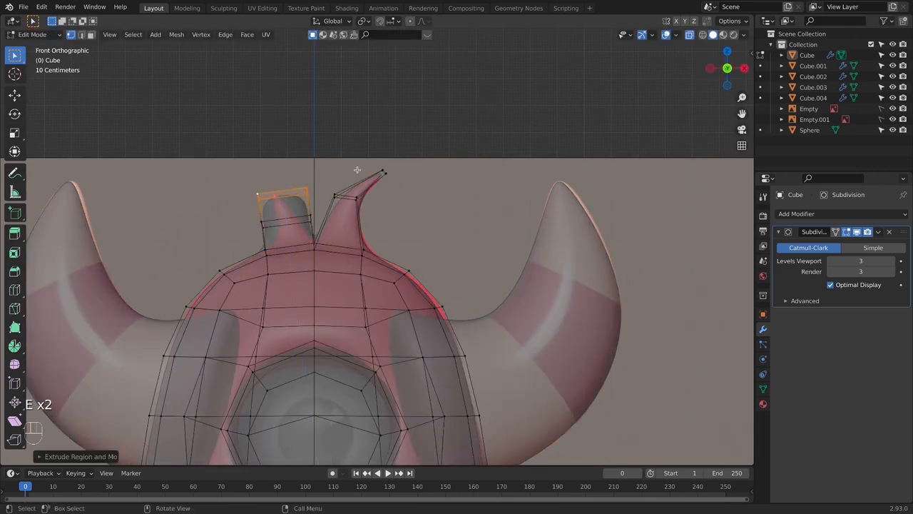
# - Scale the smaller tuft's end down to a point and move it onto the reference tip
pyautogui.press('s')
pyautogui.click(285, 189)
pyautogui.press('g')
pyautogui.click(322, 188)
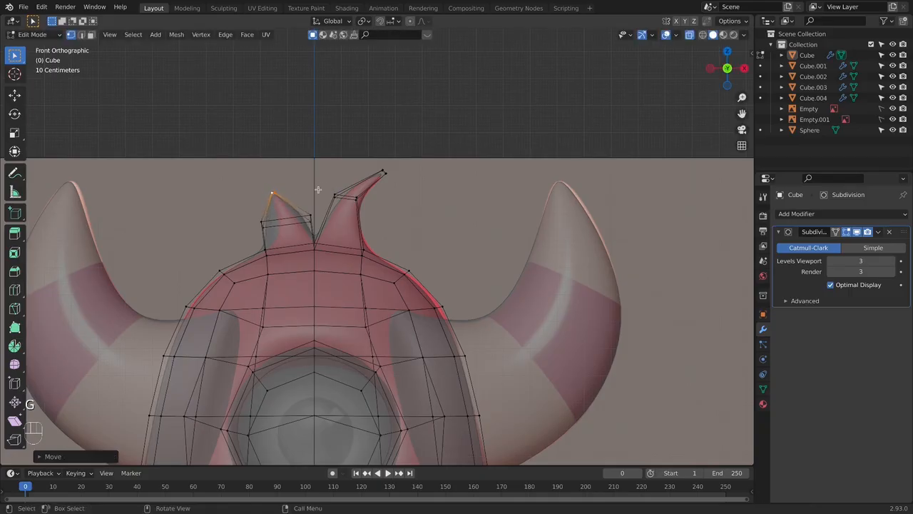
# - Scale down the smaller tuft's middle loop and move it to fit the reference outline
pyautogui.moveTo(253, 217); pyautogui.dragTo(303, 208)
pyautogui.press('s')
pyautogui.click(317, 216)
pyautogui.press('g')
pyautogui.click(326, 213)
pyautogui.press('s')
pyautogui.click(349, 212)
pyautogui.press('s')
pyautogui.click(337, 210)
pyautogui.press('g')
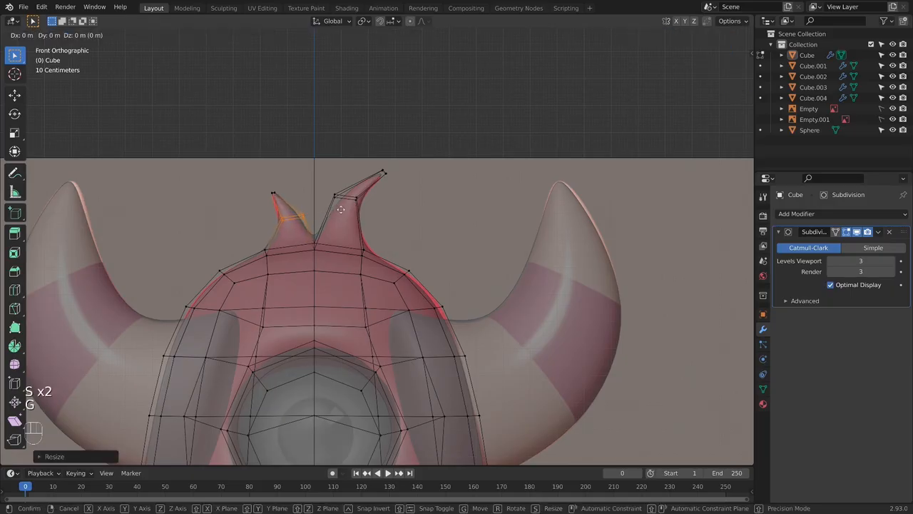
pyautogui.click(336, 213)
# - Move and rotate the smaller tuft's tip to match the reference
pyautogui.moveTo(261, 177); pyautogui.dragTo(307, 200)
pyautogui.press('g')
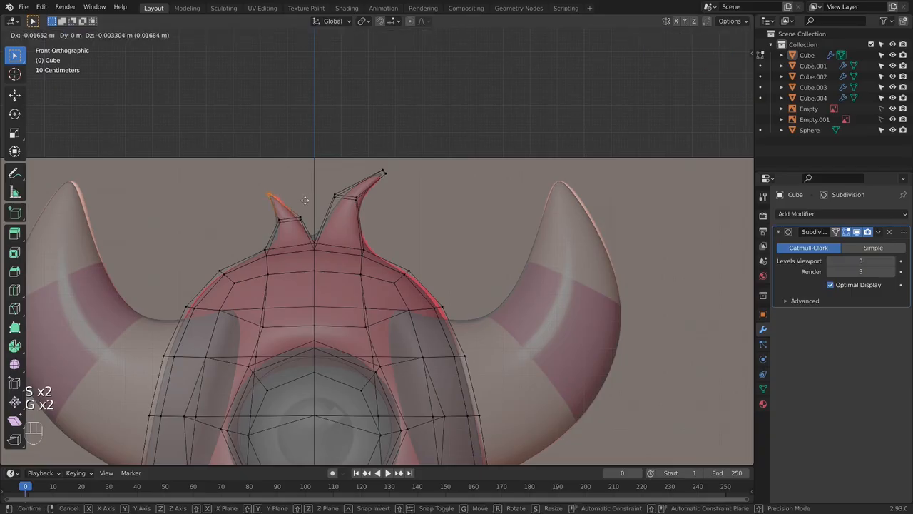
pyautogui.click(307, 200)
pyautogui.press('r')
pyautogui.click(332, 167)
pyautogui.press('Tab')
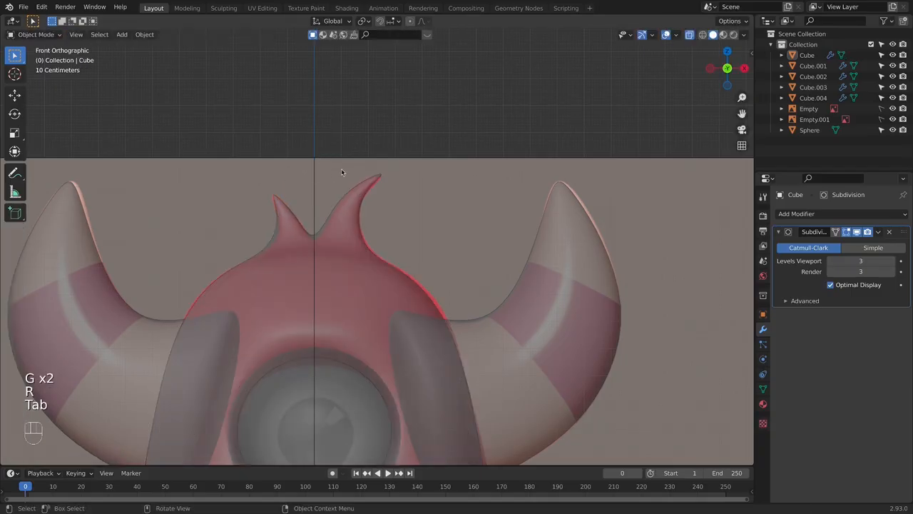
pyautogui.press('Tab')
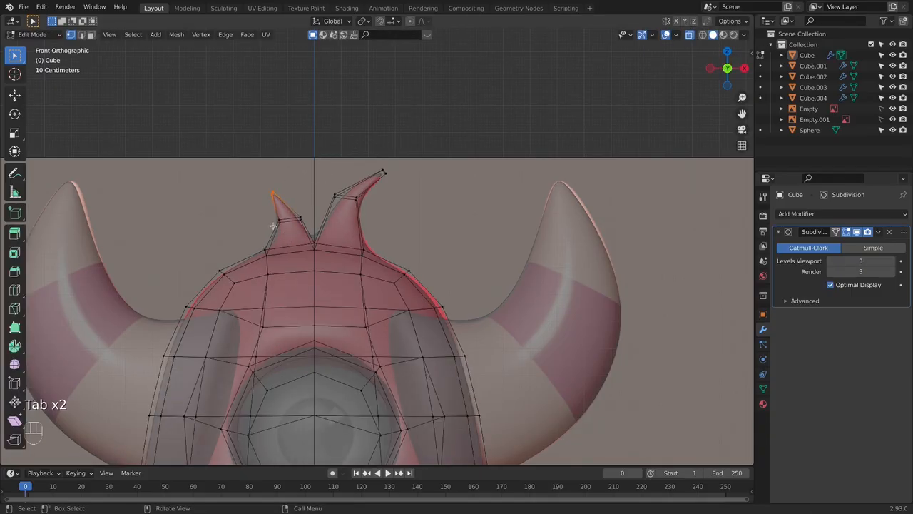
# - Add a loop cut near the smaller tuft's base and scale it to about 0.78 to narrow the tuft
pyautogui.keyDown('alt'); pyautogui.click(277, 225); pyautogui.keyUp('alt')
pyautogui.press('s')
pyautogui.click(359, 216)
pyautogui.press('super+r')
pyautogui.click(308, 229)
pyautogui.click(308, 229)
pyautogui.press('s')
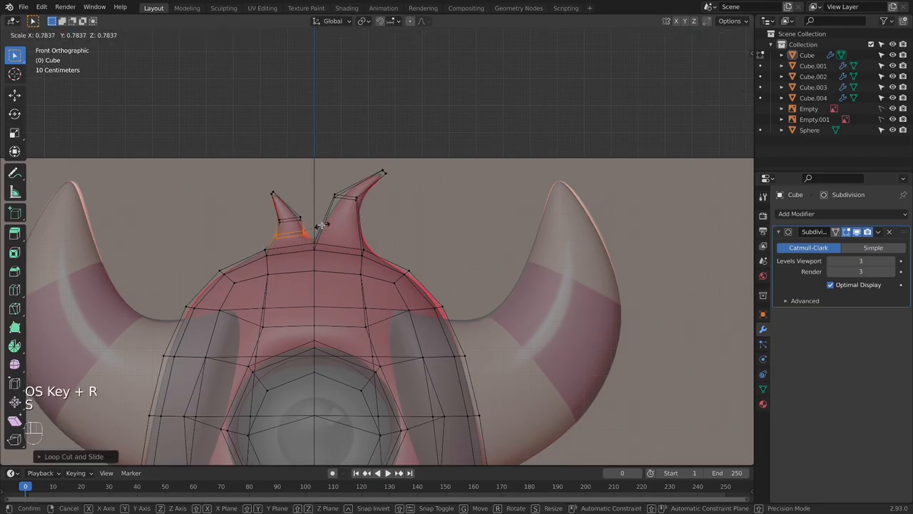
pyautogui.click(323, 225)
pyautogui.press('Tab')
pyautogui.hotkey('alt', 'z')
pyautogui.moveTo(340, 243); pyautogui.dragTo(371, 250, button='middle')
pyautogui.press('KP_1')
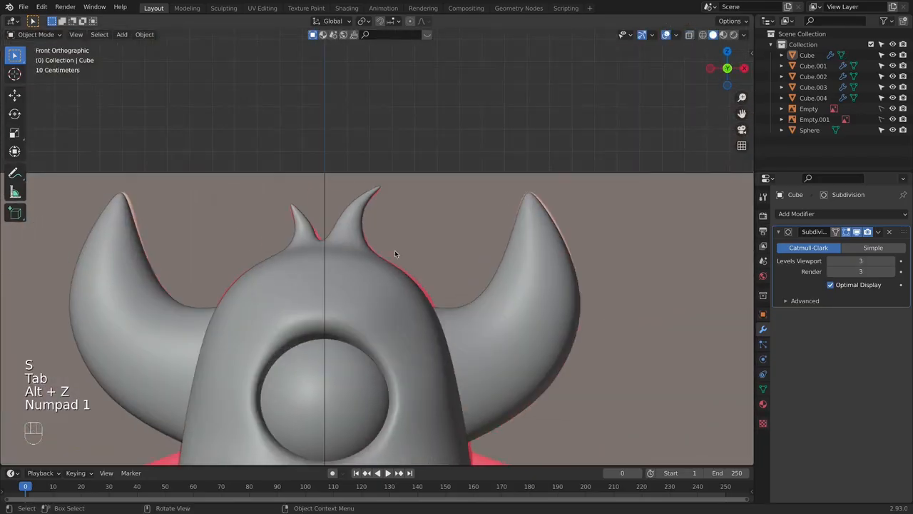
# - Move the inner vertices of the smaller tuft's base loop to follow the reference edge
pyautogui.press('Tab')
pyautogui.hotkey('alt', 'z')
pyautogui.scroll(3, 379, 250)
pyautogui.keyDown('alt'); pyautogui.click(275, 227); pyautogui.keyUp('alt')
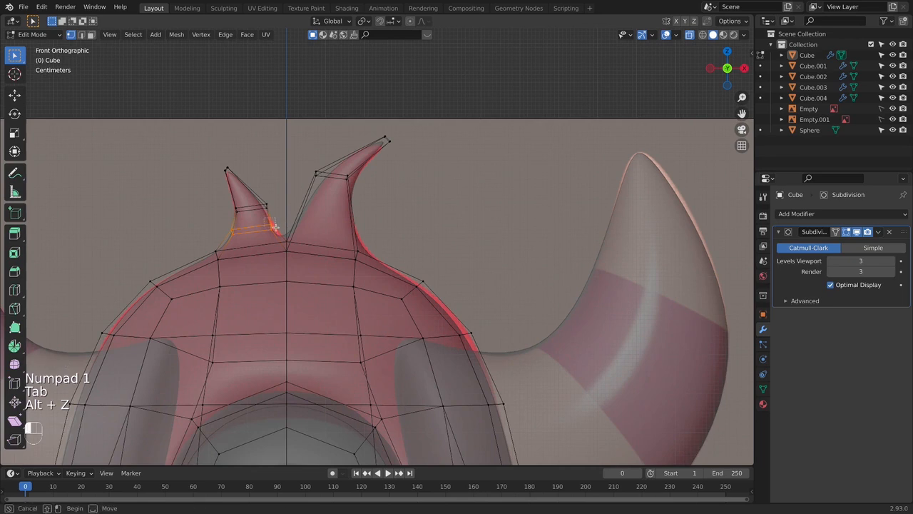
pyautogui.press('g')
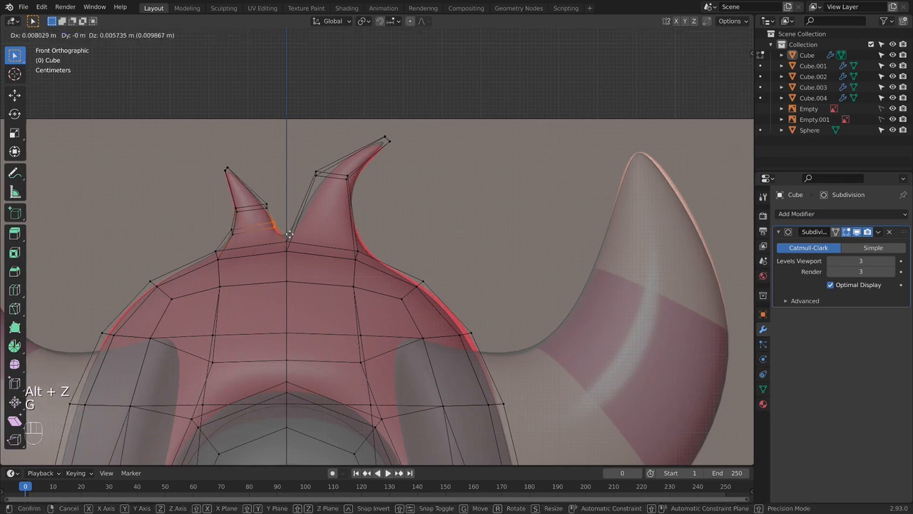
pyautogui.click(290, 234)
pyautogui.hotkey('alt', 'z')
# - Add a loop cut in the lower part of the larger tuft and move it to follow the reference
pyautogui.hotkey('alt', 'z')
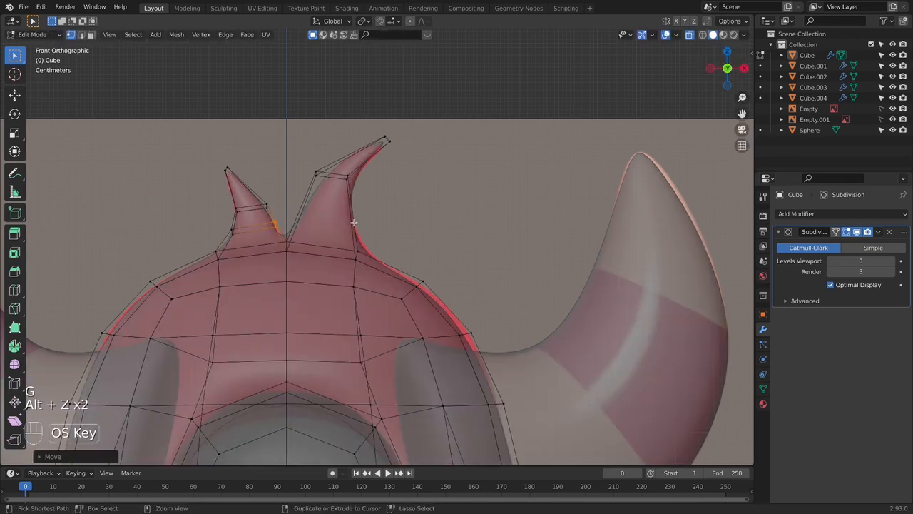
pyautogui.hotkey('ctrl', 'r')
pyautogui.click(354, 220)
pyautogui.click(360, 224)
pyautogui.press('Tab')
pyautogui.hotkey('alt', 'z')
pyautogui.hotkey('alt', 'z')
pyautogui.hotkey('alt', 'z')
pyautogui.hotkey('alt', 'z')
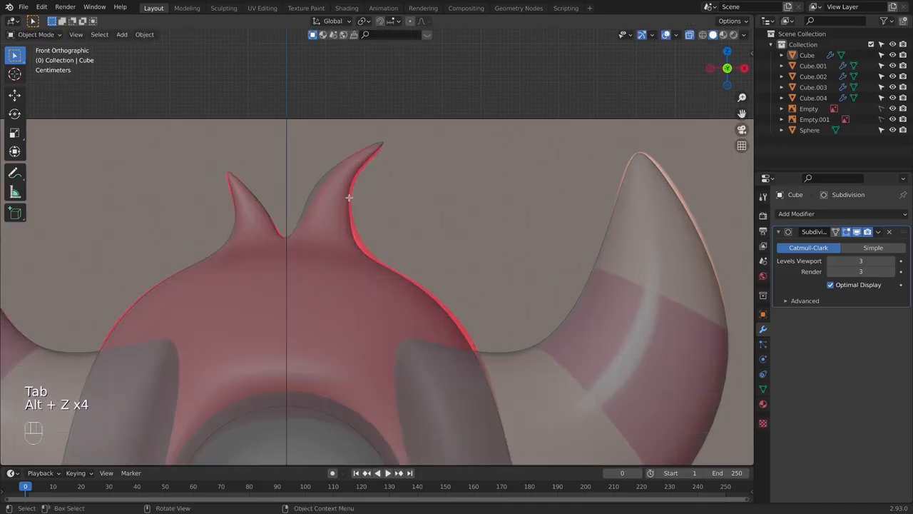
pyautogui.press('Tab')
pyautogui.press('g')
pyautogui.click(392, 229)
# - Move the larger tuft's upper middle loop slightly to match the reference curve
pyautogui.moveTo(306, 166); pyautogui.dragTo(363, 193)
pyautogui.press('g')
pyautogui.click(379, 177)
pyautogui.press('Tab')
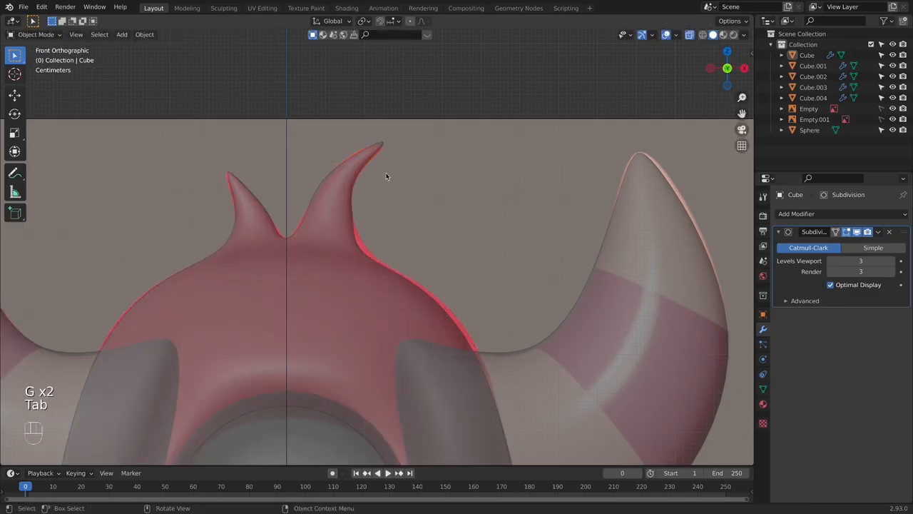
# - Move and scale the larger tuft's tip to fit the reference, and check the finished tufts on the whole monster
pyautogui.press('Tab')
pyautogui.click(385, 140)
pyautogui.press('g')
pyautogui.click(418, 153)
pyautogui.press('s')
pyautogui.click(423, 160)
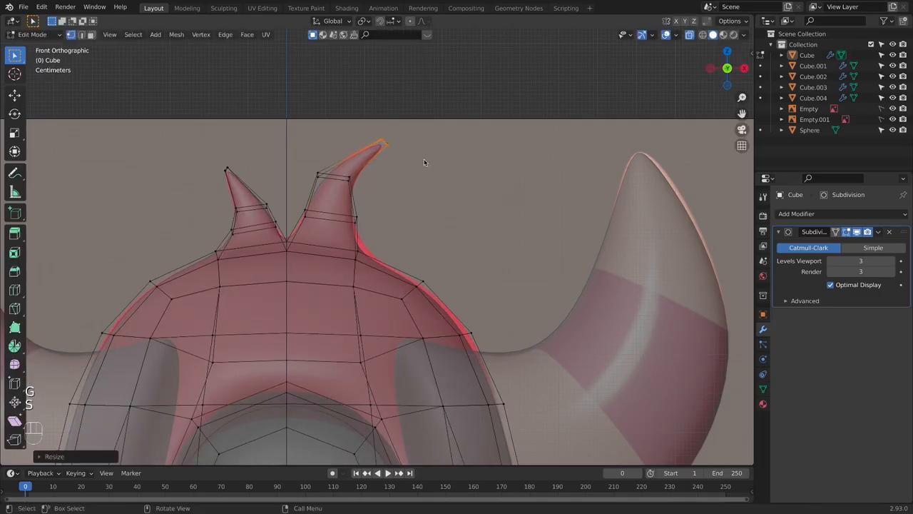
pyautogui.press('Tab')
pyautogui.scroll(-5, 436, 171)
pyautogui.hotkey('alt', 'z')
pyautogui.moveTo(437, 172); pyautogui.dragTo(389, 267, button='middle')
pyautogui.press('KP_1')
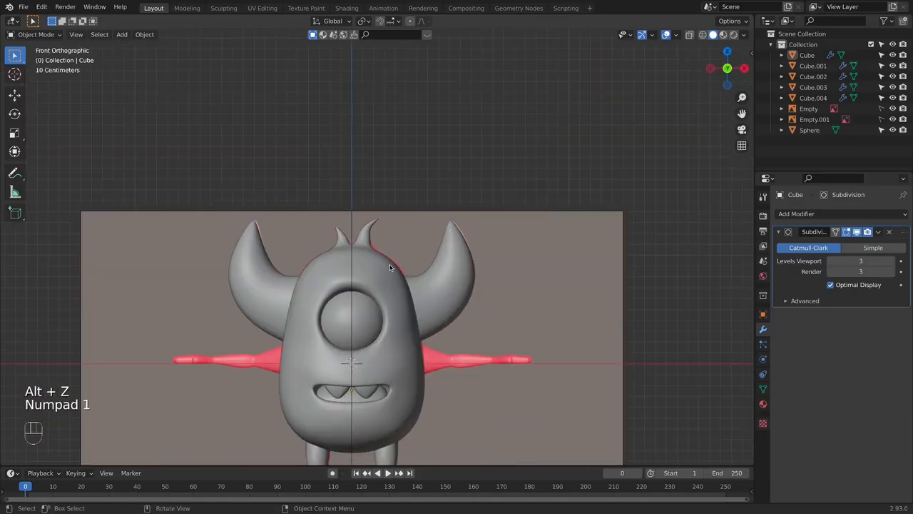
pyautogui.scroll(-3, 384, 266)
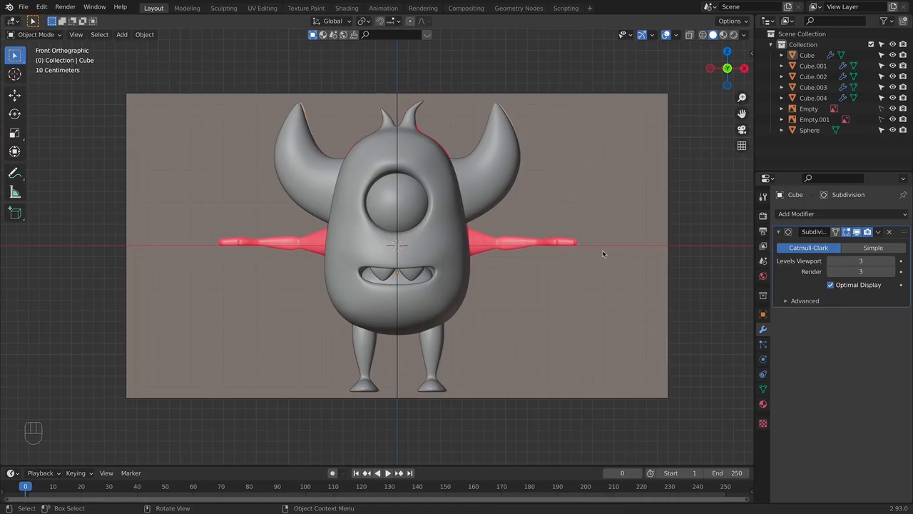
# - Add a cube in the top view and scale it down to a small block
pyautogui.press('KP_7')
pyautogui.keyDown('shift'); pyautogui.moveTo(556, 268); pyautogui.dragTo(362, 254, button='middle'); pyautogui.keyUp('shift')
pyautogui.keyDown('shift'); pyautogui.moveTo(485, 185); pyautogui.dragTo(483, 194, button='middle'); pyautogui.keyUp('shift')
pyautogui.hotkey('shift', 'a')
pyautogui.moveTo(409, 204)
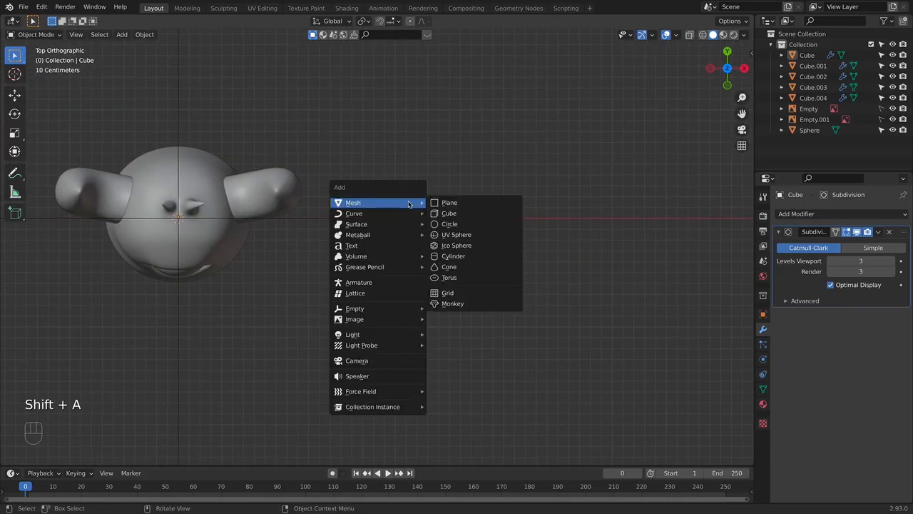
pyautogui.click(457, 215)
pyautogui.press('s')
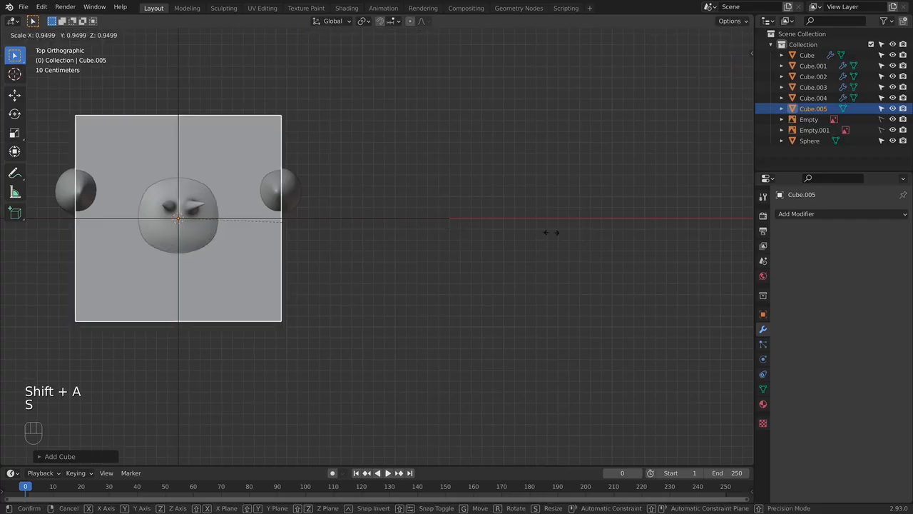
pyautogui.click(223, 221)
# - Move the small cube along X well clear of the monster and scale it down further
pyautogui.press('g')
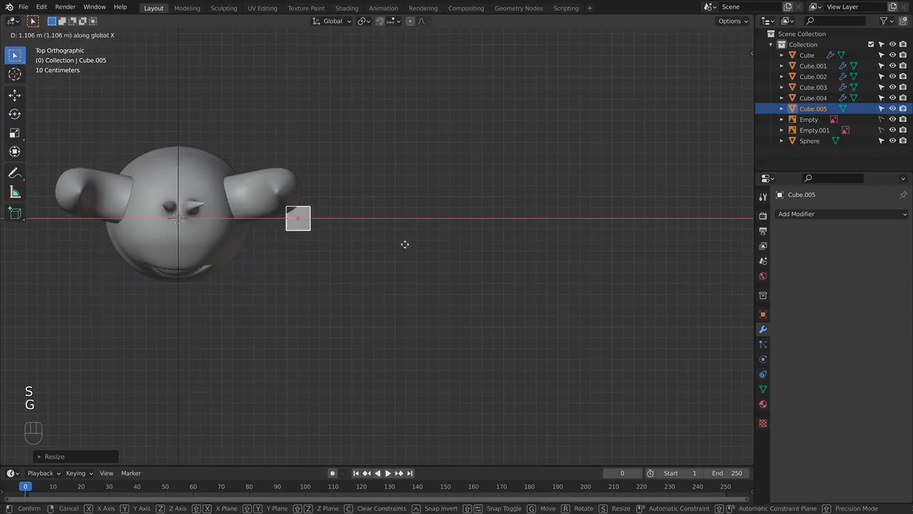
pyautogui.click(471, 248)
pyautogui.press('s')
pyautogui.click(512, 212)
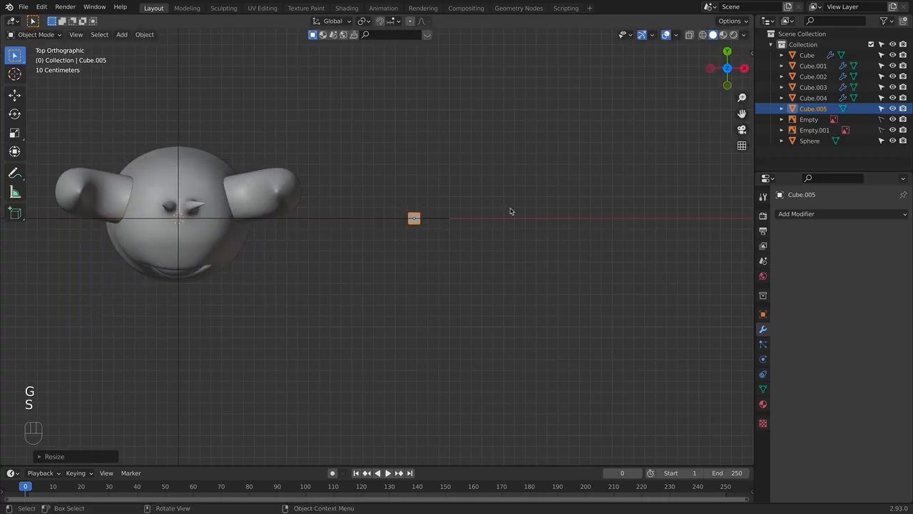
# - Open the small cube for mesh editing in the top view with X-ray turned on
pyautogui.keyDown('shift'); pyautogui.moveTo(446, 230); pyautogui.dragTo(428, 247, button='middle'); pyautogui.keyUp('shift')
pyautogui.scroll(4, 449, 263)
pyautogui.scroll(2, 440, 272)
pyautogui.keyDown('shift'); pyautogui.moveTo(479, 233); pyautogui.dragTo(452, 264, button='middle'); pyautogui.keyUp('shift')
pyautogui.scroll(1, 440, 272)
pyautogui.press('Tab')
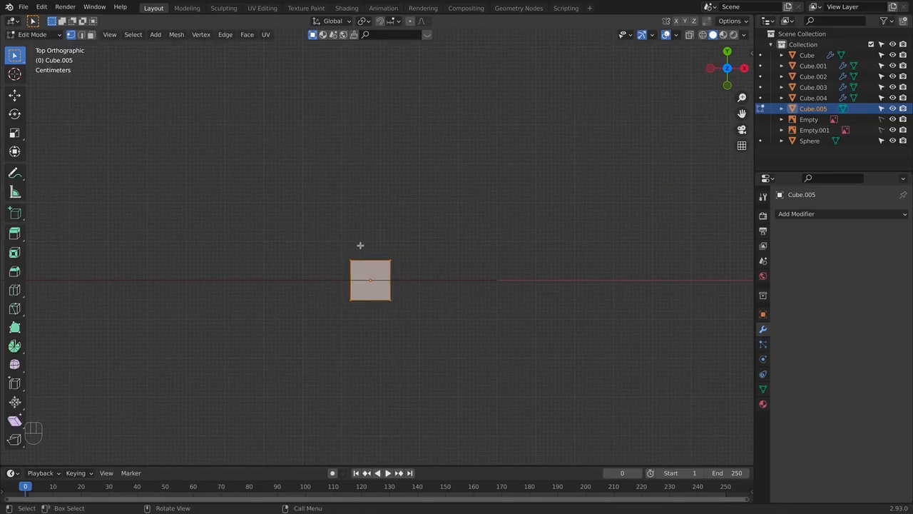
pyautogui.hotkey('alt', 'z')
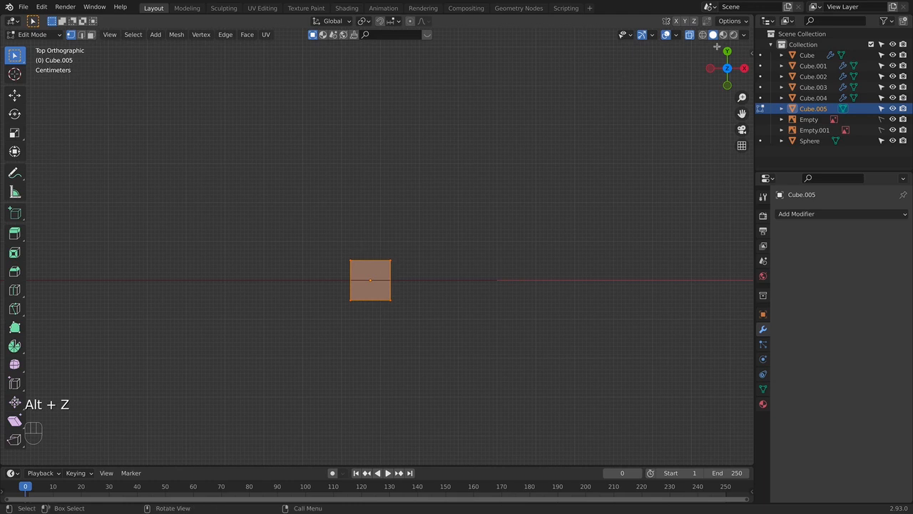
pyautogui.click(695, 36)
pyautogui.click(694, 36)
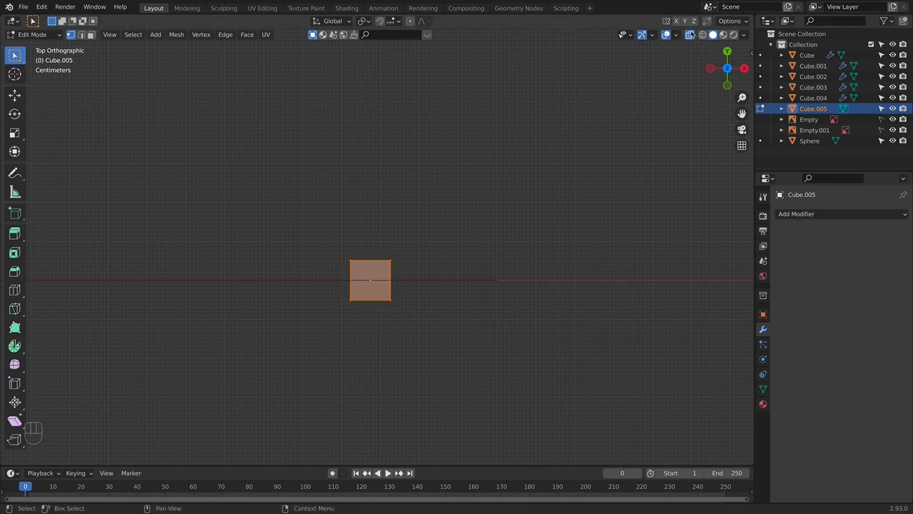
pyautogui.hotkey('alt', 'z')
pyautogui.hotkey('alt', 'z')
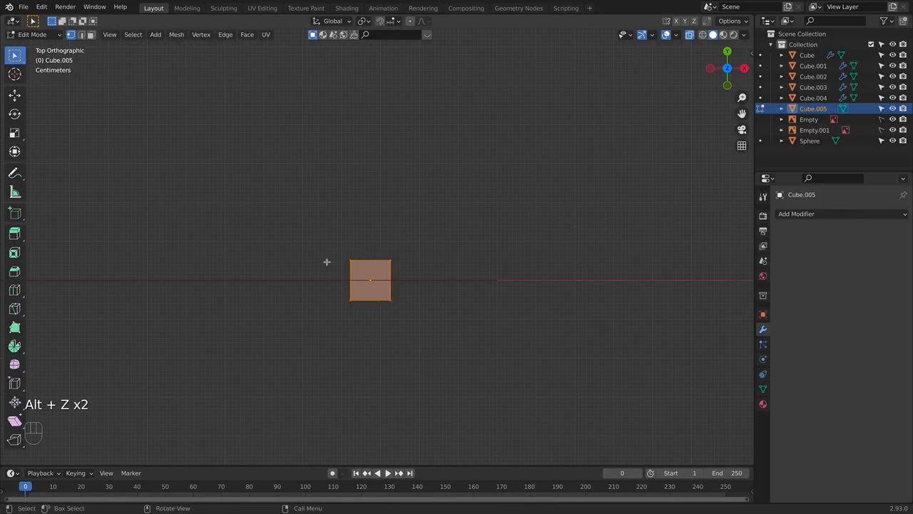
# - Extrude the cube's +Y face twice, about 0.1 m each time, into a column of three segments
pyautogui.moveTo(341, 227); pyautogui.dragTo(463, 269)
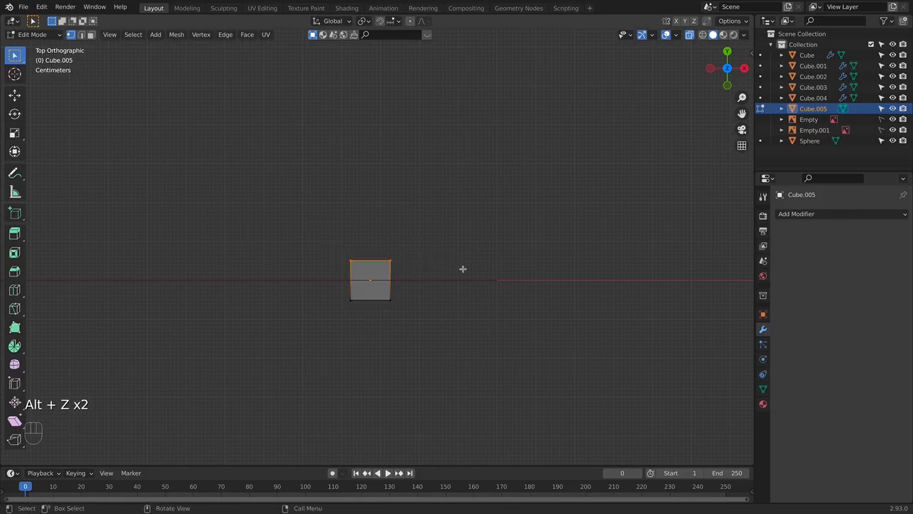
pyautogui.press('e')
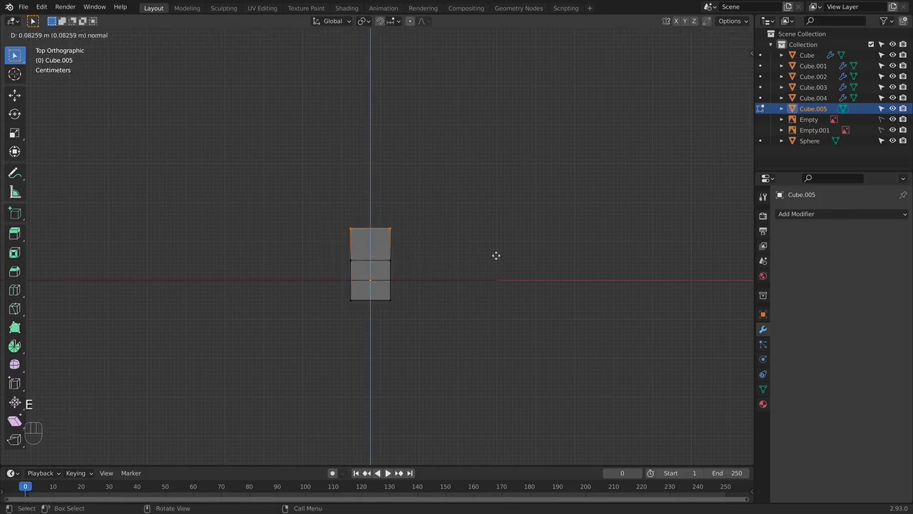
pyautogui.click(496, 250)
pyautogui.press('e')
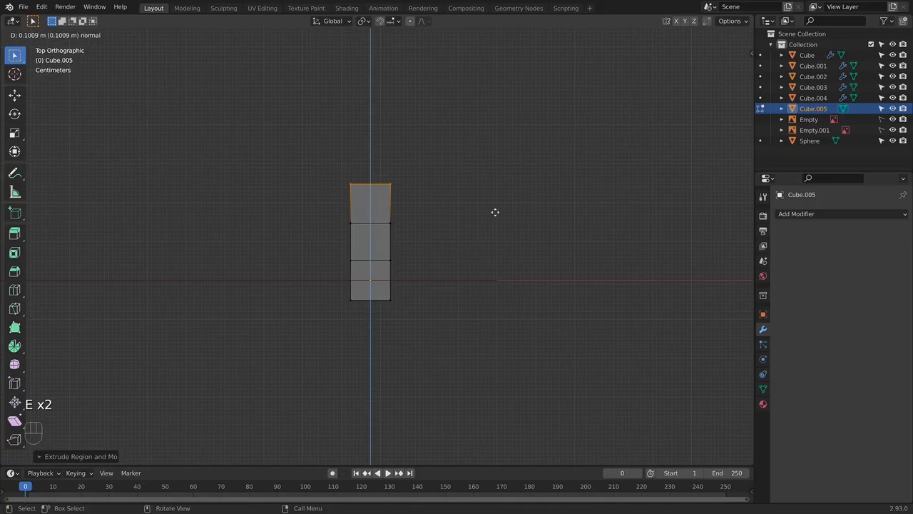
pyautogui.click(495, 212)
# - Extrude the +X side face of the column's topmost segment about 0.15 m along X as the first finger
pyautogui.moveTo(380, 175); pyautogui.dragTo(426, 236)
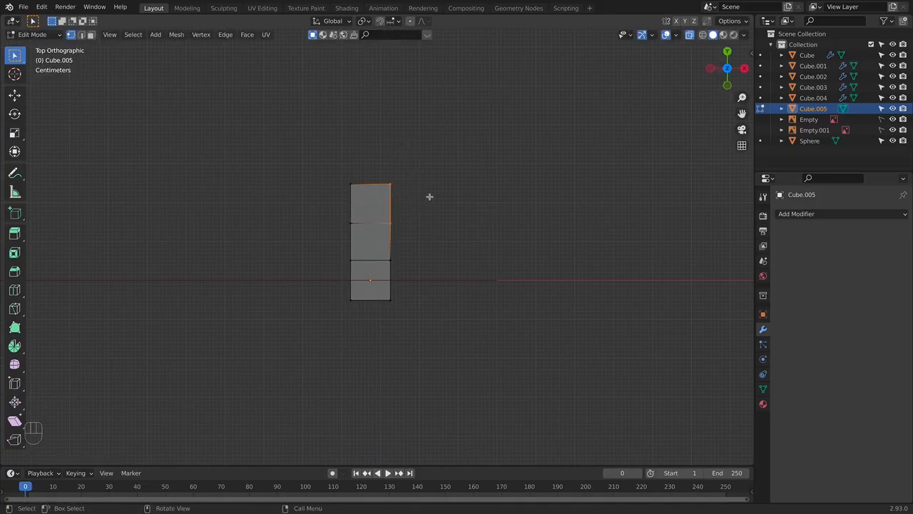
pyautogui.moveTo(433, 230); pyautogui.dragTo(406, 214, button='middle')
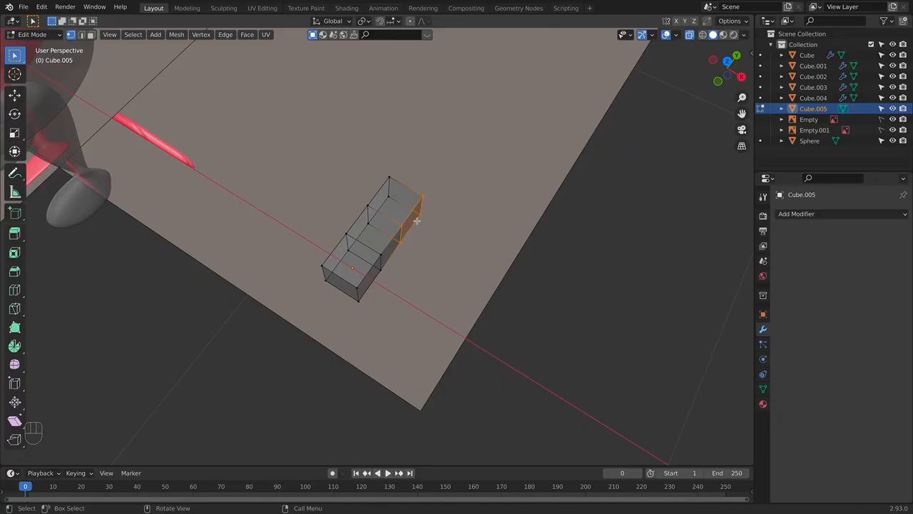
pyautogui.press('KP_7')
pyautogui.press('e')
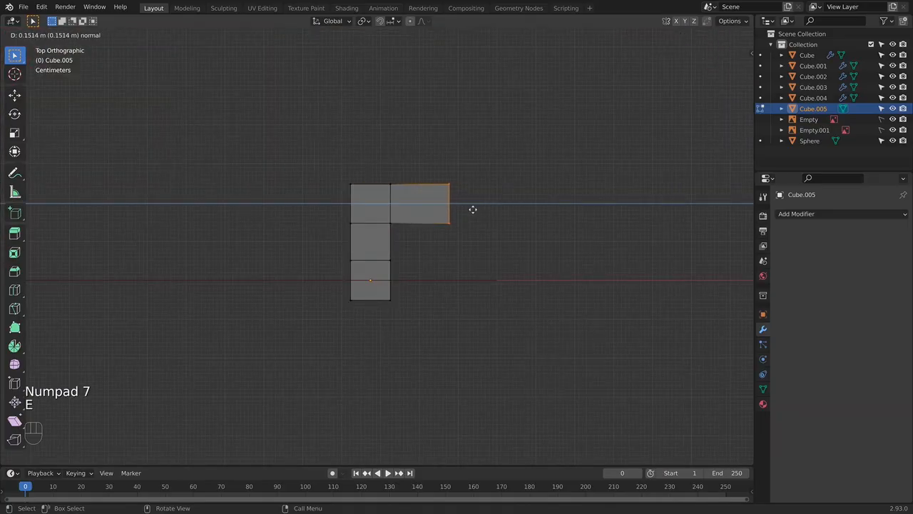
pyautogui.click(473, 210)
# - Extrude the +X side faces of the middle and lowest segments into two more fingers of similar length
pyautogui.click(392, 242)
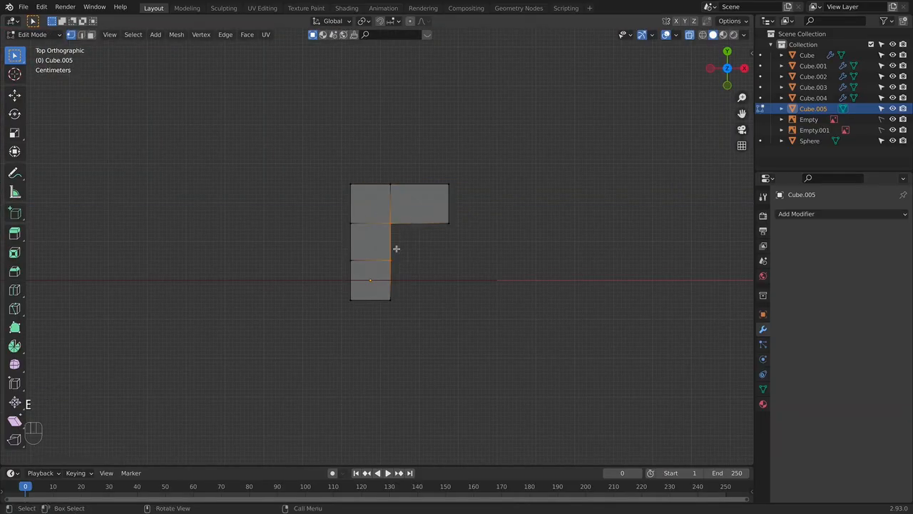
pyautogui.press('e')
pyautogui.click(468, 267)
pyautogui.click(395, 282)
pyautogui.press('e')
pyautogui.click(469, 285)
# - Spread the fingers by moving the tips of the two outer ones slightly outward along Y
pyautogui.moveTo(431, 167); pyautogui.dragTo(450, 302)
pyautogui.press('g')
pyautogui.click(477, 216)
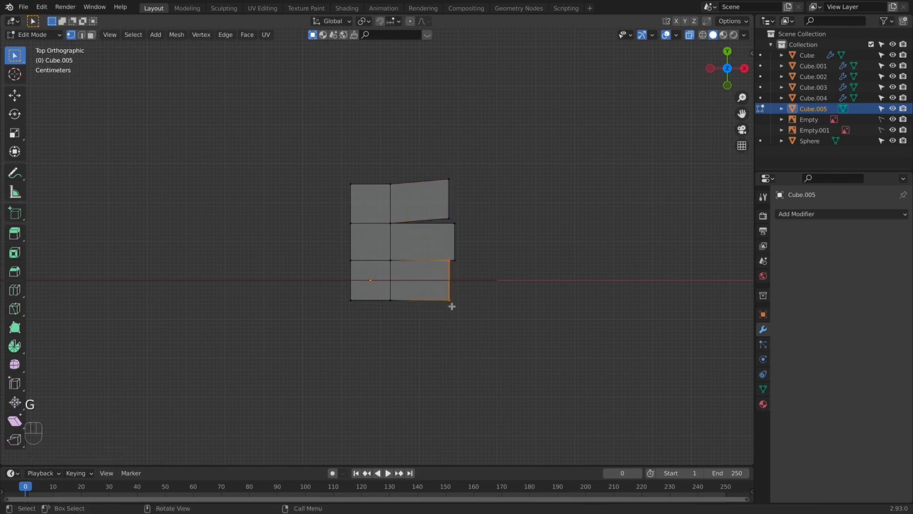
pyautogui.press('g')
pyautogui.click(460, 307)
pyautogui.press('Tab')
pyautogui.press('Tab')
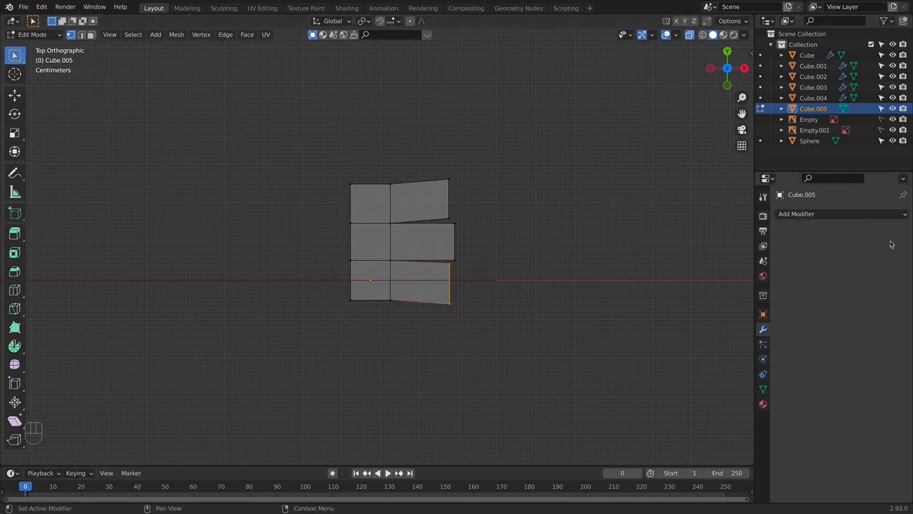
# - Move the palm's lower back corner slightly toward +Y, and extrude the palm's whole back side one segment toward -X
pyautogui.click(337, 298)
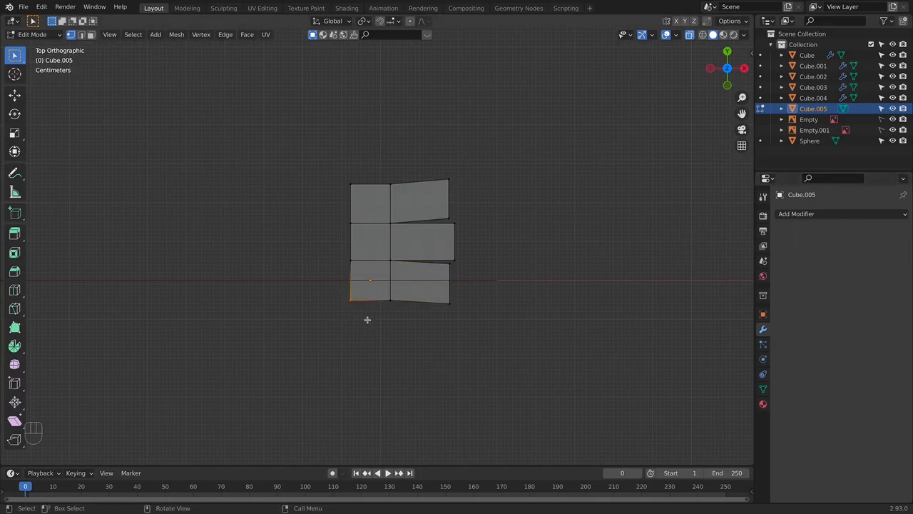
pyautogui.press('g')
pyautogui.click(367, 286)
pyautogui.moveTo(325, 145); pyautogui.dragTo(370, 291)
pyautogui.press('e')
pyautogui.click(327, 292)
# - Extrude the -Y face of the palm's rear segment as the thumb's base, shift it toward the fingers and rotate its end
pyautogui.moveTo(289, 281); pyautogui.dragTo(363, 314)
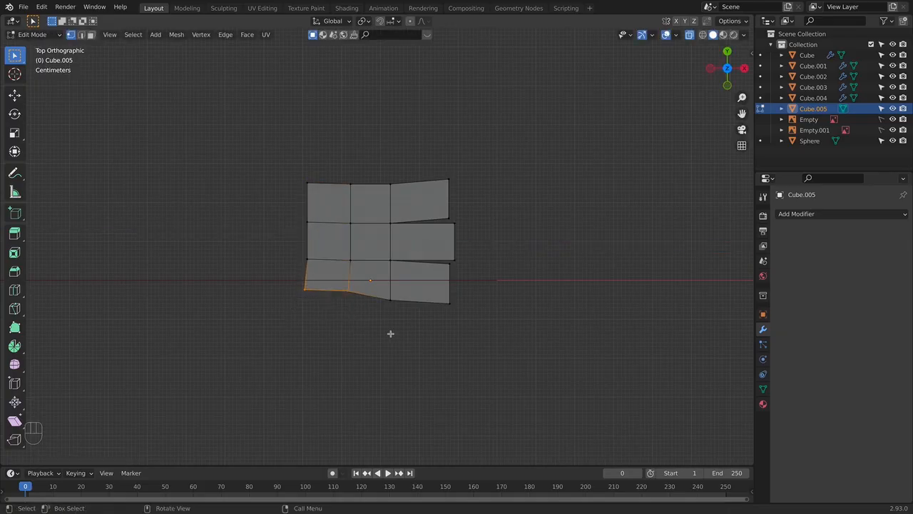
pyautogui.press('e')
pyautogui.click(402, 373)
pyautogui.press('g')
pyautogui.click(417, 371)
pyautogui.press('r')
pyautogui.click(414, 308)
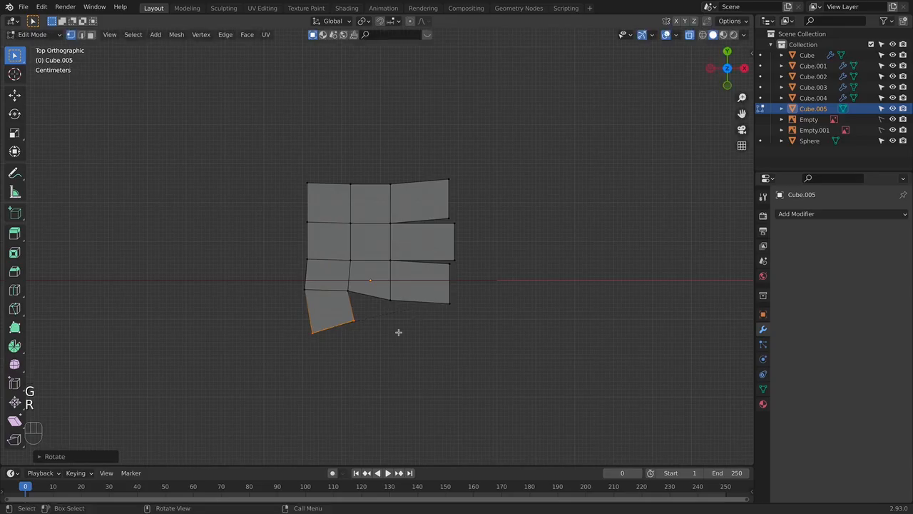
# - Extrude a second thumb segment, move it toward the fingers and rotate its end to bend the thumb
pyautogui.press('e')
pyautogui.click(443, 384)
pyautogui.press('g')
pyautogui.click(467, 377)
pyautogui.press('r')
pyautogui.click(447, 327)
pyautogui.press('Tab')
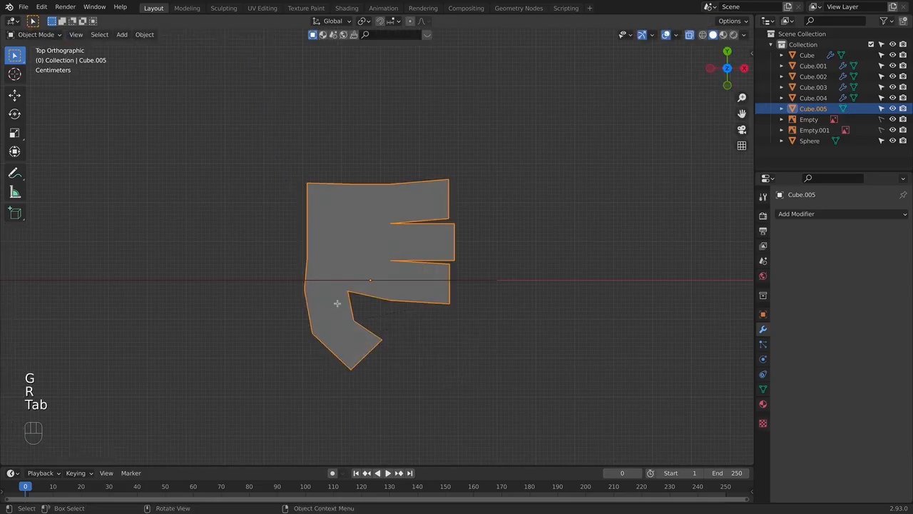
# - Move the thumb's outer segment slightly closer to the palm
pyautogui.press('Tab')
pyautogui.moveTo(284, 312); pyautogui.dragTo(443, 402)
pyautogui.press('g')
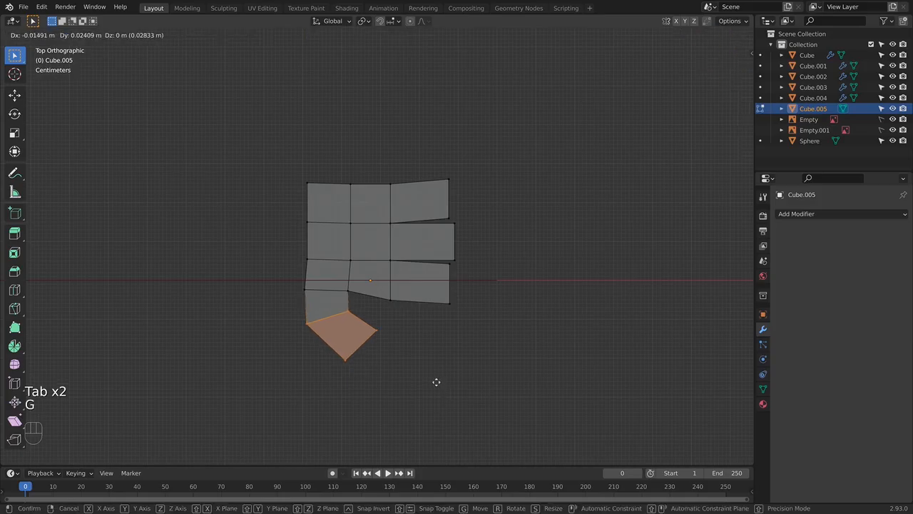
pyautogui.click(440, 379)
# - Extrude the palm's back side toward -X and scale the new end down toward the wrist
pyautogui.moveTo(274, 175); pyautogui.dragTo(345, 287)
pyautogui.press('e')
pyautogui.click(446, 278)
pyautogui.press('g')
pyautogui.press('s')
pyautogui.click(422, 275)
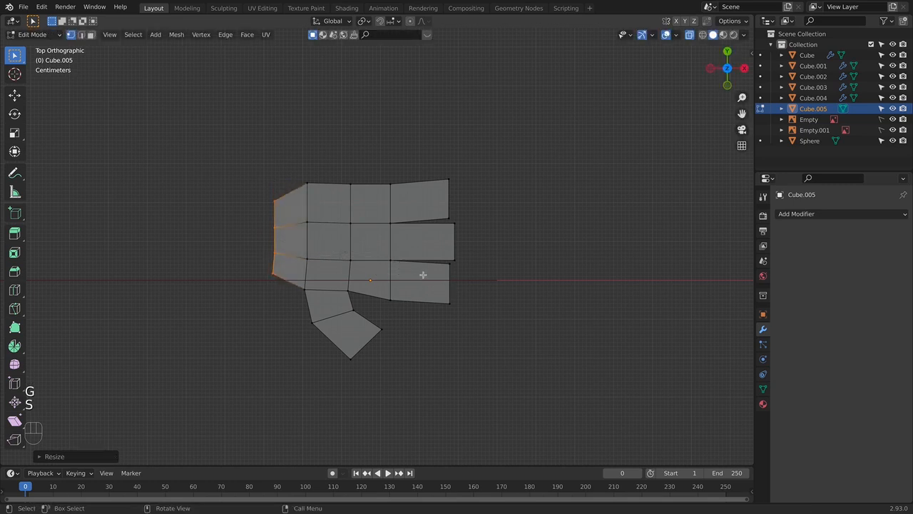
# - Extrude the wrist end once more, scale it narrower and reposition it
pyautogui.press('e')
pyautogui.press('s')
pyautogui.press('g')
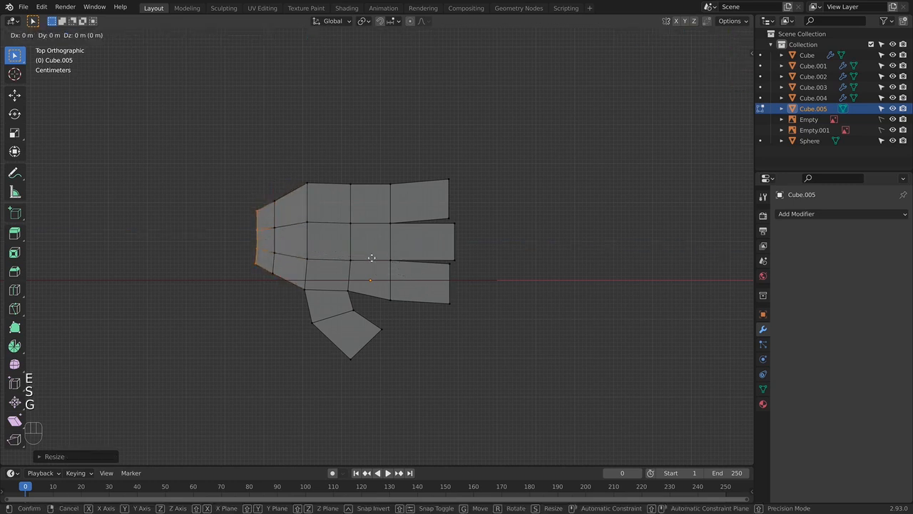
pyautogui.click(397, 254)
pyautogui.press('Tab')
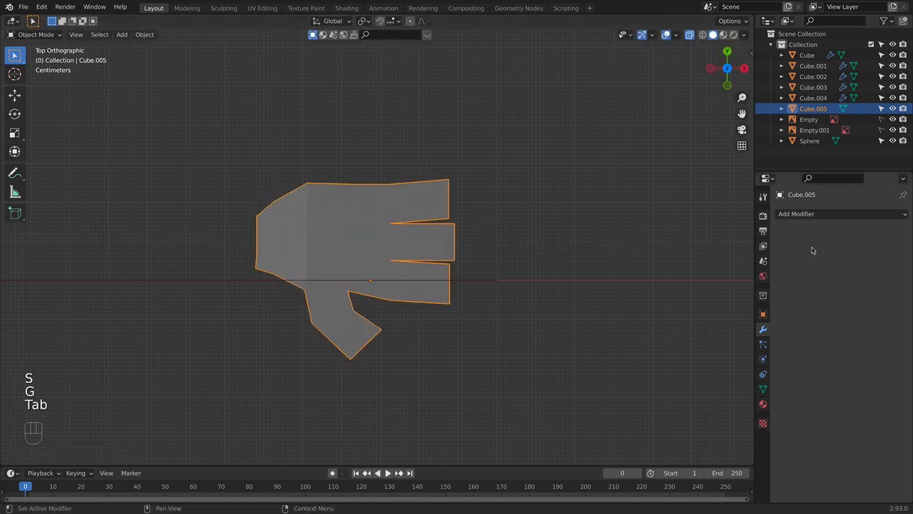
# - Add a Subdivision Surface modifier to the hand with viewport and render levels both set to 3
pyautogui.click(795, 214)
pyautogui.click(713, 410)
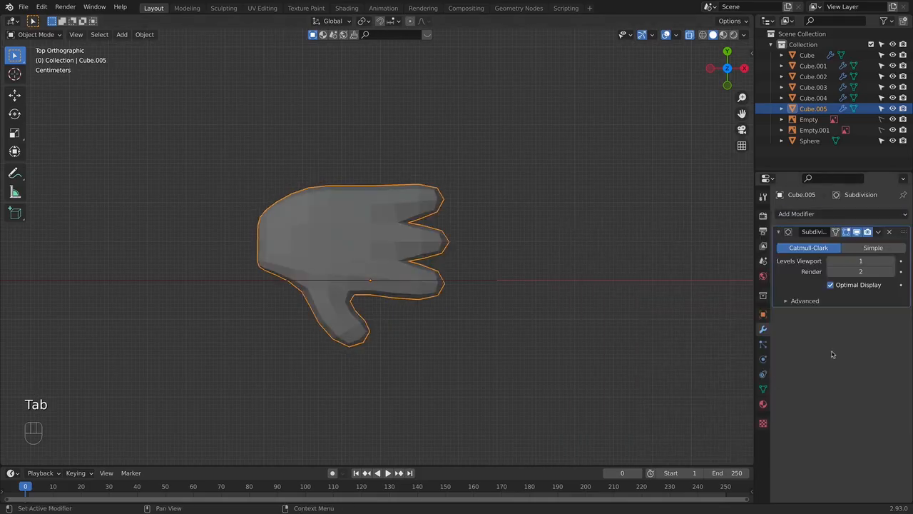
pyautogui.click(890, 271)
pyautogui.click(891, 262)
pyautogui.click(891, 261)
# - Cut an edge loop around each of the three fingers, slid close to the finger's base
pyautogui.press('Tab')
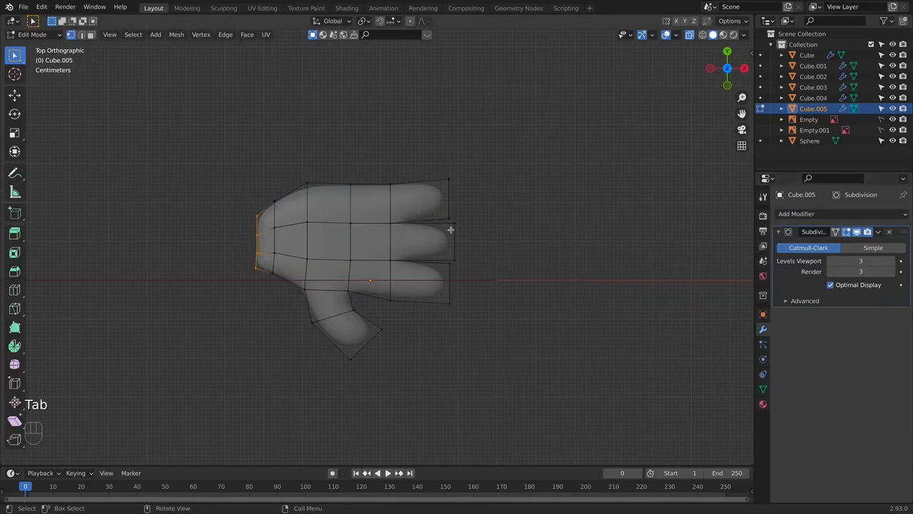
pyautogui.hotkey('ctrl', 'r')
pyautogui.click(419, 201)
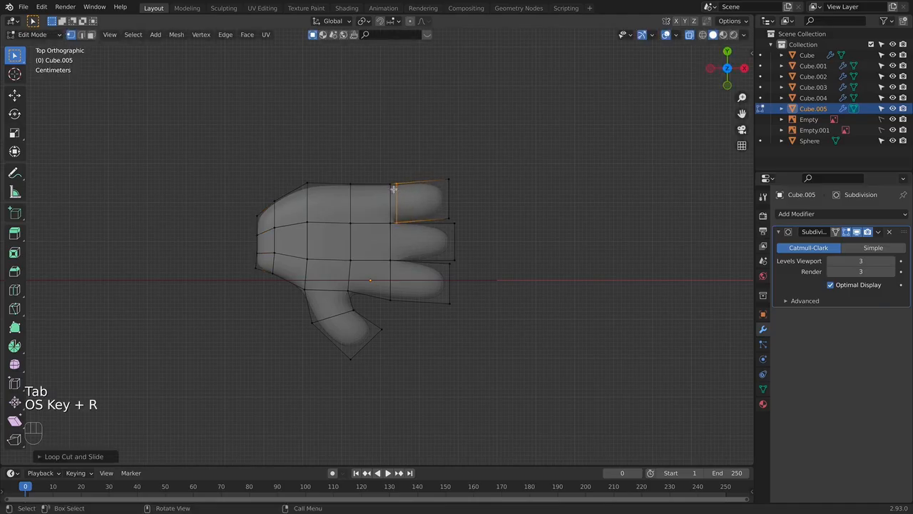
pyautogui.press('super+r')
pyautogui.click(421, 225)
pyautogui.click(401, 227)
pyautogui.press('super+r')
pyautogui.click(414, 277)
pyautogui.click(405, 268)
# - Cut a second edge loop near the tip of each finger, and slide the lowest finger's loop slightly back from its tip
pyautogui.press('super+r')
pyautogui.click(428, 201)
pyautogui.click(427, 207)
pyautogui.press('super+r')
pyautogui.click(429, 235)
pyautogui.click(428, 246)
pyautogui.press('super+r')
pyautogui.click(437, 279)
pyautogui.click(433, 279)
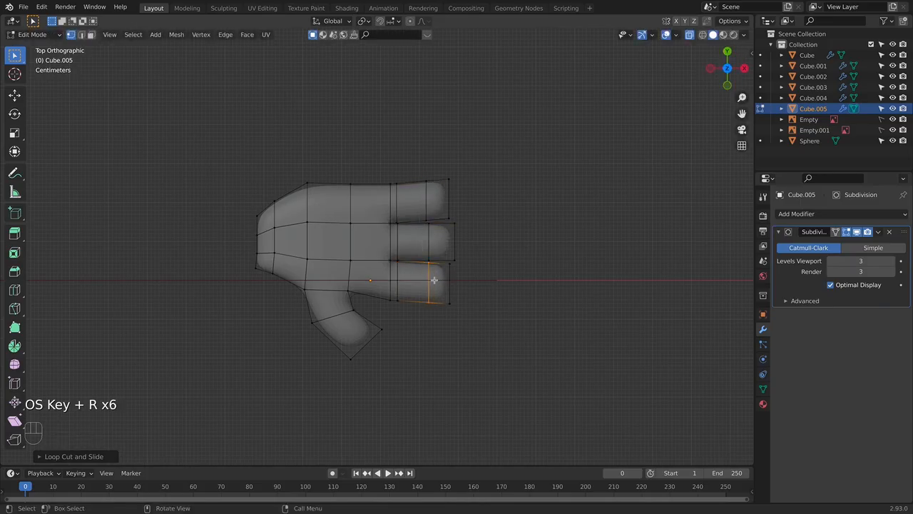
pyautogui.press('g')
pyautogui.press('g')
pyautogui.click(434, 279)
# - Check the hand's shape from several views, and cut an edge loop across the thumb's end segment in the top view
pyautogui.press('Tab')
pyautogui.click(517, 269)
pyautogui.moveTo(518, 269); pyautogui.dragTo(428, 172, button='middle')
pyautogui.press('KP_3')
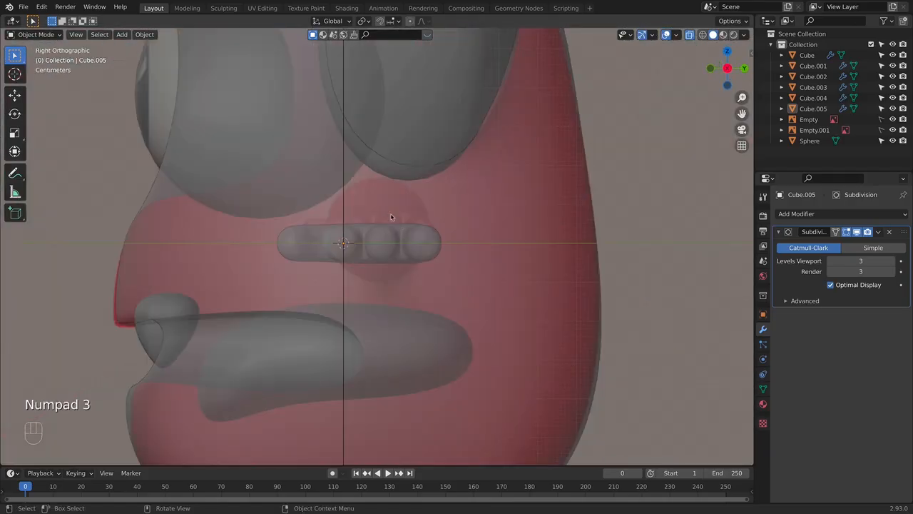
pyautogui.press('KP_1')
pyautogui.moveTo(424, 235); pyautogui.dragTo(445, 293, button='middle')
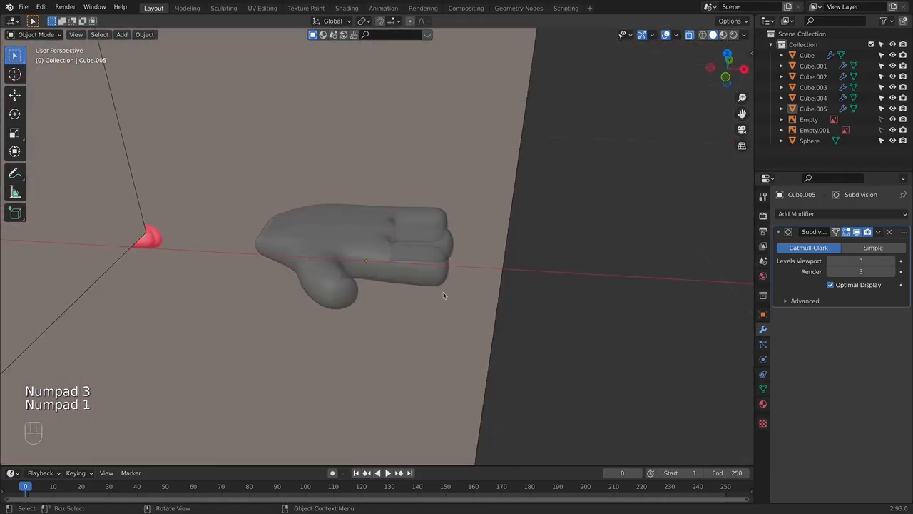
pyautogui.press('KP_7')
pyautogui.press('Tab')
pyautogui.press('super+r')
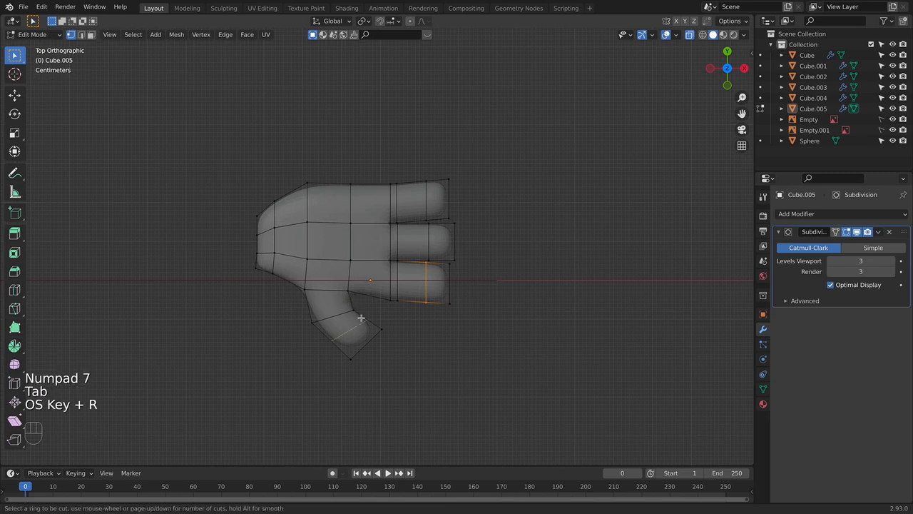
pyautogui.click(358, 326)
# - Edge-slide the loop at the thumb's bend toward the palm
pyautogui.click(342, 315)
pyautogui.keyDown('alt'); pyautogui.click(346, 316); pyautogui.keyUp('alt')
pyautogui.press('g')
pyautogui.press('g')
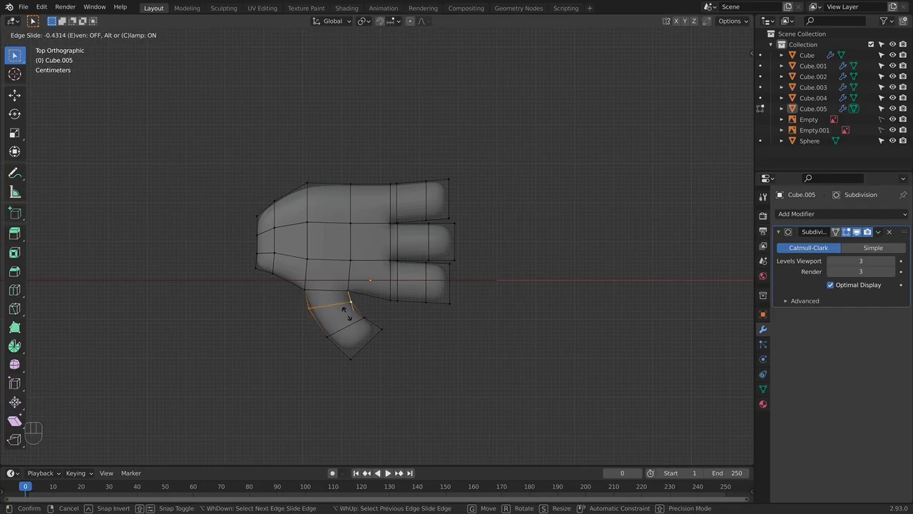
pyautogui.click(345, 312)
pyautogui.press('Tab')
pyautogui.moveTo(485, 326); pyautogui.dragTo(373, 335, button='middle')
# - Reshape the thumb in the top view by moving its base loop and the vertices on its outer edge and tip
pyautogui.press('Tab')
pyautogui.press('KP_7')
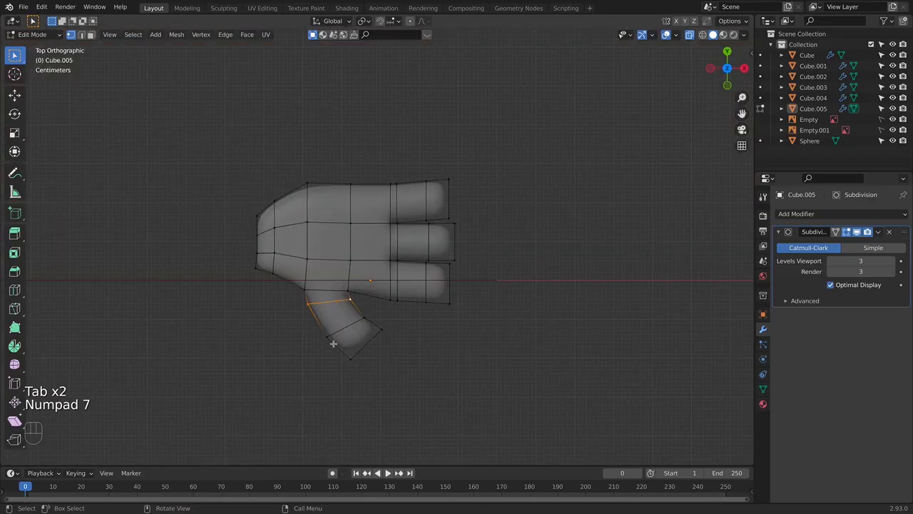
pyautogui.press('g')
pyautogui.click(375, 367)
pyautogui.moveTo(303, 320); pyautogui.dragTo(347, 354)
pyautogui.press('g')
pyautogui.click(336, 336)
pyautogui.moveTo(360, 322); pyautogui.dragTo(394, 342)
pyautogui.press('g')
pyautogui.click(388, 346)
pyautogui.press('Tab')
pyautogui.moveTo(418, 343); pyautogui.dragTo(476, 292, button='middle')
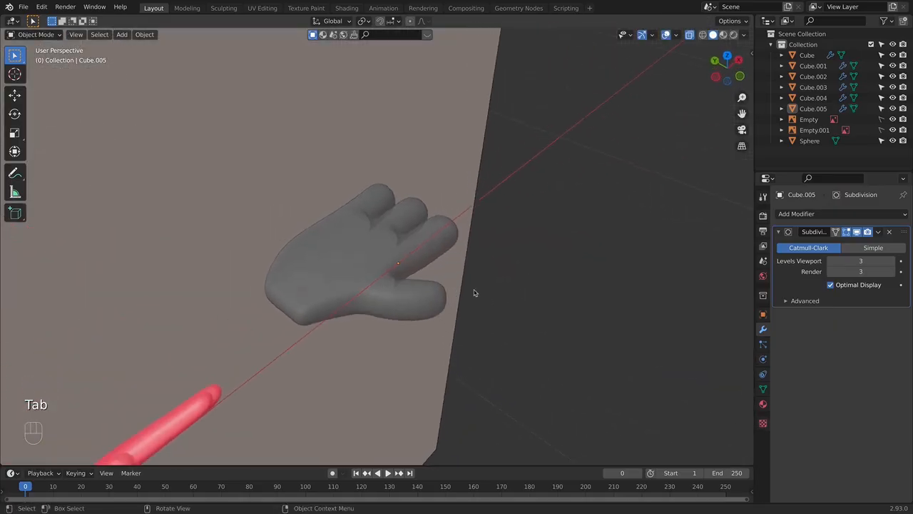
# - Select the hand in the front view and scale it down to match the reference hand
pyautogui.press('KP_1')
pyautogui.keyDown('shift'); pyautogui.moveTo(352, 267); pyautogui.dragTo(628, 270, button='middle'); pyautogui.keyUp('shift')
pyautogui.click(494, 268)
pyautogui.scroll(-1, 694, 265)
pyautogui.scroll(-1, 693, 264)
pyautogui.keyDown('shift'); pyautogui.moveTo(693, 264); pyautogui.dragTo(575, 265, button='middle'); pyautogui.keyUp('shift')
pyautogui.press('s')
pyautogui.click(593, 254)
# - Move the hand along X onto the reference hand and raise it about 0.04 m along Z
pyautogui.press('g')
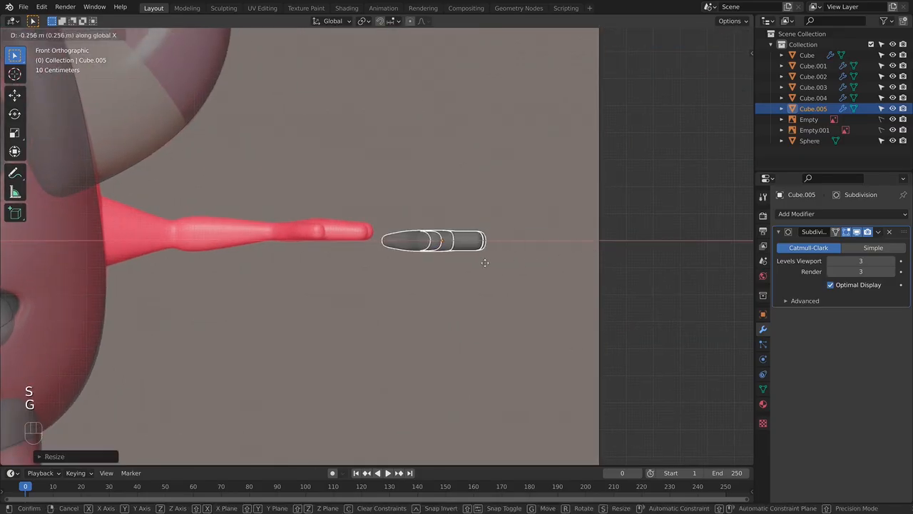
pyautogui.press('g')
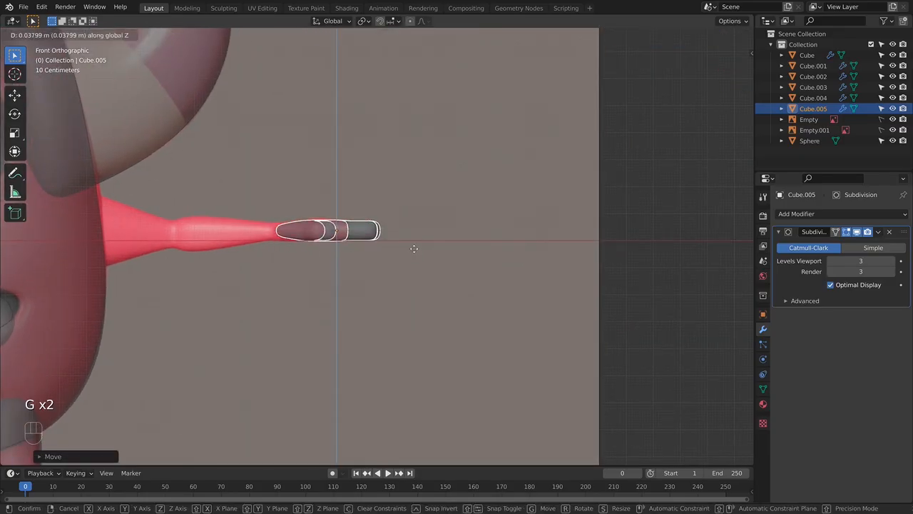
pyautogui.click(417, 251)
pyautogui.keyDown('shift'); pyautogui.moveTo(389, 245); pyautogui.dragTo(442, 276, button='middle'); pyautogui.keyUp('shift')
pyautogui.scroll(3, 442, 277)
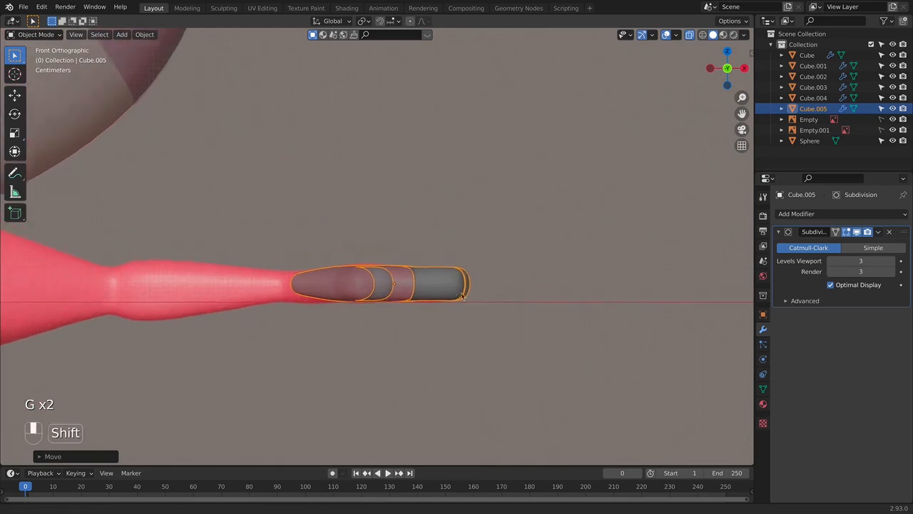
# - Shift the hand slightly along Y in the right view to line it up with the arm in the reference
pyautogui.press('KP_3')
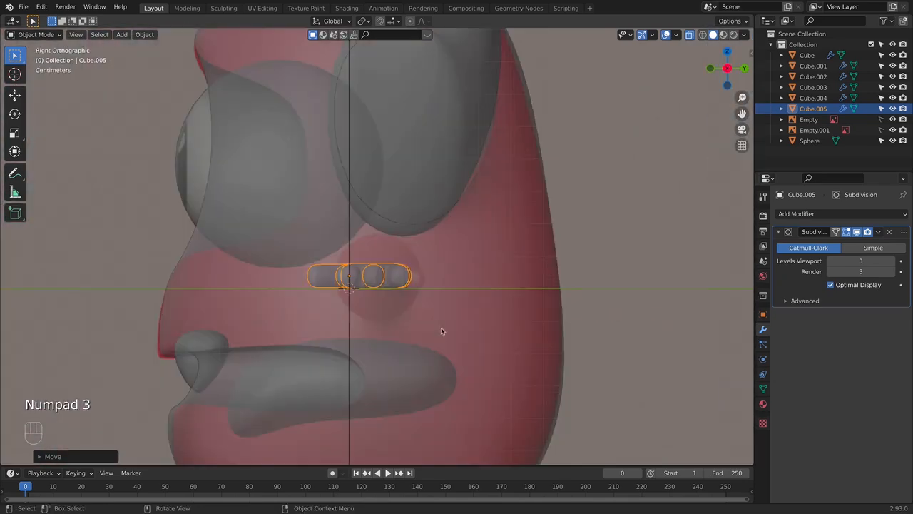
pyautogui.hotkey('alt', 'z')
pyautogui.hotkey('alt', 'z')
pyautogui.press('g')
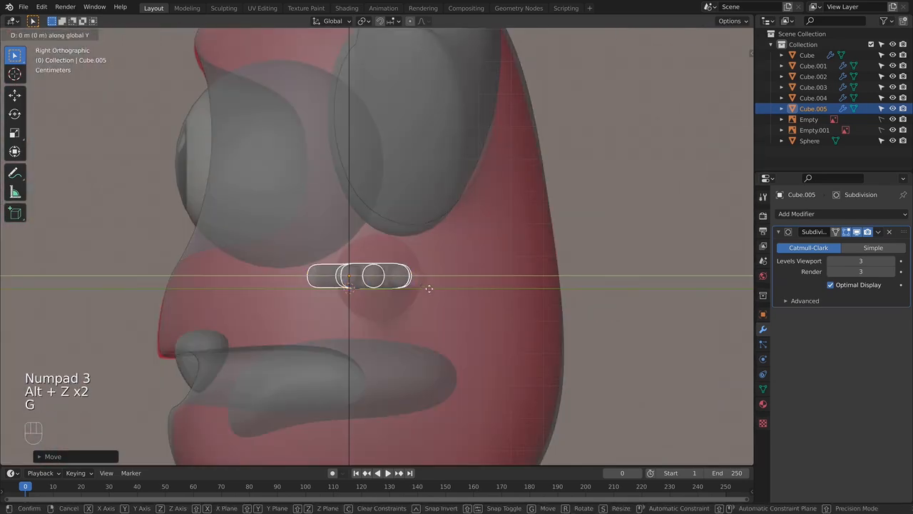
pyautogui.click(440, 291)
pyautogui.press('g')
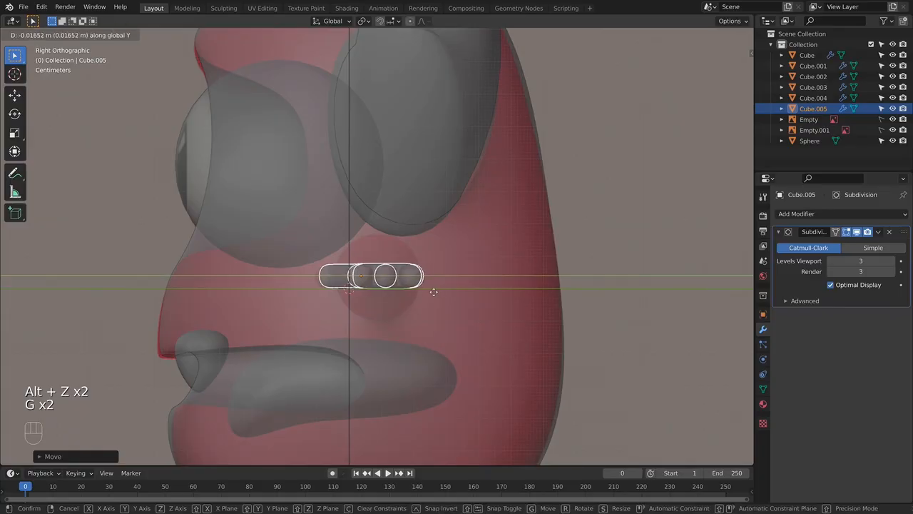
pyautogui.click(433, 295)
pyautogui.moveTo(441, 297); pyautogui.dragTo(461, 288, button='middle')
# - Select the hand's wrist-end vertices and round them with the LoopTools Circle operation
pyautogui.press('KP_1')
pyautogui.keyDown('shift'); pyautogui.moveTo(375, 247); pyautogui.dragTo(428, 246, button='middle'); pyautogui.keyUp('shift')
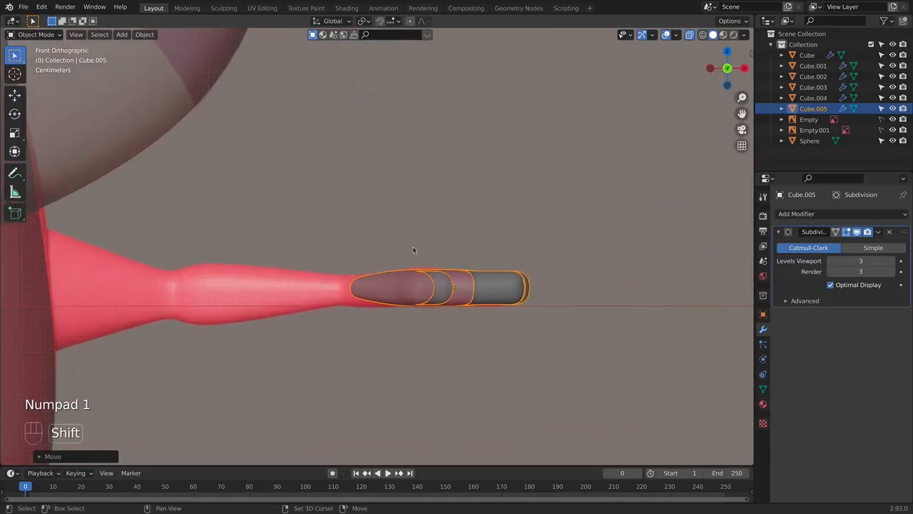
pyautogui.press('Tab')
pyautogui.moveTo(345, 319); pyautogui.dragTo(374, 294, button='middle')
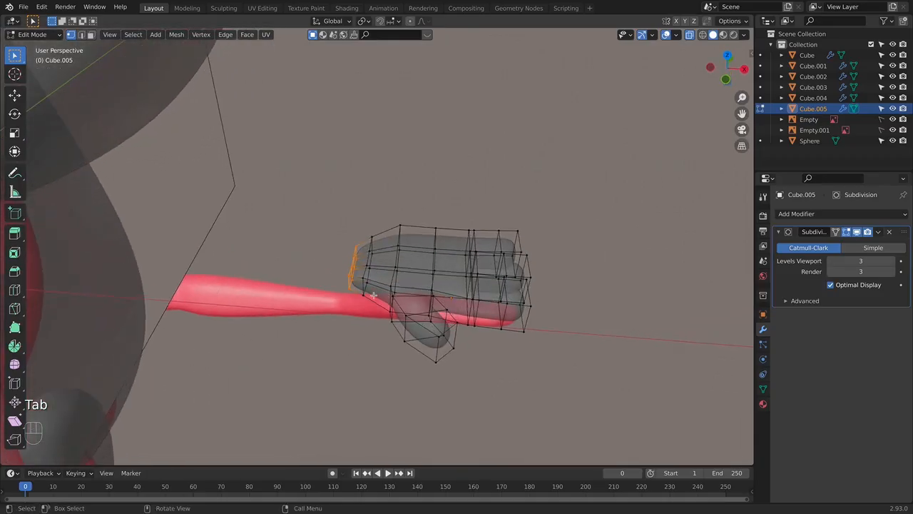
pyautogui.rightClick(360, 255)
pyautogui.moveTo(365, 247)
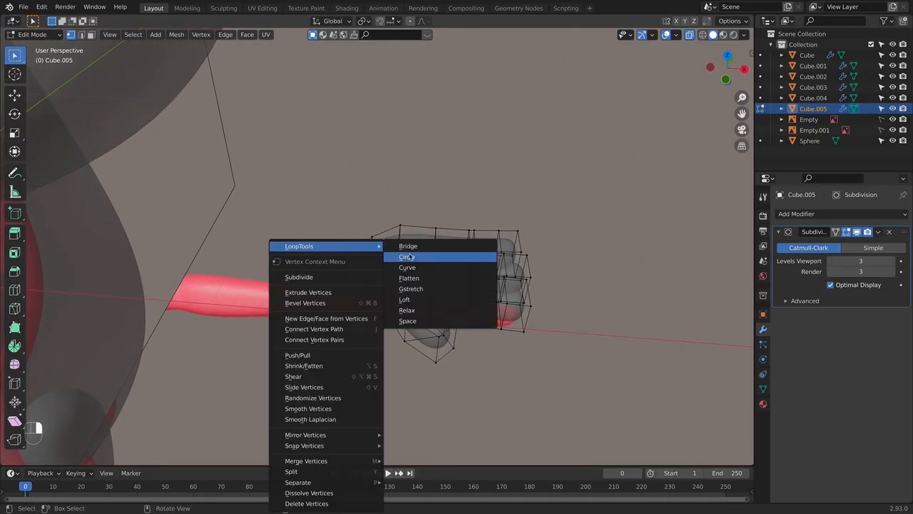
pyautogui.click(407, 257)
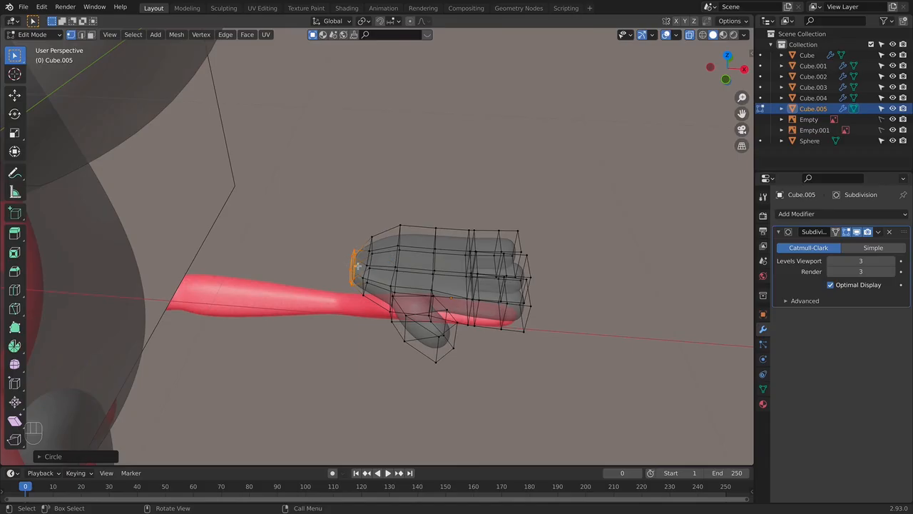
pyautogui.press('KP_1')
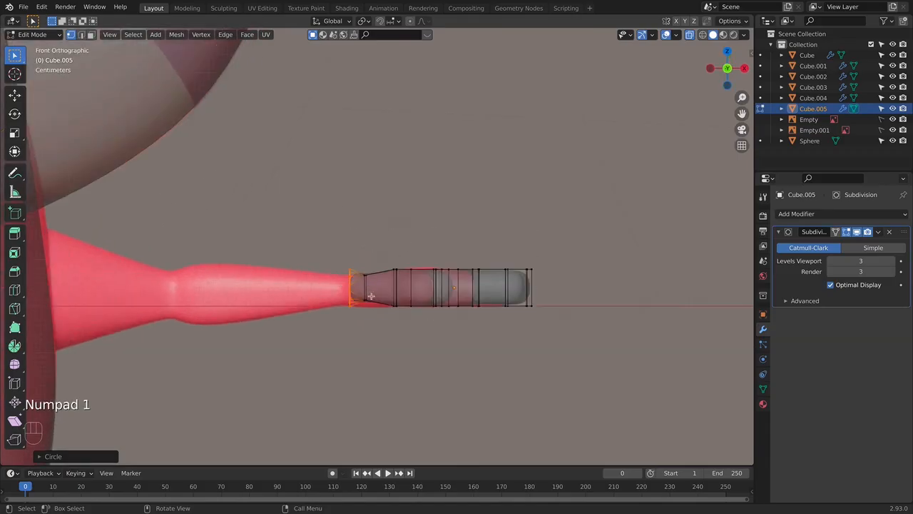
# - Extrude the wrist end toward the body in two sections, first to the reference elbow, then on to the shoulder
pyautogui.press('e')
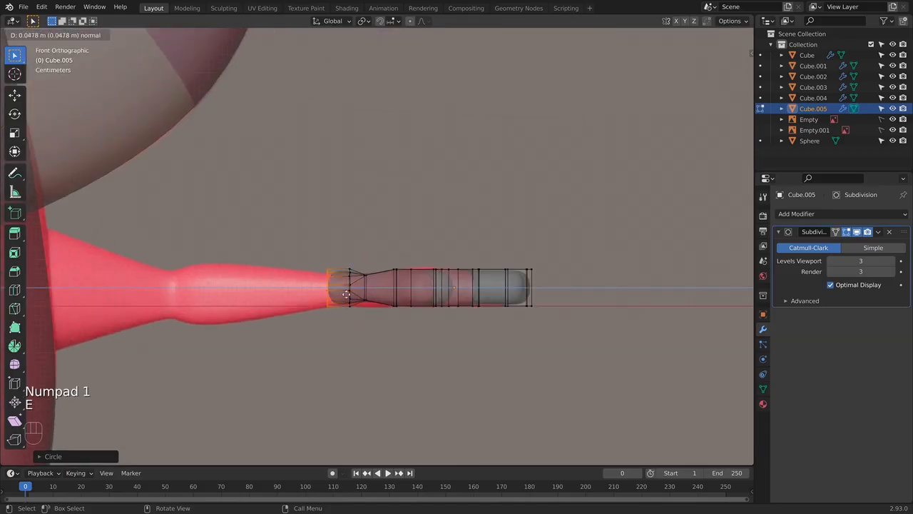
pyautogui.click(205, 304)
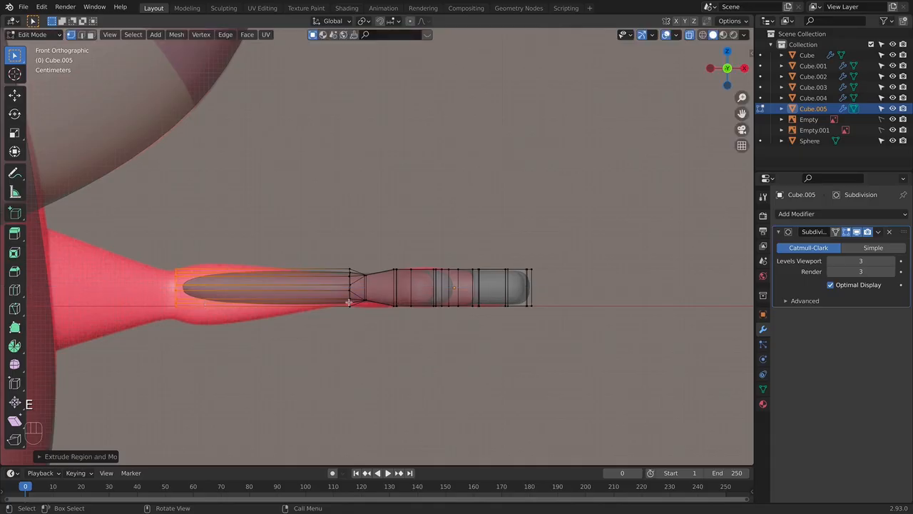
pyautogui.press('e')
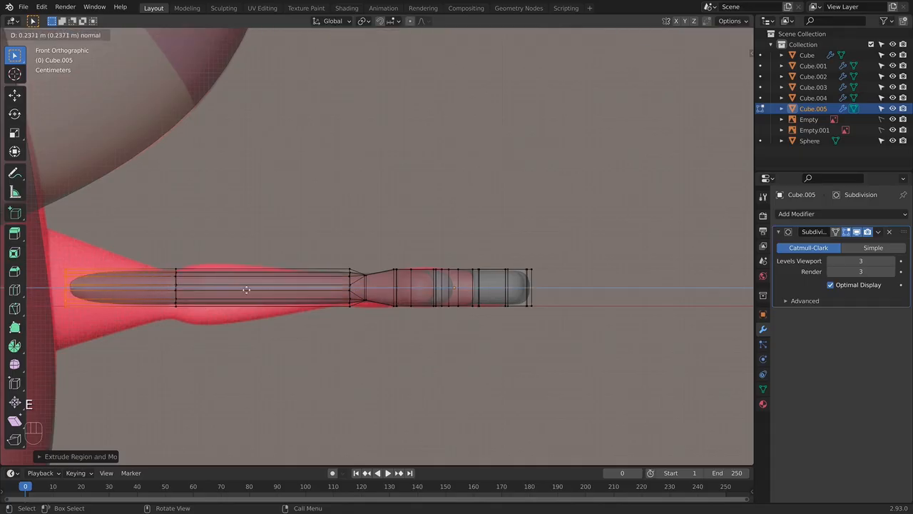
pyautogui.click(210, 289)
# - Select the vertex loop at the arm's wrist end and scale it down to the reference wrist's thickness
pyautogui.scroll(-1, 216, 290)
pyautogui.scroll(-1, 219, 291)
pyautogui.keyDown('shift'); pyautogui.moveTo(260, 303); pyautogui.dragTo(299, 307, button='middle'); pyautogui.keyUp('shift')
pyautogui.keyDown('shift'); pyautogui.moveTo(369, 256); pyautogui.dragTo(337, 251, button='middle'); pyautogui.keyUp('shift')
pyautogui.scroll(4, 361, 269)
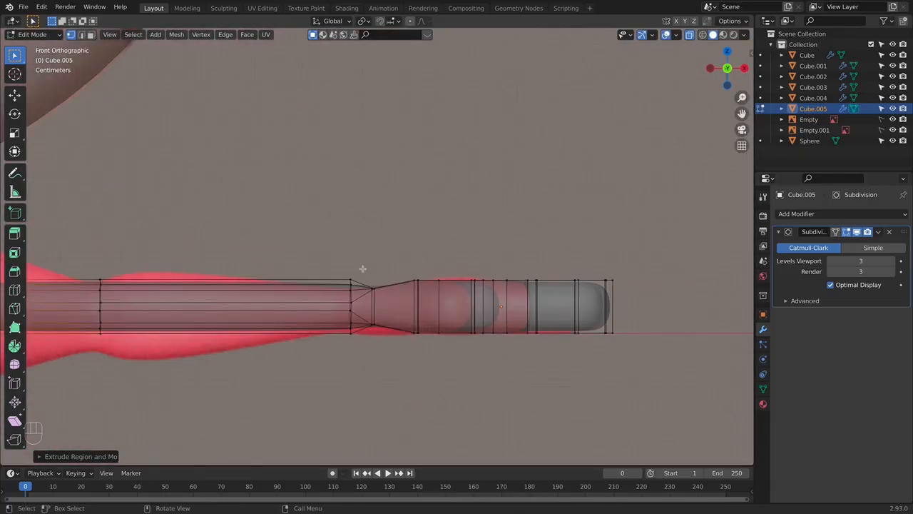
pyautogui.keyDown('alt'); pyautogui.click(352, 330); pyautogui.keyUp('alt')
pyautogui.press('s')
pyautogui.click(398, 330)
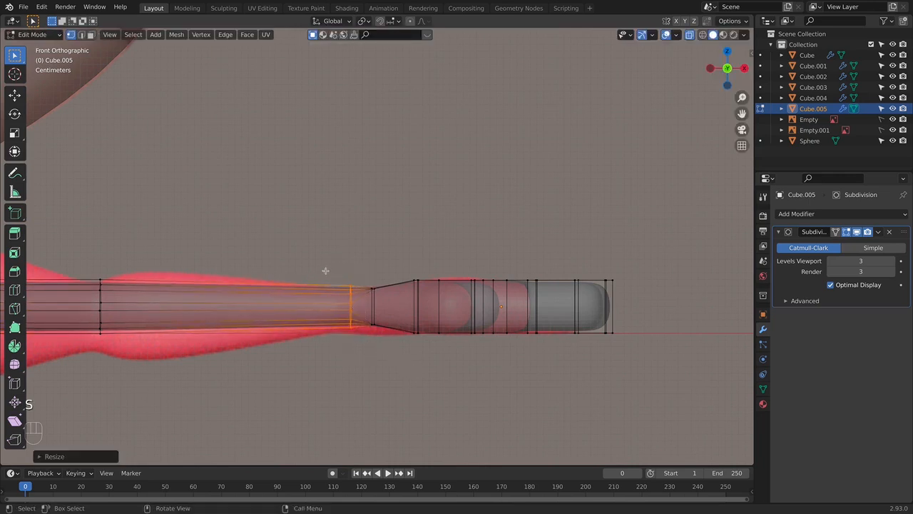
# - Select both wrist loops, lower them slightly along Z and rescale them to fit the reference wrist
pyautogui.moveTo(318, 267); pyautogui.dragTo(389, 350)
pyautogui.press('g')
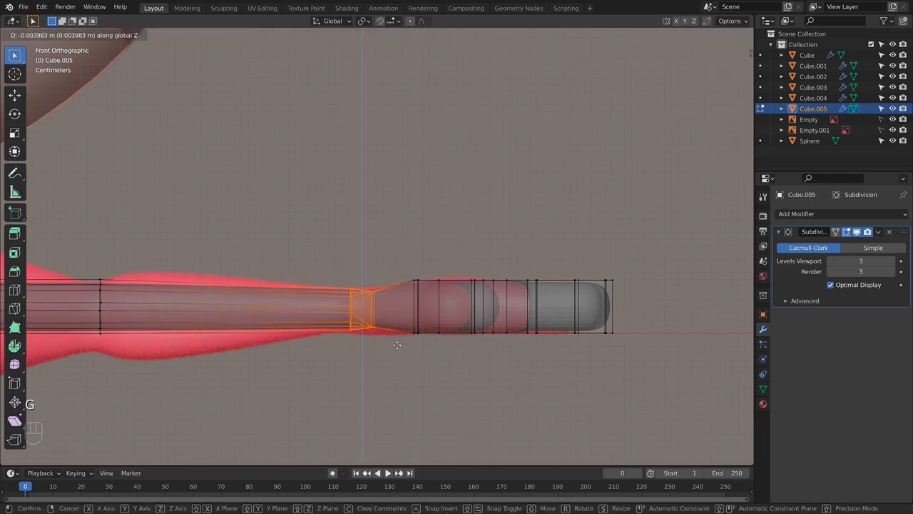
pyautogui.click(420, 342)
pyautogui.press('s')
pyautogui.click(429, 347)
# - Scale up the shoulder-end loop to flare the upper arm like the reference and move it further into the body
pyautogui.keyDown('shift'); pyautogui.moveTo(522, 332); pyautogui.dragTo(694, 308, button='middle'); pyautogui.keyUp('shift')
pyautogui.scroll(-2, 303, 293)
pyautogui.moveTo(69, 237); pyautogui.dragTo(102, 322)
pyautogui.scroll(-3, 167, 316)
pyautogui.press('s')
pyautogui.click(565, 378)
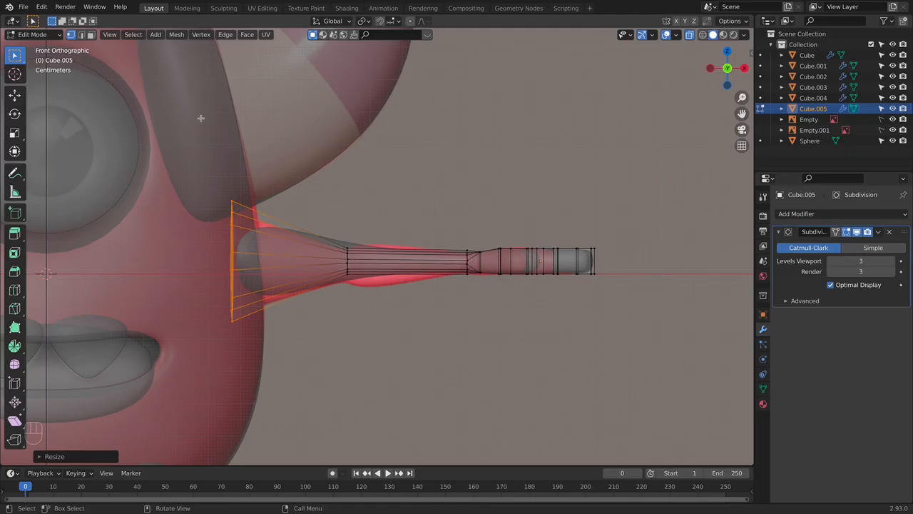
pyautogui.press('g')
pyautogui.click(358, 255)
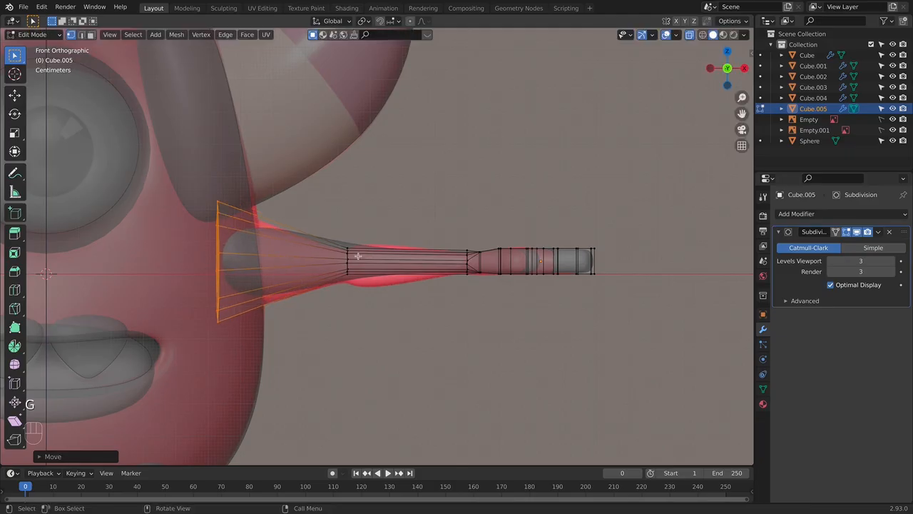
# - Add a loop cut near the shoulder end and move the elbow loop down onto the reference elbow
pyautogui.press('super+r')
pyautogui.click(294, 244)
pyautogui.click(274, 238)
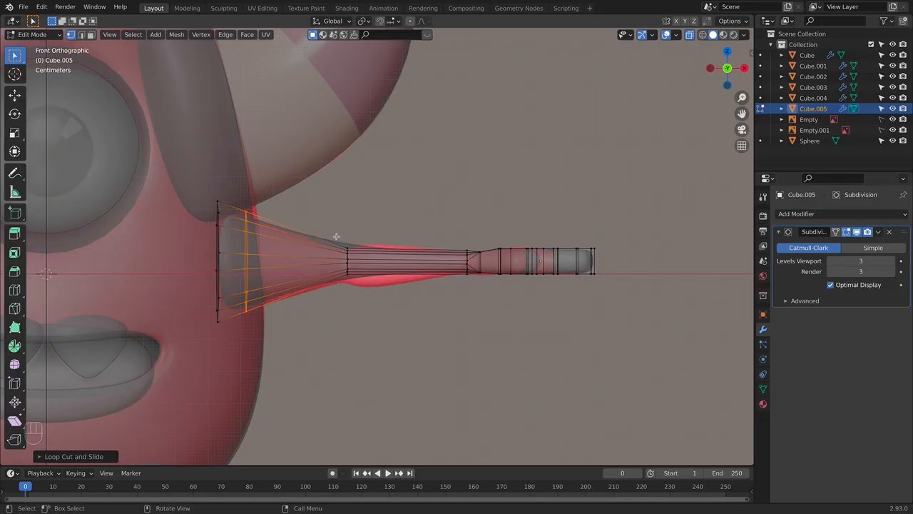
pyautogui.keyDown('alt'); pyautogui.click(374, 279); pyautogui.keyUp('alt')
pyautogui.press('g')
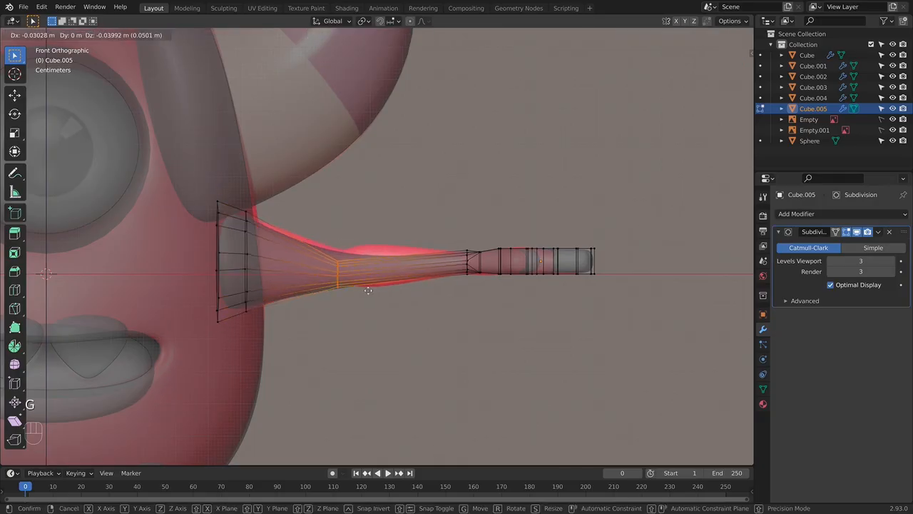
pyautogui.click(372, 283)
# - Add a loop cut on the forearm close to the elbow and scale it up to form the forearm bulge
pyautogui.press('super+r')
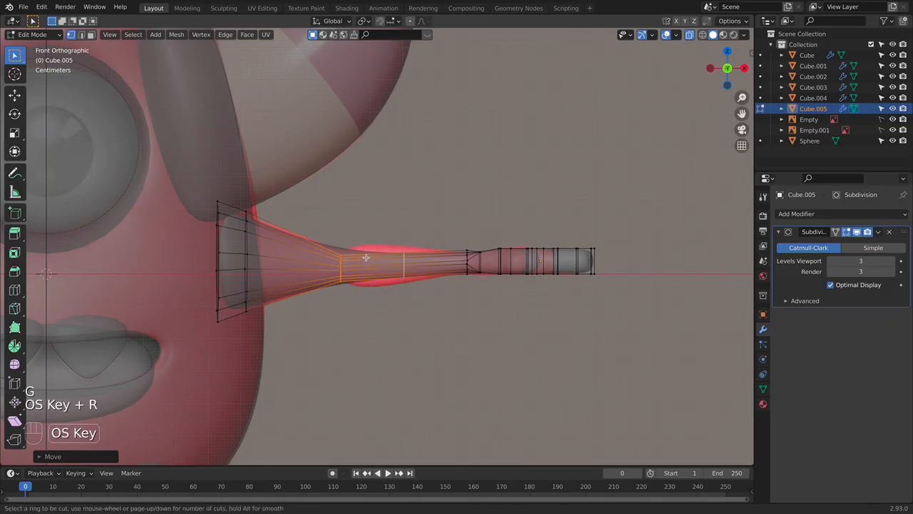
pyautogui.click(359, 259)
pyautogui.click(341, 255)
pyautogui.press('s')
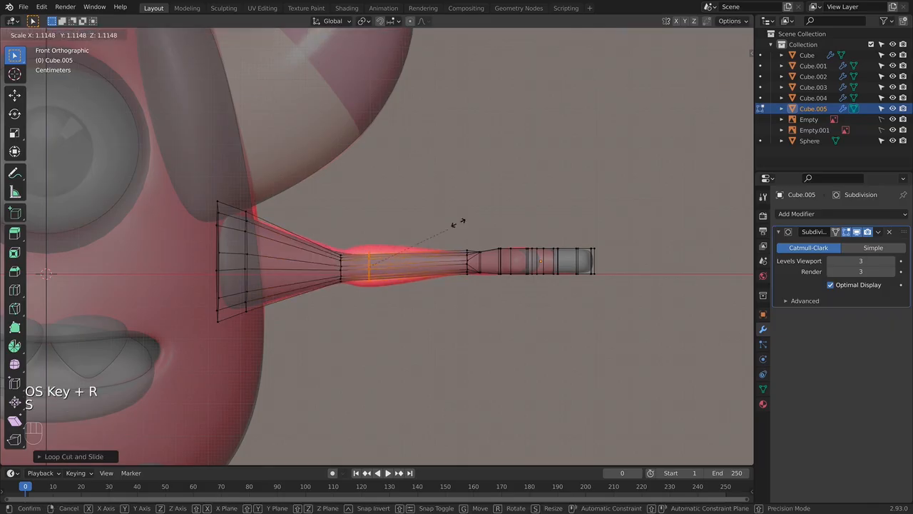
pyautogui.click(519, 116)
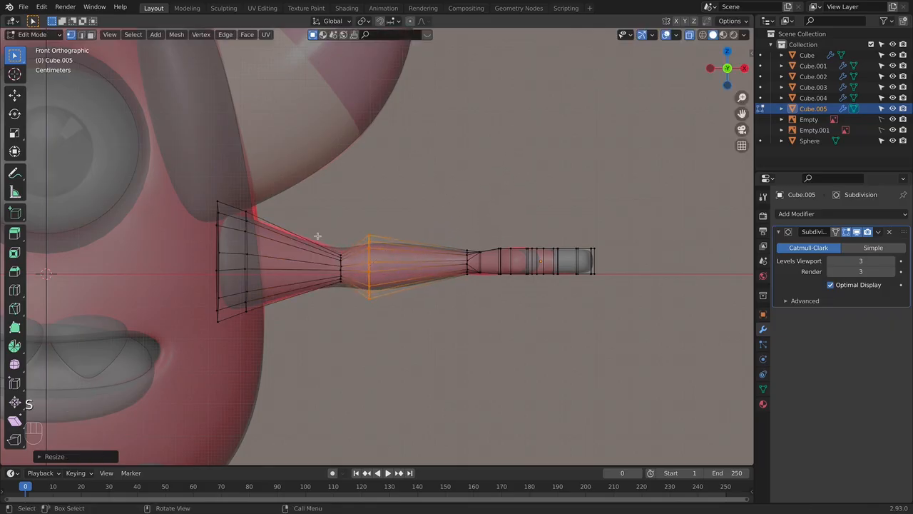
# - Scale the elbow loop down slightly and add a second loop cut right beside it on the upper-arm side
pyautogui.keyDown('alt'); pyautogui.click(341, 266); pyautogui.keyUp('alt')
pyautogui.press('s')
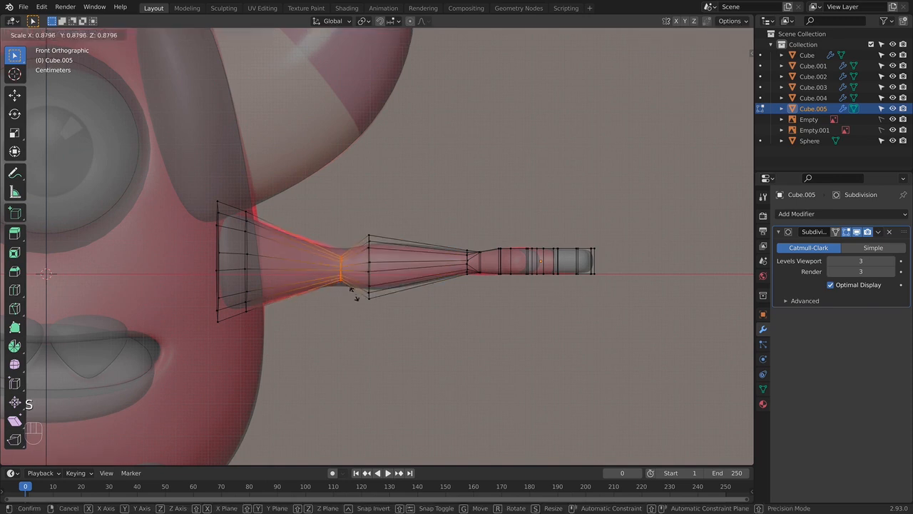
pyautogui.click(352, 288)
pyautogui.press('super+r')
pyautogui.click(330, 253)
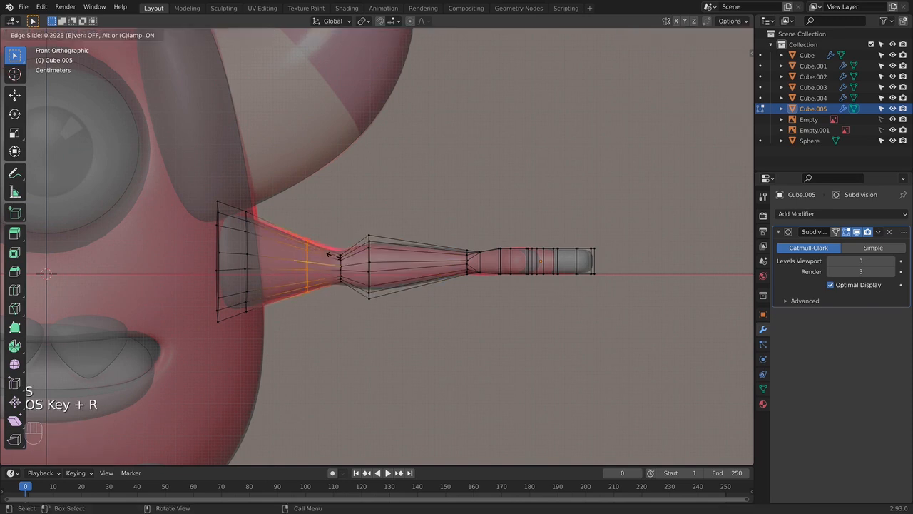
pyautogui.click(346, 254)
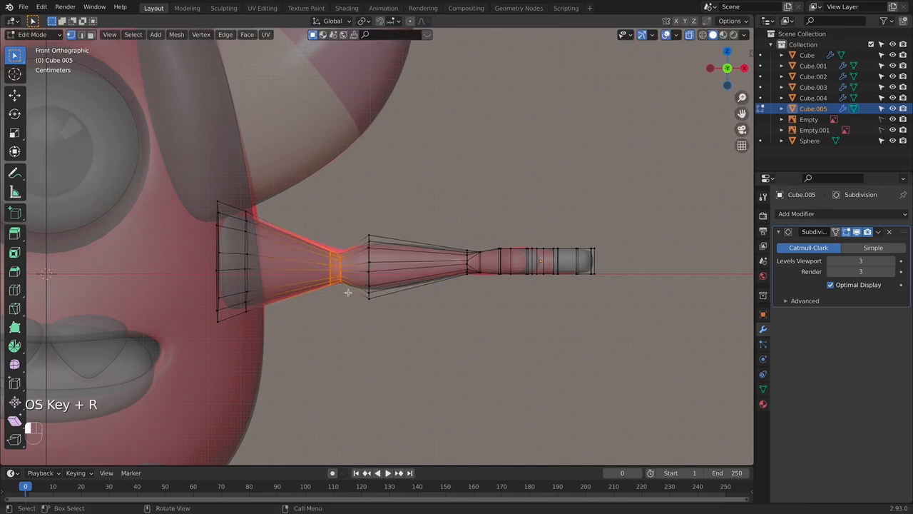
# - Shift the two elbow loops slightly toward the forearm, rescale them to the reference and check the smoothed arm
pyautogui.press('g')
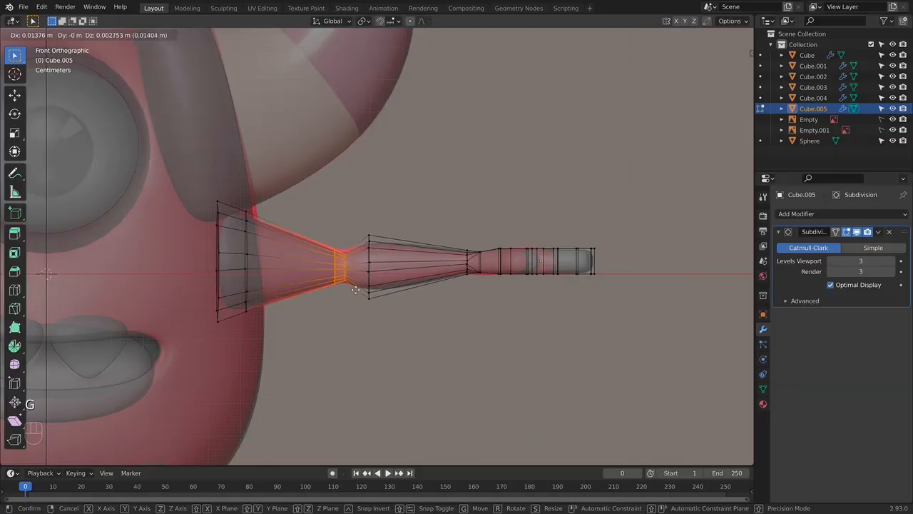
pyautogui.click(357, 289)
pyautogui.press('s')
pyautogui.click(369, 291)
pyautogui.press('Tab')
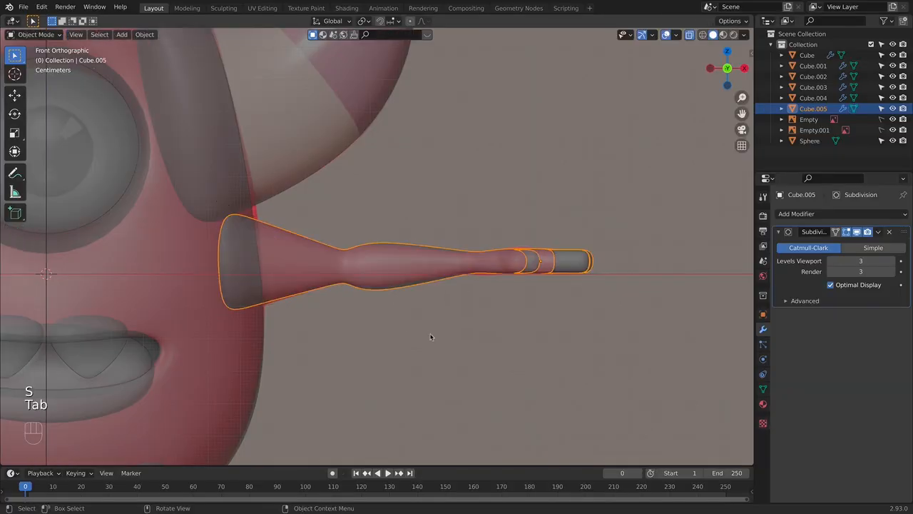
pyautogui.click(434, 337)
pyautogui.hotkey('alt', 'z')
pyautogui.hotkey('alt', 'z')
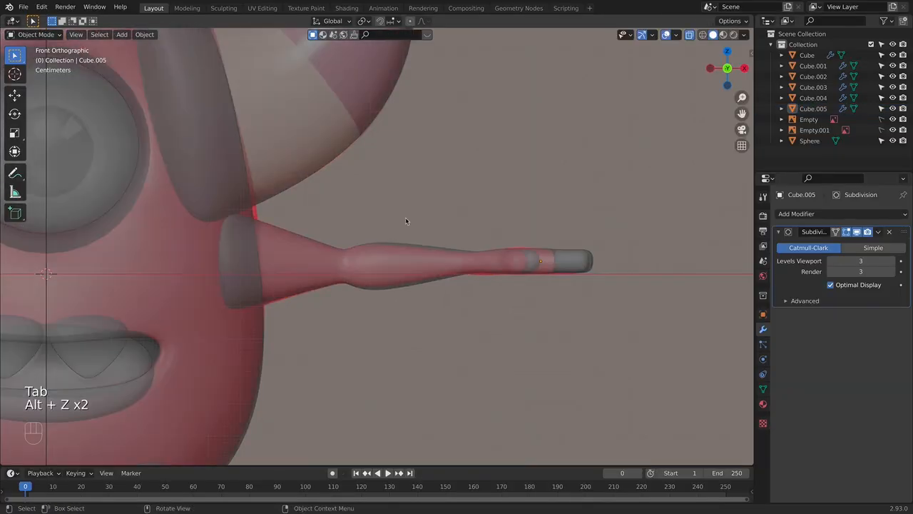
# - Scale the forearm bulge loop down slightly and resize the wrist loop to follow the reference outline
pyautogui.click(400, 263)
pyautogui.press('Tab')
pyautogui.hotkey('alt', 'z')
pyautogui.hotkey('alt', 'z')
pyautogui.moveTo(361, 230); pyautogui.dragTo(391, 329)
pyautogui.press('s')
pyautogui.click(458, 328)
pyautogui.moveTo(459, 224); pyautogui.dragTo(477, 306)
pyautogui.press('s')
pyautogui.click(475, 300)
pyautogui.hotkey('alt', 'z')
pyautogui.press('Tab')
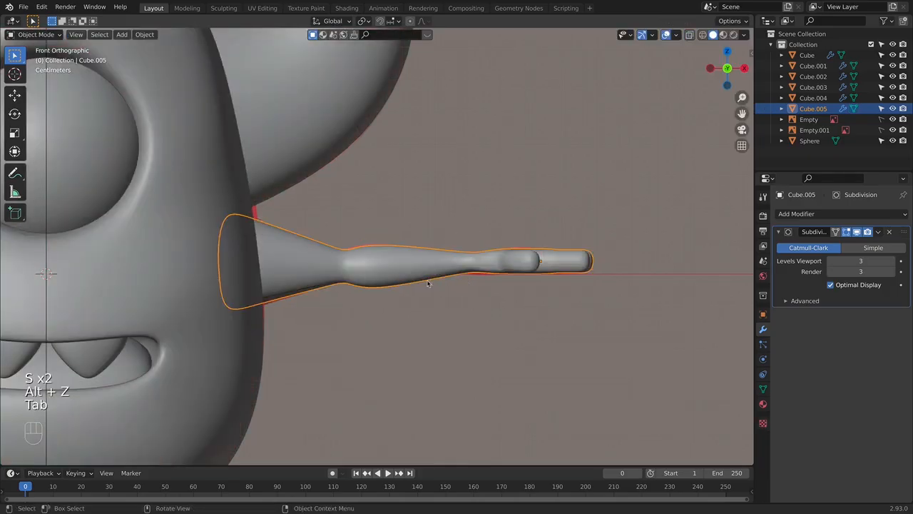
# - Fine-tune the scale of the forearm bulge loop and check the arm against the reference
pyautogui.press('Tab')
pyautogui.keyDown('alt'); pyautogui.click(370, 262); pyautogui.keyUp('alt')
pyautogui.click(450, 272)
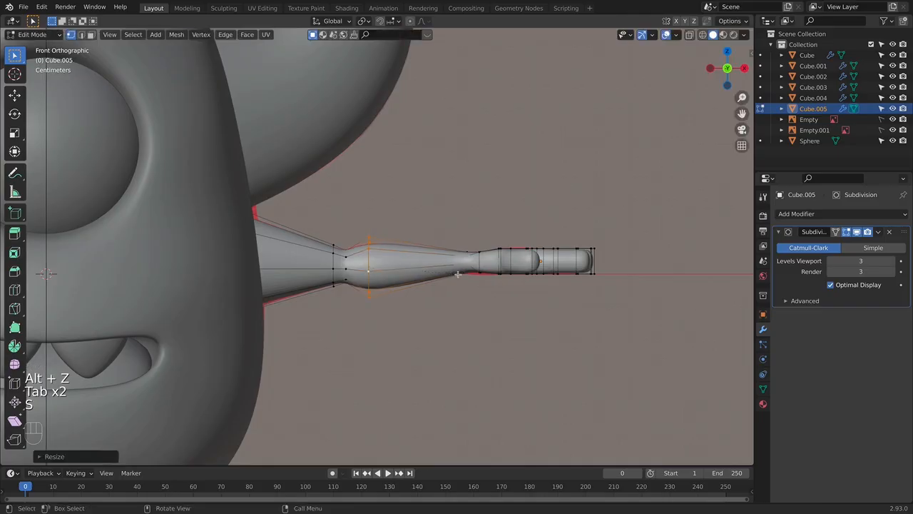
pyautogui.hotkey('alt', 'z')
pyautogui.press('Tab')
pyautogui.moveTo(501, 328); pyautogui.dragTo(452, 307, button='middle')
pyautogui.hotkey('alt', 'z')
pyautogui.press('Tab')
# - In the top view, move the outer-edge vertices at the base of the palm inward by about 0.025 m
pyautogui.press('KP_7')
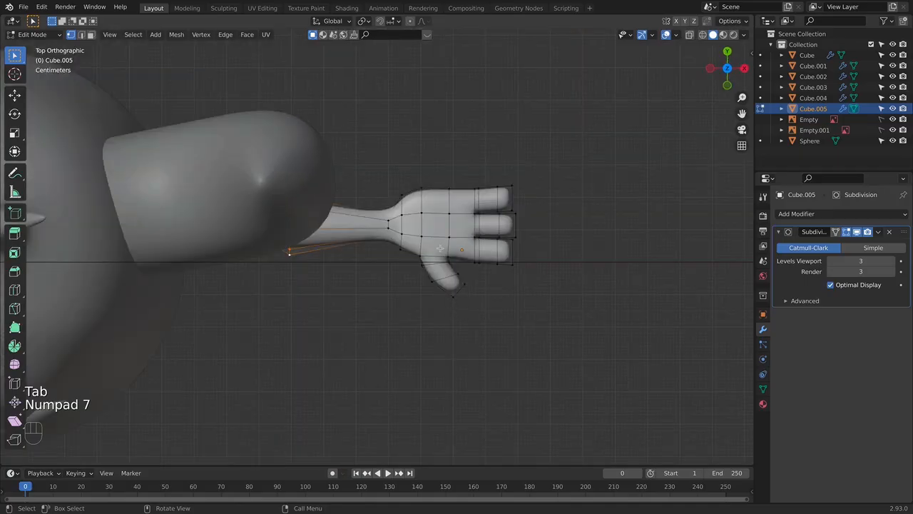
pyautogui.scroll(2, 442, 252)
pyautogui.press('Tab')
pyautogui.moveTo(443, 170); pyautogui.dragTo(418, 216, button='middle')
pyautogui.press('Tab')
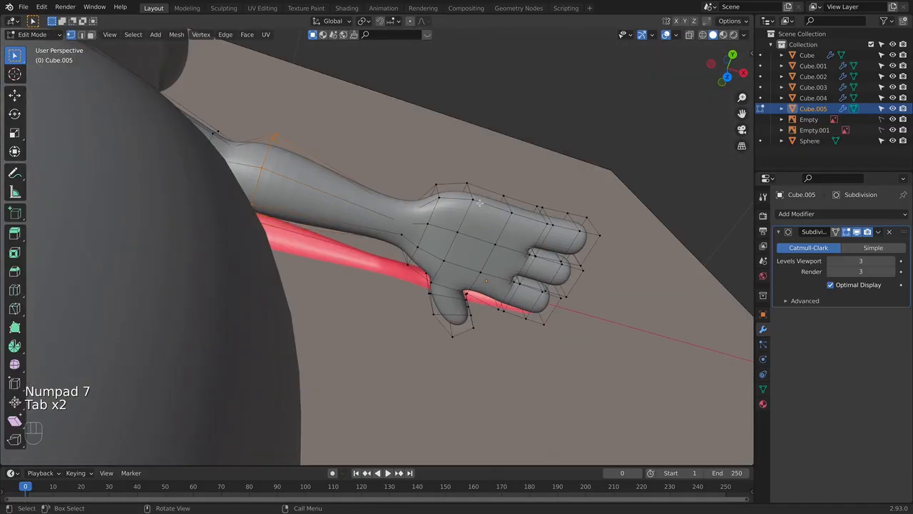
pyautogui.press('KP_7')
pyautogui.scroll(1, 480, 202)
pyautogui.hotkey('alt', 'z')
pyautogui.keyDown('shift'); pyautogui.moveTo(456, 187); pyautogui.dragTo(428, 249, button='middle'); pyautogui.keyUp('shift')
pyautogui.click(401, 223)
pyautogui.press('g')
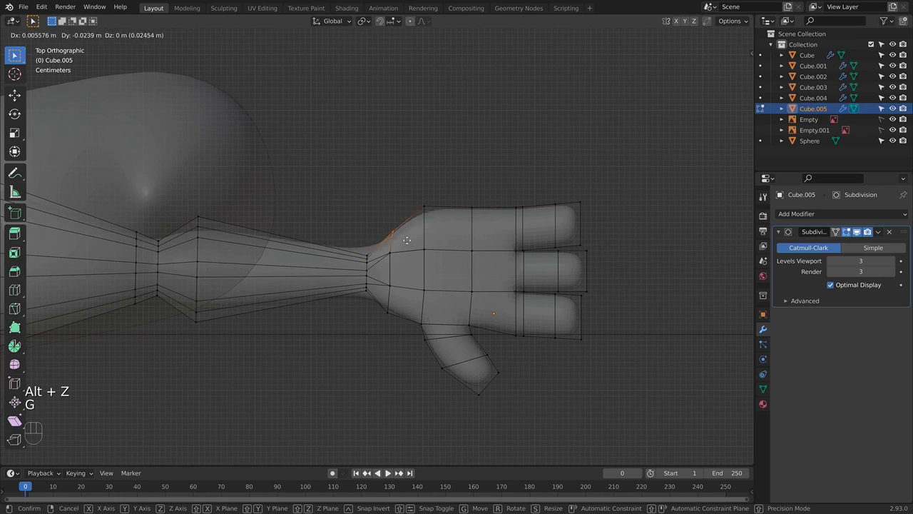
pyautogui.click(444, 230)
# - Pull the next two sets of vertices along the palm's outer edge inward to round the hand's outline
pyautogui.press('g')
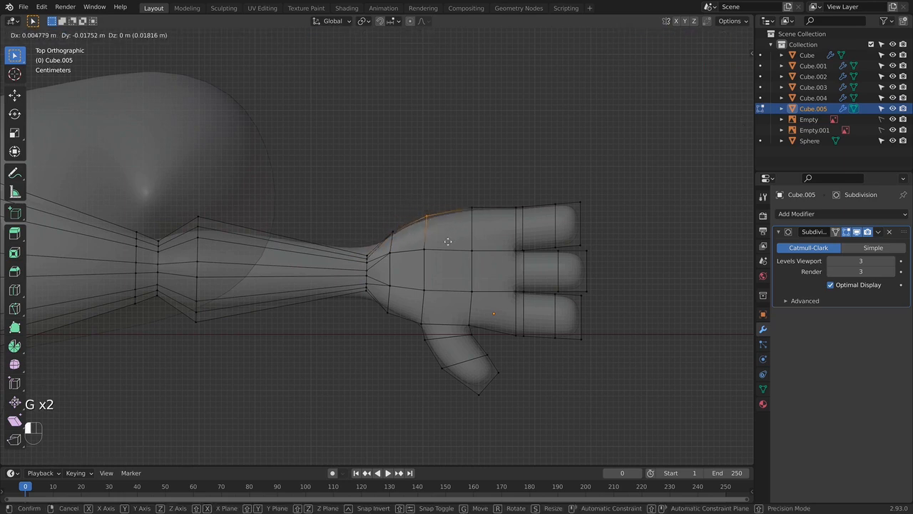
pyautogui.click(448, 241)
pyautogui.click(495, 222)
pyautogui.press('g')
pyautogui.click(495, 230)
# - Select the end vertices of the three fingers and scale them down about their individual origins to taper the fingertips
pyautogui.moveTo(574, 190); pyautogui.dragTo(634, 385)
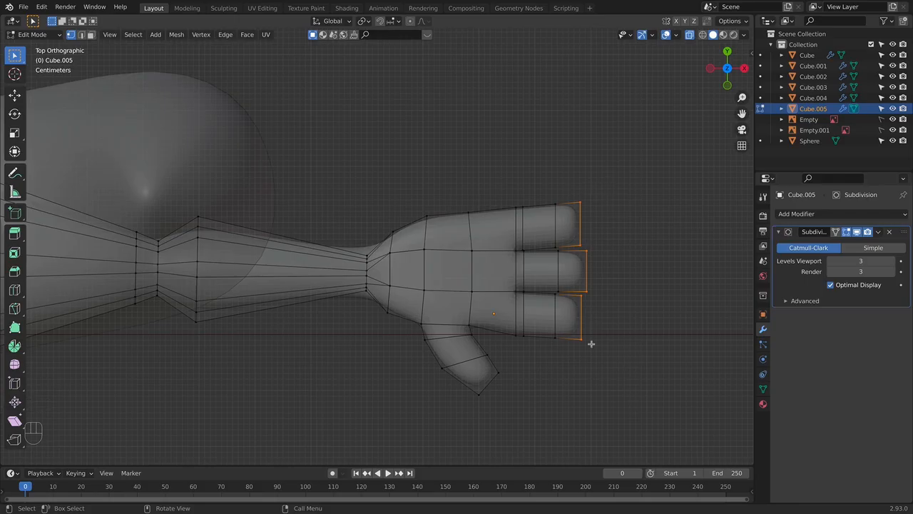
pyautogui.click(366, 26)
pyautogui.click(372, 57)
pyautogui.press('s')
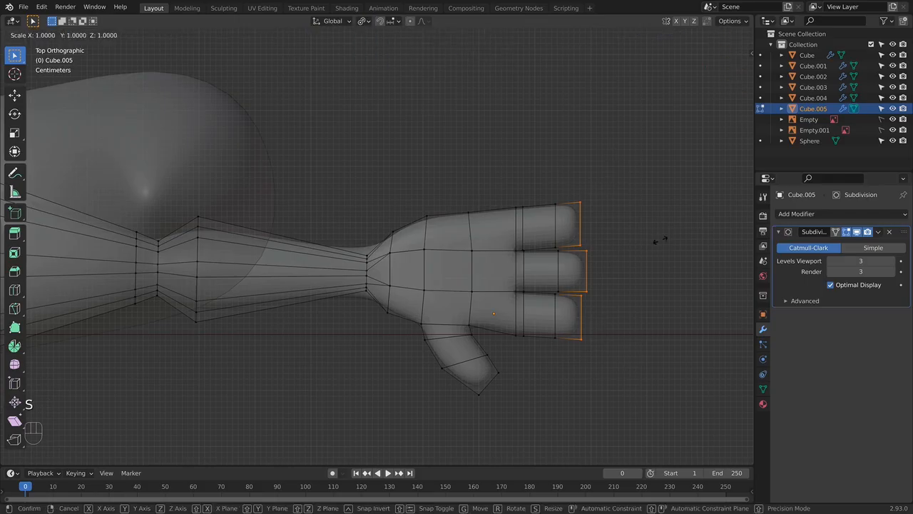
pyautogui.click(632, 241)
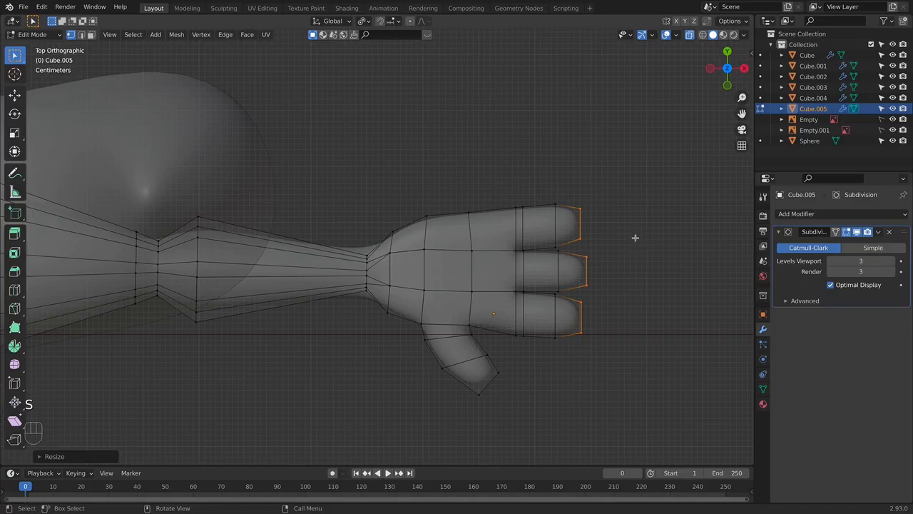
pyautogui.press('Tab')
pyautogui.press('Tab')
# - Move the loops at the base of the fingers about 0.024 m along X toward the palm and scale them to about 0.93
pyautogui.moveTo(485, 187); pyautogui.dragTo(535, 344)
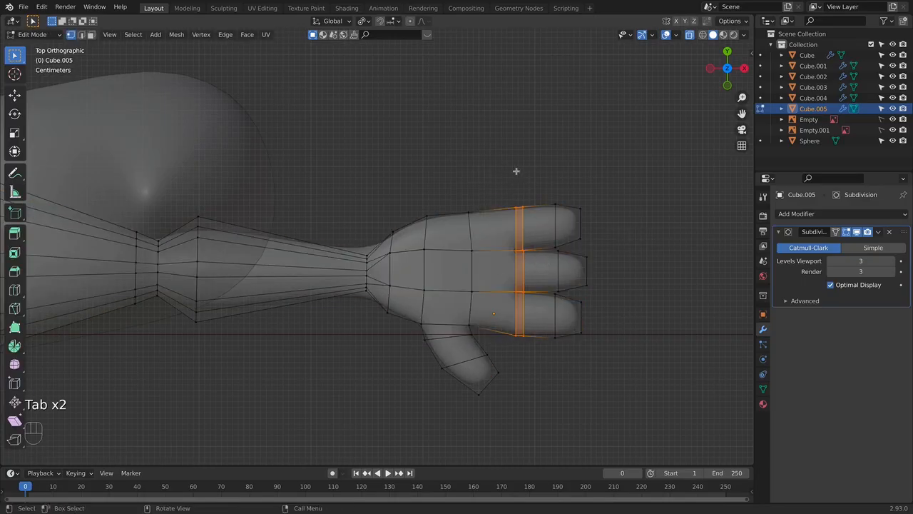
pyautogui.press('g')
pyautogui.press('x')
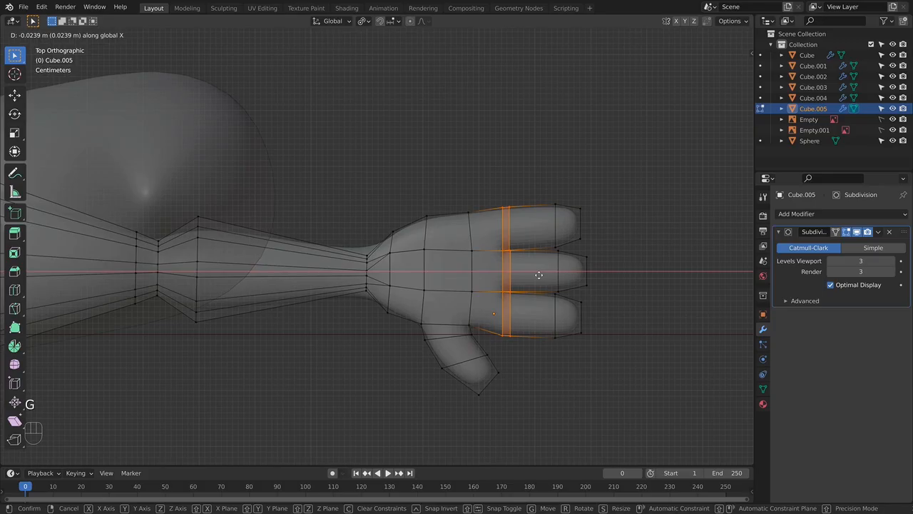
pyautogui.click(539, 275)
pyautogui.press('s')
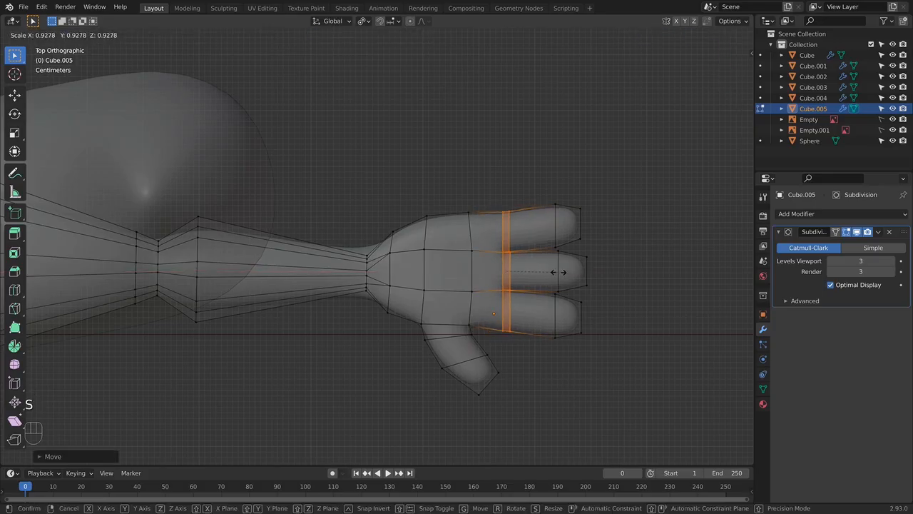
pyautogui.click(560, 271)
pyautogui.press('Tab')
pyautogui.click(606, 309)
pyautogui.moveTo(606, 310); pyautogui.dragTo(564, 275, button='middle')
pyautogui.press('Tab')
pyautogui.moveTo(486, 332); pyautogui.dragTo(499, 356, button='middle')
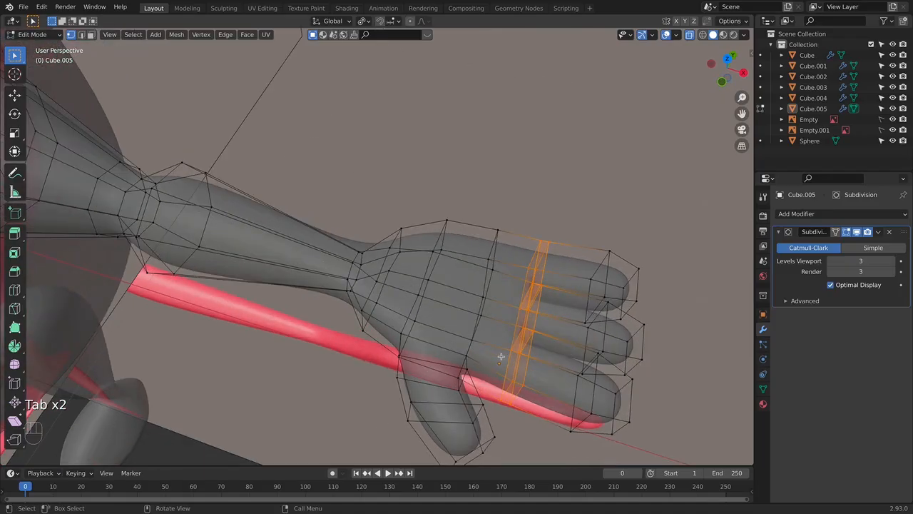
# - Remove the edge loop between the wrist and the palm in the top view
pyautogui.press('KP_7')
pyautogui.scroll(-2, 450, 293)
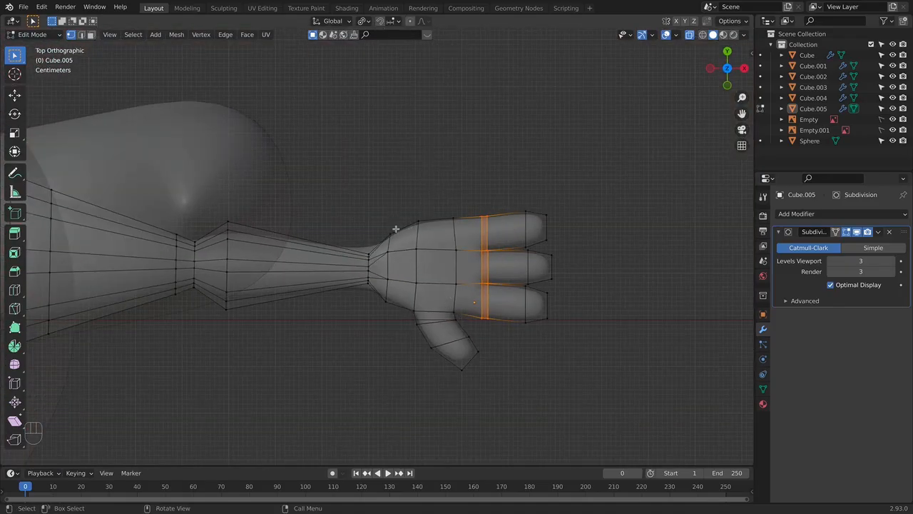
pyautogui.keyDown('alt'); pyautogui.click(391, 262); pyautogui.keyUp('alt')
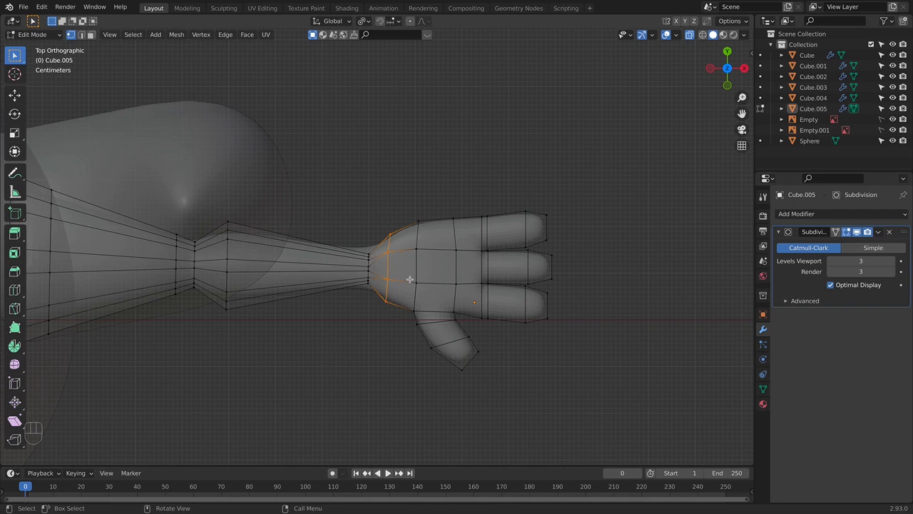
pyautogui.press('x')
pyautogui.click(473, 292)
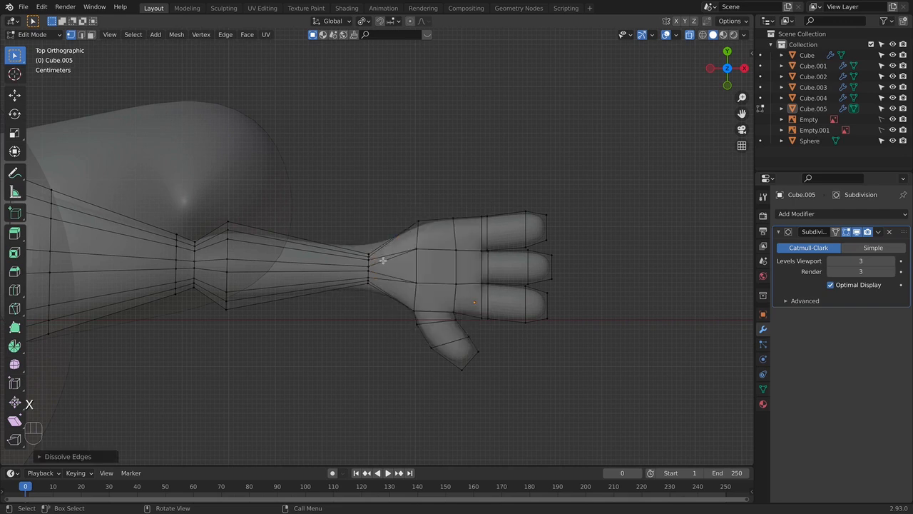
# - Select the palm, fingers and thumb in the top view and move them about 0.045 m along negative X toward the wrist
pyautogui.moveTo(379, 190); pyautogui.dragTo(621, 429)
pyautogui.press('g')
pyautogui.press('x')
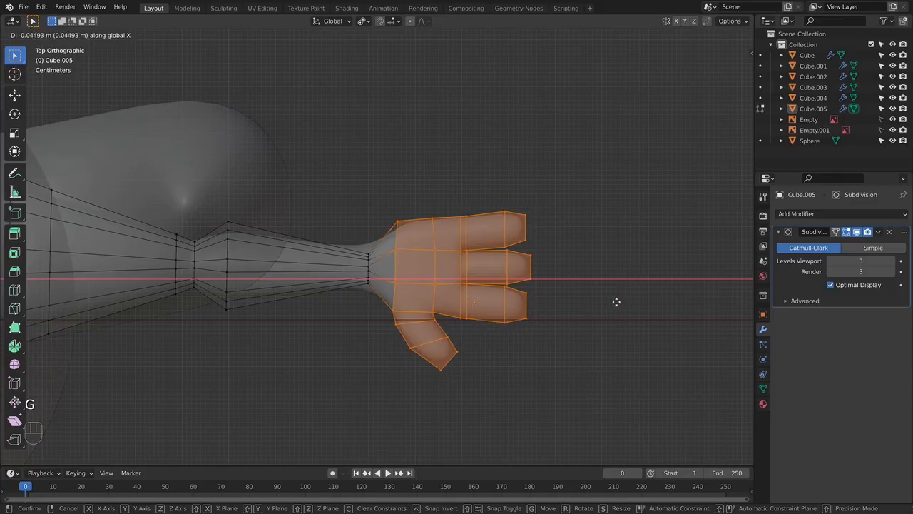
pyautogui.click(616, 302)
# - Insert an edge loop between the wrist and the palm and slide it toward the wrist by a factor of about 0.39
pyautogui.press('super+r')
pyautogui.click(382, 268)
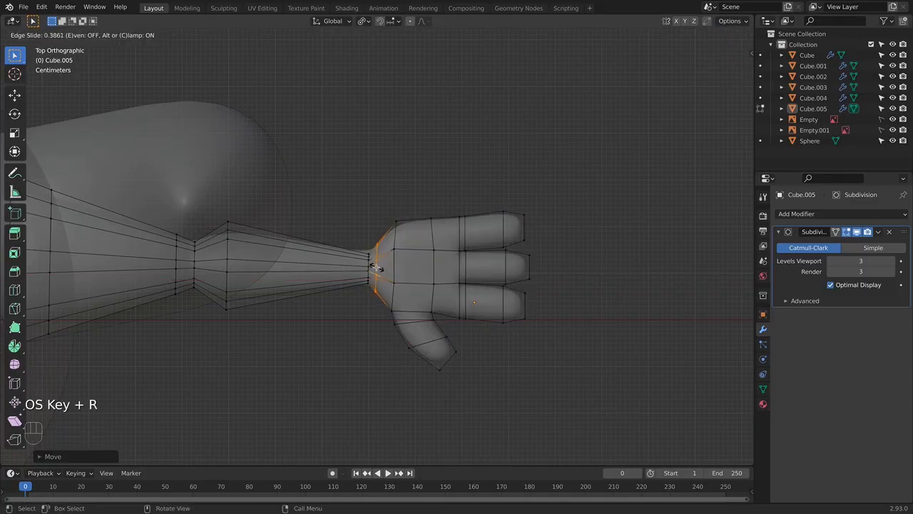
pyautogui.click(377, 268)
# - Select the vertex loops at the end of the thumb and scale them to reshape the thumb's tip
pyautogui.press('KP_1')
pyautogui.press('KP_3')
pyautogui.hotkey('alt', 'z')
pyautogui.moveTo(457, 271); pyautogui.dragTo(560, 356, button='middle')
pyautogui.press('KP_1')
pyautogui.press('Tab')
pyautogui.moveTo(535, 310); pyautogui.dragTo(501, 277, button='middle')
pyautogui.click(432, 157)
pyautogui.press('Tab')
pyautogui.keyDown('alt'); pyautogui.click(486, 276); pyautogui.keyUp('alt')
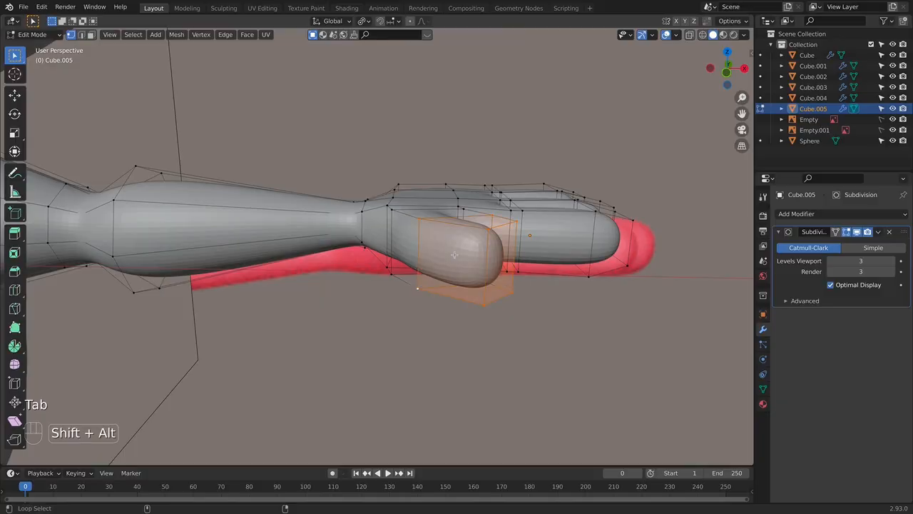
pyautogui.press('s')
pyautogui.click(639, 249)
pyautogui.press('Tab')
pyautogui.moveTo(617, 258); pyautogui.dragTo(408, 323, button='middle')
pyautogui.press('Tab')
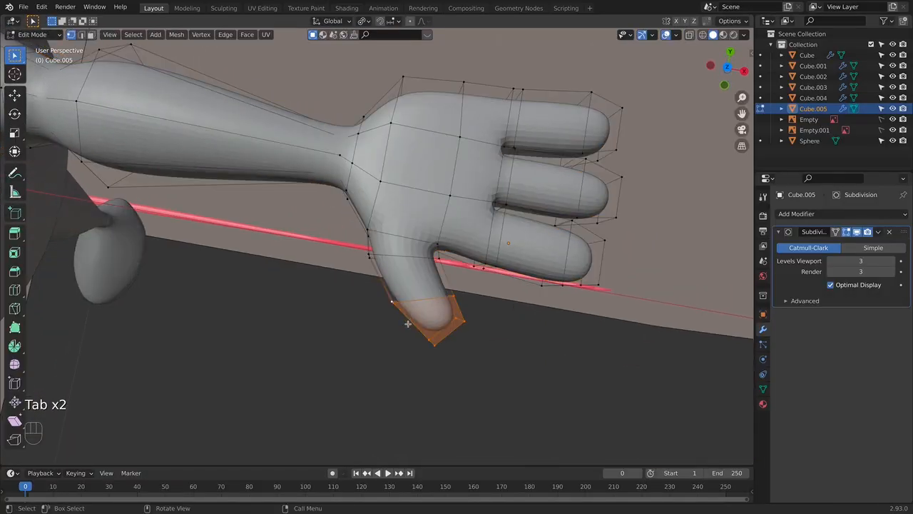
# - Pull the outer vertex at the thumb's base about 0.022 m outward along the thumb
pyautogui.click(369, 254)
pyautogui.press('g')
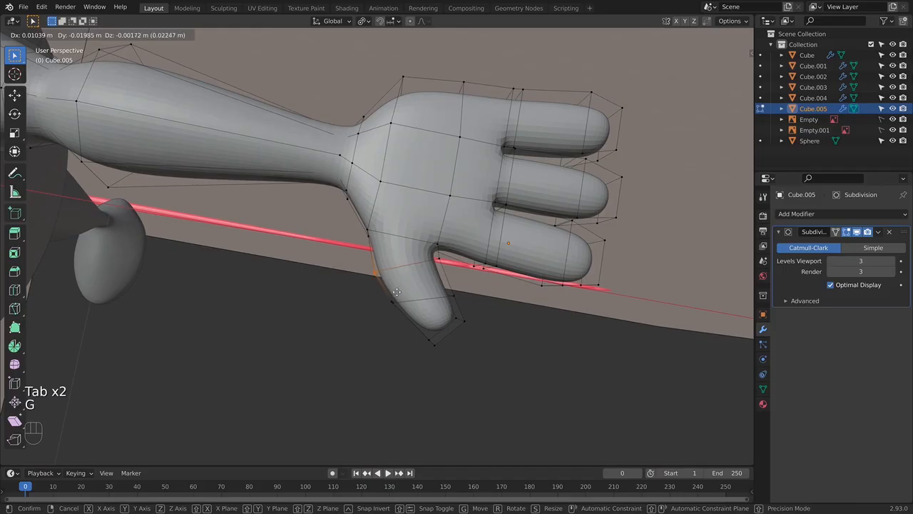
pyautogui.press('Tab')
pyautogui.press('Tab')
pyautogui.hotkey('alt', 'z')
# - Move the inner vertex at the thumb's base about 0.01 m along negative X, and refine its position in the top view
pyautogui.click(432, 258)
pyautogui.press('g')
pyautogui.press('x')
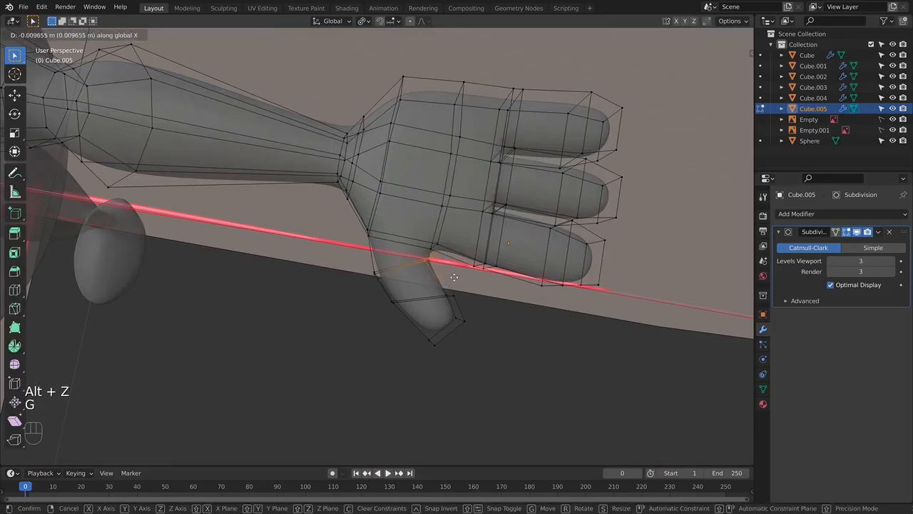
pyautogui.click(455, 277)
pyautogui.press('KP_7')
pyautogui.press('g')
pyautogui.click(440, 274)
pyautogui.press('Tab')
pyautogui.moveTo(570, 258); pyautogui.dragTo(396, 184, button='middle')
pyautogui.press('Tab')
pyautogui.hotkey('alt', 'z')
# - Select the upper edge loops running along the two outer sides of the hand
pyautogui.moveTo(508, 199); pyautogui.dragTo(214, 127, button='middle')
pyautogui.keyDown('alt'); pyautogui.click(471, 228); pyautogui.keyUp('alt')
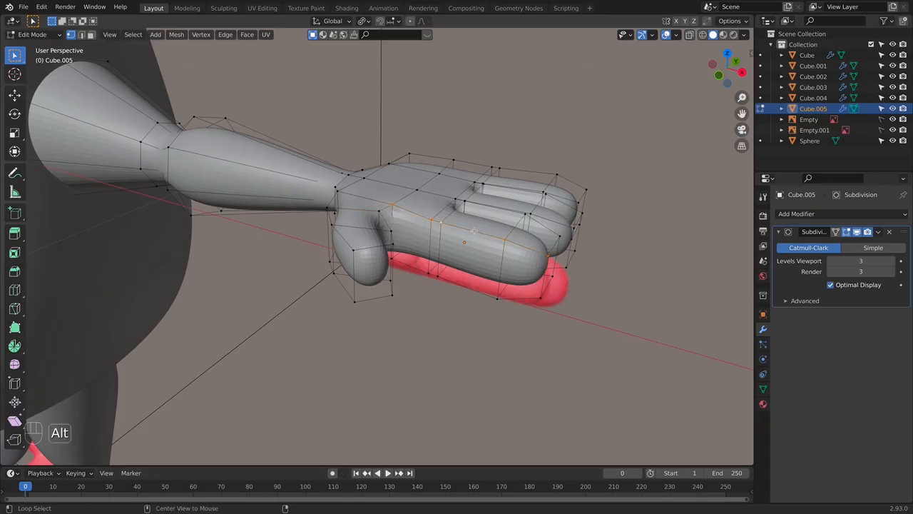
pyautogui.moveTo(583, 248); pyautogui.dragTo(522, 225, button='middle')
pyautogui.keyDown('alt'); pyautogui.keyDown('shift'); pyautogui.click(525, 203); pyautogui.keyUp('shift'); pyautogui.keyUp('alt')
pyautogui.moveTo(609, 249); pyautogui.dragTo(430, 226, button='middle')
pyautogui.moveTo(354, 197); pyautogui.dragTo(326, 238, button='middle')
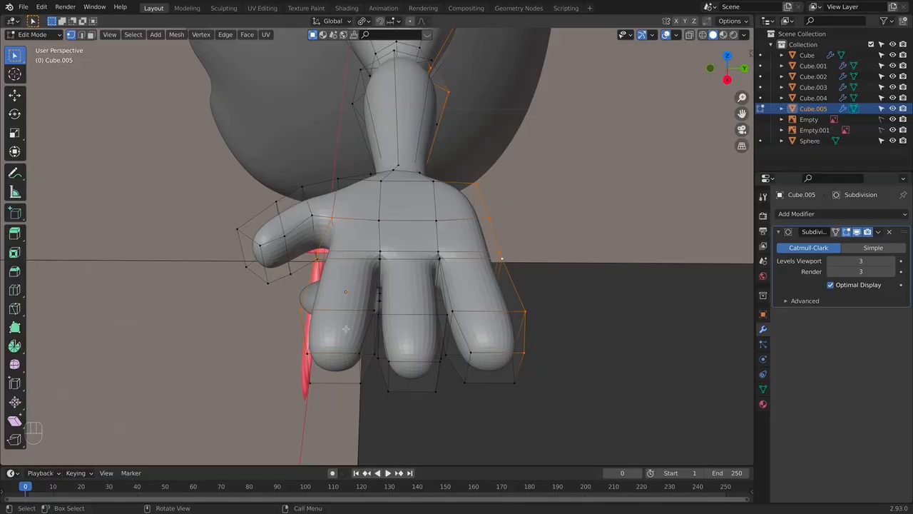
pyautogui.moveTo(322, 242); pyautogui.dragTo(490, 270, button='middle')
pyautogui.moveTo(646, 300); pyautogui.dragTo(522, 304, button='middle')
# - Deselect the forearm and upper-arm parts of the selected loops with circle select, keeping only the hand's edges
pyautogui.press('c')
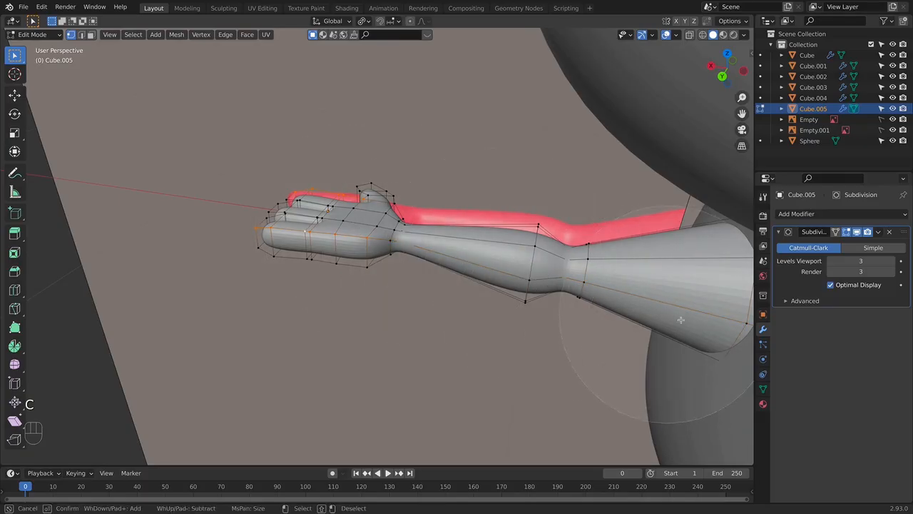
pyautogui.press('Escape')
pyautogui.scroll(-5, 677, 314)
pyautogui.hotkey('alt', 'z')
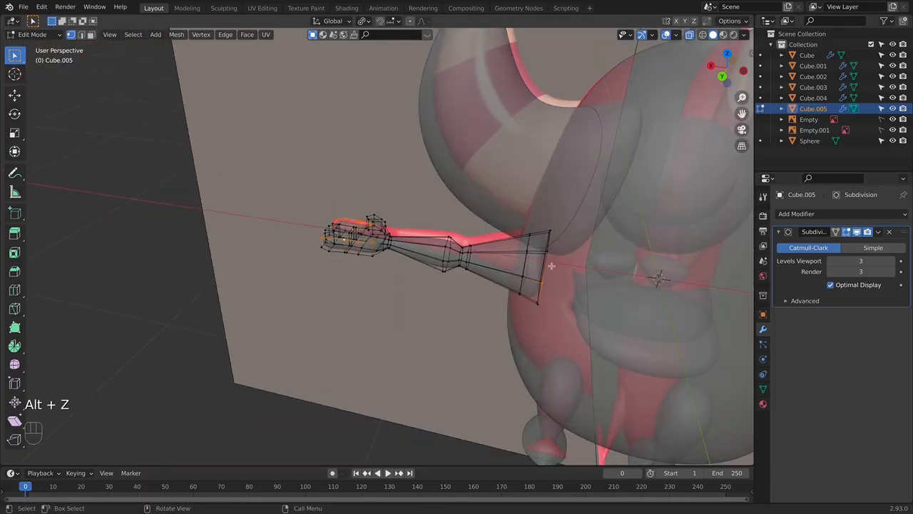
pyautogui.press('c')
pyautogui.hotkey('alt', 'z')
pyautogui.keyDown('alt'); pyautogui.moveTo(550, 286); pyautogui.dragTo(530, 259, button='middle'); pyautogui.keyUp('alt')
# - Edge-slide the selected upper side edges of the hand to soften its outline
pyautogui.press('g')
pyautogui.press('g')
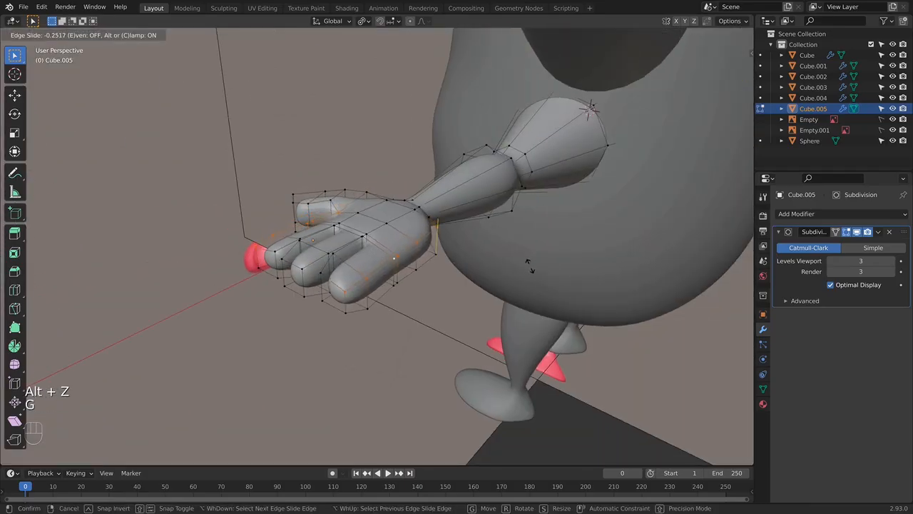
pyautogui.press('Tab')
pyautogui.press('Tab')
pyautogui.press('g')
pyautogui.press('g')
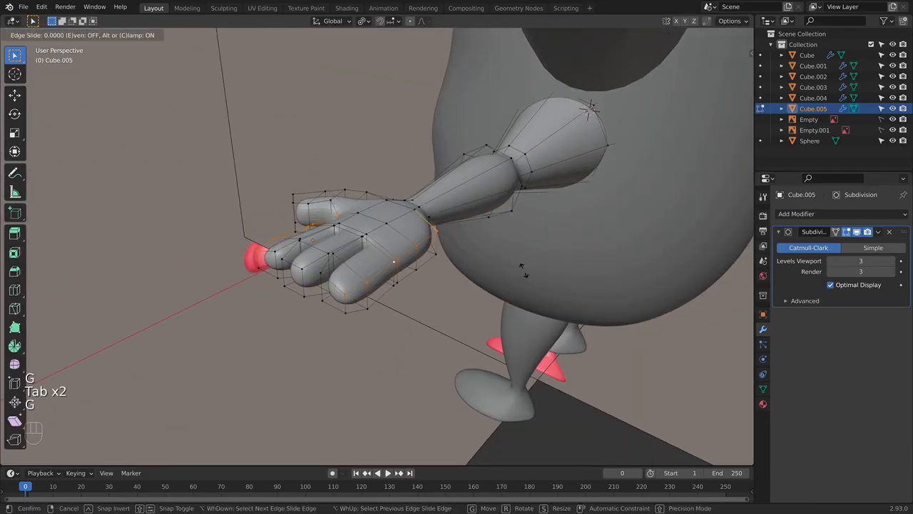
pyautogui.click(524, 268)
# - Move the hand's selected upper side edges about 0.005 m up along Z
pyautogui.press('g')
pyautogui.press('z')
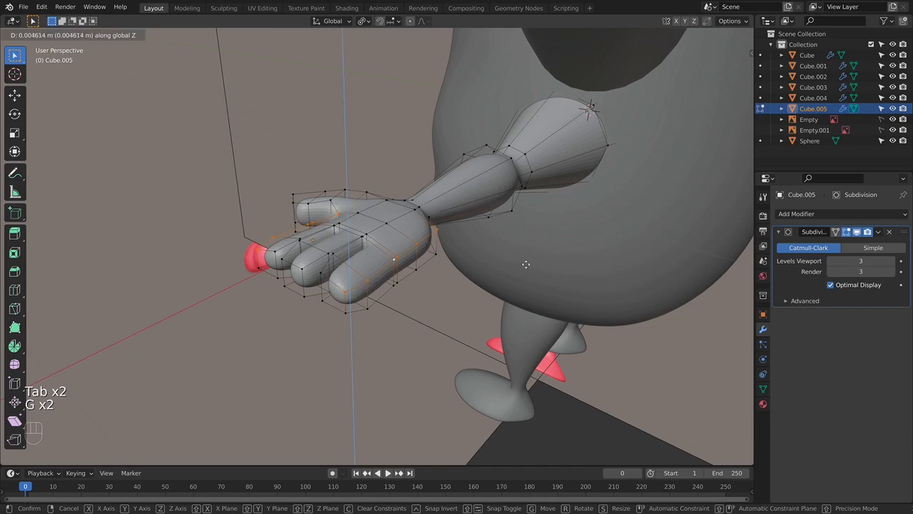
pyautogui.click(526, 264)
pyautogui.press('Tab')
pyautogui.moveTo(506, 289); pyautogui.dragTo(504, 245, button='middle')
pyautogui.press('Tab')
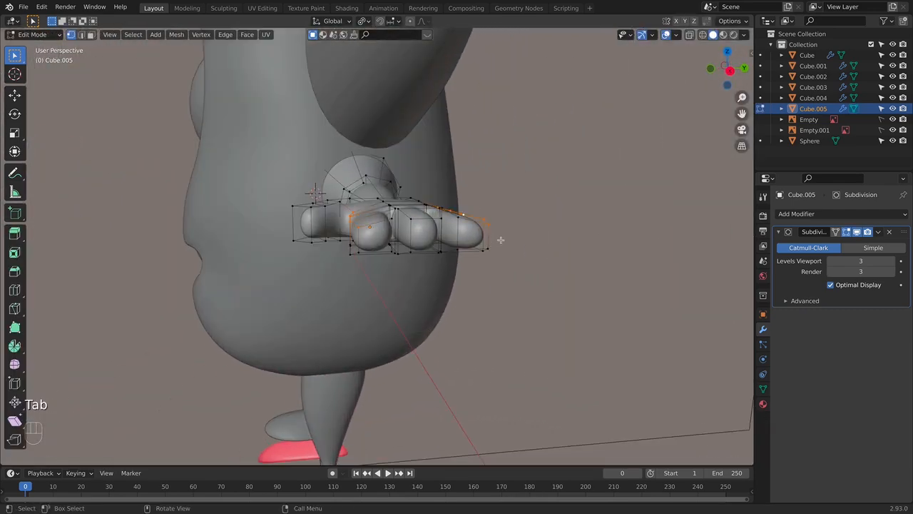
# - Nudge the selected side edges of the hand and adjust the height of the vertices near the thumb's base along Z
pyautogui.press('g')
pyautogui.click(499, 239)
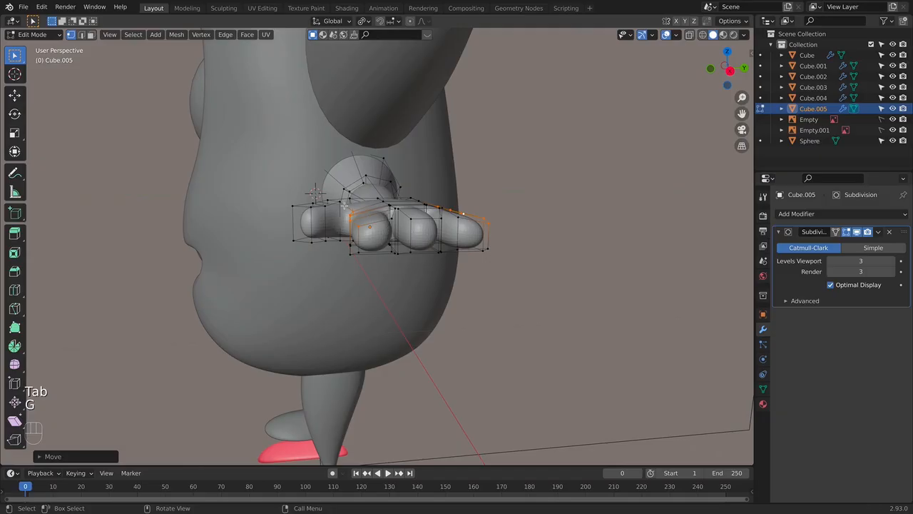
pyautogui.moveTo(343, 204); pyautogui.dragTo(359, 221)
pyautogui.press('g')
pyautogui.press('z')
pyautogui.click(369, 229)
pyautogui.press('Tab')
pyautogui.click(476, 282)
pyautogui.moveTo(477, 281); pyautogui.dragTo(509, 243, button='middle')
# - Select the whole hand in the front view and move it about 0.02 m along X to match the reference's fingertips
pyautogui.press('KP_1')
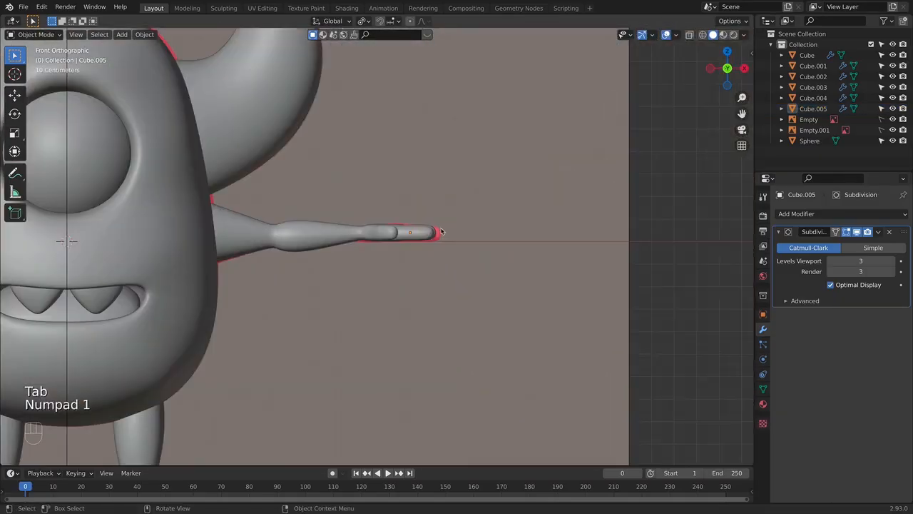
pyautogui.click(415, 240)
pyautogui.rightClick(415, 241)
pyautogui.click(416, 243)
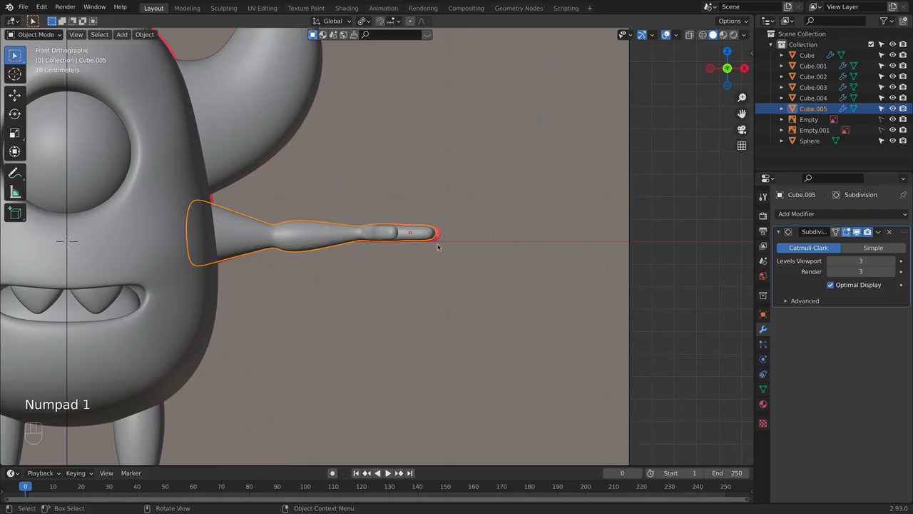
pyautogui.press('Tab')
pyautogui.hotkey('alt', 'z')
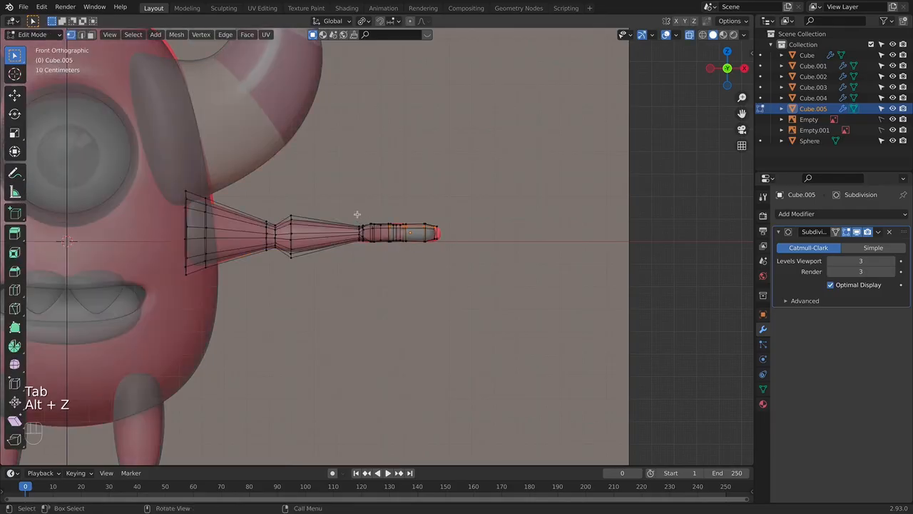
pyautogui.press('g')
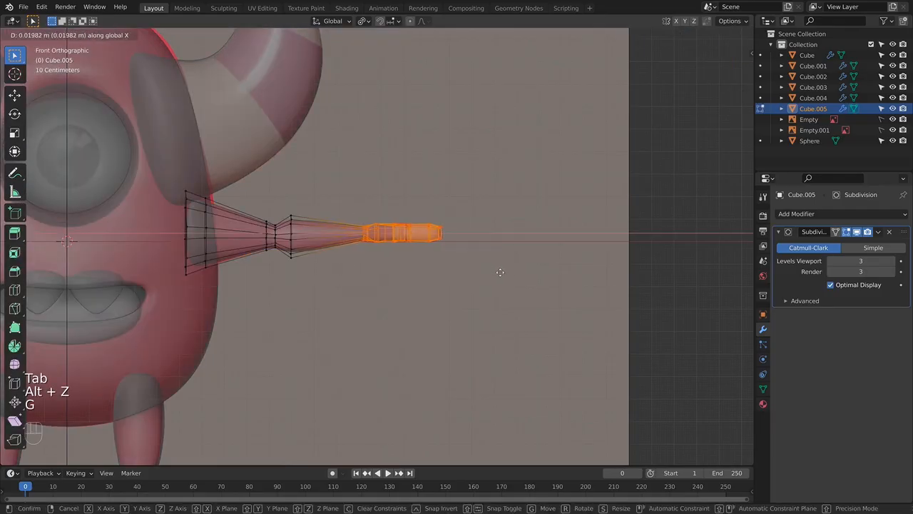
pyautogui.click(500, 275)
pyautogui.hotkey('alt', 'z')
pyautogui.press('Tab')
# - Examine the arm and hand from several angles, with and without the editing mesh shown
pyautogui.click(533, 305)
pyautogui.moveTo(533, 306); pyautogui.dragTo(420, 255, button='middle')
pyautogui.press('Tab')
pyautogui.press('Tab')
pyautogui.moveTo(461, 277); pyautogui.dragTo(428, 316, button='middle')
pyautogui.press('Tab')
pyautogui.press('Tab')
pyautogui.moveTo(343, 300); pyautogui.dragTo(526, 253, button='middle')
# - Select the finished arm in the front view and apply its object transform
pyautogui.press('KP_1')
pyautogui.scroll(-1, 526, 253)
pyautogui.keyDown('shift'); pyautogui.moveTo(366, 261); pyautogui.dragTo(435, 251, button='middle'); pyautogui.keyUp('shift')
pyautogui.click(418, 239)
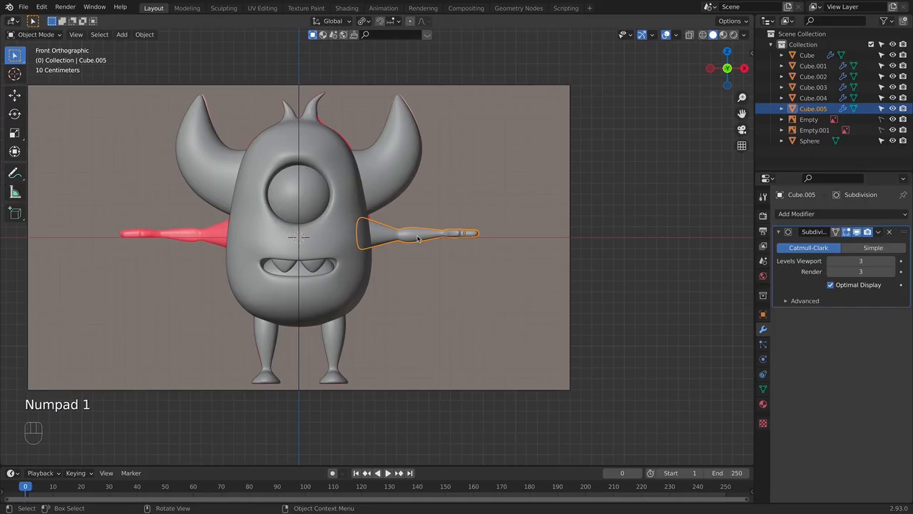
pyautogui.press('super+a')
pyautogui.click(418, 236)
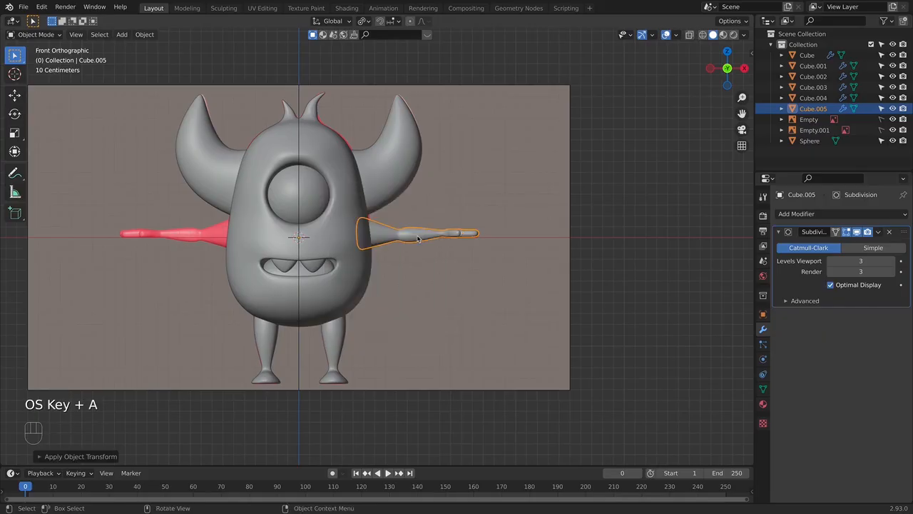
# - Add a Mirror modifier on the X axis to the arm to create the opposite arm
pyautogui.click(806, 212)
pyautogui.click(684, 336)
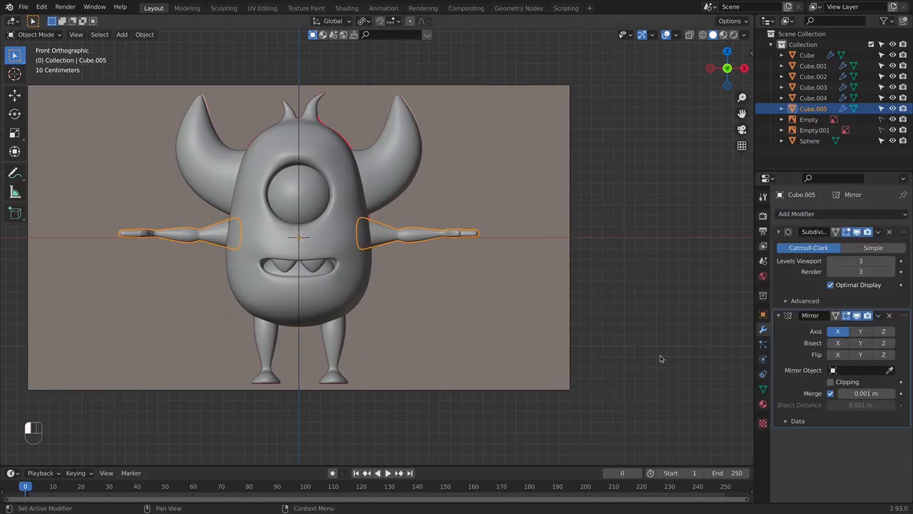
pyautogui.click(642, 343)
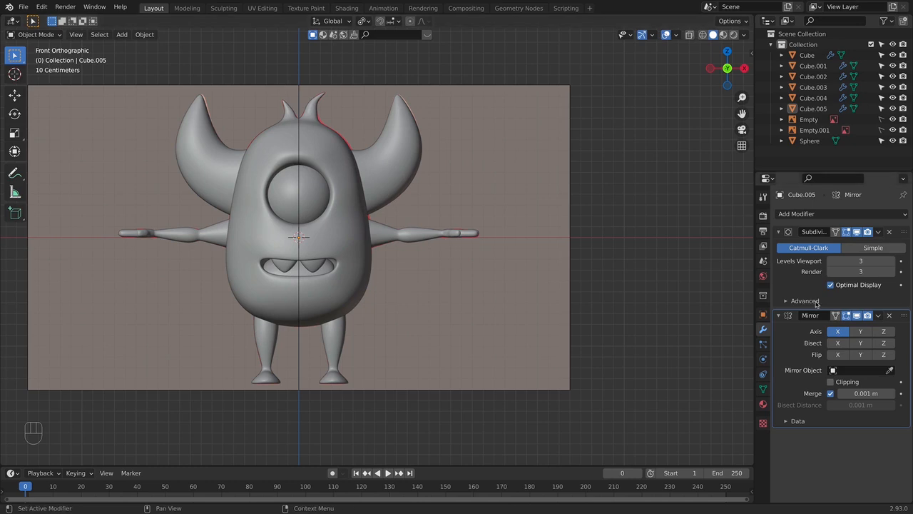
# - Compare the whole model with the references from the side and the front
pyautogui.moveTo(418, 332); pyautogui.dragTo(299, 344, button='middle')
pyautogui.press('KP_3')
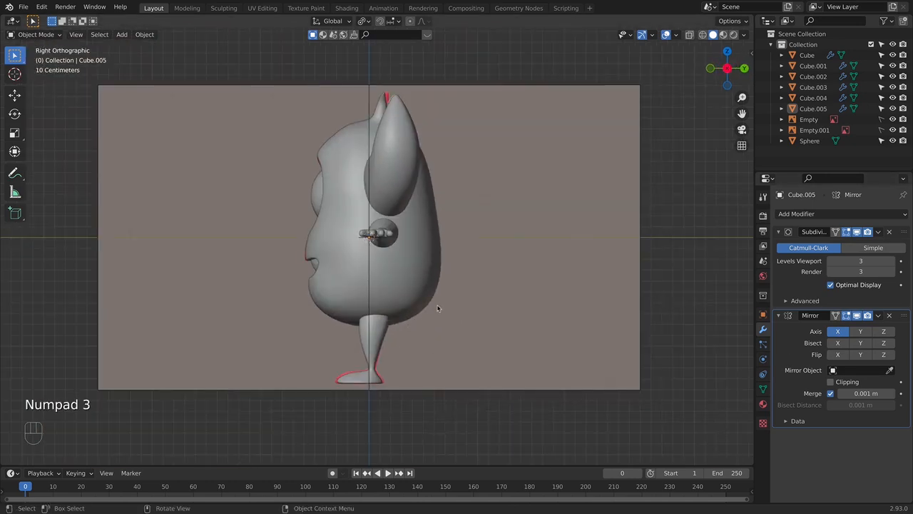
pyautogui.hotkey('alt', 'z')
# - Move the horn's outer bend vertices about 0.045 m up and its lower outer vertices about 0.017 m outward in the front view
pyautogui.hotkey('alt', 'z')
pyautogui.press('KP_1')
pyautogui.moveTo(448, 284); pyautogui.dragTo(418, 316, button='middle')
pyautogui.press('KP_1')
pyautogui.scroll(1, 409, 237)
pyautogui.keyDown('shift'); pyautogui.moveTo(405, 239); pyautogui.dragTo(400, 281, button='middle'); pyautogui.keyUp('shift')
pyautogui.click(397, 198)
pyautogui.press('Tab')
pyautogui.keyDown('shift'); pyautogui.moveTo(433, 156); pyautogui.dragTo(425, 201, button='middle'); pyautogui.keyUp('shift')
pyautogui.hotkey('alt', 'z')
pyautogui.scroll(2, 426, 187)
pyautogui.click(439, 239)
pyautogui.press('g')
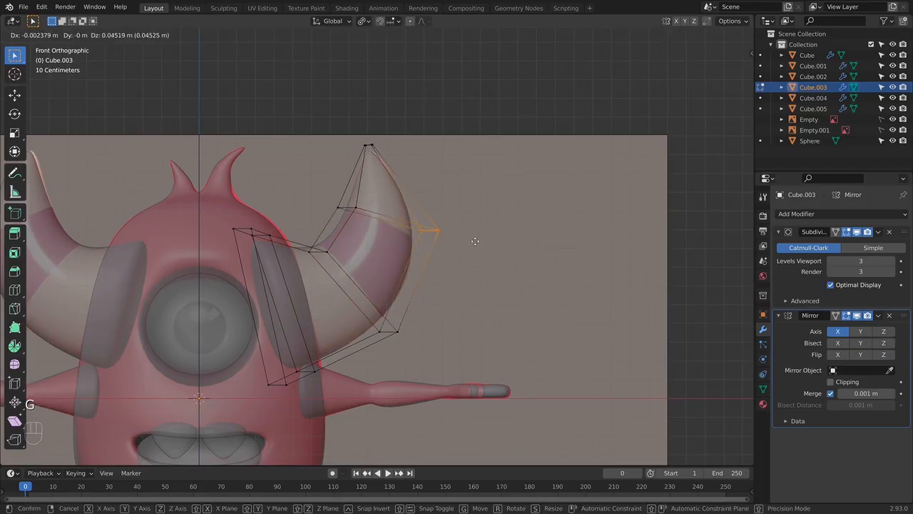
pyautogui.press('g')
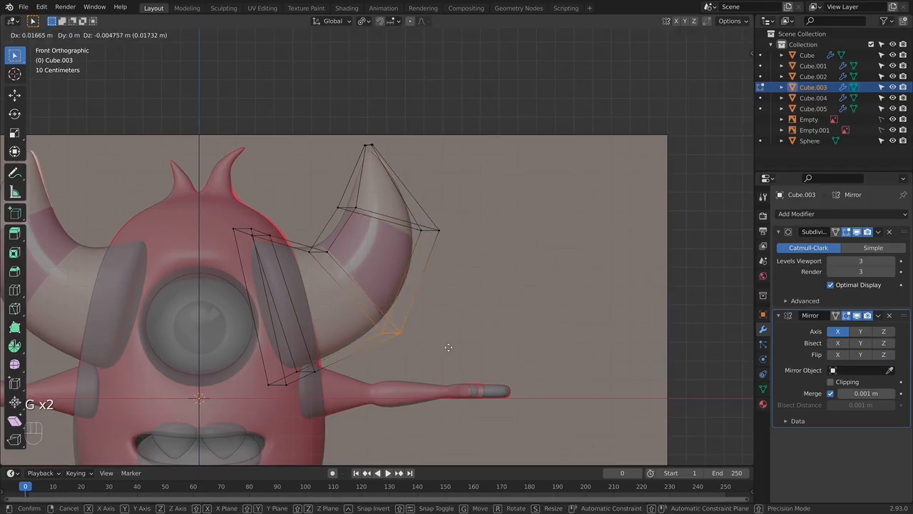
pyautogui.click(448, 347)
# - Raise the horn's tip vertices about 0.01 m to match the reference, and return to the opaque view in Object Mode
pyautogui.click(368, 146)
pyautogui.press('g')
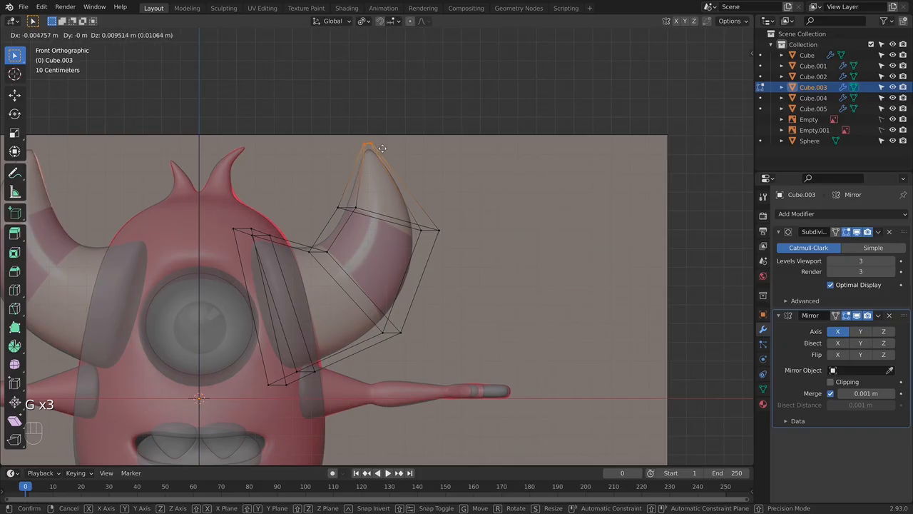
pyautogui.click(382, 149)
pyautogui.press('Tab')
pyautogui.press('z')
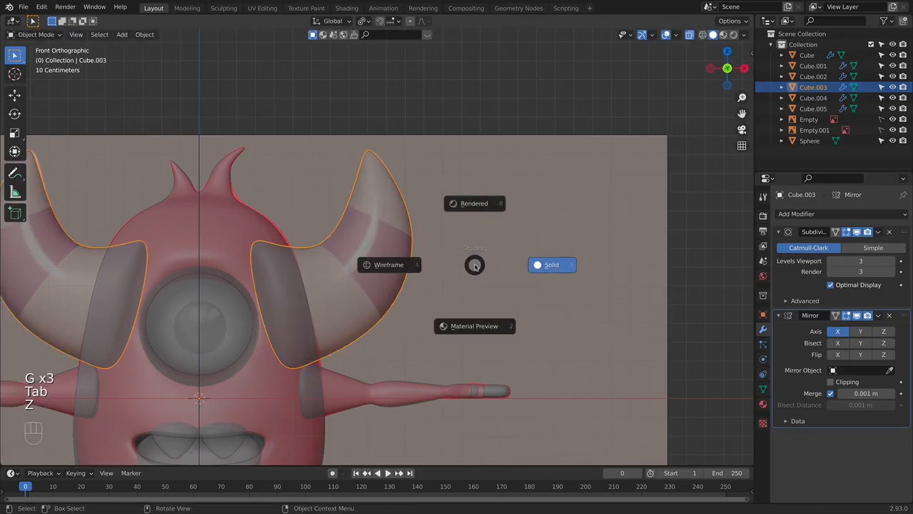
pyautogui.hotkey('alt', 'z')
pyautogui.click(472, 270)
pyautogui.hotkey('shift', 'c')
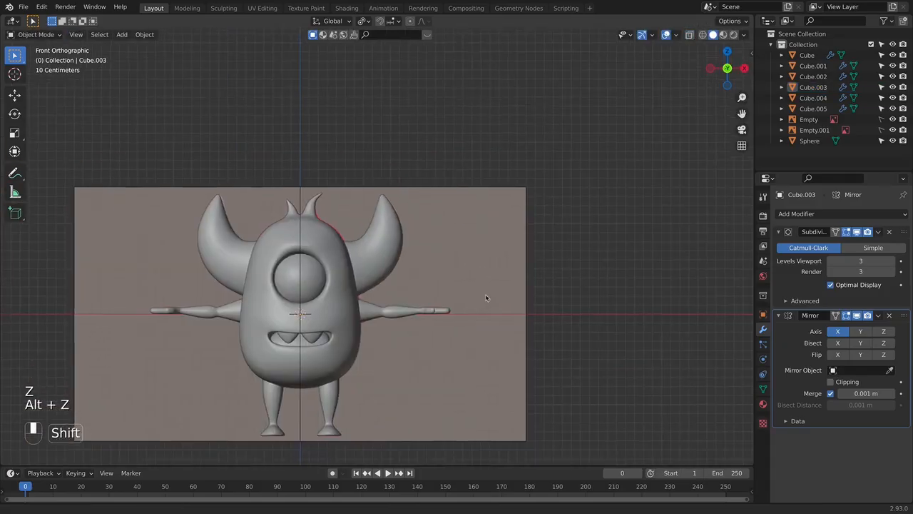
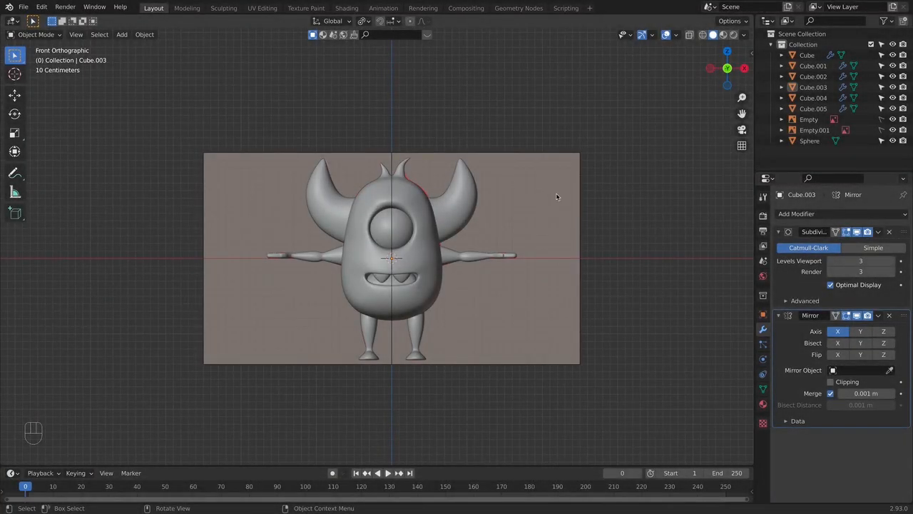
# - Move the front reference image about 3.4 m along negative X so that it sits beside the model
pyautogui.press('a')
pyautogui.click(603, 350)
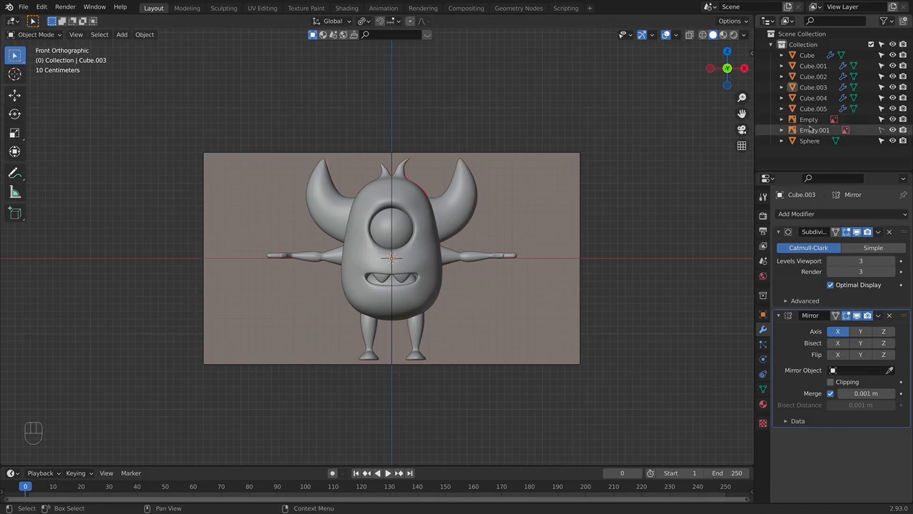
pyautogui.press('x')
pyautogui.click(580, 238)
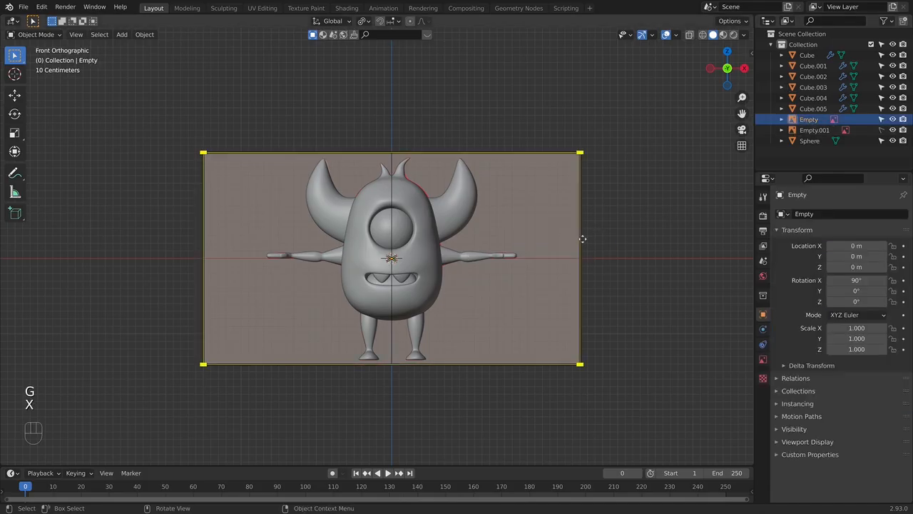
pyautogui.press('g')
pyautogui.press('x')
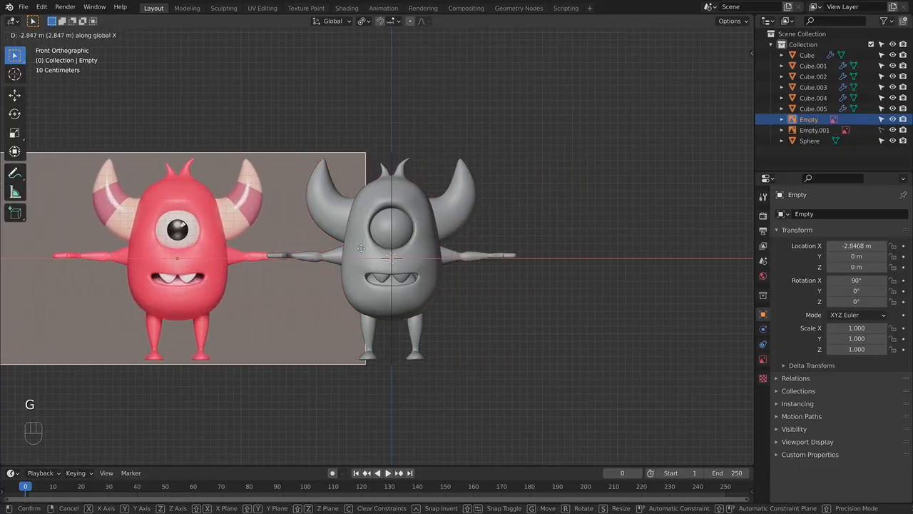
pyautogui.click(323, 254)
pyautogui.moveTo(360, 276); pyautogui.dragTo(257, 243, button='middle')
pyautogui.press('KP_1')
pyautogui.keyDown('shift'); pyautogui.moveTo(97, 263); pyautogui.dragTo(250, 254, button='middle'); pyautogui.keyUp('shift')
pyautogui.keyDown('shift'); pyautogui.moveTo(513, 260); pyautogui.dragTo(352, 277, button='middle'); pyautogui.keyUp('shift')
pyautogui.keyDown('shift'); pyautogui.moveTo(487, 279); pyautogui.dragTo(517, 265, button='middle'); pyautogui.keyUp('shift')
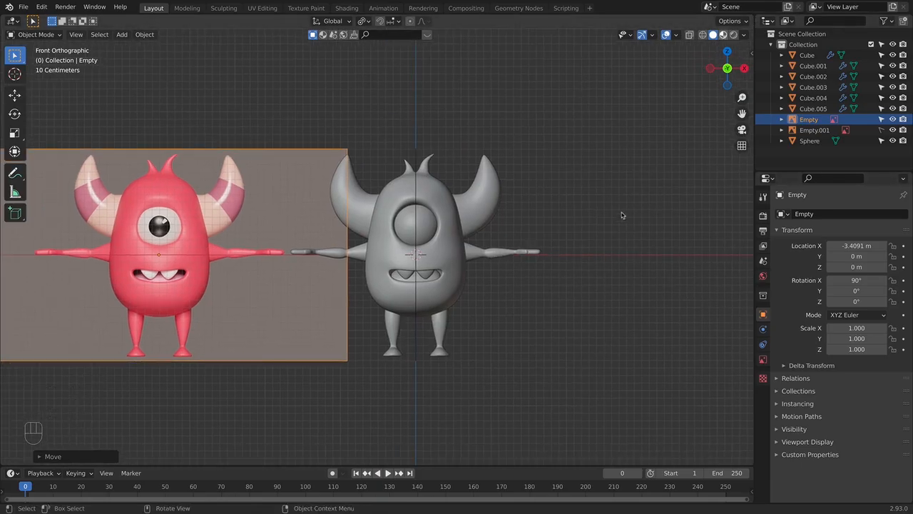
# - Switch to Material Preview and give the body a new material with a pinkish red base colour
pyautogui.click(725, 35)
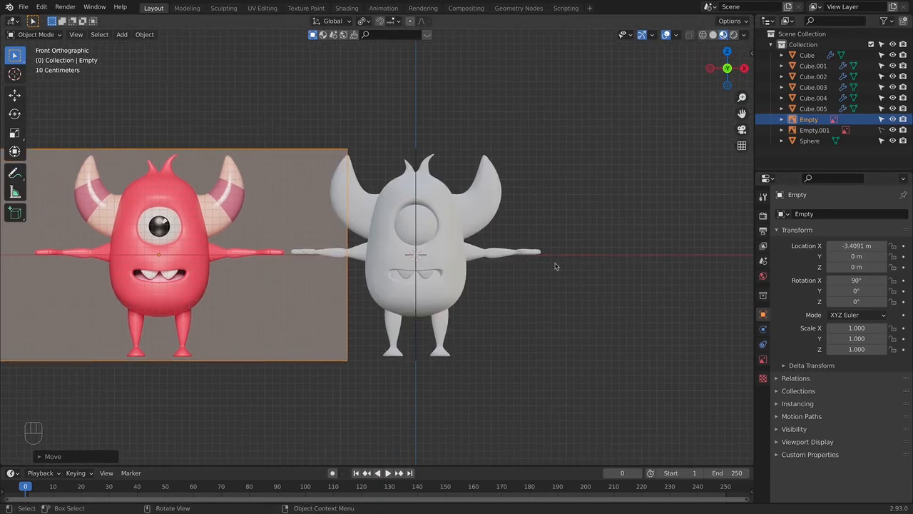
pyautogui.click(459, 270)
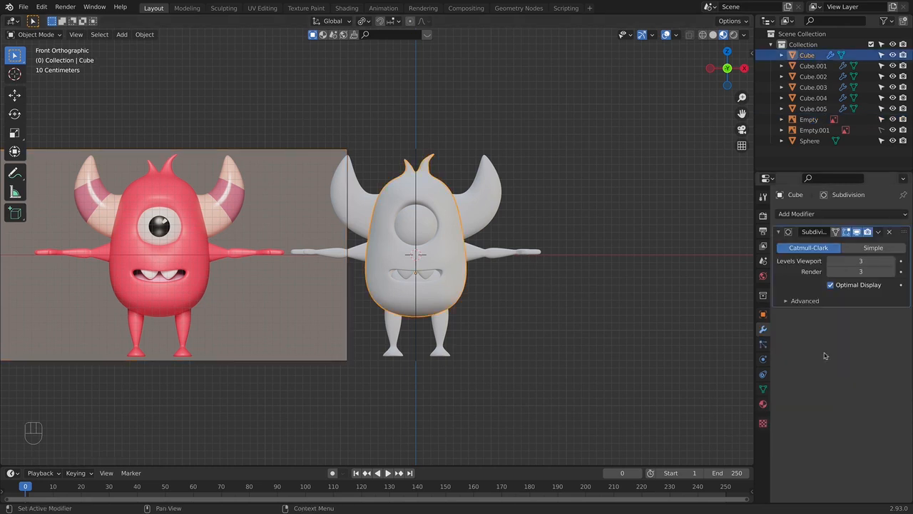
pyautogui.click(764, 404)
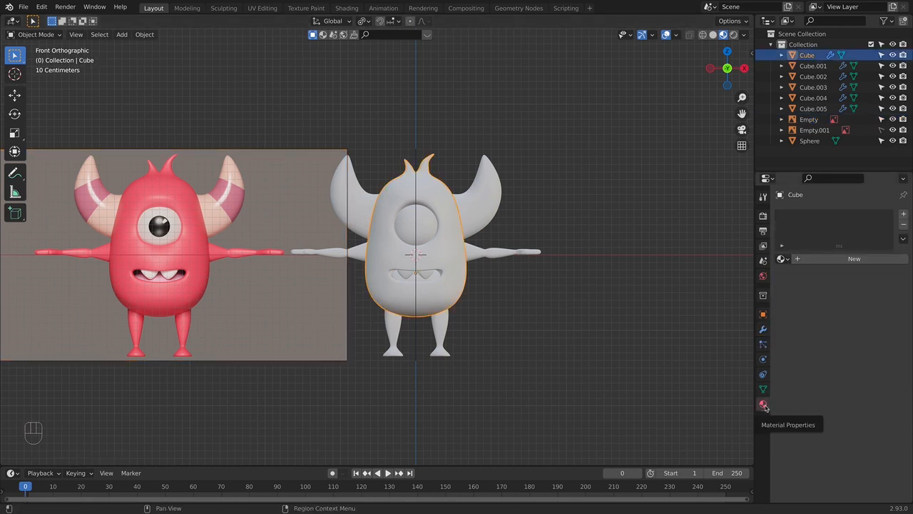
pyautogui.click(819, 259)
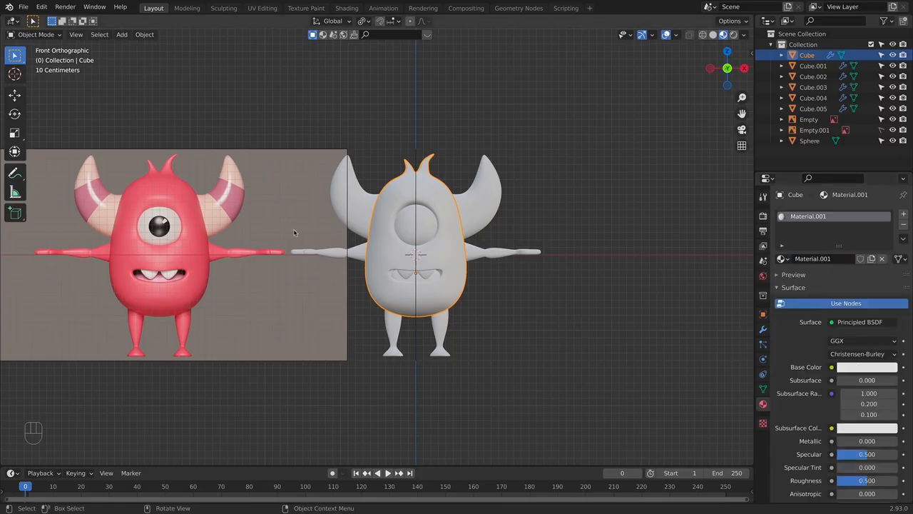
pyautogui.click(860, 367)
pyautogui.moveTo(853, 271); pyautogui.dragTo(843, 279)
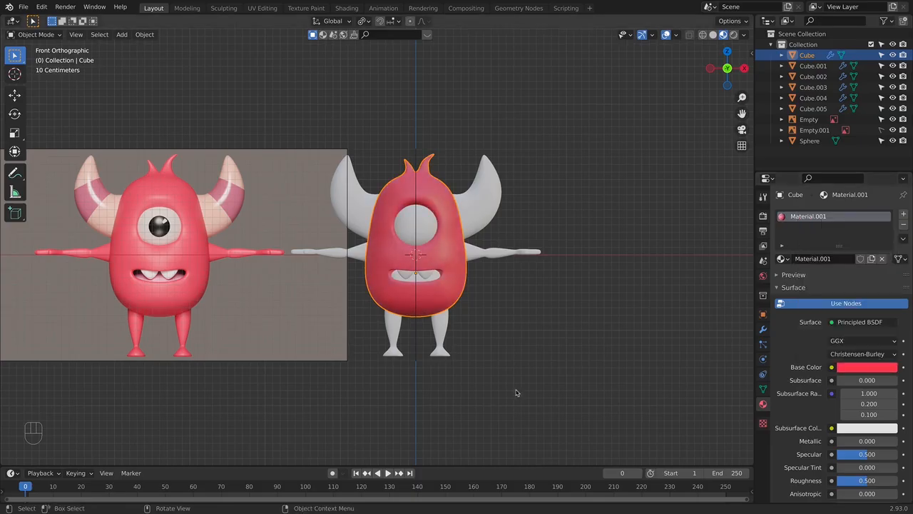
# - Set the body material's subsurface to 0.080 and its roughness to 0.376
pyautogui.scroll(-2, 807, 357)
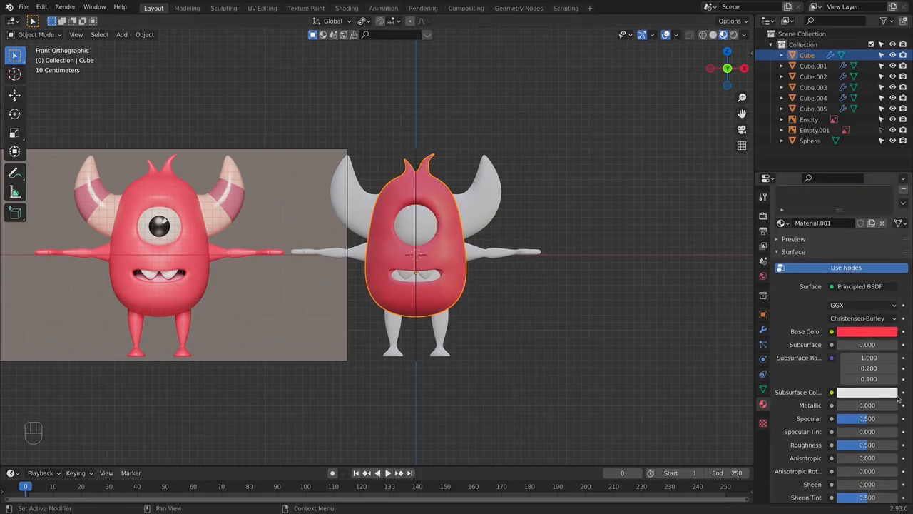
pyautogui.moveTo(851, 346)
pyautogui.mouseDown()
pyautogui.moveTo(878, 346)
pyautogui.moveTo(855, 346)
pyautogui.mouseUp()
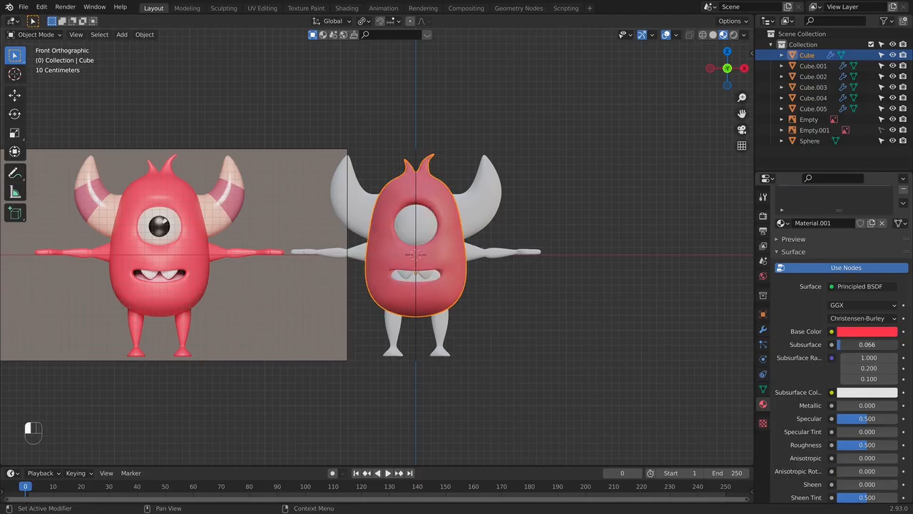
pyautogui.moveTo(854, 347); pyautogui.dragTo(844, 349)
pyautogui.scroll(-3, 817, 402)
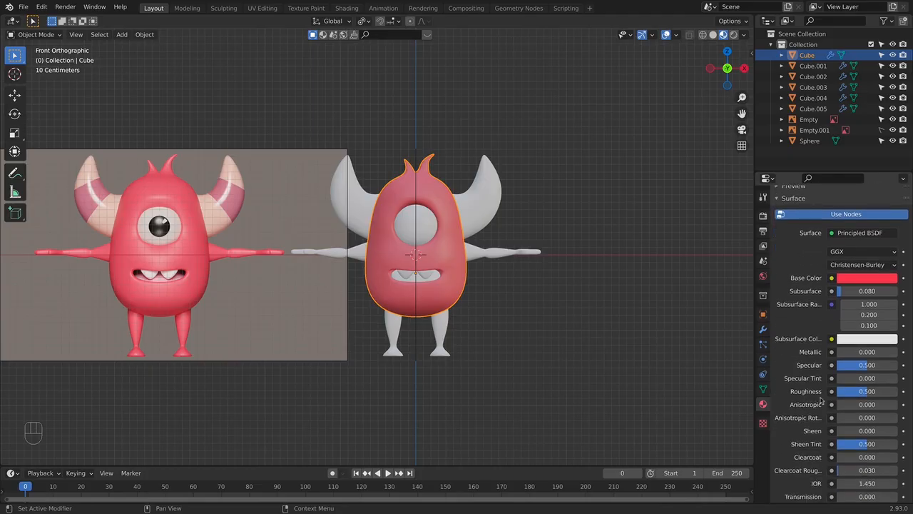
pyautogui.moveTo(866, 391); pyautogui.dragTo(853, 391)
pyautogui.doubleClick(867, 365)
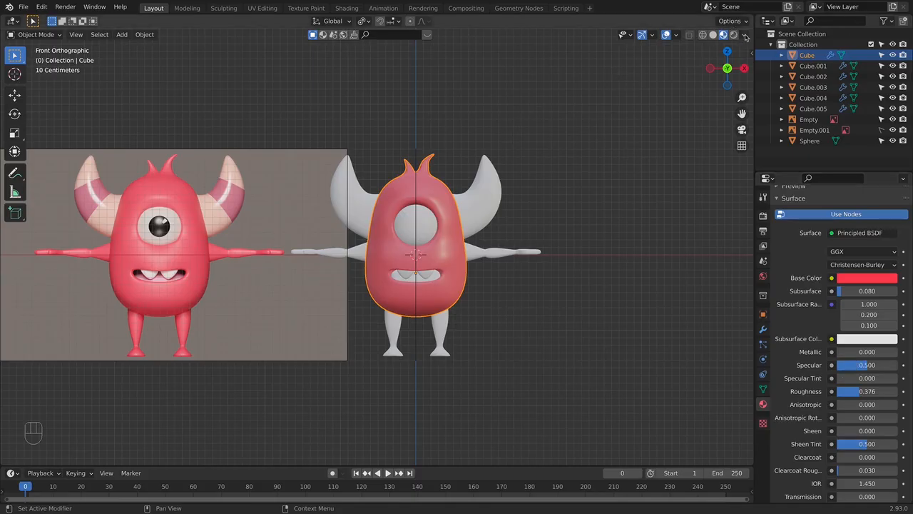
# - Try several preview lighting environments, ending on the dark studio one, to compare how the body material looks
pyautogui.click(745, 35)
pyautogui.click(729, 134)
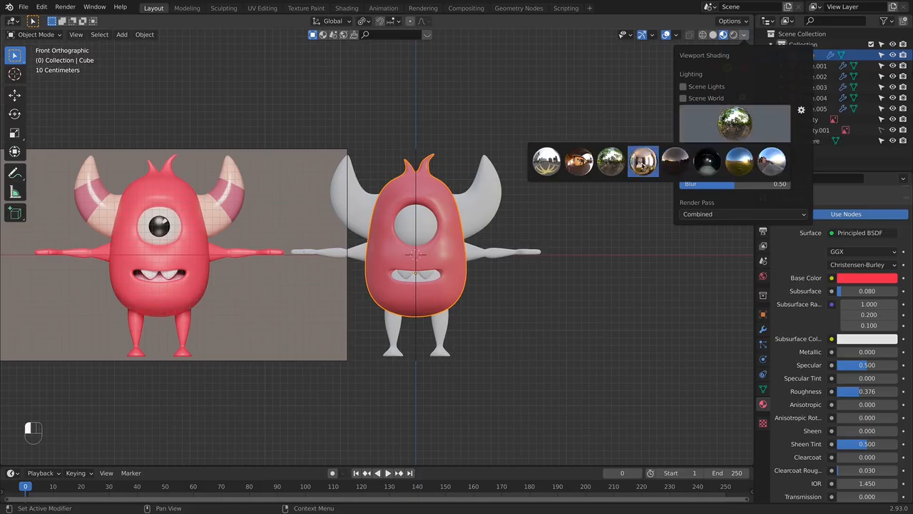
pyautogui.click(579, 162)
pyautogui.click(733, 125)
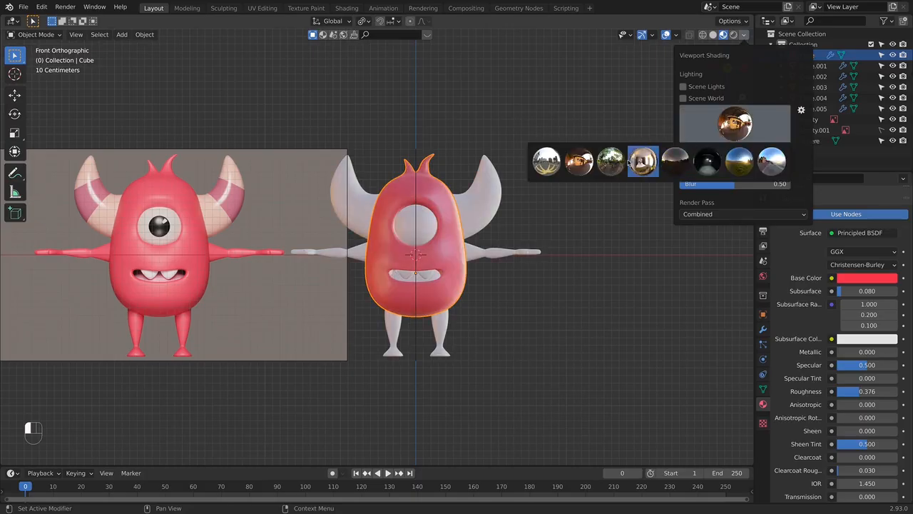
pyautogui.click(614, 161)
pyautogui.click(735, 125)
pyautogui.click(611, 164)
pyautogui.click(735, 125)
pyautogui.click(643, 162)
pyautogui.click(735, 125)
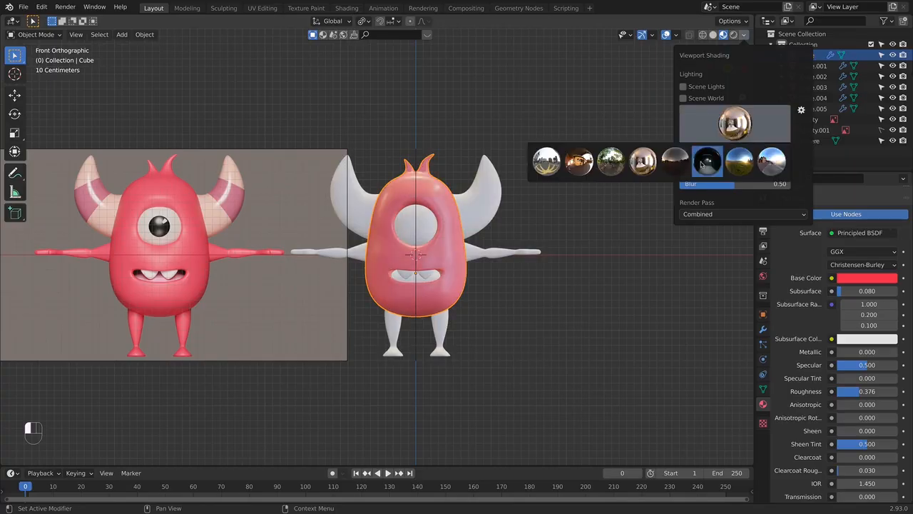
pyautogui.click(675, 161)
pyautogui.click(746, 127)
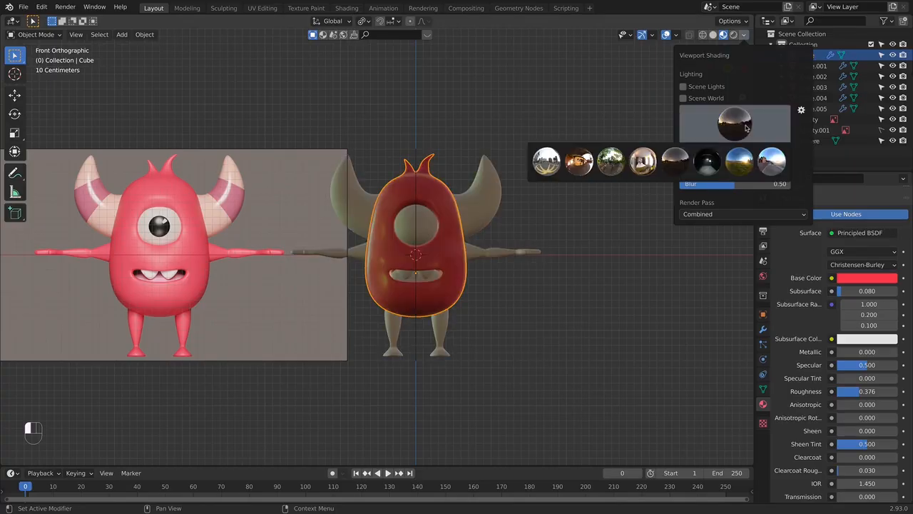
pyautogui.click(707, 161)
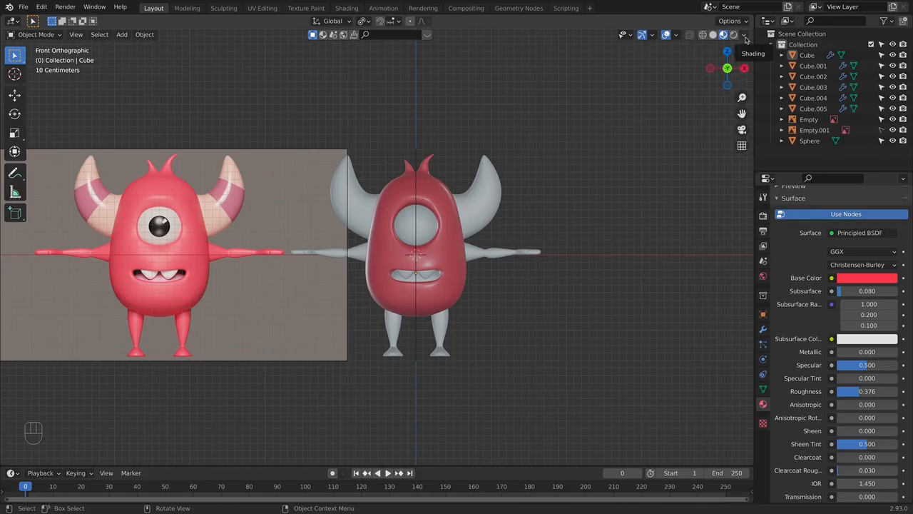
# - Assign the body's red material, Material.001, to the arms and to the legs
pyautogui.click(486, 253)
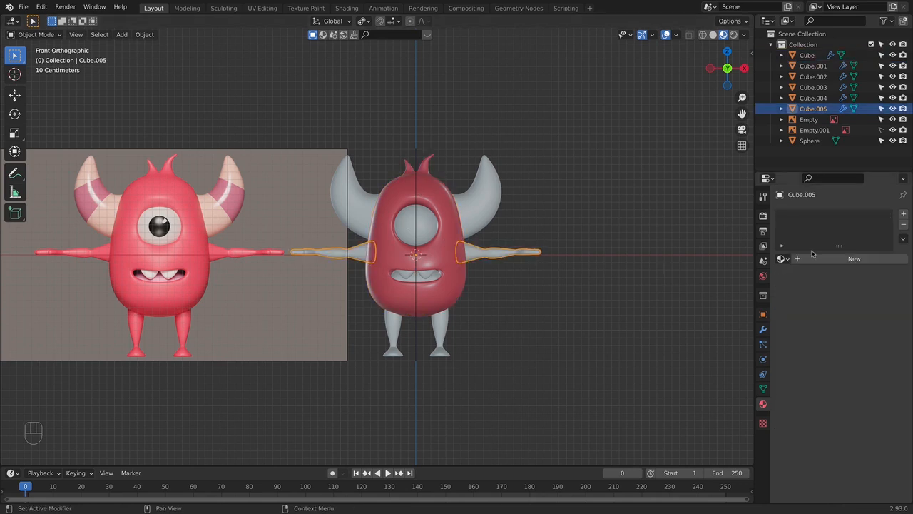
pyautogui.click(795, 259)
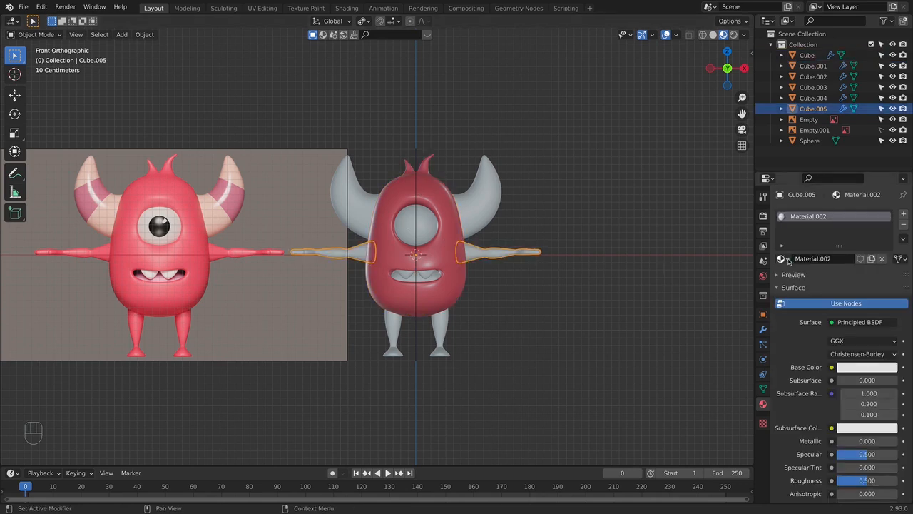
pyautogui.click(782, 258)
pyautogui.click(696, 283)
pyautogui.click(523, 268)
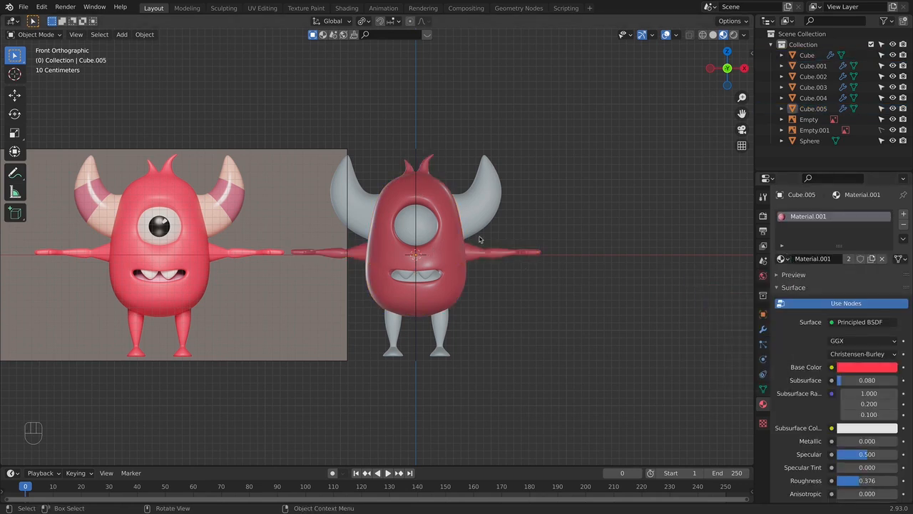
pyautogui.click(443, 331)
pyautogui.click(783, 258)
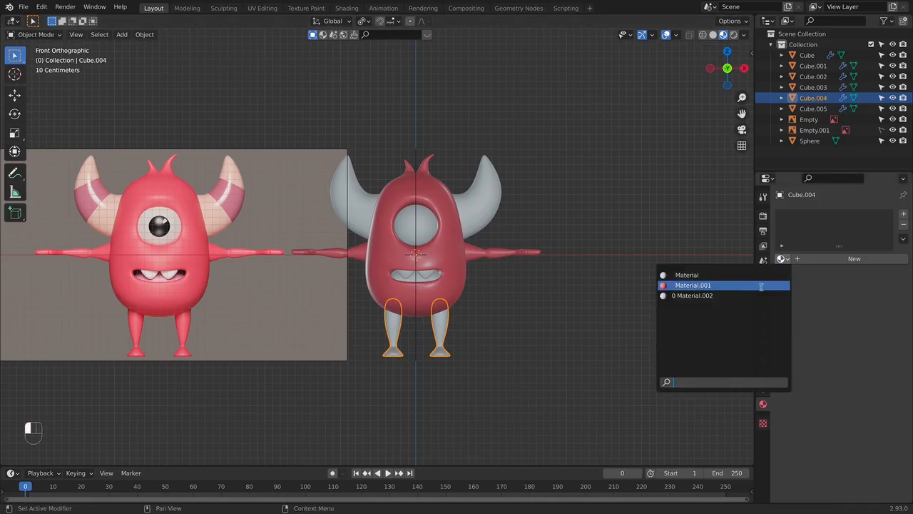
pyautogui.click(756, 285)
# - Change the preview lighting to the outdoor environment with the road and blue sky
pyautogui.click(489, 251)
pyautogui.scroll(-2, 842, 391)
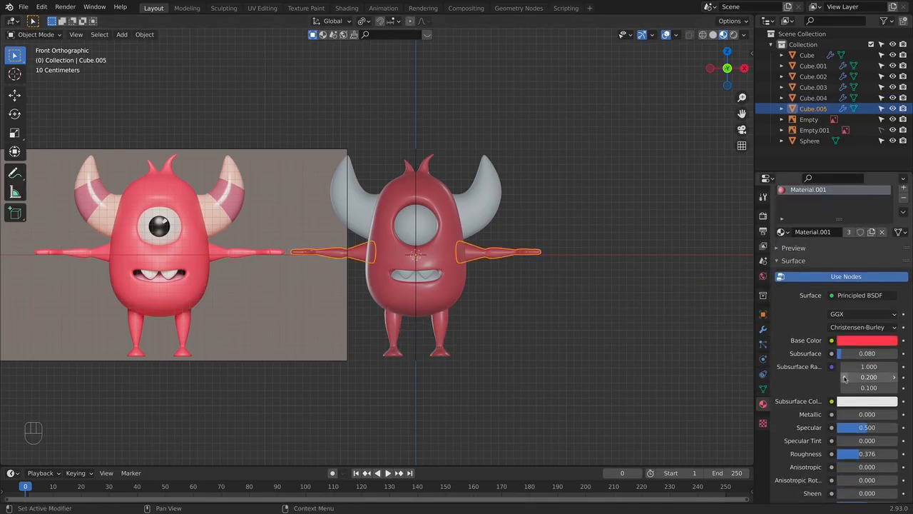
pyautogui.click(744, 35)
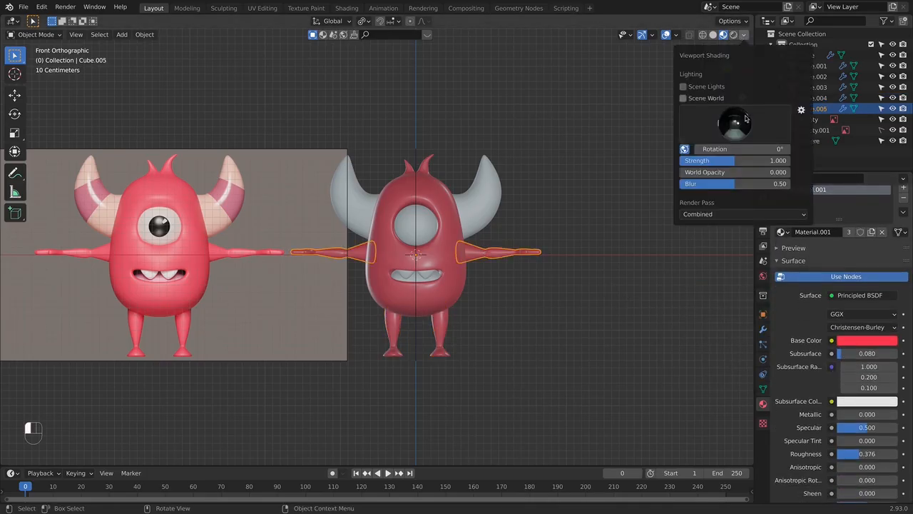
pyautogui.click(735, 122)
pyautogui.click(769, 153)
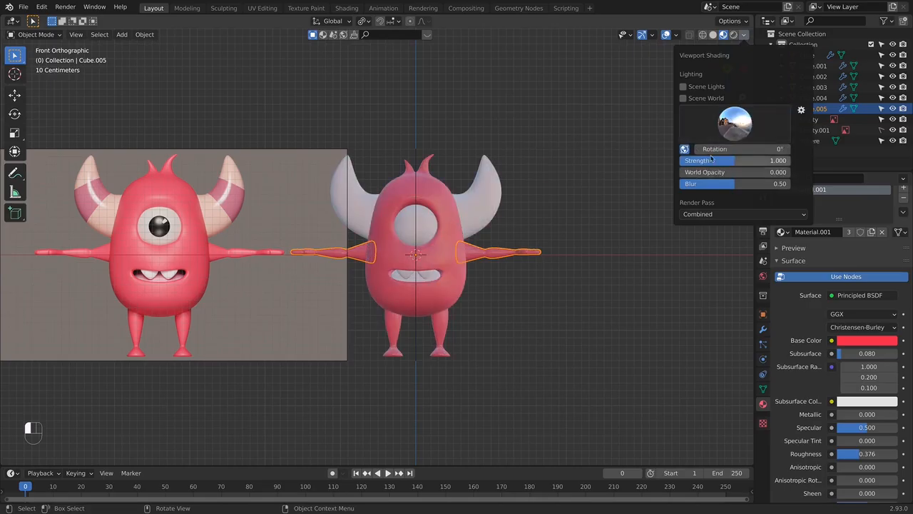
pyautogui.click(649, 102)
pyautogui.click(744, 34)
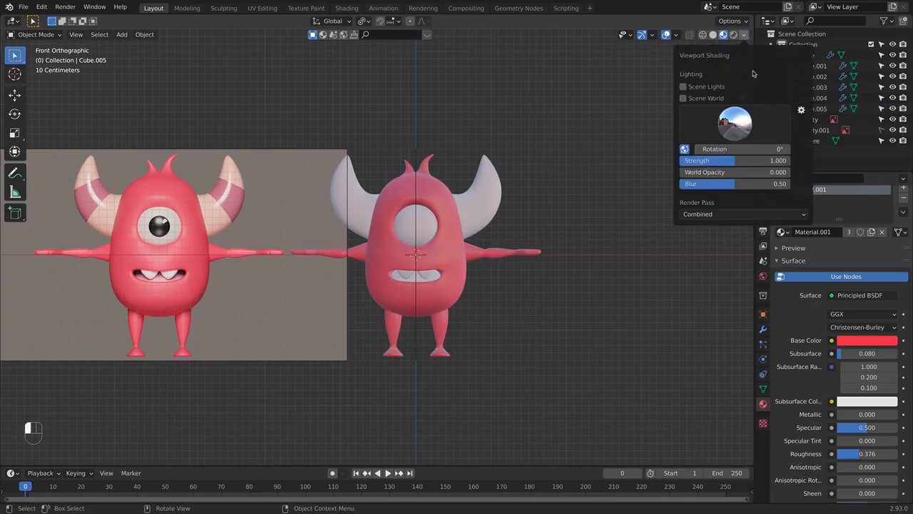
# - Raise the red material's roughness to 0.405 and compare the coloured model with the reference from the front
pyautogui.scroll(1, 481, 241)
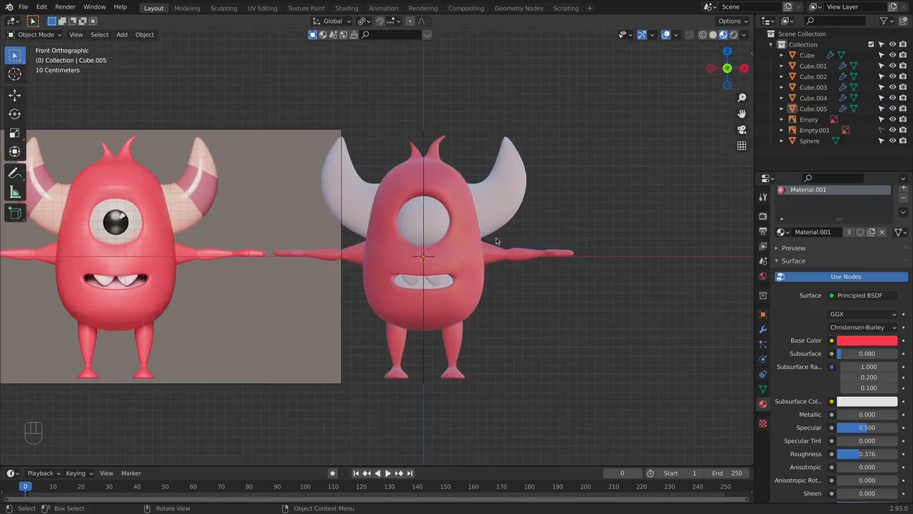
pyautogui.scroll(-2, 498, 241)
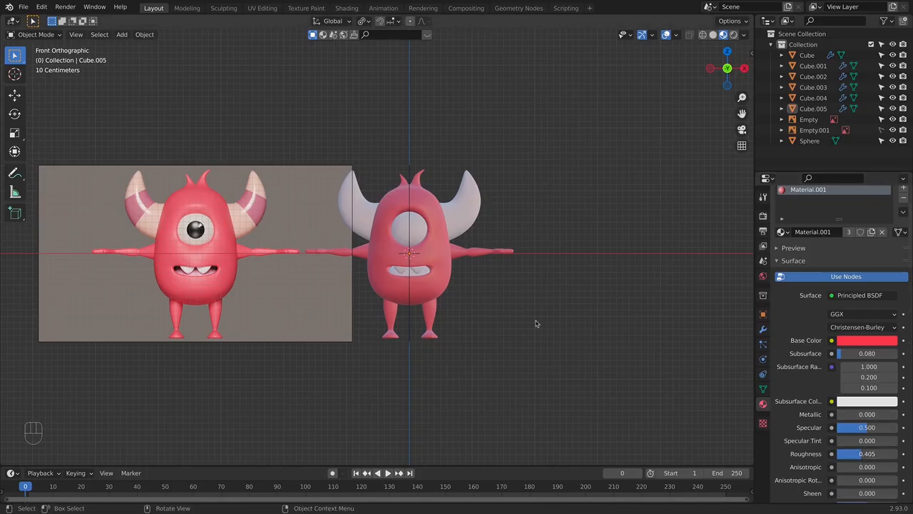
pyautogui.scroll(3, 529, 312)
pyautogui.scroll(-3, 567, 278)
pyautogui.moveTo(564, 287); pyautogui.dragTo(509, 320, button='middle')
pyautogui.press('KP_1')
# - Give the gum object inside the mouth a new material with a light pink base colour
pyautogui.keyDown('shift'); pyautogui.moveTo(444, 300); pyautogui.dragTo(470, 278, button='middle'); pyautogui.keyUp('shift')
pyautogui.click(474, 273)
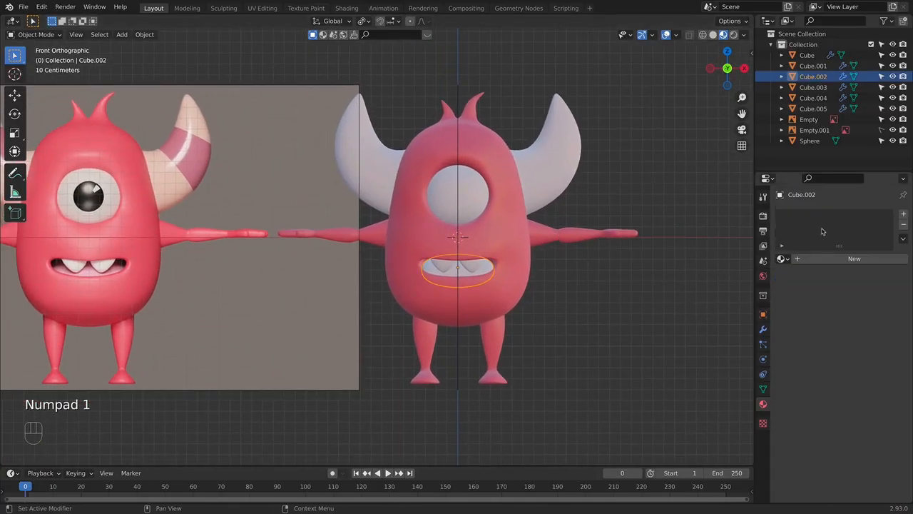
pyautogui.click(821, 259)
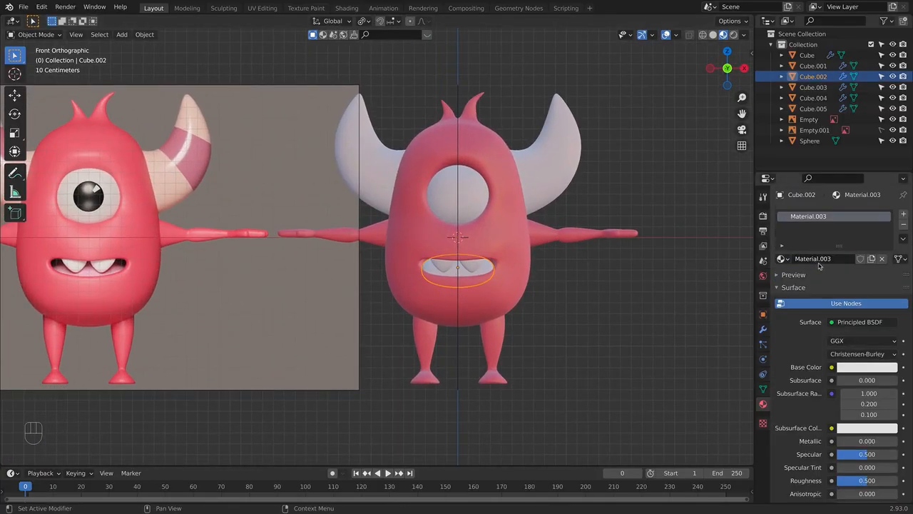
pyautogui.click(863, 368)
pyautogui.moveTo(858, 257); pyautogui.dragTo(843, 261)
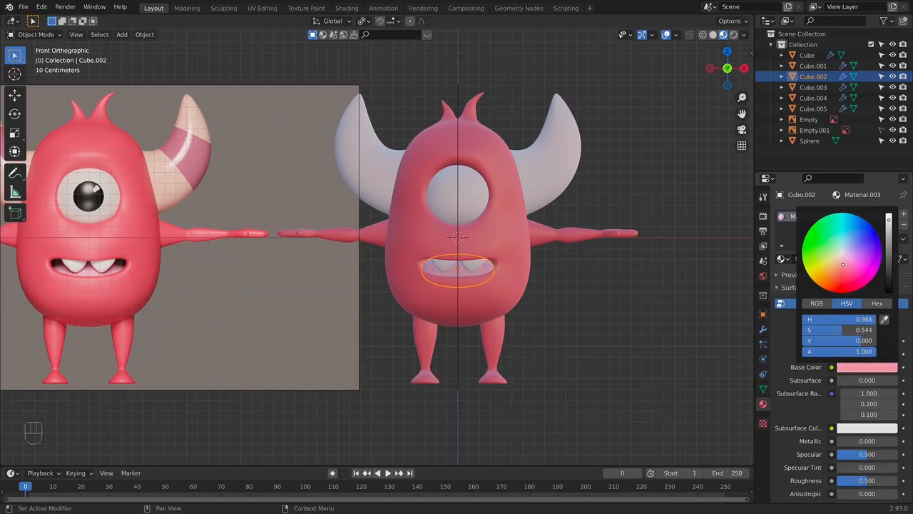
pyautogui.moveTo(843, 266); pyautogui.dragTo(843, 267)
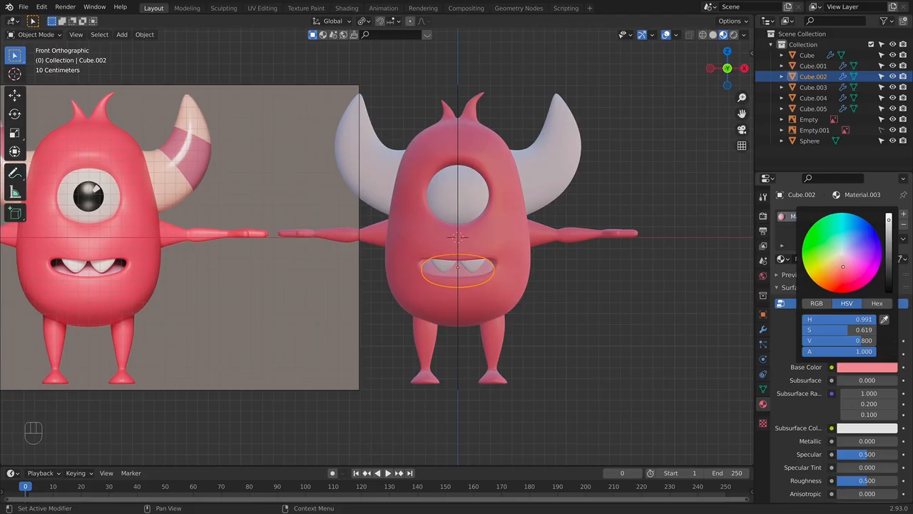
# - In face selection mode, select the body's faces at the back of the mouth cavity and grow the selection to the adjoining faces
pyautogui.click(507, 301)
pyautogui.moveTo(506, 301); pyautogui.dragTo(455, 307, button='middle')
pyautogui.scroll(3, 455, 307)
pyautogui.press('Tab')
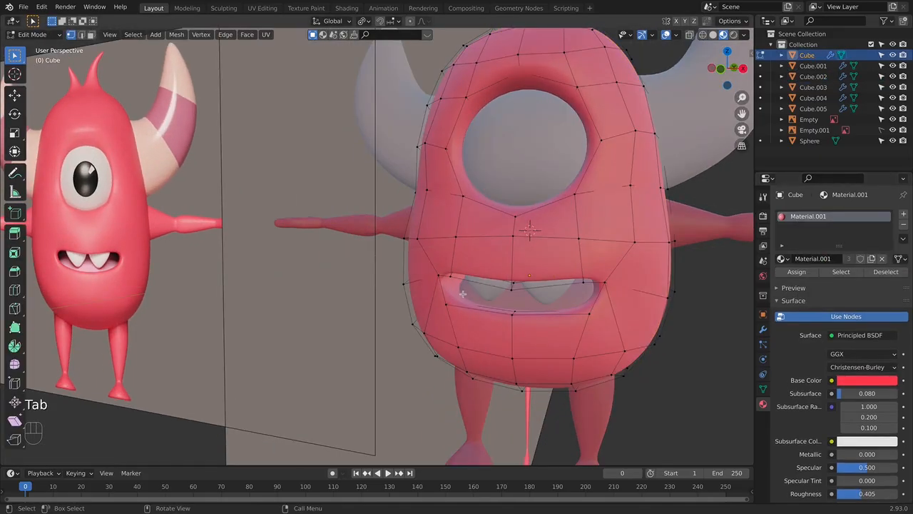
pyautogui.hotkey('alt', 'z')
pyautogui.press('KP_1')
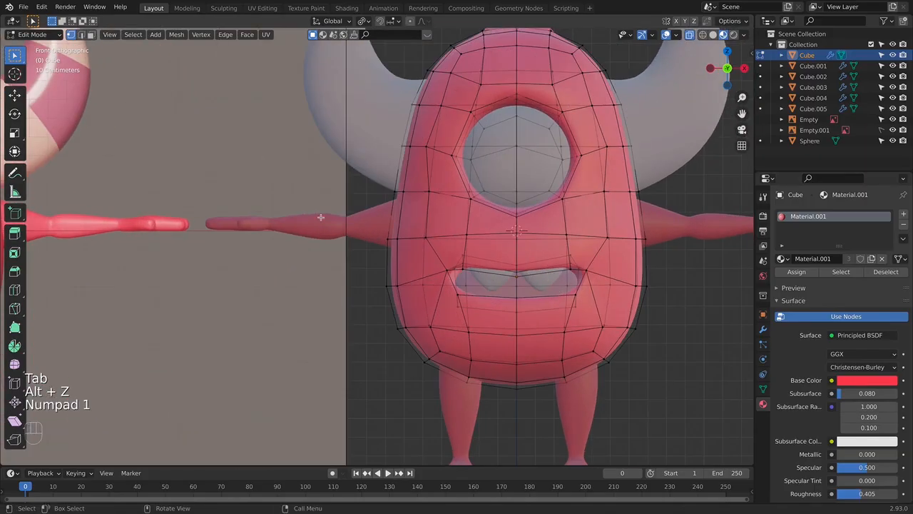
pyautogui.click(91, 34)
pyautogui.hotkey('alt', 'z')
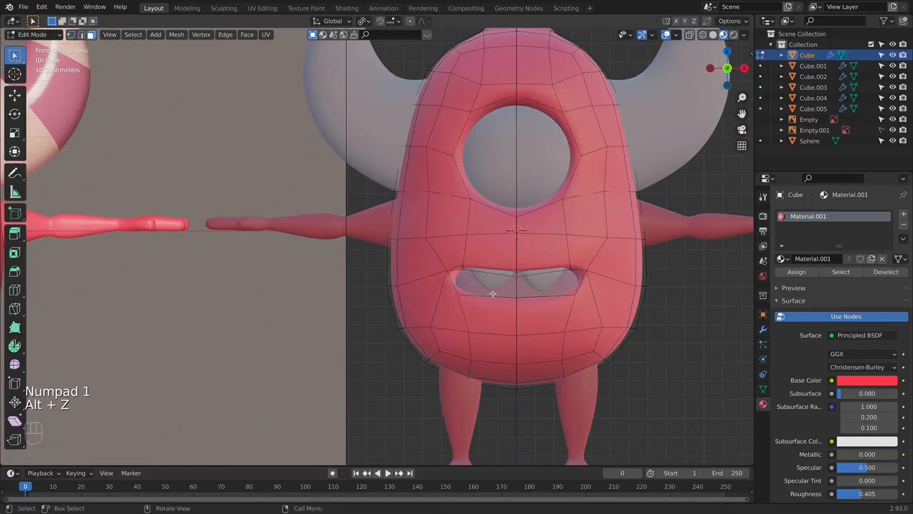
pyautogui.hotkey('alt', 'z')
pyautogui.moveTo(522, 283); pyautogui.dragTo(454, 291, button='middle')
pyautogui.keyDown('shift'); pyautogui.click(559, 288); pyautogui.keyUp('shift')
pyautogui.press('super+KP_Add')
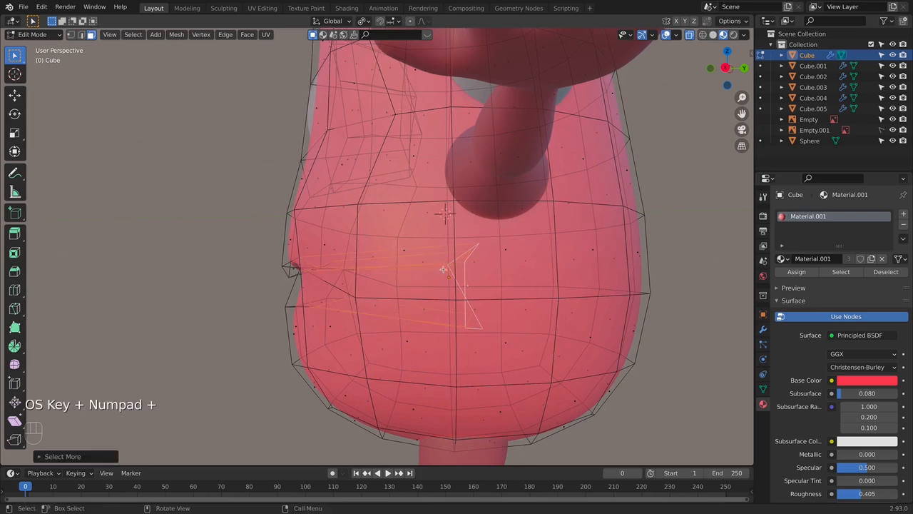
pyautogui.press('KP_1')
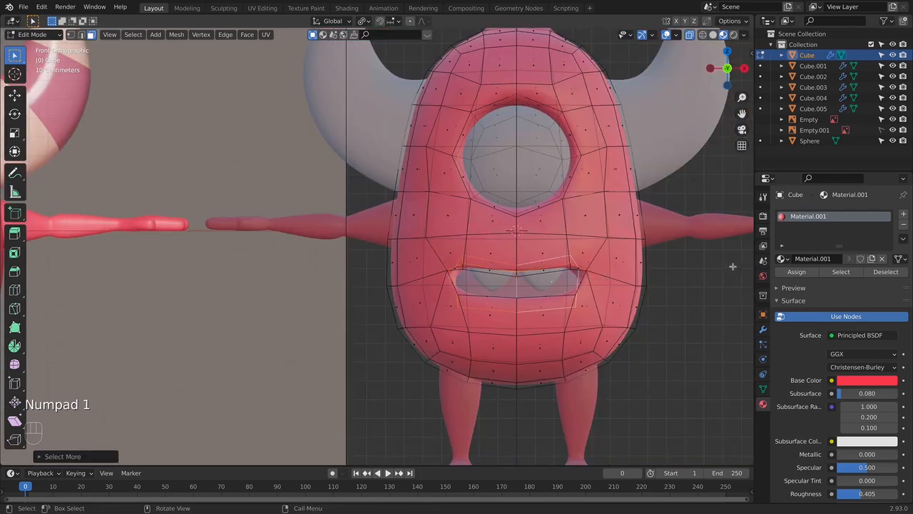
# - Add a second material slot to the body and fill it with an independent copy of Material.001
pyautogui.click(905, 216)
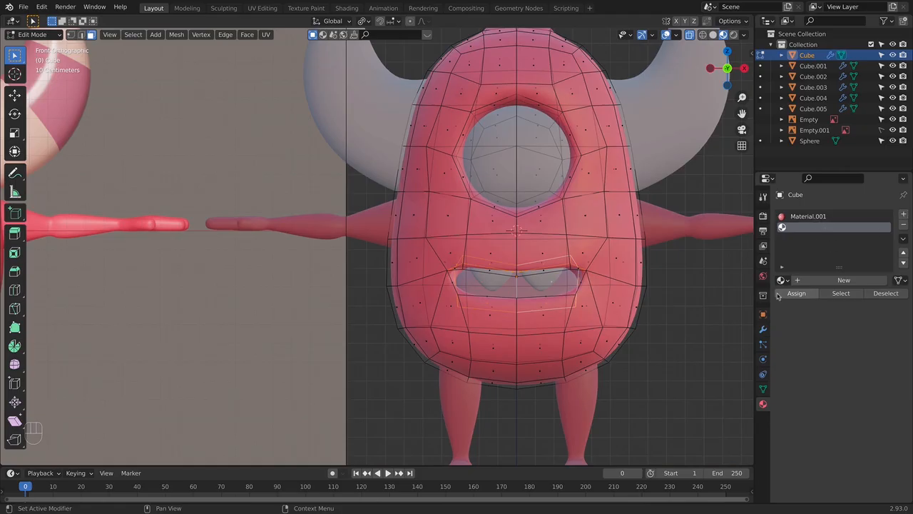
pyautogui.click(782, 281)
pyautogui.click(714, 306)
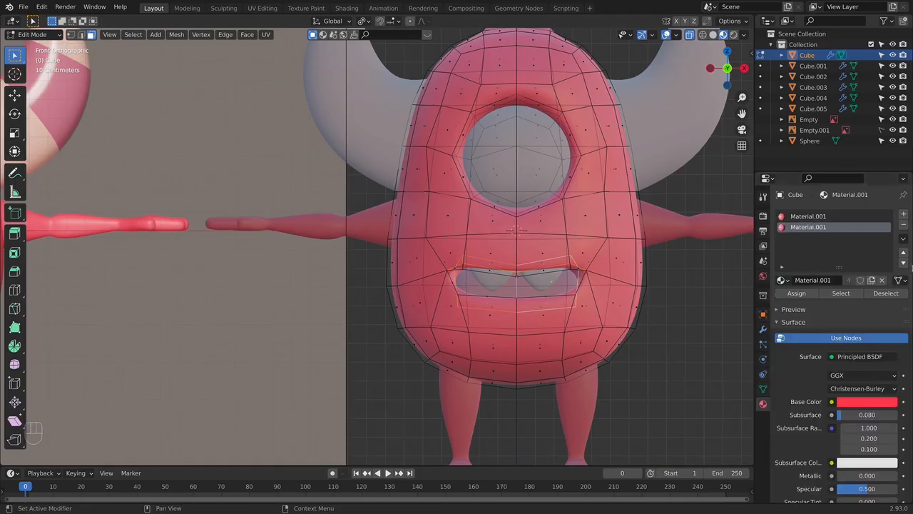
pyautogui.click(872, 281)
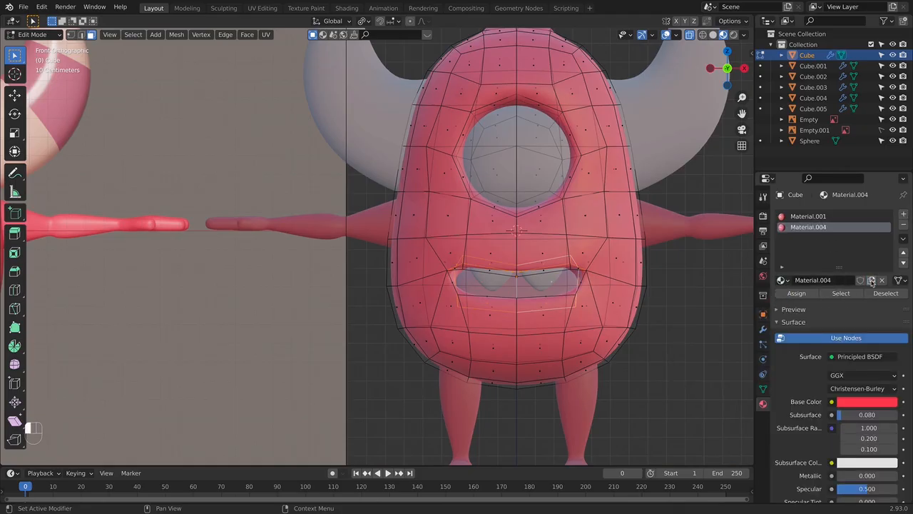
# - Darken the copied material's base colour to a deep maroon and return to Object Mode
pyautogui.click(855, 403)
pyautogui.moveTo(889, 257); pyautogui.dragTo(886, 283)
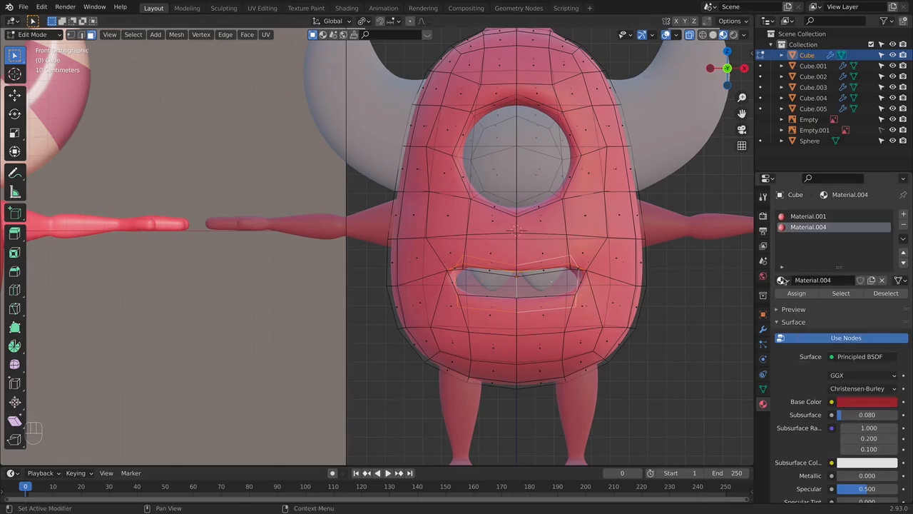
pyautogui.press('Tab')
pyautogui.scroll(-4, 685, 321)
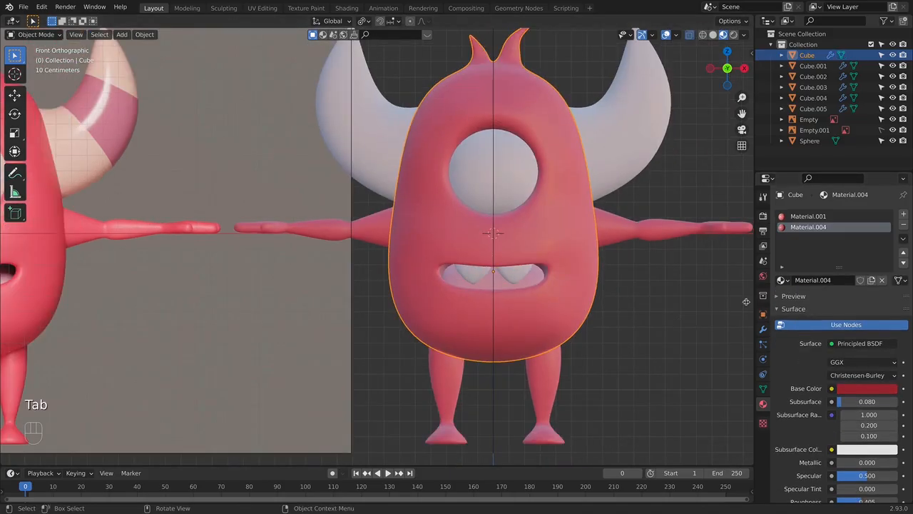
pyautogui.scroll(2, 638, 261)
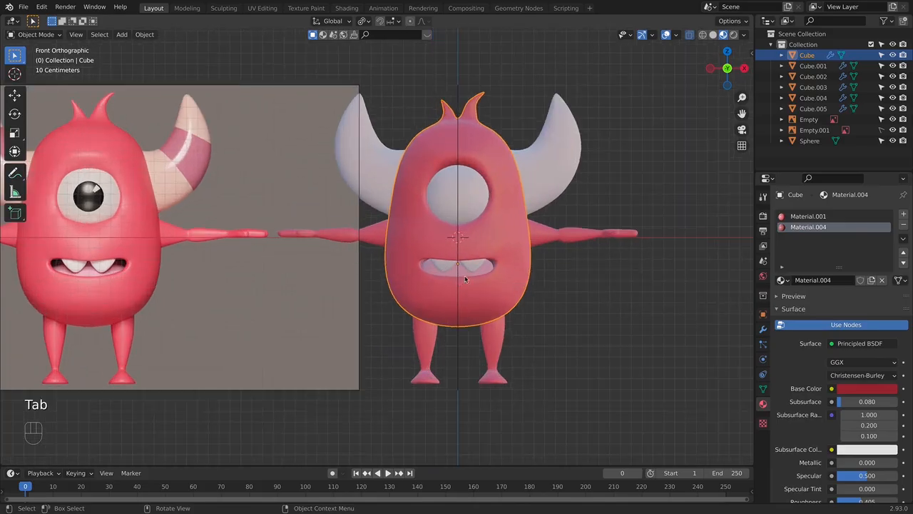
pyautogui.click(867, 388)
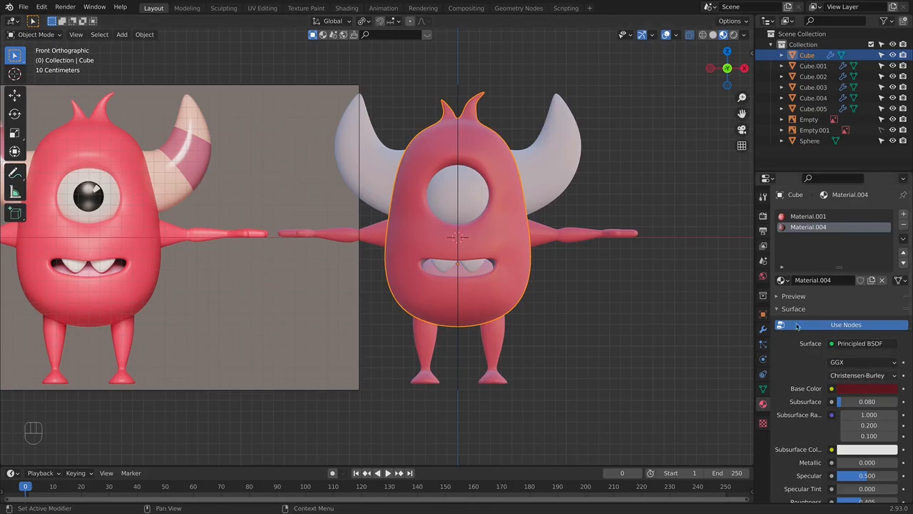
# - Give the teeth the existing material named Material and brighten its base colour to pure white
pyautogui.click(474, 266)
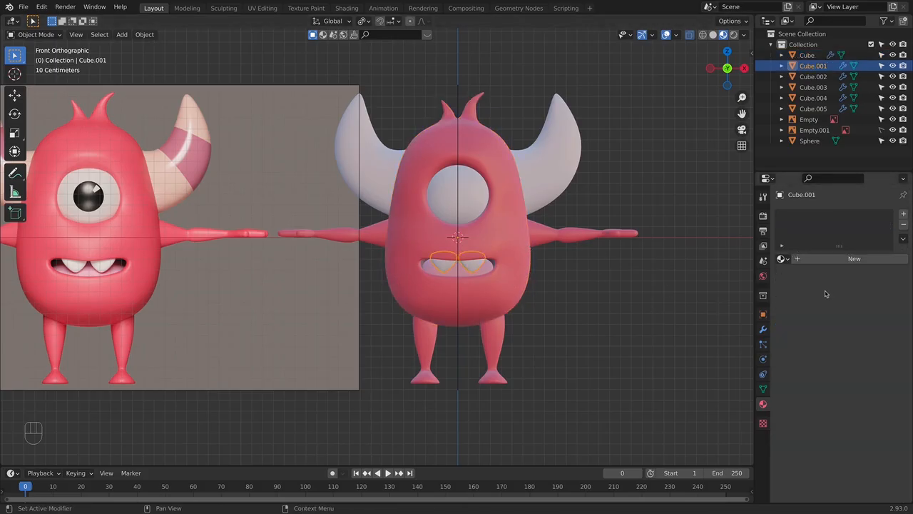
pyautogui.click(783, 258)
pyautogui.click(742, 275)
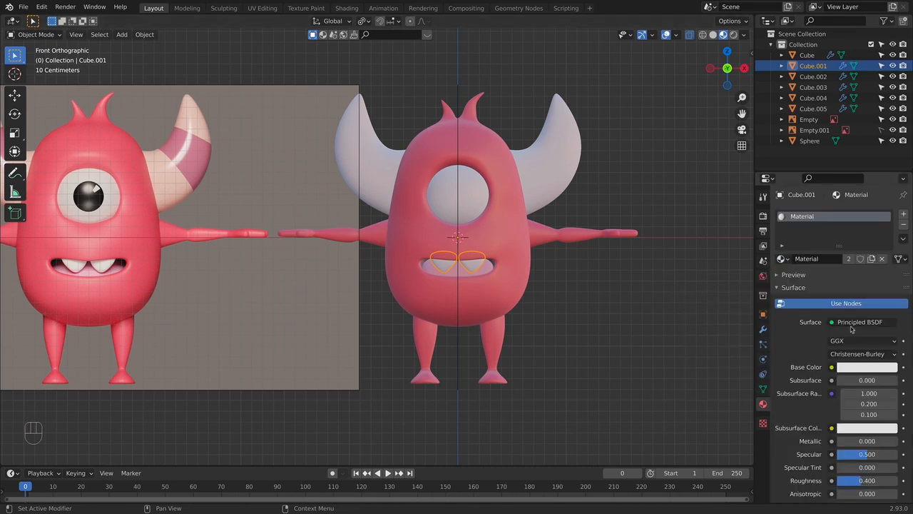
pyautogui.click(867, 367)
pyautogui.moveTo(890, 224); pyautogui.dragTo(889, 207)
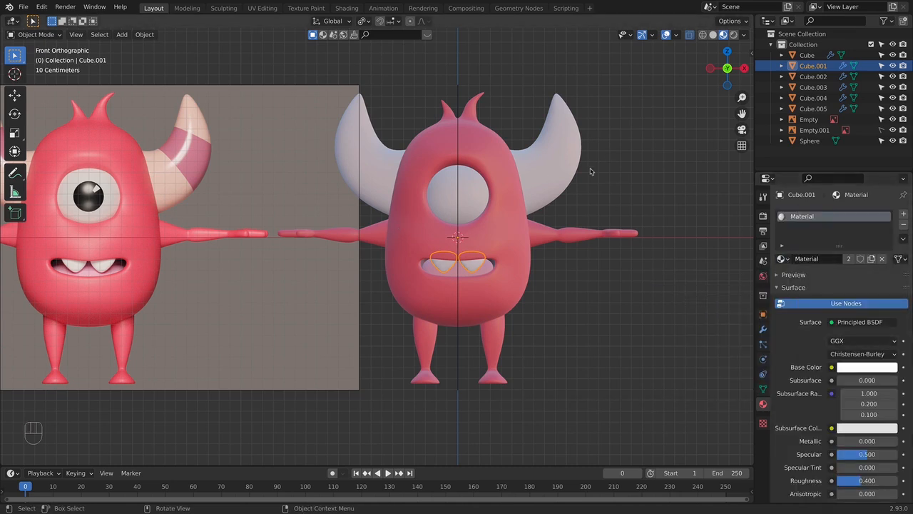
# - Give the eyeball sphere the existing Material.002 and set its base colour to white
pyautogui.click(503, 193)
pyautogui.click(465, 195)
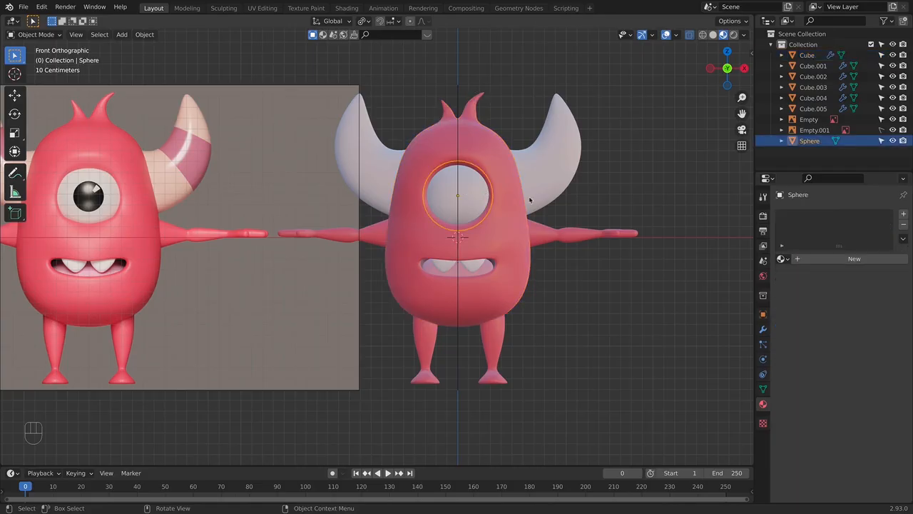
pyautogui.click(783, 259)
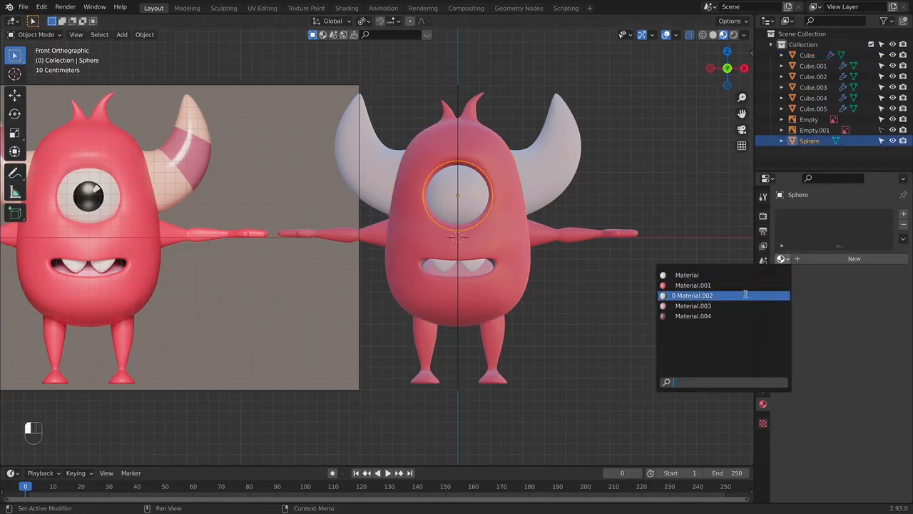
pyautogui.click(747, 296)
pyautogui.click(849, 373)
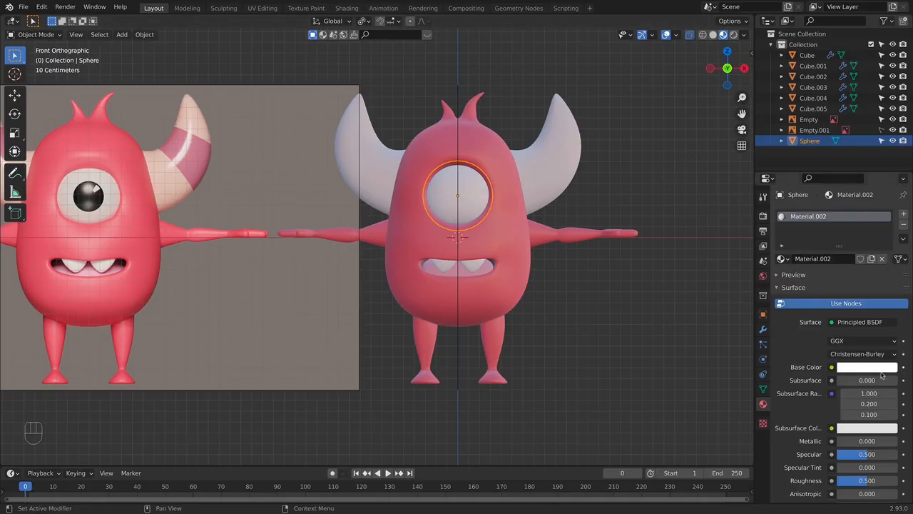
# - Set the eye material's roughness to 0.113, transmission to 0.153 and specular to 0.566
pyautogui.scroll(-3, 833, 368)
pyautogui.scroll(-5, 834, 360)
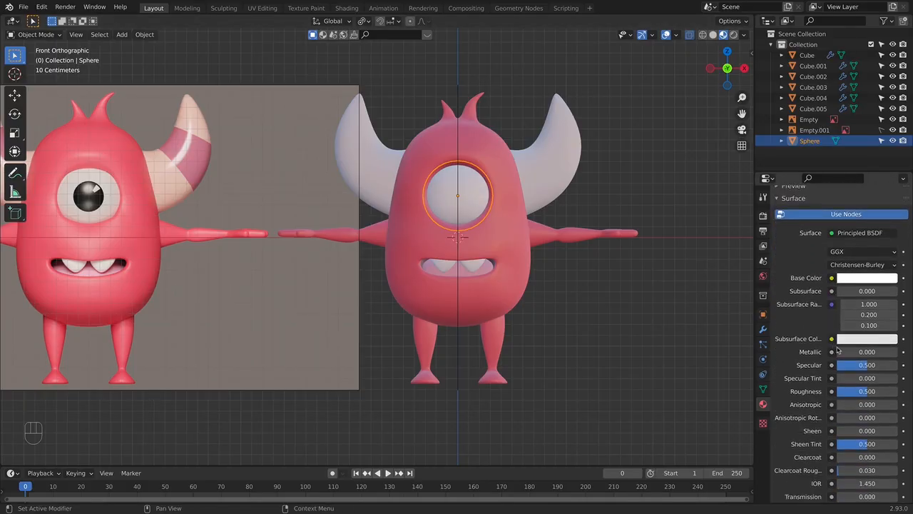
pyautogui.moveTo(867, 355); pyautogui.dragTo(842, 355)
pyautogui.moveTo(853, 464); pyautogui.dragTo(862, 464)
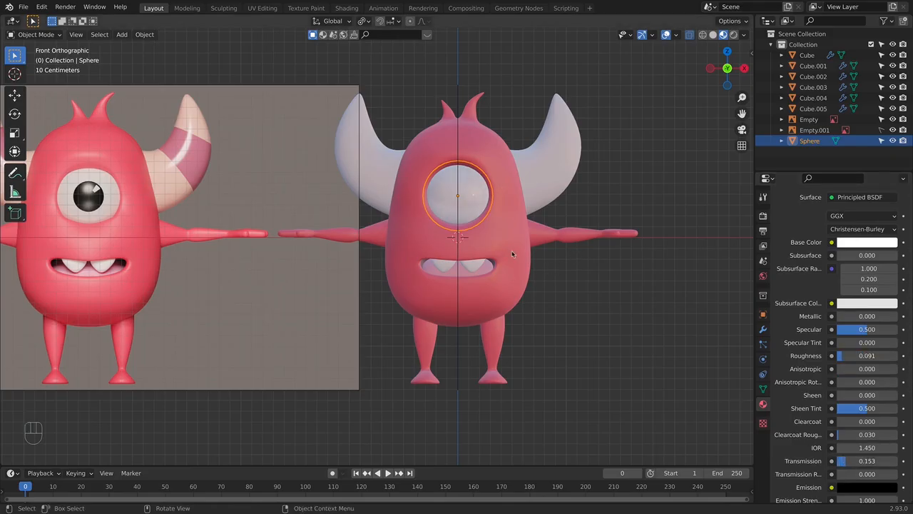
pyautogui.moveTo(846, 463); pyautogui.dragTo(845, 463)
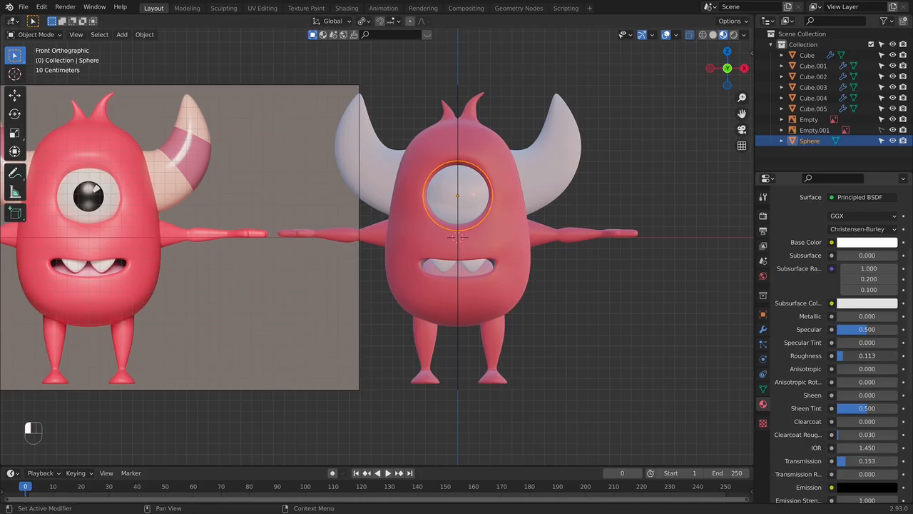
pyautogui.moveTo(858, 327); pyautogui.dragTo(866, 332)
# - Set the eye material's transmission to 0.131 and roughness to 0.332, checking the eye's look from the side and front
pyautogui.click(515, 289)
pyautogui.moveTo(591, 293); pyautogui.dragTo(468, 247, button='middle')
pyautogui.scroll(2, 455, 218)
pyautogui.click(447, 173)
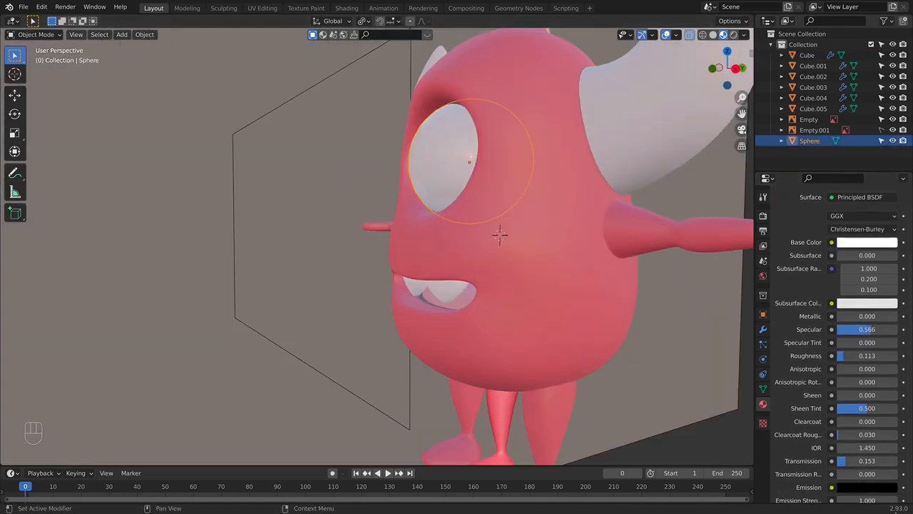
pyautogui.moveTo(428, 139); pyautogui.dragTo(585, 178, button='middle')
pyautogui.press('KP_1')
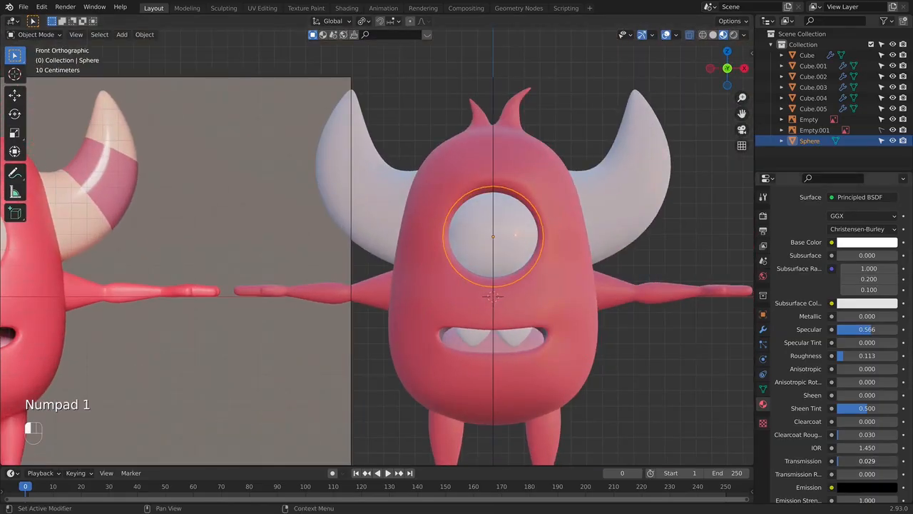
pyautogui.moveTo(842, 461); pyautogui.dragTo(866, 461)
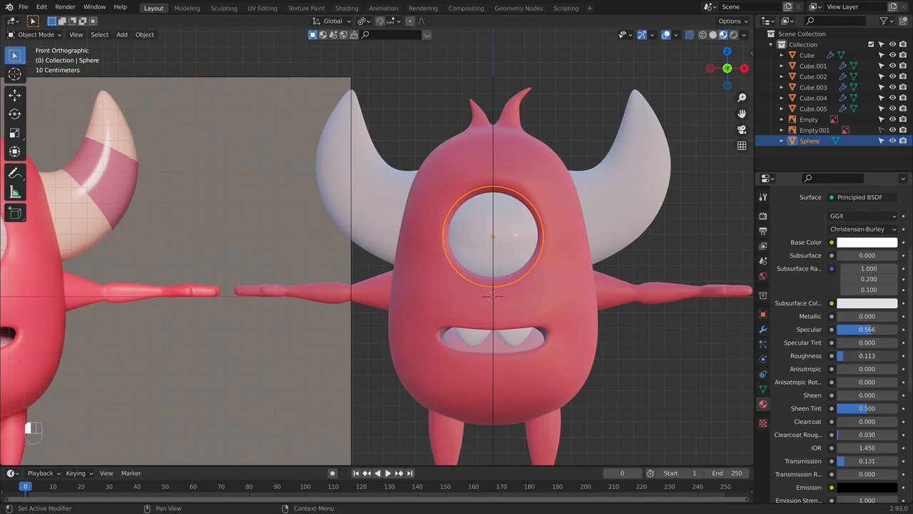
pyautogui.moveTo(847, 355); pyautogui.dragTo(857, 356)
pyautogui.click(651, 239)
pyautogui.moveTo(650, 239); pyautogui.dragTo(582, 230, button='middle')
pyautogui.press('KP_1')
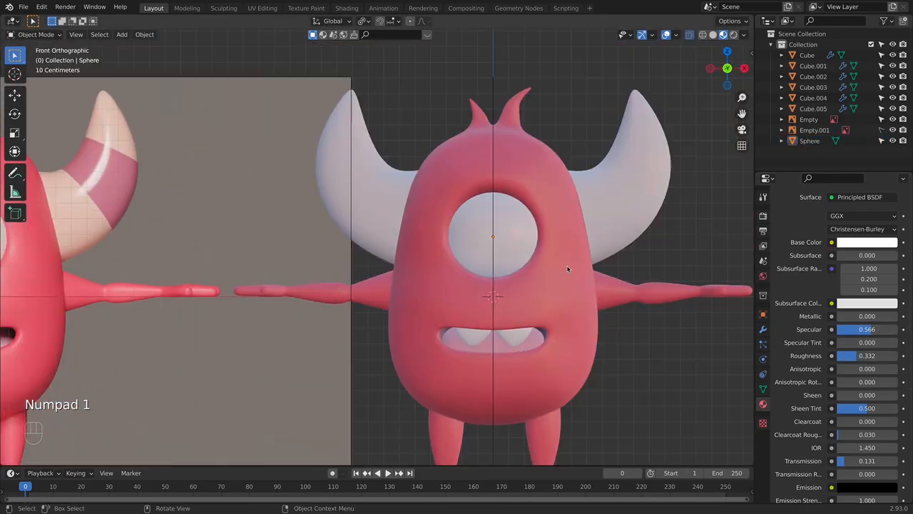
# - In the eyeball's mesh, select the front centre vertex and grow the selection ring by ring to cover the pupil area
pyautogui.click(538, 245)
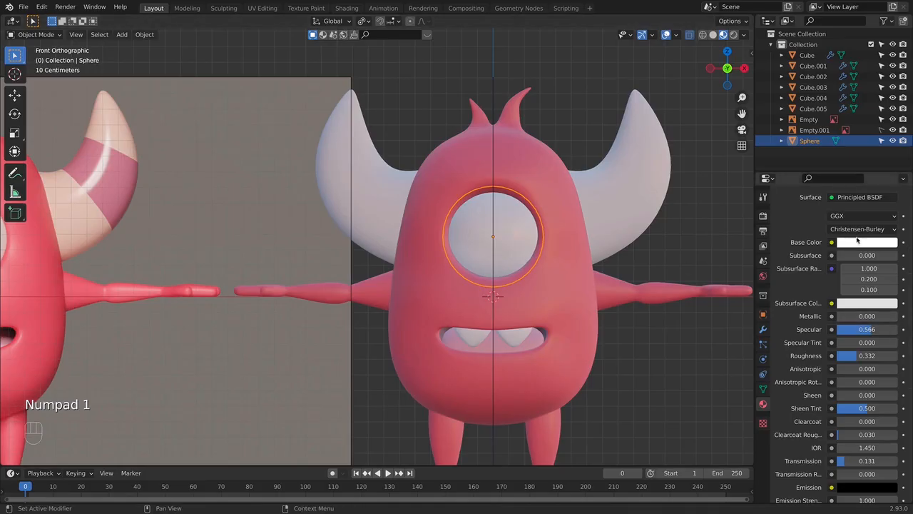
pyautogui.scroll(3, 562, 244)
pyautogui.press('Tab')
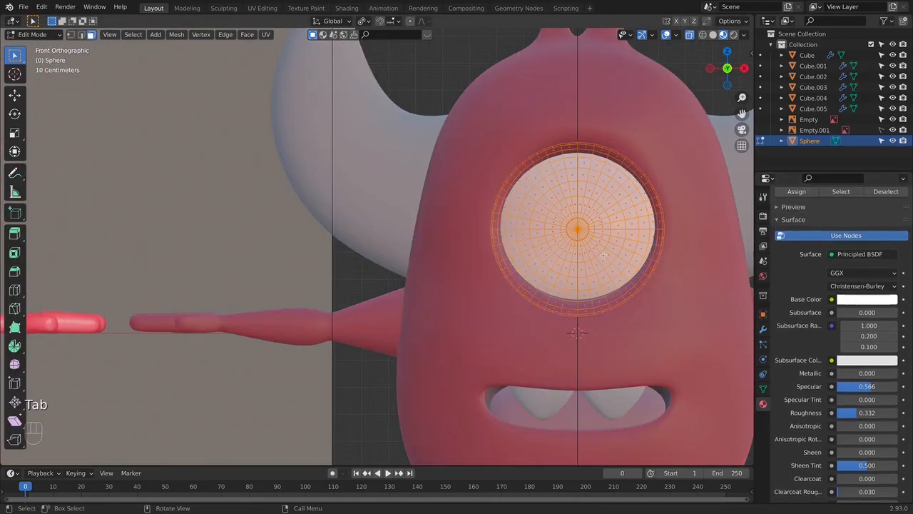
pyautogui.scroll(-3, 560, 249)
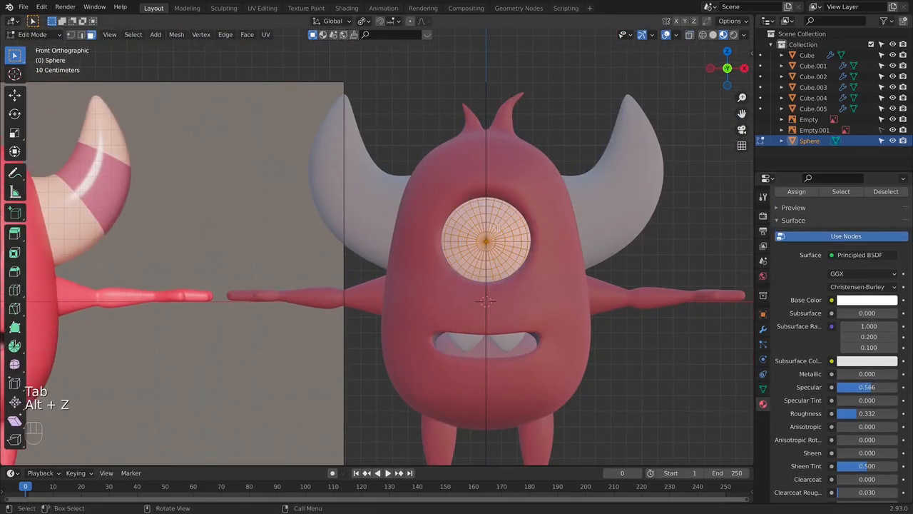
pyautogui.click(71, 35)
pyautogui.click(486, 241)
pyautogui.scroll(-2, 486, 241)
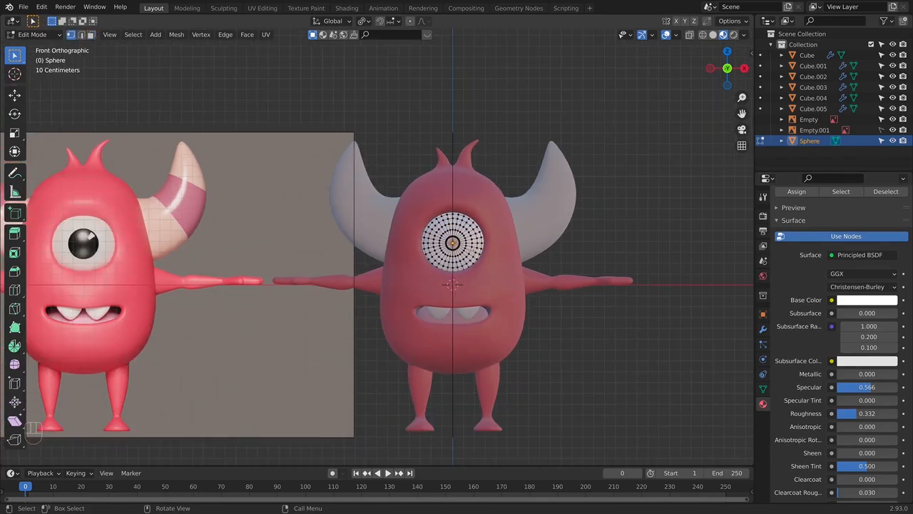
pyautogui.press('super+KP_Add')
pyautogui.press('super+KP_Add')
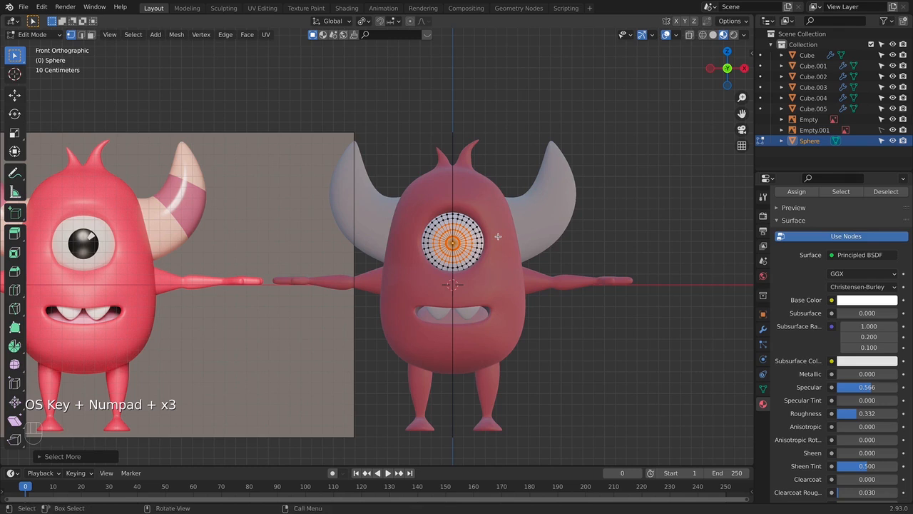
# - Try to add a second material slot to the eyeball with a new material that has a black base colour
pyautogui.scroll(2, 376, 247)
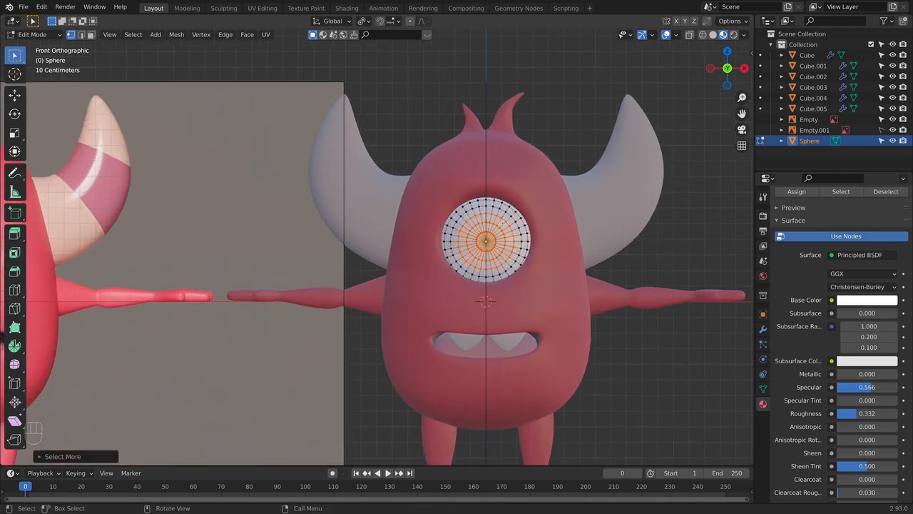
pyautogui.scroll(3, 838, 245)
pyautogui.scroll(2, 839, 245)
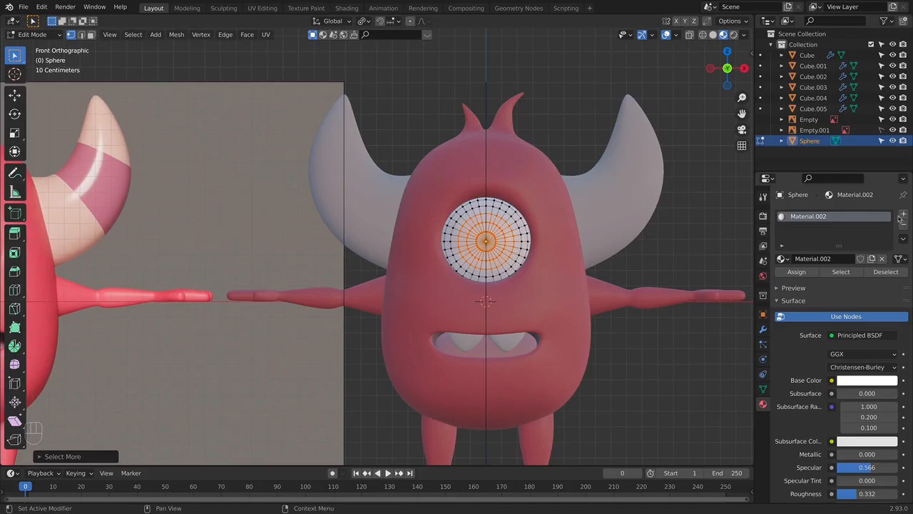
pyautogui.click(904, 214)
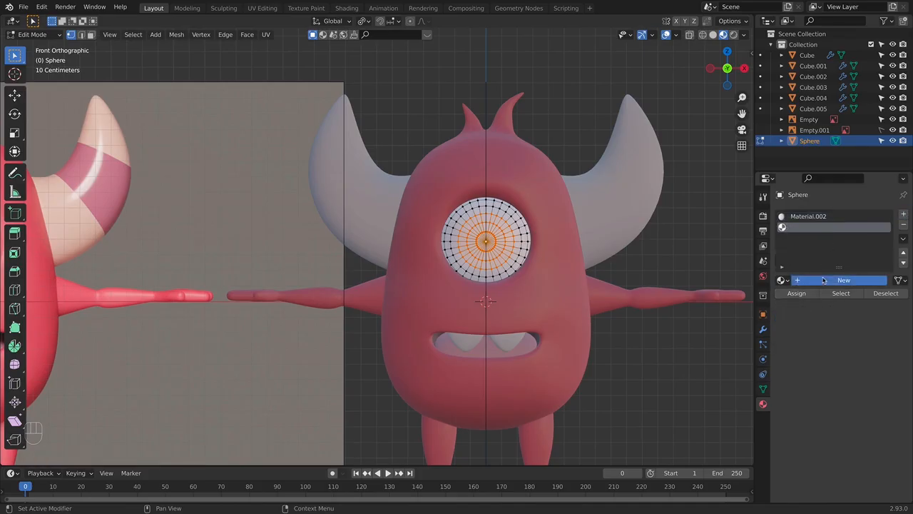
pyautogui.click(844, 279)
pyautogui.click(867, 402)
pyautogui.moveTo(892, 308); pyautogui.dragTo(890, 327)
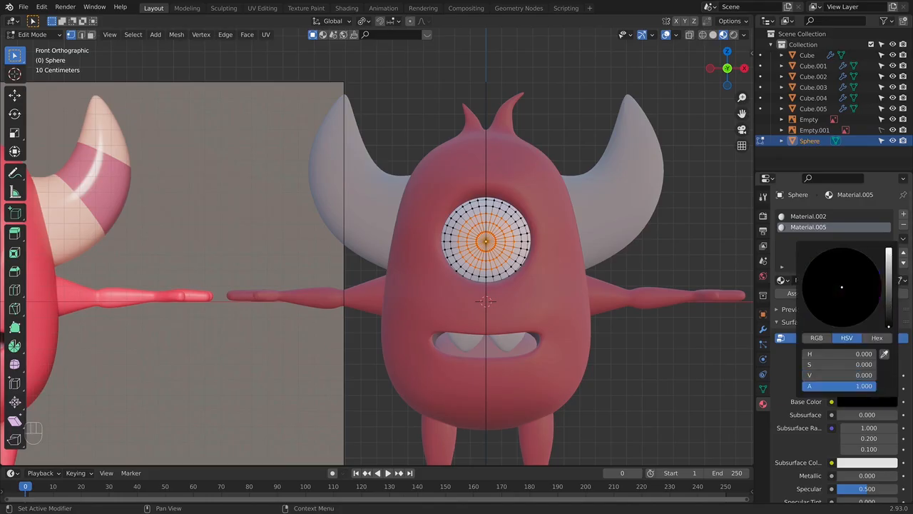
pyautogui.press('super+z')
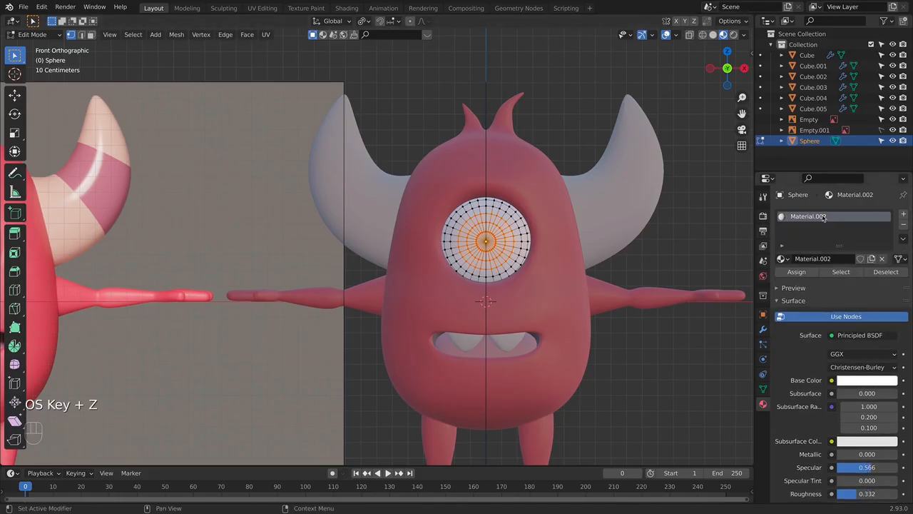
# - Add a second material slot to the eyeball with a copy of Material.002, make its base colour black and assign it to the selected pupil faces
pyautogui.click(902, 215)
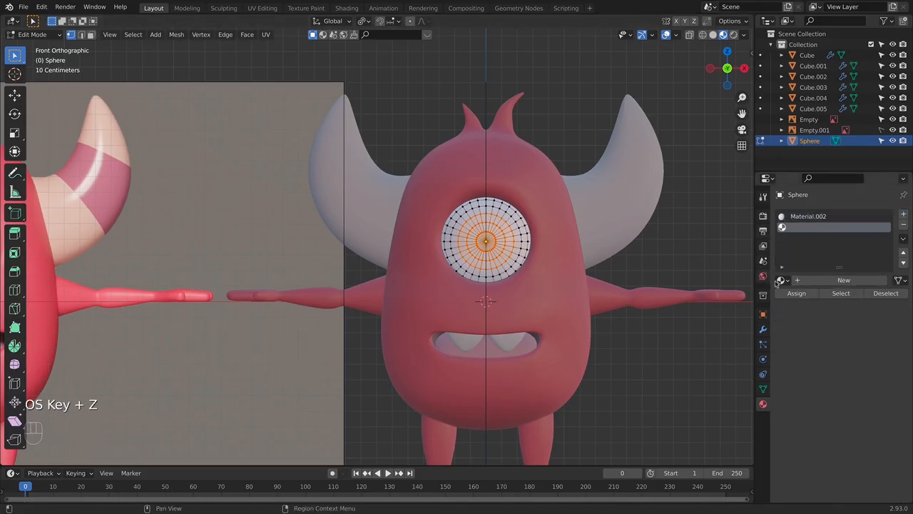
pyautogui.click(783, 280)
pyautogui.click(743, 316)
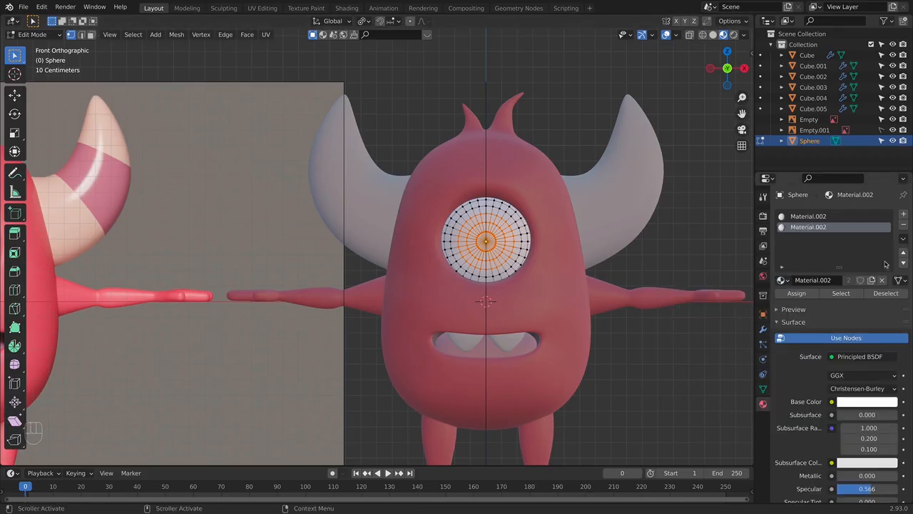
pyautogui.click(871, 280)
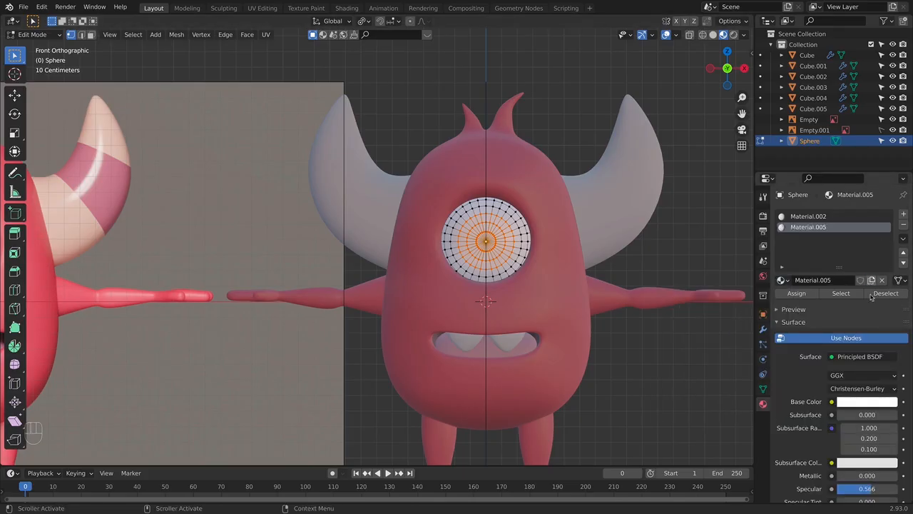
pyautogui.click(861, 404)
pyautogui.moveTo(894, 308); pyautogui.dragTo(890, 330)
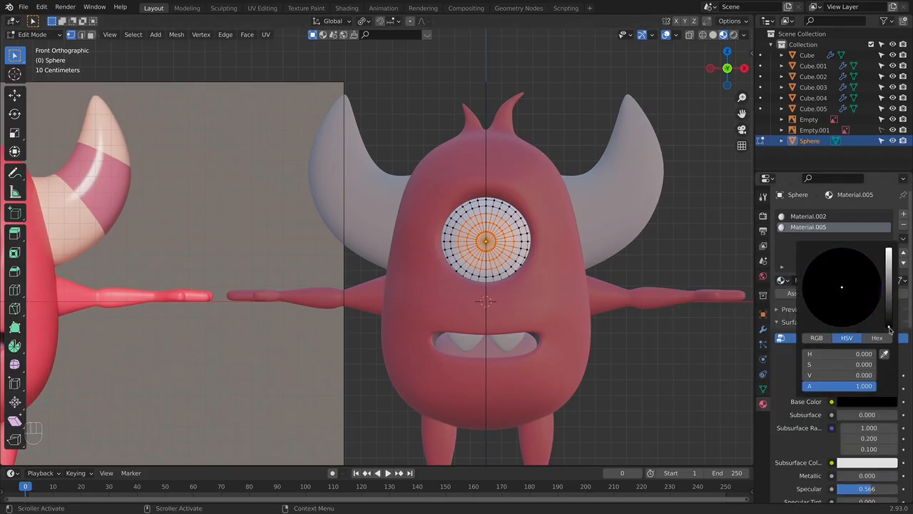
pyautogui.scroll(-3, 576, 234)
pyautogui.press('Tab')
pyautogui.scroll(2, 459, 249)
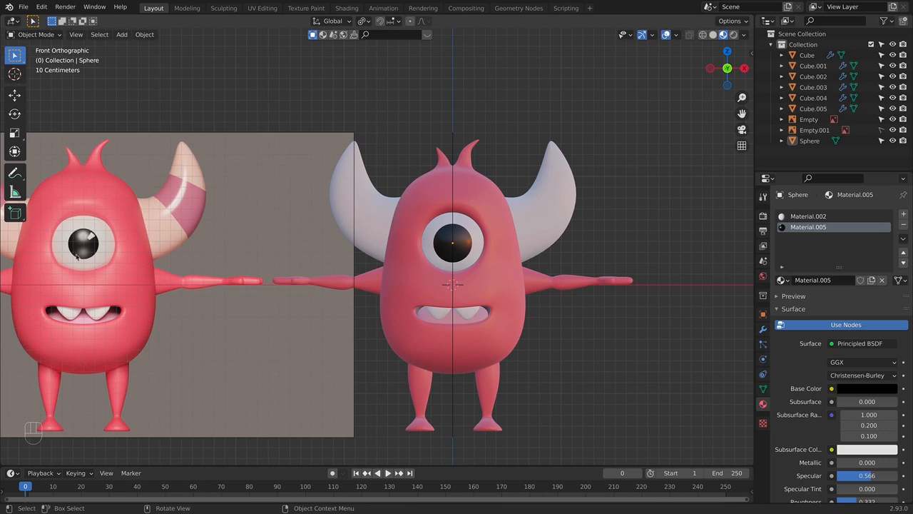
# - In the eyeball's mesh, select the pupil's outermost ring of faces and assign the white Material.002 to it, then check the smaller pupil
pyautogui.press('Tab')
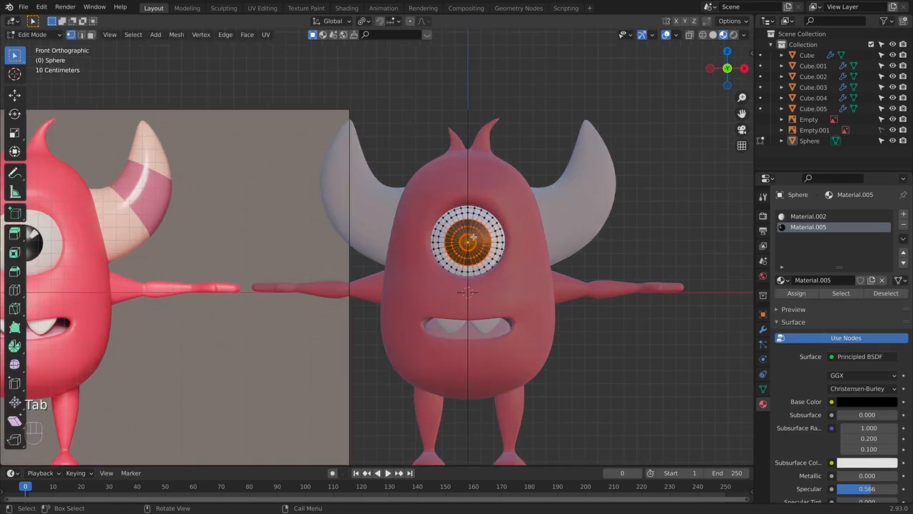
pyautogui.scroll(2, 499, 235)
pyautogui.keyDown('shift'); pyautogui.moveTo(499, 235); pyautogui.dragTo(436, 233, button='middle'); pyautogui.keyUp('shift')
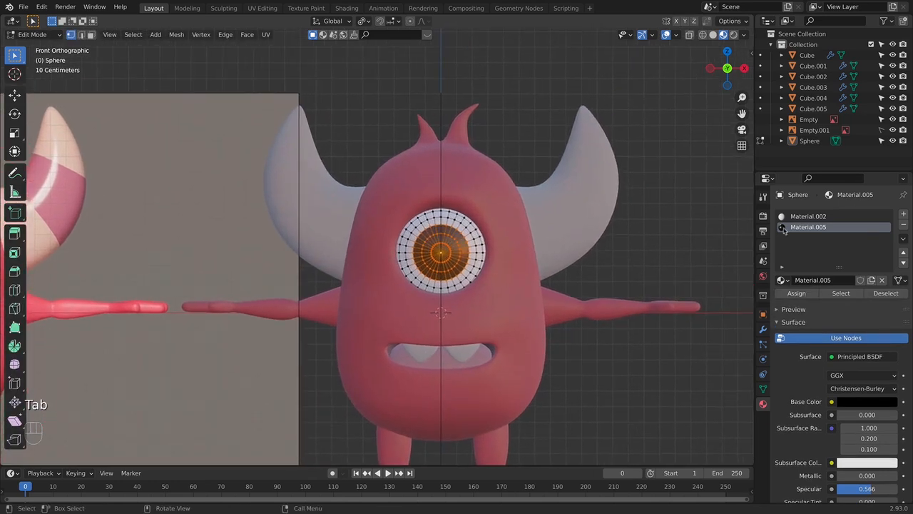
pyautogui.scroll(3, 506, 229)
pyautogui.keyDown('alt'); pyautogui.click(506, 228); pyautogui.keyUp('alt')
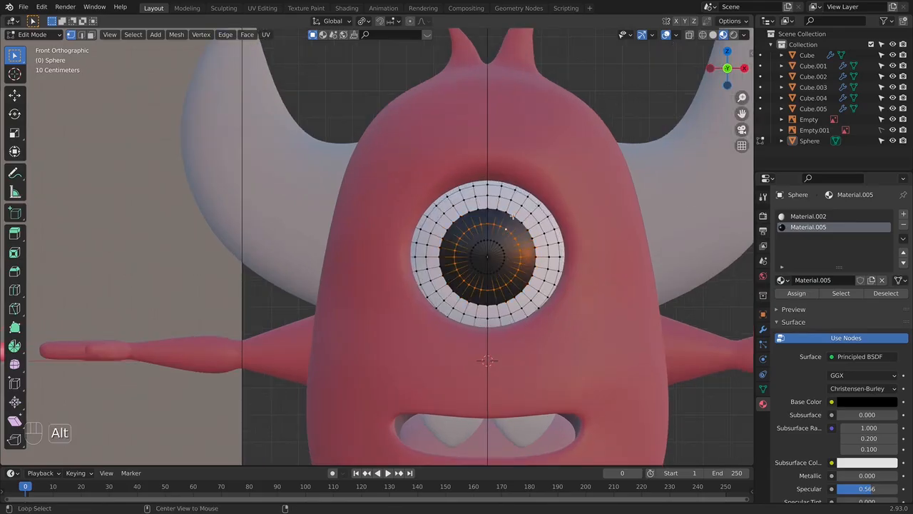
pyautogui.keyDown('alt'); pyautogui.keyDown('shift'); pyautogui.click(511, 216); pyautogui.keyUp('shift'); pyautogui.keyUp('alt')
pyautogui.click(802, 216)
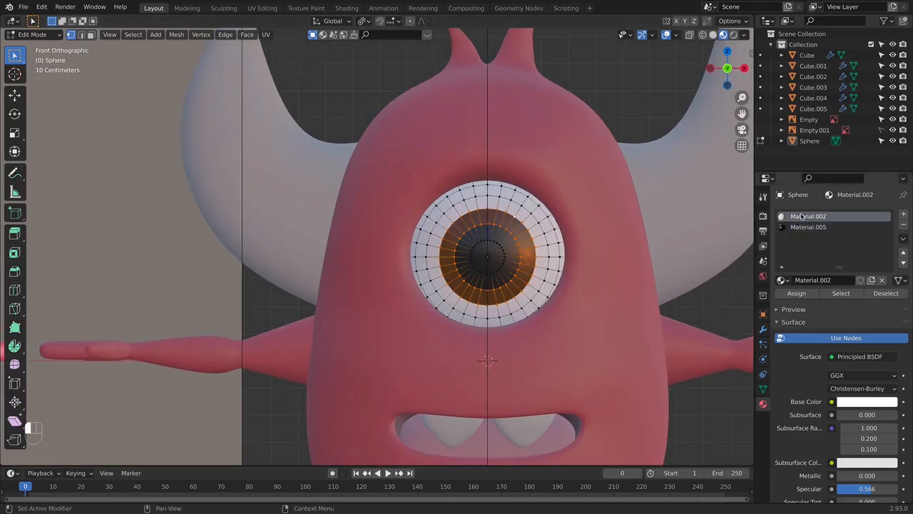
pyautogui.click(797, 294)
pyautogui.press('Tab')
pyautogui.scroll(-4, 520, 239)
pyautogui.scroll(4, 483, 231)
# - In the eyeball's mesh, select the edge loop one ring outside the black pupil and bevel it into two loops
pyautogui.press('Tab')
pyautogui.keyDown('shift'); pyautogui.moveTo(530, 214); pyautogui.dragTo(454, 253, button='middle'); pyautogui.keyUp('shift')
pyautogui.scroll(2, 455, 253)
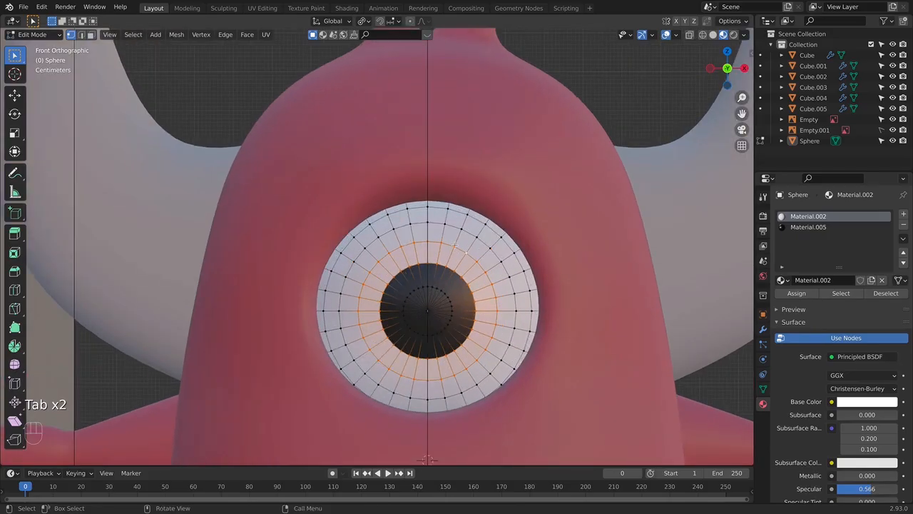
pyautogui.click(458, 279)
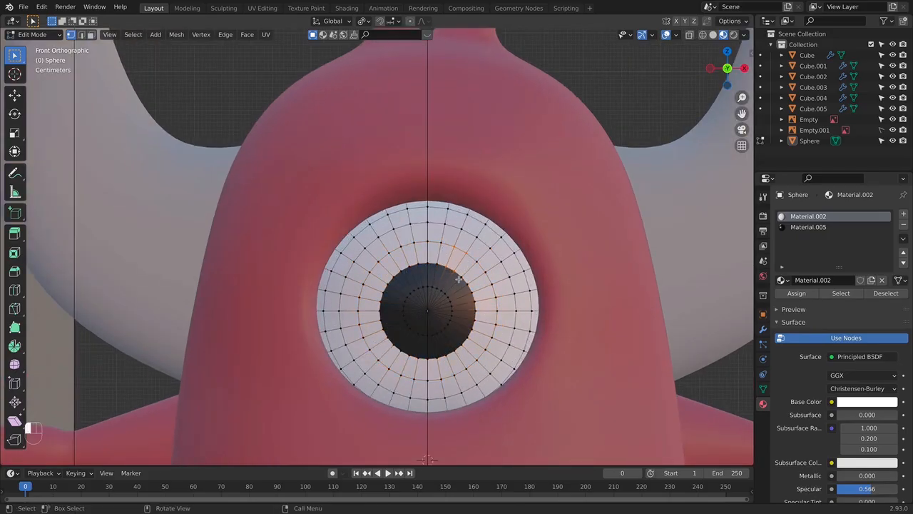
pyautogui.moveTo(443, 261); pyautogui.dragTo(472, 273)
pyautogui.keyDown('shift'); pyautogui.click(450, 270); pyautogui.keyUp('shift')
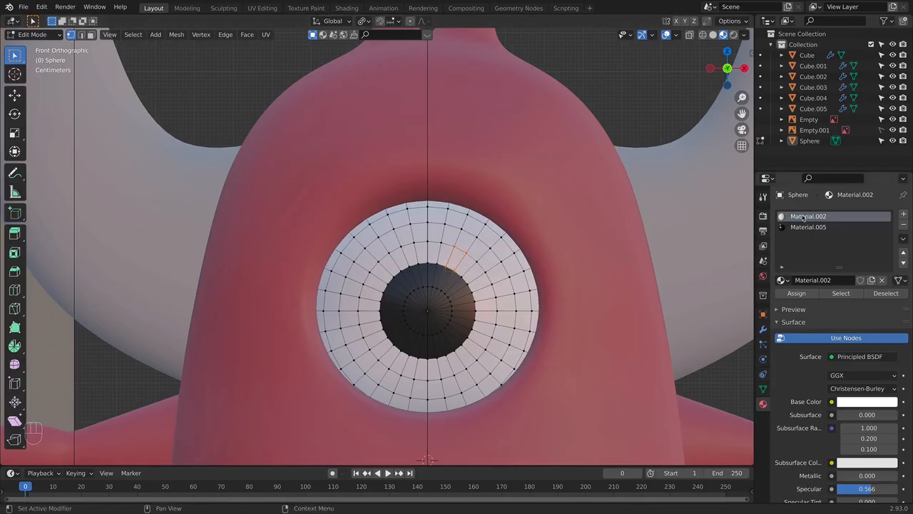
pyautogui.keyDown('alt'); pyautogui.click(468, 255); pyautogui.keyUp('alt')
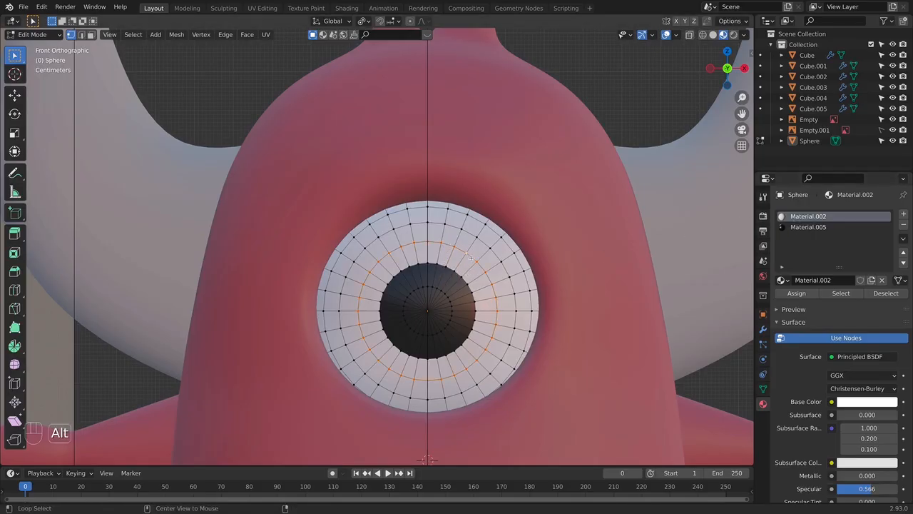
pyautogui.press('super+b')
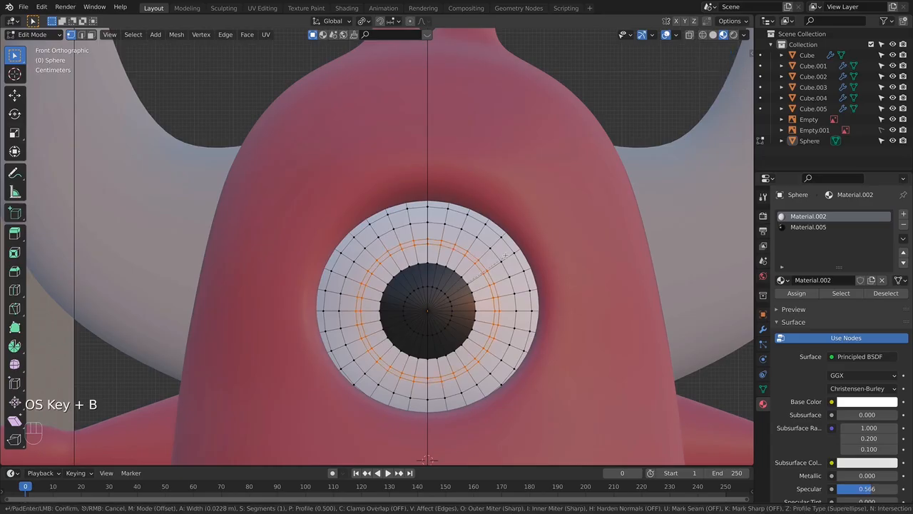
pyautogui.click(505, 255)
# - Select the ring of faces directly around the pupil, up to the inner bevelled loop, and assign the black Material.005 to it
pyautogui.click(446, 253)
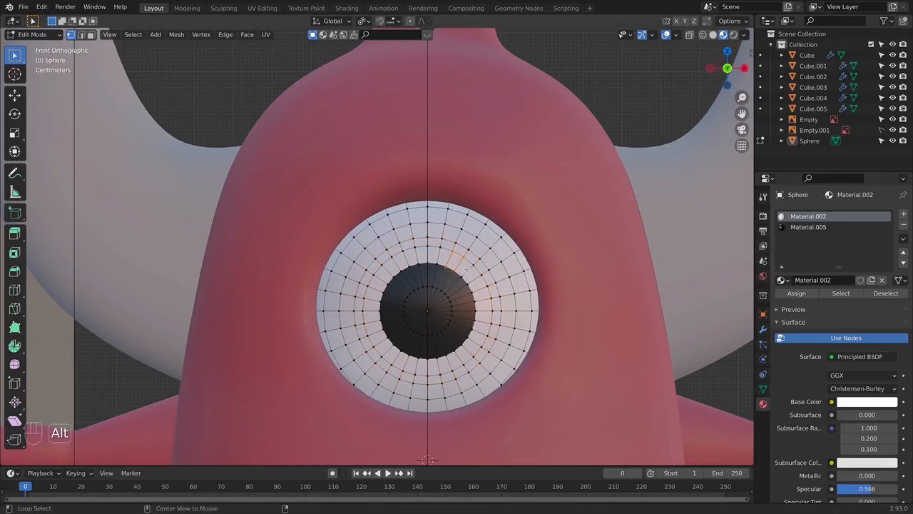
pyautogui.keyDown('alt'); pyautogui.keyDown('shift'); pyautogui.click(461, 276); pyautogui.keyUp('shift'); pyautogui.keyUp('alt')
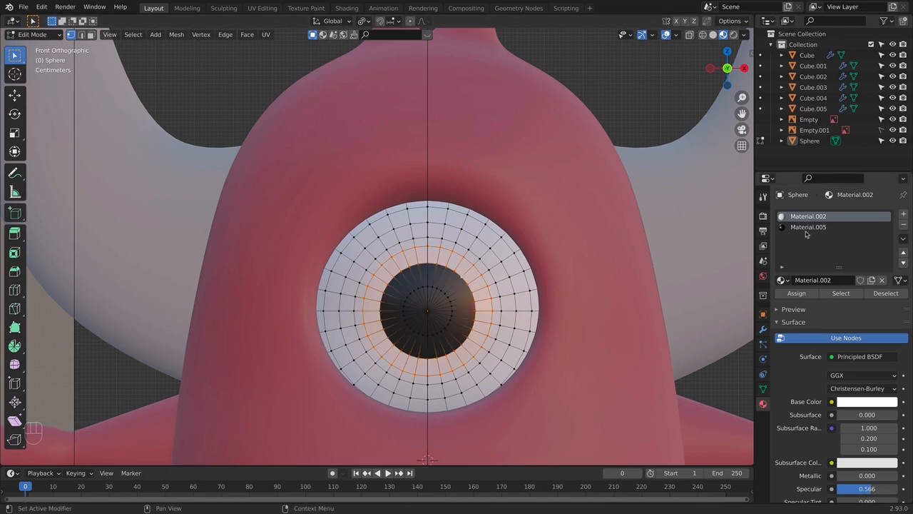
pyautogui.click(807, 230)
pyautogui.click(797, 293)
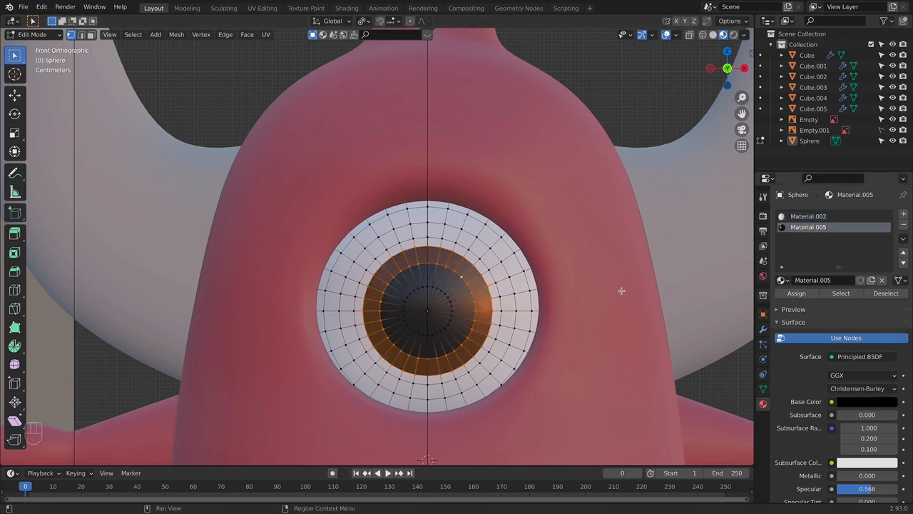
# - Select one face in the upper right part of the pupil and assign the white Material.002 to it as a highlight
pyautogui.click(457, 271)
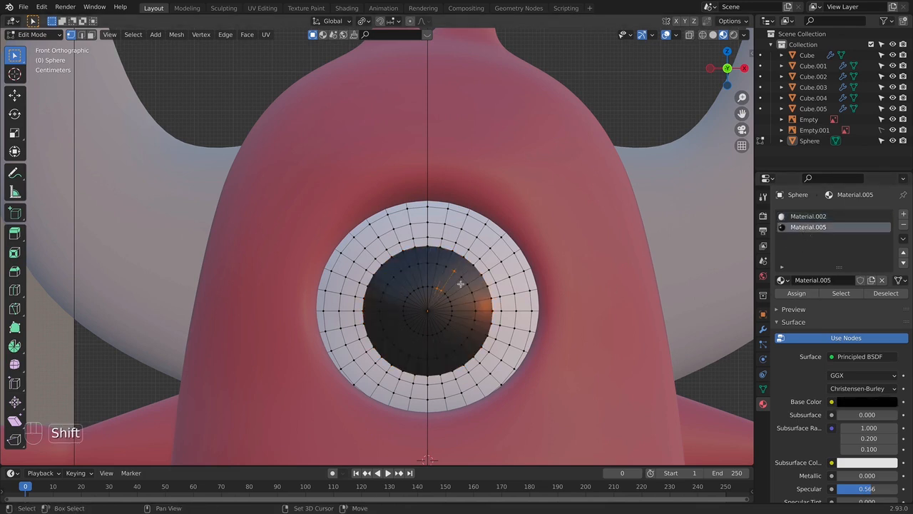
pyautogui.keyDown('shift'); pyautogui.click(448, 274); pyautogui.keyUp('shift')
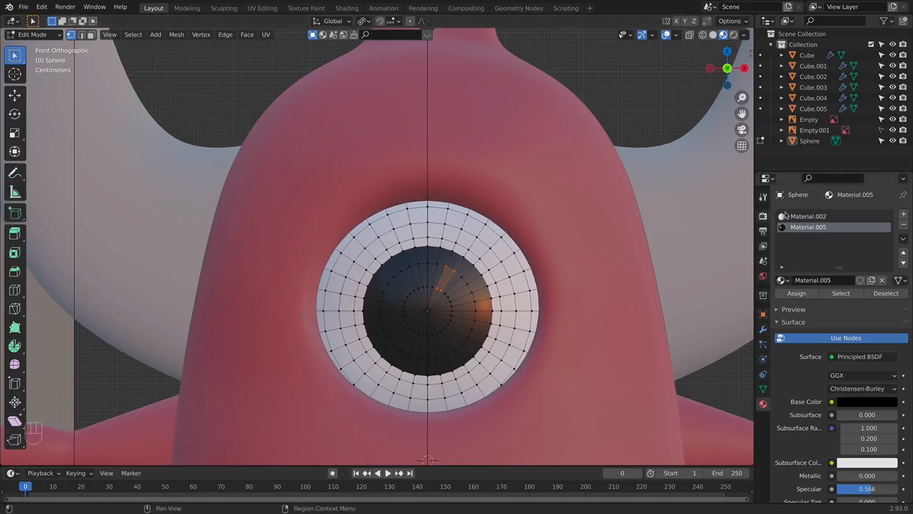
pyautogui.click(807, 216)
pyautogui.click(798, 293)
pyautogui.press('Tab')
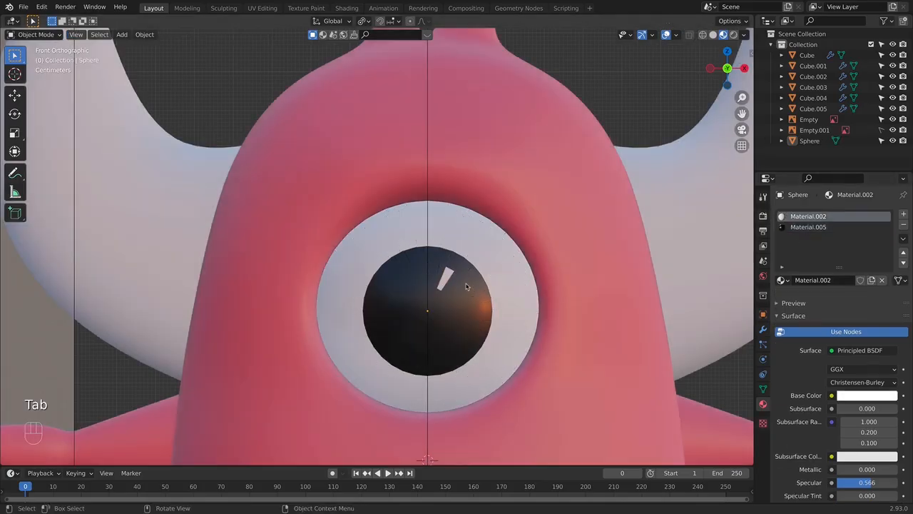
# - Scale the pupil's outer edge loop slightly inward and check the eye from an angle and from the front
pyautogui.press('Tab')
pyautogui.keyDown('alt'); pyautogui.click(457, 253); pyautogui.keyUp('alt')
pyautogui.press('s')
pyautogui.click(593, 279)
pyautogui.press('Tab')
pyautogui.scroll(-2, 591, 279)
pyautogui.hotkey('alt', 'z')
pyautogui.moveTo(590, 279); pyautogui.dragTo(532, 264, button='middle')
pyautogui.press('KP_1')
pyautogui.scroll(-3, 528, 264)
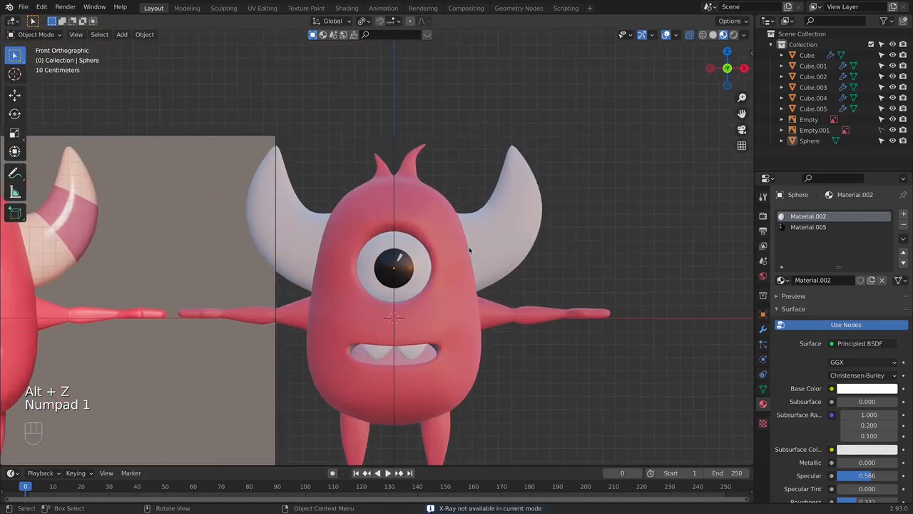
# - Widen the pupil's highlight by assigning the white Material.002 to the neighbouring face, and compare the eye with the reference
pyautogui.press('Tab')
pyautogui.scroll(6, 481, 288)
pyautogui.click(481, 288)
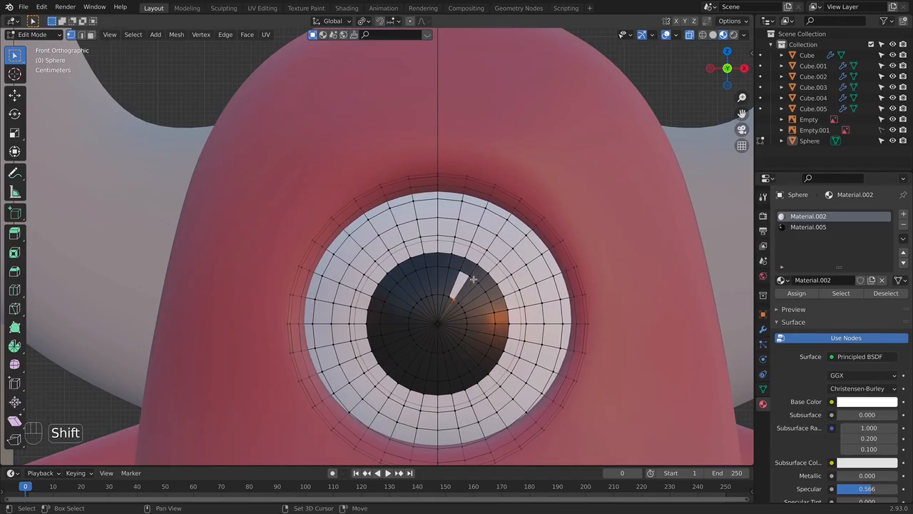
pyautogui.hotkey('alt', 'z')
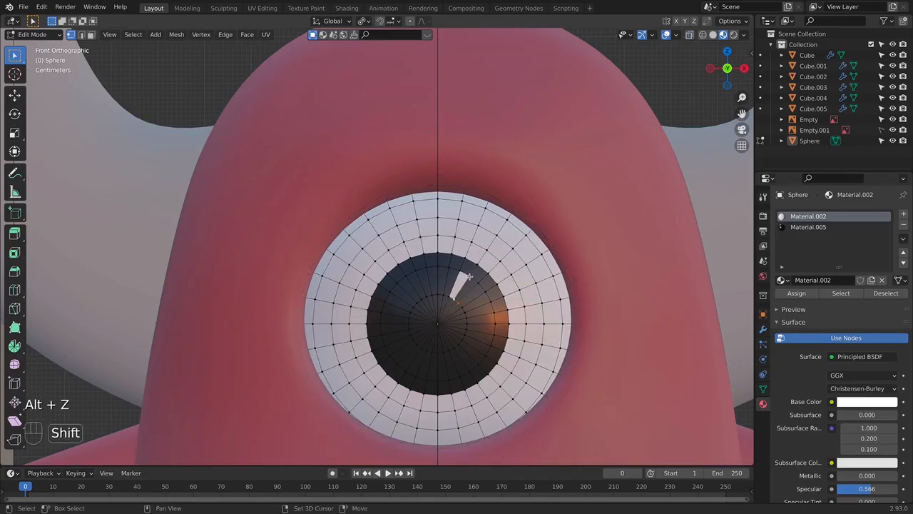
pyautogui.press('Tab')
pyautogui.scroll(-5, 542, 257)
pyautogui.press('Tab')
pyautogui.scroll(-3, 581, 290)
pyautogui.keyDown('shift'); pyautogui.moveTo(464, 295); pyautogui.dragTo(489, 269, button='middle'); pyautogui.keyUp('shift')
pyautogui.scroll(-1, 549, 292)
pyautogui.scroll(2, 488, 291)
pyautogui.scroll(-1, 503, 262)
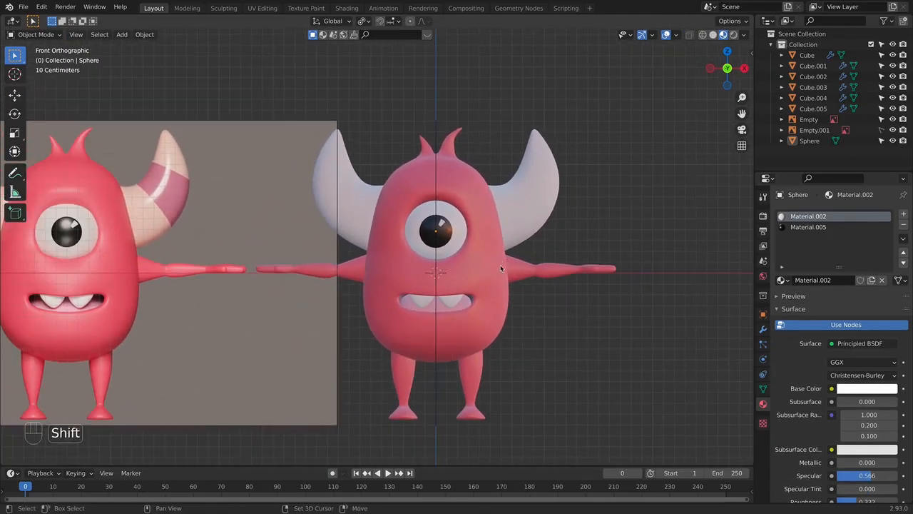
# - Select the horns, give them a new material and start editing their mesh with X-ray on
pyautogui.keyDown('shift'); pyautogui.moveTo(519, 234); pyautogui.dragTo(484, 279, button='middle'); pyautogui.keyUp('shift')
pyautogui.click(492, 242)
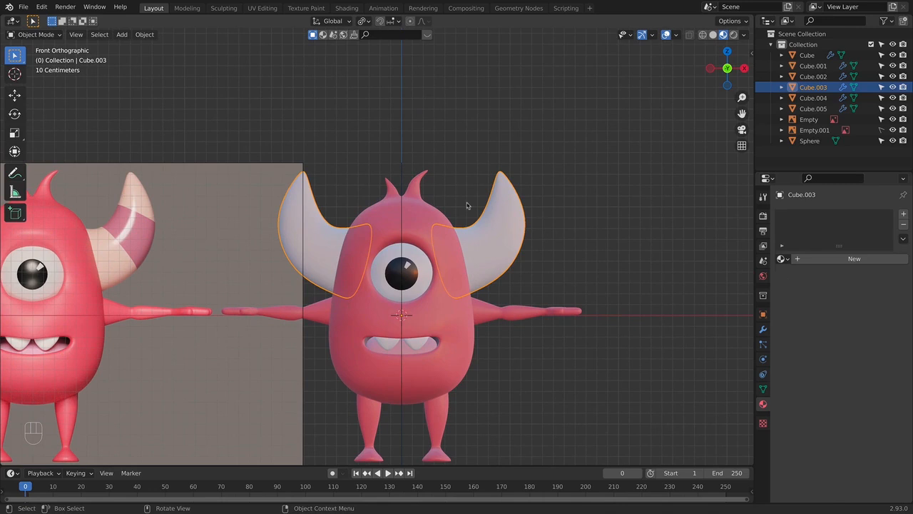
pyautogui.click(843, 260)
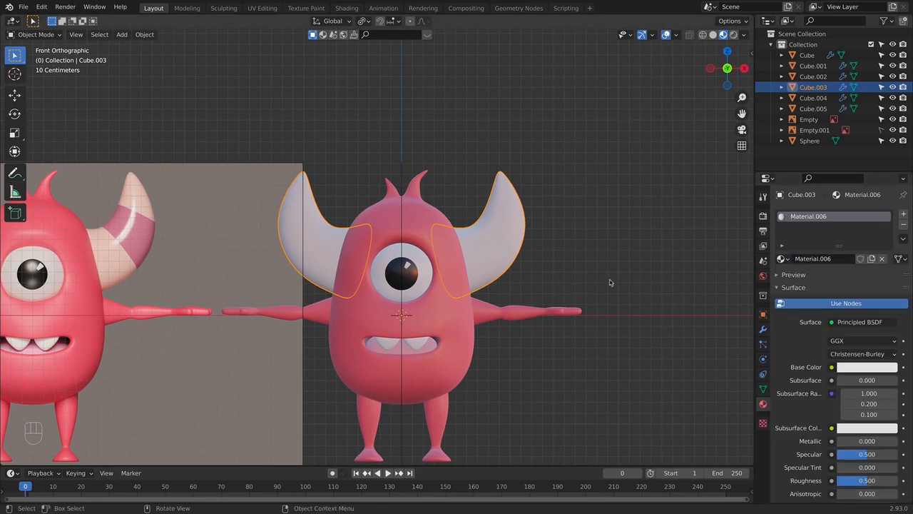
pyautogui.press('Tab')
pyautogui.keyDown('shift'); pyautogui.moveTo(559, 226); pyautogui.dragTo(483, 249, button='middle'); pyautogui.keyUp('shift')
pyautogui.hotkey('alt', 'z')
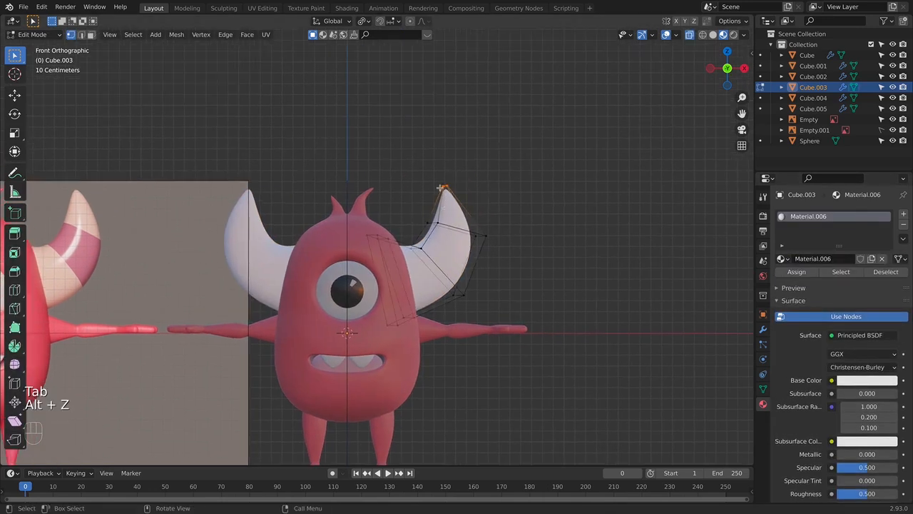
# - Set the horn material's base colour to pale peach, specular to 0.639 and roughness to 0.120, and select the horn's middle section
pyautogui.click(851, 380)
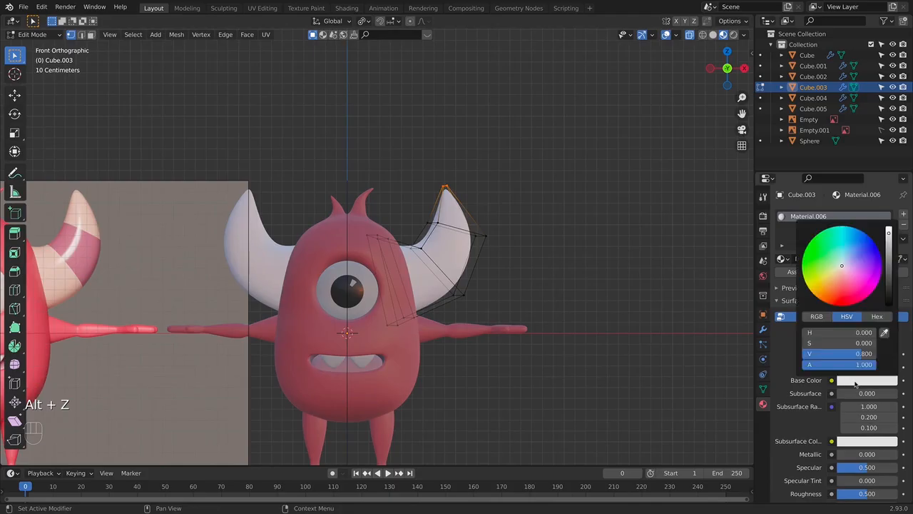
pyautogui.click(848, 268)
pyautogui.moveTo(848, 268); pyautogui.dragTo(842, 273)
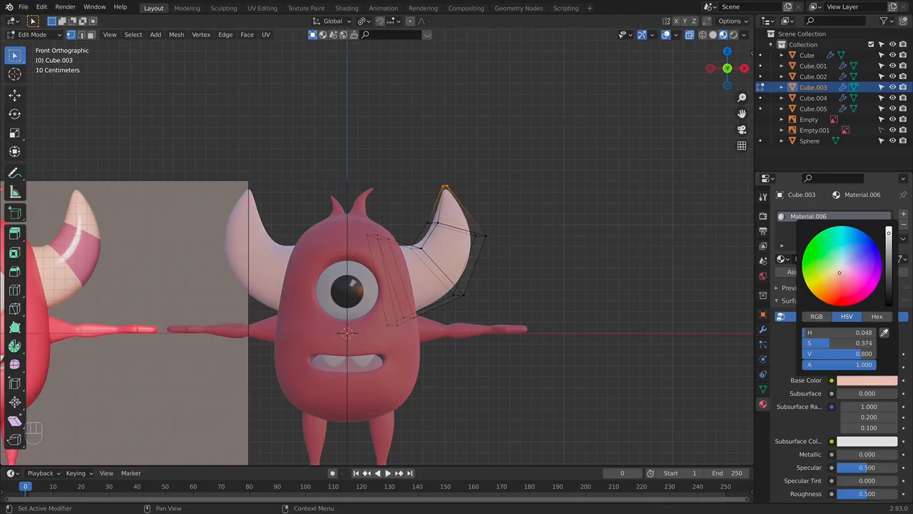
pyautogui.moveTo(402, 220); pyautogui.dragTo(533, 314)
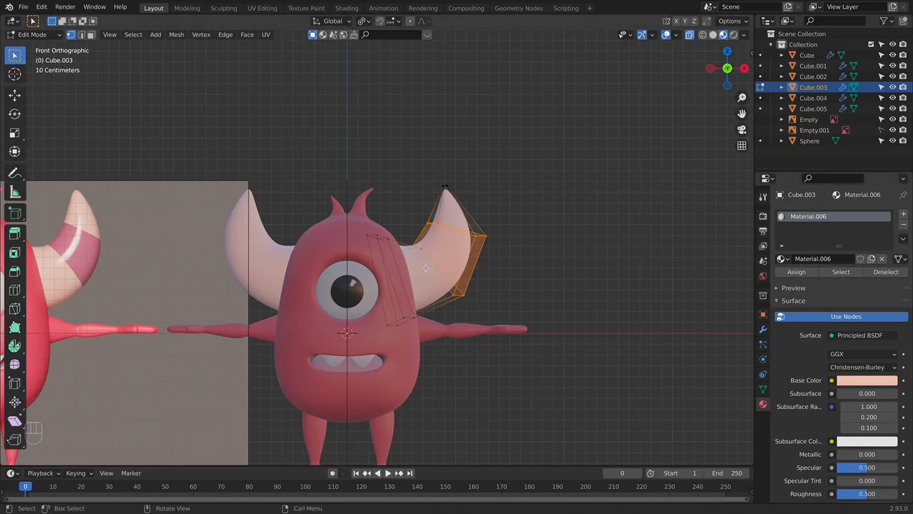
pyautogui.moveTo(868, 493); pyautogui.dragTo(865, 493)
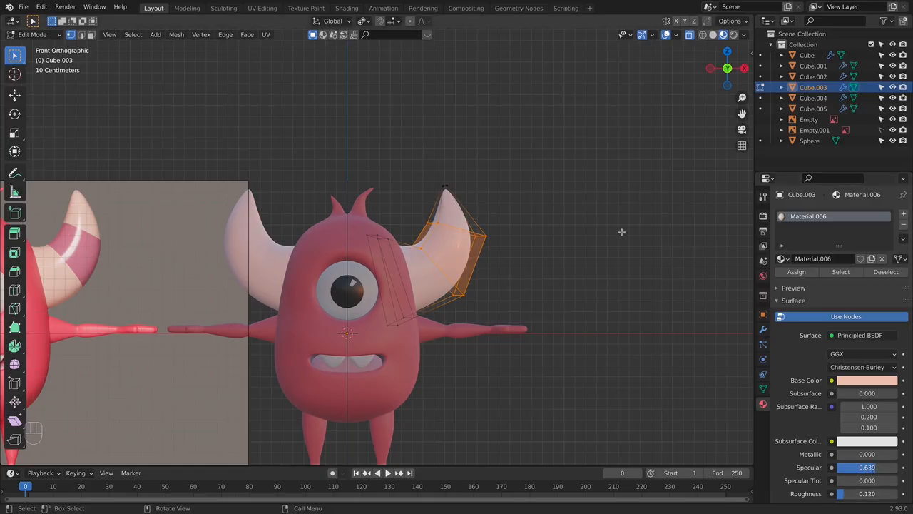
# - Add a second material slot to the horns and fill it with an independent copy of Material.006
pyautogui.click(903, 214)
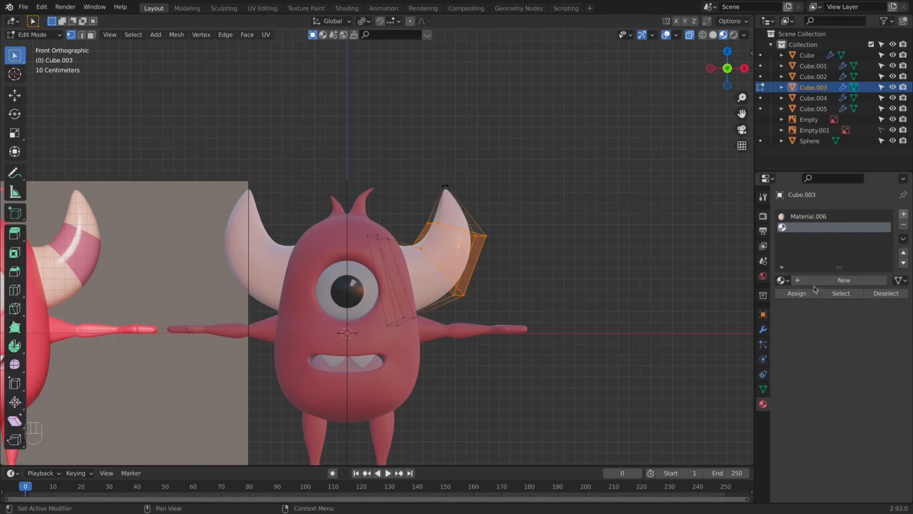
pyautogui.click(805, 218)
pyautogui.click(807, 228)
pyautogui.click(782, 280)
pyautogui.click(704, 357)
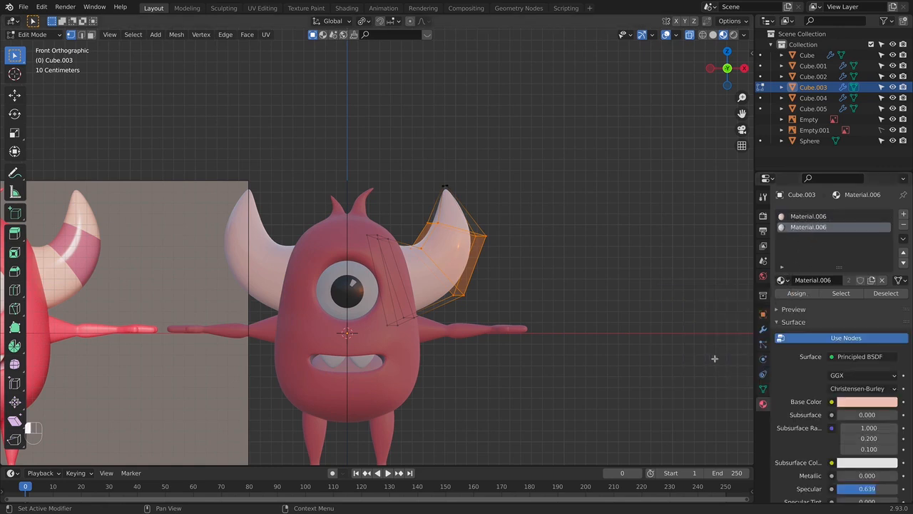
pyautogui.click(872, 280)
# - Colour the horn's middle stripe dusty pink by setting Material.007's base colour to H 0.986, S 0.609, V 0.567
pyautogui.click(868, 401)
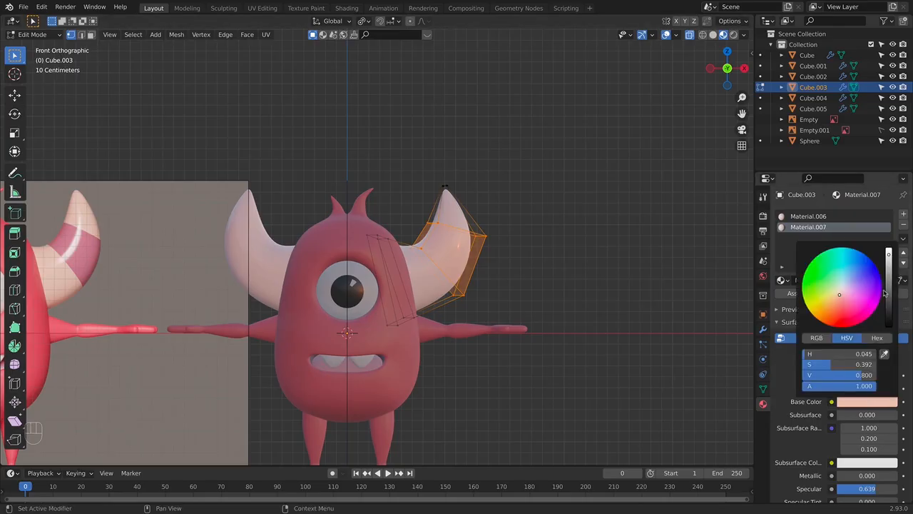
pyautogui.moveTo(843, 303); pyautogui.dragTo(846, 299)
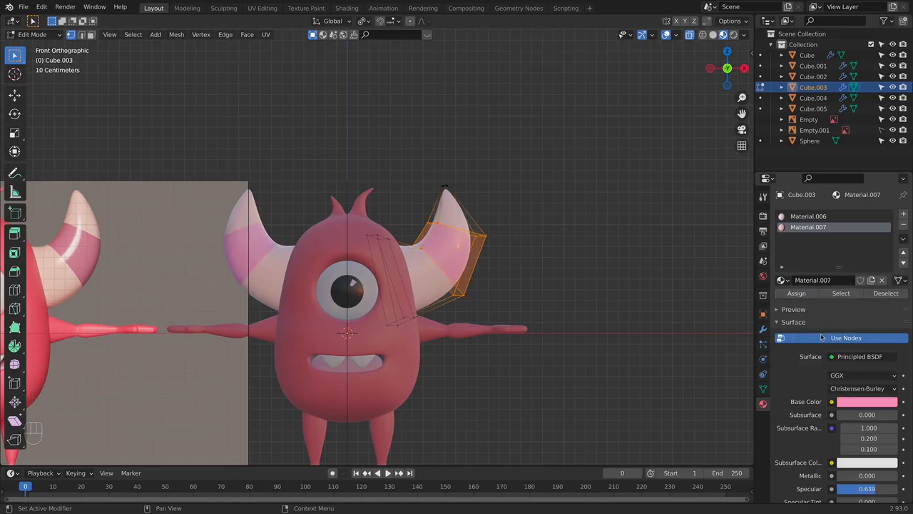
pyautogui.click(854, 402)
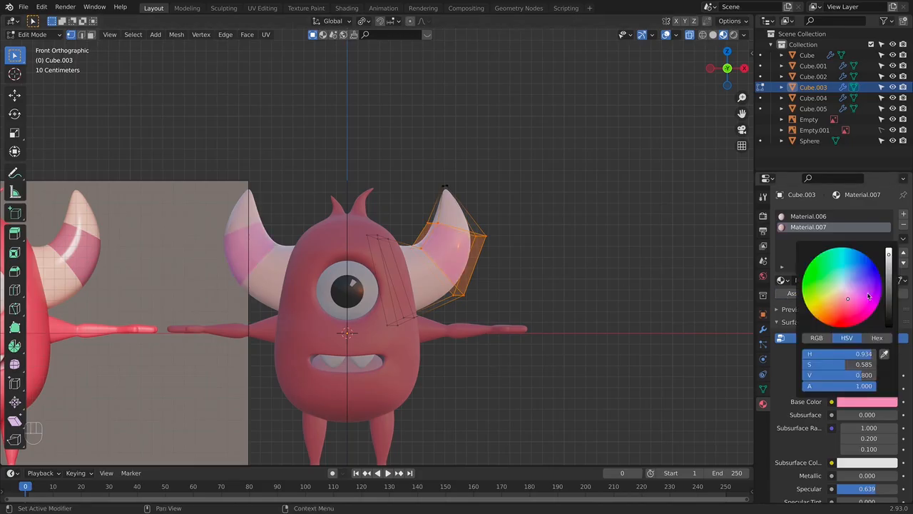
pyautogui.click(890, 278)
pyautogui.moveTo(889, 270); pyautogui.dragTo(889, 262)
pyautogui.click(850, 300)
pyautogui.moveTo(850, 300); pyautogui.dragTo(846, 300)
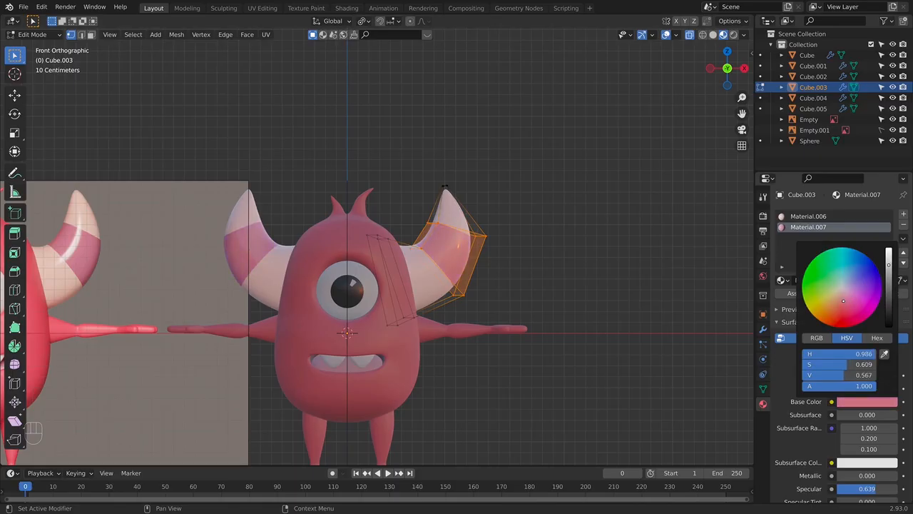
# - Leave mesh editing, deselect the horns and compare the coloured monster with the front reference image
pyautogui.press('Tab')
pyautogui.scroll(-5, 577, 304)
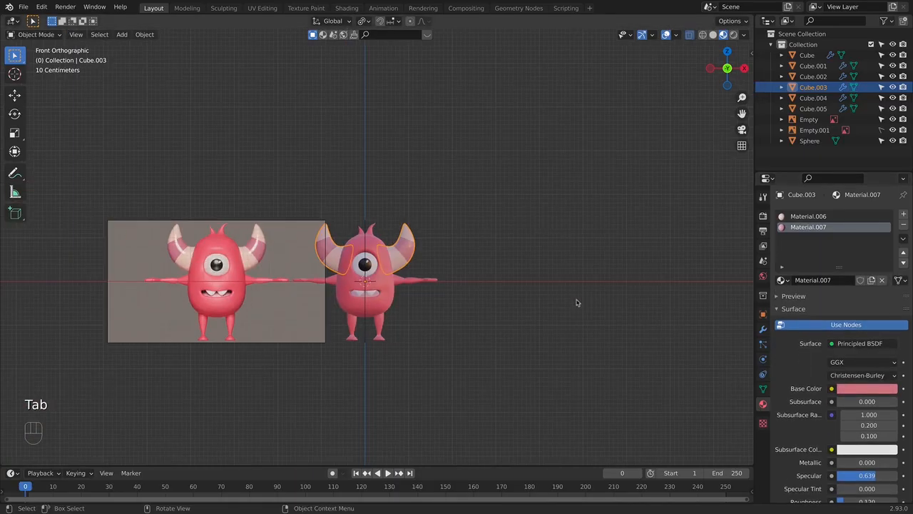
pyautogui.click(418, 260)
pyautogui.scroll(3, 476, 241)
pyautogui.keyDown('shift'); pyautogui.moveTo(530, 294); pyautogui.dragTo(555, 275, button='middle'); pyautogui.keyUp('shift')
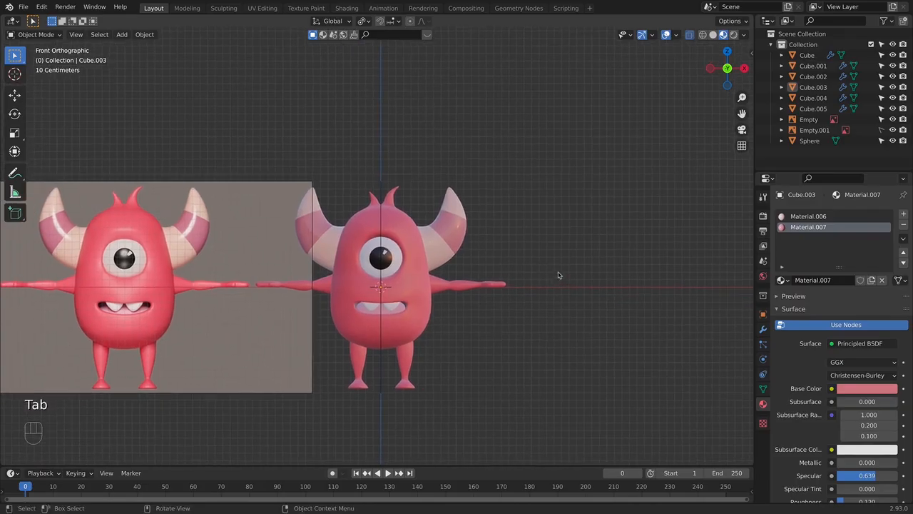
pyautogui.scroll(3, 375, 314)
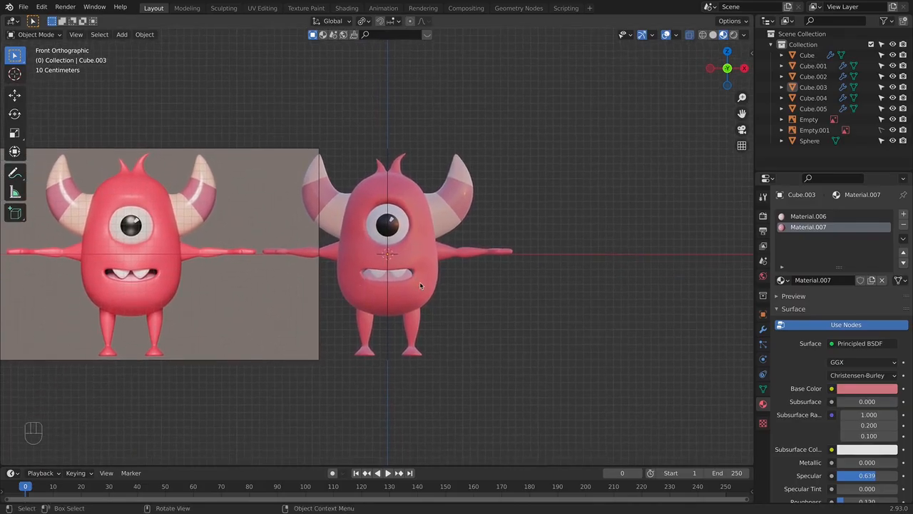
pyautogui.scroll(-1, 394, 310)
# - Select the monster's body, start editing its mesh and select the row of vertices just below the mouth through X-ray
pyautogui.click(412, 335)
pyautogui.scroll(-2, 411, 335)
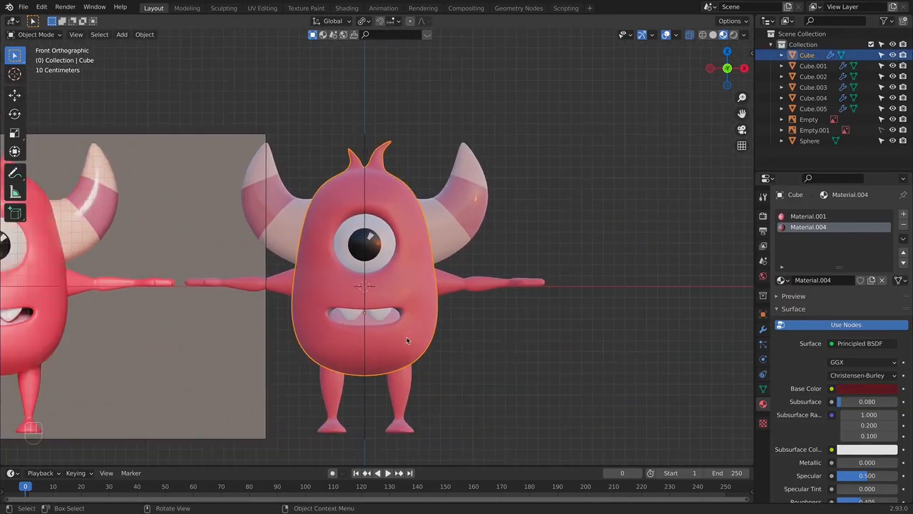
pyautogui.scroll(2, 367, 312)
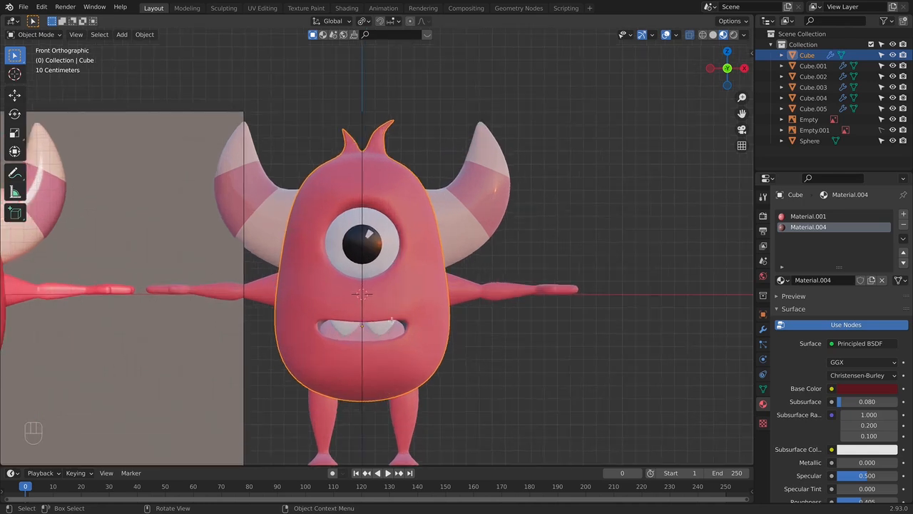
pyautogui.press('Tab')
pyautogui.hotkey('alt', 'z')
pyautogui.scroll(1, 367, 321)
pyautogui.moveTo(304, 354); pyautogui.dragTo(414, 373)
pyautogui.hotkey('alt', 'z')
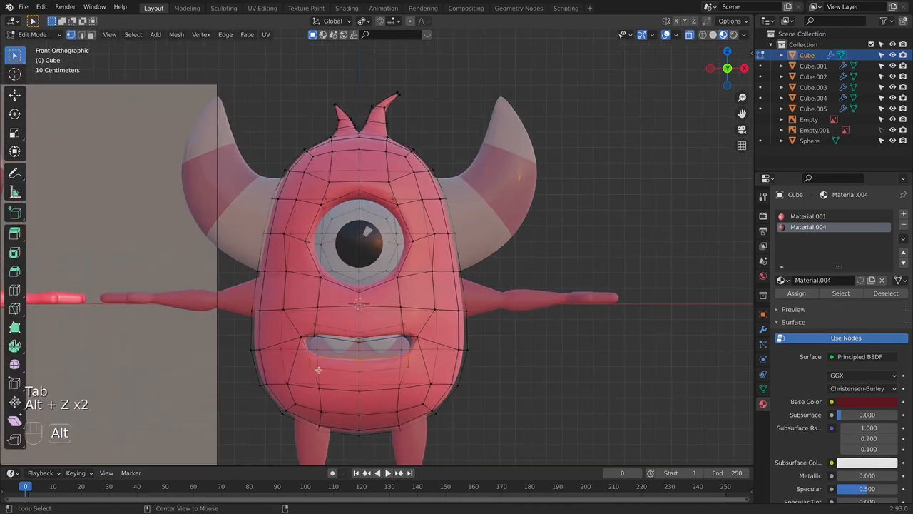
# - Move the selected vertices below the mouth slightly along Z to adjust the lower lip
pyautogui.press('g')
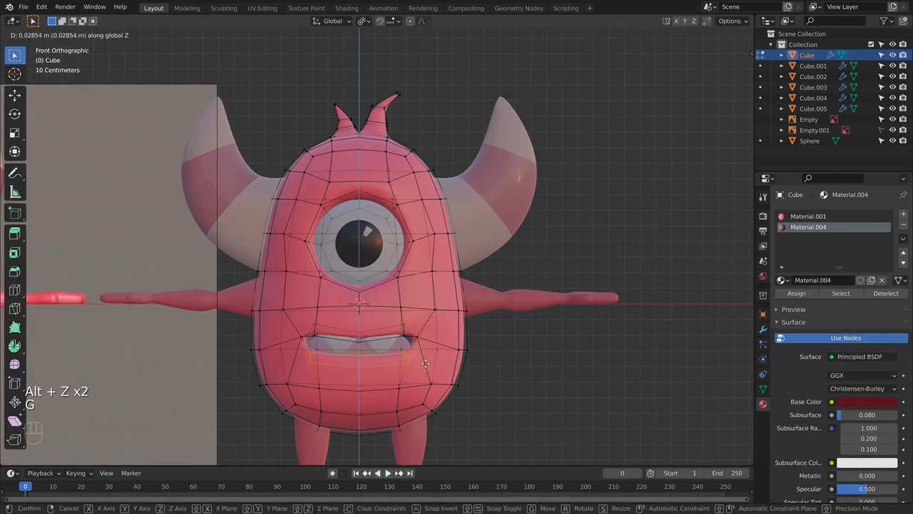
pyautogui.click(410, 359)
pyautogui.hotkey('alt', 'z')
pyautogui.hotkey('alt', 'z')
pyautogui.press('g')
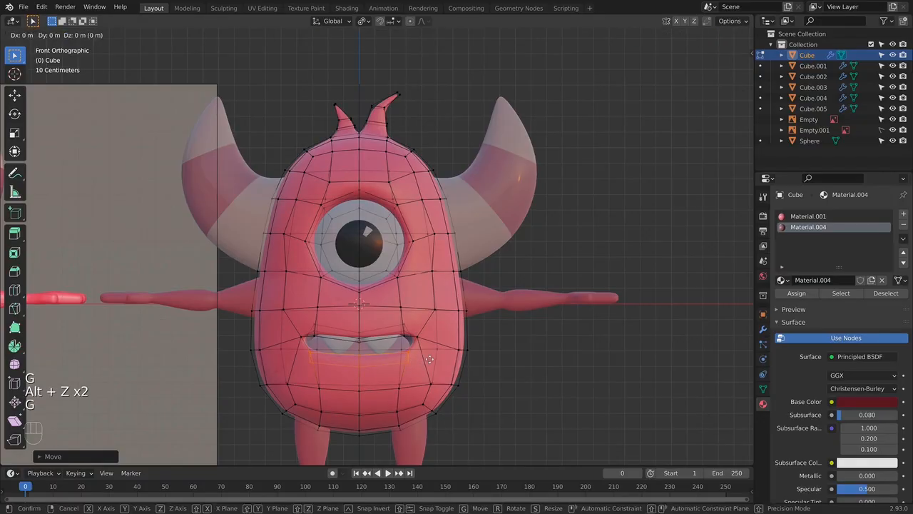
pyautogui.click(424, 341)
pyautogui.press('Tab')
# - Select an edge loop at the mouth and scale it slightly, then check the mouth's shape in Object Mode
pyautogui.press('Tab')
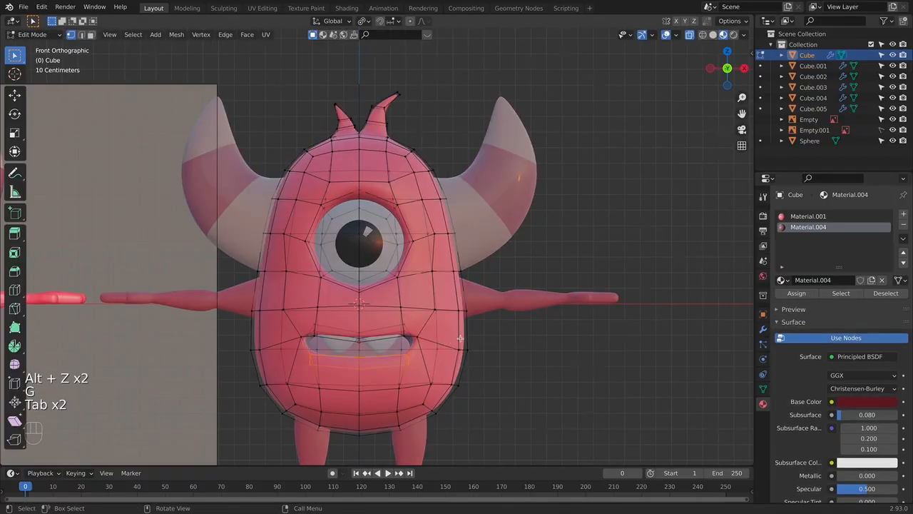
pyautogui.moveTo(424, 340); pyautogui.dragTo(469, 342, button='middle')
pyautogui.scroll(3, 429, 347)
pyautogui.press('Tab')
pyautogui.press('Tab')
pyautogui.keyDown('alt'); pyautogui.click(415, 356); pyautogui.keyUp('alt')
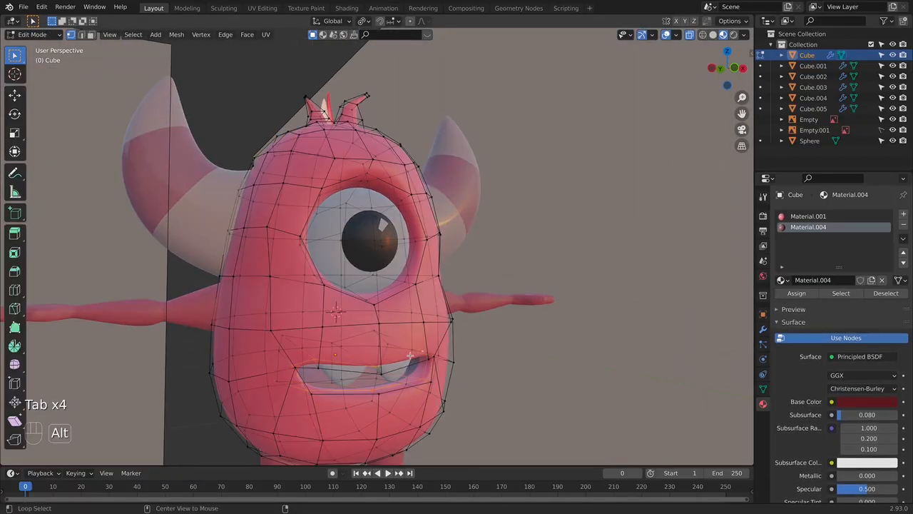
pyautogui.press('s')
pyautogui.click(457, 347)
pyautogui.hotkey('alt', 'z')
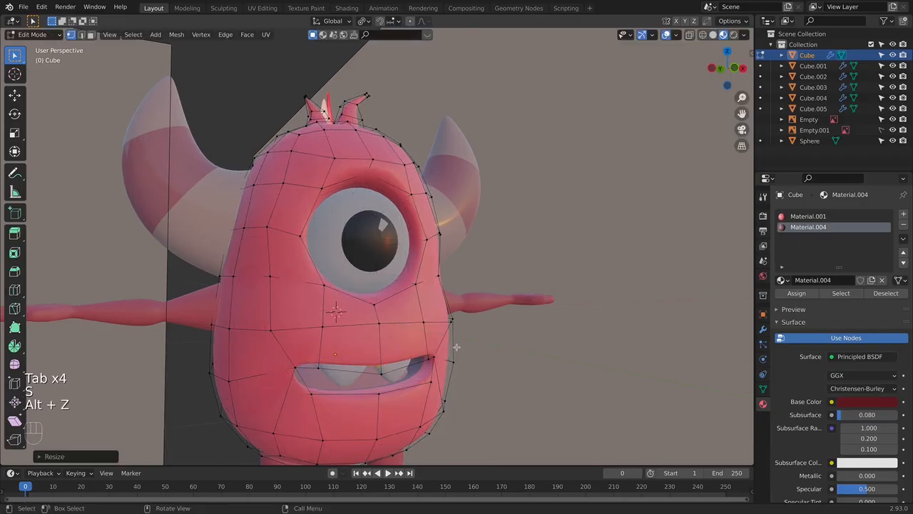
pyautogui.press('KP_1')
pyautogui.press('Tab')
pyautogui.moveTo(460, 345); pyautogui.dragTo(490, 308, button='middle')
pyautogui.press('`')
pyautogui.click(497, 273)
pyautogui.press('KP_1')
# - Delete both reference image empties, Empty and Empty.001, from the scene
pyautogui.scroll(-2, 492, 317)
pyautogui.scroll(-2, 481, 311)
pyautogui.click(272, 239)
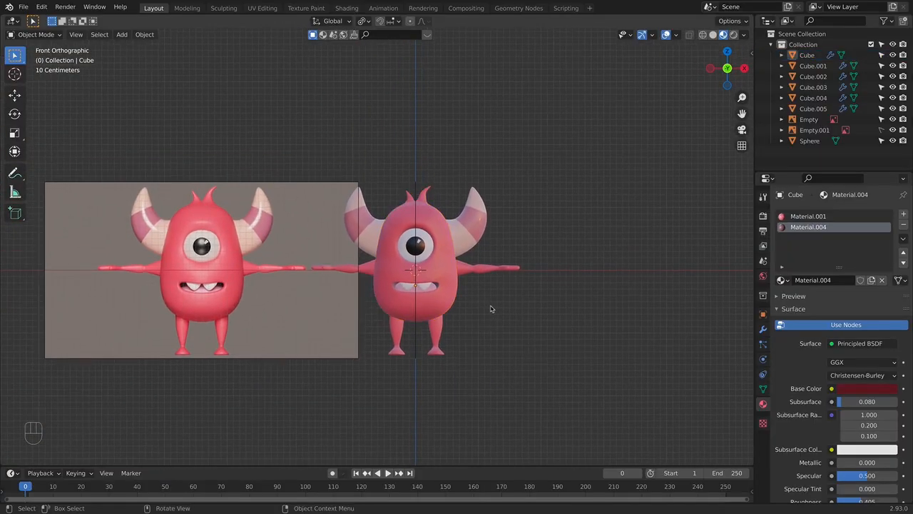
pyautogui.click(860, 130)
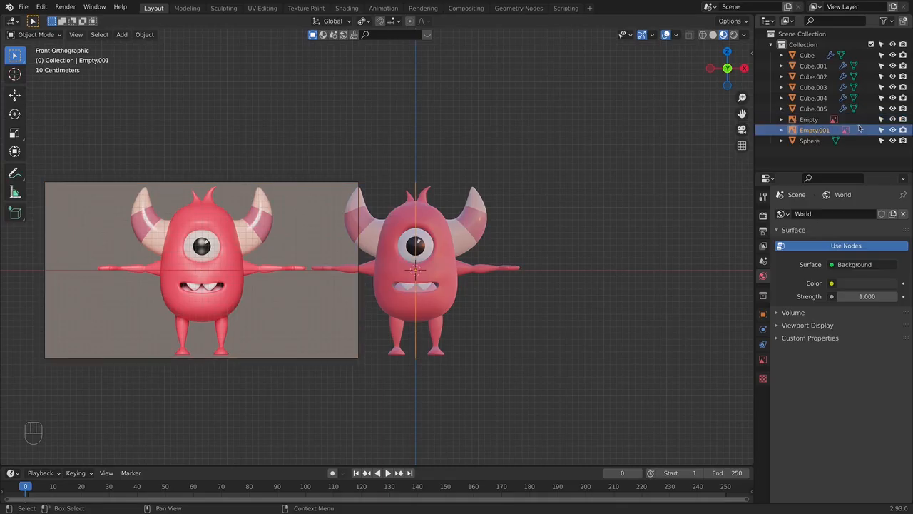
pyautogui.press('BackSpace')
pyautogui.click(860, 120)
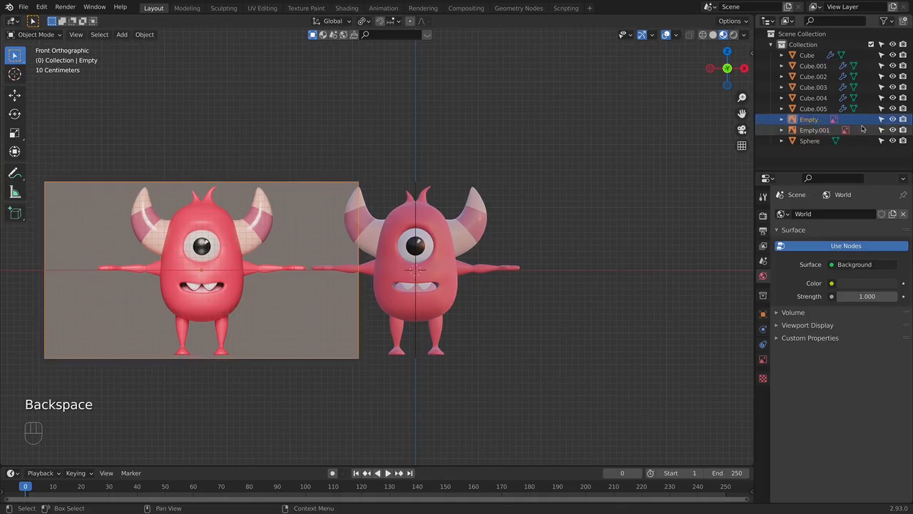
pyautogui.press('BackSpace')
pyautogui.press('x')
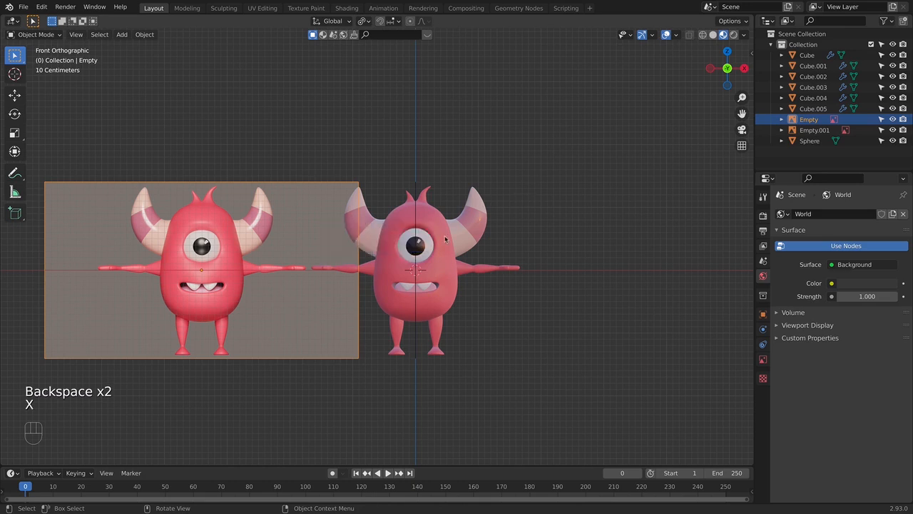
pyautogui.press('x')
pyautogui.press('x')
pyautogui.click(817, 119)
pyautogui.press('x')
pyautogui.moveTo(596, 249); pyautogui.dragTo(414, 281, button='middle')
pyautogui.press('KP_1')
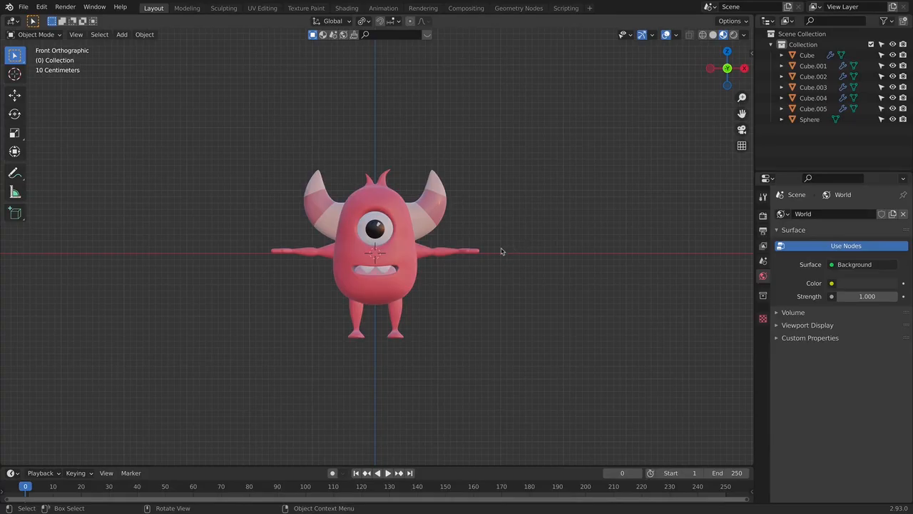
# - Select the legs and apply their Mirror modifier in Object Mode, keeping the Subdivision modifier
pyautogui.scroll(1, 501, 261)
pyautogui.keyDown('shift'); pyautogui.moveTo(509, 267); pyautogui.dragTo(506, 289, button='middle'); pyautogui.keyUp('shift')
pyautogui.scroll(2, 513, 257)
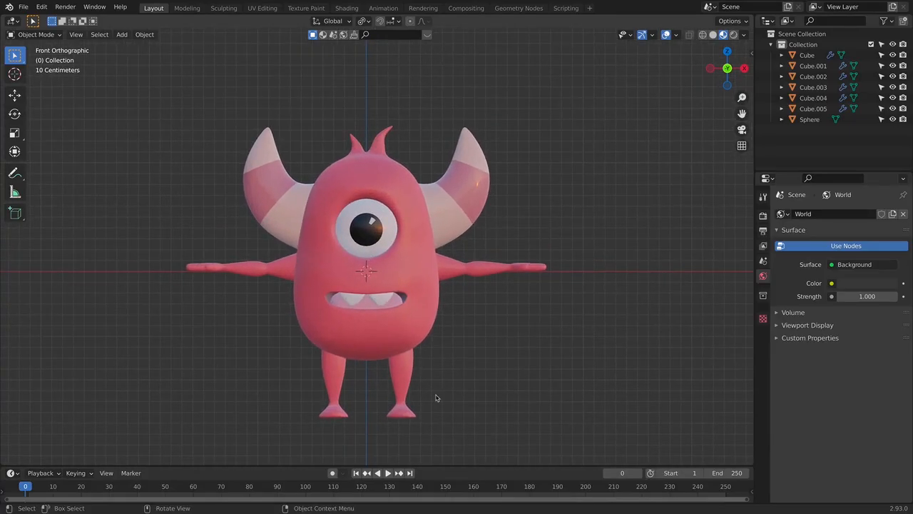
pyautogui.keyDown('shift'); pyautogui.moveTo(528, 410); pyautogui.dragTo(501, 379, button='middle'); pyautogui.keyUp('shift')
pyautogui.click(391, 359)
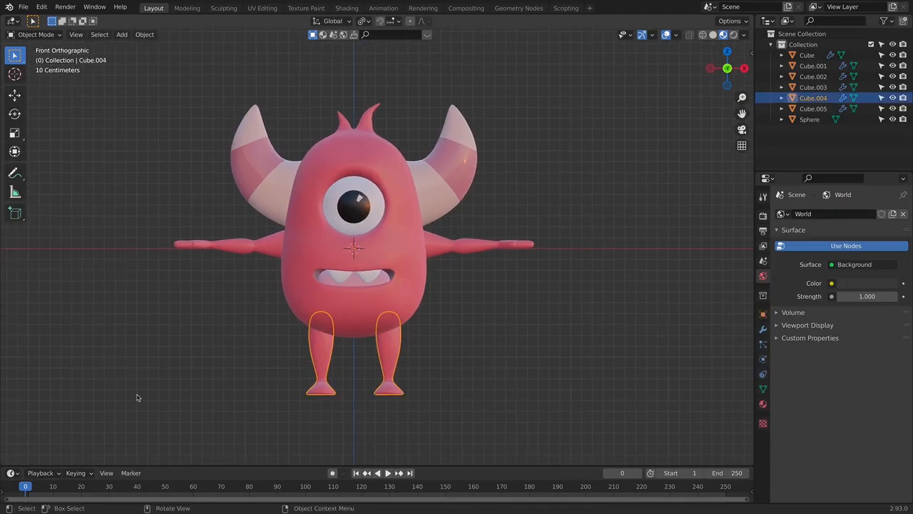
pyautogui.moveTo(443, 387); pyautogui.dragTo(359, 387, button='middle')
pyautogui.press('Tab')
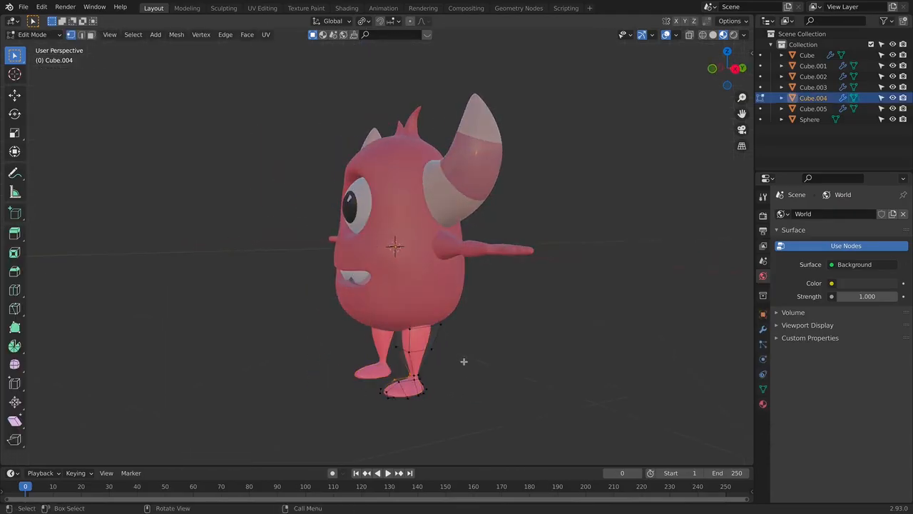
pyautogui.click(763, 329)
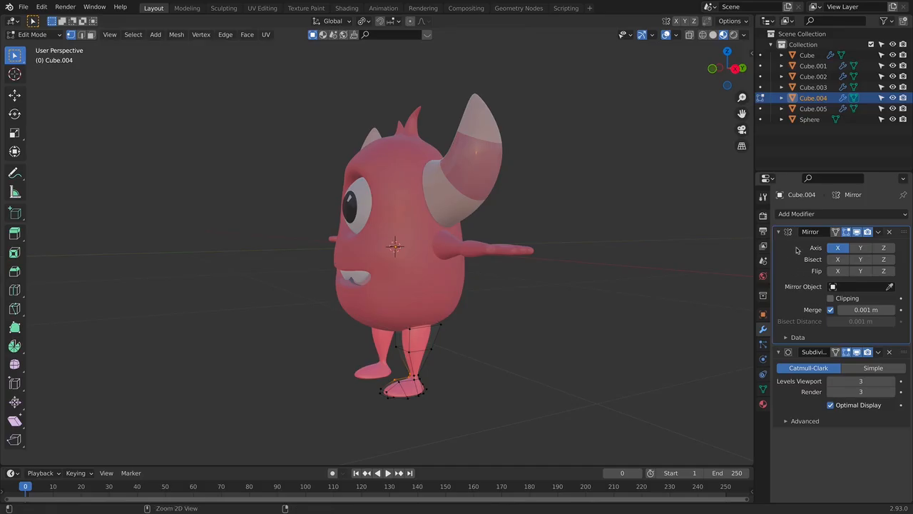
pyautogui.click(878, 232)
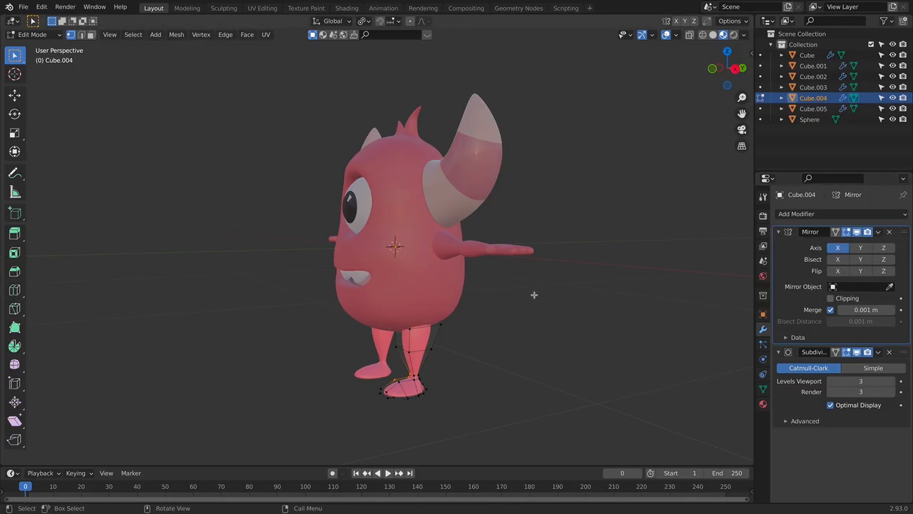
pyautogui.press('Tab')
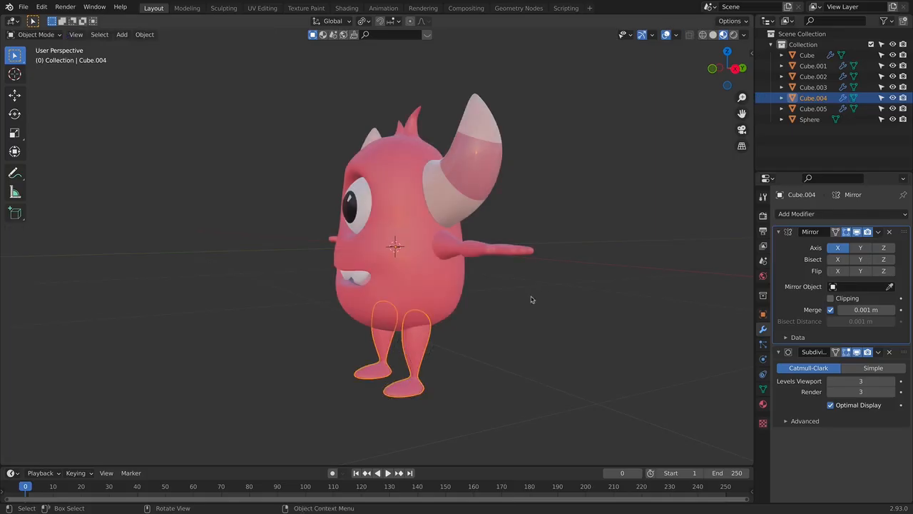
pyautogui.click(878, 234)
pyautogui.click(860, 244)
# - Select all linked geometry of the monster's right leg in Edit Mode and rotate it slightly in the side view
pyautogui.moveTo(557, 341); pyautogui.dragTo(600, 341, button='middle')
pyautogui.press('Tab')
pyautogui.moveTo(487, 344); pyautogui.dragTo(517, 387, button='middle')
pyautogui.press('l')
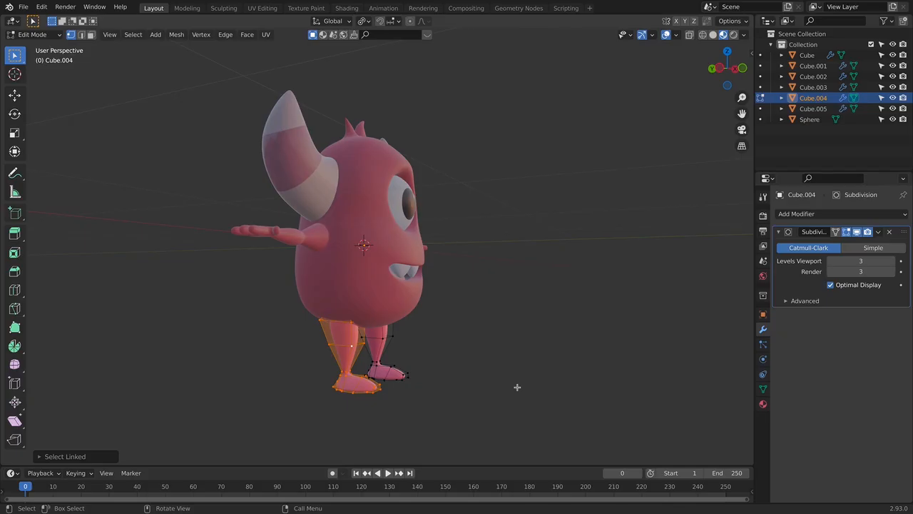
pyautogui.moveTo(432, 362); pyautogui.dragTo(463, 365, button='middle')
pyautogui.press('KP_3')
pyautogui.press('KP_1')
pyautogui.press('KP_3')
pyautogui.press('r')
pyautogui.click(508, 335)
# - Move the monster's right leg back about 0.22 m along Y and leave Edit Mode
pyautogui.press('g')
pyautogui.press('y')
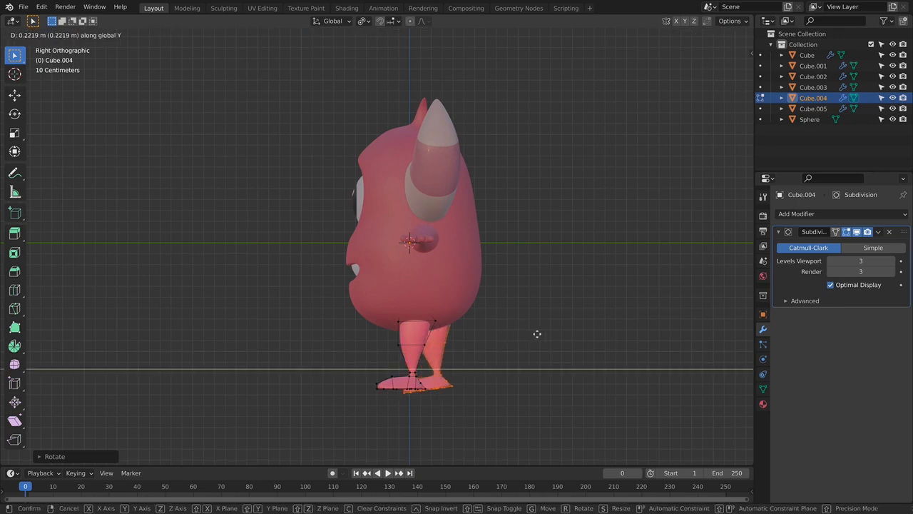
pyautogui.click(536, 333)
pyautogui.press('KP_1')
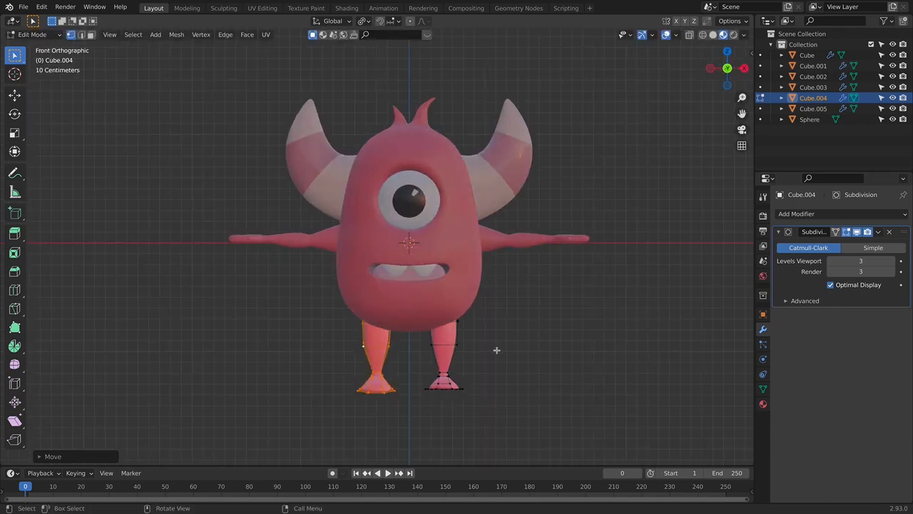
pyautogui.click(528, 353)
pyautogui.press('Tab')
pyautogui.click(529, 355)
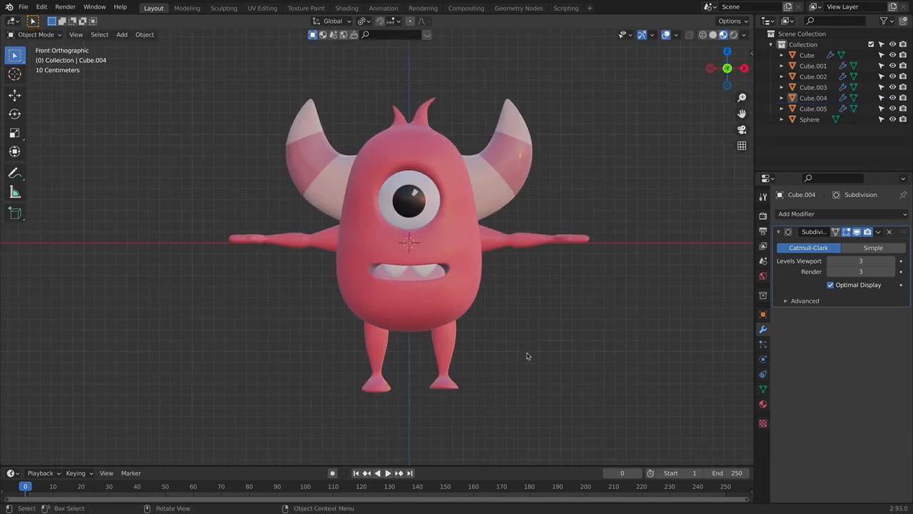
# - Select all linked geometry of the monster's left leg in Edit Mode and move it forward along Y
pyautogui.click(439, 366)
pyautogui.press('Tab')
pyautogui.moveTo(481, 357); pyautogui.dragTo(441, 361, button='middle')
pyautogui.hotkey('ctrl', 'l')
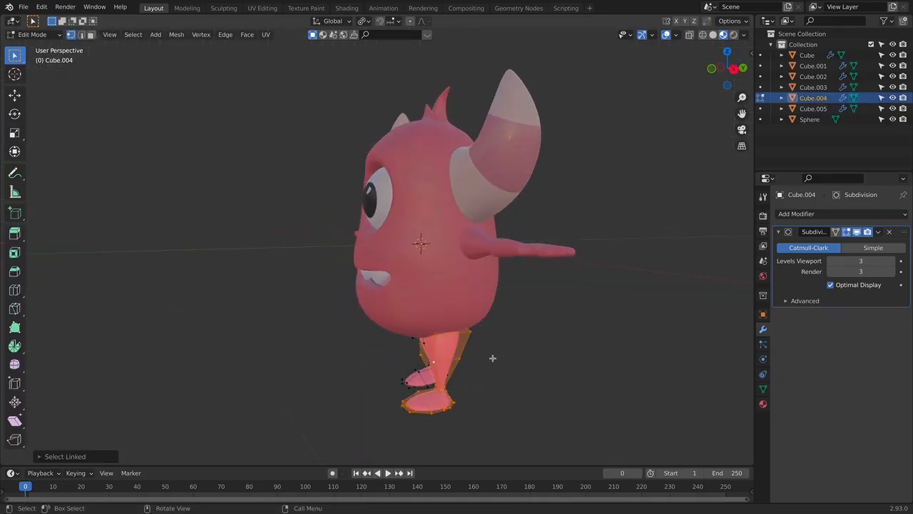
pyautogui.press('g')
pyautogui.press('y')
pyautogui.click(473, 358)
pyautogui.press('KP_1')
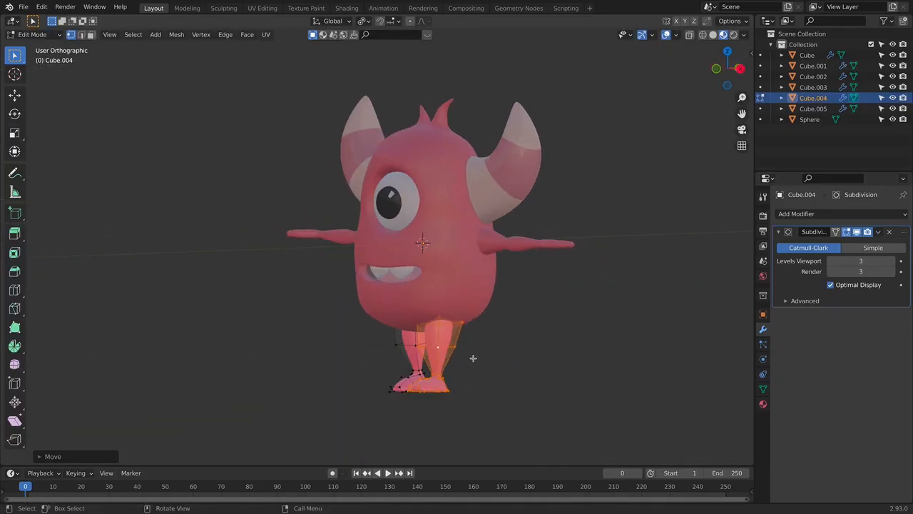
# - Select the monster's front foot in the side view with X-ray and rotate it about 12.7° to lift its toes
pyautogui.press('KP_3')
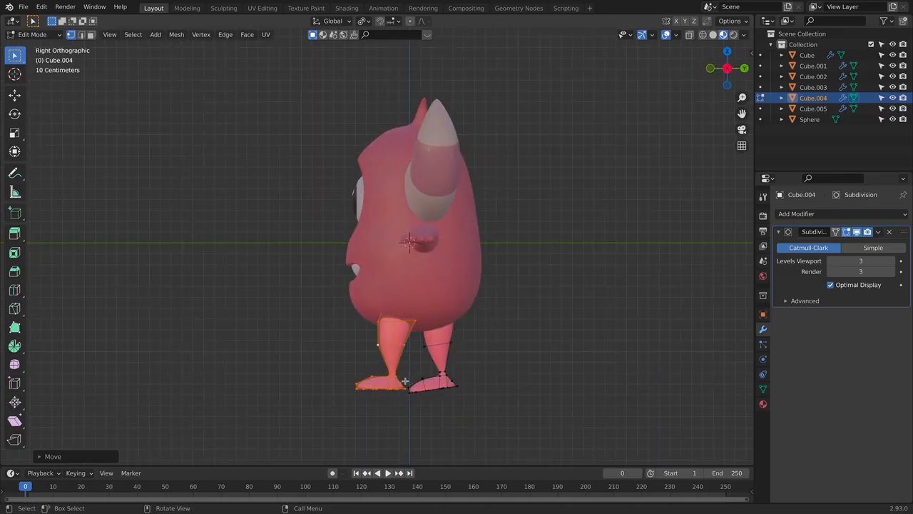
pyautogui.moveTo(350, 376); pyautogui.dragTo(406, 406)
pyautogui.hotkey('alt', 'z')
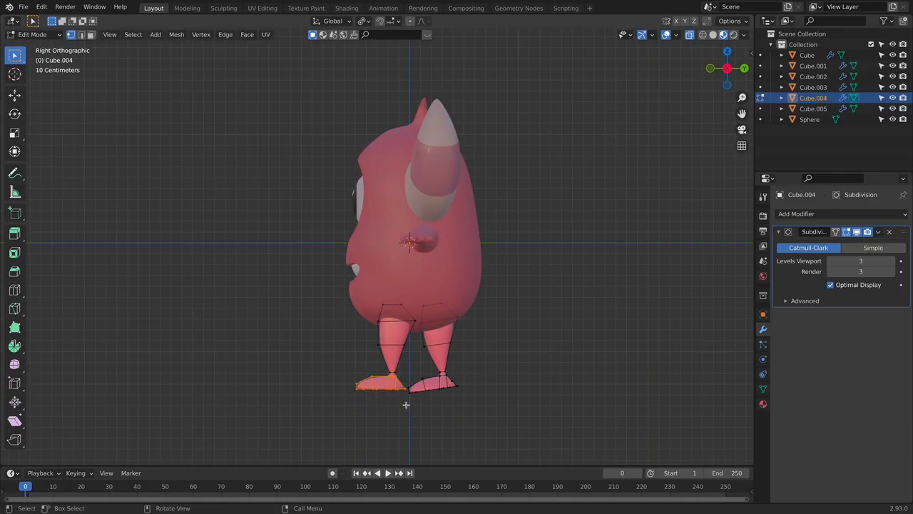
pyautogui.press('r')
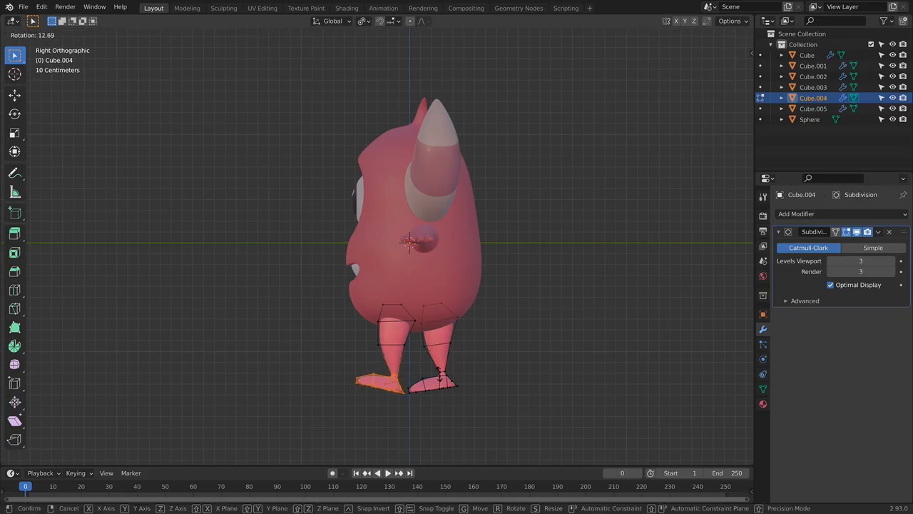
pyautogui.click(439, 376)
pyautogui.press('Tab')
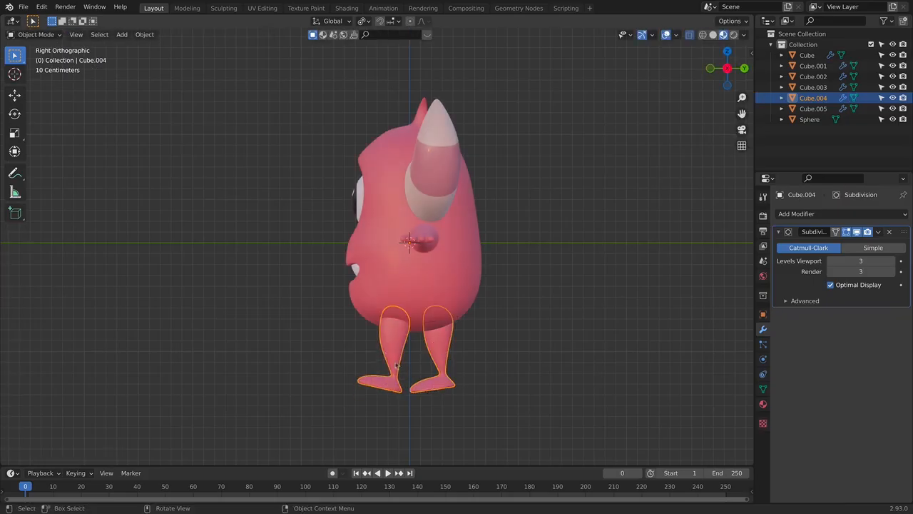
# - Select all linked geometry of the front leg and move it slightly further forward along Y
pyautogui.press('Tab')
pyautogui.press('l')
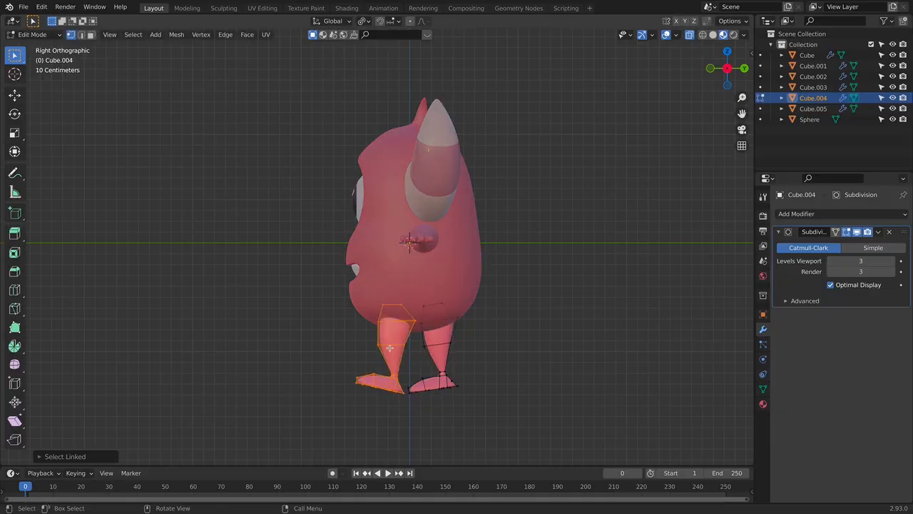
pyautogui.press('g')
pyautogui.press('y')
pyautogui.click(392, 350)
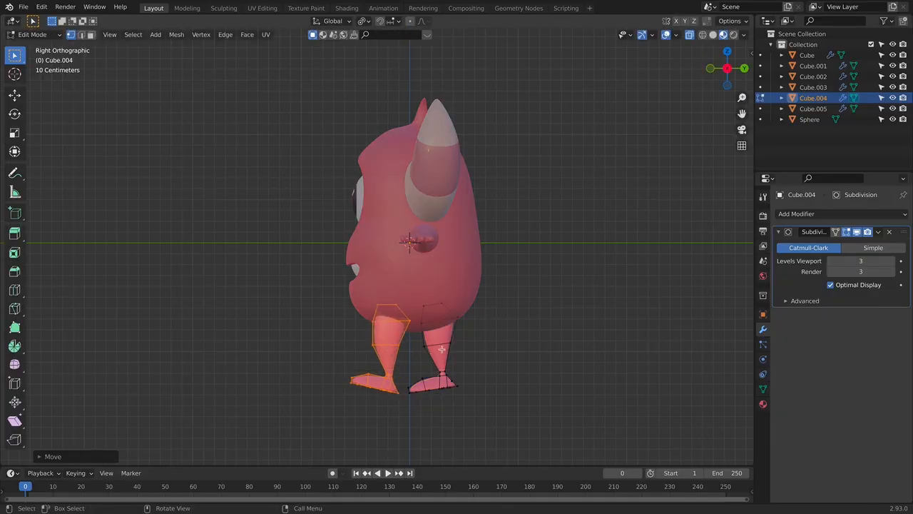
pyautogui.click(442, 349)
pyautogui.press('l')
pyautogui.press('o')
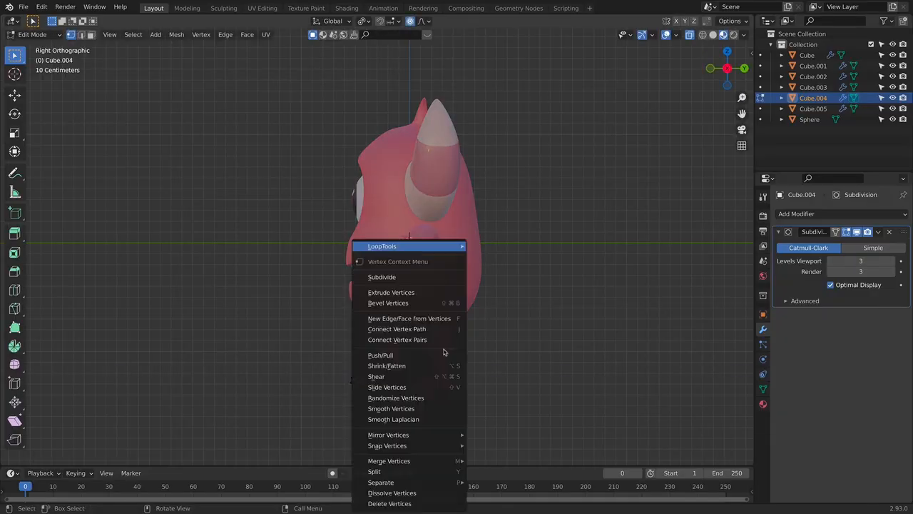
pyautogui.press('g')
pyautogui.press('y')
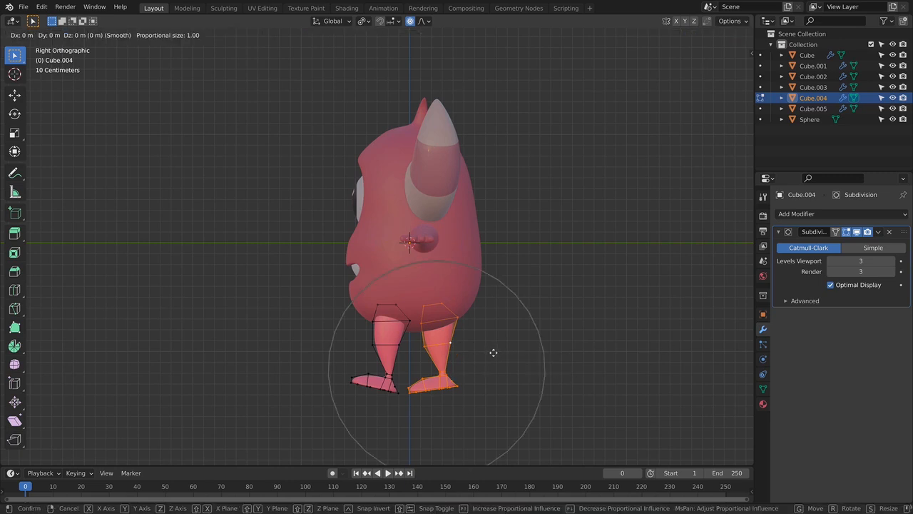
pyautogui.click(498, 353)
pyautogui.press('f')
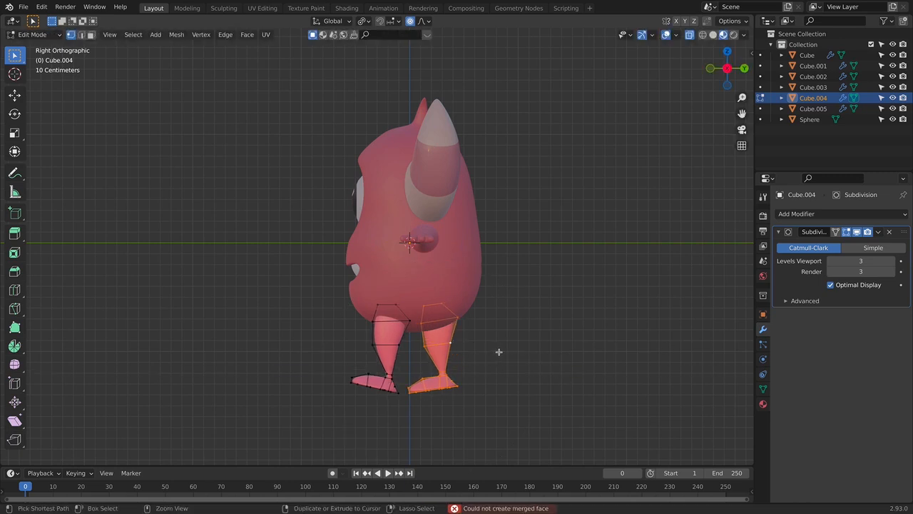
pyautogui.press('o')
pyautogui.press('Tab')
pyautogui.moveTo(474, 364); pyautogui.dragTo(582, 356, button='middle')
pyautogui.press('g')
pyautogui.press('Escape')
pyautogui.press('Tab')
pyautogui.moveTo(452, 362); pyautogui.dragTo(355, 347, button='middle')
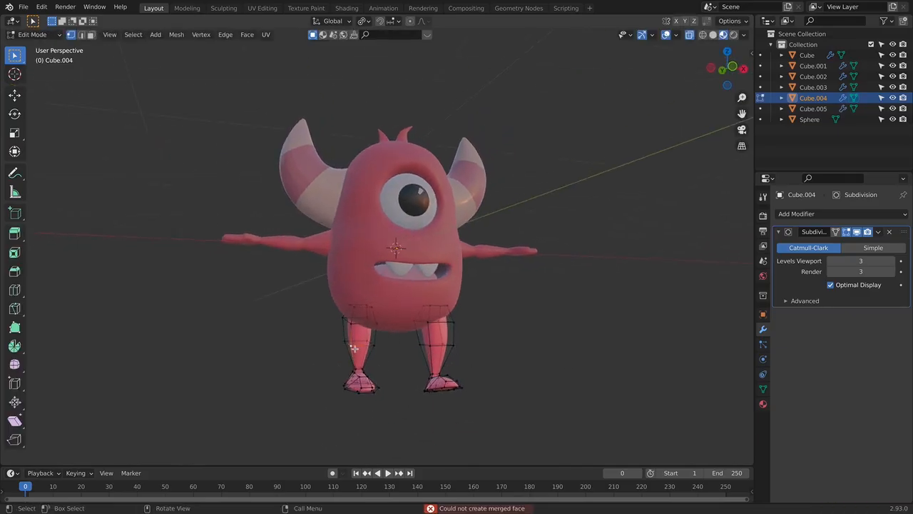
pyautogui.press('Tab')
pyautogui.hotkey('alt', 'a')
pyautogui.press('KP_1')
pyautogui.moveTo(521, 378); pyautogui.dragTo(352, 303, button='middle')
pyautogui.press('Tab')
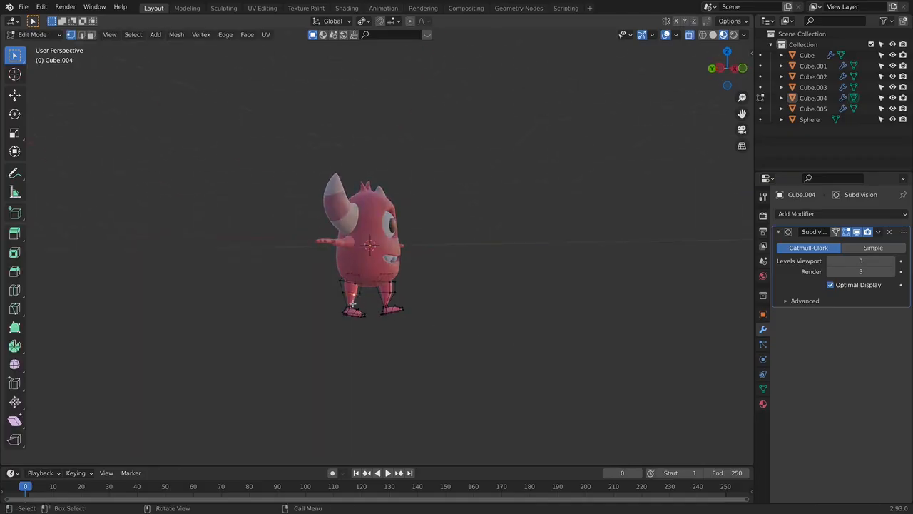
pyautogui.press('a')
pyautogui.press('g')
pyautogui.press('y')
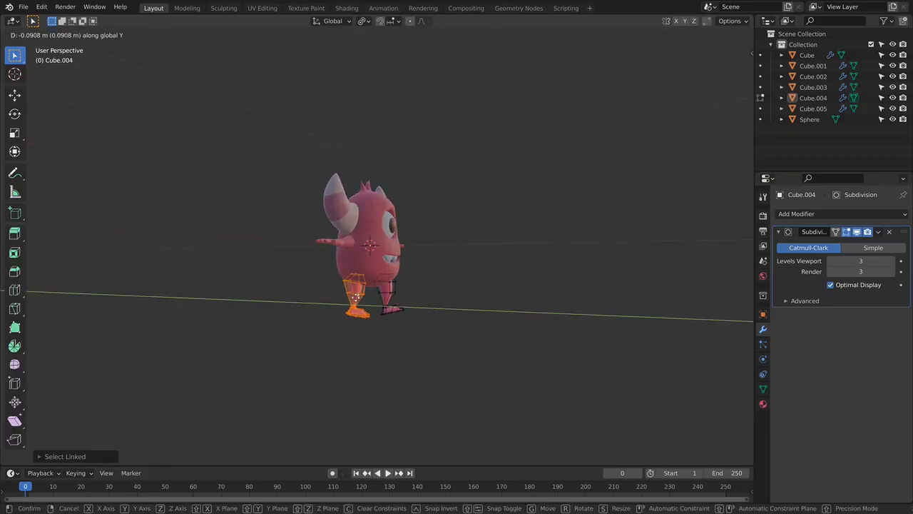
pyautogui.press('Escape')
pyautogui.press('Tab')
# - Select the monster's arms in the front view and enter Edit Mode
pyautogui.moveTo(498, 306); pyautogui.dragTo(396, 306, button='middle')
pyautogui.press('KP_1')
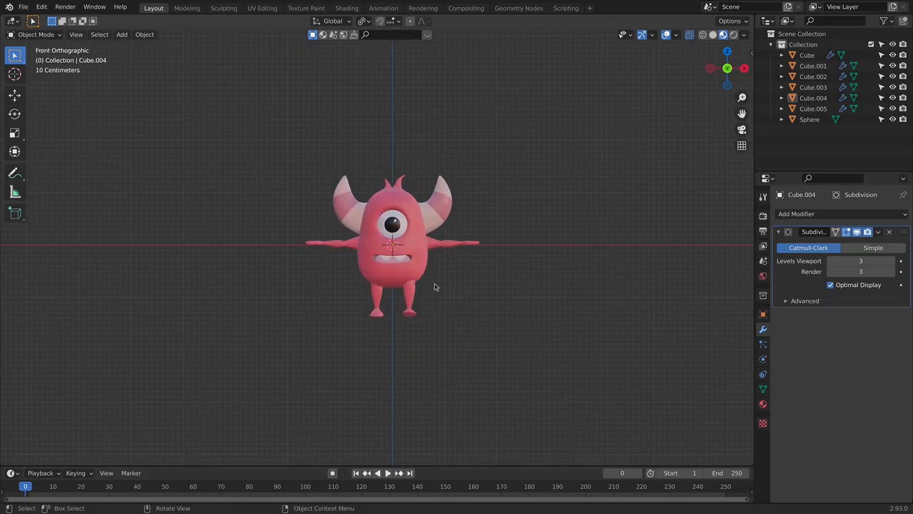
pyautogui.scroll(2, 438, 290)
pyautogui.keyDown('shift'); pyautogui.moveTo(449, 320); pyautogui.dragTo(286, 322, button='middle'); pyautogui.keyUp('shift')
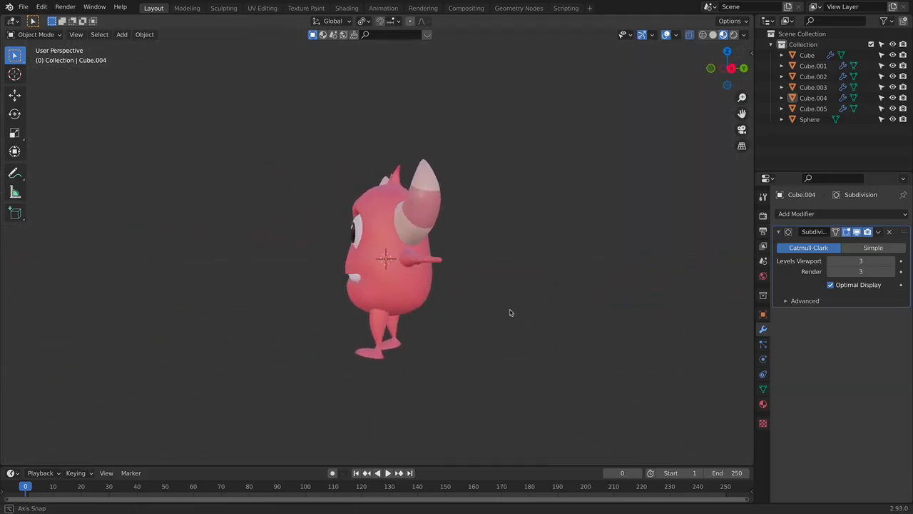
pyautogui.press('KP_1')
pyautogui.scroll(2, 434, 287)
pyautogui.keyDown('shift'); pyautogui.moveTo(435, 288); pyautogui.dragTo(414, 272, button='middle'); pyautogui.keyUp('shift')
pyautogui.scroll(2, 414, 294)
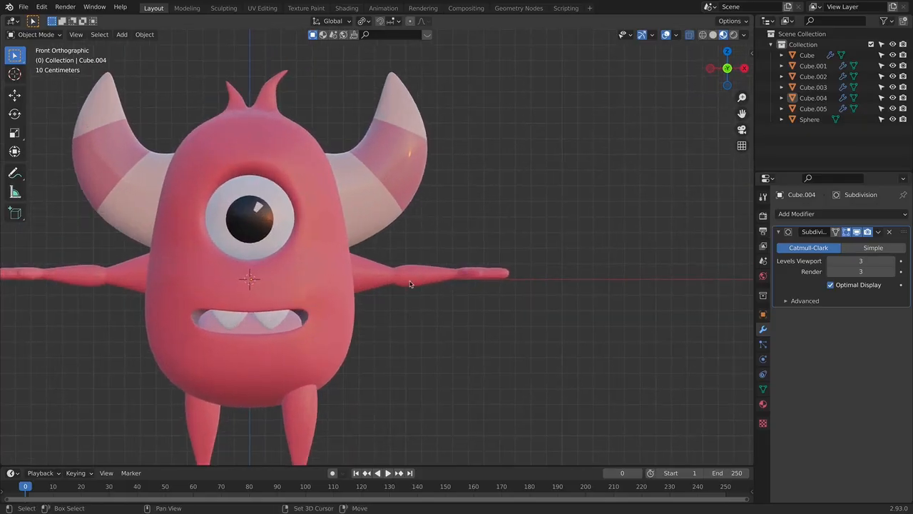
pyautogui.click(416, 284)
pyautogui.scroll(-2, 428, 293)
pyautogui.press('Tab')
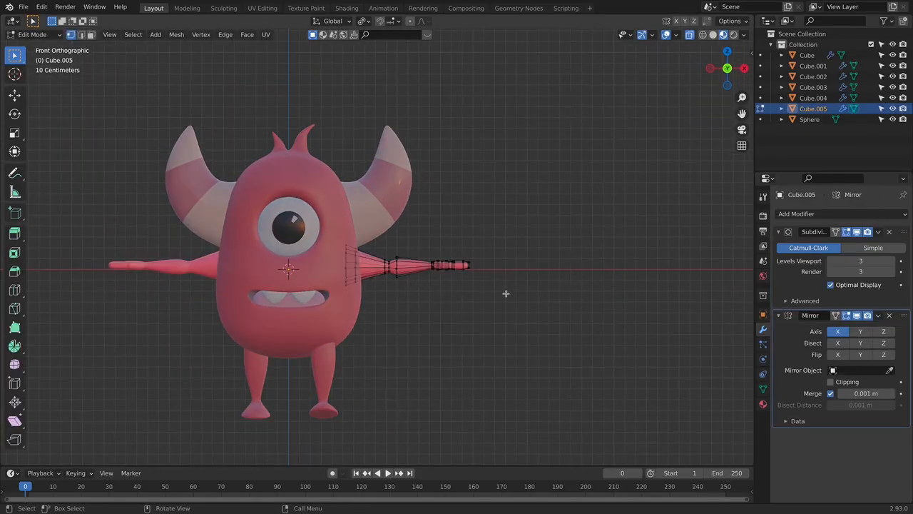
# - Move the arms' Mirror modifier above the Subdivision modifier in the stack
pyautogui.scroll(3, 528, 296)
pyautogui.keyDown('shift'); pyautogui.moveTo(573, 287); pyautogui.dragTo(359, 337, button='middle'); pyautogui.keyUp('shift')
pyautogui.scroll(1, 400, 329)
pyautogui.keyDown('shift'); pyautogui.moveTo(463, 313); pyautogui.dragTo(492, 222, button='middle'); pyautogui.keyUp('shift')
pyautogui.moveTo(453, 249); pyautogui.dragTo(263, 268, button='middle')
pyautogui.scroll(3, 264, 268)
pyautogui.keyDown('shift'); pyautogui.moveTo(594, 252); pyautogui.dragTo(624, 291, button='middle'); pyautogui.keyUp('shift')
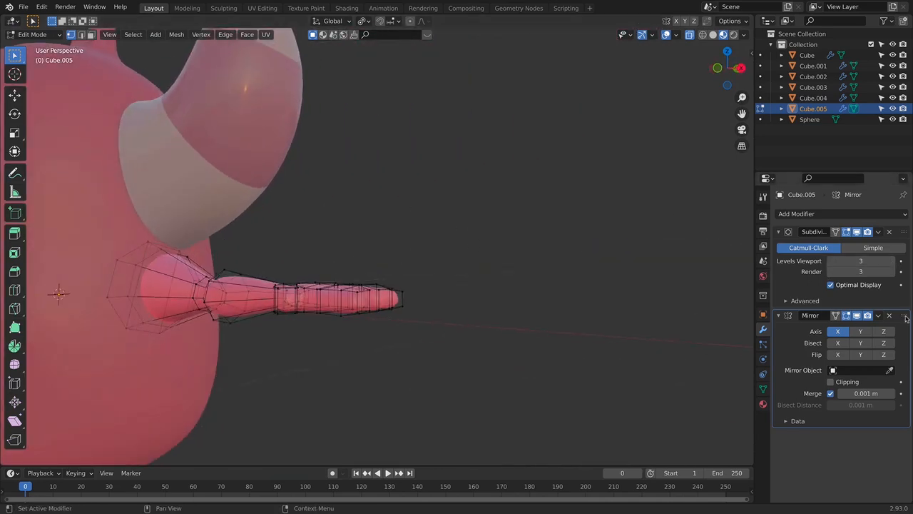
pyautogui.moveTo(902, 316); pyautogui.dragTo(901, 226)
pyautogui.scroll(-4, 270, 296)
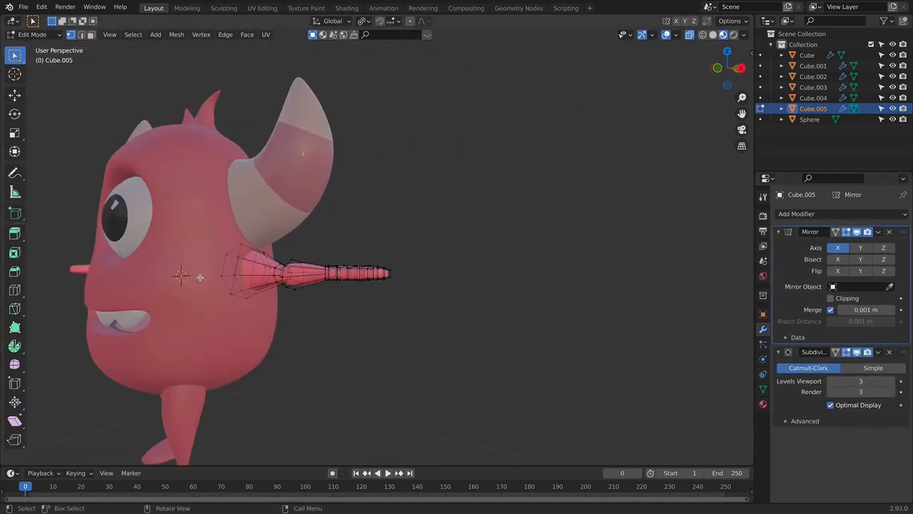
# - Select the edge loops in the gaps between the fingers and adjust their height along Z
pyautogui.scroll(3, 384, 290)
pyautogui.moveTo(421, 296); pyautogui.dragTo(477, 284, button='middle')
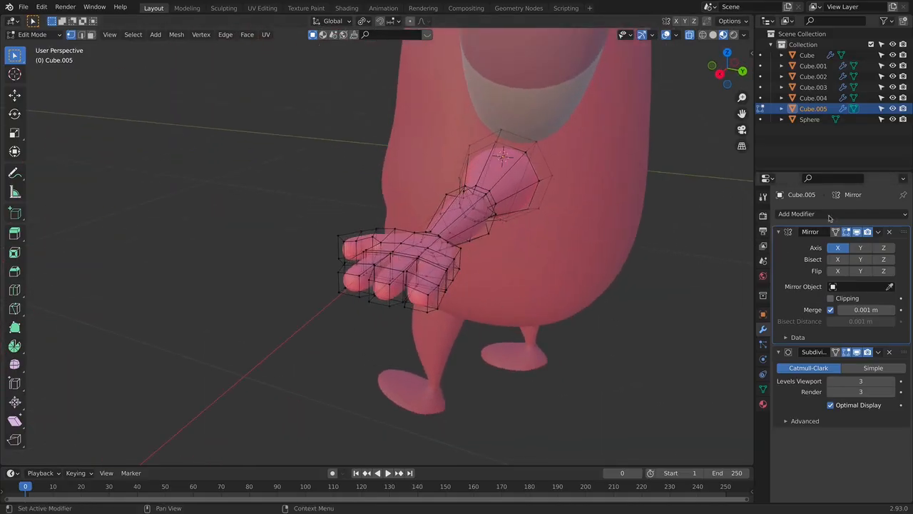
pyautogui.scroll(1, 414, 289)
pyautogui.keyDown('alt'); pyautogui.click(438, 284); pyautogui.keyUp('alt')
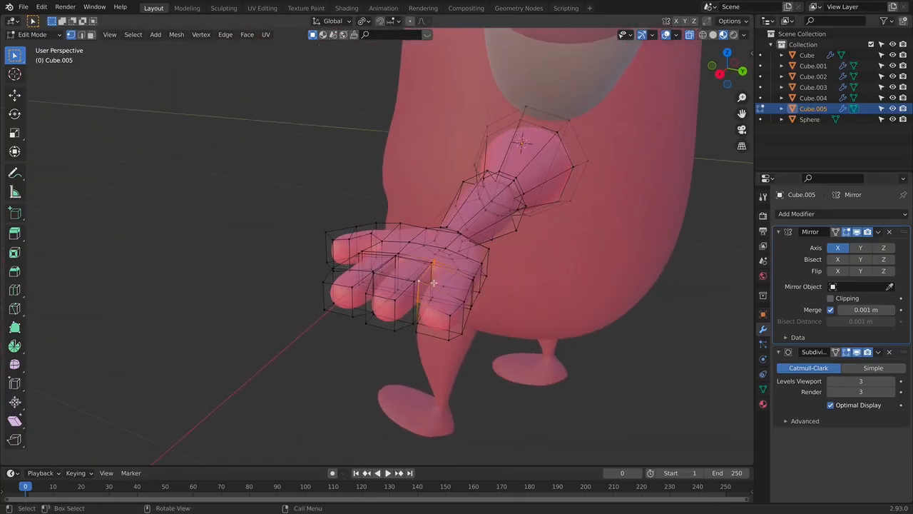
pyautogui.press('g')
pyautogui.press('z')
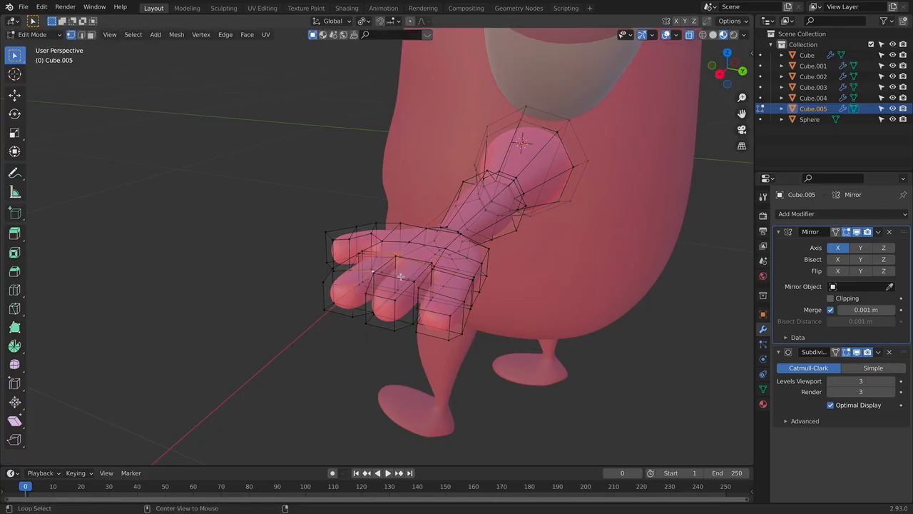
pyautogui.click(433, 280)
pyautogui.press('Tab')
pyautogui.moveTo(485, 293)
pyautogui.mouseDown(button='middle')
pyautogui.moveTo(512, 279)
pyautogui.moveTo(491, 288)
pyautogui.mouseUp(button='middle')
pyautogui.press('Tab')
pyautogui.scroll(2, 491, 288)
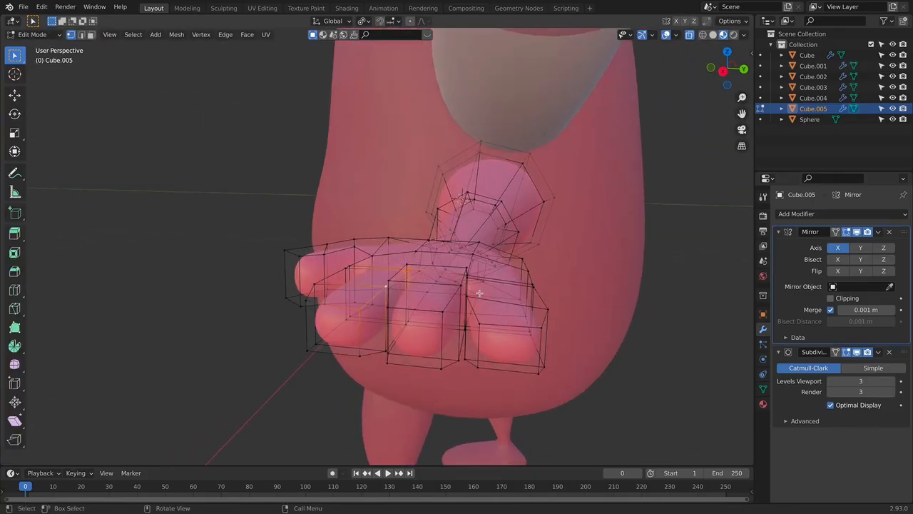
# - Turn X-ray off, select the whole little finger and rotate it around the X axis
pyautogui.hotkey('alt', 'z')
pyautogui.moveTo(561, 316); pyautogui.dragTo(580, 250, button='middle')
pyautogui.keyDown('alt'); pyautogui.scroll(-3, 520, 403); pyautogui.keyUp('alt')
pyautogui.scroll(-2, 519, 401)
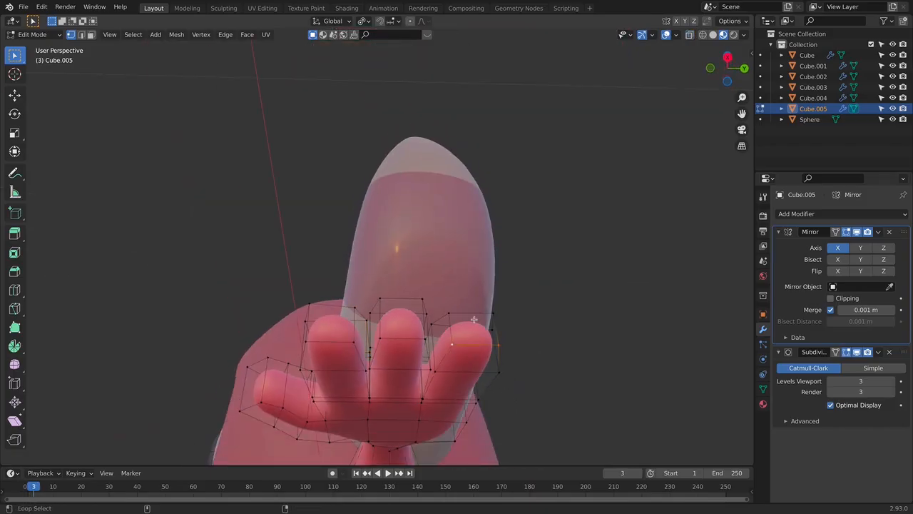
pyautogui.press('l')
pyautogui.press('l')
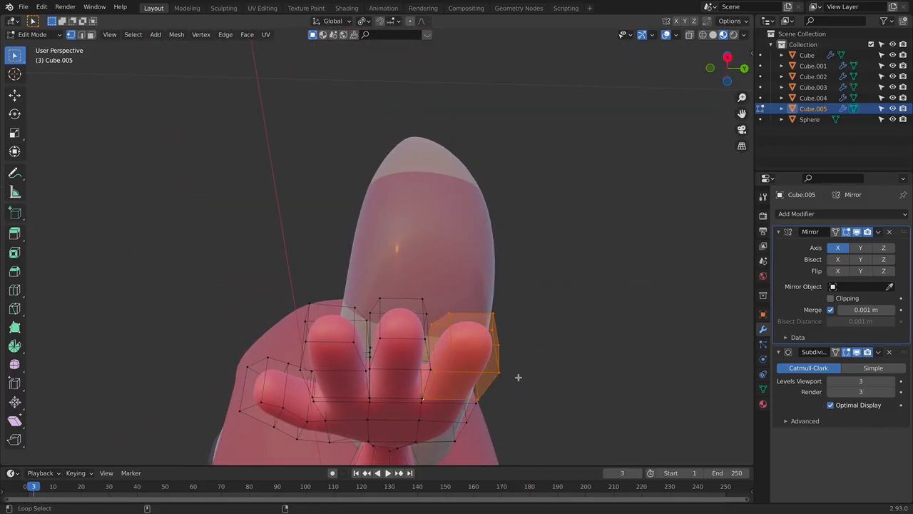
pyautogui.press('r')
pyautogui.rightClick(589, 373)
pyautogui.press('r')
pyautogui.press('y')
pyautogui.press('x')
pyautogui.click(540, 404)
pyautogui.moveTo(556, 384); pyautogui.dragTo(617, 399, button='middle')
# - Select the vertices of the index finger, rotate them slightly and clear the selection
pyautogui.moveTo(325, 344); pyautogui.dragTo(335, 299, button='middle')
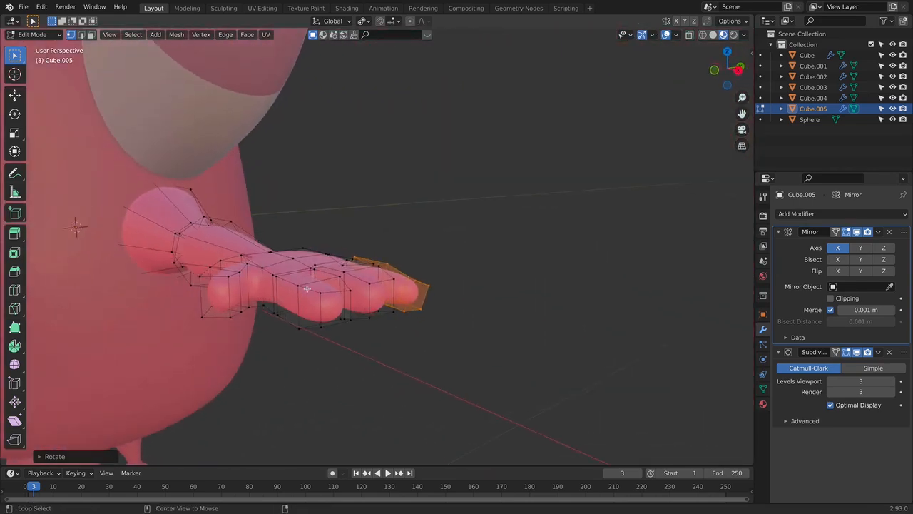
pyautogui.keyDown('alt'); pyautogui.click(310, 288); pyautogui.keyUp('alt')
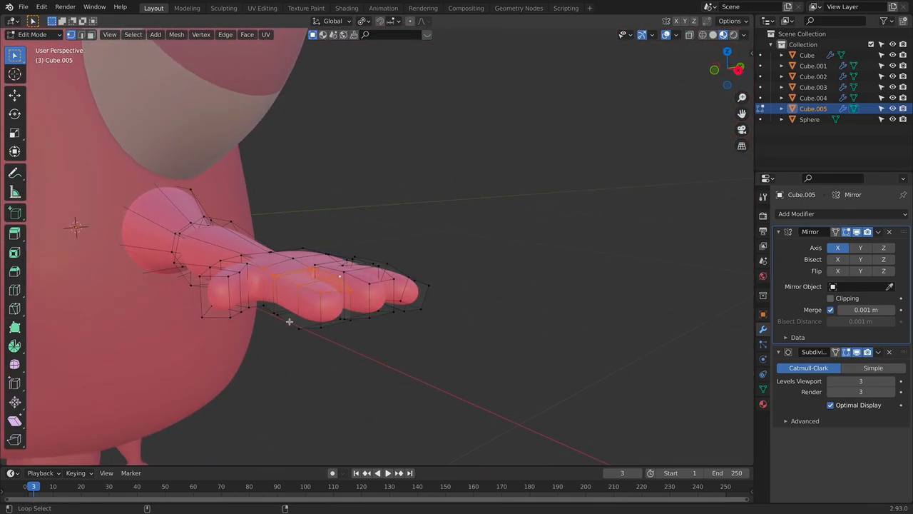
pyautogui.keyDown('alt'); pyautogui.click(319, 323); pyautogui.keyUp('alt')
pyautogui.keyDown('alt'); pyautogui.click(360, 315); pyautogui.keyUp('alt')
pyautogui.moveTo(364, 316); pyautogui.dragTo(275, 269, button='middle')
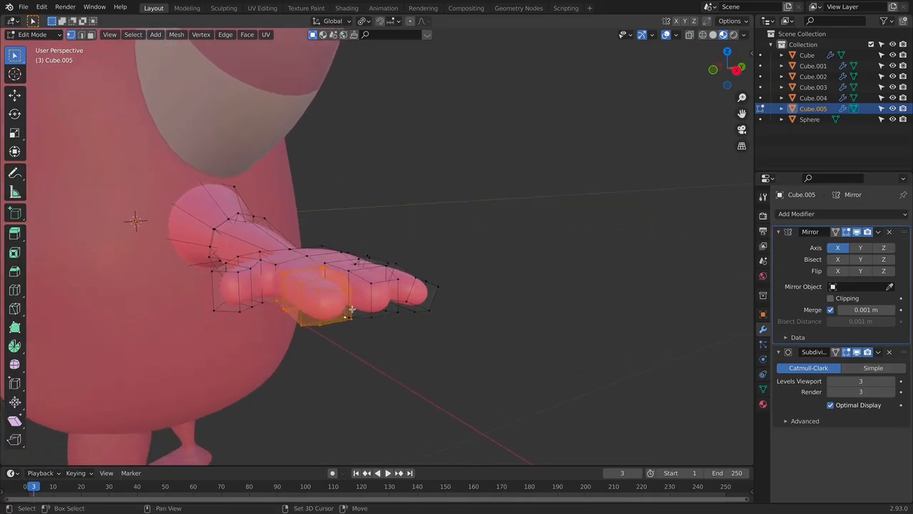
pyautogui.moveTo(418, 273); pyautogui.dragTo(287, 280, button='middle')
pyautogui.press('r')
pyautogui.click(393, 239)
pyautogui.hotkey('alt', 'a')
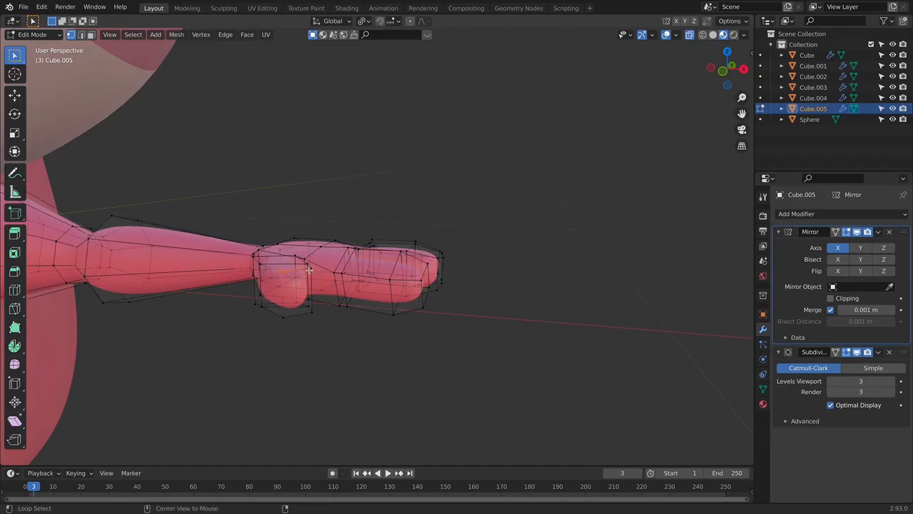
# - Select the thumb's vertices from the top view and rotate them around the X axis
pyautogui.moveTo(336, 311); pyautogui.dragTo(298, 286, button='middle')
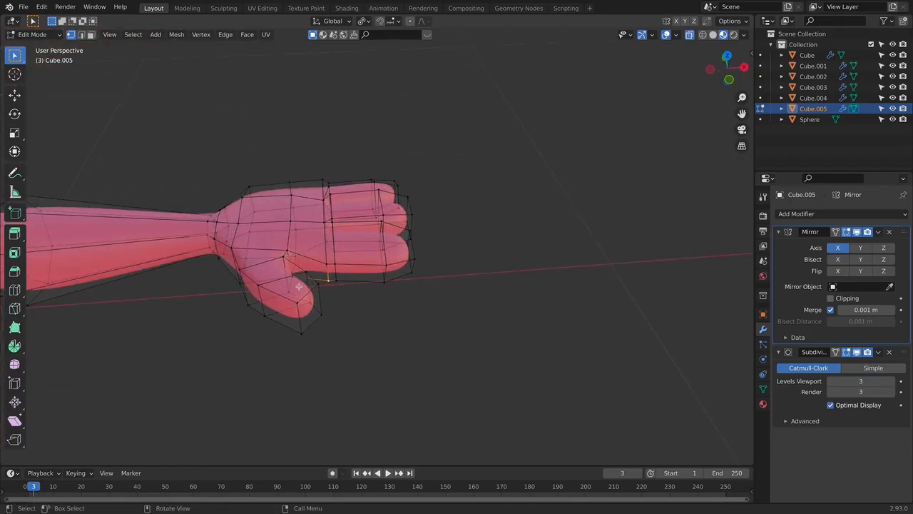
pyautogui.press('KP_7')
pyautogui.moveTo(224, 232); pyautogui.dragTo(354, 368)
pyautogui.moveTo(341, 295); pyautogui.dragTo(381, 227, button='middle')
pyautogui.press('r')
pyautogui.press('x')
pyautogui.click(353, 200)
# - Move the thumb slightly down along Z and check the hand's shape in Object Mode
pyautogui.press('g')
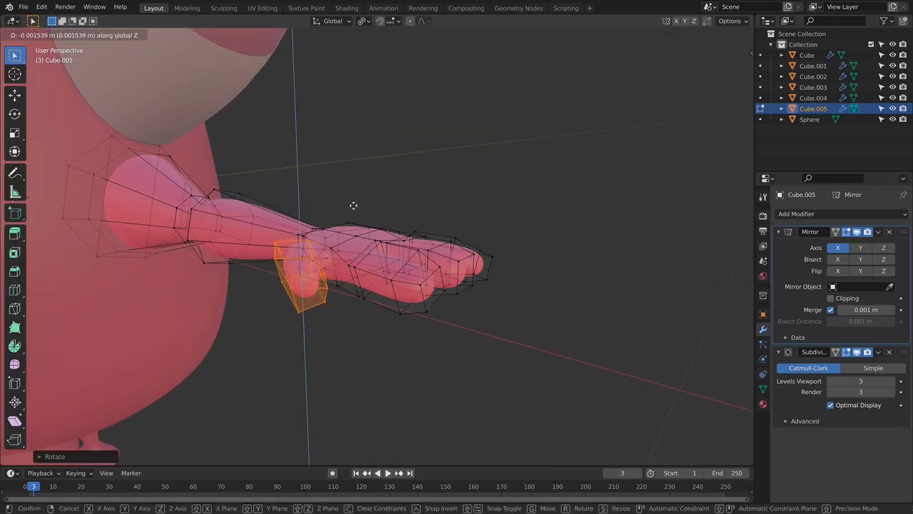
pyautogui.press('z')
pyautogui.click(355, 220)
pyautogui.press('Tab')
pyautogui.moveTo(365, 239); pyautogui.dragTo(421, 258, button='middle')
pyautogui.press('Tab')
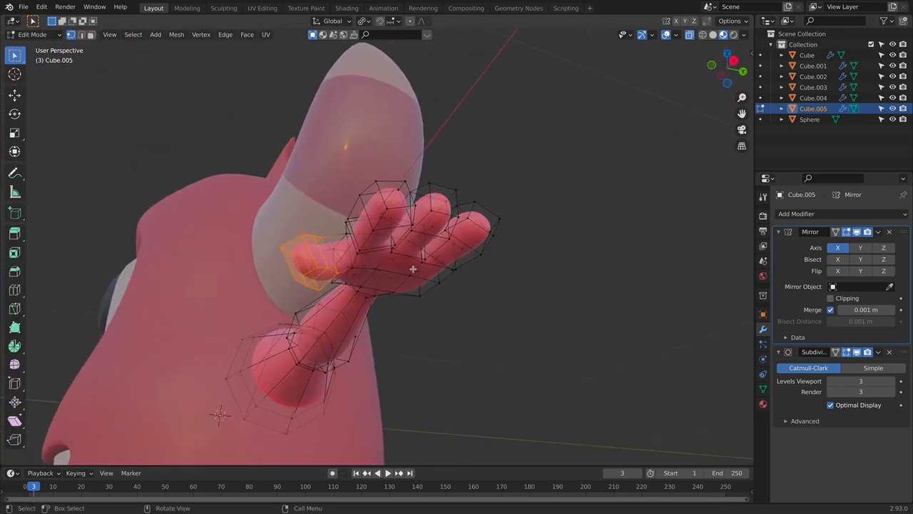
# - Move the thumb along Y closer to the palm and rotate it slightly
pyautogui.press('g')
pyautogui.press('y')
pyautogui.click(419, 271)
pyautogui.press('r')
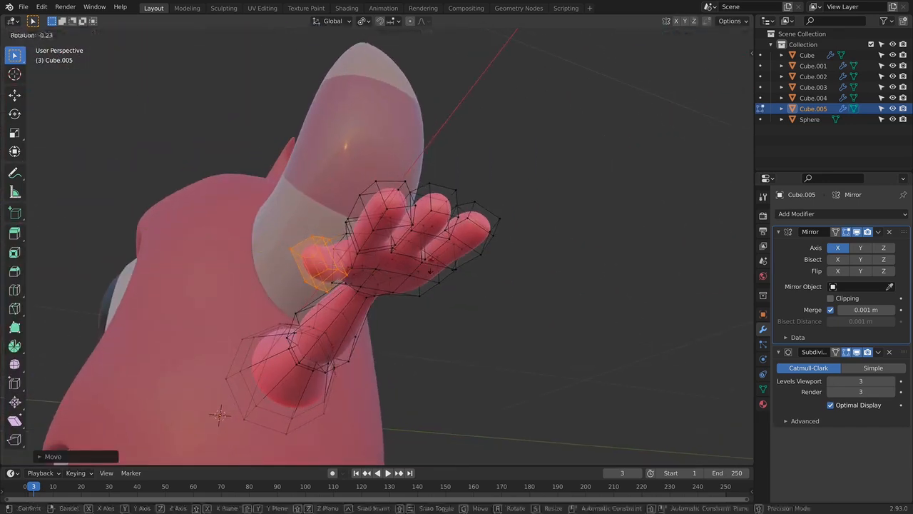
pyautogui.click(344, 270)
pyautogui.moveTo(344, 270); pyautogui.dragTo(465, 266, button='middle')
pyautogui.press('Tab')
pyautogui.click(474, 307)
pyautogui.press('Tab')
# - Select the vertices of the hand's outer finger and move them slightly along Z
pyautogui.moveTo(473, 229); pyautogui.dragTo(425, 270, button='middle')
pyautogui.hotkey('alt', 'z')
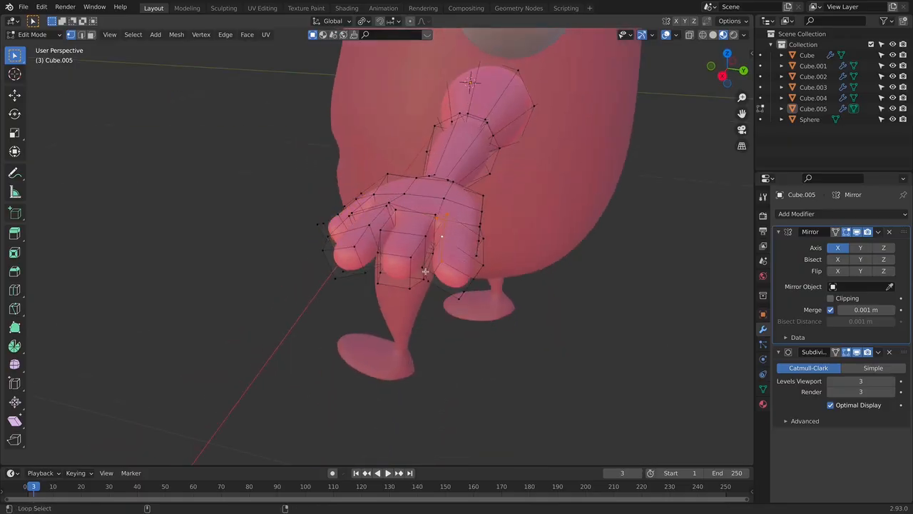
pyautogui.keyDown('alt'); pyautogui.click(486, 264); pyautogui.keyUp('alt')
pyautogui.moveTo(467, 294); pyautogui.dragTo(530, 263, button='middle')
pyautogui.press('c')
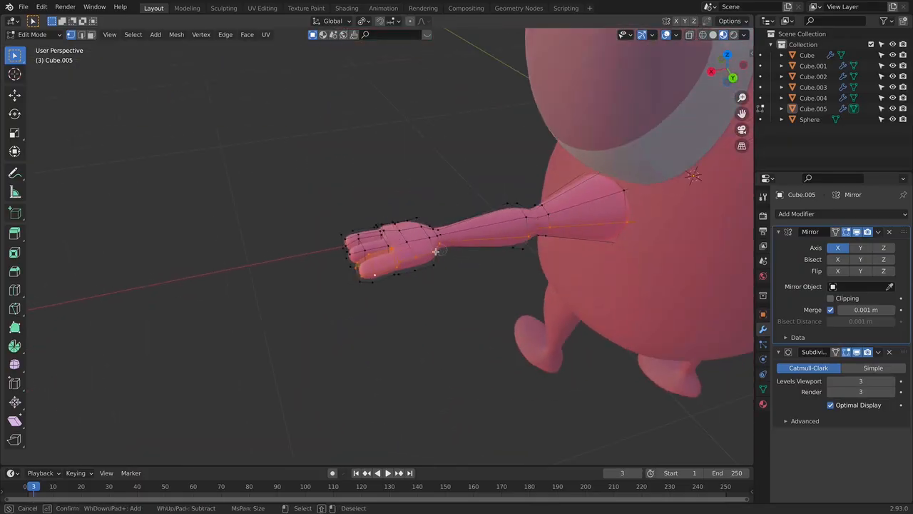
pyautogui.press('Escape')
pyautogui.hotkey('alt', 'z')
pyautogui.scroll(3, 426, 281)
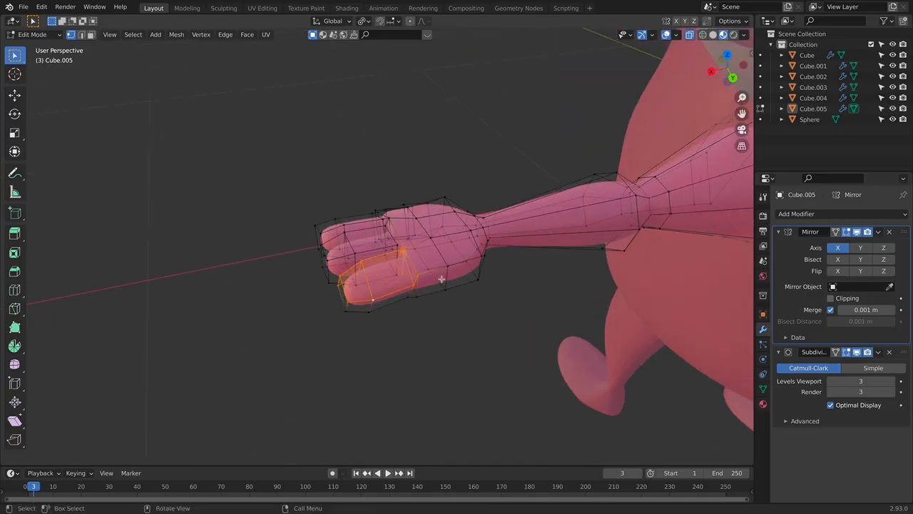
pyautogui.moveTo(488, 297); pyautogui.dragTo(591, 250, button='middle')
pyautogui.press('g')
pyautogui.press('z')
pyautogui.click(587, 262)
# - Reposition the outer finger's end, rotate it around the X axis and check the hand in Object Mode
pyautogui.moveTo(490, 239); pyautogui.dragTo(436, 224, button='middle')
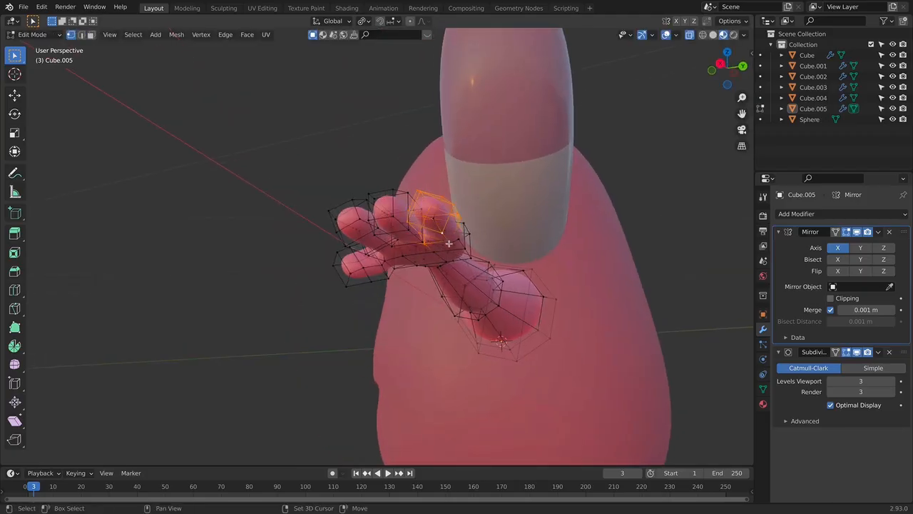
pyautogui.moveTo(469, 241)
pyautogui.mouseDown(button='middle')
pyautogui.moveTo(543, 246)
pyautogui.moveTo(473, 242)
pyautogui.mouseUp(button='middle')
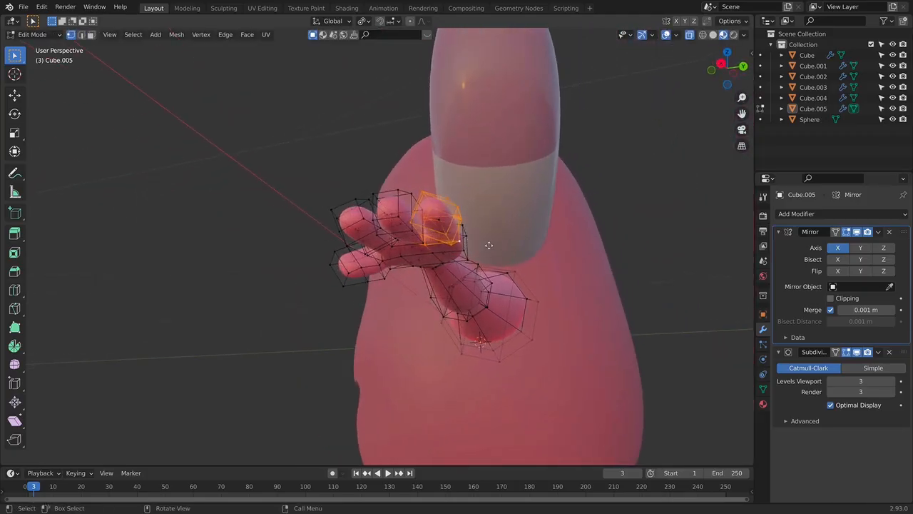
pyautogui.press('g')
pyautogui.click(488, 250)
pyautogui.press('r')
pyautogui.press('x')
pyautogui.click(486, 286)
pyautogui.press('Tab')
pyautogui.click(534, 262)
pyautogui.moveTo(534, 262); pyautogui.dragTo(396, 324, button='middle')
pyautogui.click(414, 292)
pyautogui.press('Tab')
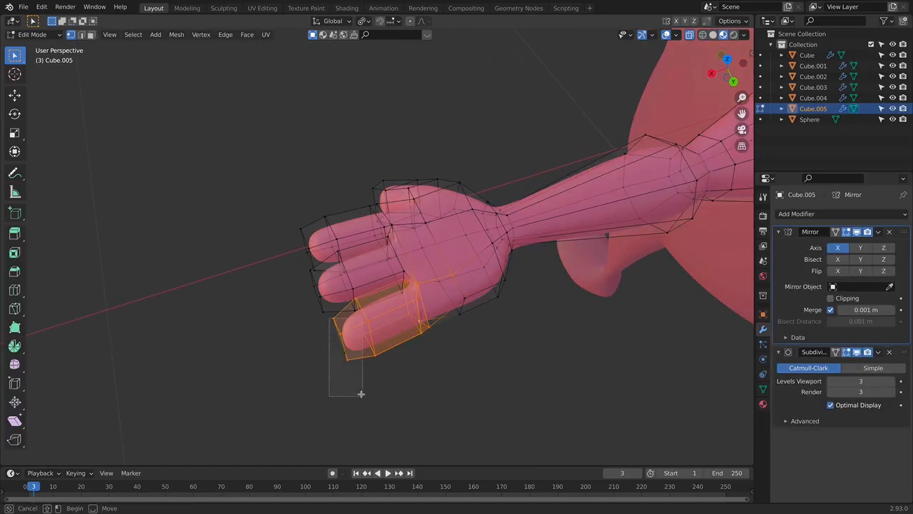
# - Move the outer finger's tip vertices along X and the neighbouring edge loop along Y
pyautogui.moveTo(362, 396); pyautogui.dragTo(362, 394)
pyautogui.press('g')
pyautogui.press('x')
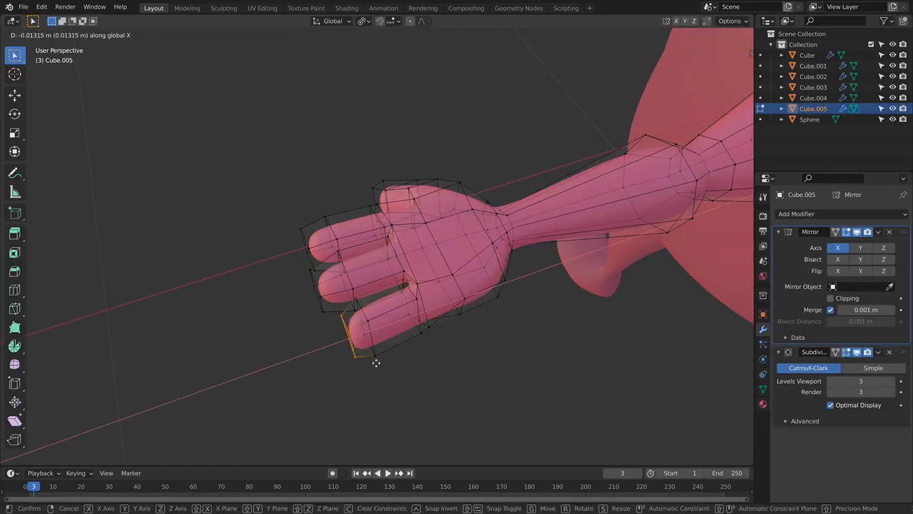
pyautogui.click(378, 362)
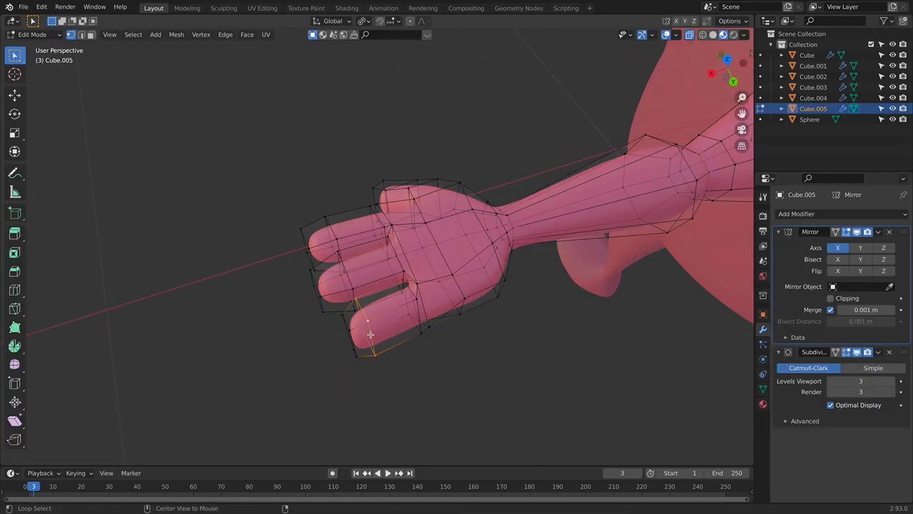
pyautogui.press('g')
pyautogui.press('y')
pyautogui.click(379, 329)
pyautogui.press('Tab')
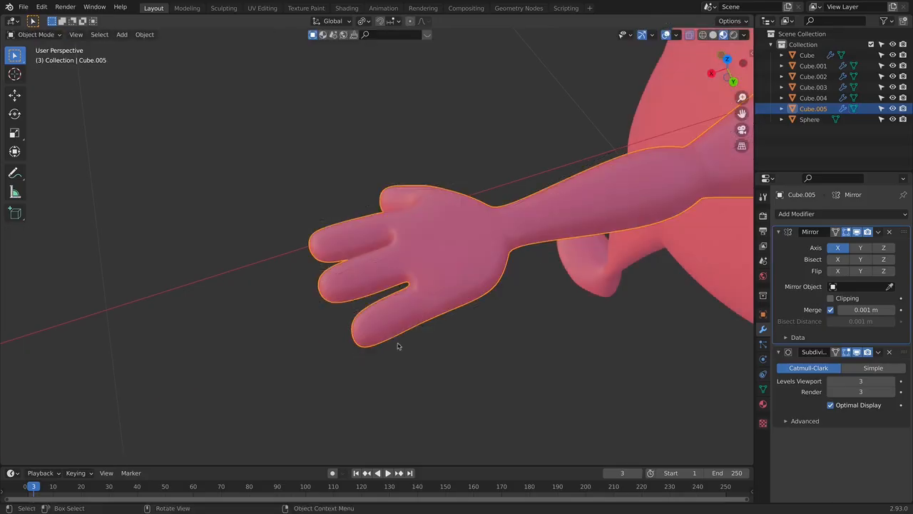
# - Move the selected vertices on the outer finger's inner side along Z and check the shape in Object Mode
pyautogui.moveTo(575, 265); pyautogui.dragTo(459, 203, button='middle')
pyautogui.press('Tab')
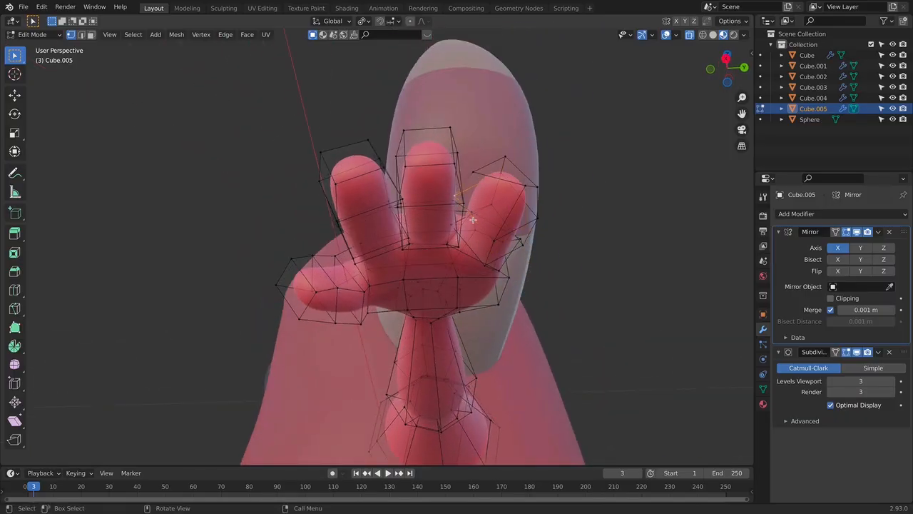
pyautogui.press('g')
pyautogui.press('z')
pyautogui.click(481, 235)
pyautogui.press('Tab')
pyautogui.moveTo(508, 232); pyautogui.dragTo(440, 196, button='middle')
# - Select the edge loop vertices at the outer finger's base, rotate them and shift them towards the palm
pyautogui.press('Tab')
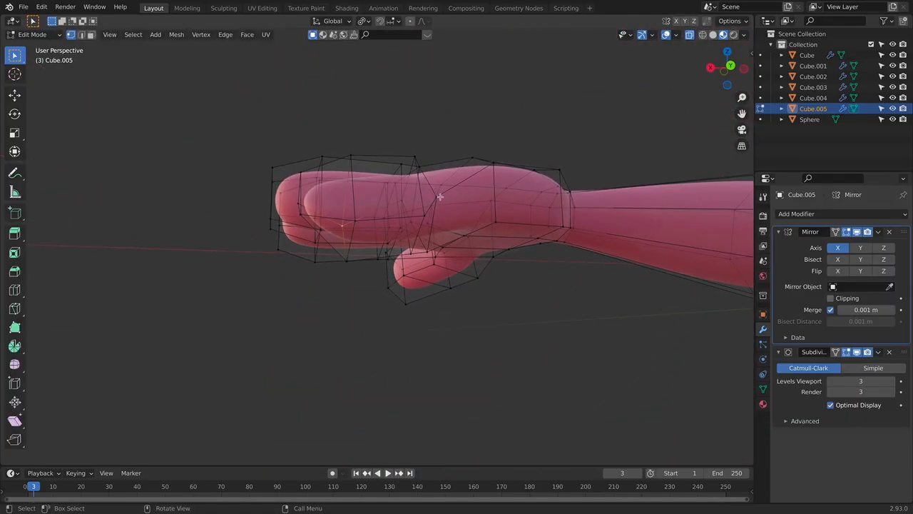
pyautogui.moveTo(489, 216); pyautogui.dragTo(517, 179, button='middle')
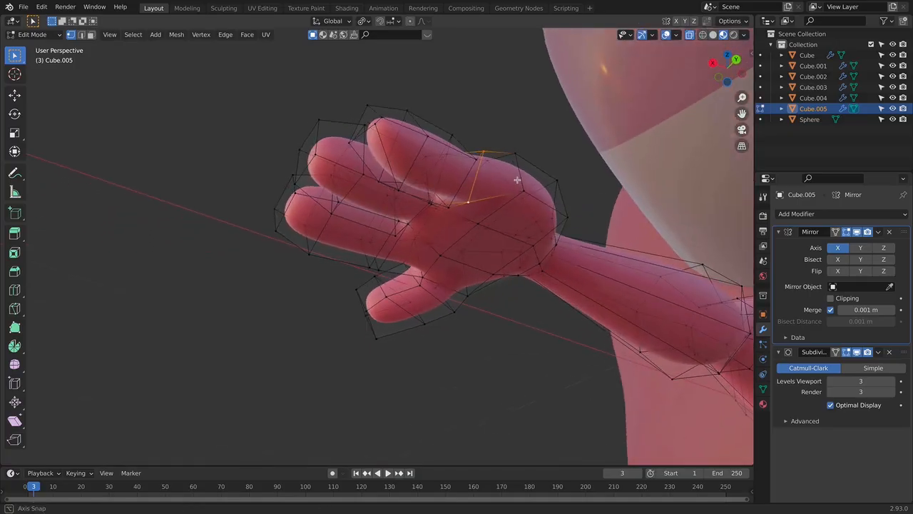
pyautogui.press('r')
pyautogui.click(505, 215)
pyautogui.press('g')
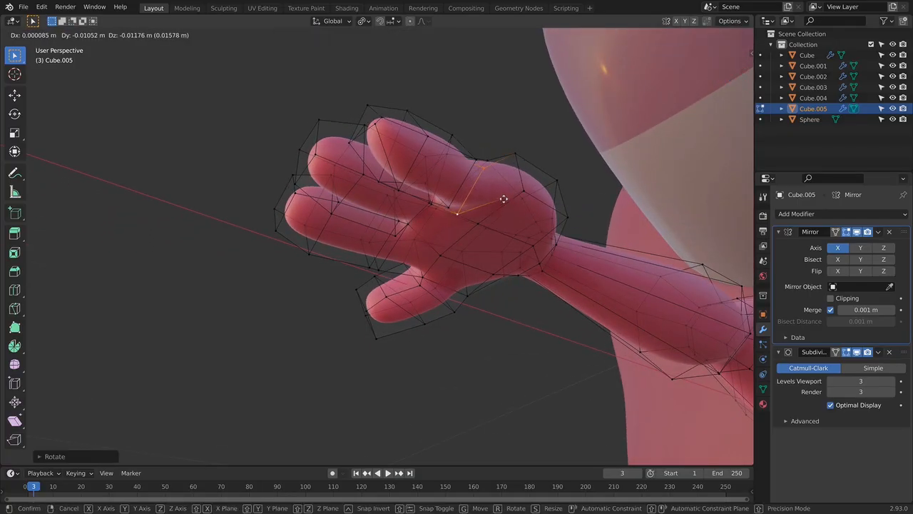
pyautogui.click(505, 202)
pyautogui.press('Tab')
# - Move the vertices in the gap between the middle and outer fingers along Y and inspect the hand
pyautogui.moveTo(505, 207); pyautogui.dragTo(485, 252, button='middle')
pyautogui.press('Tab')
pyautogui.press('g')
pyautogui.press('x')
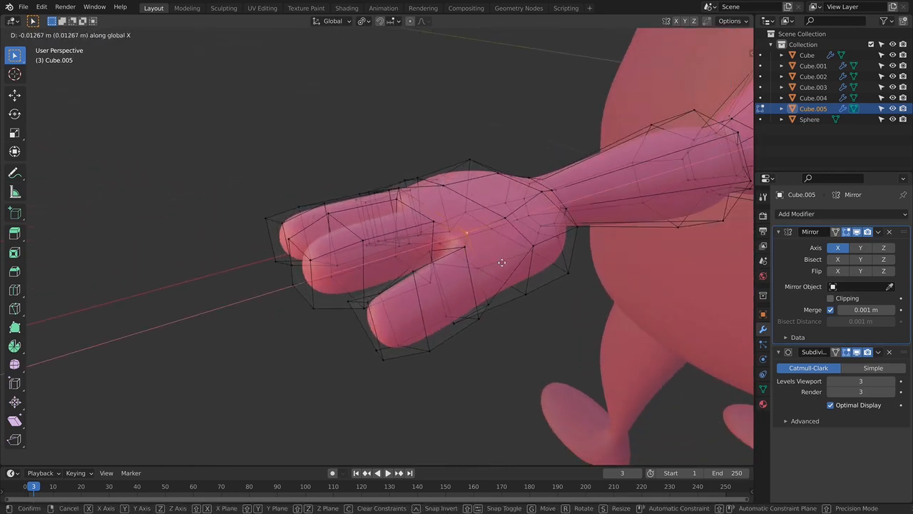
pyautogui.press('y')
pyautogui.click(502, 264)
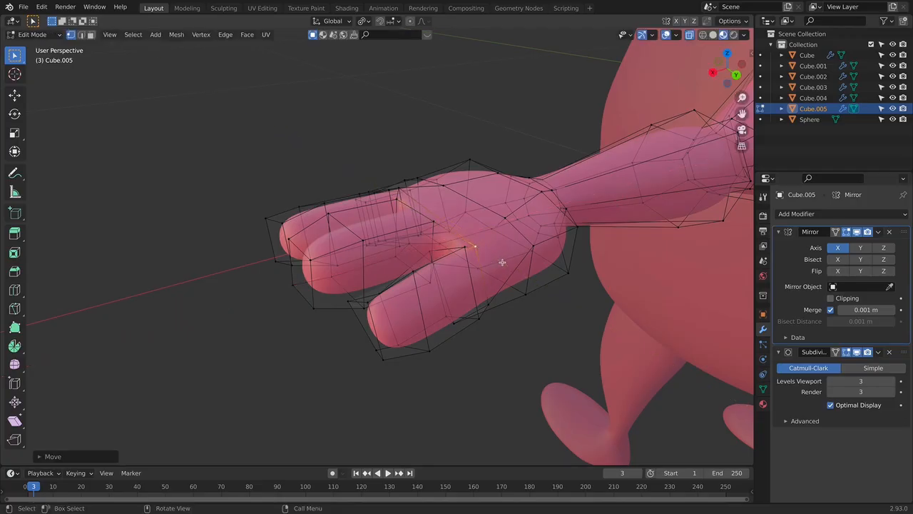
pyautogui.press('Tab')
pyautogui.moveTo(530, 272); pyautogui.dragTo(548, 304, button='middle')
# - Apply the Mirror modifier on the arms object in Object Mode
pyautogui.press('KP_1')
pyautogui.scroll(-2, 456, 260)
pyautogui.keyDown('shift'); pyautogui.moveTo(451, 262); pyautogui.dragTo(691, 234, button='middle'); pyautogui.keyUp('shift')
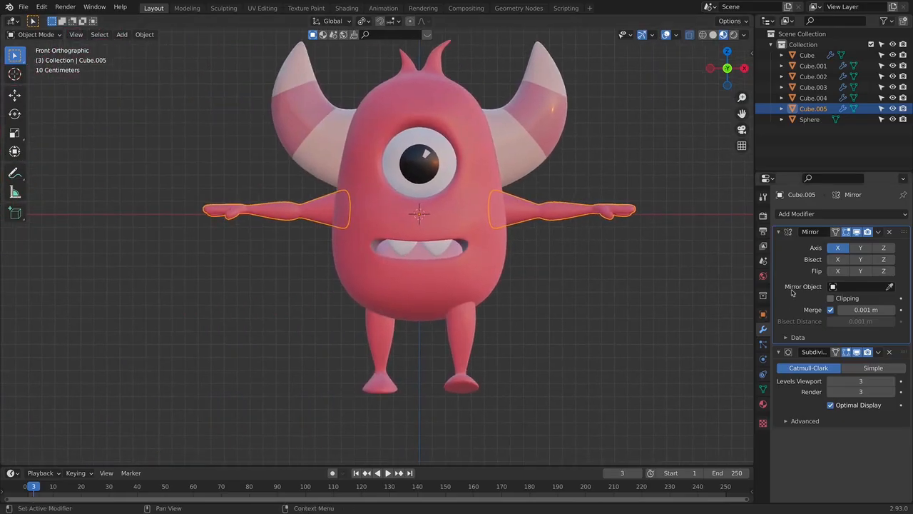
pyautogui.hotkey('ctrl', 'a')
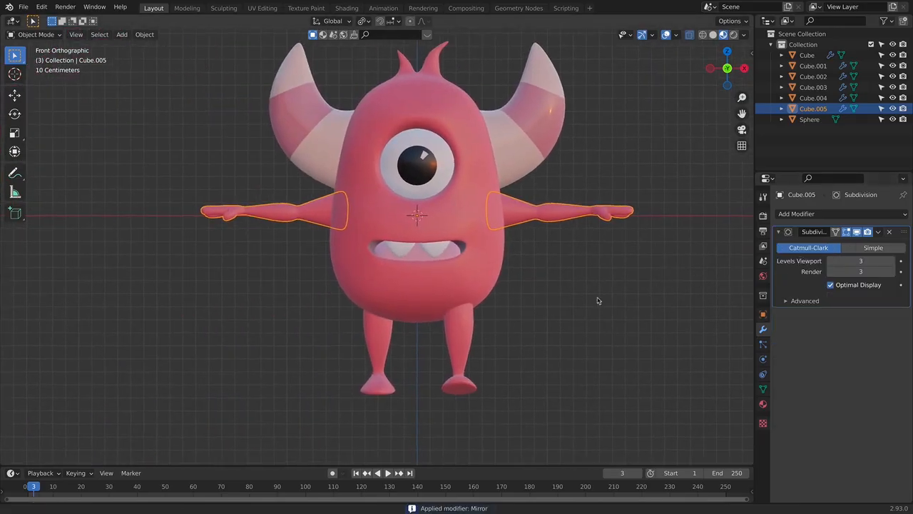
pyautogui.keyDown('shift'); pyautogui.moveTo(622, 252); pyautogui.dragTo(534, 265, button='middle'); pyautogui.keyUp('shift')
# - Select all vertices of the hand on the +X side and rotate it at the wrist
pyautogui.scroll(1, 534, 265)
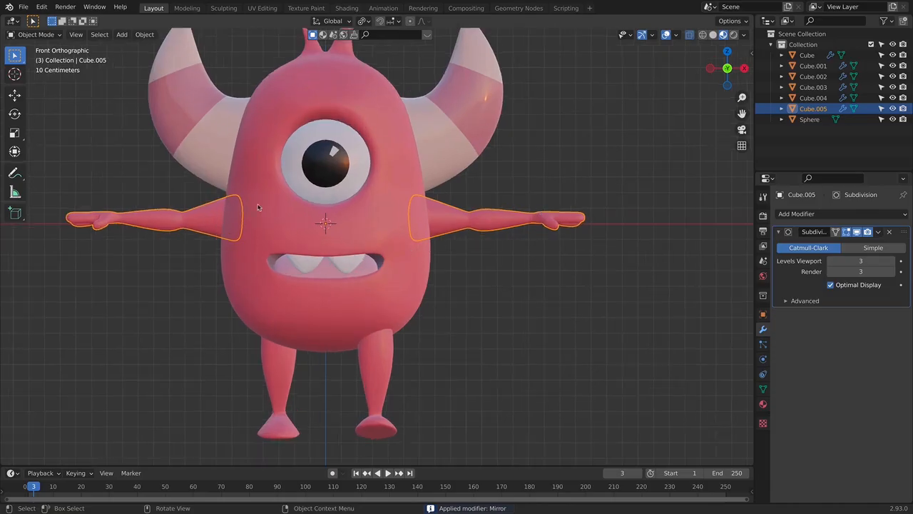
pyautogui.press('Tab')
pyautogui.keyDown('shift'); pyautogui.moveTo(263, 241); pyautogui.dragTo(366, 234, button='middle'); pyautogui.keyUp('shift')
pyautogui.moveTo(332, 163); pyautogui.dragTo(512, 264)
pyautogui.keyDown('shift'); pyautogui.moveTo(513, 258); pyautogui.dragTo(426, 227, button='middle'); pyautogui.keyUp('shift')
pyautogui.moveTo(424, 225); pyautogui.dragTo(523, 311)
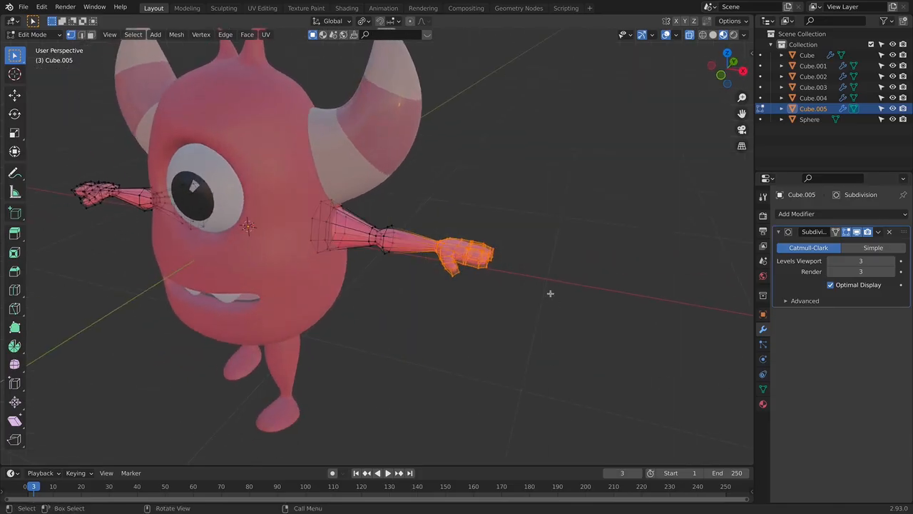
pyautogui.moveTo(571, 307); pyautogui.dragTo(388, 224, button='middle')
pyautogui.press('r')
pyautogui.click(412, 324)
pyautogui.press('Tab')
pyautogui.press('Tab')
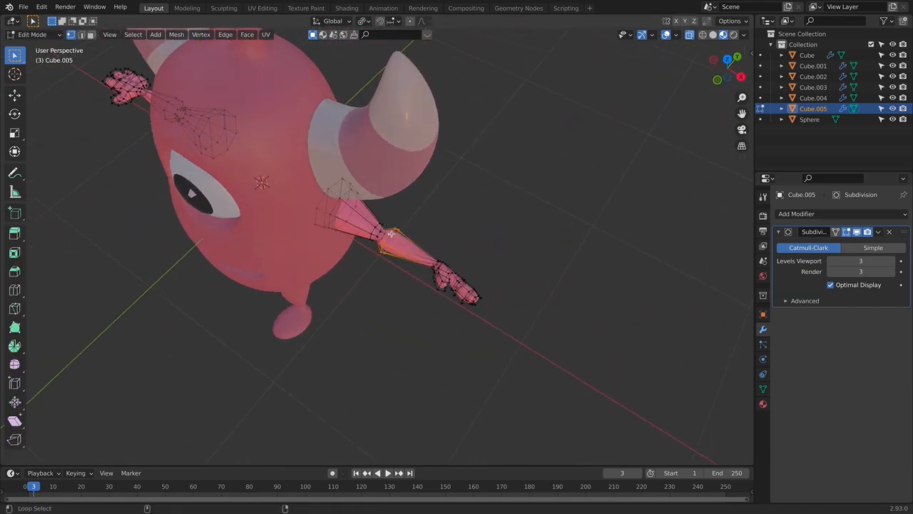
# - Select the forearm and hand of the +X arm, rotate them forward and move them along Y to the elbow
pyautogui.moveTo(599, 374); pyautogui.dragTo(598, 374)
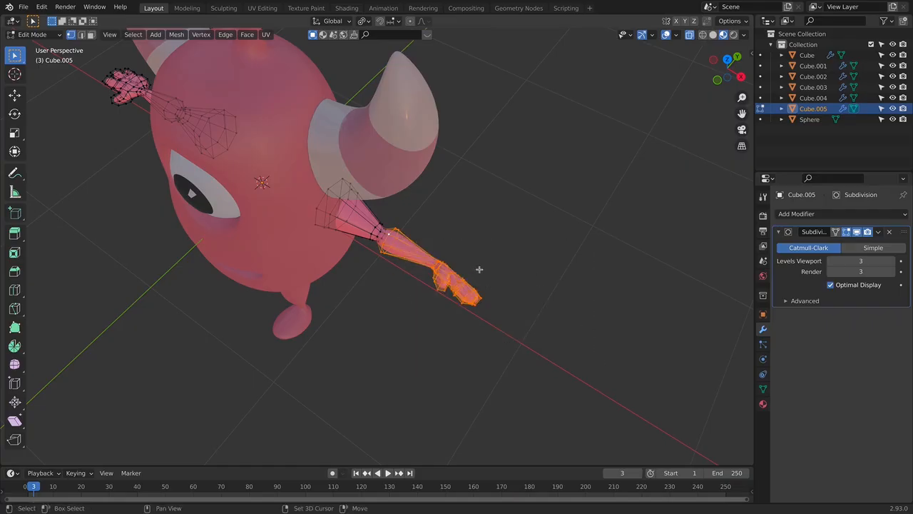
pyautogui.moveTo(422, 250); pyautogui.dragTo(412, 305, button='middle')
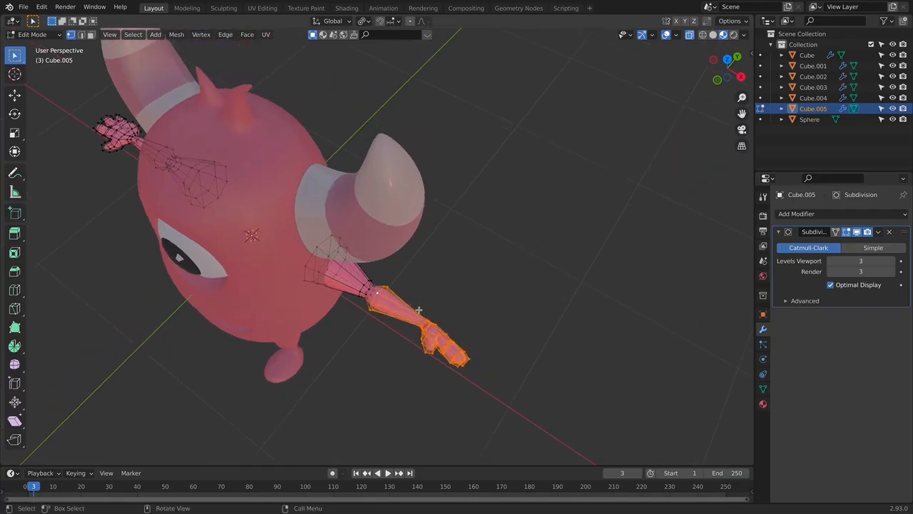
pyautogui.scroll(2, 481, 297)
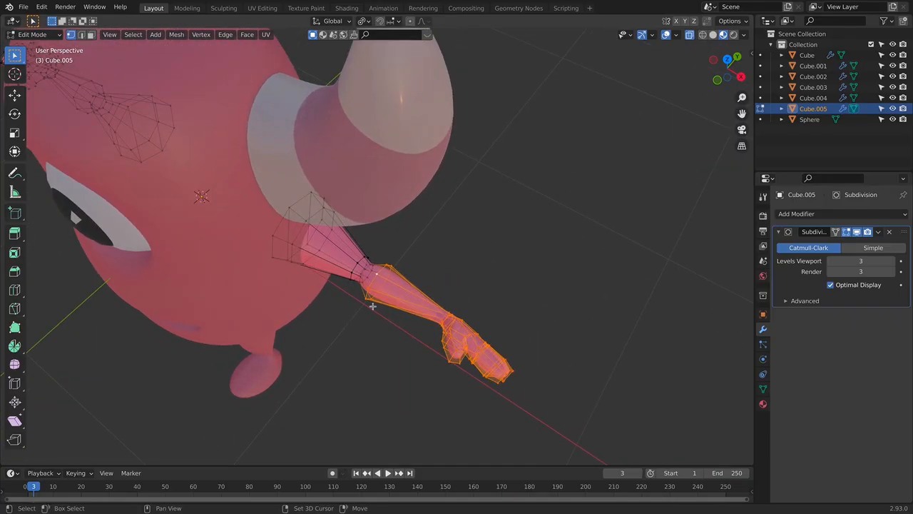
pyautogui.moveTo(513, 382); pyautogui.dragTo(505, 391, button='middle')
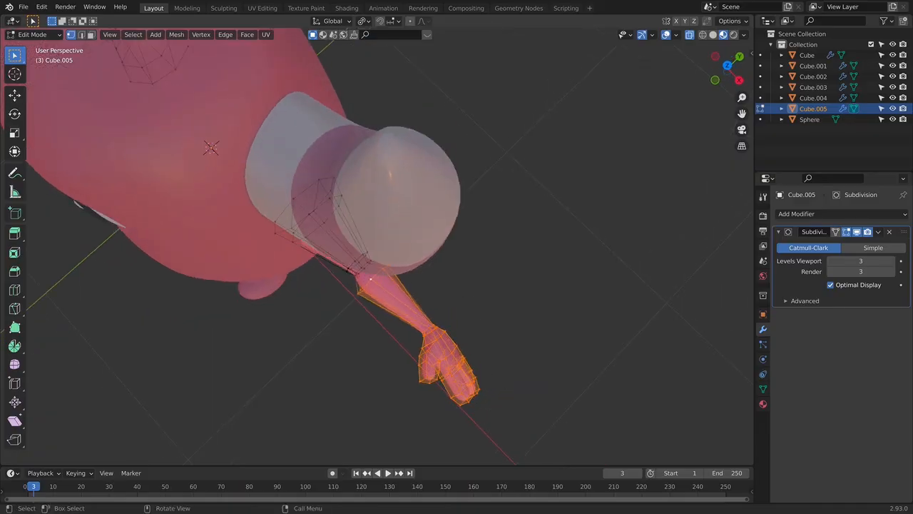
pyautogui.press('r')
pyautogui.click(485, 368)
pyautogui.press('g')
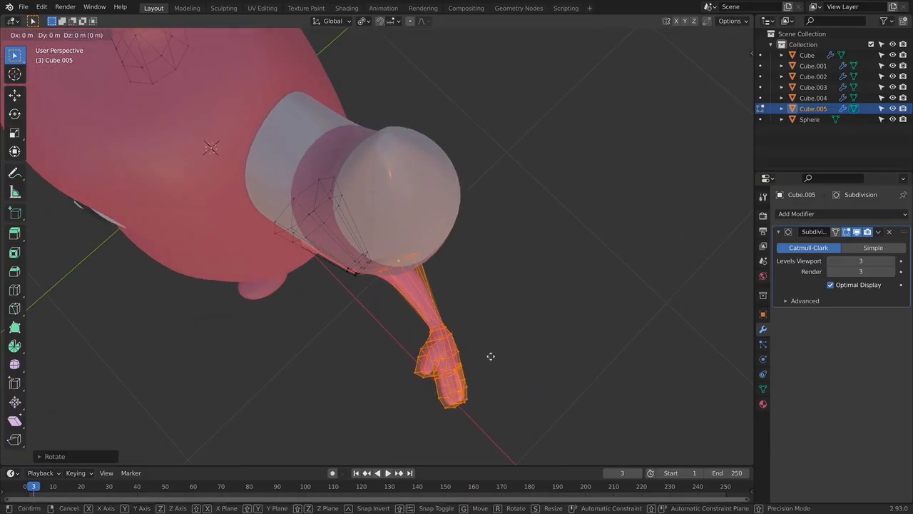
pyautogui.press('y')
pyautogui.click(471, 340)
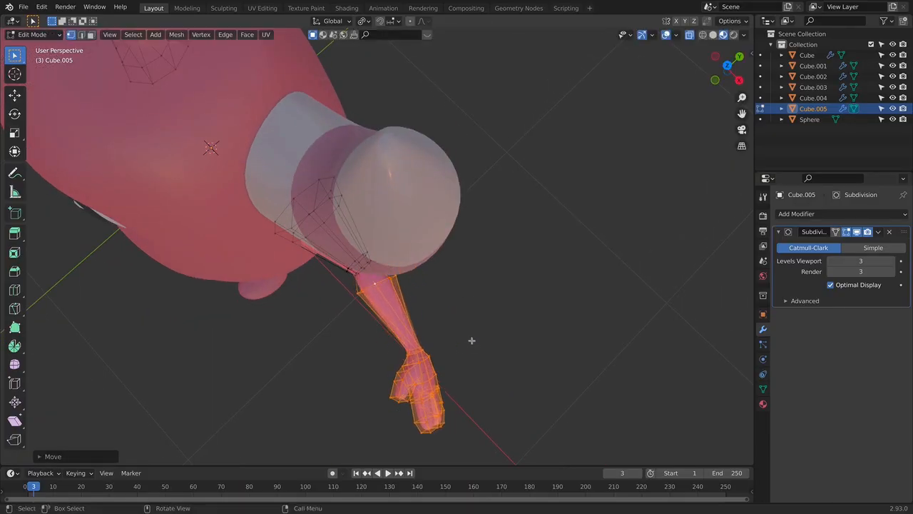
# - Rotate the forearm and hand further forward, then realign them with the elbow, shifting them along X
pyautogui.press('Tab')
pyautogui.moveTo(479, 320); pyautogui.dragTo(501, 269, button='middle')
pyautogui.press('Tab')
pyautogui.moveTo(495, 332); pyautogui.dragTo(511, 358, button='middle')
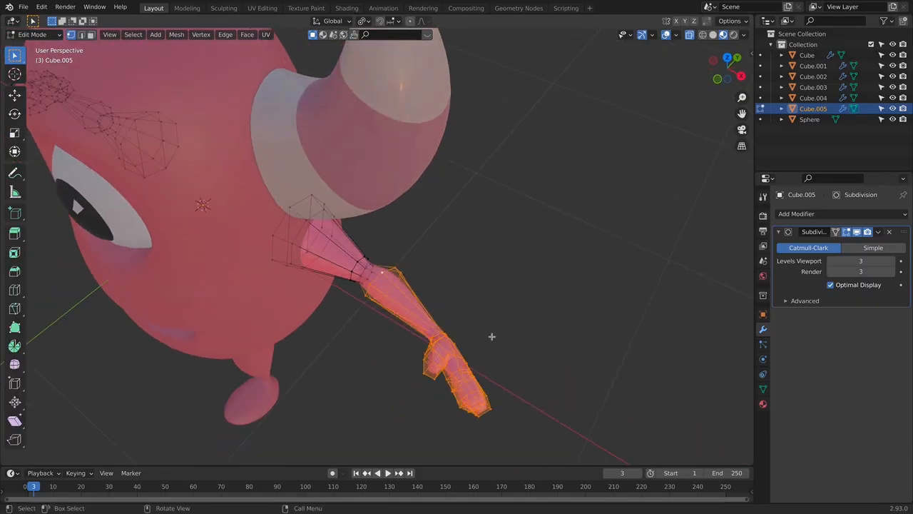
pyautogui.press('r')
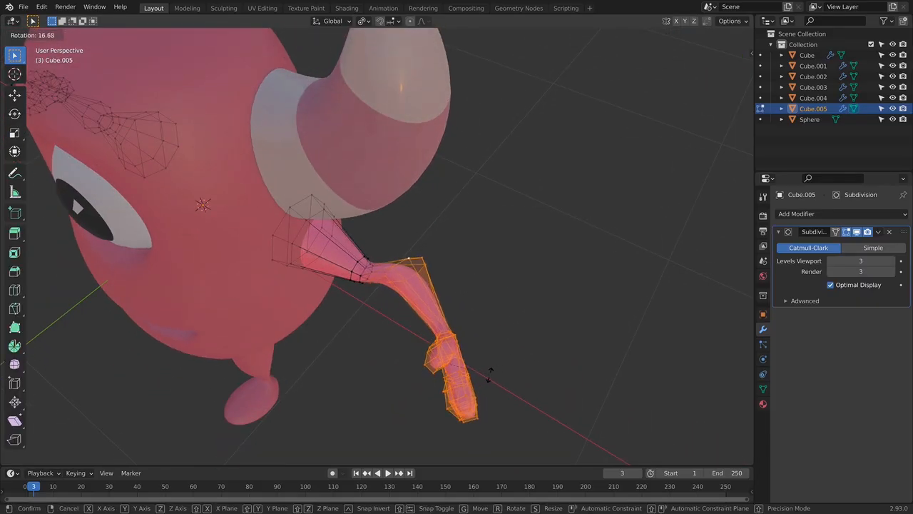
pyautogui.click(483, 373)
pyautogui.press('g')
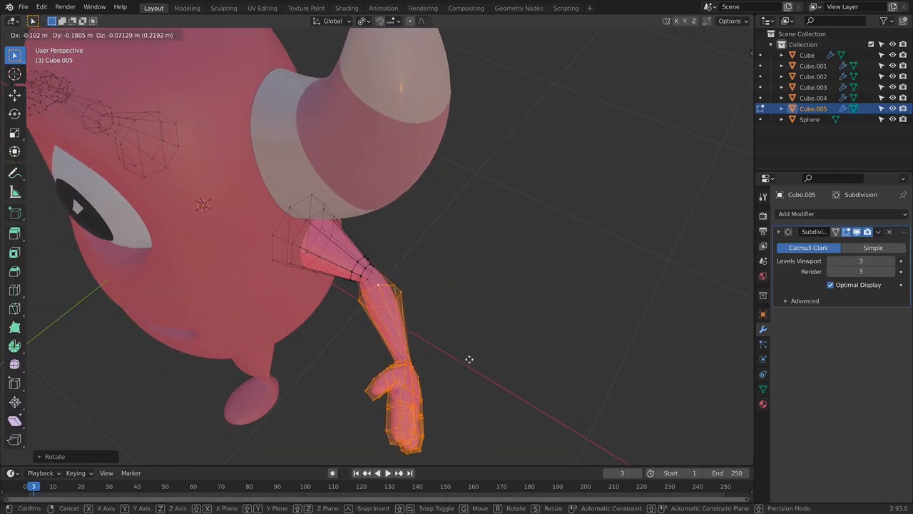
pyautogui.click(461, 359)
pyautogui.press('g')
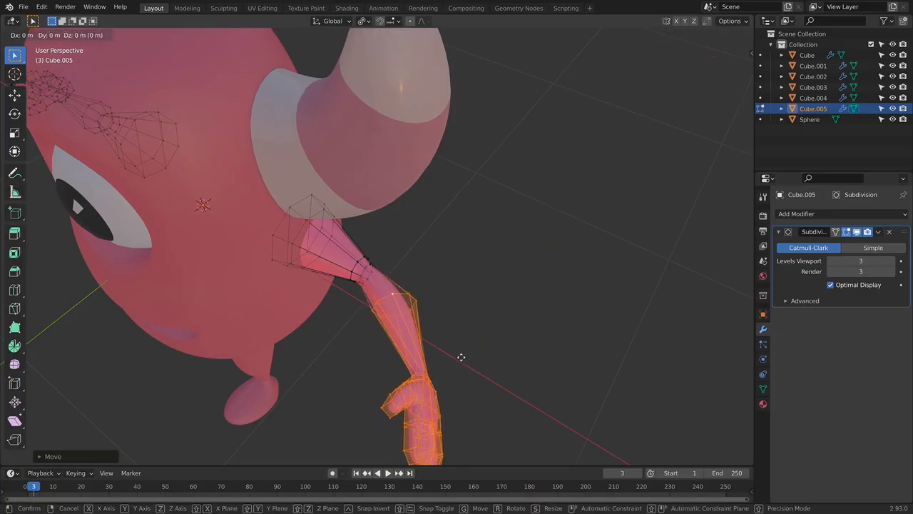
pyautogui.press('x')
pyautogui.click(447, 342)
pyautogui.press('Tab')
pyautogui.click(466, 341)
# - Select the whole linked +X arm, rotate it downward in front view and move it back into the shoulder
pyautogui.moveTo(465, 342); pyautogui.dragTo(516, 229, button='middle')
pyautogui.press('KP_1')
pyautogui.scroll(-2, 496, 281)
pyautogui.keyDown('shift'); pyautogui.moveTo(464, 274); pyautogui.dragTo(476, 324, button='middle'); pyautogui.keyUp('shift')
pyautogui.moveTo(476, 324); pyautogui.dragTo(462, 336, button='middle')
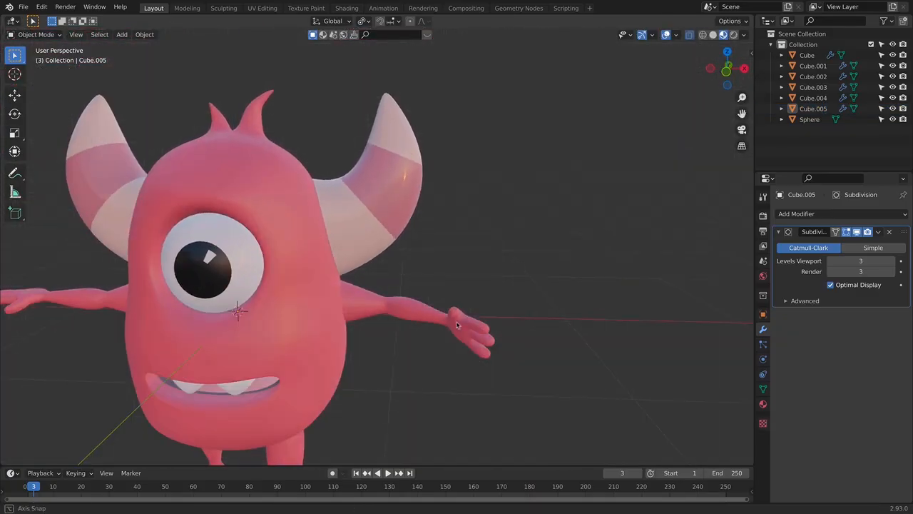
pyautogui.click(434, 309)
pyautogui.press('Tab')
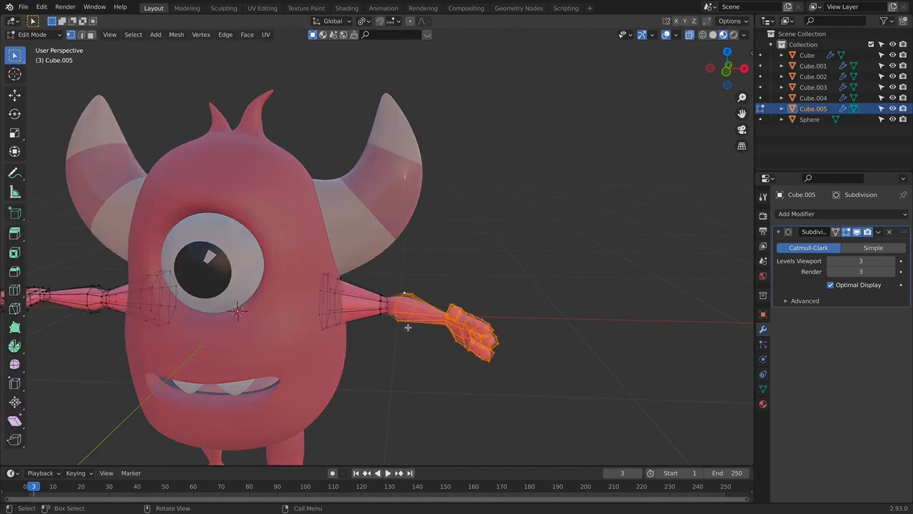
pyautogui.press('l')
pyautogui.press('KP_1')
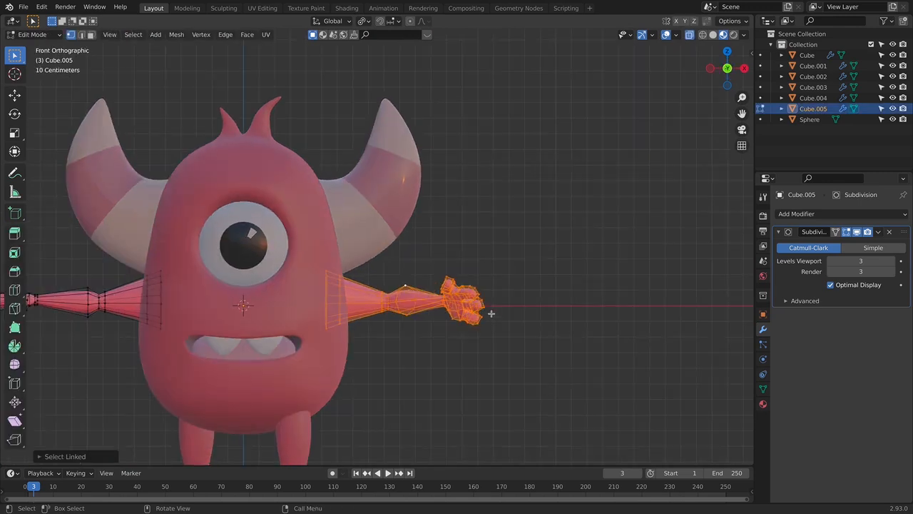
pyautogui.press('r')
pyautogui.click(490, 317)
pyautogui.press('g')
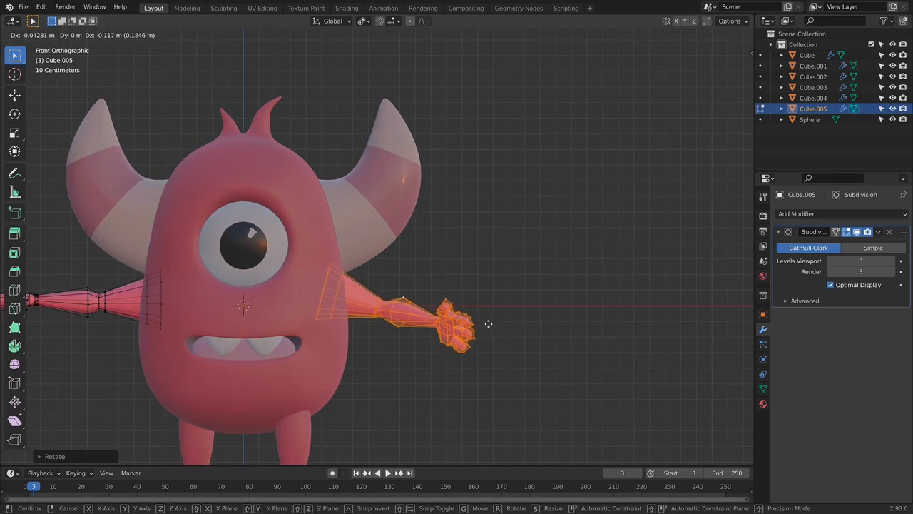
pyautogui.click(488, 318)
pyautogui.press('Tab')
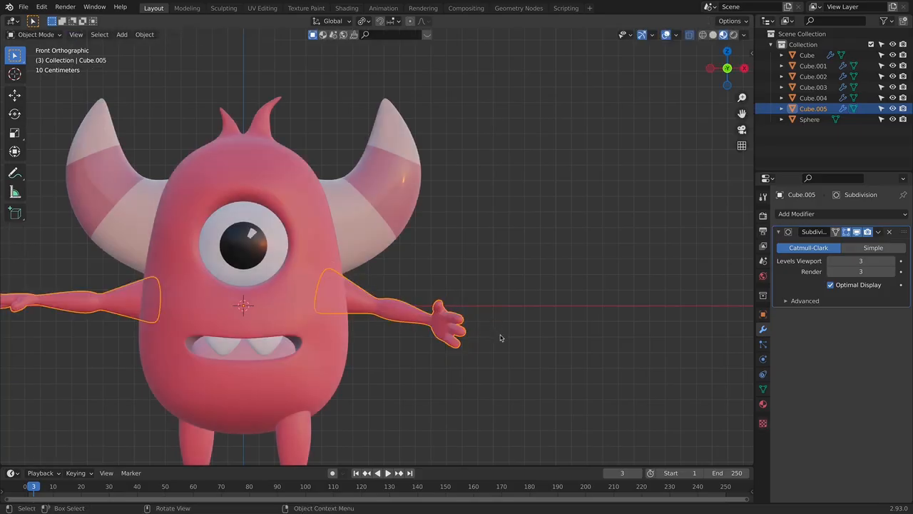
# - Select the forearm and hand of the +X arm, rotate them at the elbow and move them back in line with the upper arm
pyautogui.click(502, 343)
pyautogui.click(450, 324)
pyautogui.press('Tab')
pyautogui.moveTo(474, 335); pyautogui.dragTo(399, 328, button='middle')
pyautogui.moveTo(355, 290); pyautogui.dragTo(457, 412)
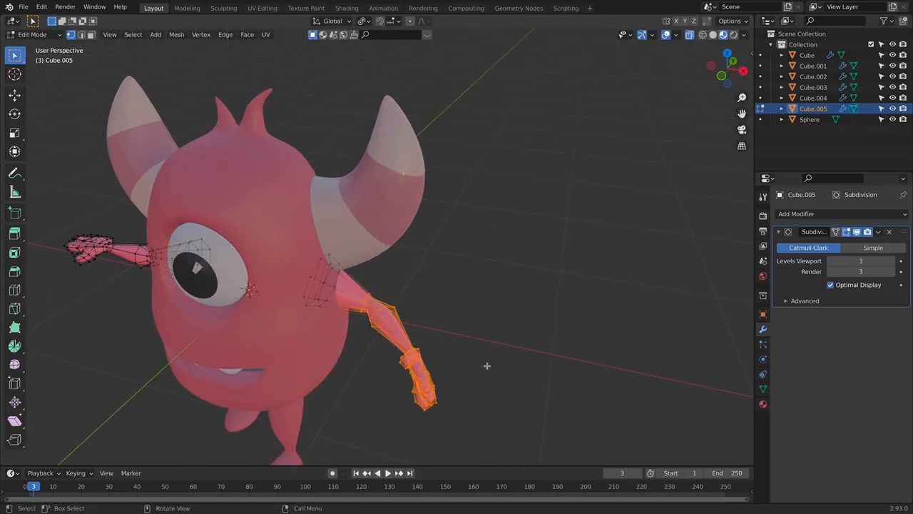
pyautogui.press('g')
pyautogui.click(497, 379)
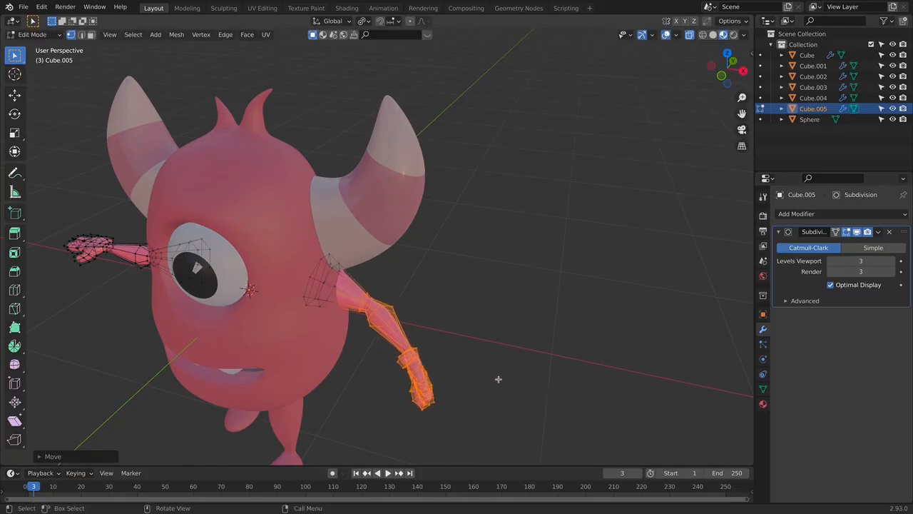
pyautogui.press('r')
pyautogui.click(522, 361)
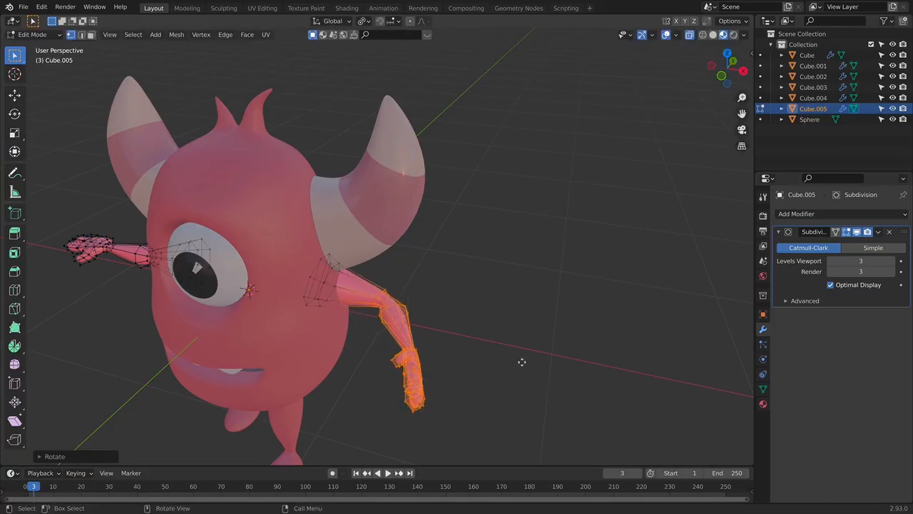
pyautogui.press('g')
pyautogui.click(503, 368)
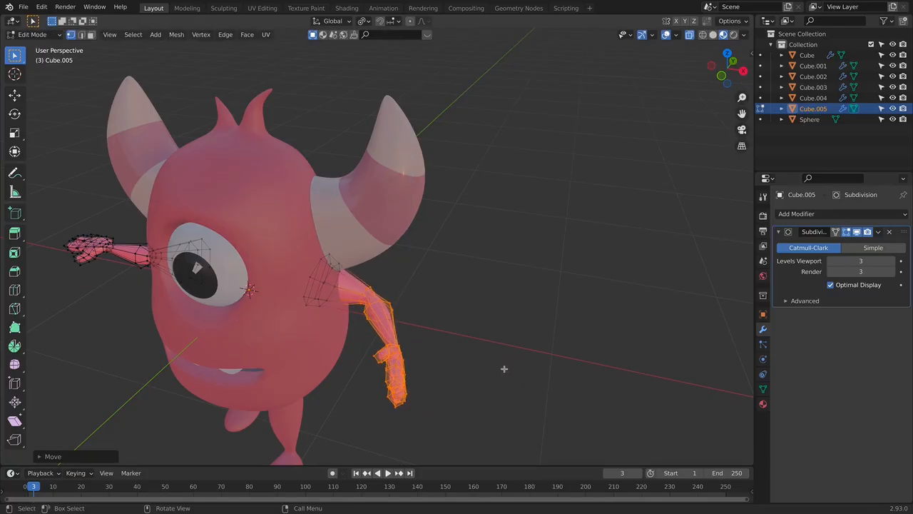
pyautogui.press('Tab')
pyautogui.click(510, 366)
# - Reopen the arm mesh for editing to refine the fingers of the +X hand
pyautogui.press('KP_1')
pyautogui.scroll(-2, 509, 366)
pyautogui.keyDown('shift'); pyautogui.moveTo(500, 361); pyautogui.dragTo(535, 313, button='middle'); pyautogui.keyUp('shift')
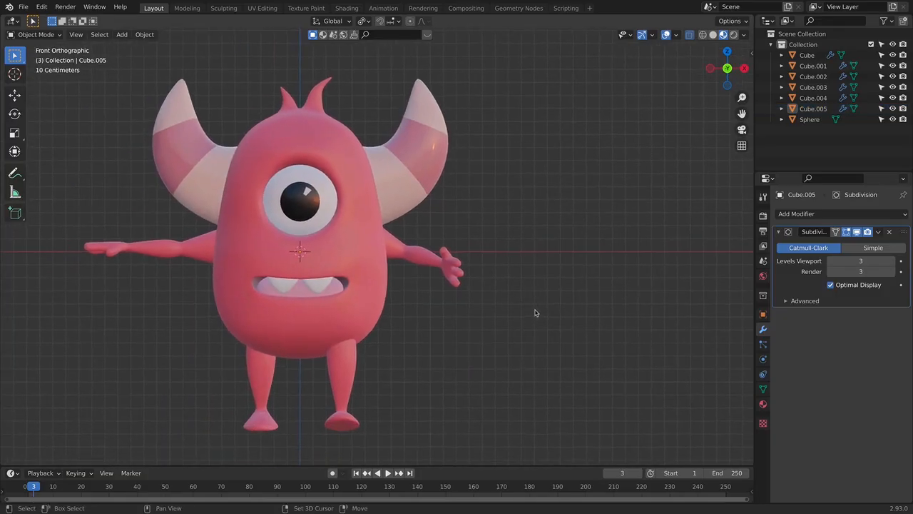
pyautogui.click(456, 279)
pyautogui.scroll(4, 478, 292)
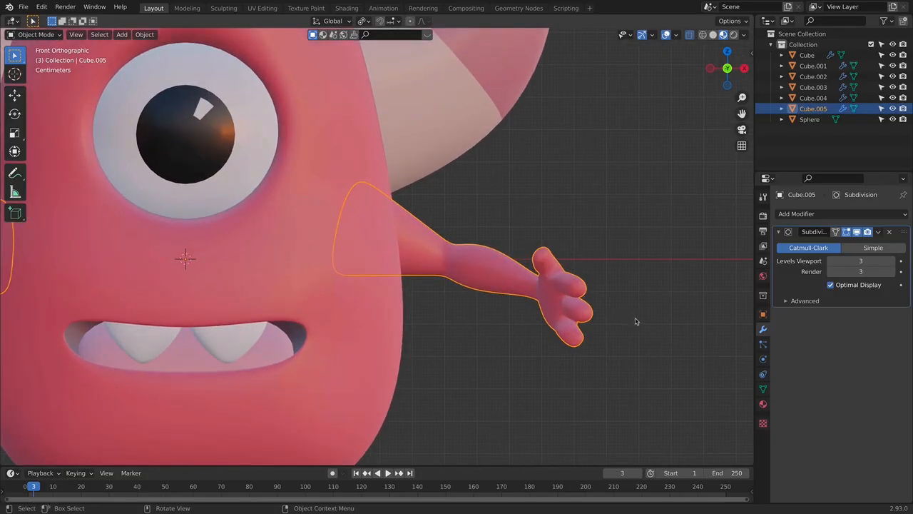
pyautogui.press('Tab')
pyautogui.scroll(1, 541, 313)
pyautogui.scroll(2, 541, 313)
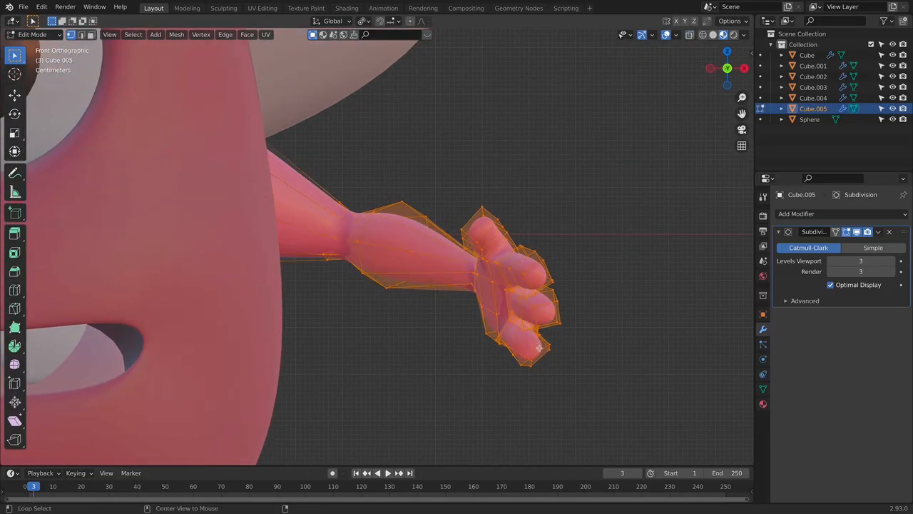
pyautogui.scroll(4, 564, 335)
pyautogui.moveTo(542, 350); pyautogui.dragTo(463, 269, button='middle')
pyautogui.scroll(-5, 463, 269)
pyautogui.keyDown('shift'); pyautogui.moveTo(475, 306); pyautogui.dragTo(481, 317, button='middle'); pyautogui.keyUp('shift')
pyautogui.moveTo(480, 317); pyautogui.dragTo(492, 326, button='middle')
# - Select a vertex at the tip of the +X hand's lowest finger and move it inward in front view
pyautogui.click(91, 35)
pyautogui.hotkey('alt', 'z')
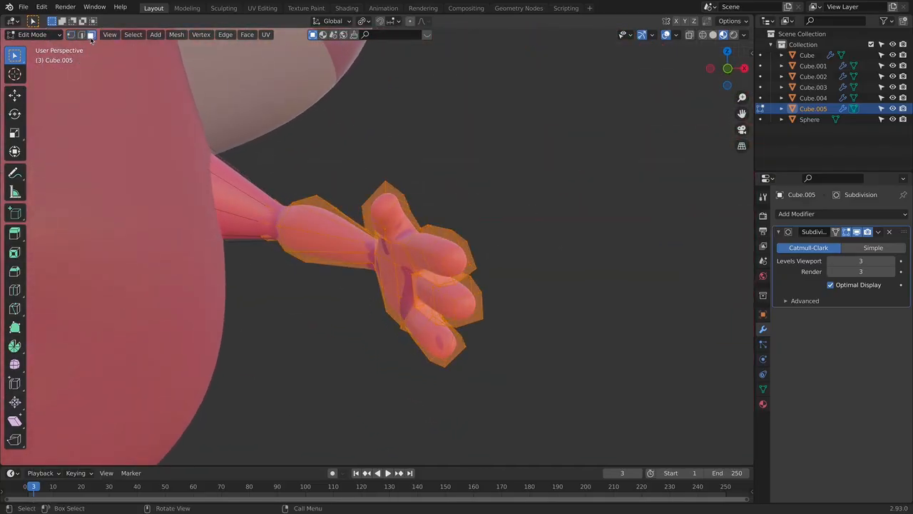
pyautogui.hotkey('alt', 'z')
pyautogui.moveTo(461, 351); pyautogui.dragTo(459, 330, button='middle')
pyautogui.click(407, 316)
pyautogui.moveTo(407, 316); pyautogui.dragTo(403, 317, button='middle')
pyautogui.click(317, 298)
pyautogui.press('KP_1')
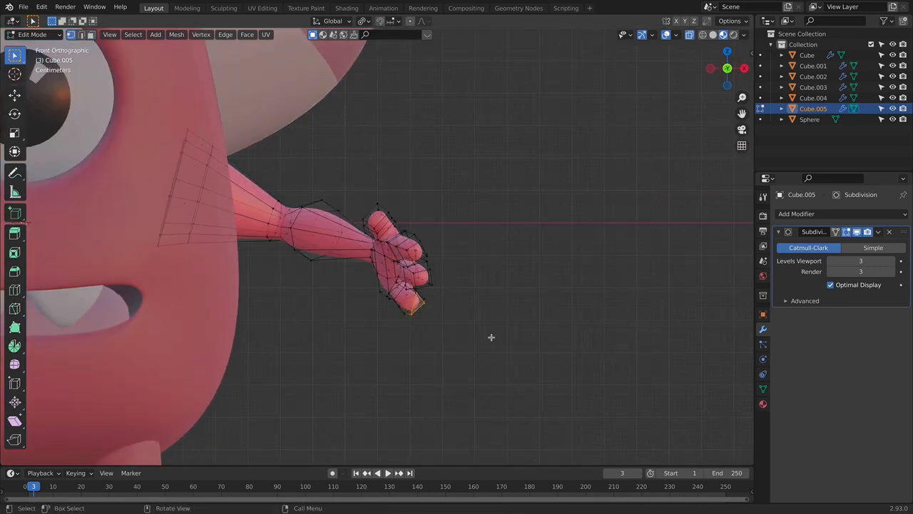
pyautogui.scroll(3, 491, 337)
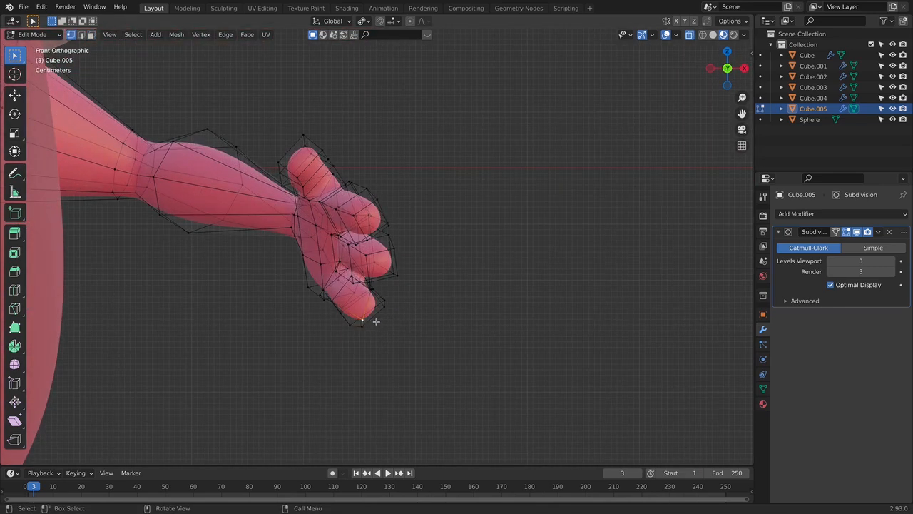
pyautogui.press('g')
pyautogui.click(358, 310)
pyautogui.press('Tab')
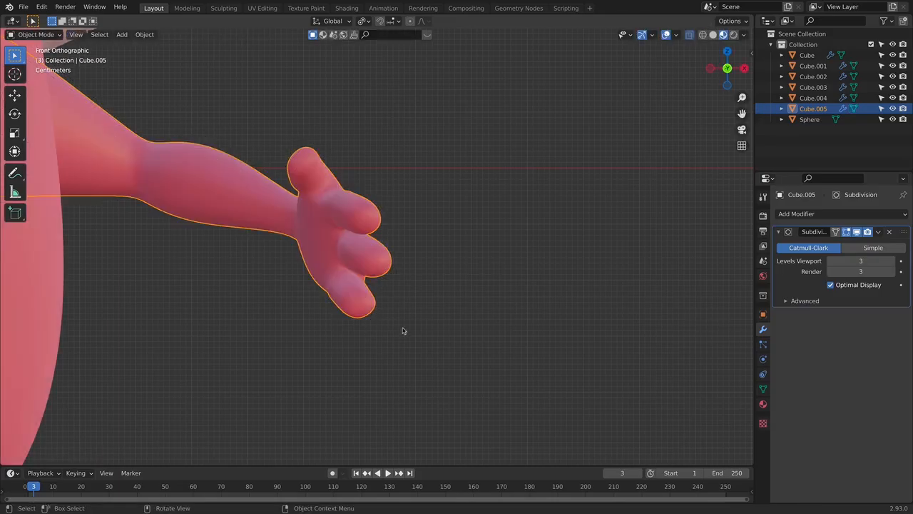
# - Move the same fingertip vertex of the lowest finger again from a rotated view to round the tip
pyautogui.moveTo(419, 310); pyautogui.dragTo(403, 299, button='middle')
pyautogui.press('Tab')
pyautogui.press('g')
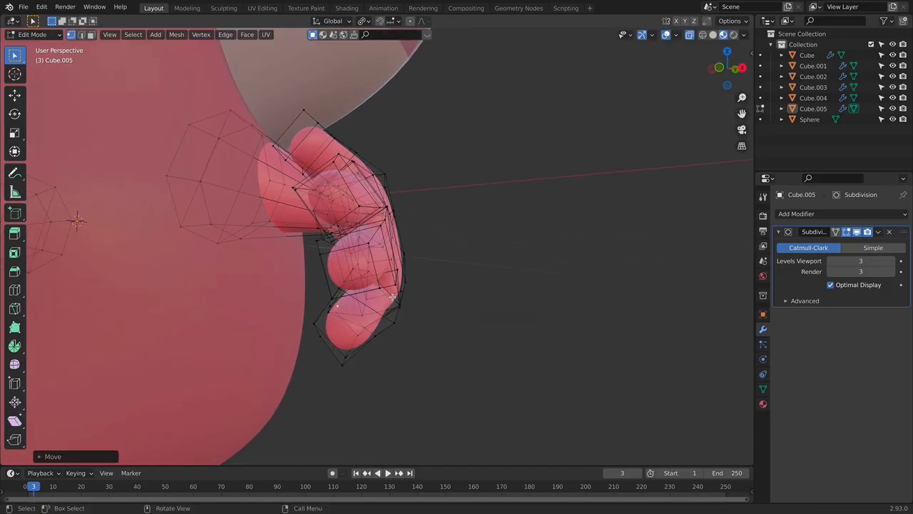
pyautogui.click(393, 297)
pyautogui.press('Tab')
pyautogui.press('KP_1')
pyautogui.scroll(-1, 502, 318)
pyautogui.keyDown('shift'); pyautogui.moveTo(436, 310); pyautogui.dragTo(483, 313, button='middle'); pyautogui.keyUp('shift')
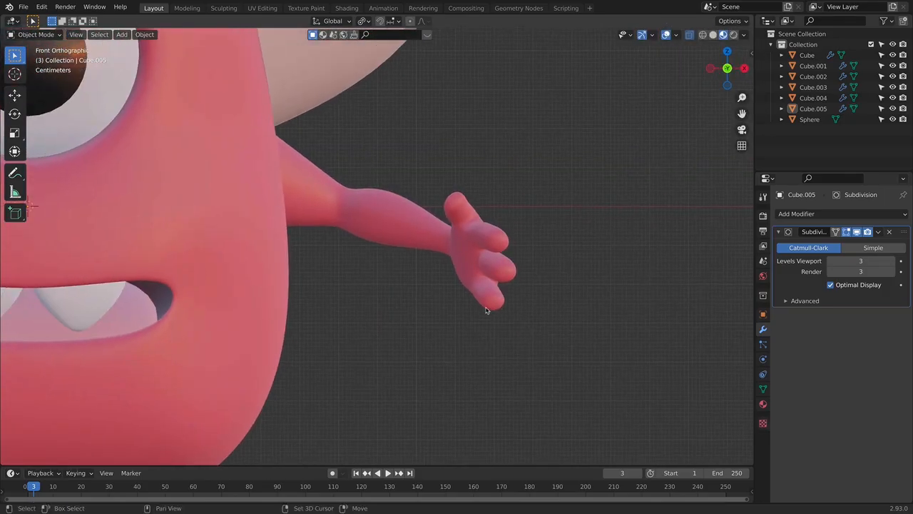
# - Select vertices near the base of the +X hand's lowest finger and move them along the X axis
pyautogui.scroll(4, 512, 286)
pyautogui.press('Tab')
pyautogui.keyDown('shift'); pyautogui.moveTo(585, 261); pyautogui.dragTo(442, 334, button='middle'); pyautogui.keyUp('shift')
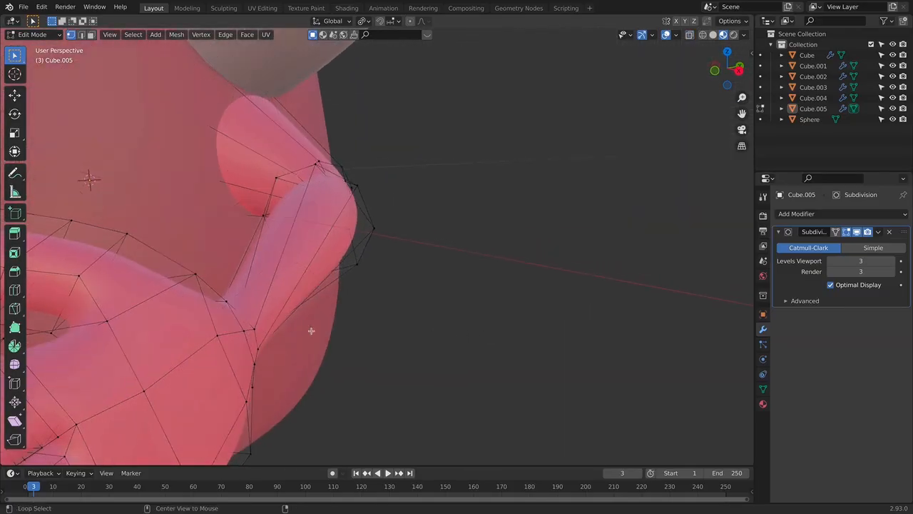
pyautogui.hotkey('alt', 'z')
pyautogui.scroll(-3, 314, 328)
pyautogui.moveTo(303, 328); pyautogui.dragTo(312, 304, button='middle')
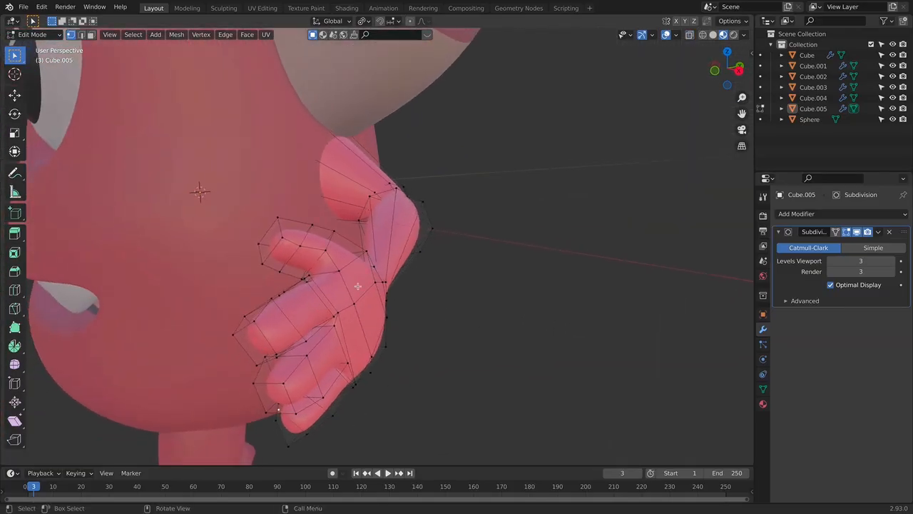
pyautogui.moveTo(344, 319); pyautogui.dragTo(462, 294, button='middle')
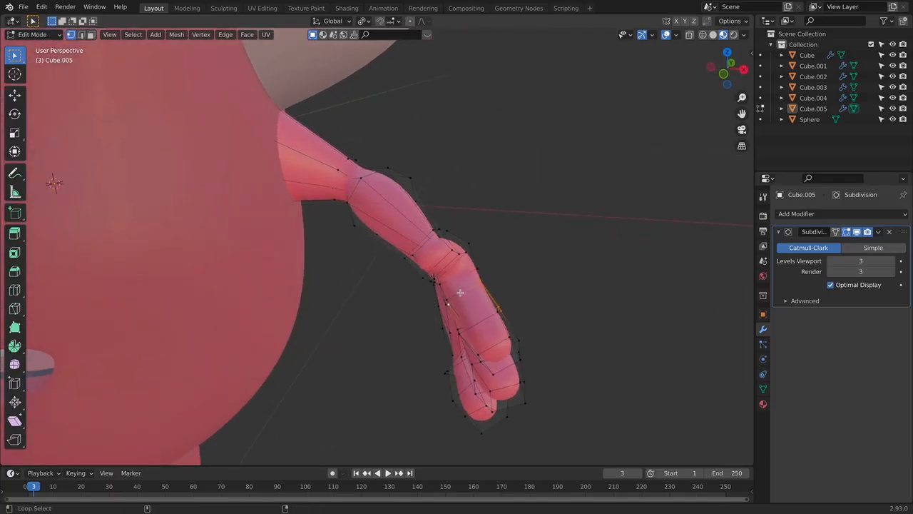
pyautogui.press('g')
pyautogui.press('x')
pyautogui.click(545, 314)
pyautogui.press('Tab')
pyautogui.moveTo(536, 310); pyautogui.dragTo(496, 335, button='middle')
pyautogui.press('Tab')
pyautogui.moveTo(608, 324); pyautogui.dragTo(571, 323, button='middle')
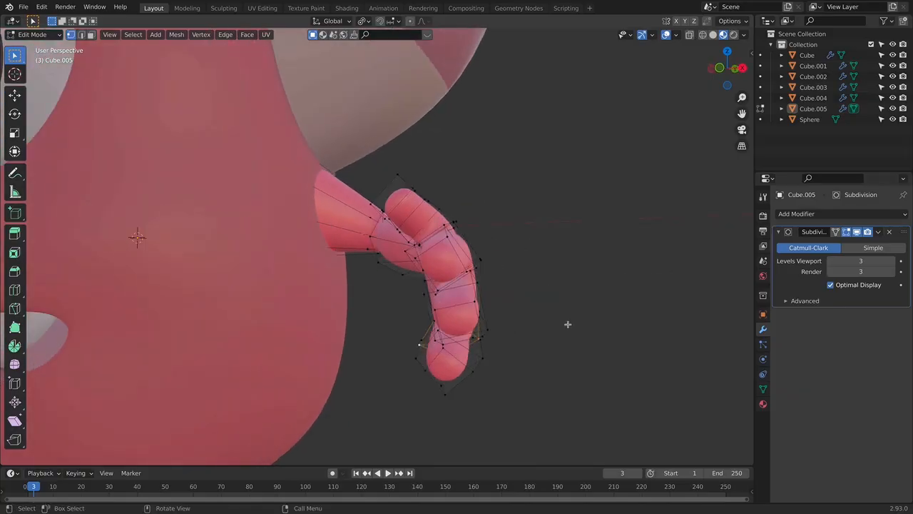
pyautogui.press('s')
pyautogui.press('x')
pyautogui.press('Escape')
# - Shift the selected base vertices of the lowest finger further along the X axis and leave mesh editing
pyautogui.press('g')
pyautogui.press('x')
pyautogui.click(578, 327)
pyautogui.press('Tab')
# - Examine the posed +X hand and the whole monster in front view
pyautogui.moveTo(587, 336); pyautogui.dragTo(460, 284, button='middle')
pyautogui.press('KP_1')
pyautogui.press('Tab')
pyautogui.press('Tab')
pyautogui.scroll(-3, 531, 300)
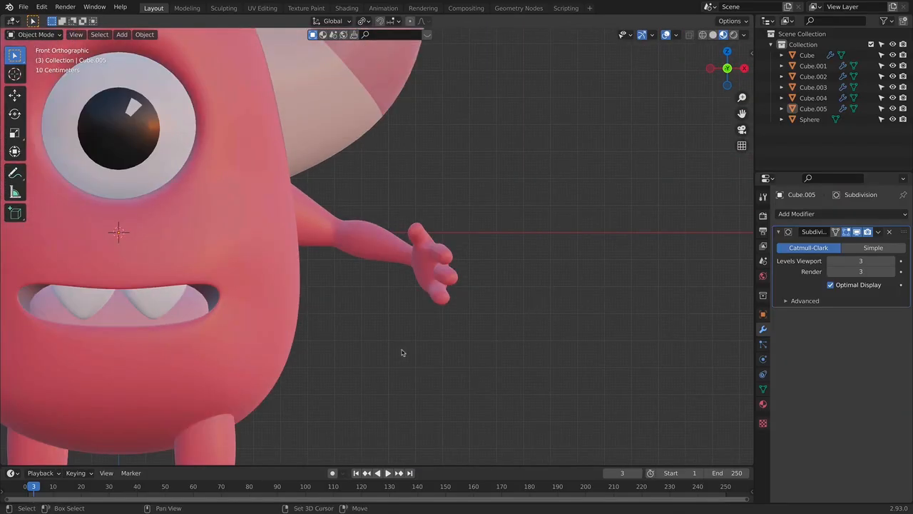
pyautogui.keyDown('shift'); pyautogui.moveTo(409, 349); pyautogui.dragTo(475, 338, button='middle'); pyautogui.keyUp('shift')
pyautogui.scroll(-2, 452, 300)
pyautogui.keyDown('shift'); pyautogui.moveTo(455, 300); pyautogui.dragTo(558, 267, button='middle'); pyautogui.keyUp('shift')
pyautogui.scroll(-2, 443, 275)
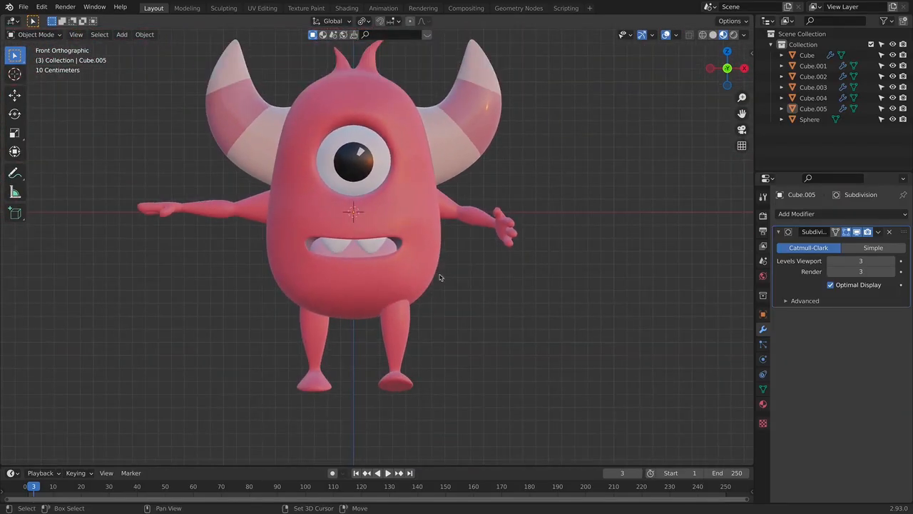
pyautogui.keyDown('shift'); pyautogui.moveTo(438, 275); pyautogui.dragTo(460, 301, button='middle'); pyautogui.keyUp('shift')
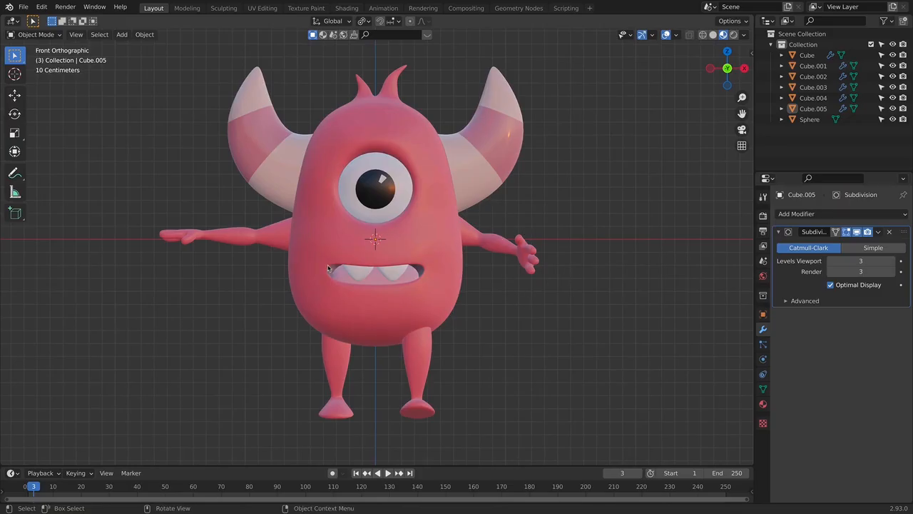
# - Select all vertices of the hand on the -X side and rotate it around the global X axis to turn the palm
pyautogui.click(164, 243)
pyautogui.press('Tab')
pyautogui.moveTo(214, 272); pyautogui.dragTo(215, 272)
pyautogui.moveTo(124, 207); pyautogui.dragTo(224, 300)
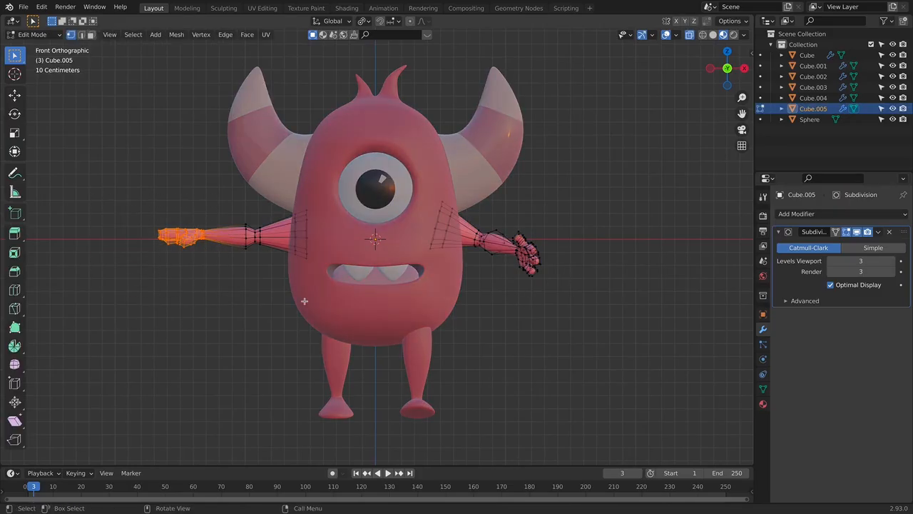
pyautogui.press('r')
pyautogui.press('x')
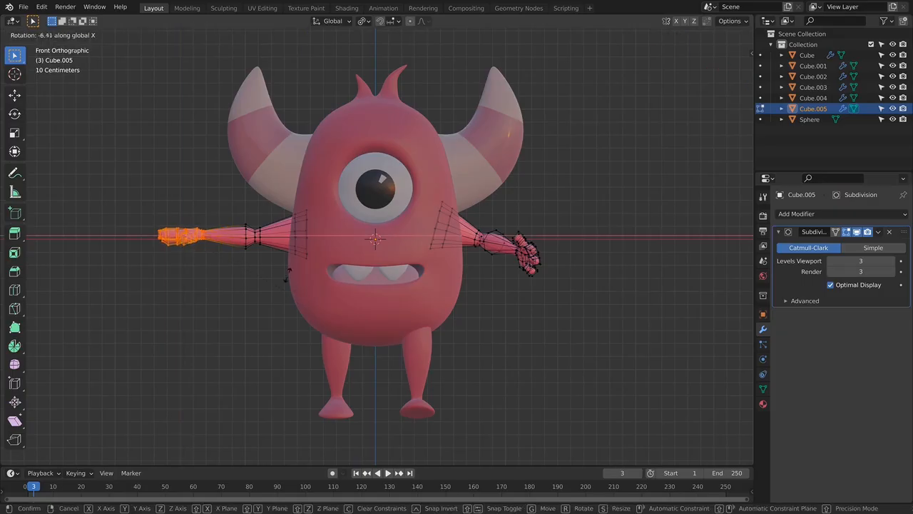
pyautogui.click(266, 222)
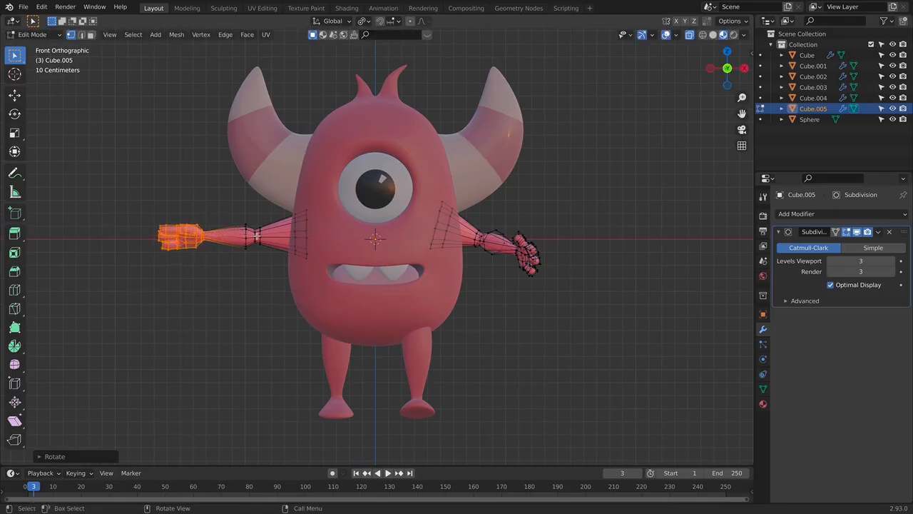
# - Rotate the selected -X hand around the global Z axis
pyautogui.press('r')
pyautogui.press('z')
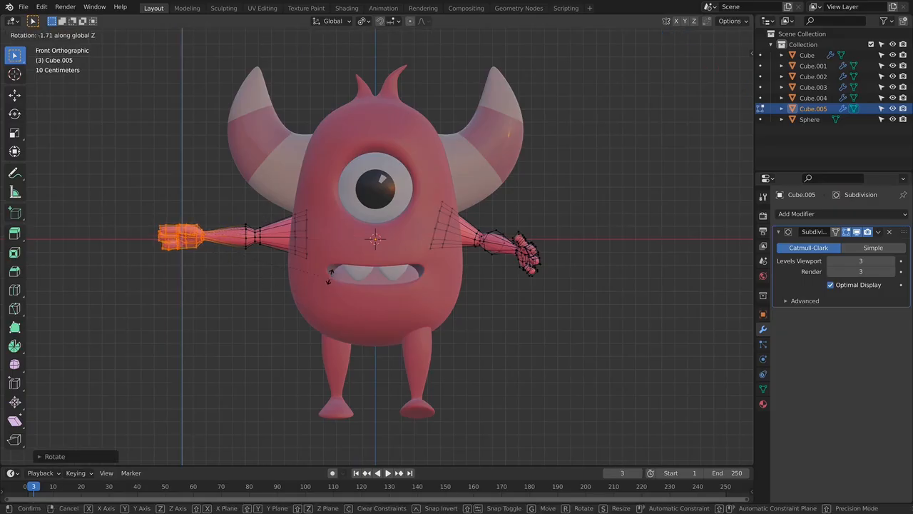
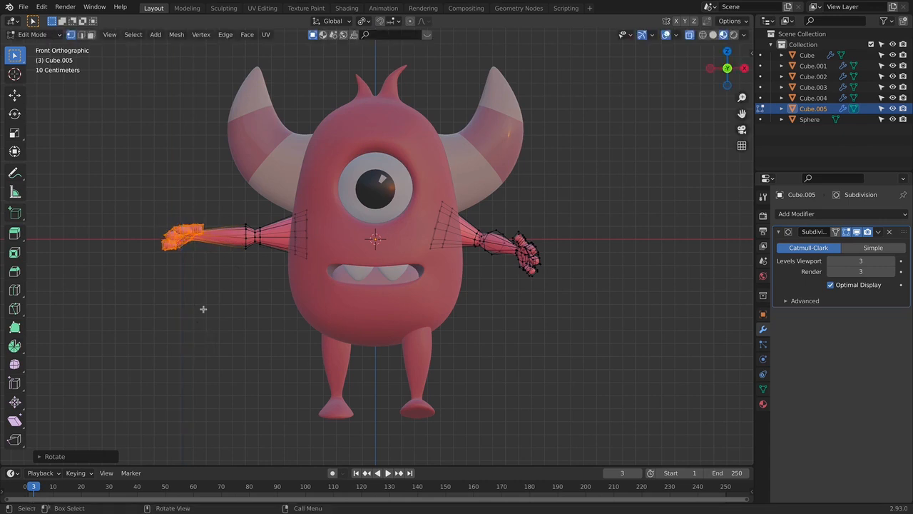
pyautogui.press('g')
pyautogui.click(239, 336)
pyautogui.press('r')
pyautogui.click(314, 303)
pyautogui.moveTo(314, 304); pyautogui.dragTo(344, 348, button='middle')
pyautogui.scroll(1, 257, 324)
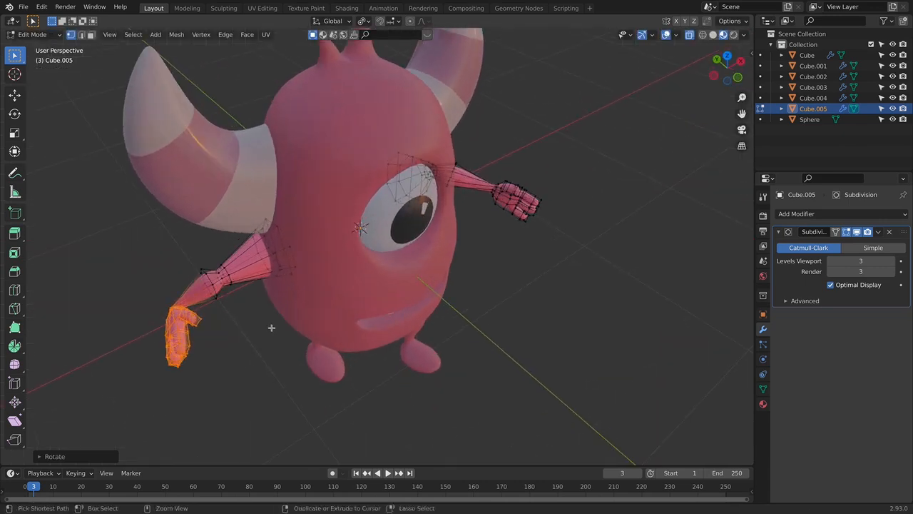
pyautogui.hotkey('ctrl', 'z')
pyautogui.hotkey('ctrl', 'z')
pyautogui.moveTo(231, 337); pyautogui.dragTo(276, 326, button='middle')
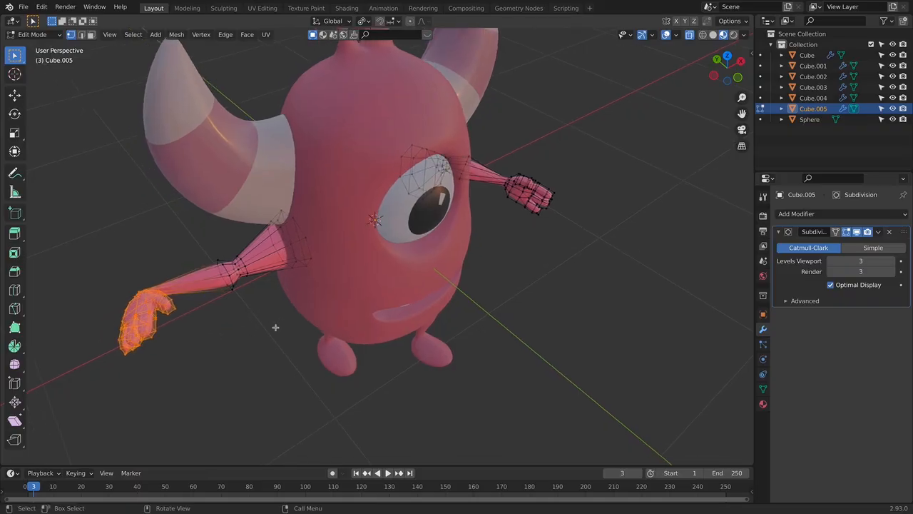
# - Move the monster's right hand forward along the Y axis and inward toward the body along the X axis
pyautogui.press('g')
pyautogui.press('y')
pyautogui.click(317, 367)
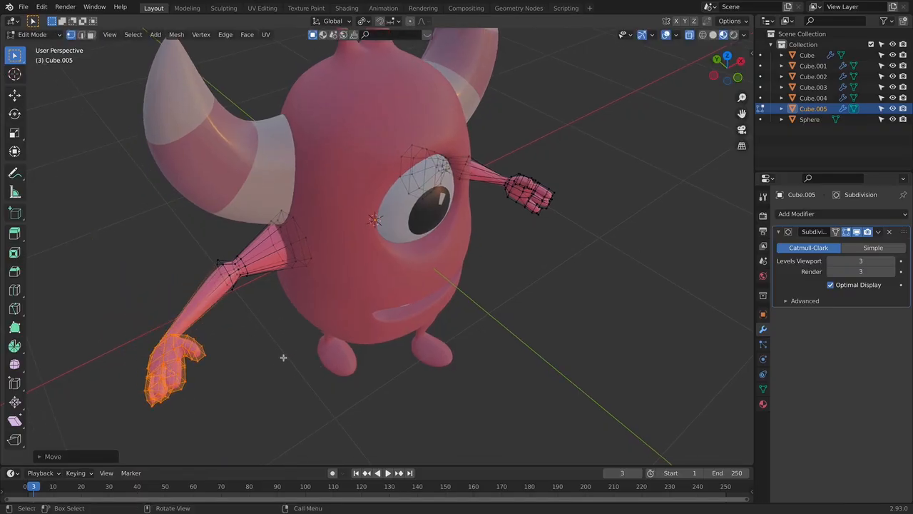
pyautogui.press('g')
pyautogui.press('x')
pyautogui.click(316, 345)
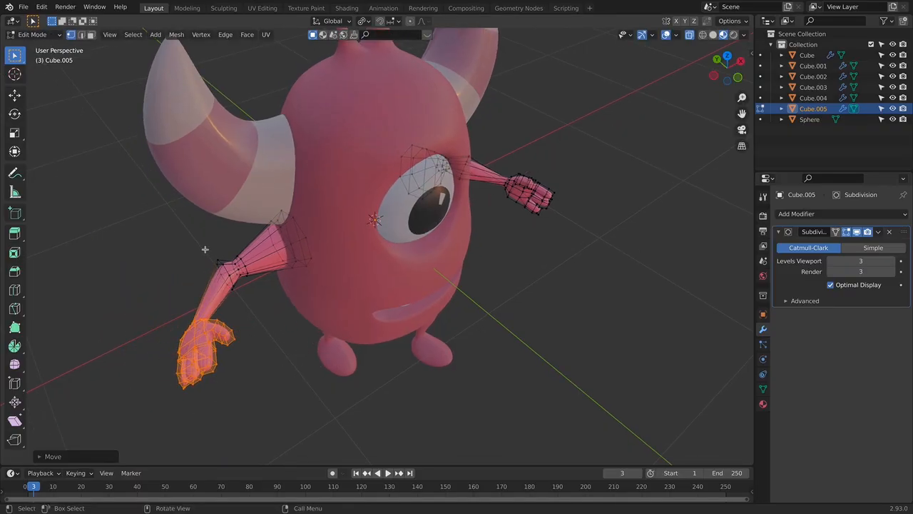
# - Select the right arm's forearm and hand from the elbow outward and rotate them about the Z axis
pyautogui.keyDown('shift'); pyautogui.moveTo(205, 254); pyautogui.dragTo(275, 316); pyautogui.keyUp('shift')
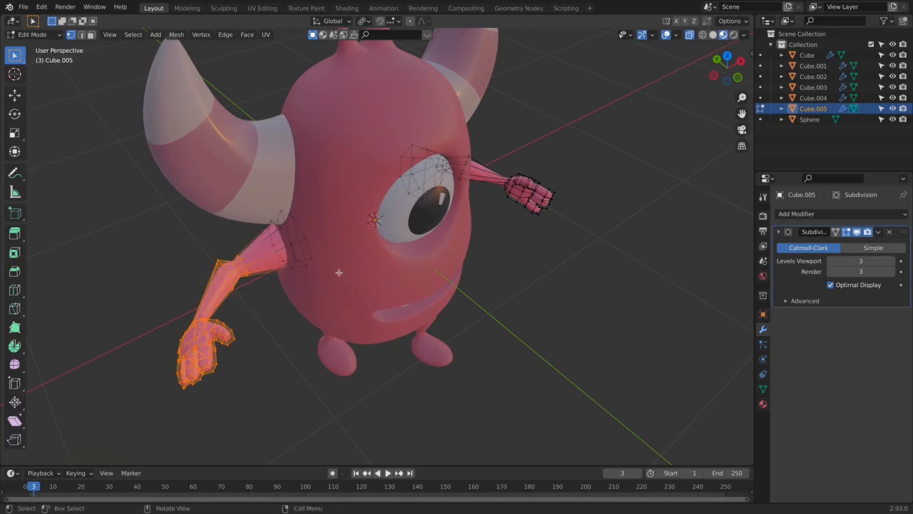
pyautogui.press('r')
pyautogui.click(303, 209)
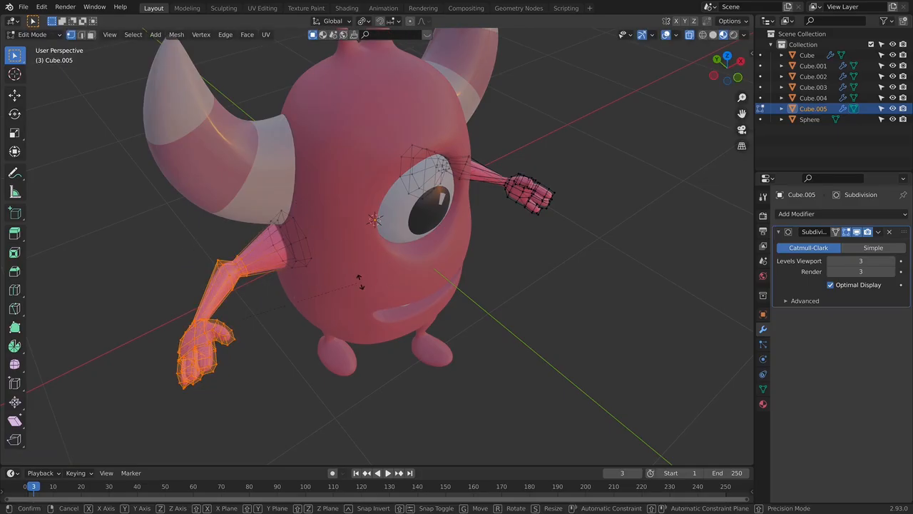
pyautogui.press('r')
pyautogui.press('z')
pyautogui.click(327, 246)
# - Shift the selected forearm and hand toward the body along X and about -0.27 m along Y
pyautogui.press('g')
pyautogui.press('x')
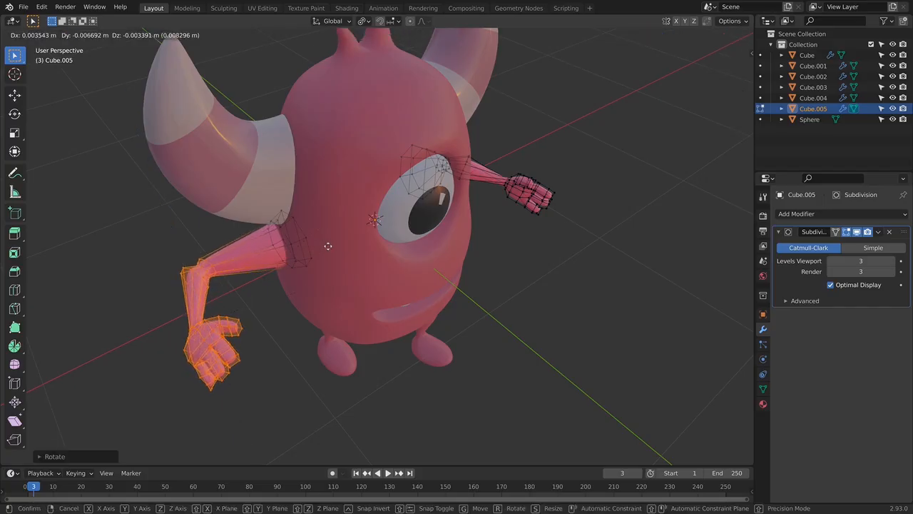
pyautogui.click(374, 243)
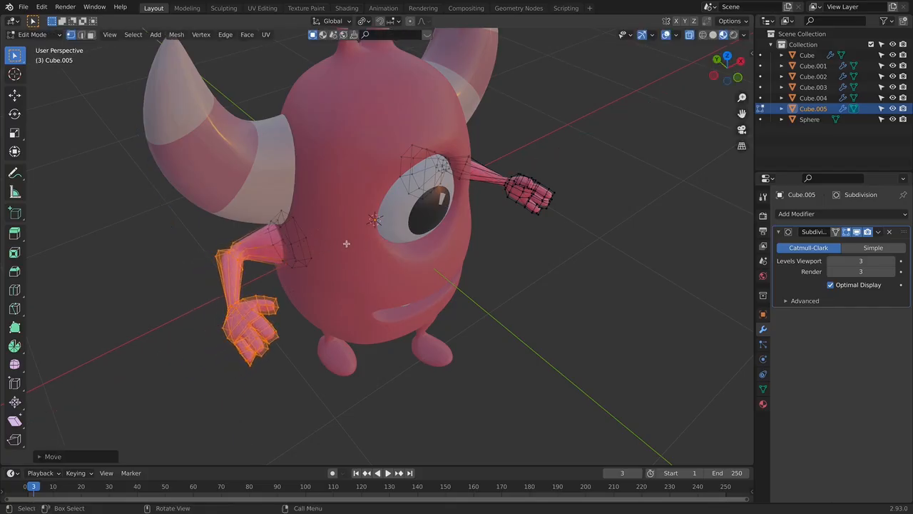
pyautogui.press('g')
pyautogui.press('y')
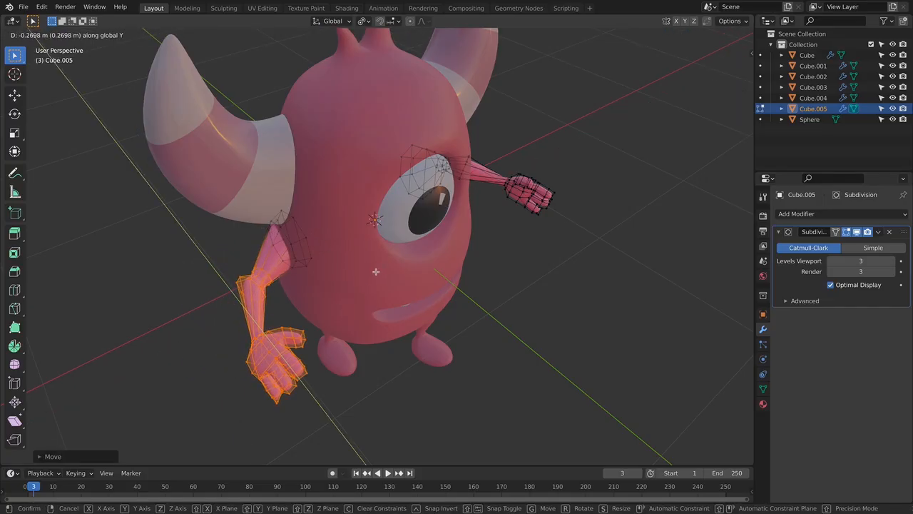
pyautogui.click(377, 273)
# - In front view, lower the right forearm and hand along Z and rotate them by about -34 degrees
pyautogui.press('KP_1')
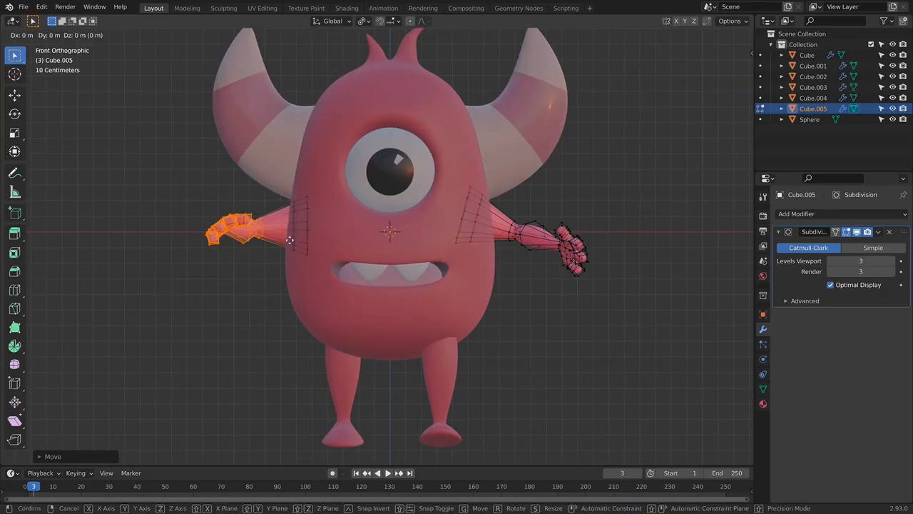
pyautogui.press('g')
pyautogui.press('z')
pyautogui.click(290, 266)
pyautogui.press('r')
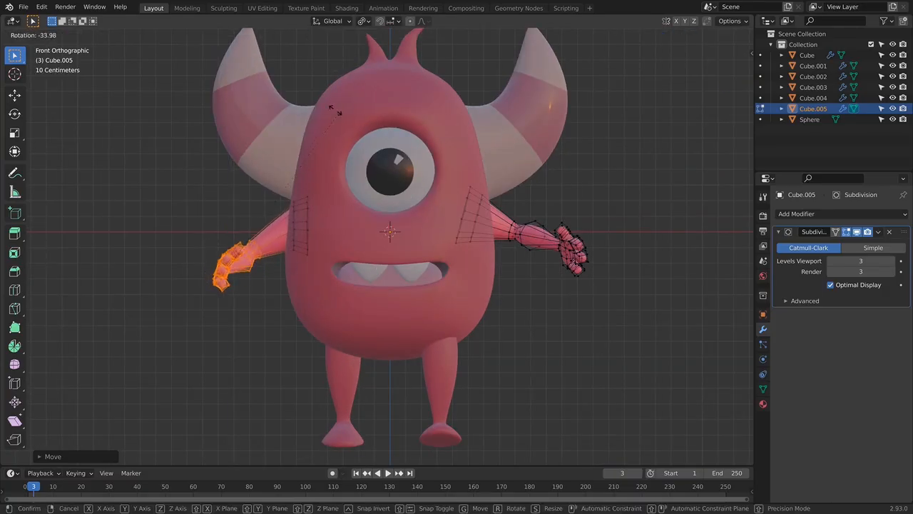
pyautogui.click(321, 94)
pyautogui.press('Tab')
pyautogui.click(311, 284)
# - Select only the right hand's vertices from the side, tilt the fingers downward and shift the hand back toward the forearm
pyautogui.moveTo(291, 301); pyautogui.dragTo(483, 351, button='middle')
pyautogui.press('Tab')
pyautogui.press('Tab')
pyautogui.click(497, 308)
pyautogui.press('Tab')
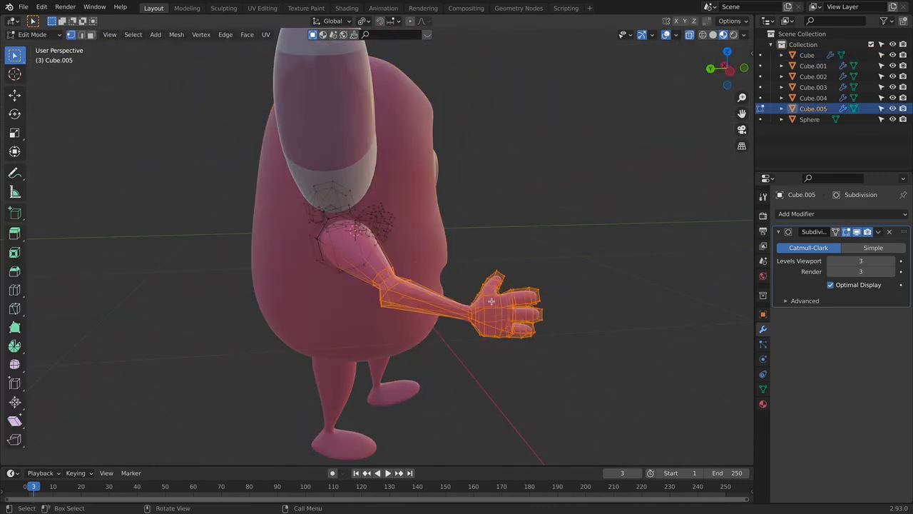
pyautogui.moveTo(450, 248); pyautogui.dragTo(624, 422)
pyautogui.press('r')
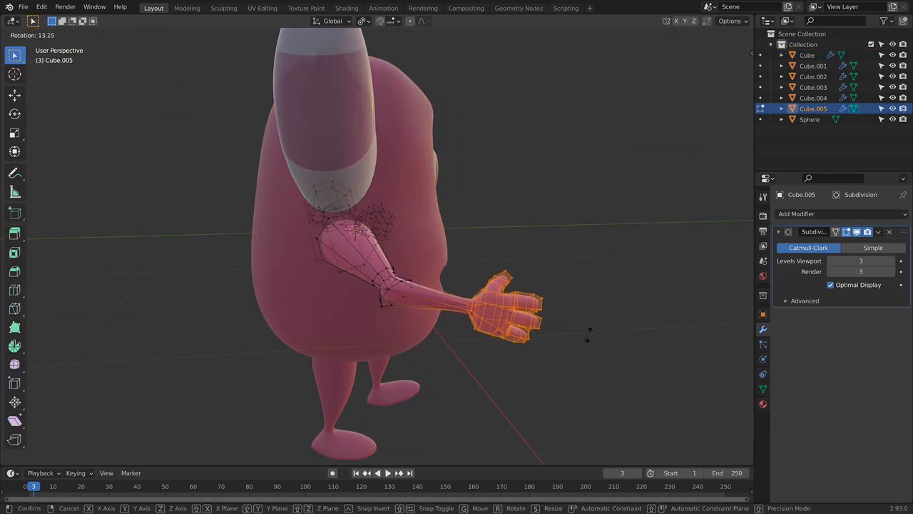
pyautogui.click(584, 314)
pyautogui.press('g')
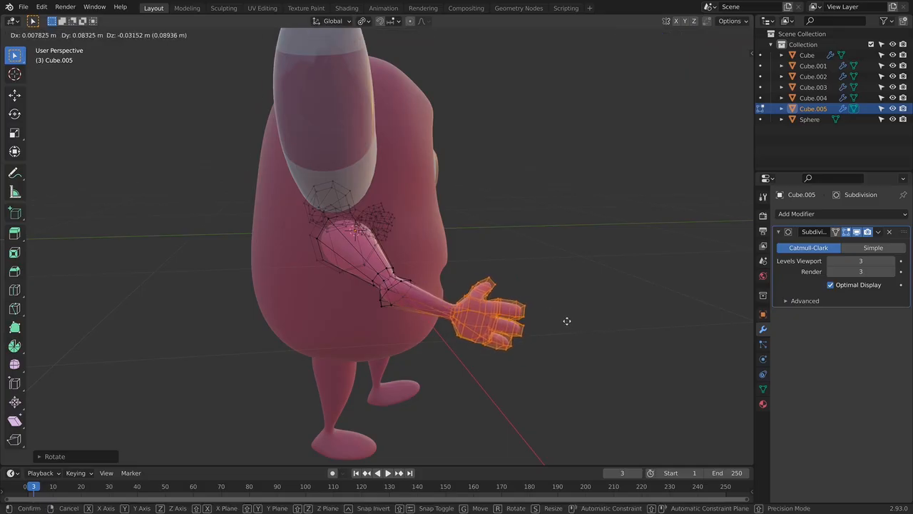
pyautogui.click(566, 320)
pyautogui.press('Tab')
pyautogui.click(584, 347)
pyautogui.press('KP_1')
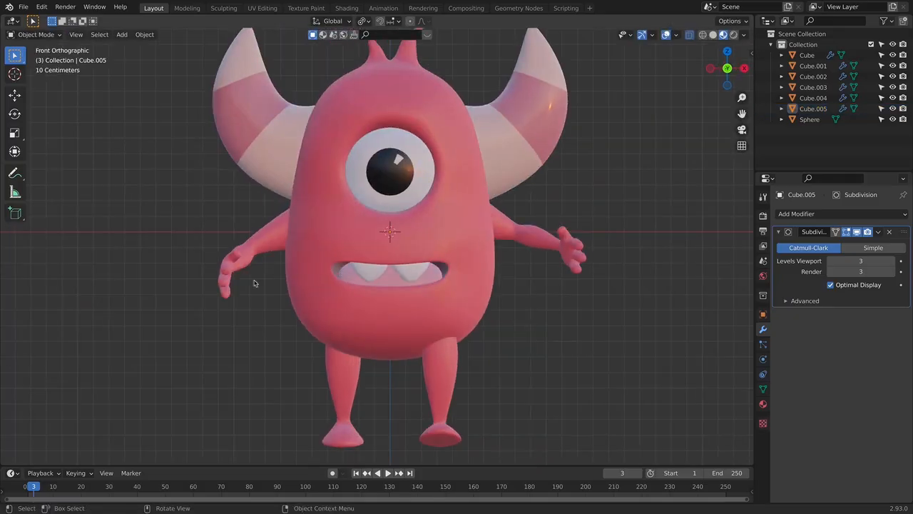
# - Lower the right hand further and rotate it slightly downward so it follows the forearm's direction
pyautogui.moveTo(235, 270); pyautogui.dragTo(396, 307, button='middle')
pyautogui.click(436, 321)
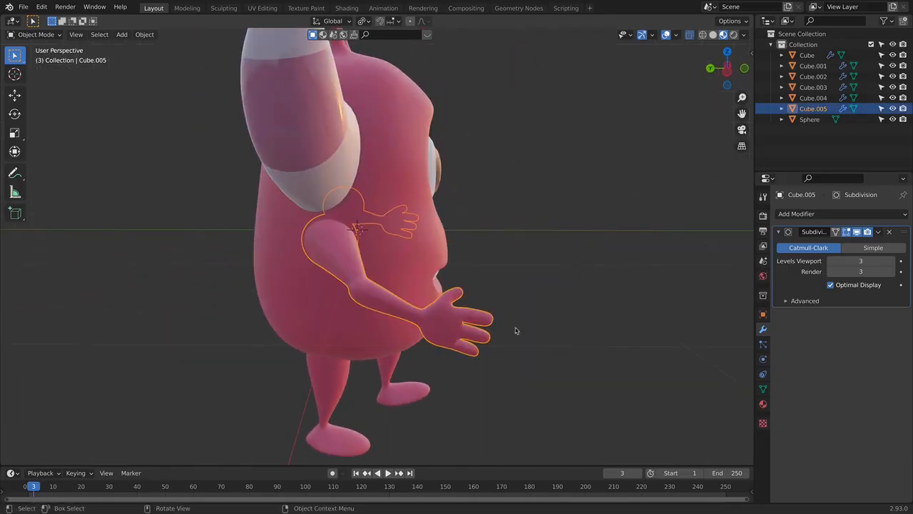
pyautogui.press('Tab')
pyautogui.hotkey('alt', 'a')
pyautogui.moveTo(412, 270); pyautogui.dragTo(606, 357)
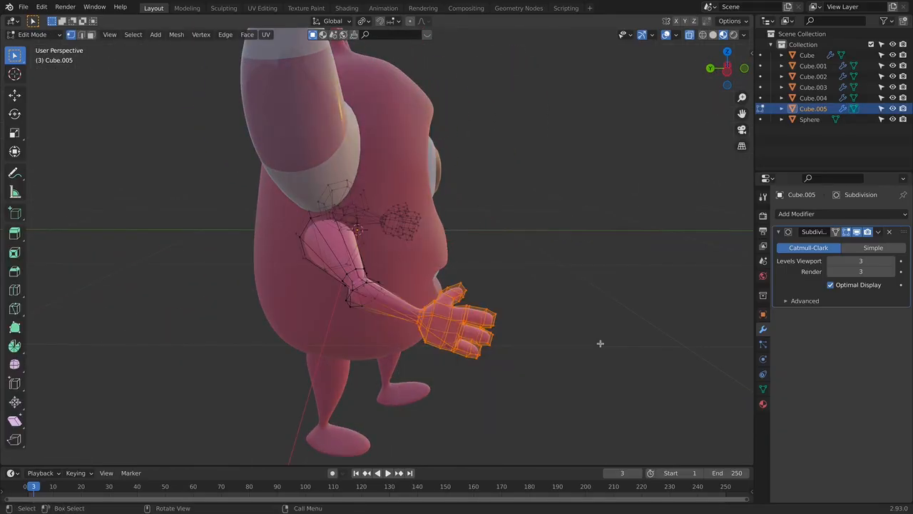
pyautogui.press('g')
pyautogui.click(594, 365)
pyautogui.press('r')
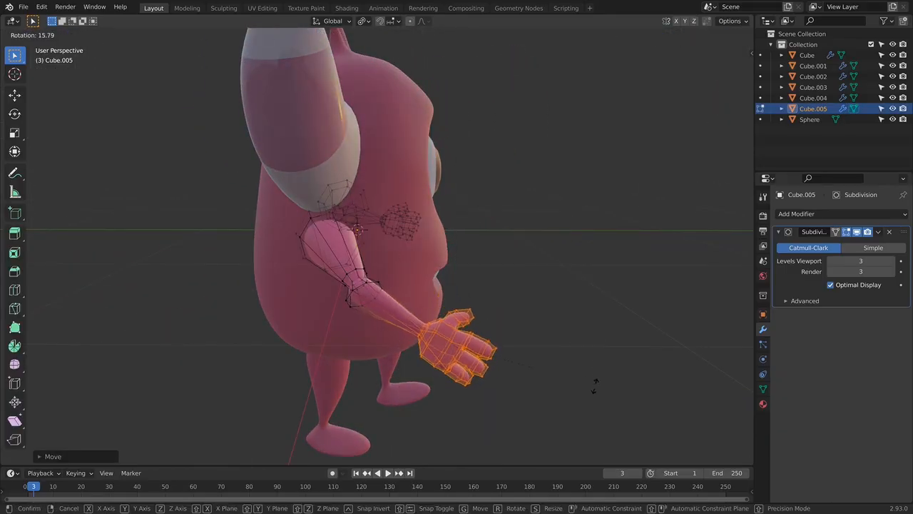
pyautogui.click(582, 364)
pyautogui.press('Tab')
pyautogui.moveTo(538, 310); pyautogui.dragTo(477, 311, button='middle')
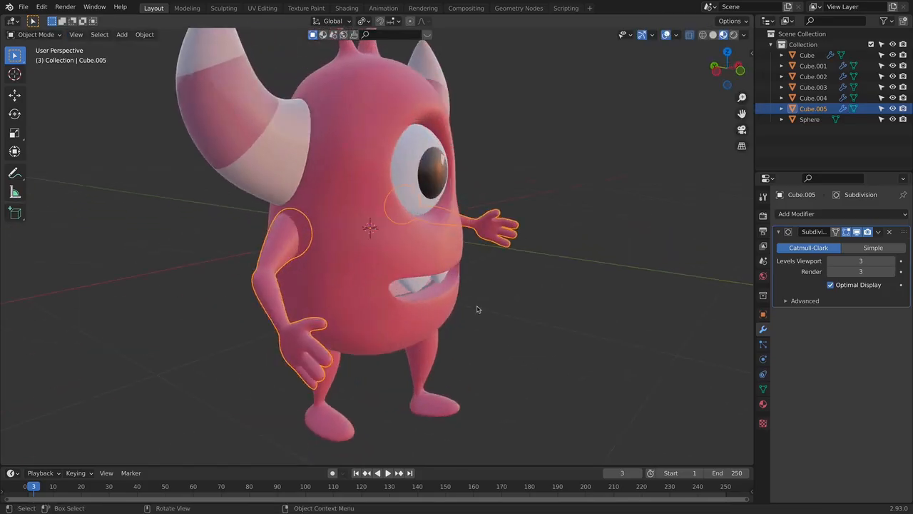
pyautogui.press('KP_1')
pyautogui.click(607, 289)
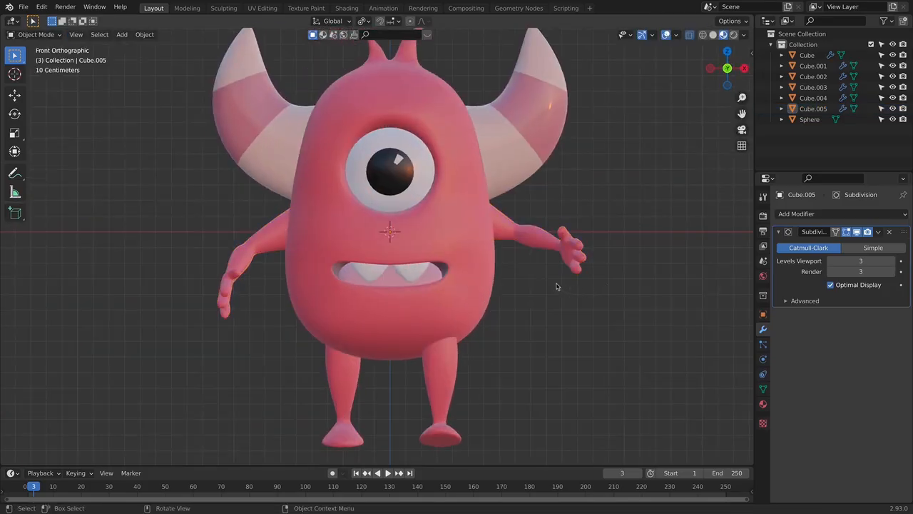
# - Select the entire linked right arm, raise it about 0.05 m along Z and move it along X into the body
pyautogui.click(534, 237)
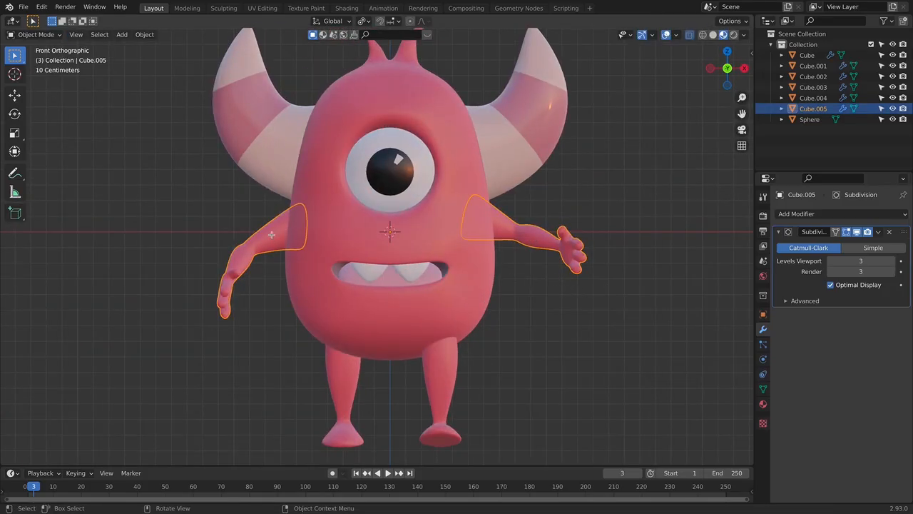
pyautogui.press('Tab')
pyautogui.press('l')
pyautogui.press('g')
pyautogui.press('z')
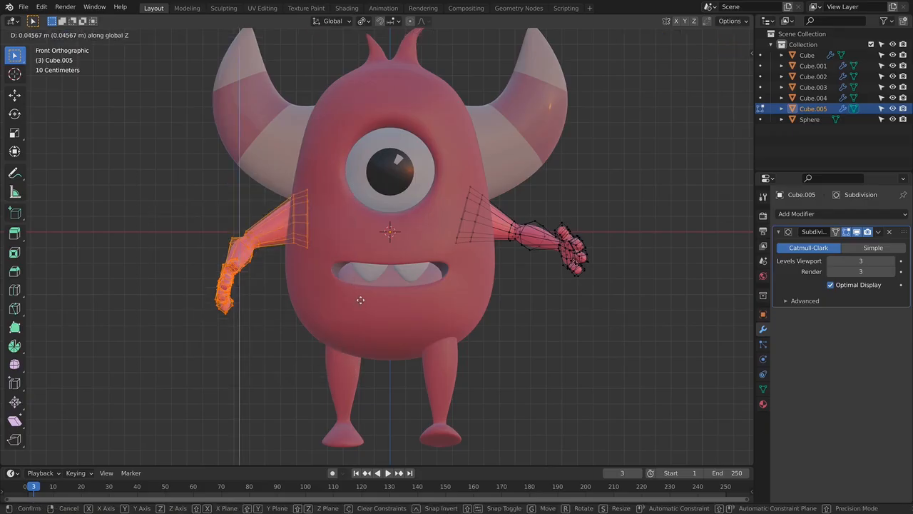
pyautogui.click(362, 297)
pyautogui.press('g')
pyautogui.press('x')
pyautogui.click(372, 293)
pyautogui.click(571, 313)
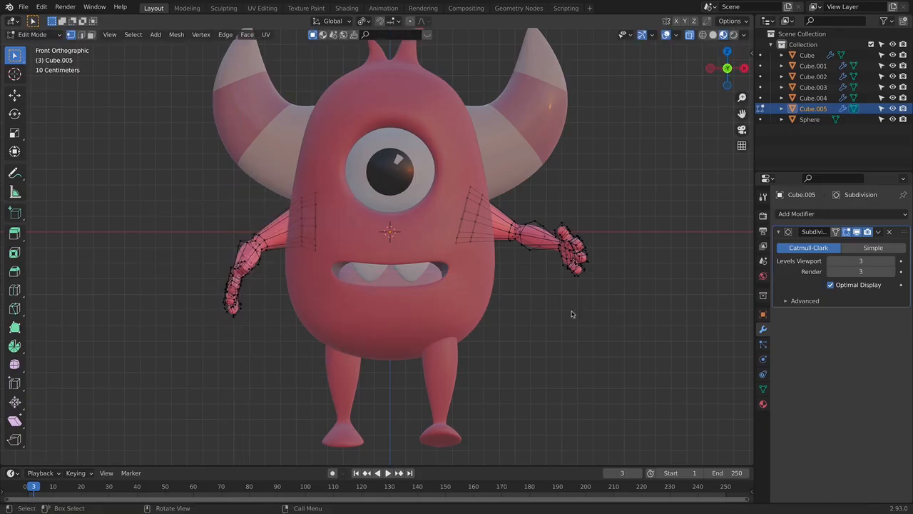
pyautogui.press('Tab')
pyautogui.click(569, 315)
# - Select the monster's body and open its mesh for editing in front view
pyautogui.scroll(-5, 569, 316)
pyautogui.moveTo(488, 322)
pyautogui.mouseDown(button='middle')
pyautogui.moveTo(560, 332)
pyautogui.moveTo(479, 312)
pyautogui.mouseUp(button='middle')
pyautogui.press('KP_1')
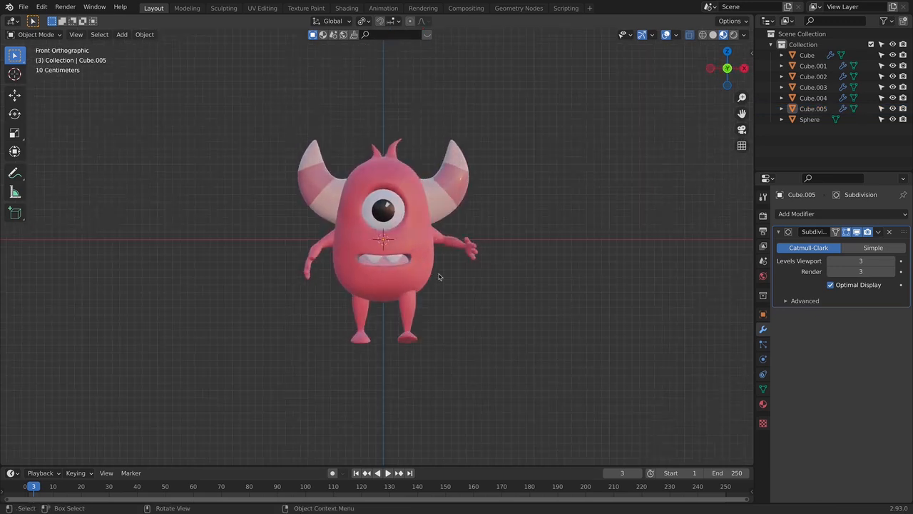
pyautogui.scroll(1, 431, 274)
pyautogui.scroll(1, 431, 275)
pyautogui.click(389, 267)
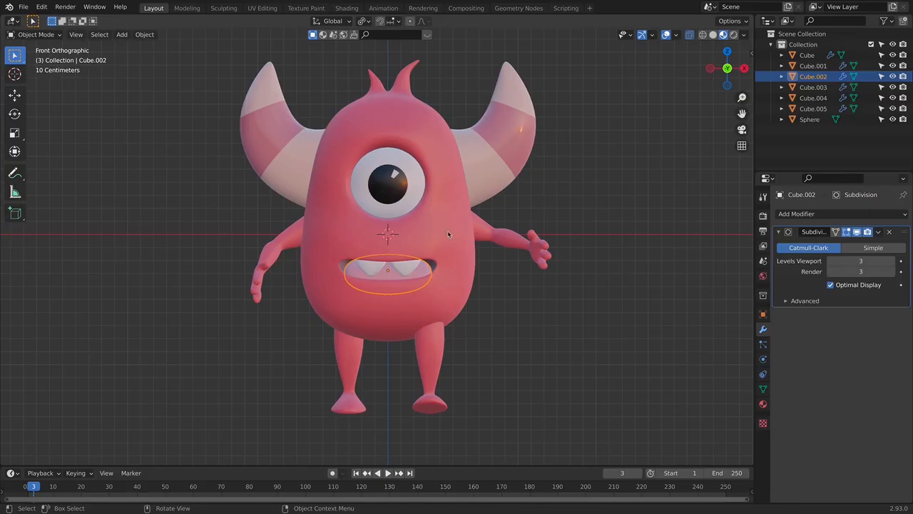
pyautogui.click(361, 292)
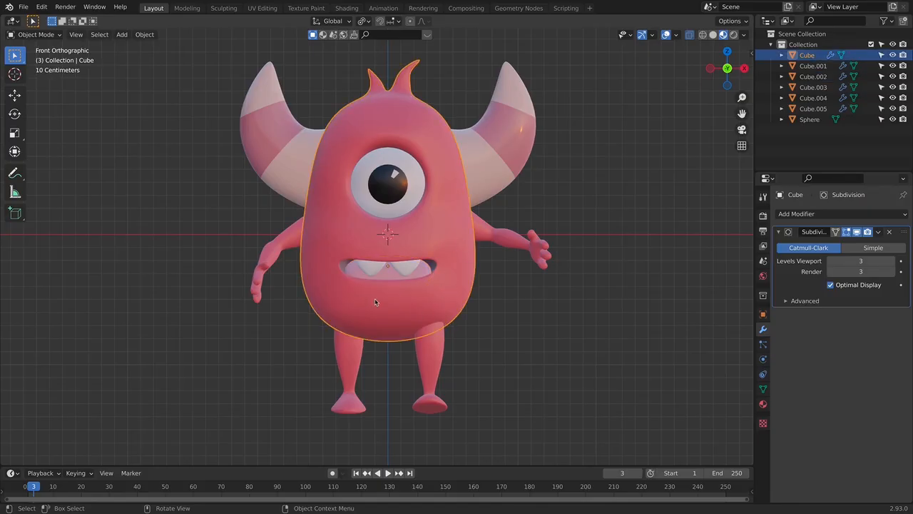
pyautogui.scroll(4, 375, 299)
pyautogui.scroll(-1, 422, 310)
pyautogui.press('Tab')
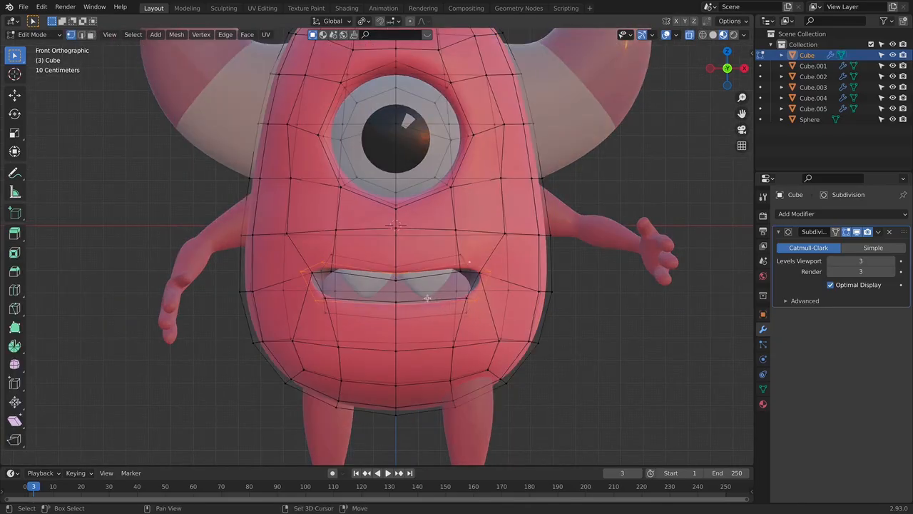
# - Select the vertices along the mouth's lower edge and move them down along Z to open the mouth wider
pyautogui.keyDown('shift'); pyautogui.moveTo(431, 299); pyautogui.dragTo(414, 292, button='middle'); pyautogui.keyUp('shift')
pyautogui.hotkey('alt', 'z')
pyautogui.hotkey('alt', 'z')
pyautogui.moveTo(296, 282); pyautogui.dragTo(474, 324)
pyautogui.moveTo(473, 324); pyautogui.dragTo(265, 293, button='middle')
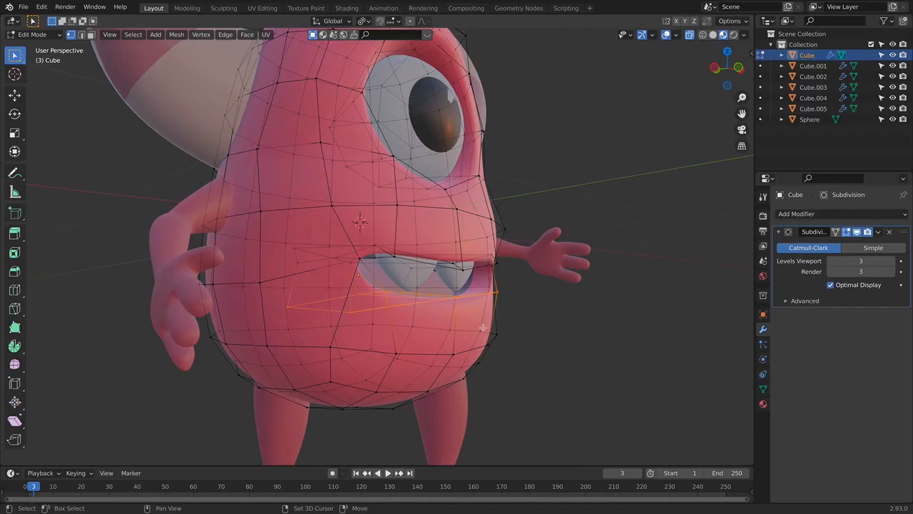
pyautogui.moveTo(478, 325); pyautogui.dragTo(460, 301, button='middle')
pyautogui.moveTo(128, 266); pyautogui.dragTo(511, 298, button='middle')
pyautogui.press('KP_3')
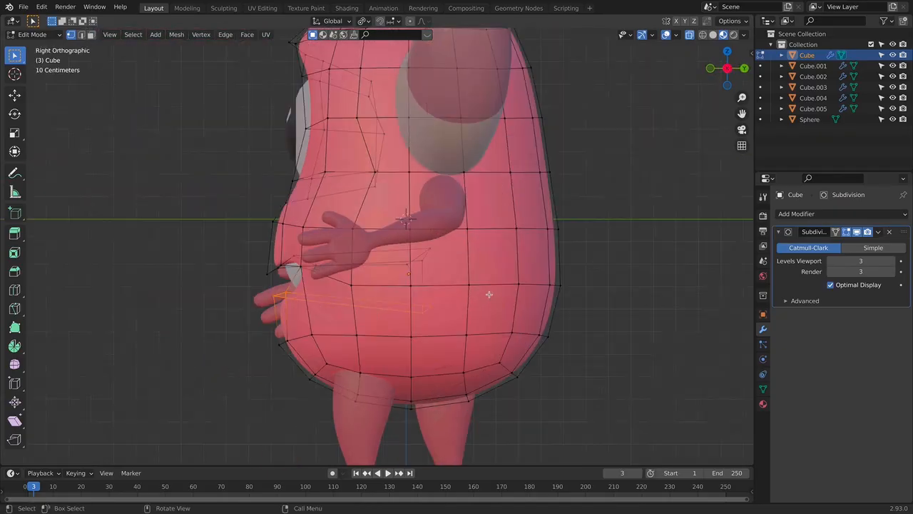
pyautogui.press('KP_1')
pyautogui.press('g')
pyautogui.press('z')
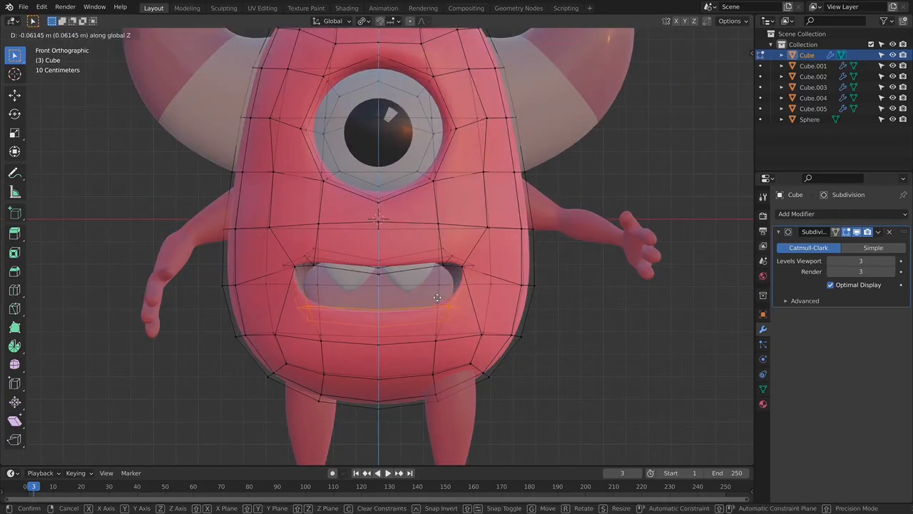
pyautogui.click(449, 307)
# - Scale the mouth's lower edge along X to about 0.8 and check the mouth shape in object mode
pyautogui.press('s')
pyautogui.press('x')
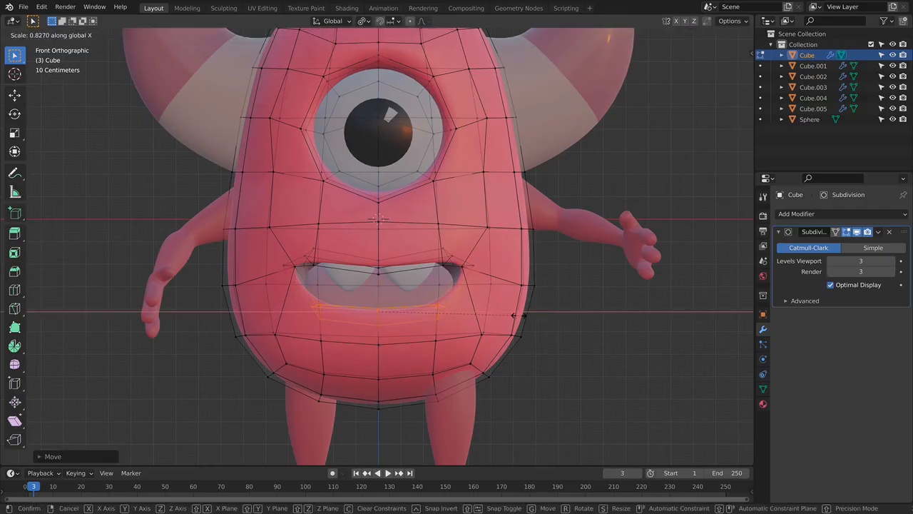
pyautogui.click(514, 315)
pyautogui.press('Tab')
pyautogui.moveTo(528, 310); pyautogui.dragTo(488, 305, button='middle')
pyautogui.press('Tab')
pyautogui.press('KP_1')
# - Select the vertices at both ends of the mouth's upper edge and reposition them slightly
pyautogui.press('Tab')
pyautogui.hotkey('alt', 'z')
pyautogui.press('Tab')
pyautogui.moveTo(302, 246); pyautogui.dragTo(308, 251)
pyautogui.moveTo(454, 272); pyautogui.dragTo(461, 271)
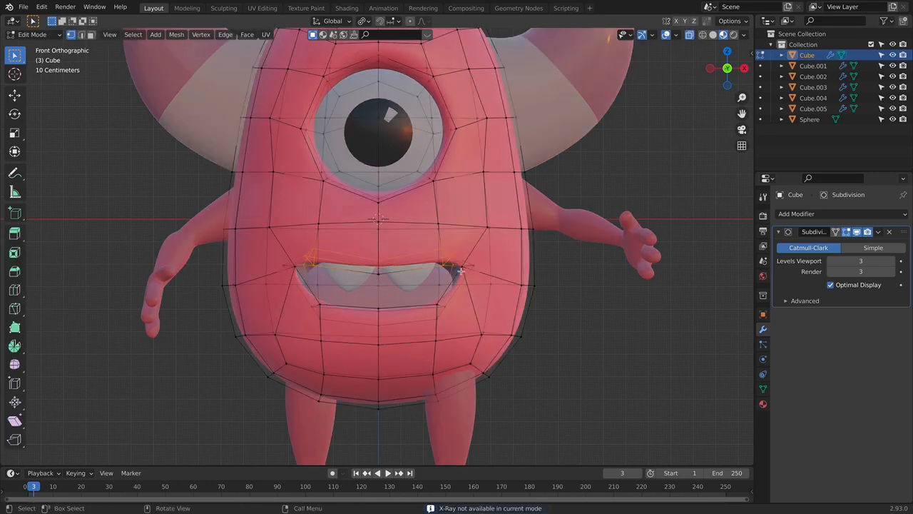
pyautogui.press('g')
pyautogui.click(472, 274)
pyautogui.press('Tab')
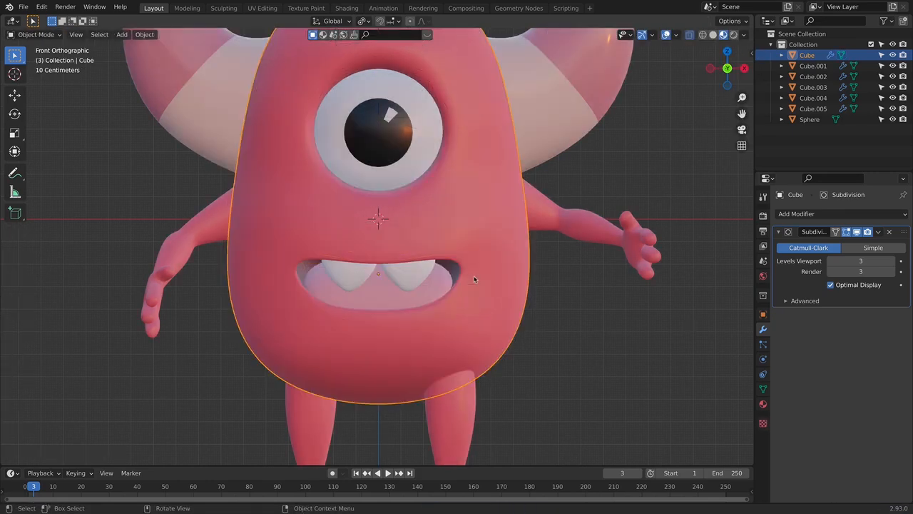
# - Select the vertices at both mouth corners and move them down slightly along Z, by about 0.008 m
pyautogui.press('Tab')
pyautogui.moveTo(458, 258); pyautogui.dragTo(482, 274)
pyautogui.keyDown('shift'); pyautogui.moveTo(274, 257); pyautogui.dragTo(307, 277); pyautogui.keyUp('shift')
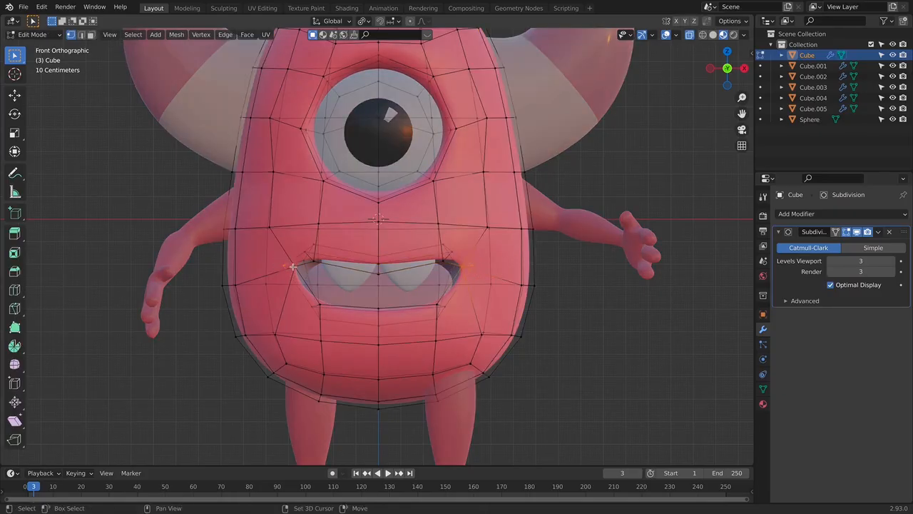
pyautogui.press('g')
pyautogui.press('z')
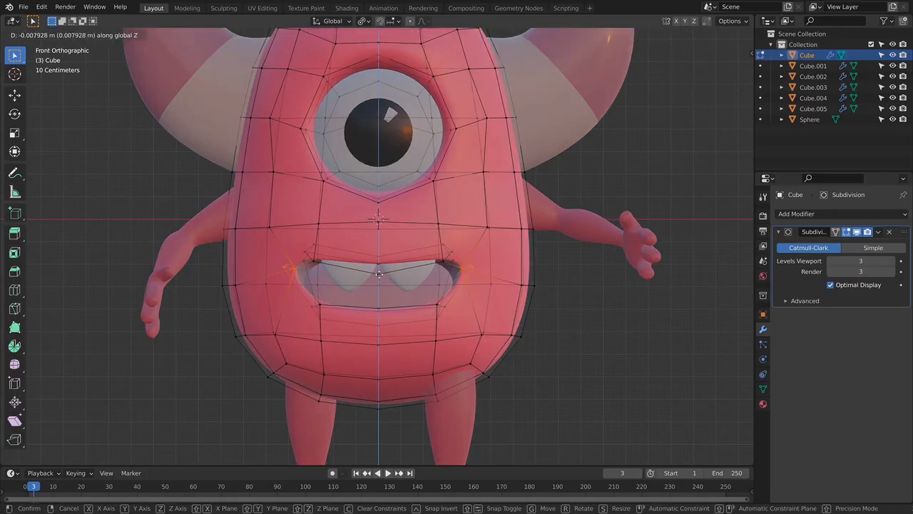
pyautogui.press('Return')
pyautogui.press('Tab')
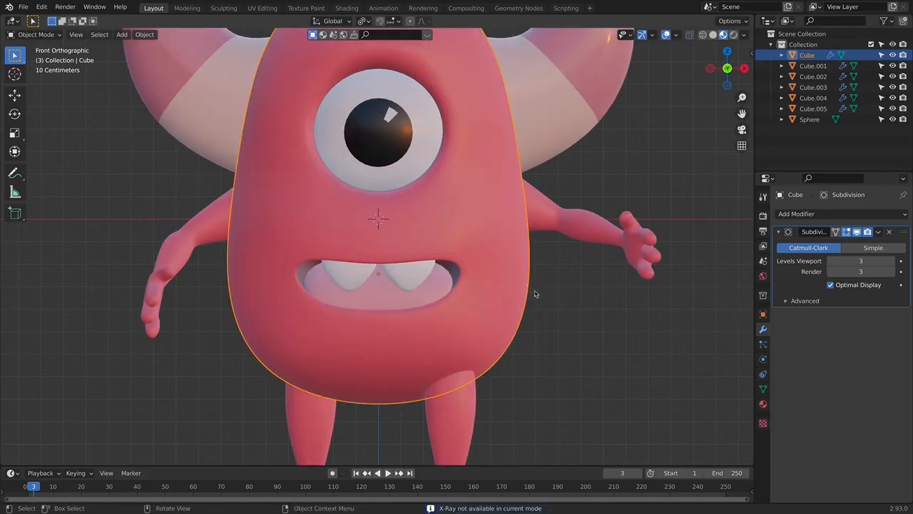
# - Open the body mesh again, select the brow vertices above the eye and move them along Z and Y
pyautogui.scroll(-5, 534, 293)
pyautogui.moveTo(505, 320); pyautogui.dragTo(531, 299, button='middle')
pyautogui.scroll(3, 469, 259)
pyautogui.press('Tab')
pyautogui.moveTo(428, 284); pyautogui.dragTo(339, 259, button='middle')
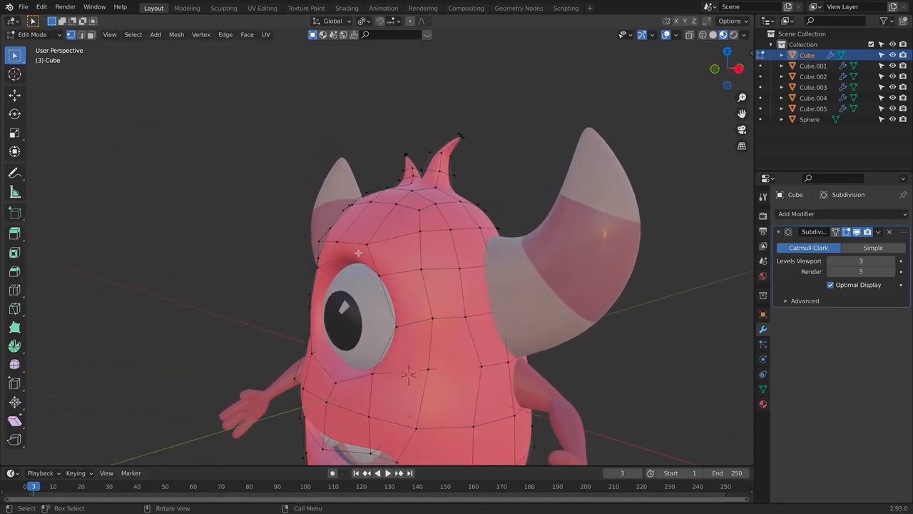
pyautogui.press('g')
pyautogui.press('z')
pyautogui.click(357, 263)
pyautogui.press('g')
pyautogui.press('y')
pyautogui.click(380, 268)
# - Select the row of forehead vertices just above the brow and move it along Z
pyautogui.scroll(4, 382, 271)
pyautogui.keyDown('shift'); pyautogui.moveTo(382, 272); pyautogui.dragTo(390, 294, button='middle'); pyautogui.keyUp('shift')
pyautogui.moveTo(273, 255); pyautogui.dragTo(445, 284)
pyautogui.press('g')
pyautogui.press('z')
pyautogui.click(427, 273)
pyautogui.moveTo(412, 255); pyautogui.dragTo(388, 246, button='middle')
# - Slide the forehead row upward along its edges, then move it along Y to smooth the forehead profile
pyautogui.press('KP_1')
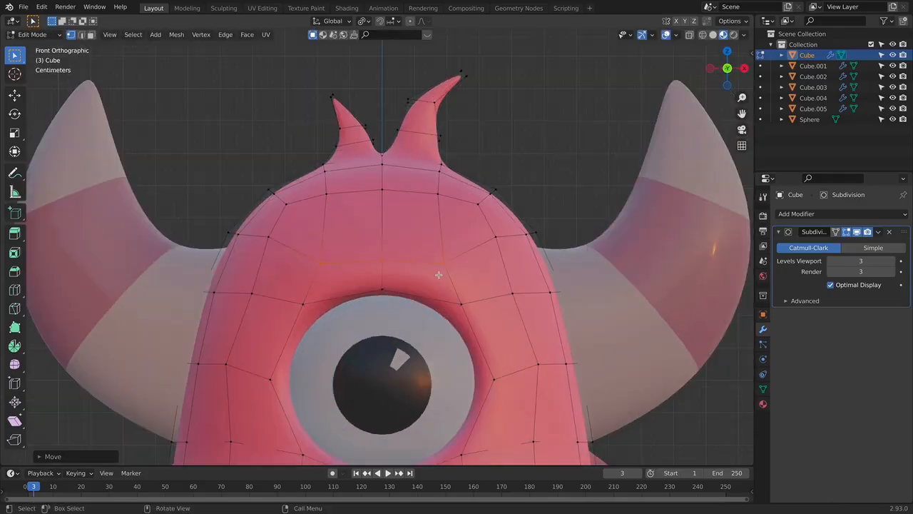
pyautogui.press('g')
pyautogui.press('g')
pyautogui.click(443, 232)
pyautogui.moveTo(467, 250); pyautogui.dragTo(377, 256, button='middle')
pyautogui.moveTo(308, 217); pyautogui.dragTo(353, 239)
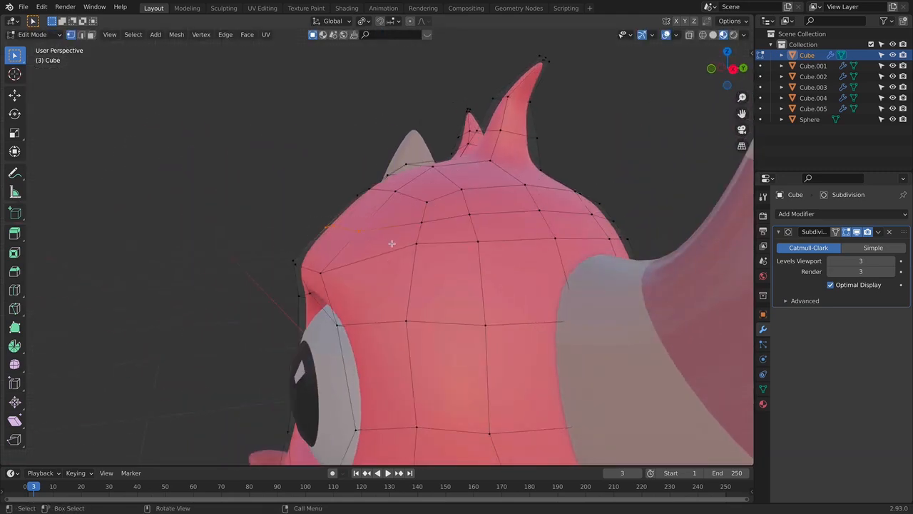
pyautogui.press('g')
pyautogui.press('y')
pyautogui.click(363, 244)
# - Slide the forehead vertices along their edges once more in front view and return to object mode
pyautogui.moveTo(379, 251); pyautogui.dragTo(472, 297, button='middle')
pyautogui.press('KP_1')
pyautogui.press('g')
pyautogui.press('y')
pyautogui.rightClick(473, 287)
pyautogui.press('g')
pyautogui.press('g')
pyautogui.click(478, 282)
pyautogui.hotkey('alt', 'z')
pyautogui.press('Tab')
# - Examine the reshaped brow and the whole monster from an angle and from the front
pyautogui.scroll(-2, 485, 289)
pyautogui.moveTo(485, 289); pyautogui.dragTo(564, 275, button='middle')
pyautogui.press('KP_1')
pyautogui.scroll(3, 464, 253)
pyautogui.keyDown('shift'); pyautogui.moveTo(465, 198); pyautogui.dragTo(465, 143, button='middle'); pyautogui.keyUp('shift')
pyautogui.scroll(-8, 464, 142)
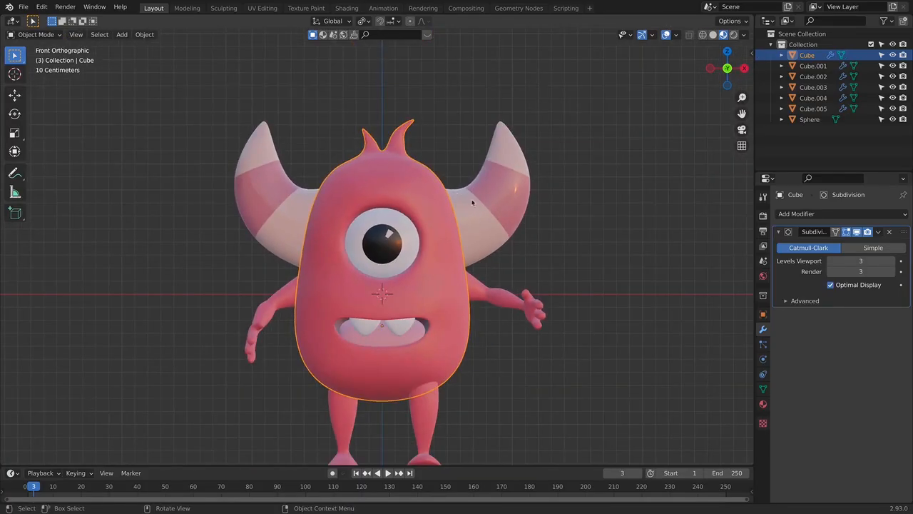
# - Select the body, horns, eye and mouth parts and parent them to Cube.002 with the Object option
pyautogui.moveTo(500, 331); pyautogui.dragTo(528, 274, button='middle')
pyautogui.moveTo(302, 217); pyautogui.dragTo(489, 255)
pyautogui.keyDown('shift'); pyautogui.click(399, 291); pyautogui.keyUp('shift')
pyautogui.keyDown('shift'); pyautogui.click(371, 300); pyautogui.keyUp('shift')
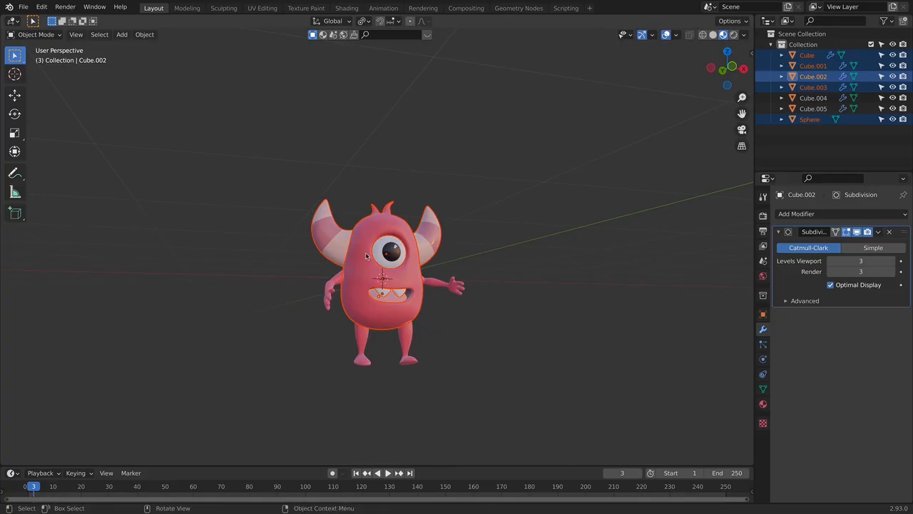
pyautogui.moveTo(456, 264); pyautogui.dragTo(440, 357, button='middle')
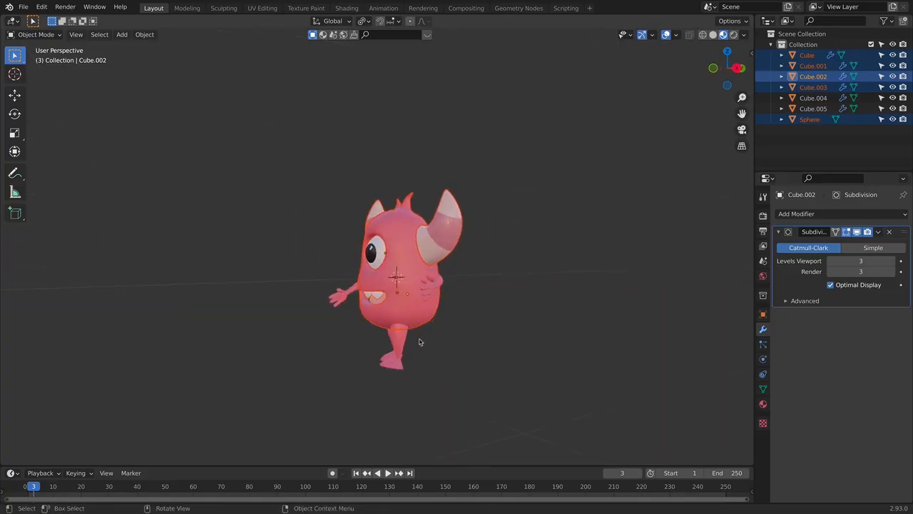
pyautogui.moveTo(439, 310); pyautogui.dragTo(479, 304, button='middle')
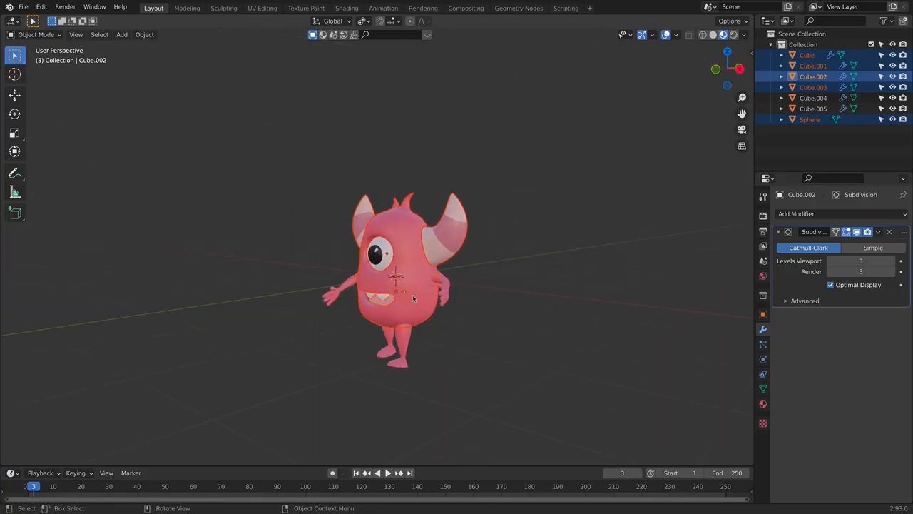
pyautogui.hotkey('ctrl', 'p')
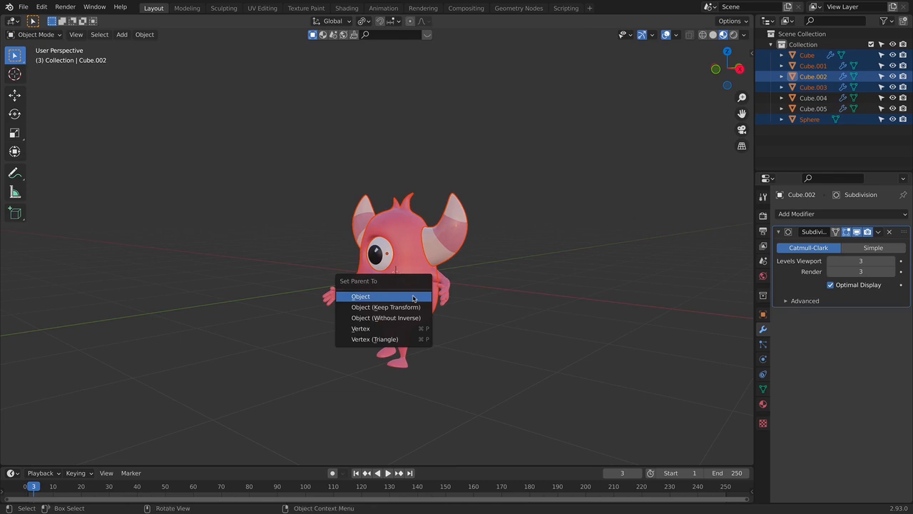
pyautogui.click(413, 296)
# - Apply the parented parts' object transform and rotate them forward by about 4.4° in right side view
pyautogui.press('KP_5')
pyautogui.press('KP_3')
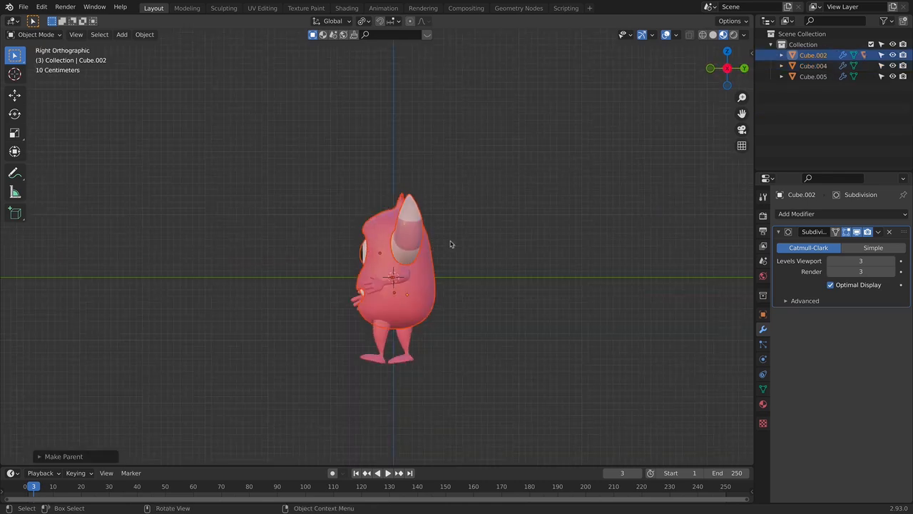
pyautogui.press('r')
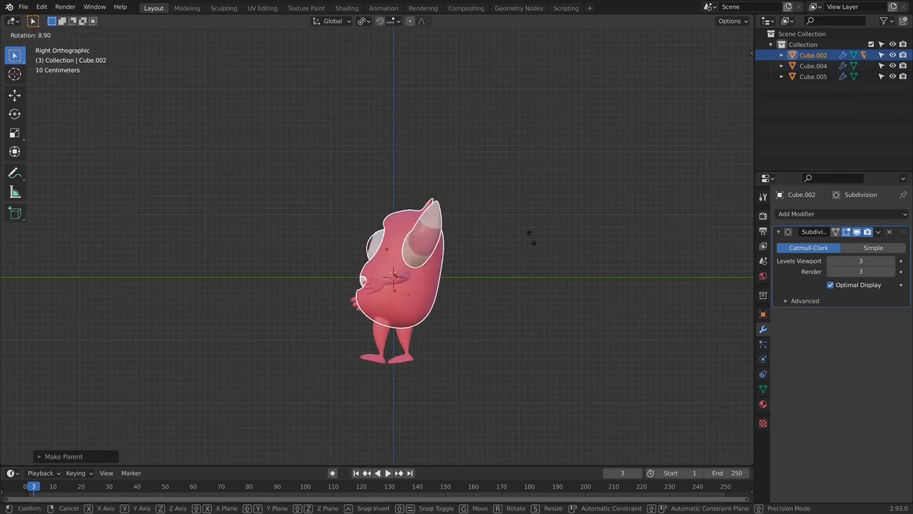
pyautogui.rightClick(495, 218)
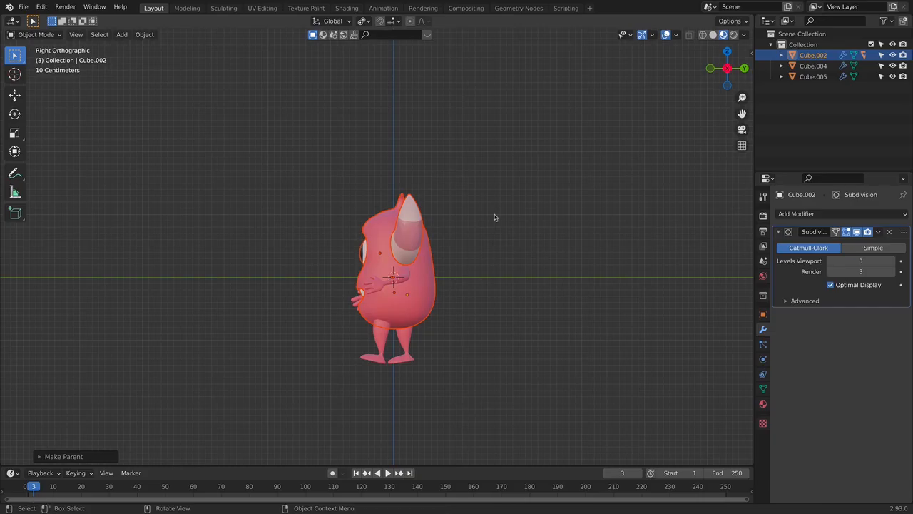
pyautogui.hotkey('ctrl', 'a')
pyautogui.click(457, 266)
pyautogui.press('r')
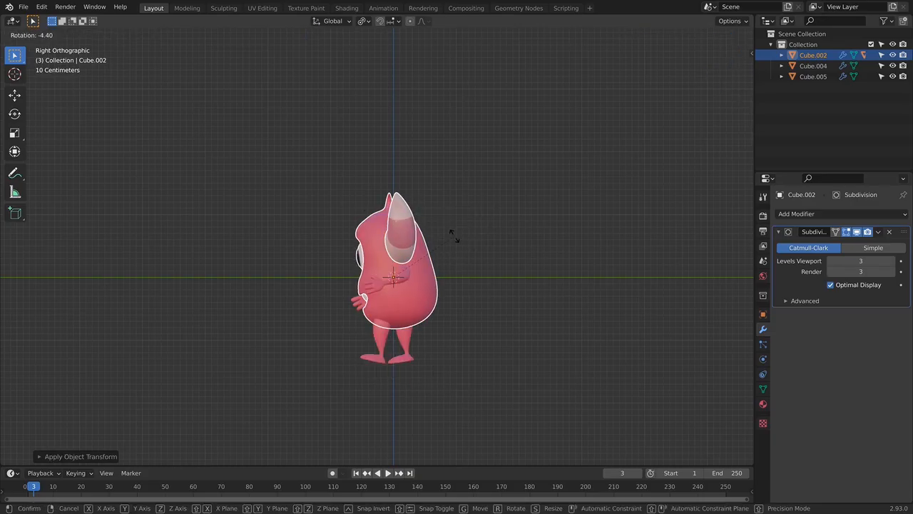
pyautogui.click(452, 235)
pyautogui.press('KP_1')
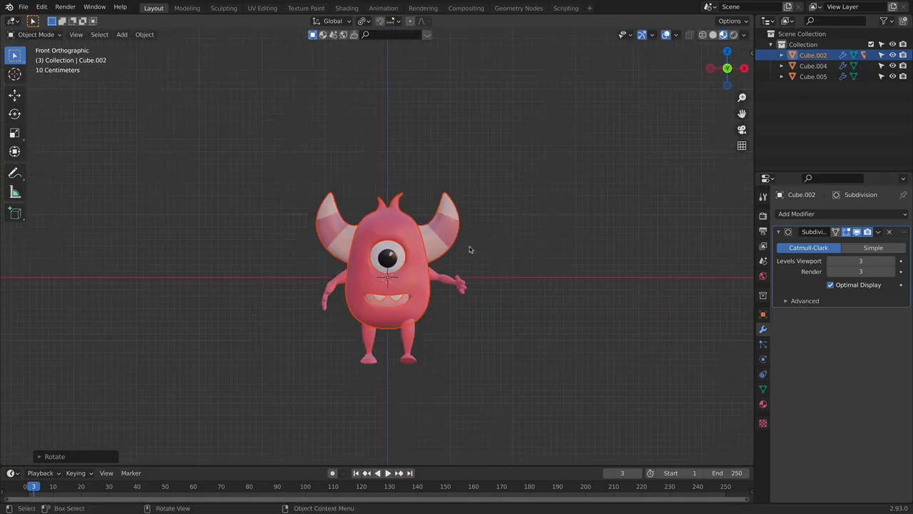
# - Select the legs and move them backward along Y by about 0.09 m to sit under the tilted body
pyautogui.click(476, 306)
pyautogui.moveTo(468, 306); pyautogui.dragTo(388, 329, button='middle')
pyautogui.click(387, 329)
pyautogui.press('g')
pyautogui.press('y')
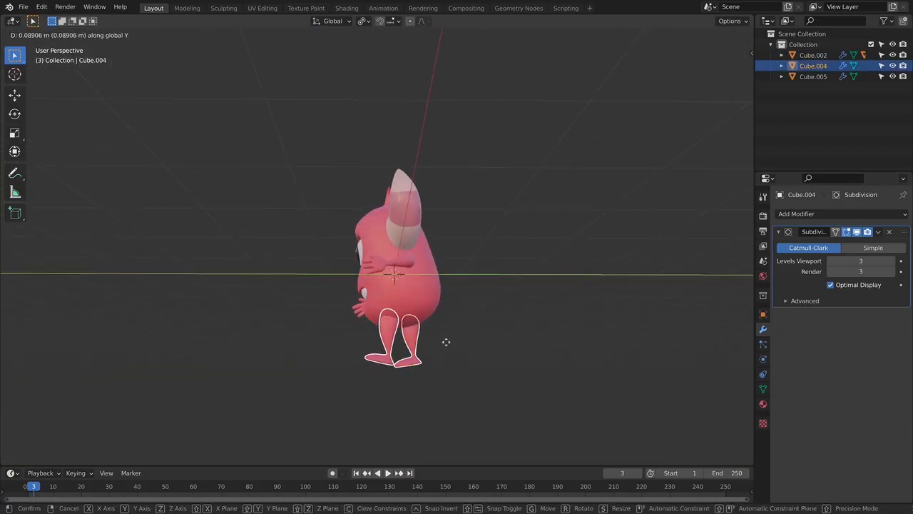
pyautogui.click(447, 342)
pyautogui.click(447, 353)
pyautogui.moveTo(484, 327); pyautogui.dragTo(513, 336, button='middle')
pyautogui.press('KP_1')
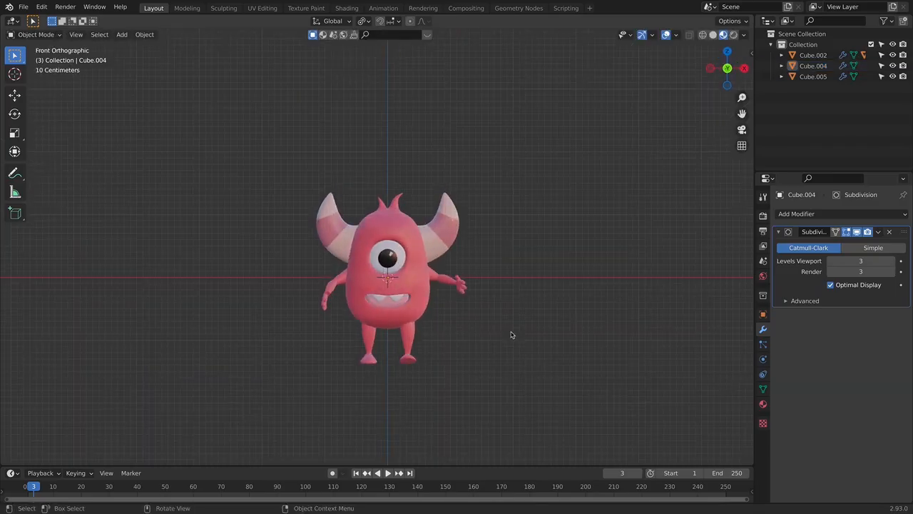
pyautogui.moveTo(430, 333); pyautogui.dragTo(483, 328, button='middle')
pyautogui.click(374, 321)
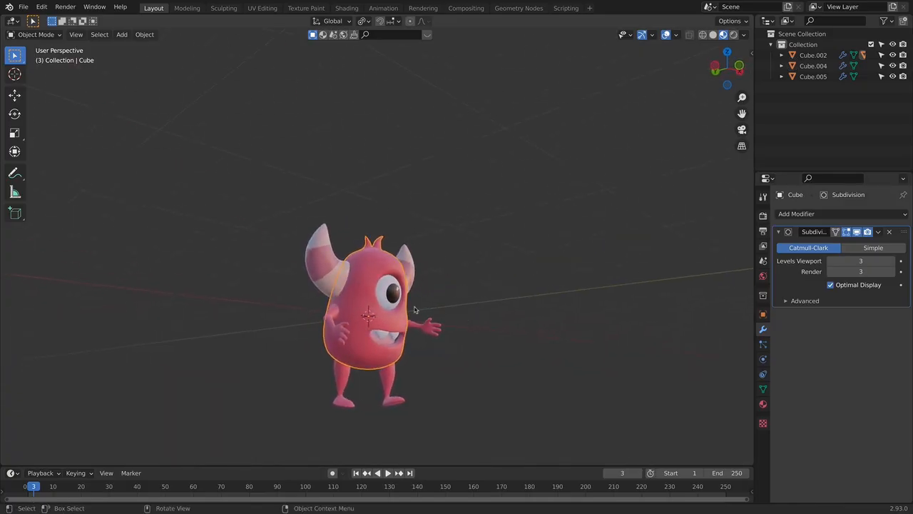
pyautogui.press('g')
pyautogui.rightClick(487, 312)
# - Select the body, horns, eye and mouth parts with Cube.002 active and rotate them back by about 1.9°
pyautogui.moveTo(286, 239); pyautogui.dragTo(471, 289)
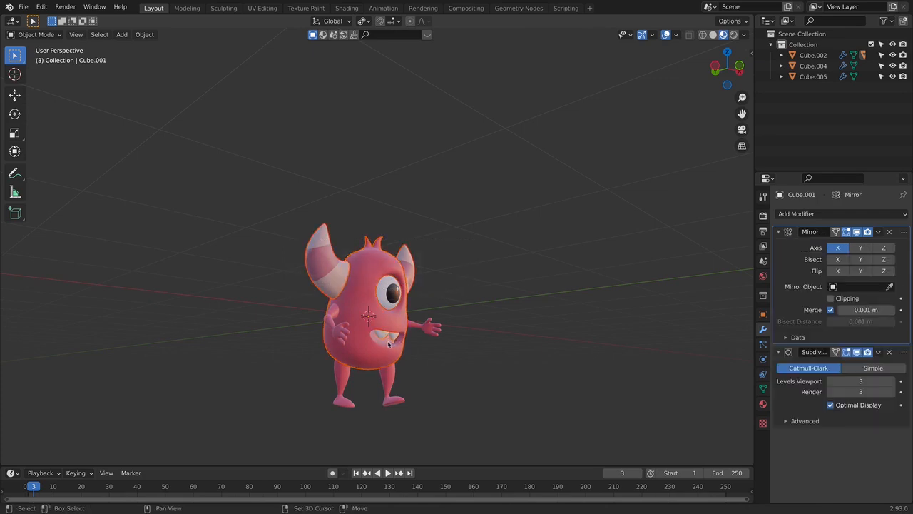
pyautogui.click(389, 343)
pyautogui.press('r')
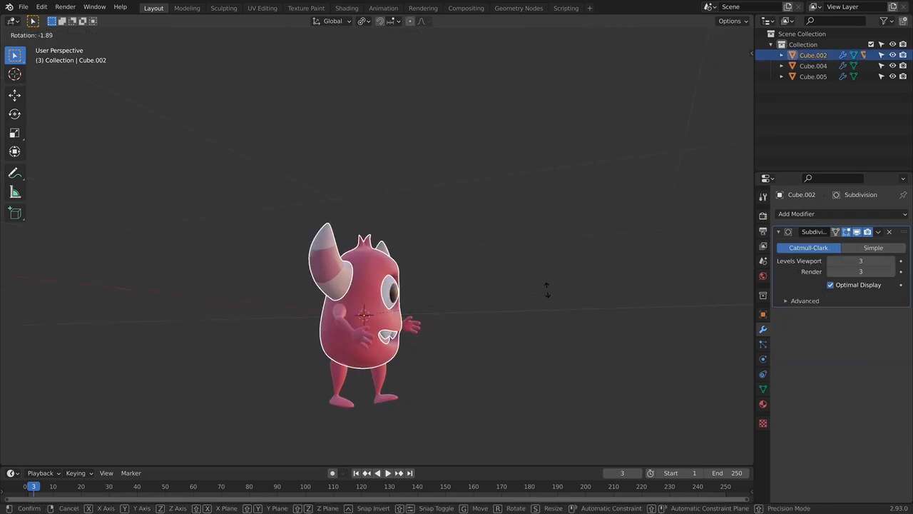
pyautogui.click(547, 291)
pyautogui.press('KP_1')
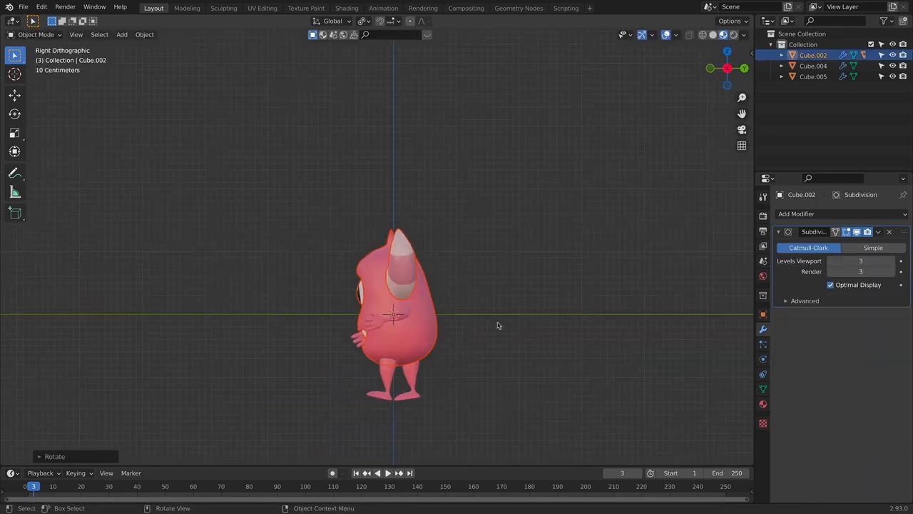
pyautogui.click(500, 330)
pyautogui.moveTo(477, 362)
pyautogui.mouseDown(button='middle')
pyautogui.moveTo(526, 369)
pyautogui.moveTo(515, 355)
pyautogui.moveTo(518, 367)
pyautogui.moveTo(481, 379)
pyautogui.mouseUp(button='middle')
pyautogui.scroll(-1, 510, 352)
pyautogui.press('KP_1')
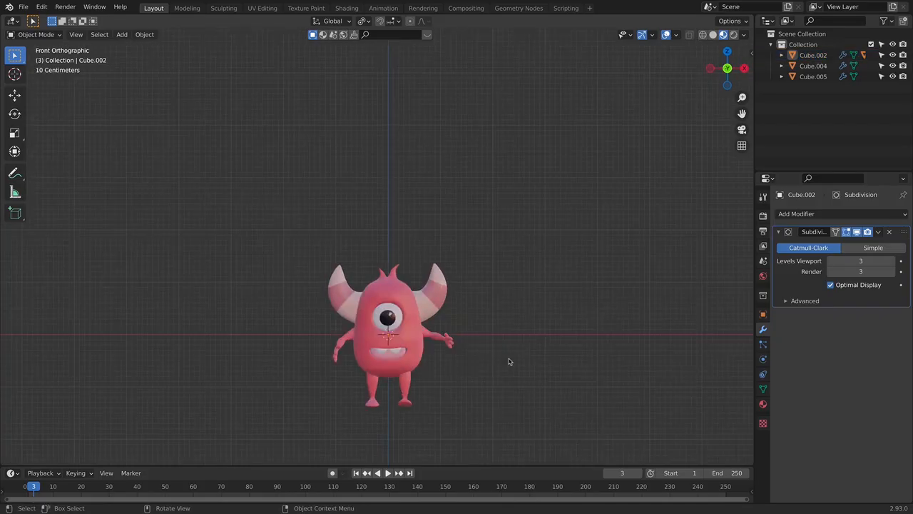
# - Open the arms' mesh, select the whole outstretched arm and move it down along Z by about 0.07 m
pyautogui.scroll(3, 520, 314)
pyautogui.click(493, 327)
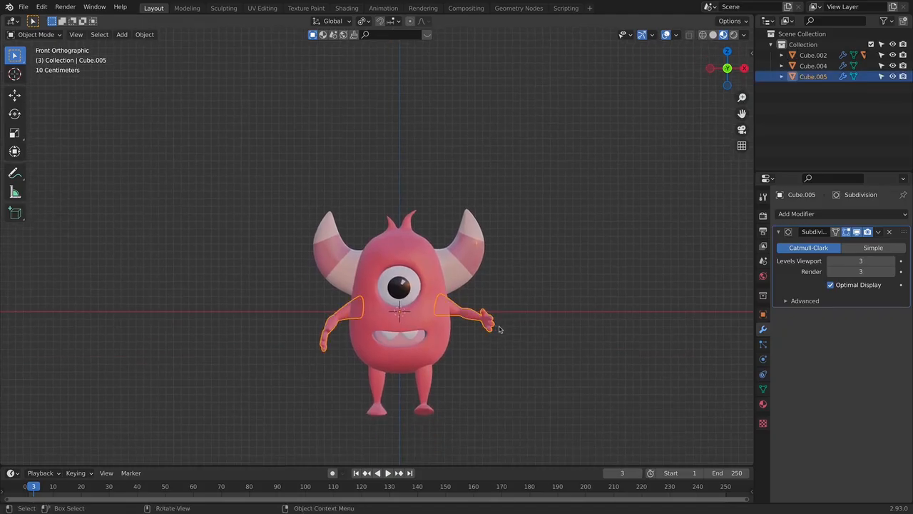
pyautogui.press('Tab')
pyautogui.moveTo(431, 290); pyautogui.dragTo(564, 374)
pyautogui.moveTo(369, 250); pyautogui.dragTo(579, 372)
pyautogui.press('g')
pyautogui.press('z')
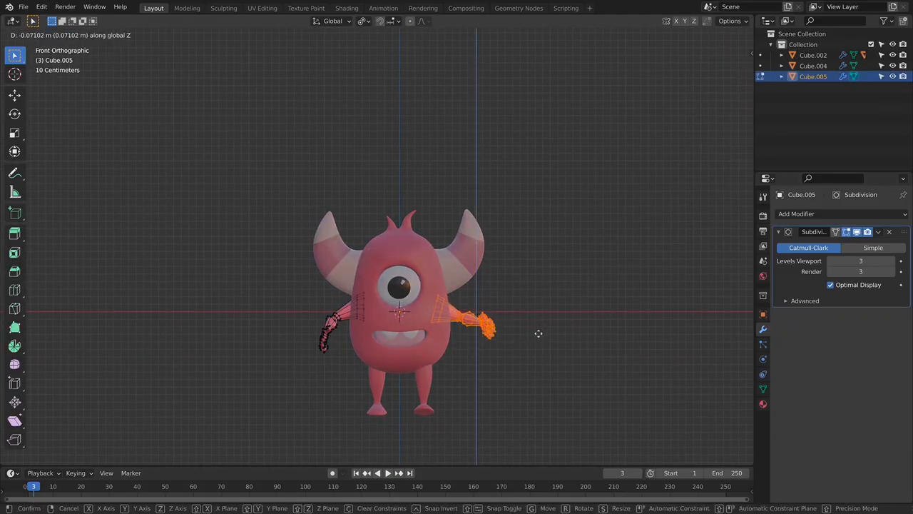
pyautogui.click(538, 332)
pyautogui.press('Tab')
pyautogui.click(531, 341)
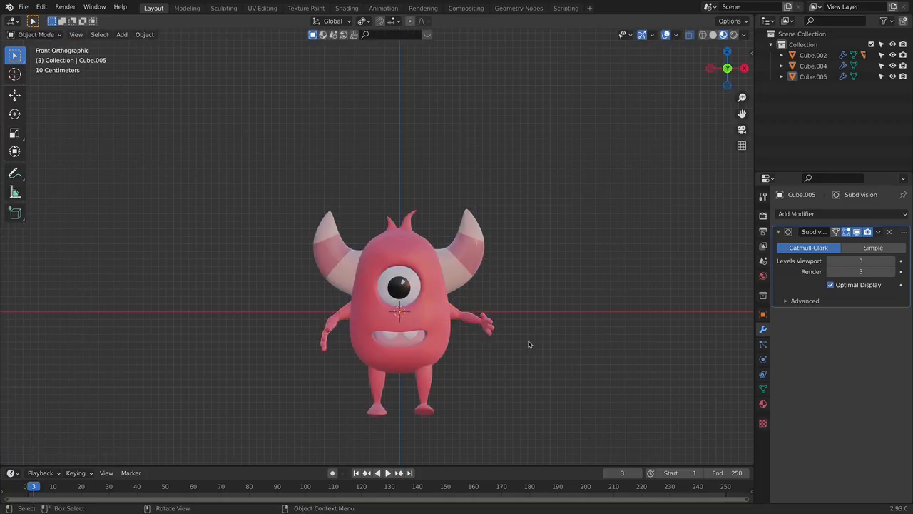
# - Select the whole monster and rotate it about the Z axis by about 9.7°
pyautogui.scroll(-2, 528, 343)
pyautogui.moveTo(275, 199); pyautogui.dragTo(564, 389)
pyautogui.press('r')
pyautogui.press('z')
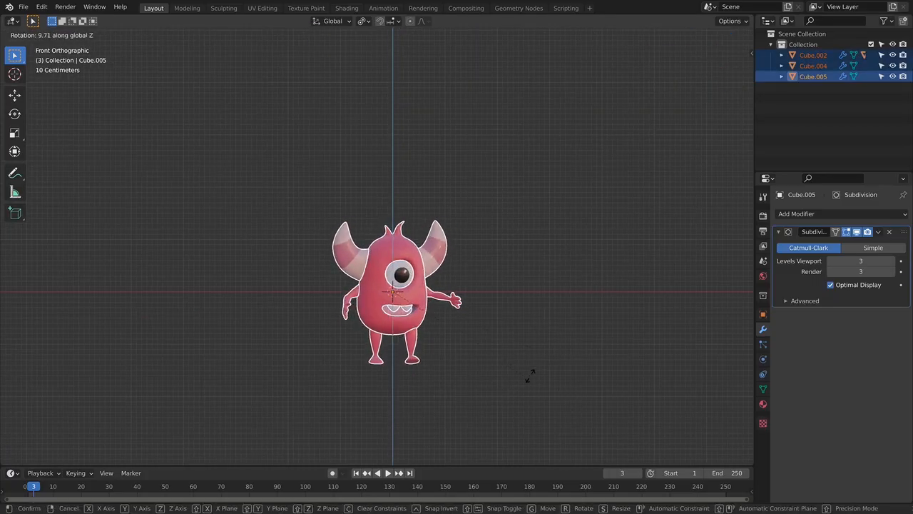
pyautogui.click(529, 375)
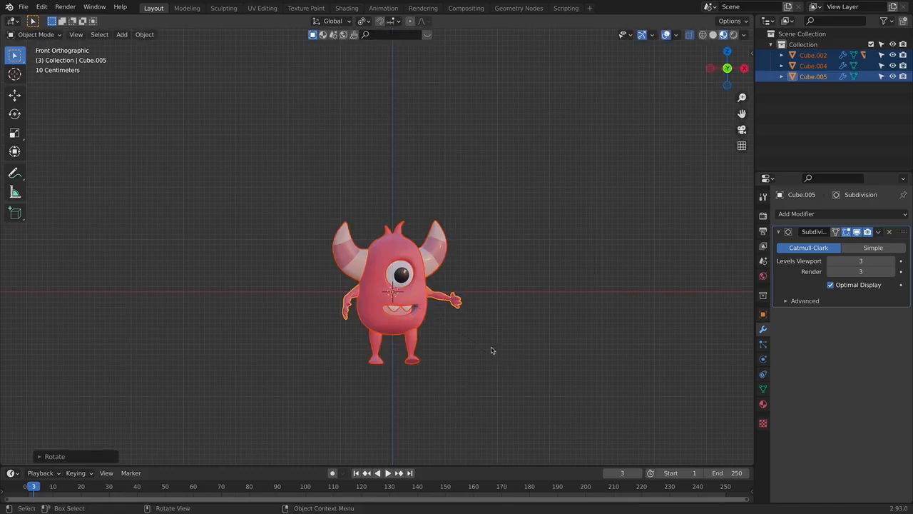
# - Open the arms' mesh, select the hanging arm's forearm and hand, and move them down along Z by about 0.11 m
pyautogui.scroll(2, 490, 345)
pyautogui.click(341, 324)
pyautogui.press('Tab')
pyautogui.moveTo(294, 277); pyautogui.dragTo(357, 373)
pyautogui.press('g')
pyautogui.press('z')
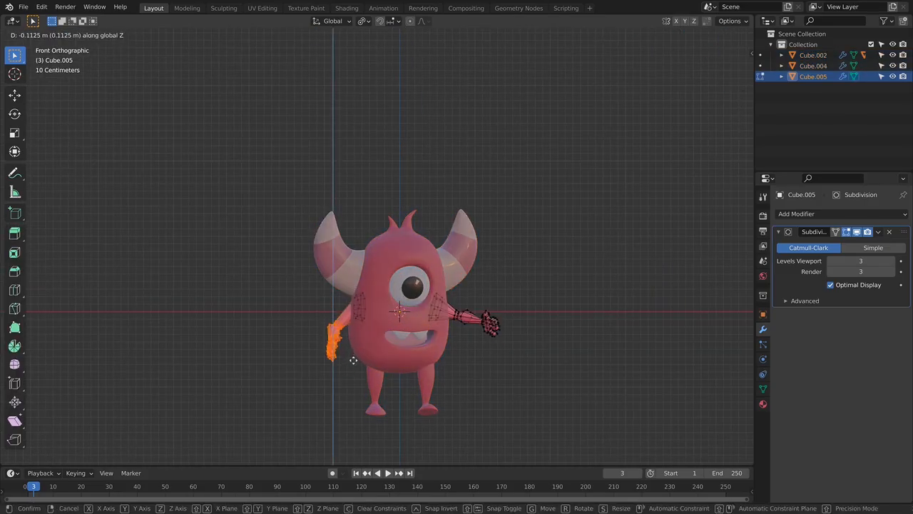
pyautogui.click(354, 359)
# - Select the hanging arm's shoulder vertices, rotate them to follow the lowered arm, and return to object mode
pyautogui.moveTo(346, 290); pyautogui.dragTo(385, 330)
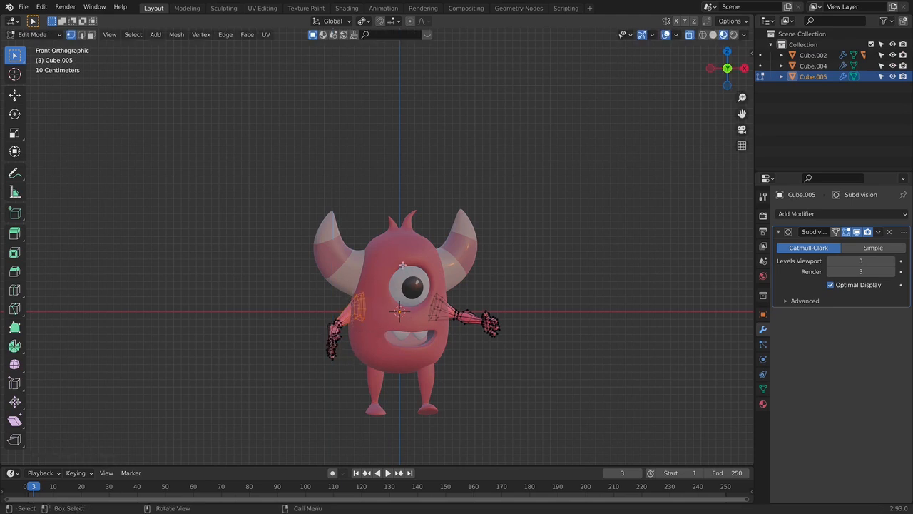
pyautogui.press('r')
pyautogui.click(385, 246)
pyautogui.press('Tab')
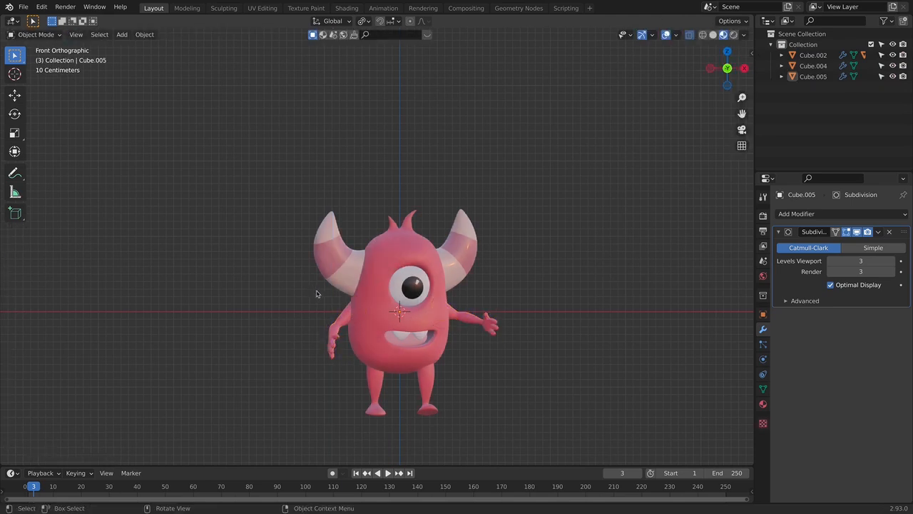
pyautogui.scroll(-3, 560, 363)
pyautogui.scroll(3, 540, 318)
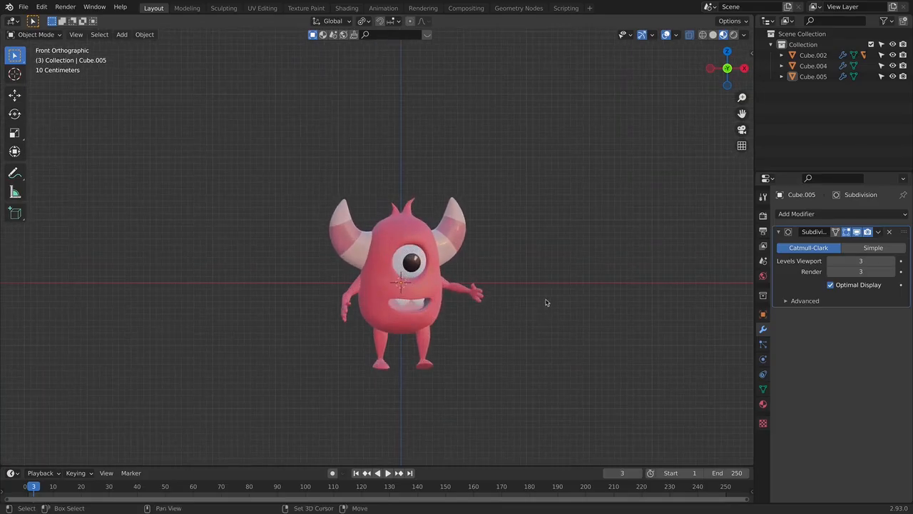
pyautogui.scroll(3, 527, 249)
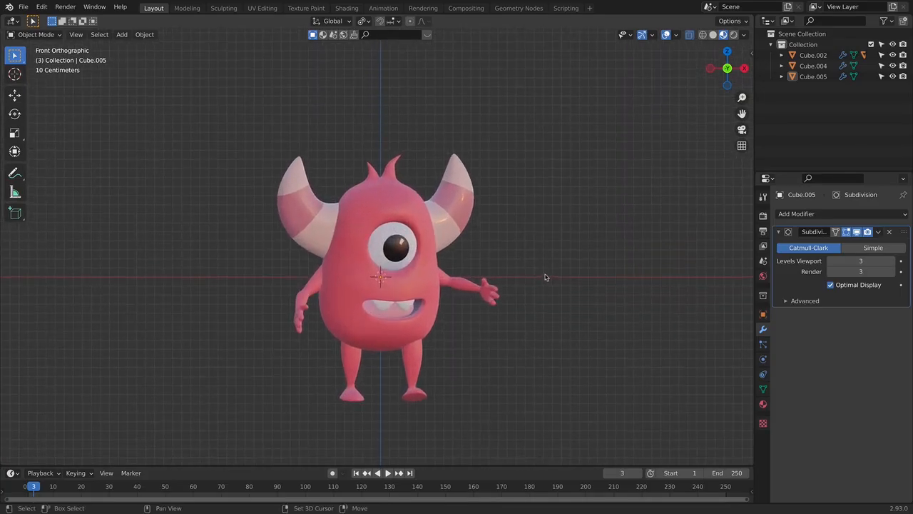
# - Open the body's mesh, select the lower lip's middle vertex and move it down along Z to open the mouth wider
pyautogui.click(404, 331)
pyautogui.scroll(3, 403, 331)
pyautogui.press('Tab')
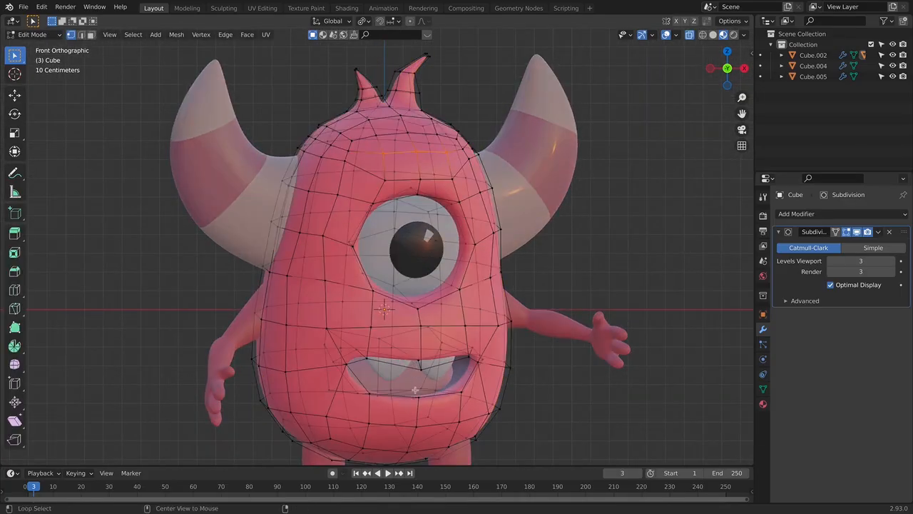
pyautogui.moveTo(373, 384); pyautogui.dragTo(411, 406, button='middle')
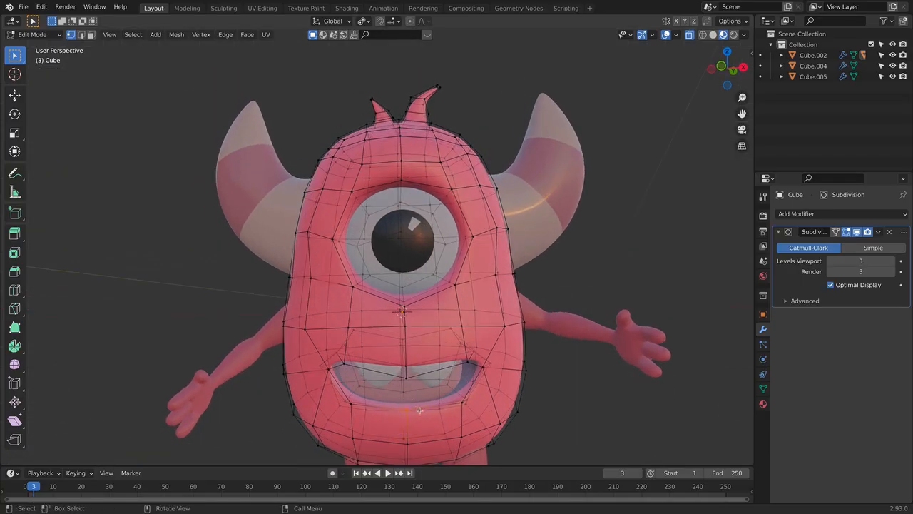
pyautogui.press('shift')
pyautogui.moveTo(405, 391); pyautogui.dragTo(454, 405, button='middle')
pyautogui.keyDown('shift'); pyautogui.click(404, 407); pyautogui.keyUp('shift')
pyautogui.press('g')
pyautogui.press('z')
pyautogui.click(454, 422)
pyautogui.press('KP_1')
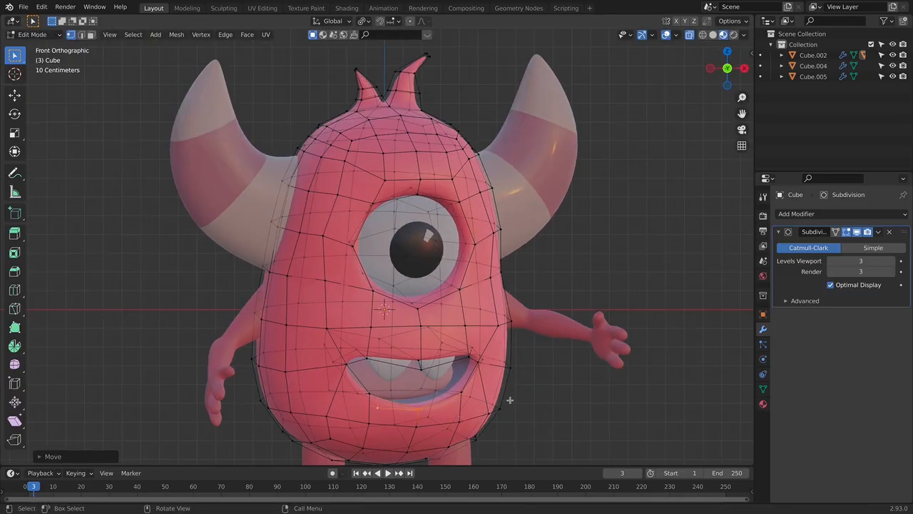
# - Open the mesh of the pink piece inside the mouth, move its lower vertices down along Z, and return to object mode
pyautogui.press('Tab')
pyautogui.click(419, 396)
pyautogui.press('Tab')
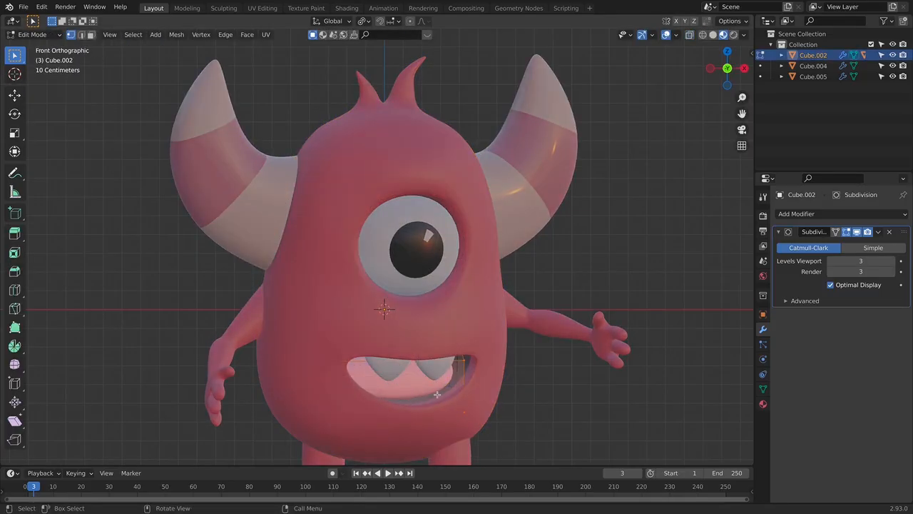
pyautogui.moveTo(464, 397); pyautogui.dragTo(537, 383, button='middle')
pyautogui.press('g')
pyautogui.press('z')
pyautogui.click(457, 407)
pyautogui.press('Tab')
pyautogui.press('KP_1')
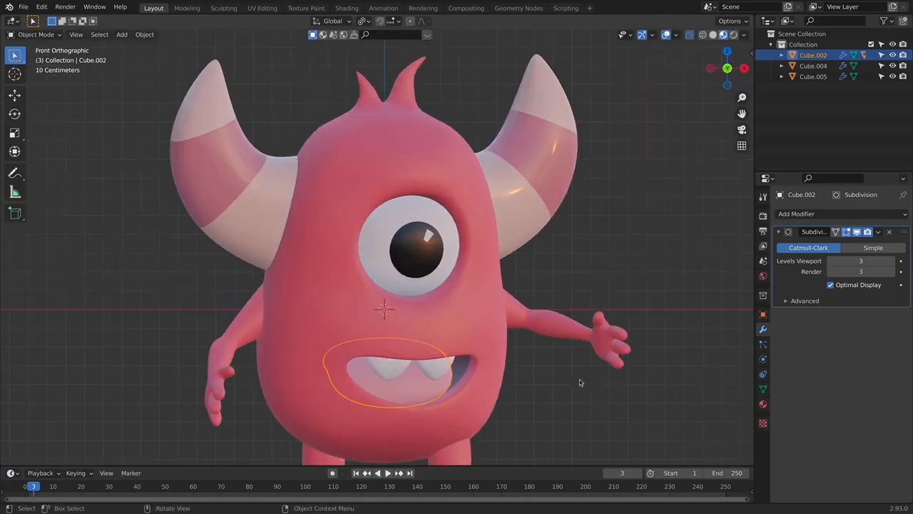
pyautogui.click(570, 374)
pyautogui.scroll(-1, 498, 395)
pyautogui.scroll(-3, 498, 395)
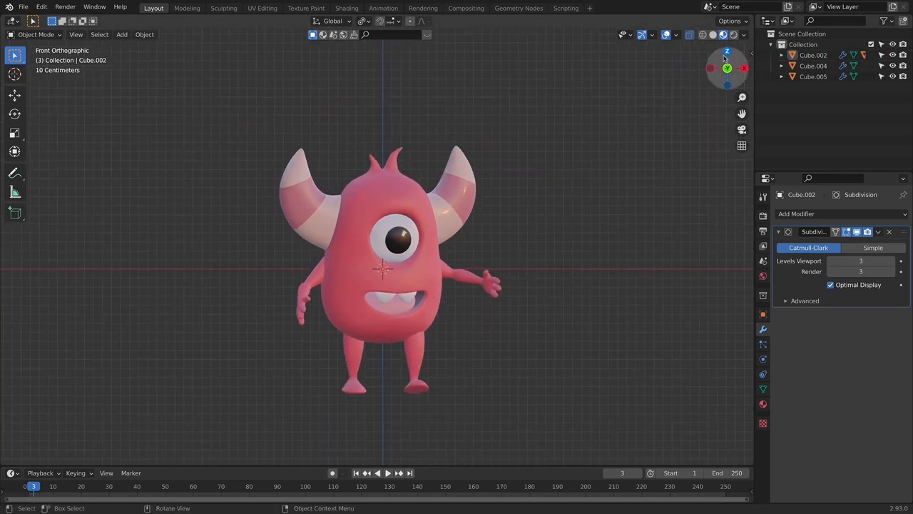
# - Set the render engine to Cycles and switch the viewport to rendered shading
pyautogui.click(763, 214)
pyautogui.click(849, 214)
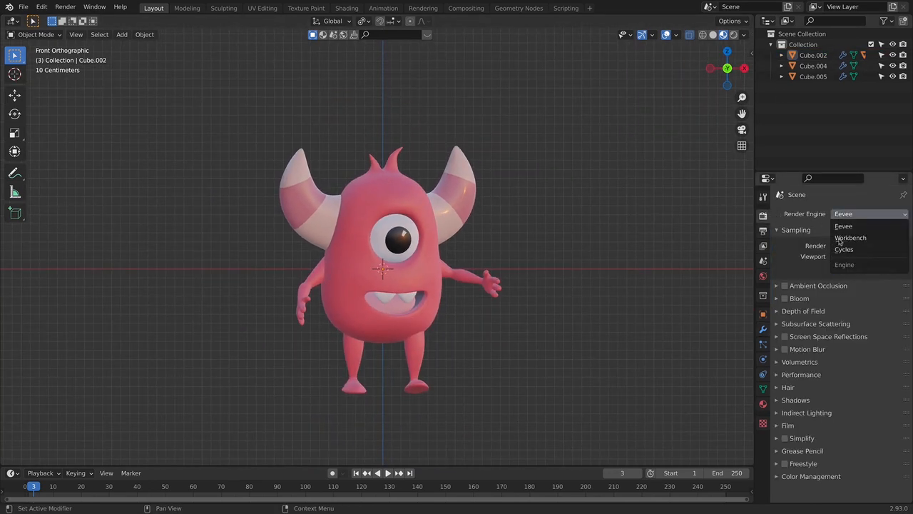
pyautogui.click(847, 247)
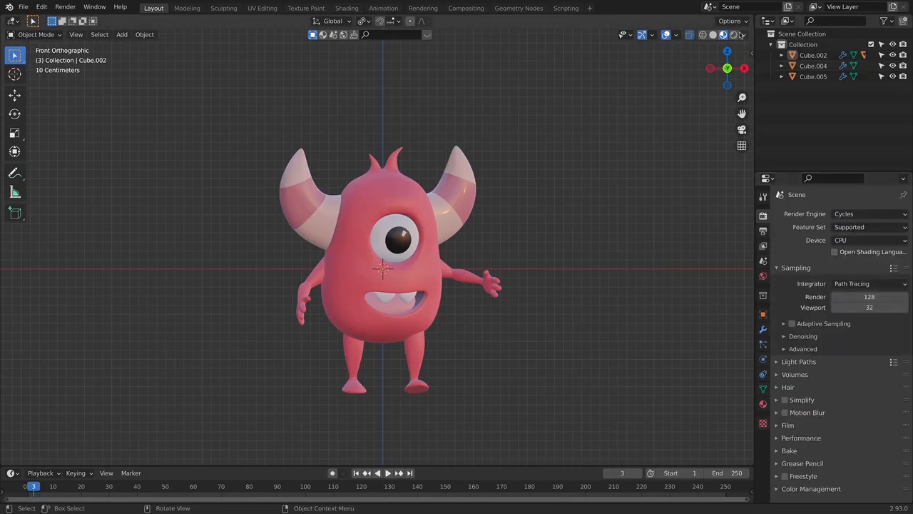
pyautogui.click(733, 34)
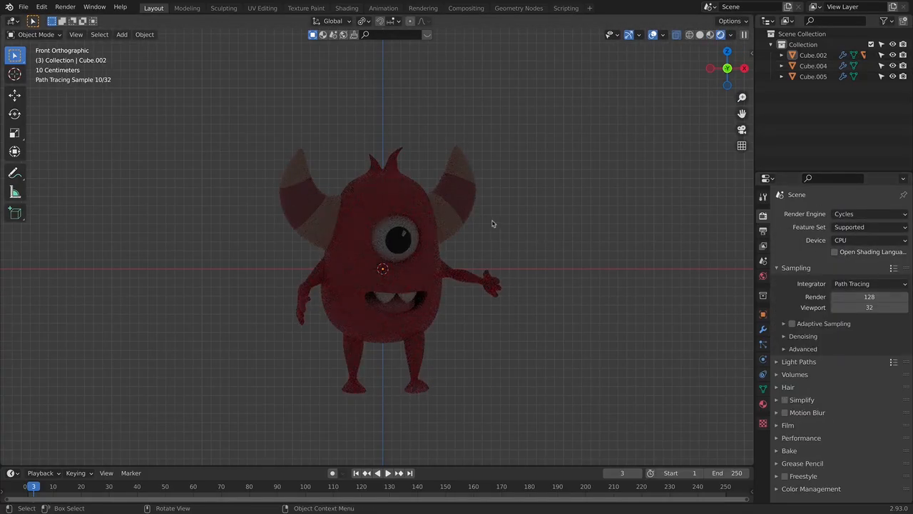
# - Add an area light, raise it along Z to well above the monster, and scale it up
pyautogui.hotkey('shift', 'a')
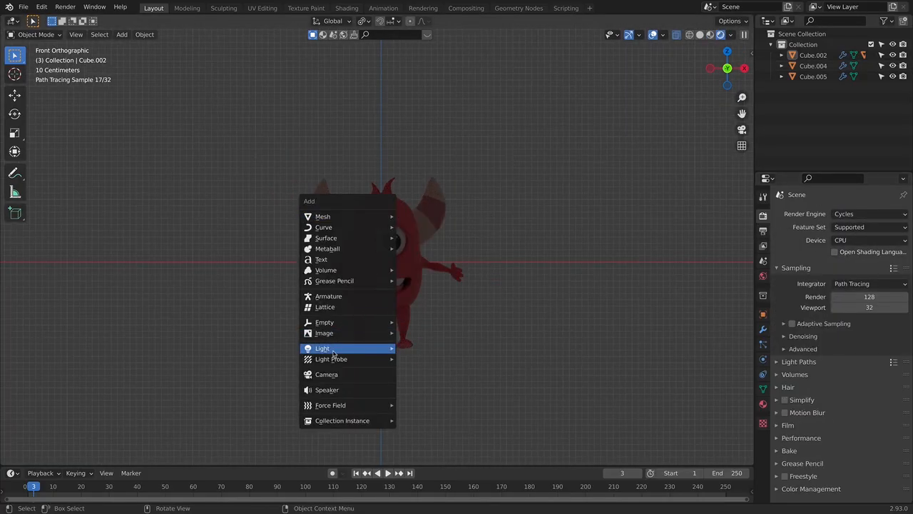
pyautogui.moveTo(333, 351)
pyautogui.click(428, 384)
pyautogui.press('g')
pyautogui.press('z')
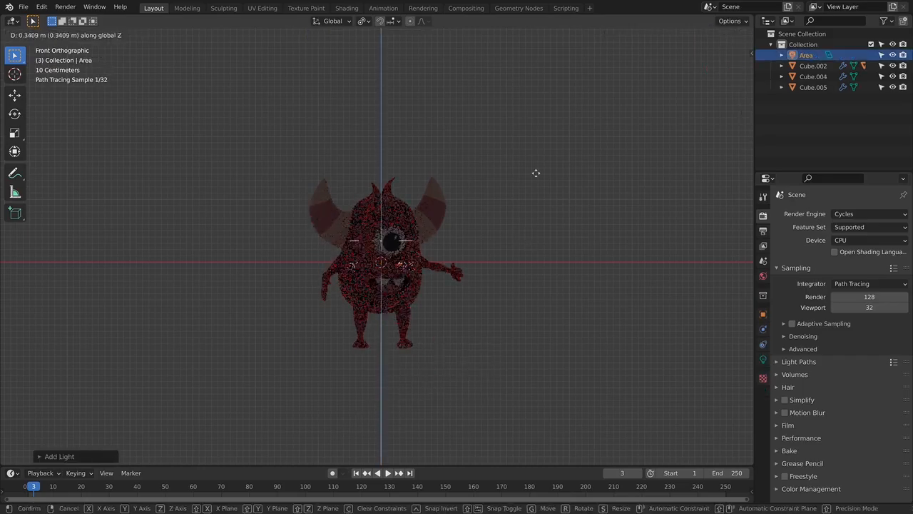
pyautogui.click(533, 27)
pyautogui.press('s')
pyautogui.click(687, 73)
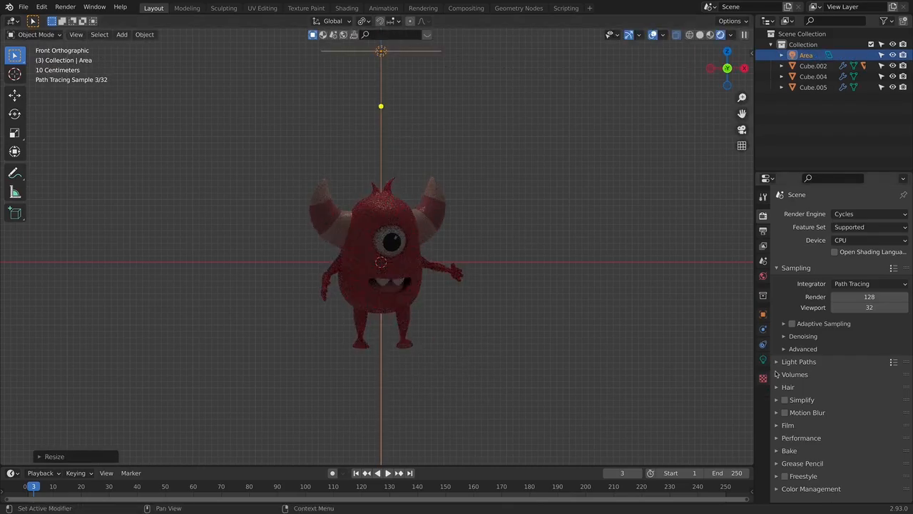
# - Set the area light's power to 100 W
pyautogui.click(764, 359)
pyautogui.click(862, 283)
pyautogui.write('1')
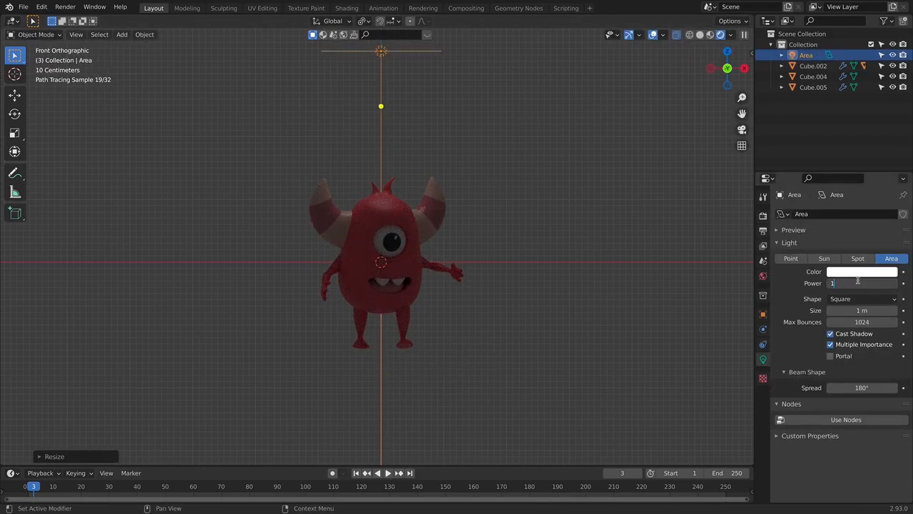
pyautogui.write('00')
pyautogui.press('Return')
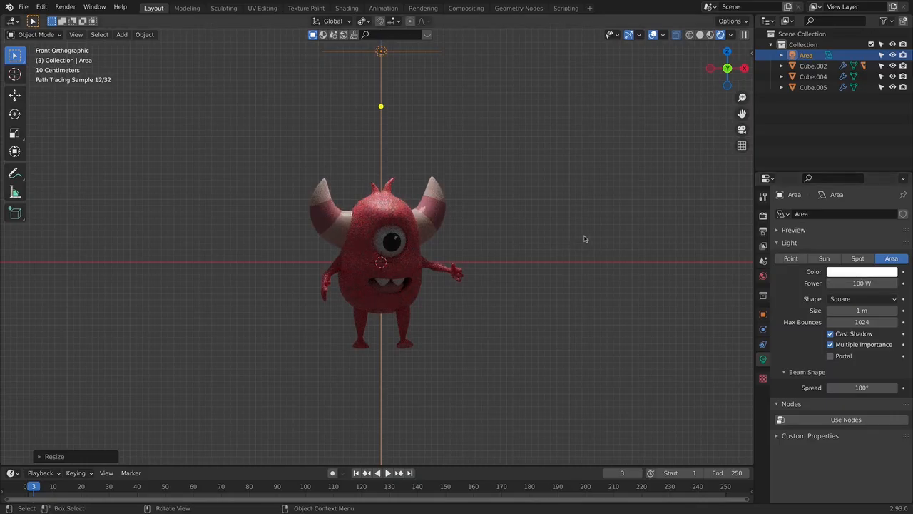
# - In side view, move the area light in front of the monster and tilt it to aim at the body
pyautogui.moveTo(553, 240); pyautogui.dragTo(465, 253, button='middle')
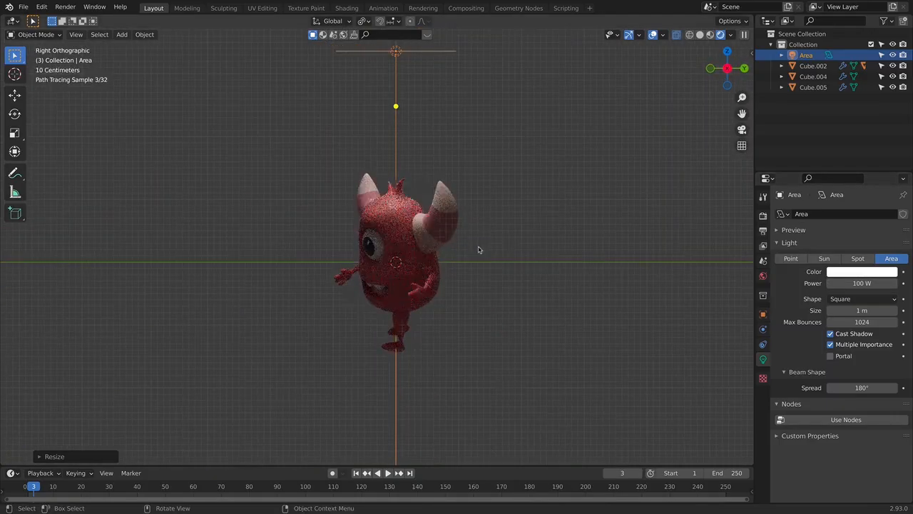
pyautogui.press('g')
pyautogui.click(450, 255)
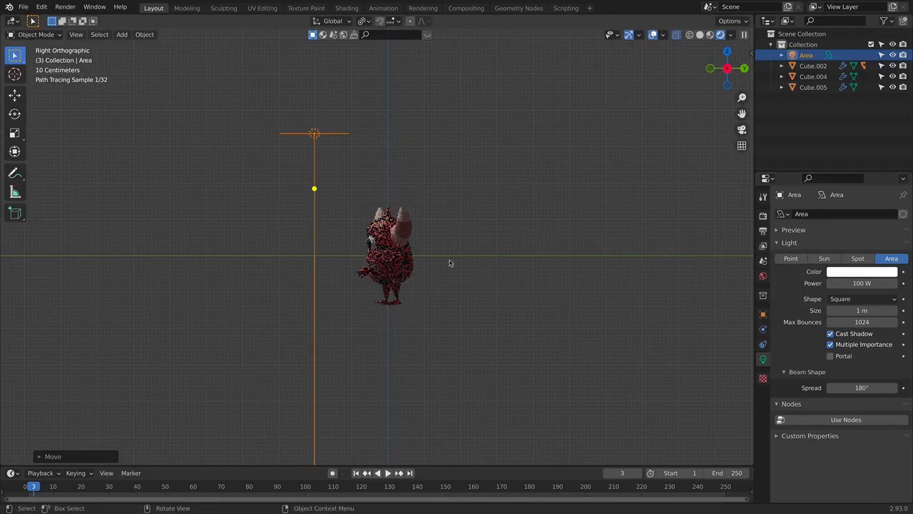
pyautogui.press('r')
pyautogui.click(499, 261)
pyautogui.press('r')
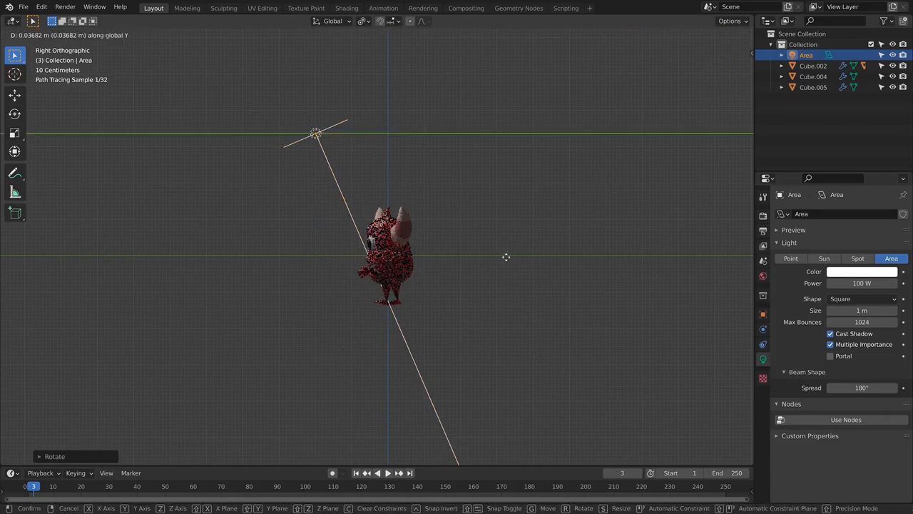
pyautogui.click(525, 259)
pyautogui.press('r')
pyautogui.click(508, 333)
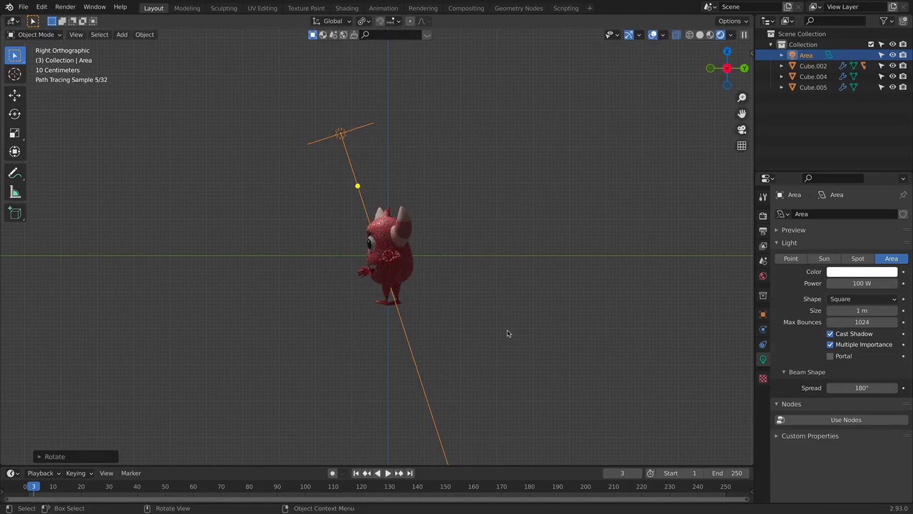
pyautogui.press('KP_1')
pyautogui.click(491, 296)
pyautogui.scroll(5, 492, 297)
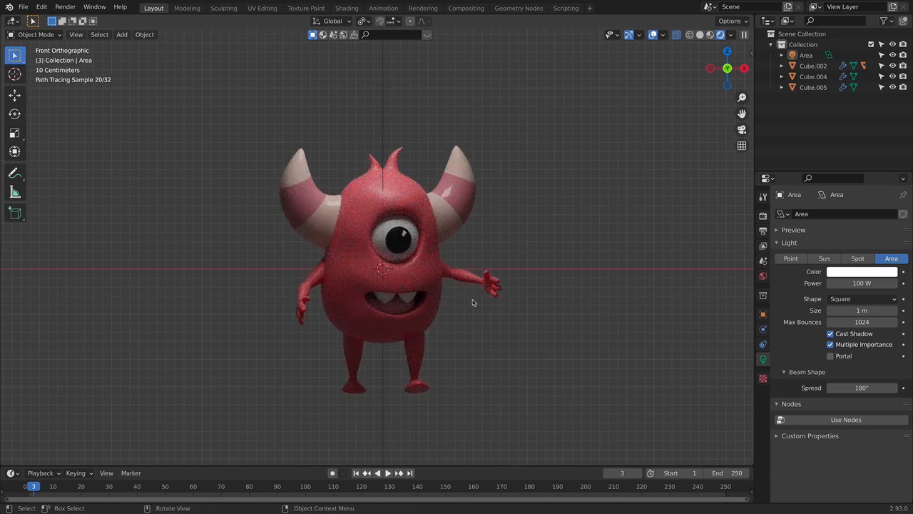
# - Add a mesh plane, scale it up as a floor, and move it down along Z by about 1.4 m to below the feet
pyautogui.scroll(-5, 540, 299)
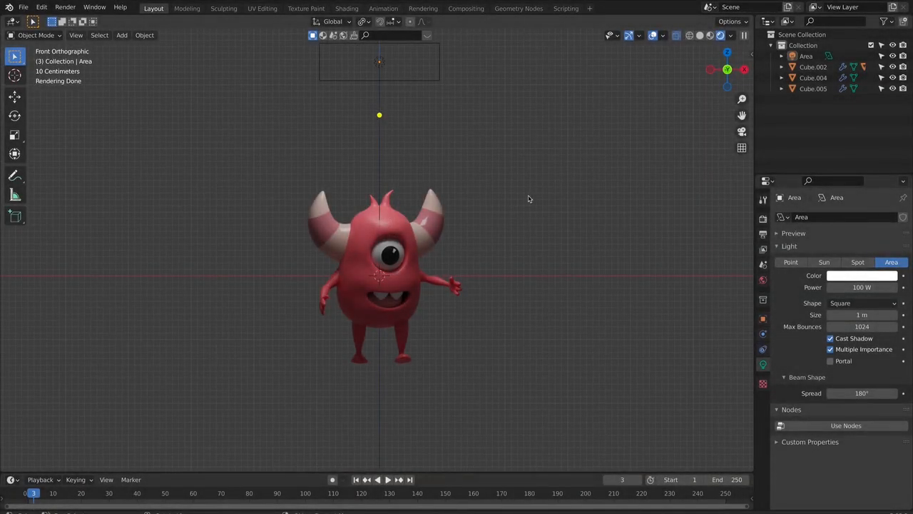
pyautogui.scroll(-3, 525, 204)
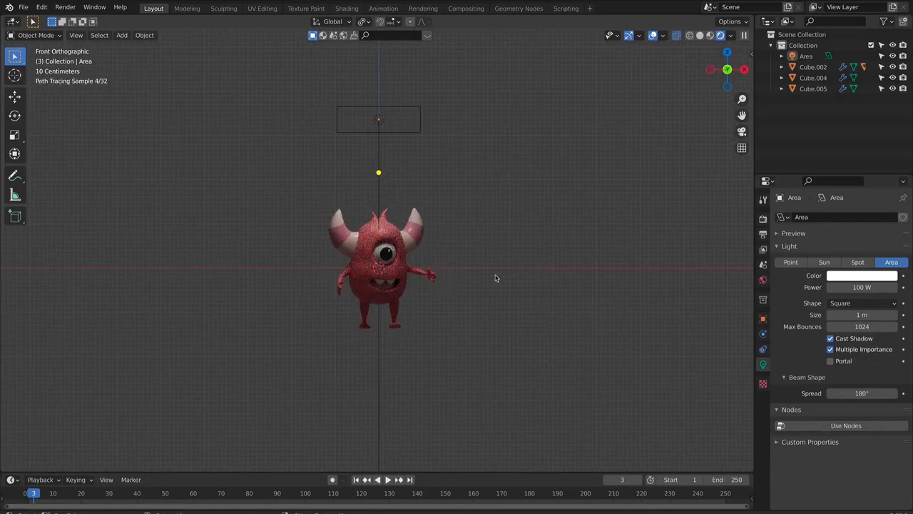
pyautogui.keyDown('shift'); pyautogui.moveTo(510, 284); pyautogui.dragTo(514, 224, button='middle'); pyautogui.keyUp('shift')
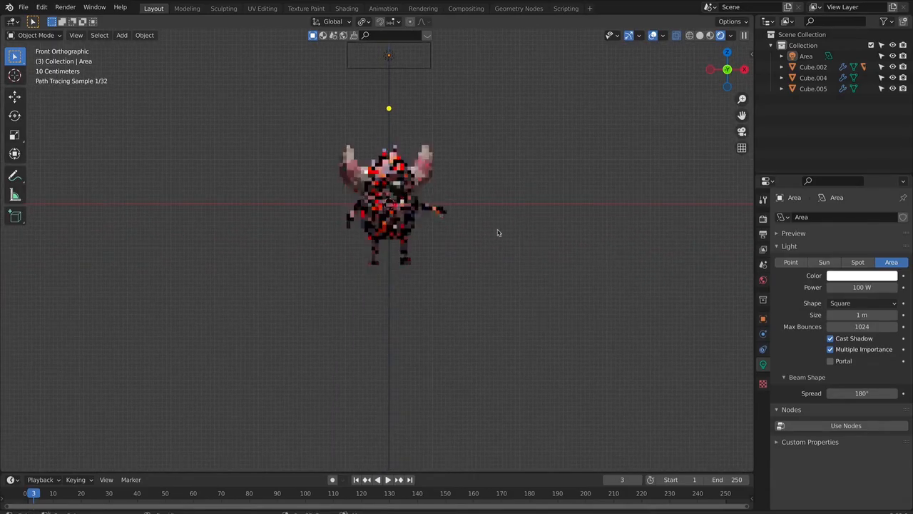
pyautogui.hotkey('shift', 'a')
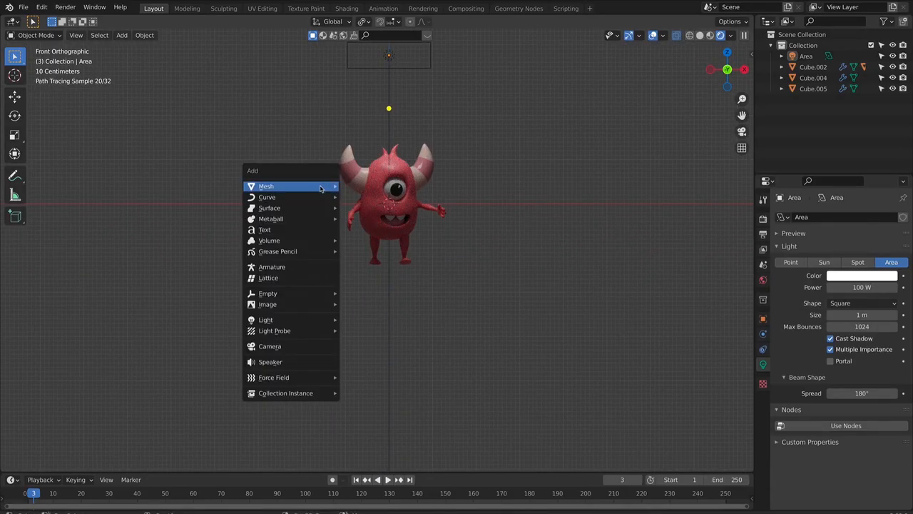
pyautogui.moveTo(322, 186)
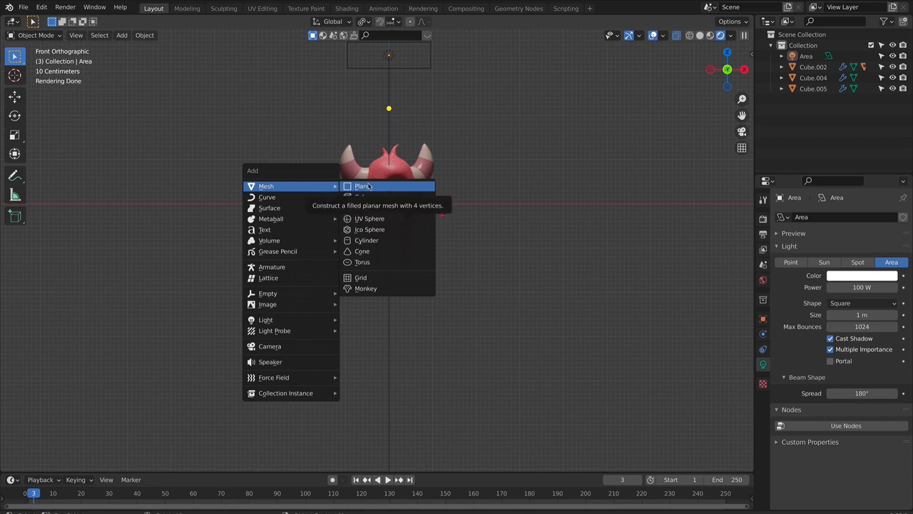
pyautogui.click(364, 187)
pyautogui.press('s')
pyautogui.click(588, 187)
pyautogui.press('g')
pyautogui.press('z')
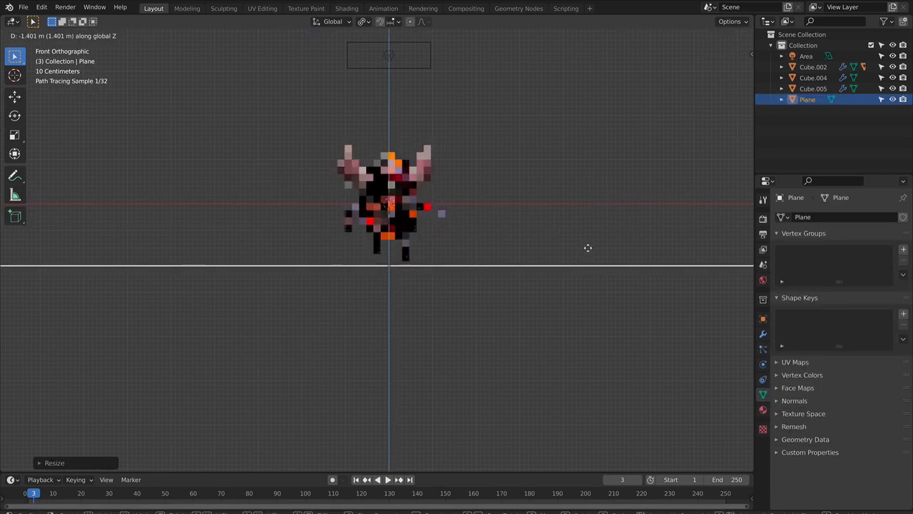
pyautogui.click(587, 248)
# - Switch to material preview shading and raise the floor plane slightly along Z so it meets the monster's feet
pyautogui.scroll(6, 511, 269)
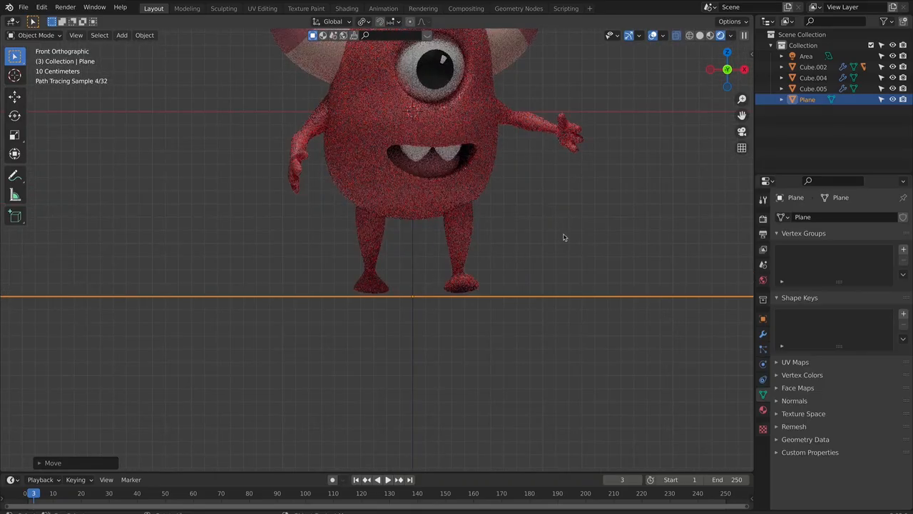
pyautogui.click(710, 35)
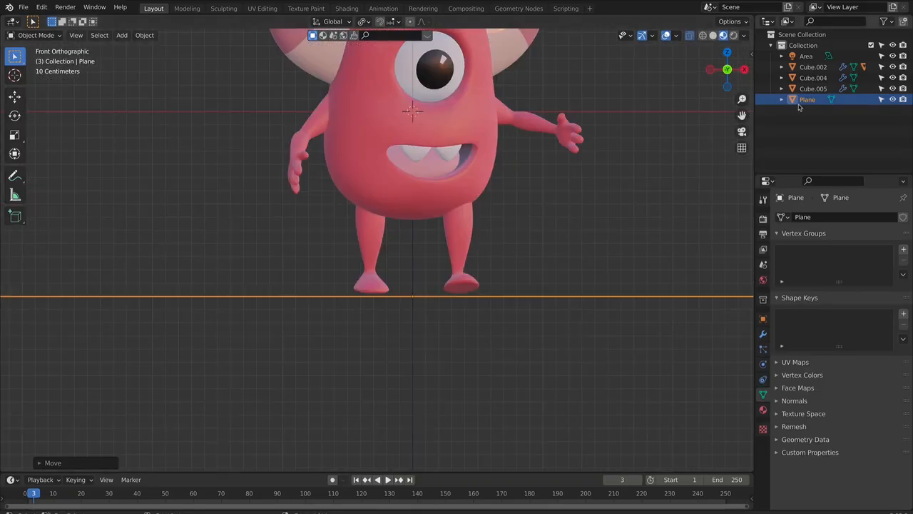
pyautogui.press('g')
pyautogui.press('z')
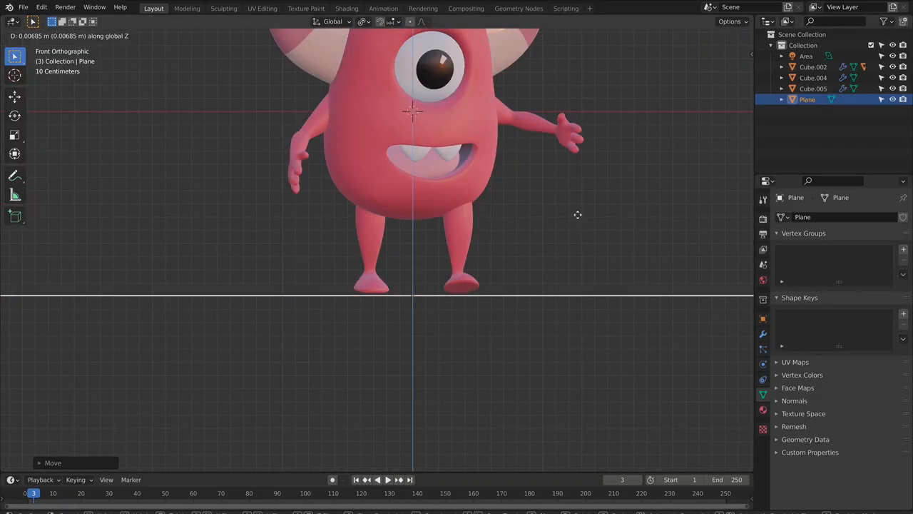
pyautogui.click(577, 215)
pyautogui.scroll(4, 568, 241)
pyautogui.keyDown('shift'); pyautogui.moveTo(570, 242); pyautogui.dragTo(559, 230, button='middle'); pyautogui.keyUp('shift')
pyautogui.scroll(1, 558, 230)
pyautogui.scroll(2, 587, 273)
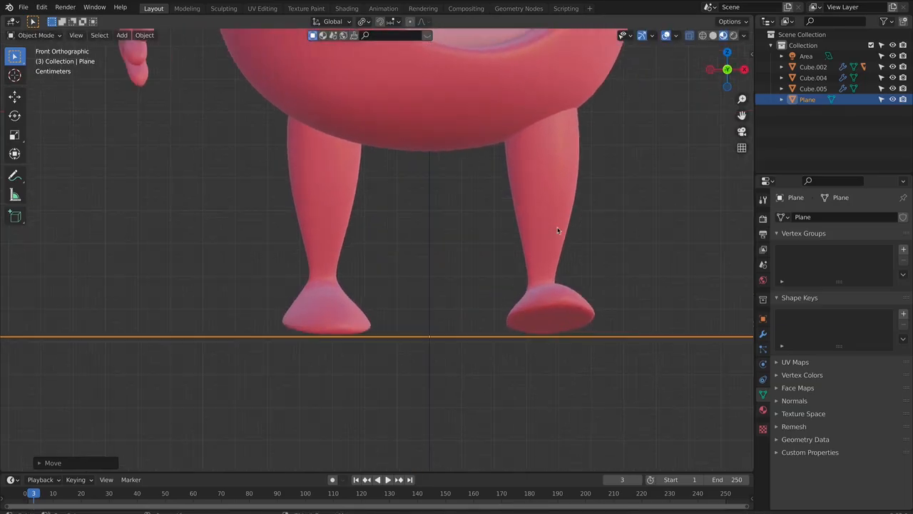
pyautogui.press('g')
pyautogui.press('z')
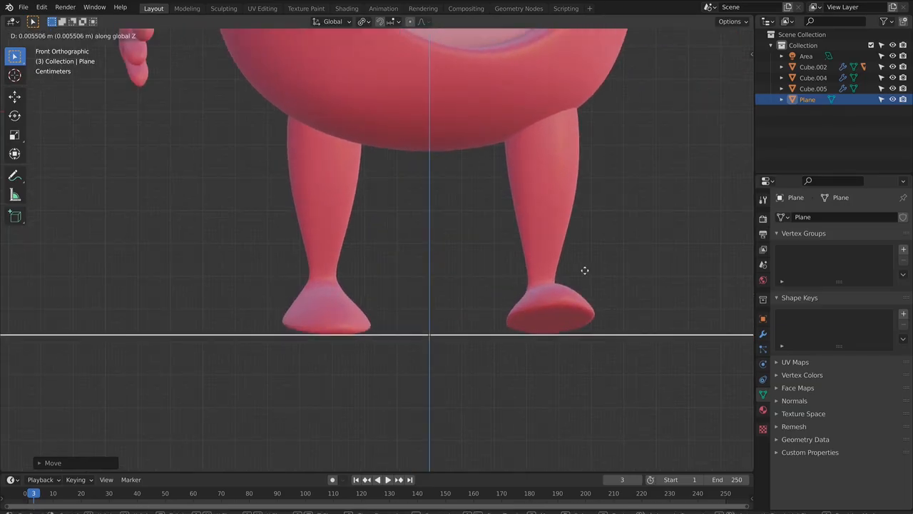
pyautogui.click(587, 271)
# - Scale the floor plane up much larger around the monster, then return to front view and deselect it
pyautogui.scroll(-6, 590, 271)
pyautogui.moveTo(592, 271); pyautogui.dragTo(589, 367, button='middle')
pyautogui.scroll(-6, 589, 367)
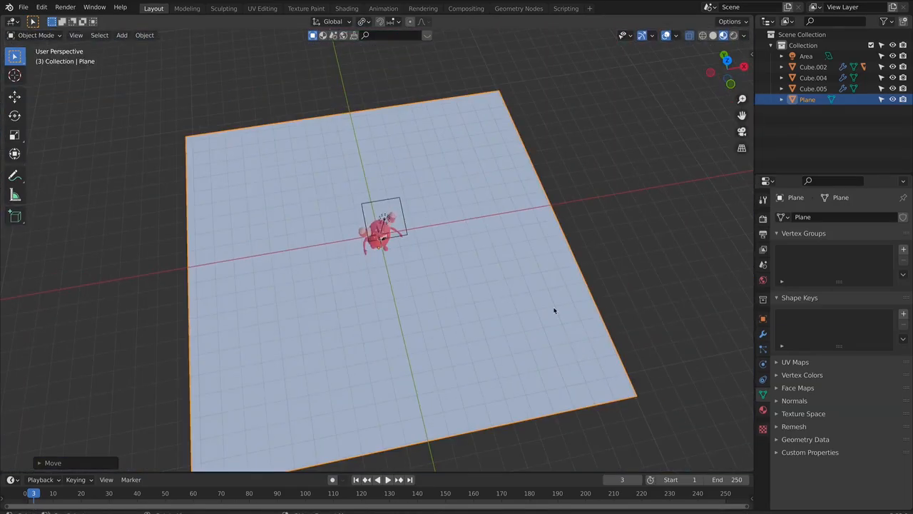
pyautogui.press('s')
pyautogui.click(508, 246)
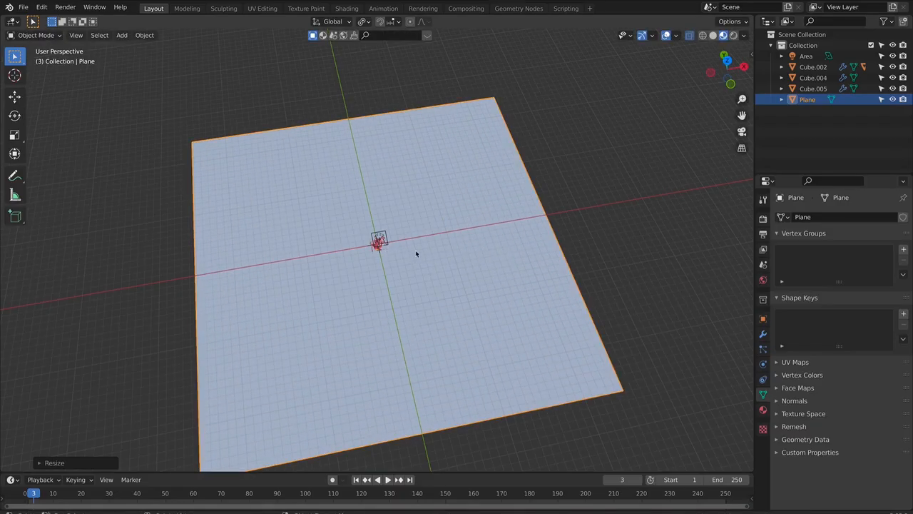
pyautogui.press('KP_1')
pyautogui.scroll(5, 442, 241)
pyautogui.click(524, 192)
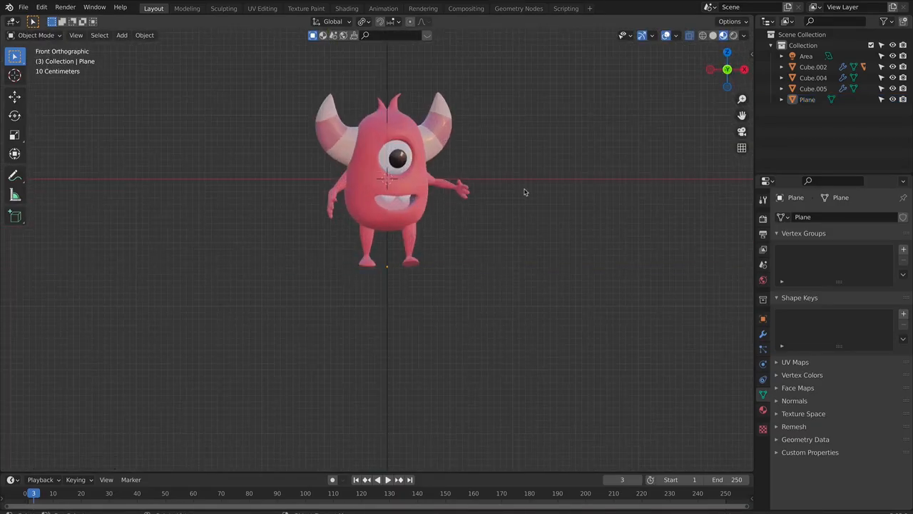
# - Add a second mesh plane and scale it up so it extends widely around the monster
pyautogui.scroll(-4, 470, 208)
pyautogui.hotkey('shift', 'a')
pyautogui.click(431, 192)
pyautogui.scroll(-4, 481, 235)
pyautogui.press('s')
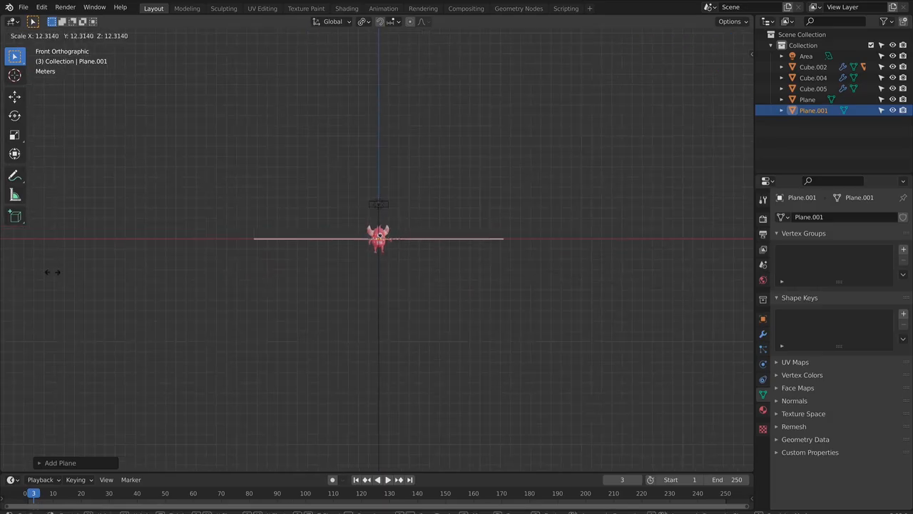
pyautogui.click(191, 267)
# - Rotate the new plane 90 degrees about X so it stands upright, and scale it up further
pyautogui.press('r')
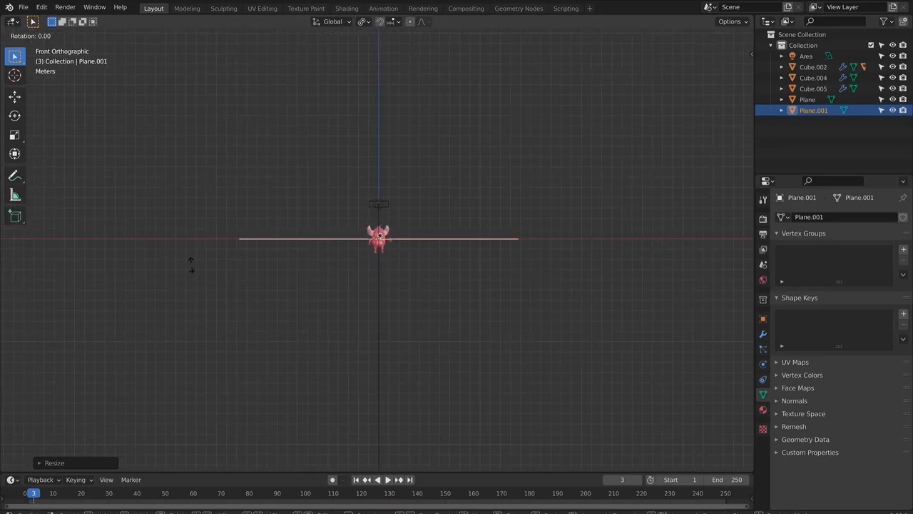
pyautogui.press('x')
pyautogui.press('9')
pyautogui.press('0')
pyautogui.press('Return')
pyautogui.press('s')
pyautogui.click(683, 222)
# - Move the upright plane along Y to behind the monster and enlarge it into a backdrop wall
pyautogui.moveTo(516, 230); pyautogui.dragTo(409, 259, button='middle')
pyautogui.press('g')
pyautogui.press('y')
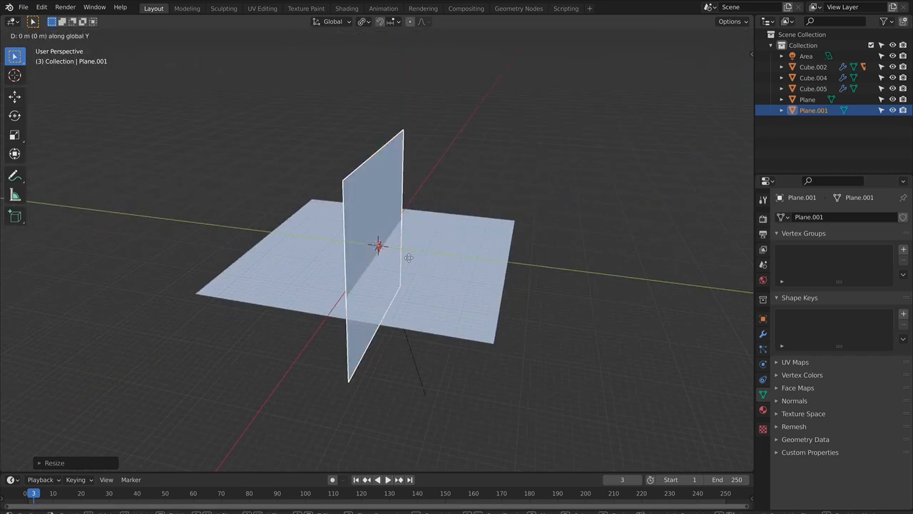
pyautogui.click(544, 292)
pyautogui.press('s')
pyautogui.click(572, 299)
# - Select the floor plane and scale it up until its rear edge reaches the backdrop wall
pyautogui.press('KP_1')
pyautogui.scroll(3, 499, 278)
pyautogui.moveTo(530, 275); pyautogui.dragTo(550, 276, button='middle')
pyautogui.click(550, 276)
pyautogui.press('Tab')
pyautogui.press('Tab')
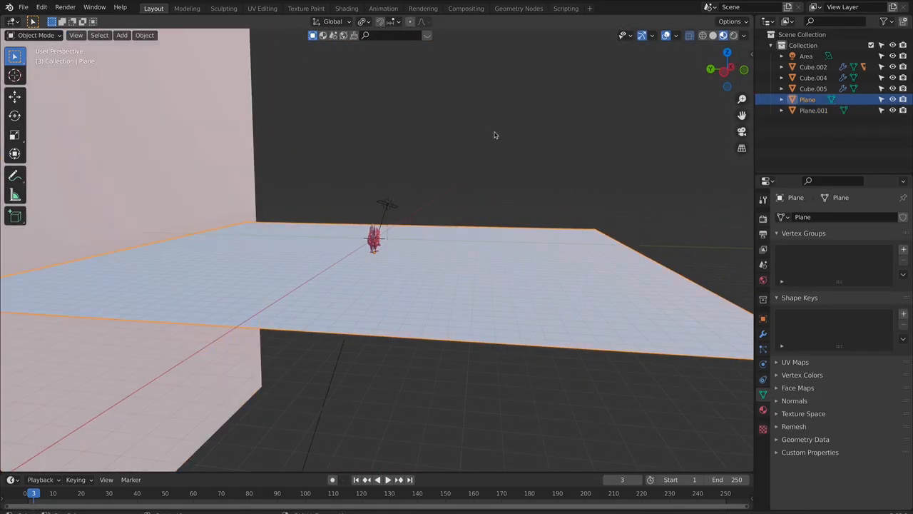
pyautogui.click(494, 134)
pyautogui.moveTo(447, 326); pyautogui.dragTo(429, 326, button='middle')
pyautogui.click(499, 292)
pyautogui.moveTo(302, 117); pyautogui.dragTo(301, 244, button='middle')
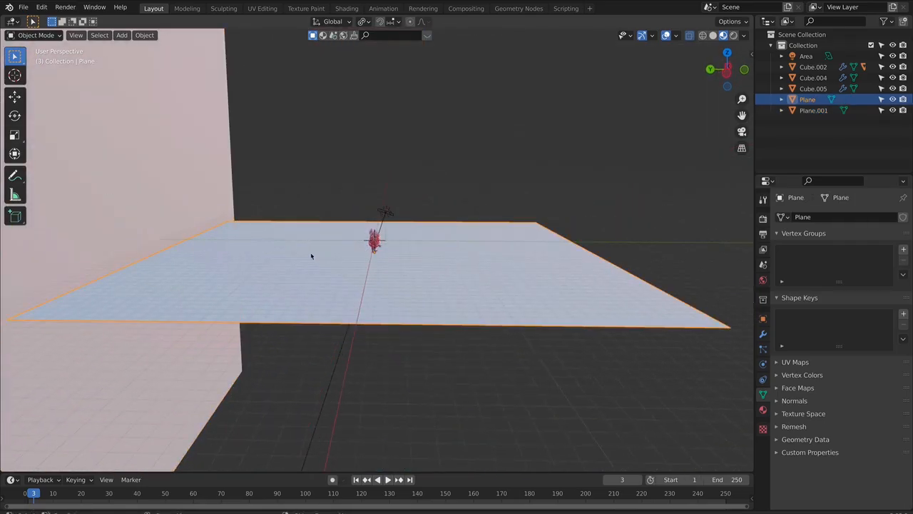
pyautogui.press('s')
pyautogui.click(502, 281)
pyautogui.press('Tab')
pyautogui.press('Tab')
pyautogui.moveTo(482, 179); pyautogui.dragTo(457, 219, button='middle')
pyautogui.press('KP_1')
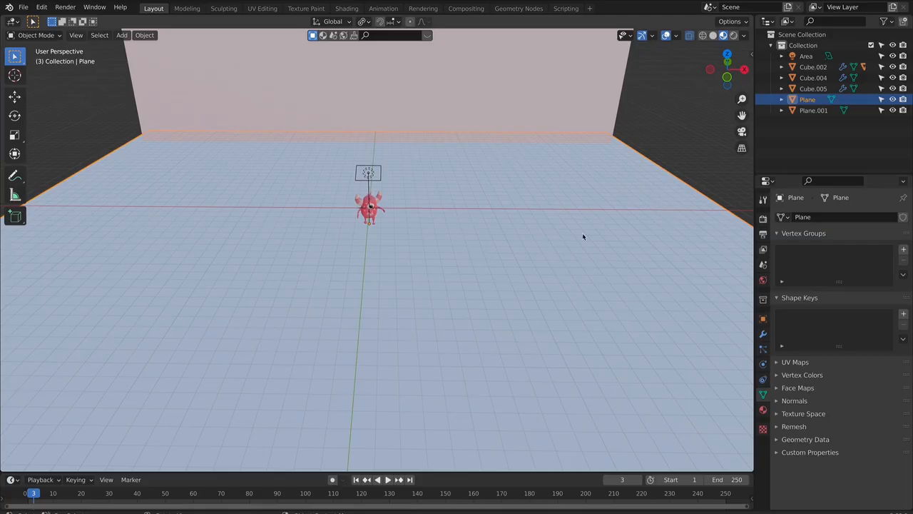
# - Enable the Screencast Keys display and search the BlenderKit materials for "floor"
pyautogui.press('n')
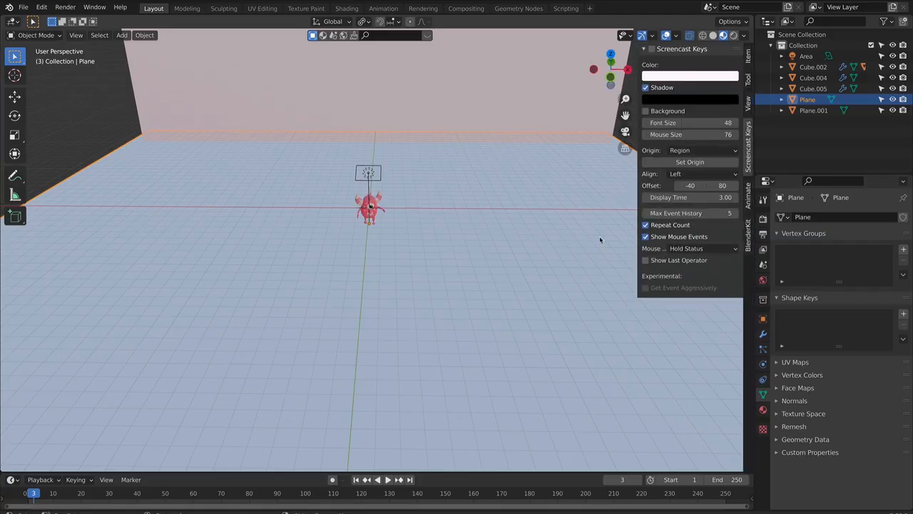
pyautogui.click(651, 48)
pyautogui.click(749, 230)
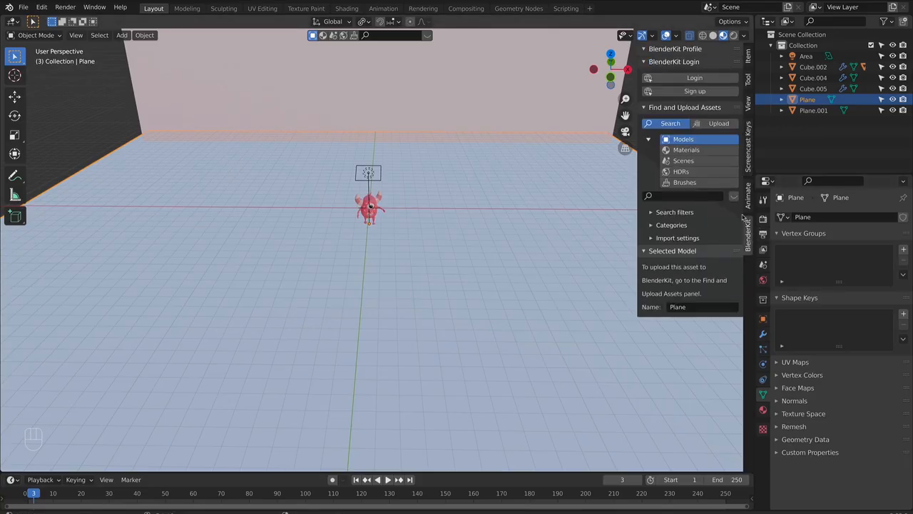
pyautogui.click(680, 151)
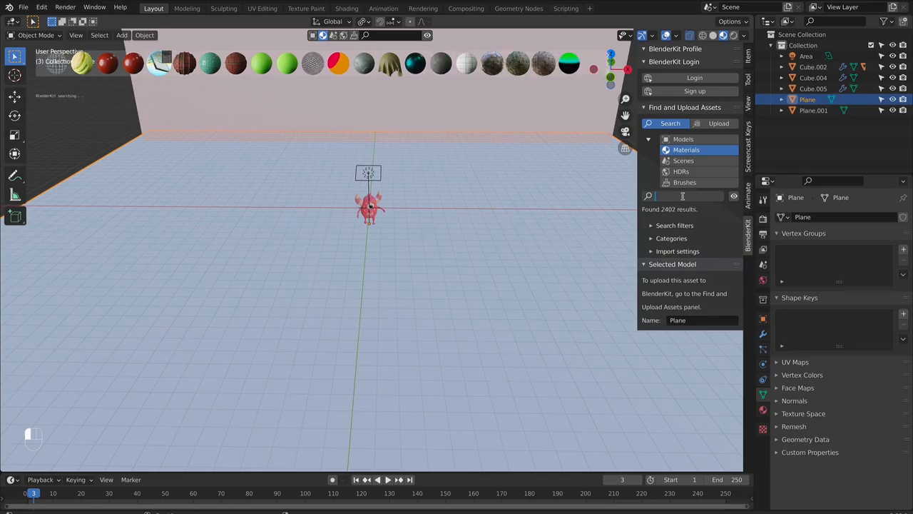
pyautogui.click(682, 195)
pyautogui.write('floor')
pyautogui.press('Return')
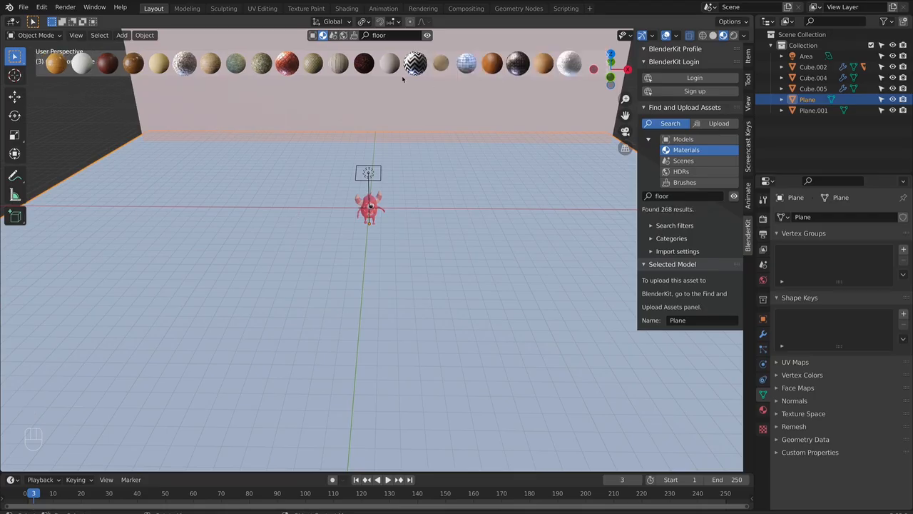
# - Browse further through the floor materials and apply "Wooden floor scratched" to the floor plane
pyautogui.click(609, 64)
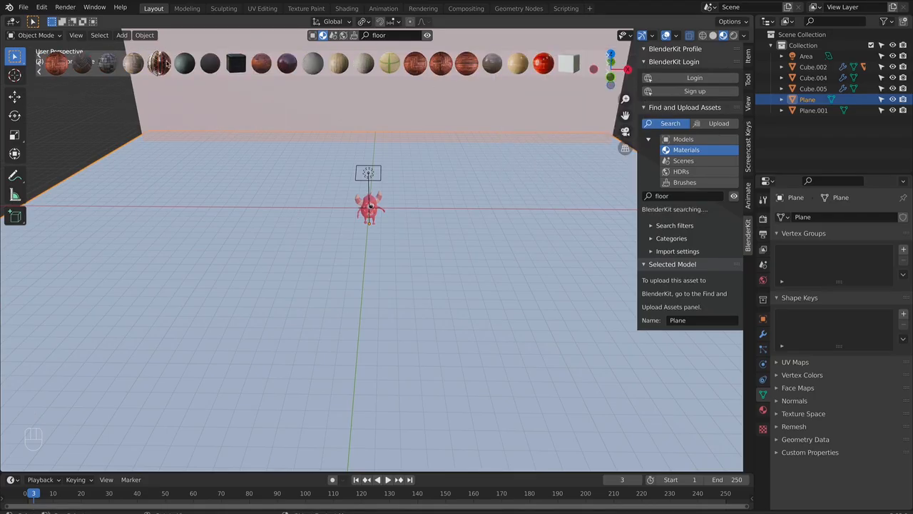
pyautogui.moveTo(263, 67)
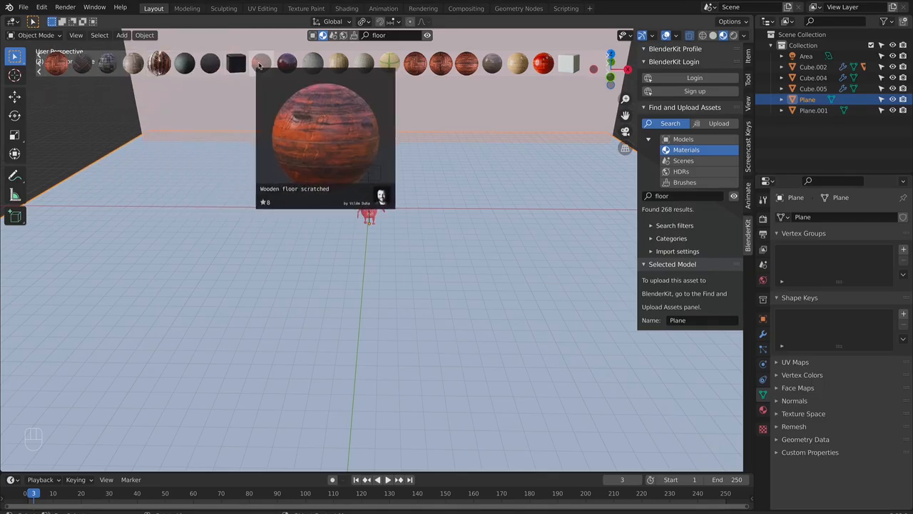
pyautogui.click(610, 72)
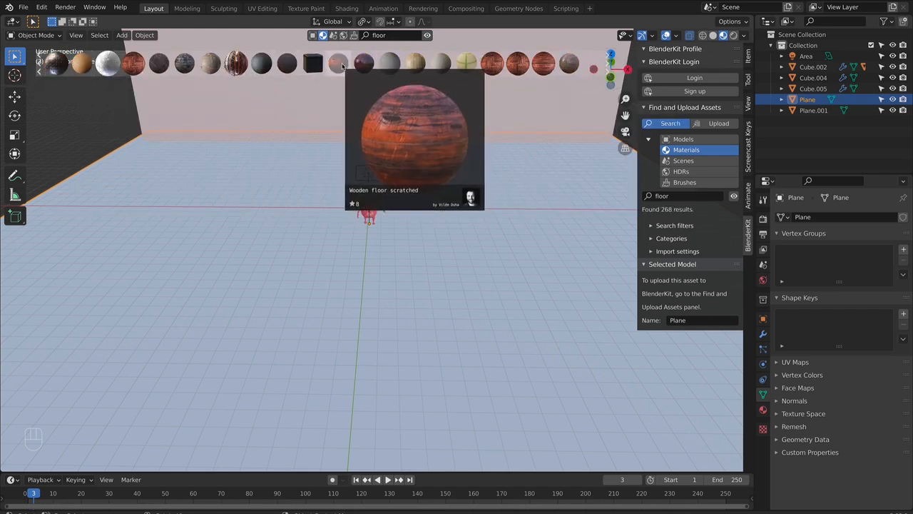
pyautogui.moveTo(342, 66); pyautogui.dragTo(272, 258)
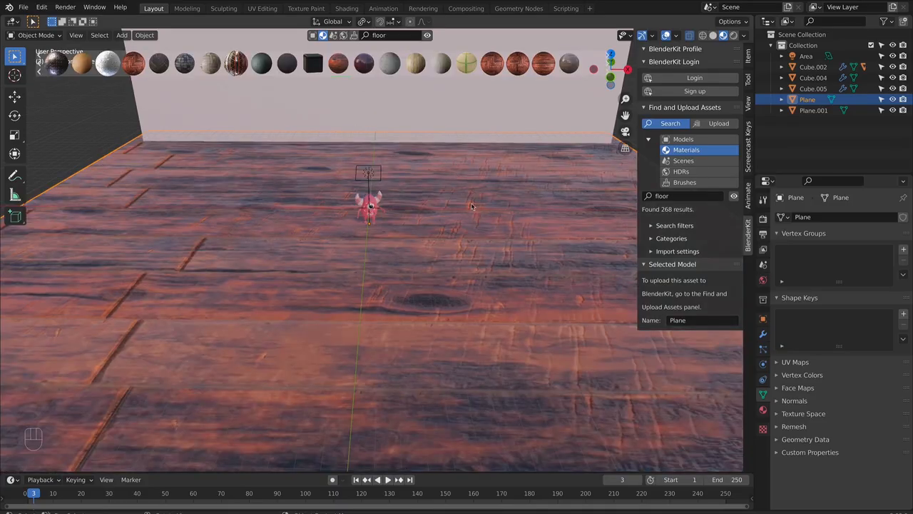
# - In Edit Mode, select the floor plane's entire mesh and unwrap it with Smart UV Project
pyautogui.scroll(-5, 485, 271)
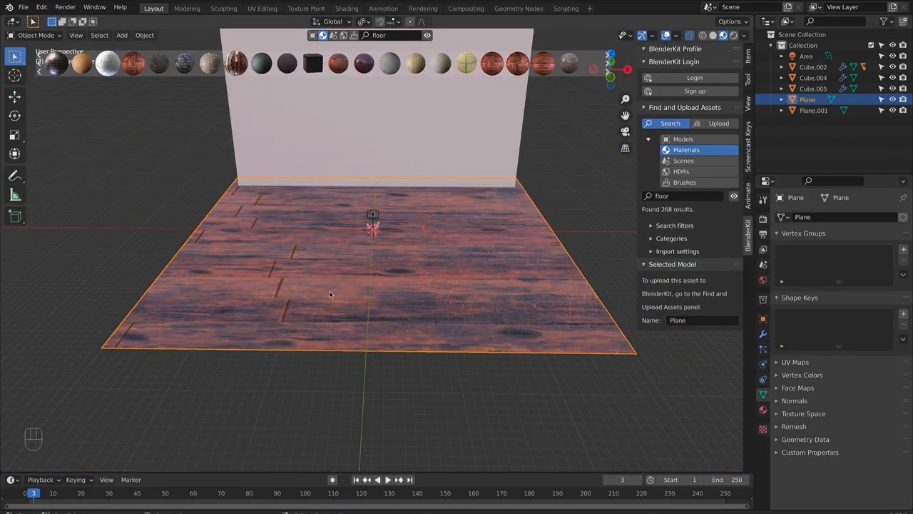
pyautogui.press('Tab')
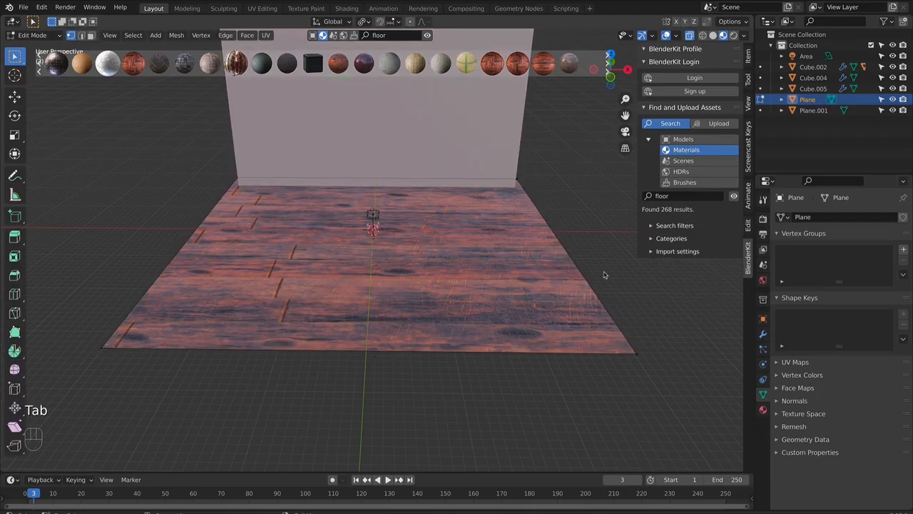
pyautogui.press('a')
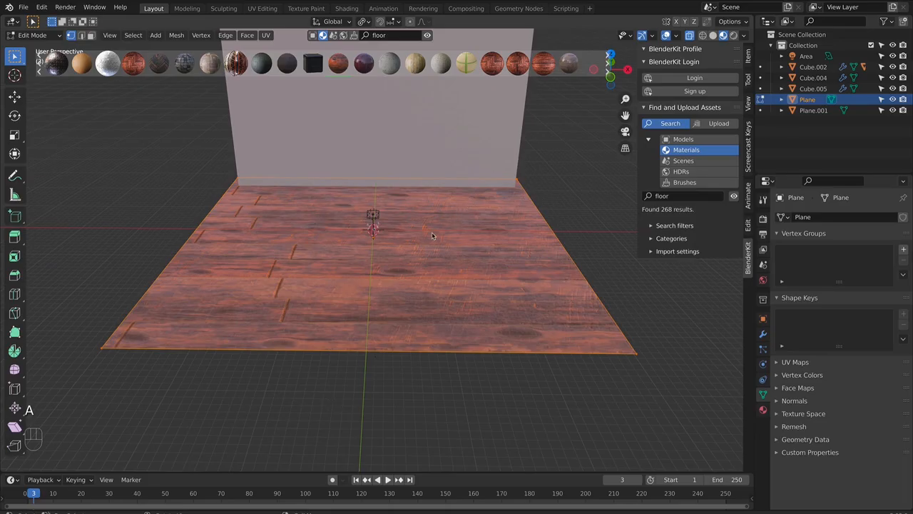
pyautogui.press('u')
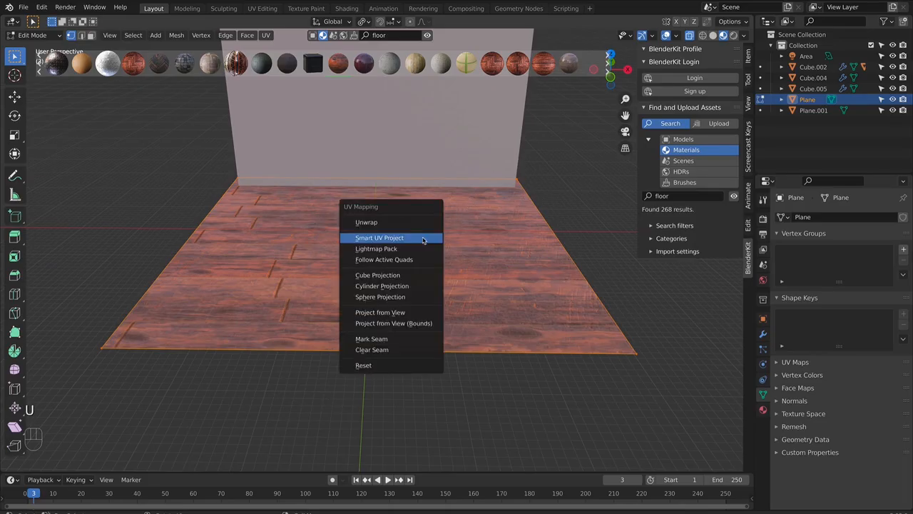
pyautogui.click(423, 237)
pyautogui.click(421, 323)
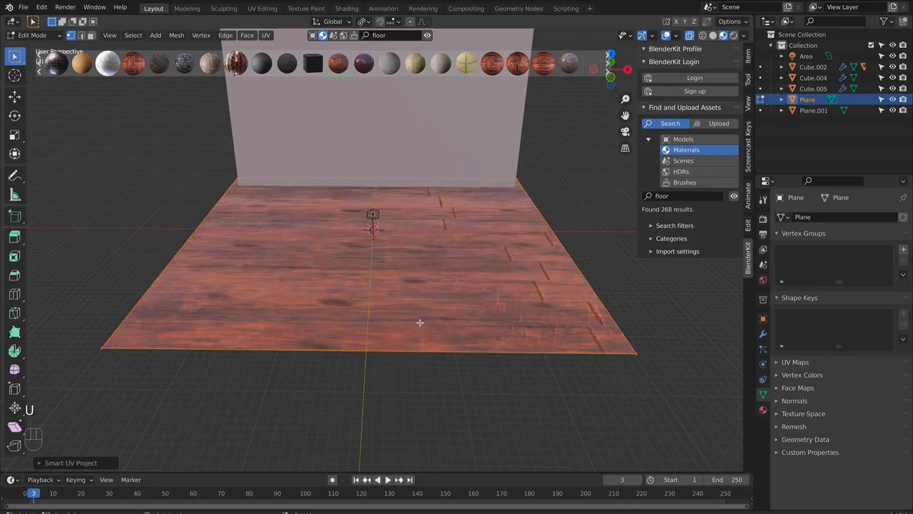
# - In the UV Editing workspace, scale the floor's UVs up well beyond the wood texture, then return to the Layout workspace
pyautogui.click(262, 8)
pyautogui.moveTo(166, 282); pyautogui.dragTo(295, 413)
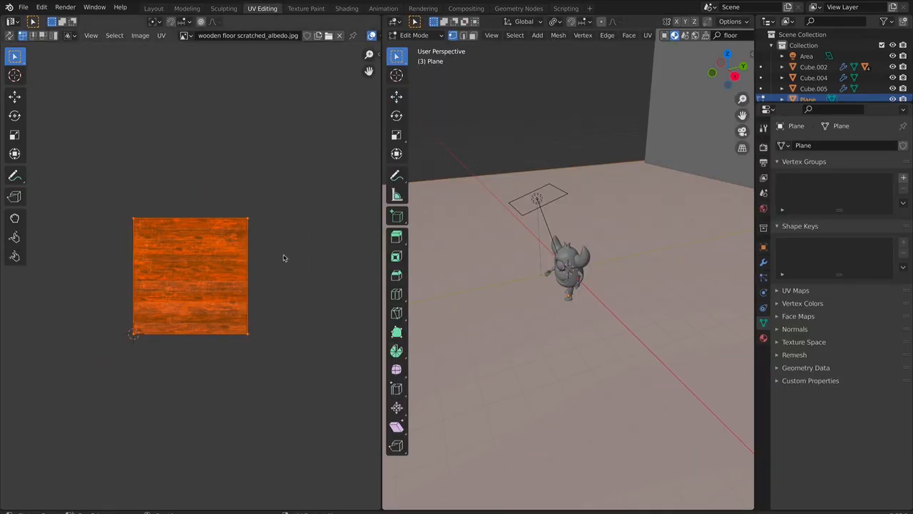
pyautogui.press('s')
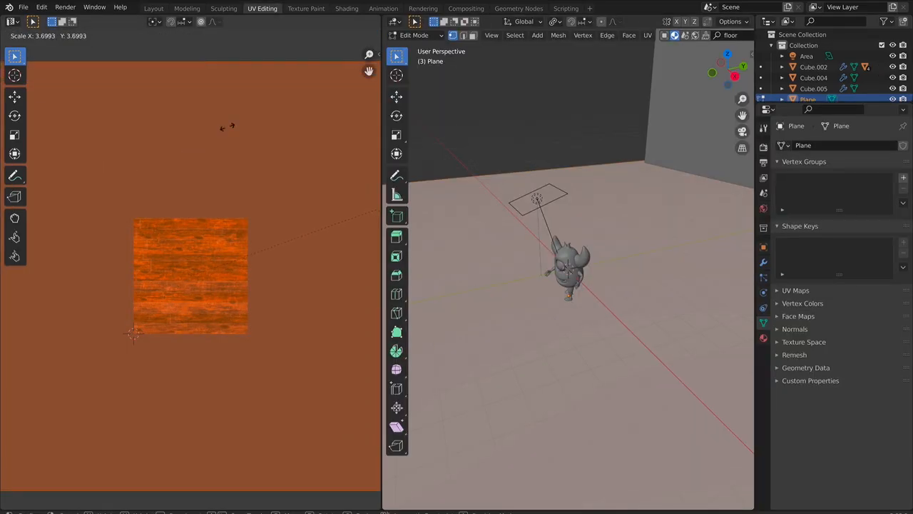
pyautogui.click(221, 205)
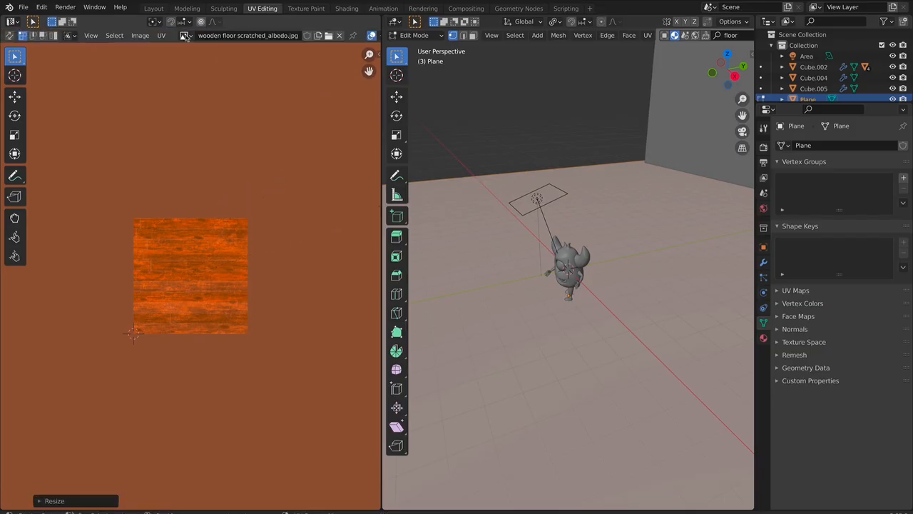
pyautogui.click(153, 8)
pyautogui.scroll(10, 493, 303)
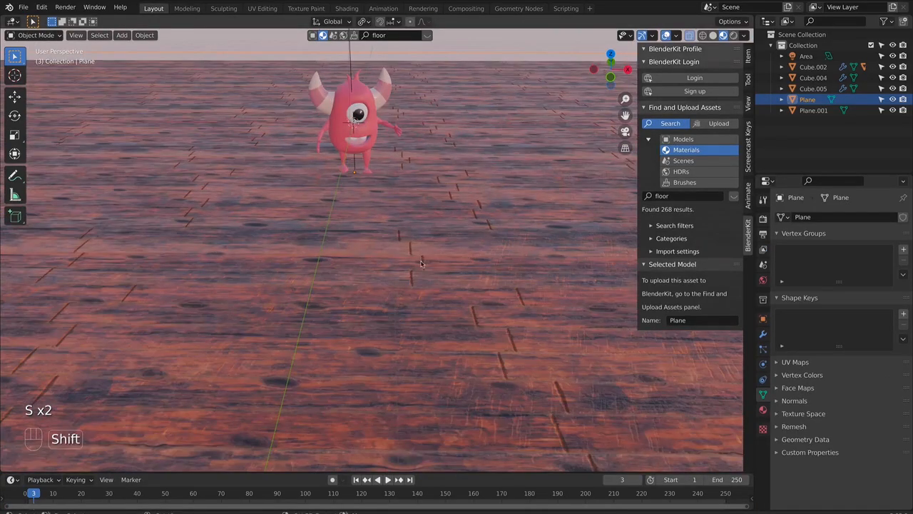
pyautogui.keyDown('shift'); pyautogui.moveTo(430, 217); pyautogui.dragTo(439, 273, button='middle'); pyautogui.keyUp('shift')
pyautogui.scroll(-3, 440, 271)
pyautogui.scroll(-1, 510, 327)
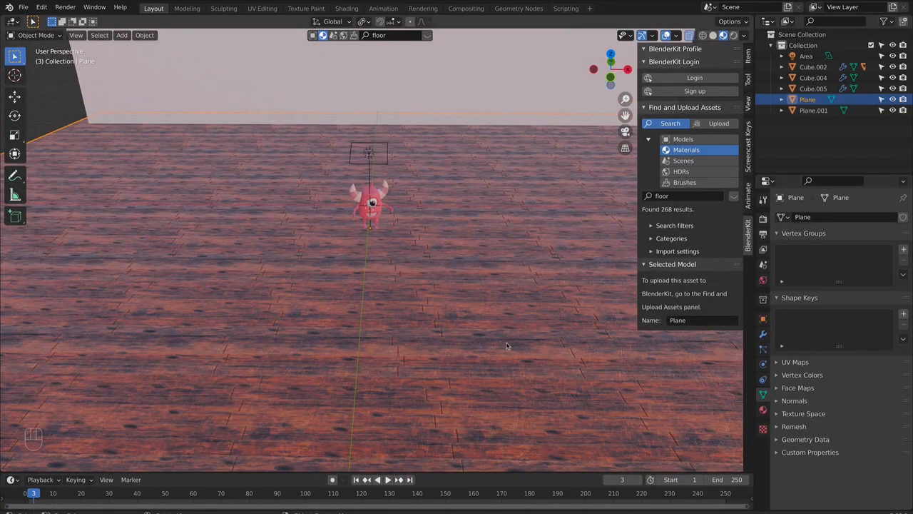
# - Select the backdrop plane in front view, clear the material search, and filter the BlenderKit materials by the ornaments category
pyautogui.press('KP_7')
pyautogui.moveTo(447, 293); pyautogui.dragTo(451, 229, button='middle')
pyautogui.press('KP_1')
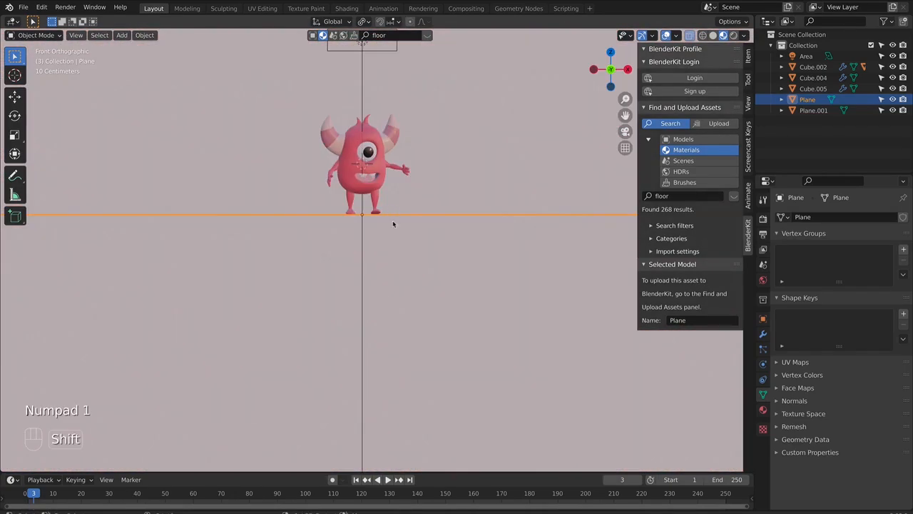
pyautogui.keyDown('shift'); pyautogui.moveTo(396, 212); pyautogui.dragTo(391, 302, button='middle'); pyautogui.keyUp('shift')
pyautogui.click(461, 186)
pyautogui.scroll(-2, 461, 186)
pyautogui.scroll(-2, 435, 229)
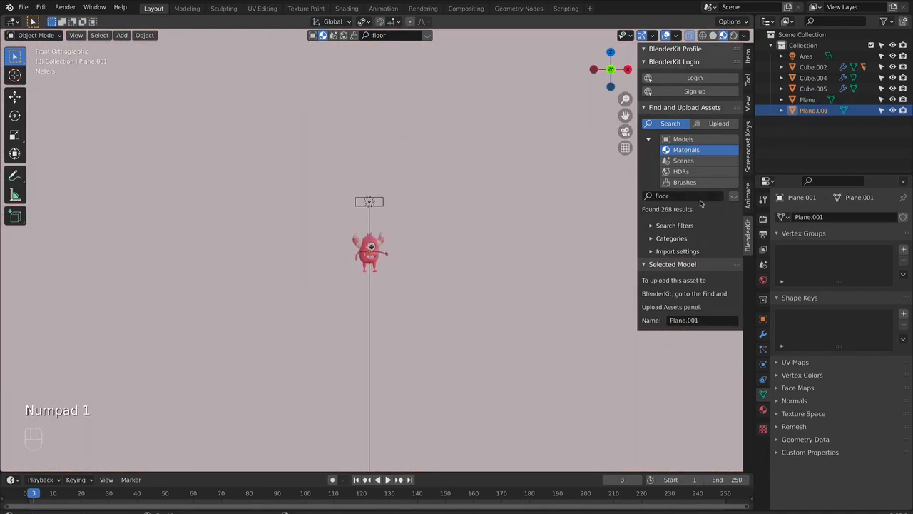
pyautogui.click(684, 198)
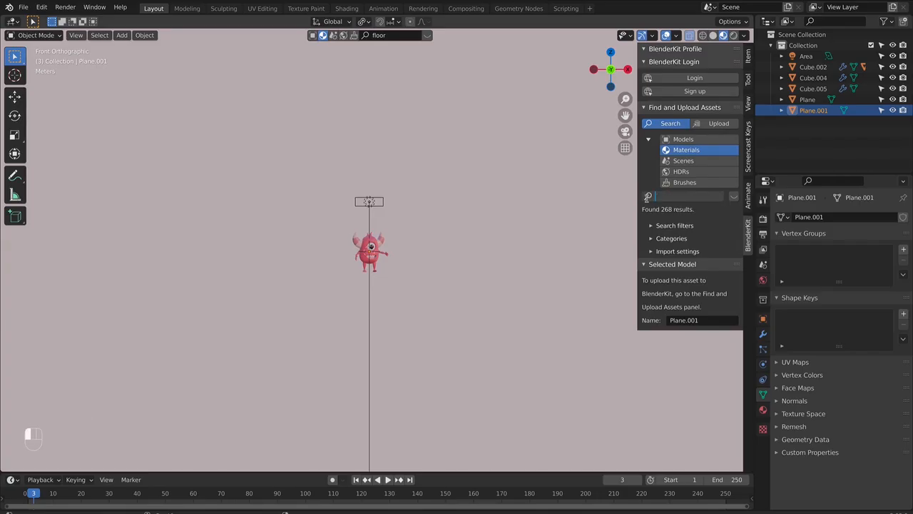
pyautogui.press('Return')
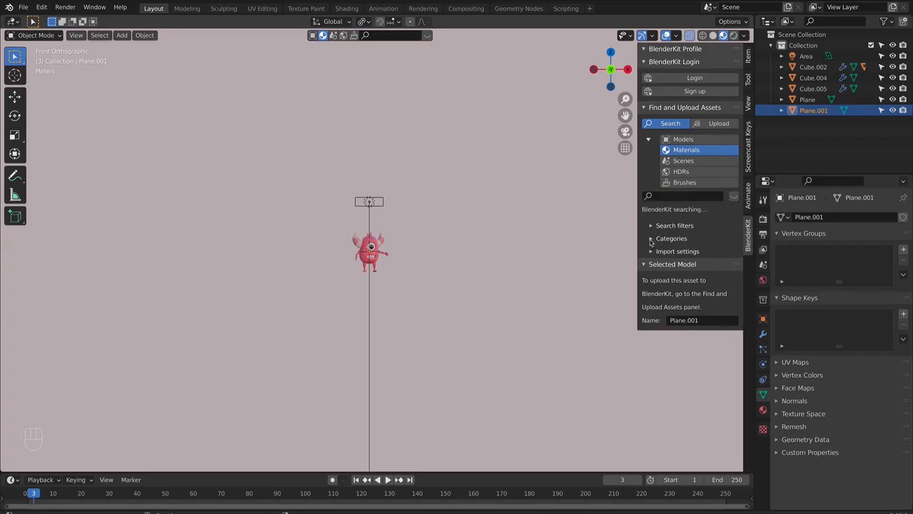
pyautogui.click(660, 239)
pyautogui.scroll(-3, 692, 335)
pyautogui.scroll(-2, 696, 350)
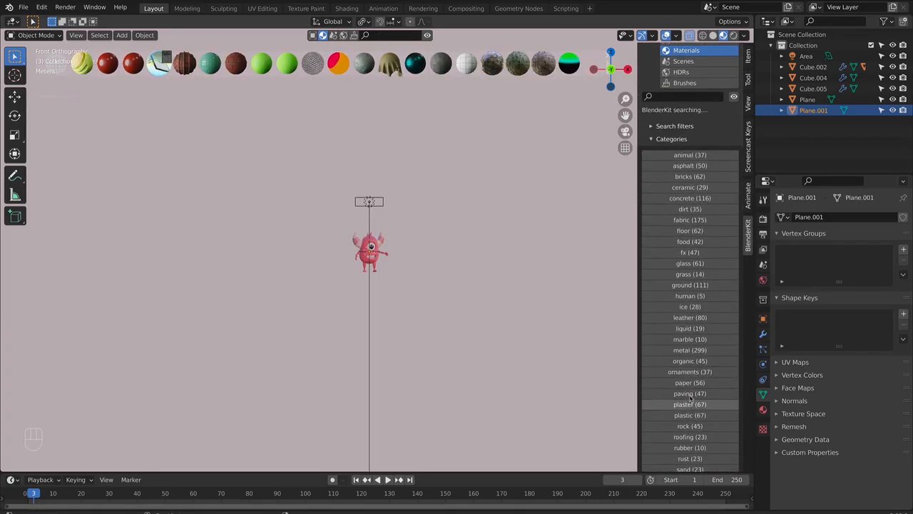
pyautogui.click(689, 372)
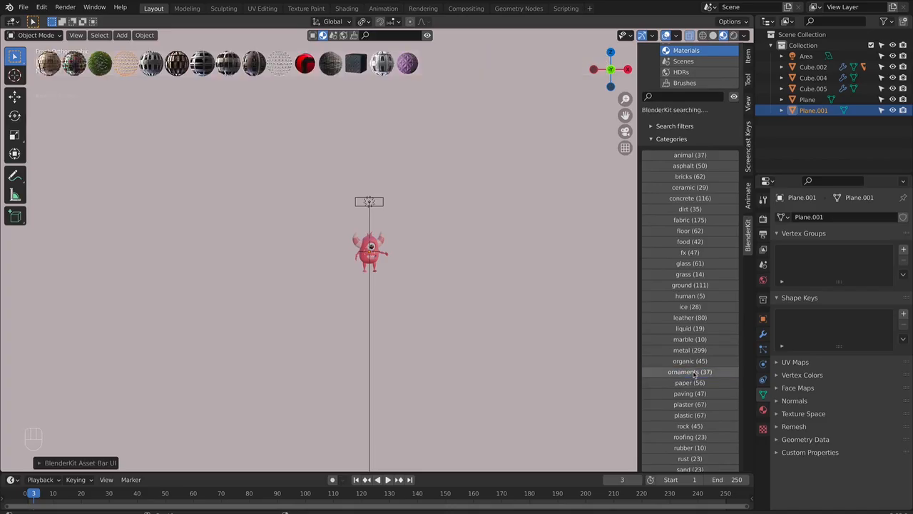
# - Apply the "Facades 09" material to the backdrop plane behind the monster
pyautogui.moveTo(189, 71)
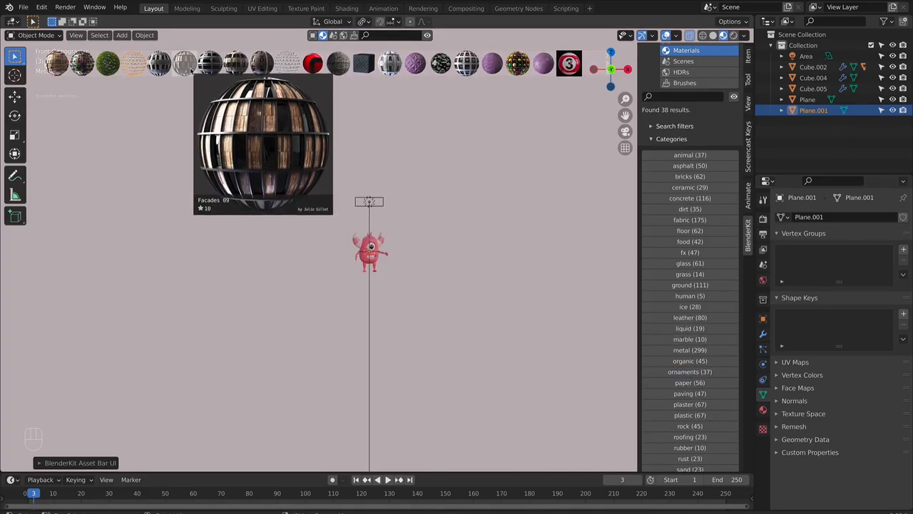
pyautogui.moveTo(190, 71); pyautogui.dragTo(260, 197)
pyautogui.scroll(-5, 370, 180)
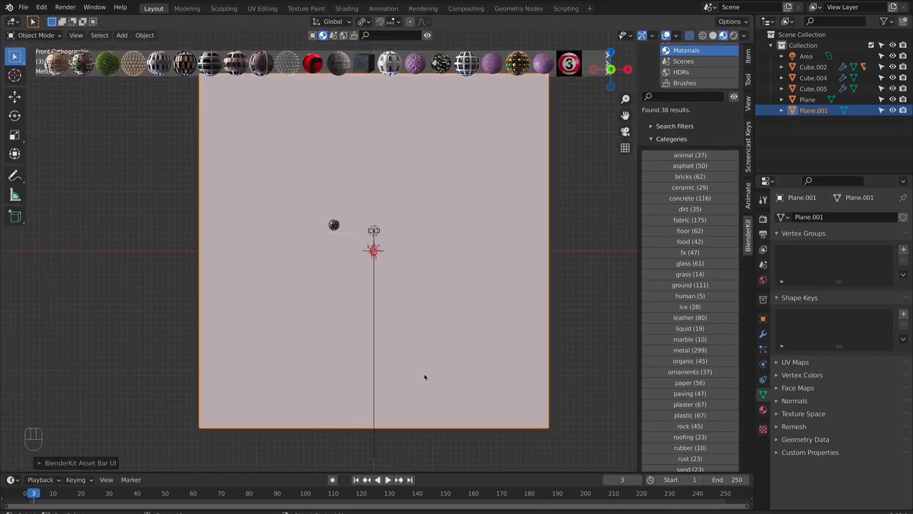
pyautogui.scroll(-1, 506, 267)
# - In Edit Mode, select the backdrop plane's entire mesh and unwrap it with Smart UV Project
pyautogui.press('Tab')
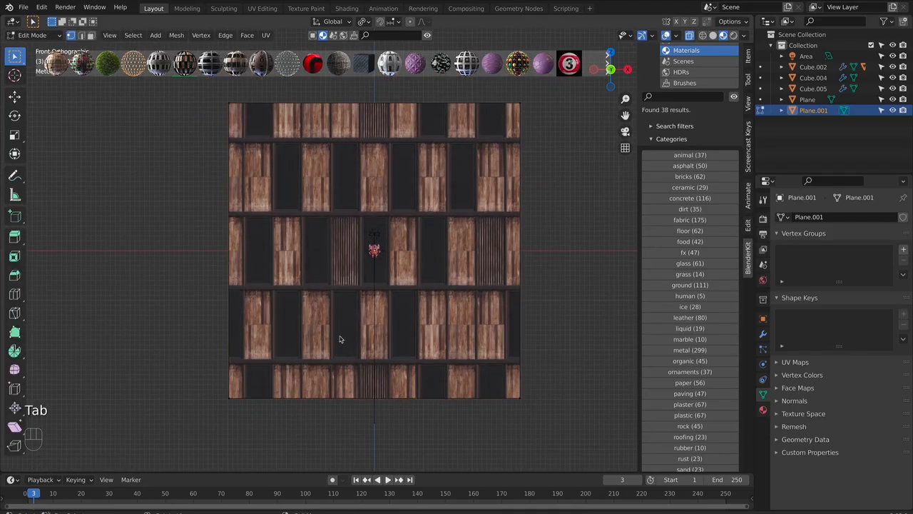
pyautogui.scroll(-1, 354, 330)
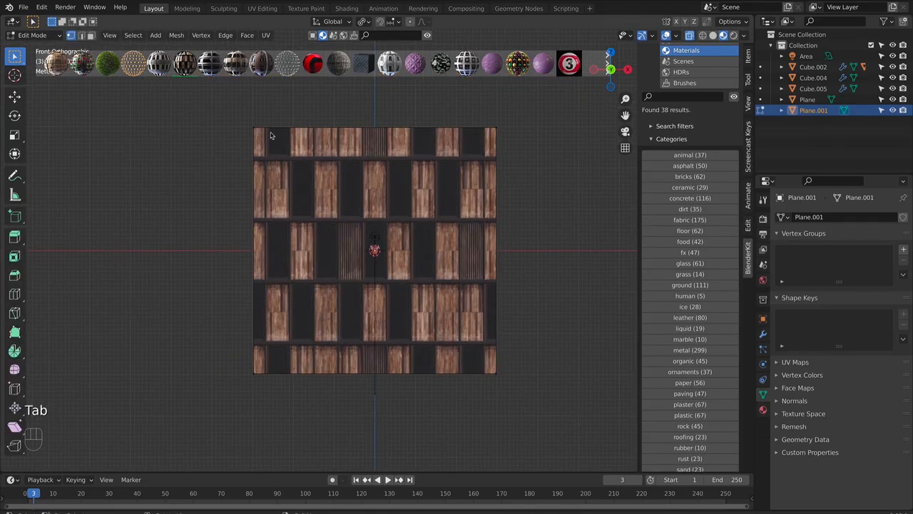
pyautogui.moveTo(238, 120); pyautogui.dragTo(582, 424)
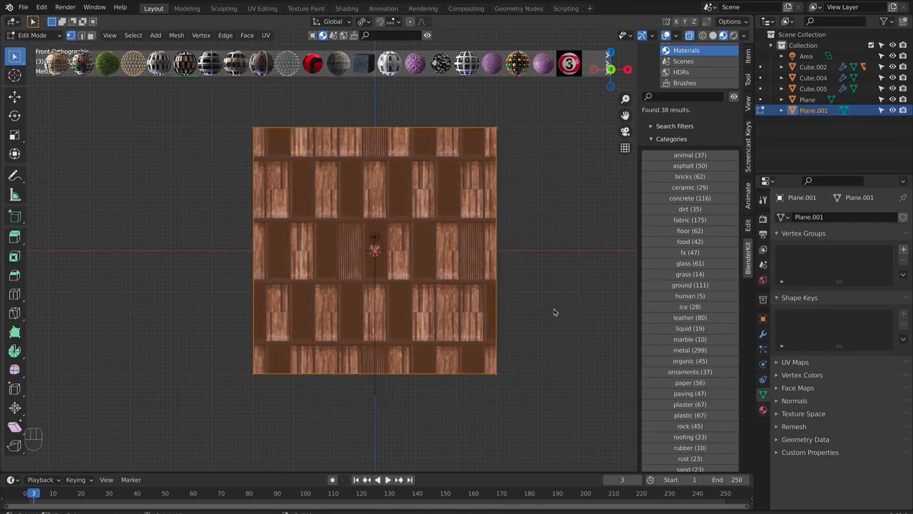
pyautogui.press('u')
pyautogui.click(550, 305)
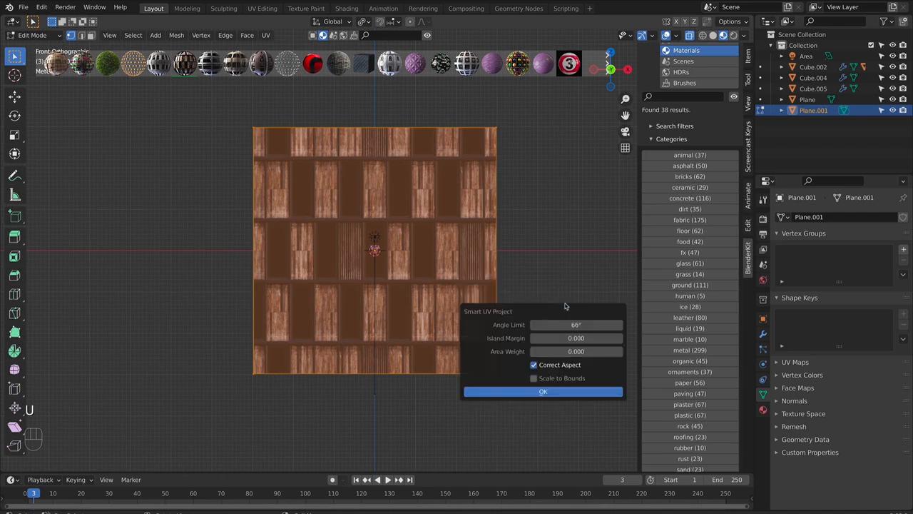
pyautogui.click(544, 391)
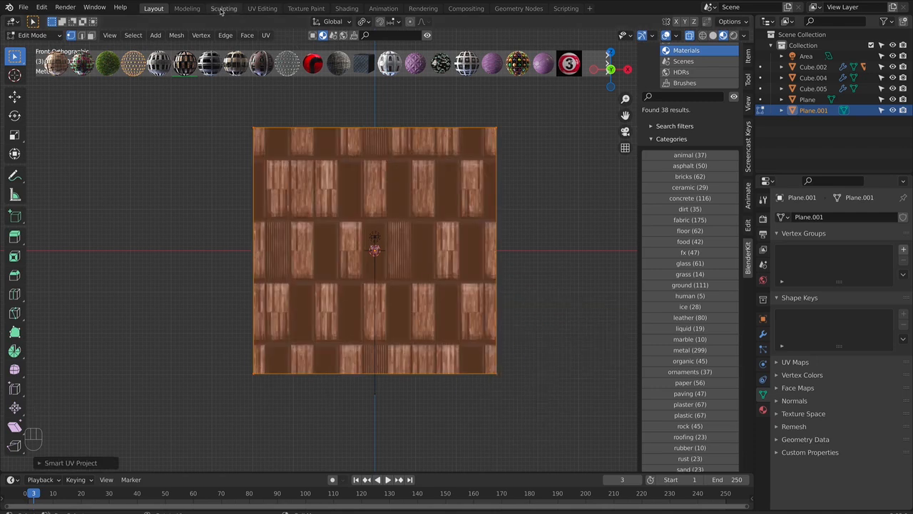
# - In the UV Editing workspace, scale all the backdrop's UVs up strongly to repeat the facade texture, then return to the Layout workspace
pyautogui.click(258, 8)
pyautogui.scroll(-4, 190, 204)
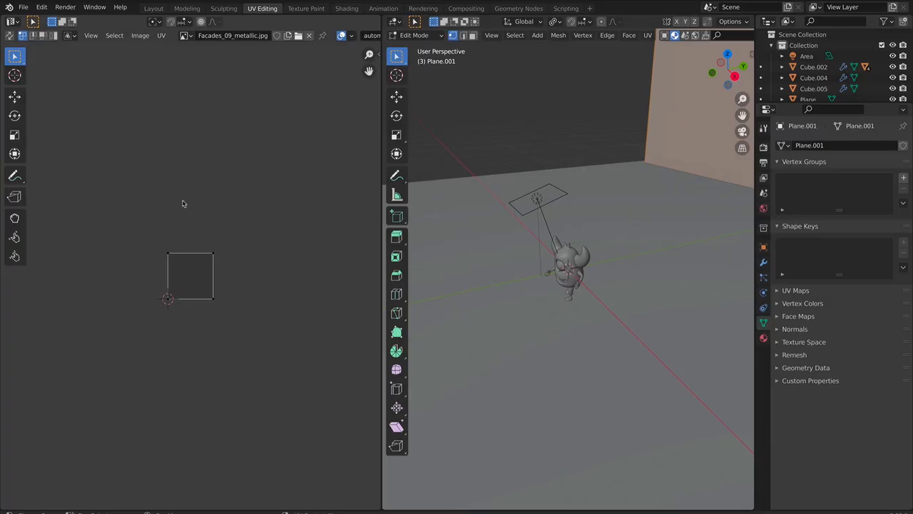
pyautogui.press('a')
pyautogui.scroll(-8, 271, 407)
pyautogui.press('s')
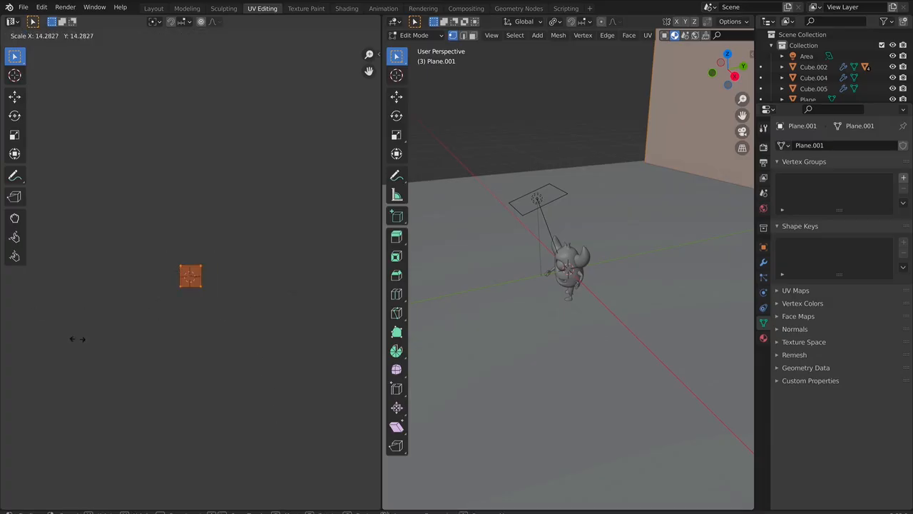
pyautogui.click(251, 271)
pyautogui.press('s')
pyautogui.click(87, 165)
pyautogui.click(155, 10)
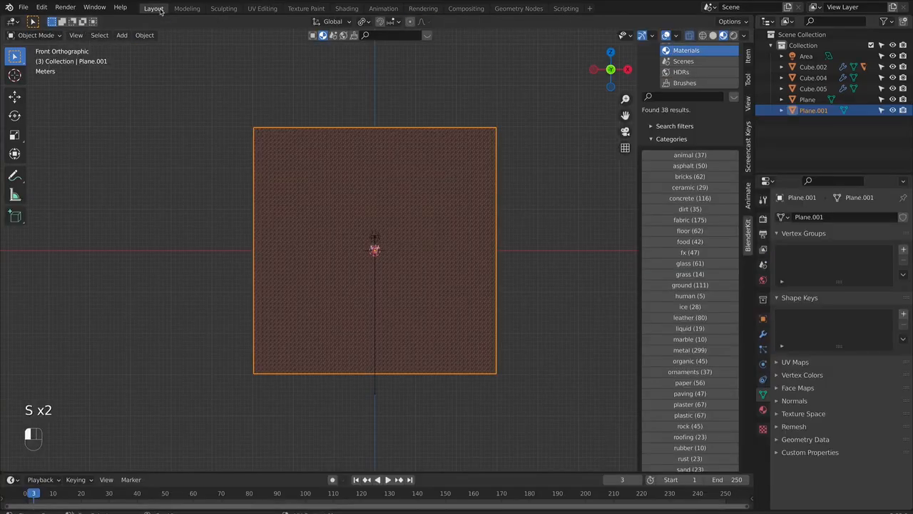
pyautogui.click(562, 255)
pyautogui.scroll(9, 559, 244)
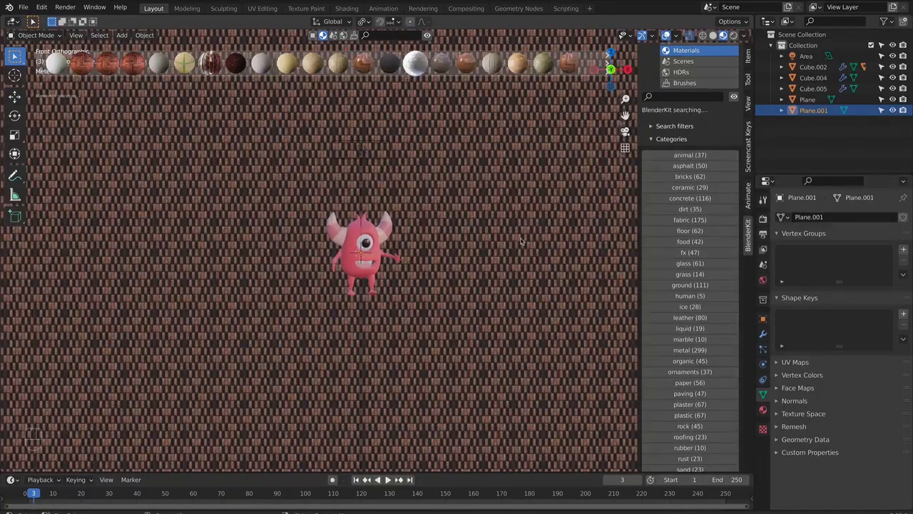
# - In the UV Editing workspace, scale the backdrop's UVs down to about 0.3 for larger facade tiles, then return to the Layout workspace
pyautogui.click(258, 10)
pyautogui.press('s')
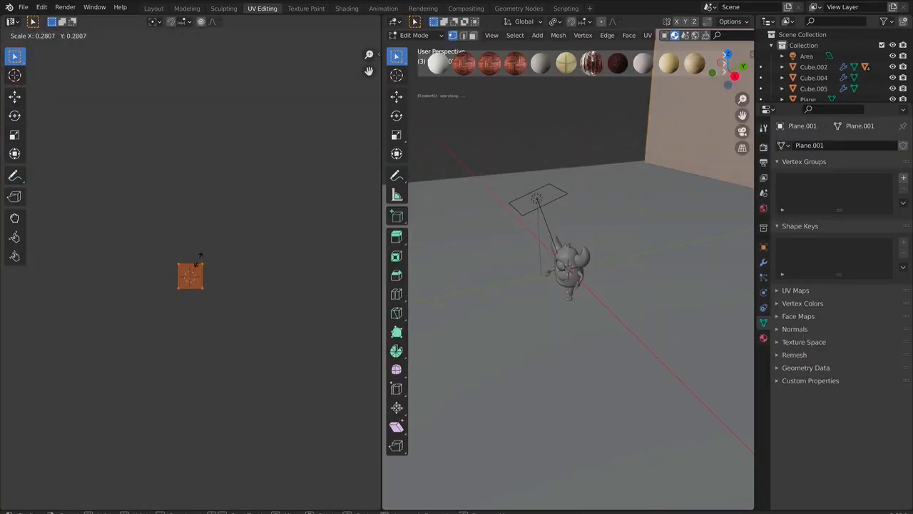
pyautogui.click(206, 259)
pyautogui.scroll(4, 207, 261)
pyautogui.click(151, 10)
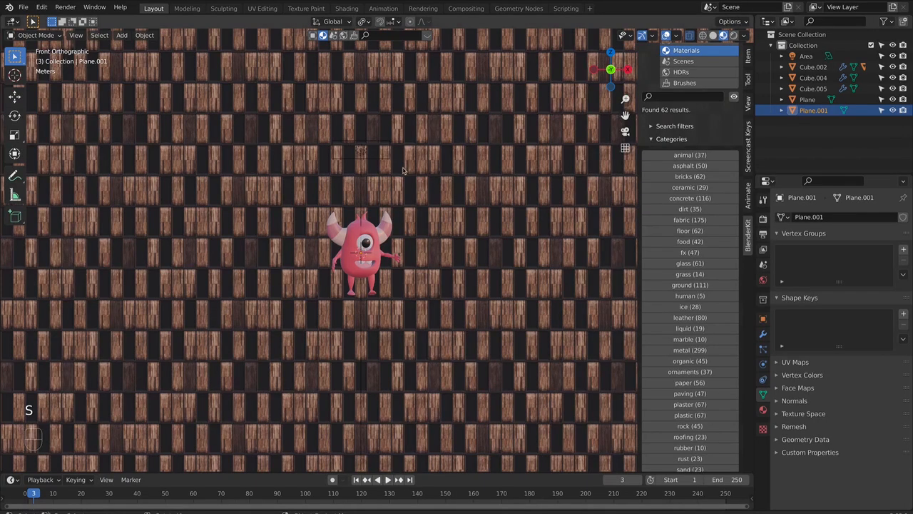
# - Examine the facade tiling across the backdrop in front view and clear the selection
pyautogui.moveTo(518, 341); pyautogui.dragTo(444, 315, button='middle')
pyautogui.press('Tab')
pyautogui.press('Tab')
pyautogui.press('KP_1')
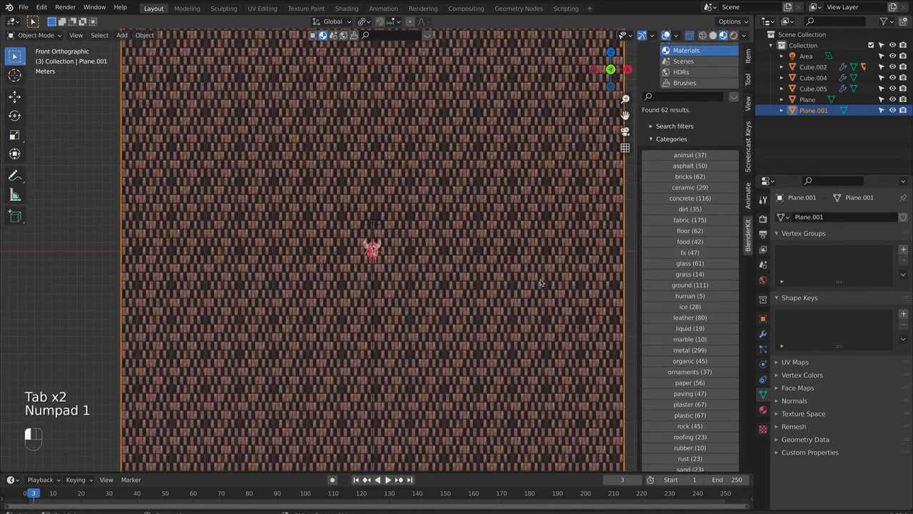
pyautogui.click(121, 267)
pyautogui.click(94, 222)
pyautogui.keyDown('shift'); pyautogui.moveTo(456, 250); pyautogui.dragTo(377, 247, button='middle'); pyautogui.keyUp('shift')
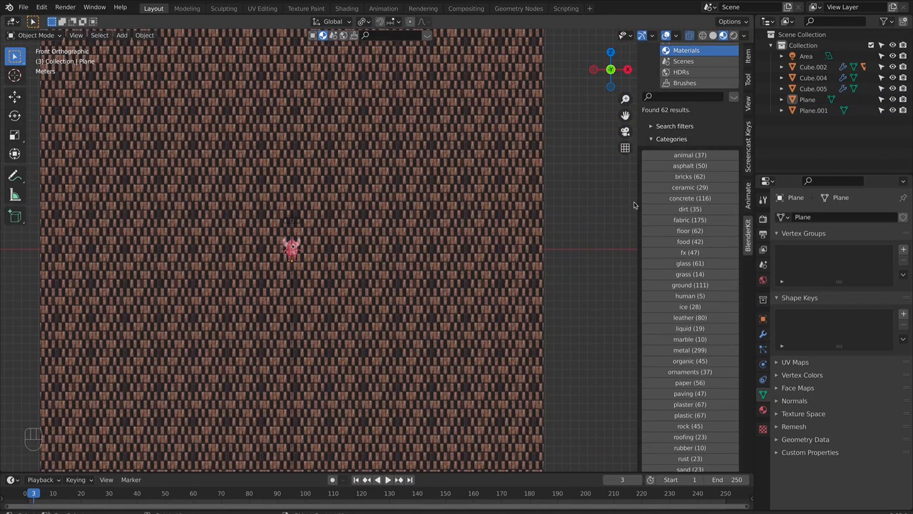
# - Search the add-ons in Preferences for "blender" to check the BlenderKit Online Asset Library, then close Preferences
pyautogui.press('n')
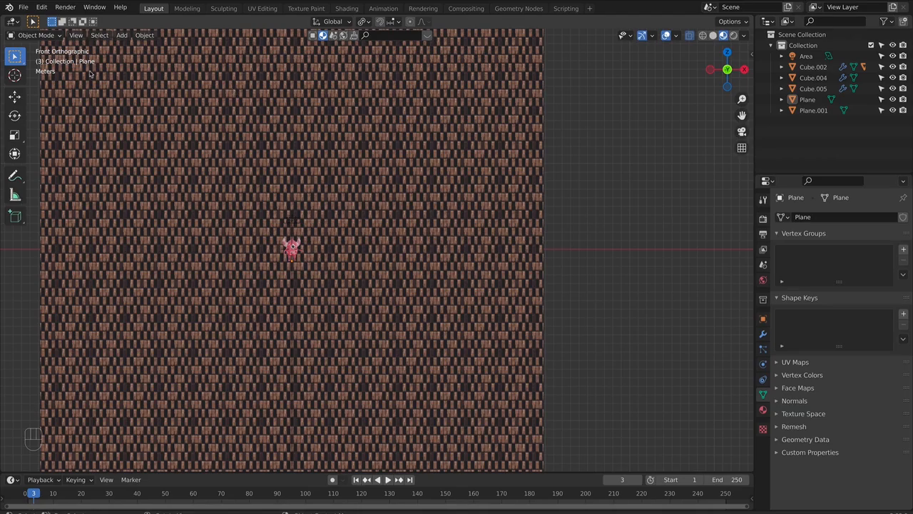
pyautogui.click(42, 8)
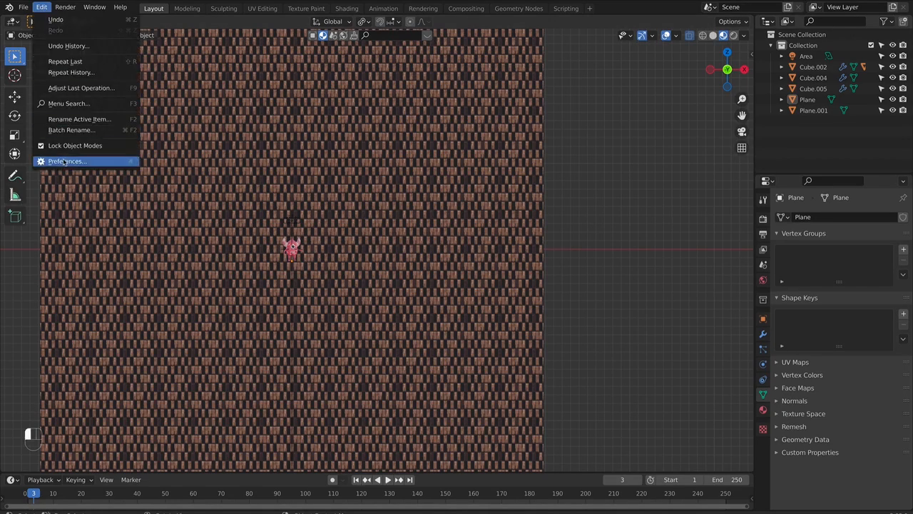
pyautogui.click(65, 160)
pyautogui.click(305, 97)
pyautogui.write('blende')
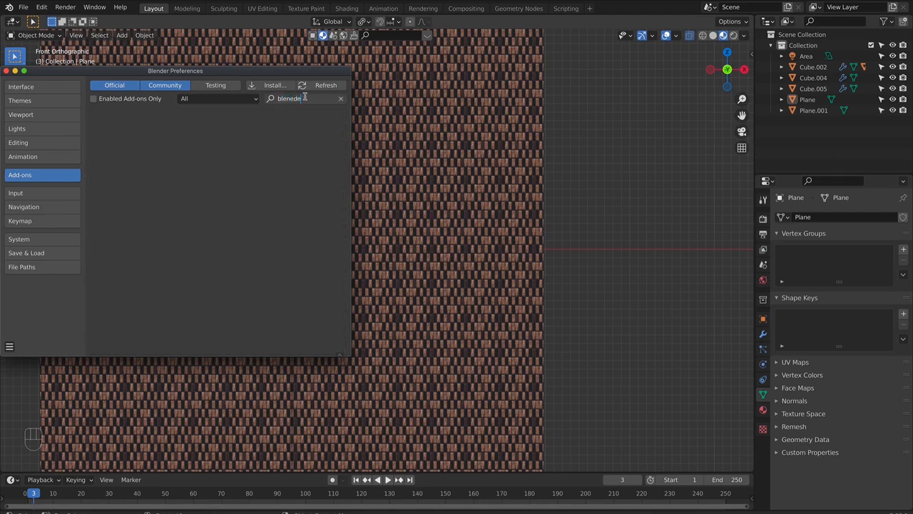
pyautogui.write('r')
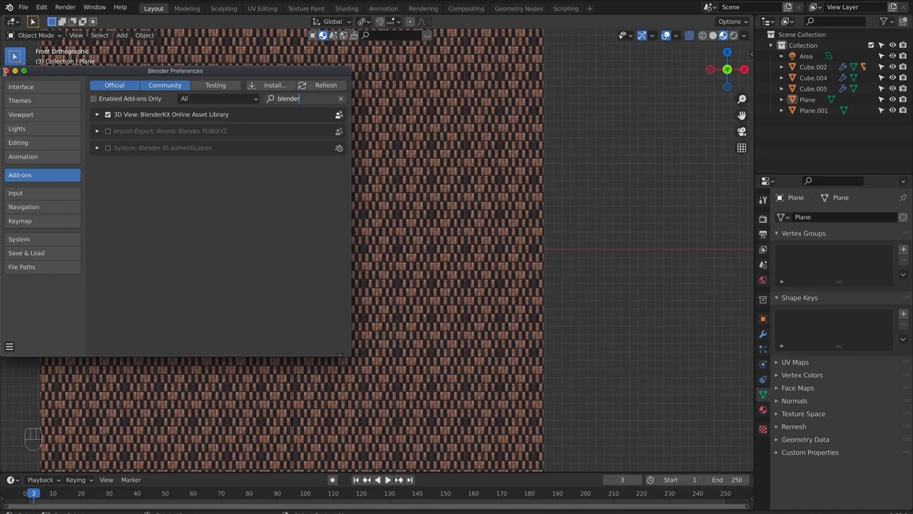
pyautogui.click(6, 71)
# - Review BlenderKit's login and asset search options in the sidebar, then hide the sidebar
pyautogui.press('n')
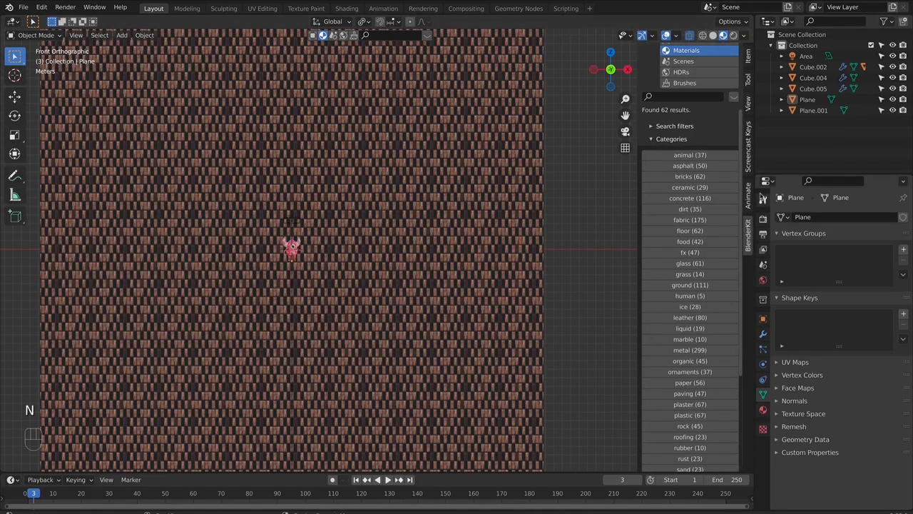
pyautogui.click(748, 57)
pyautogui.click(748, 234)
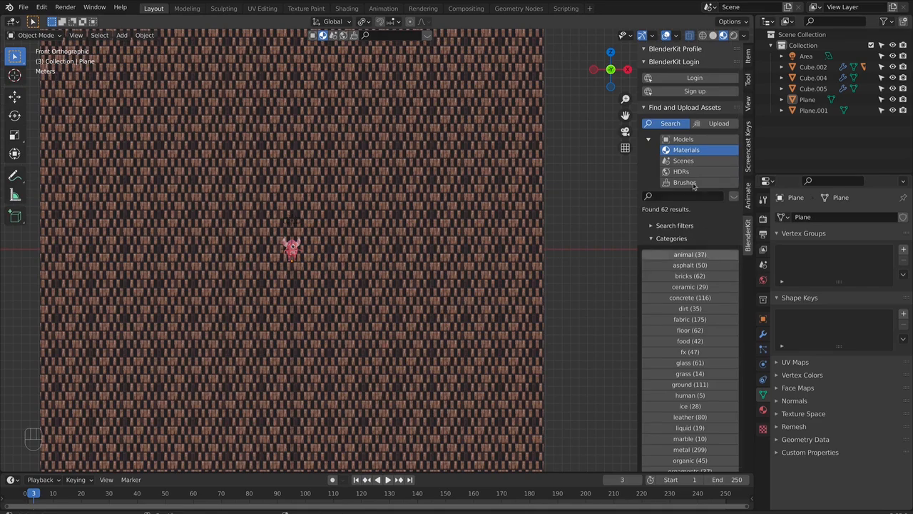
pyautogui.press('n')
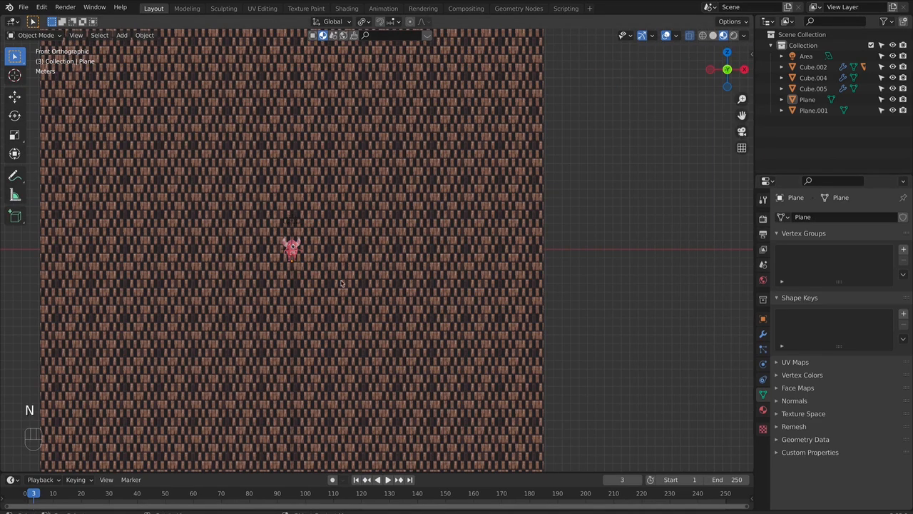
# - Add a camera and, in right view, move it along the Y axis to a spot in front of the monster
pyautogui.hotkey('shift', 'a')
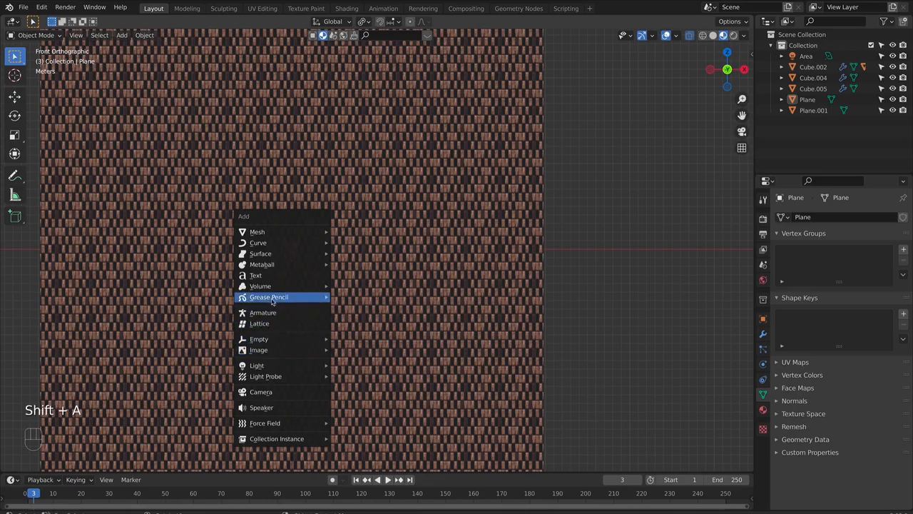
pyautogui.click(261, 391)
pyautogui.press('KP_3')
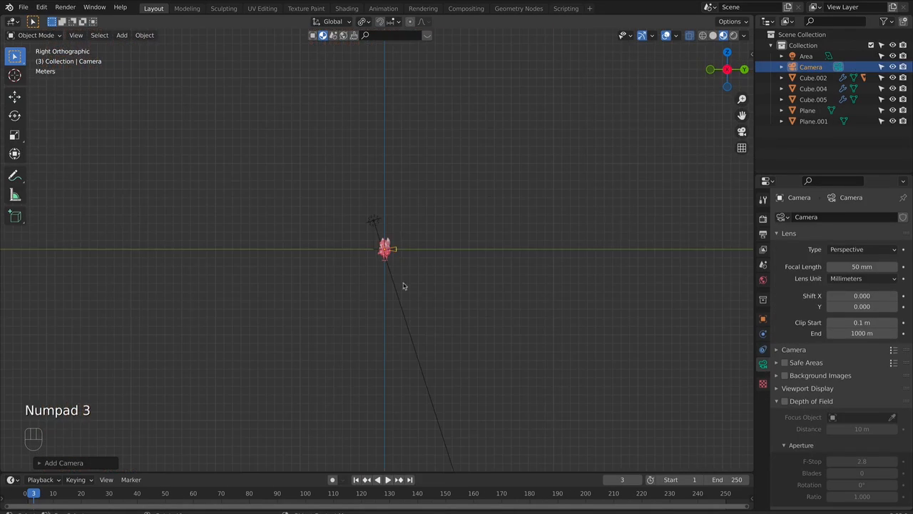
pyautogui.press('g')
pyautogui.click(381, 277)
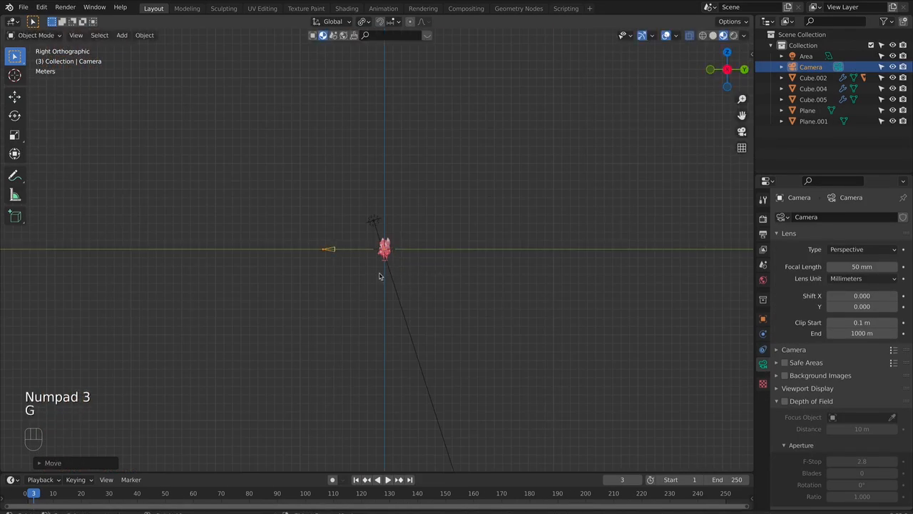
# - Look through the camera and reframe it with walk navigation so the monster stands slightly left of the frame's centre
pyautogui.press('KP_0')
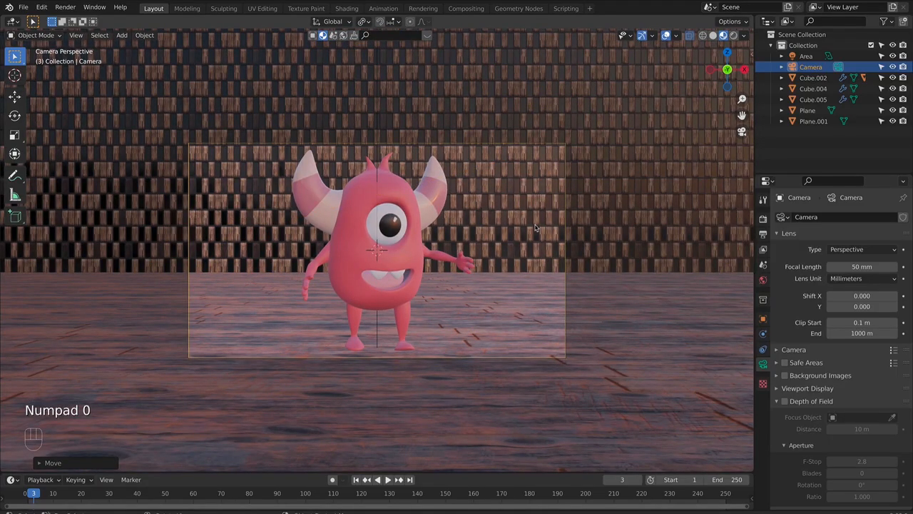
pyautogui.press('shift')
pyautogui.hotkey('shift', '`')
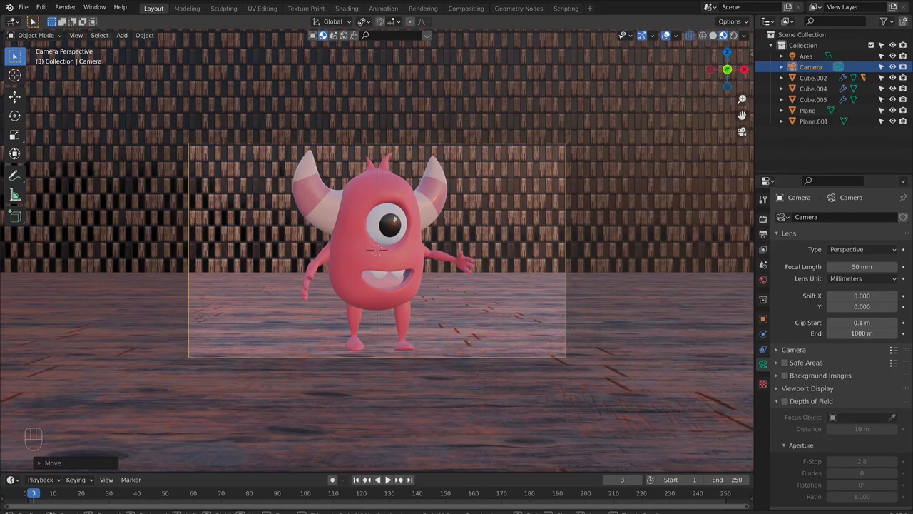
pyautogui.press('q')
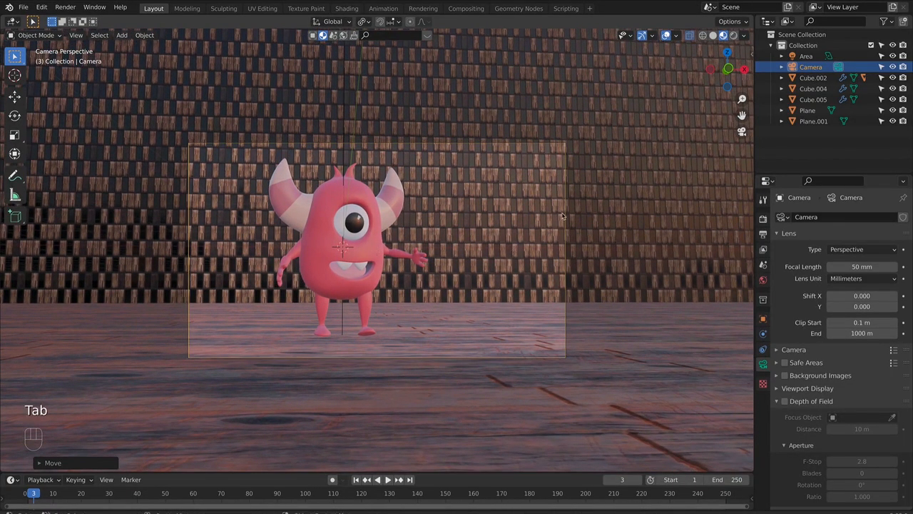
# - Switch to rendered shading and shift the floor plane along the global X and Y axes to reposition the wood texture under the monster
pyautogui.click(734, 35)
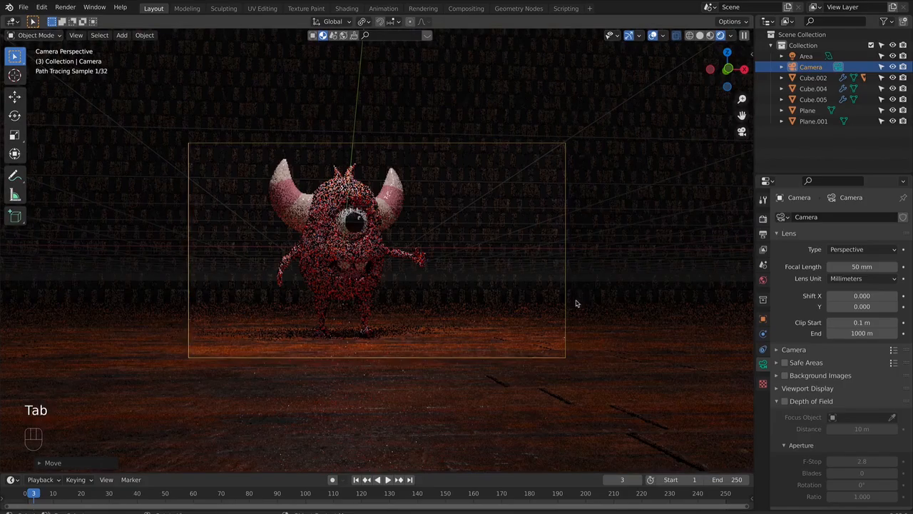
pyautogui.click(635, 382)
pyautogui.press('g')
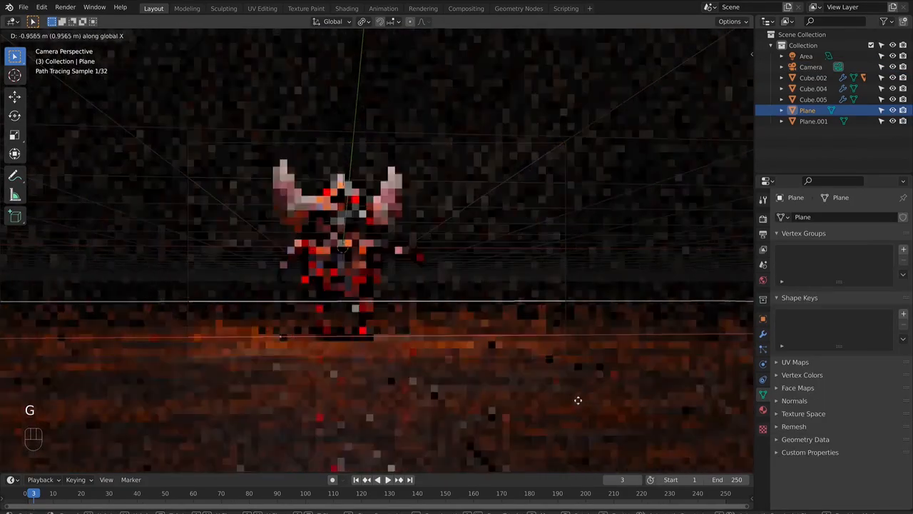
pyautogui.click(544, 399)
pyautogui.press('g')
pyautogui.press('y')
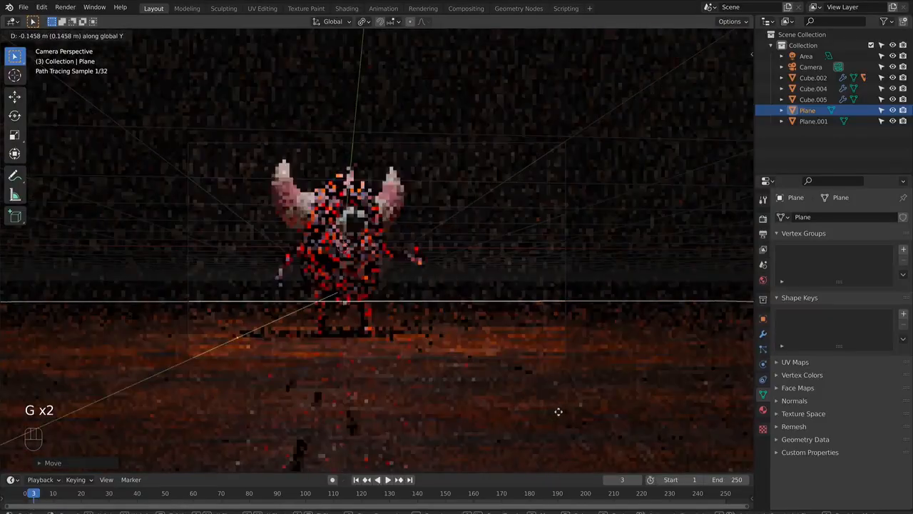
pyautogui.click(556, 353)
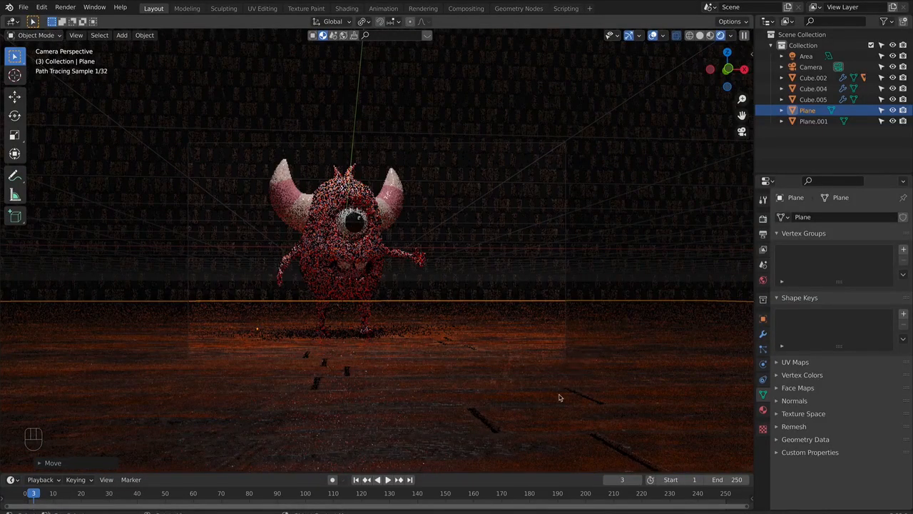
pyautogui.press('g')
pyautogui.click(578, 364)
pyautogui.click(600, 359)
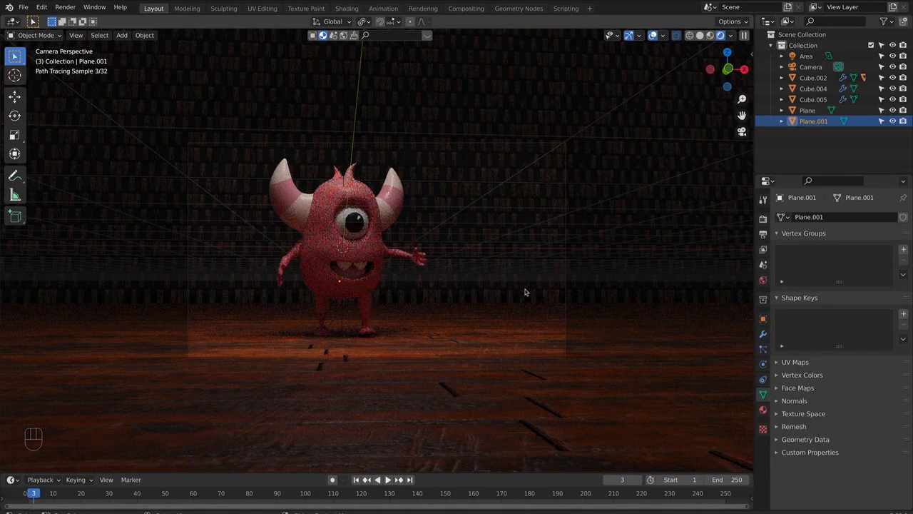
# - Select the area light above the monster and tint its color a pale warm cream while looking through the camera
pyautogui.scroll(-4, 463, 274)
pyautogui.moveTo(451, 137); pyautogui.dragTo(461, 193, button='middle')
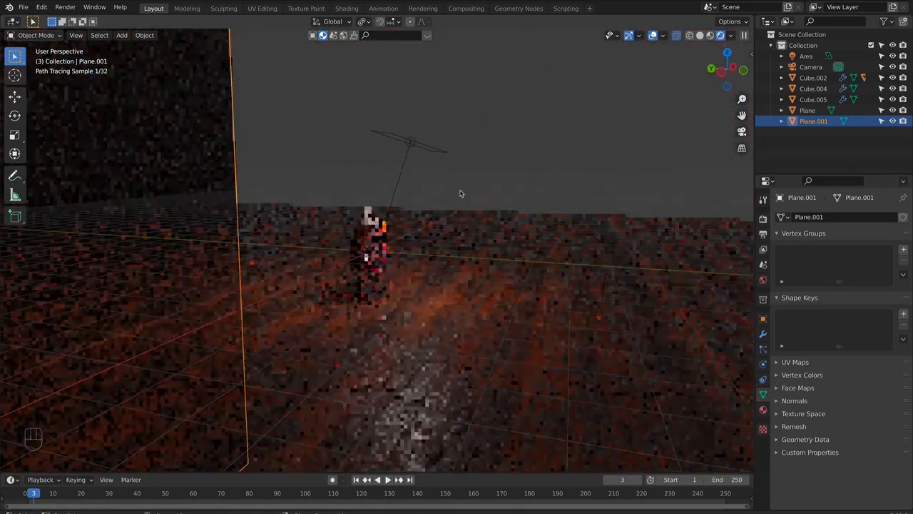
pyautogui.click(421, 138)
pyautogui.press('KP_0')
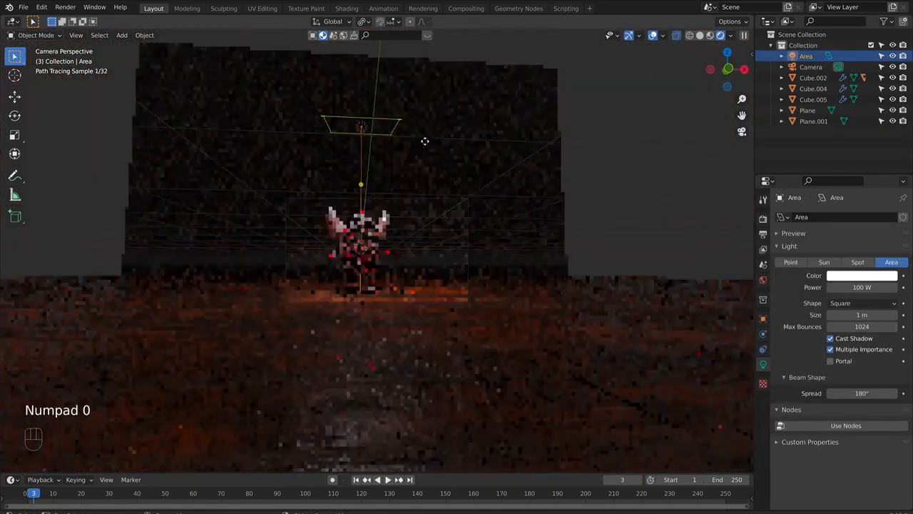
pyautogui.scroll(3, 714, 275)
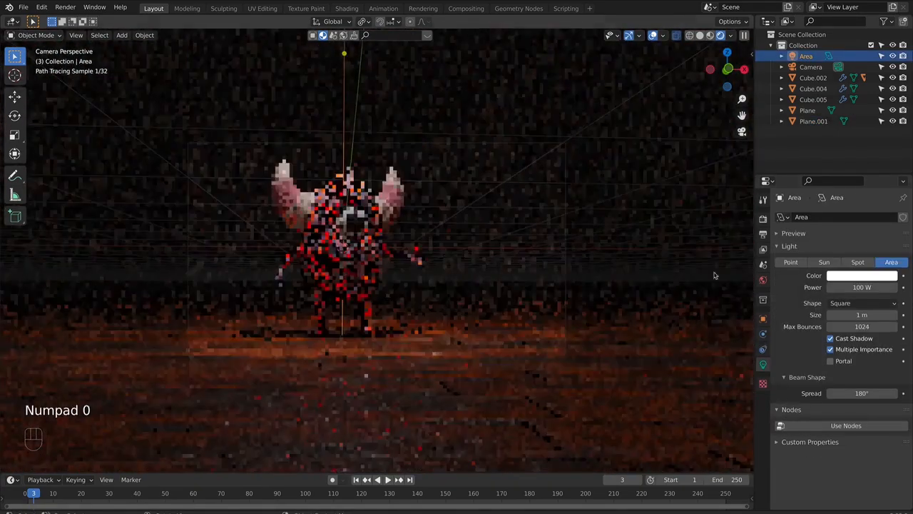
pyautogui.click(850, 277)
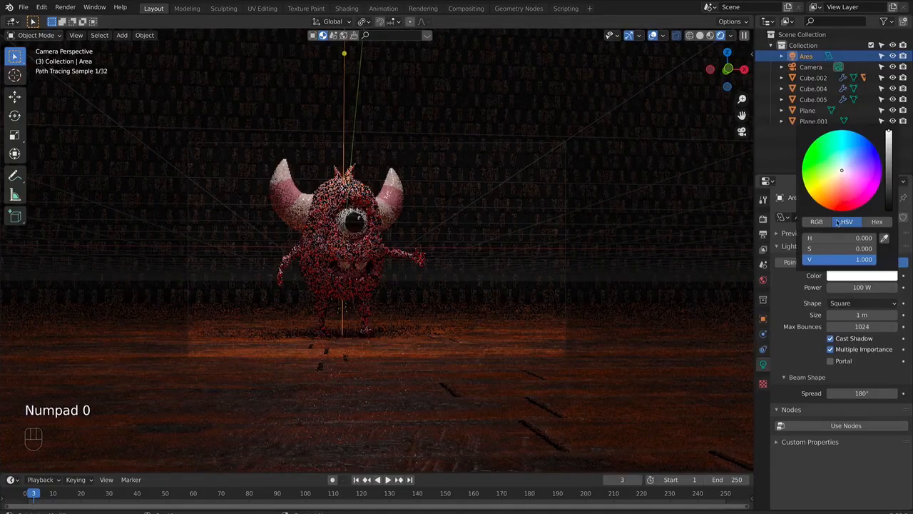
pyautogui.moveTo(841, 173); pyautogui.dragTo(840, 174)
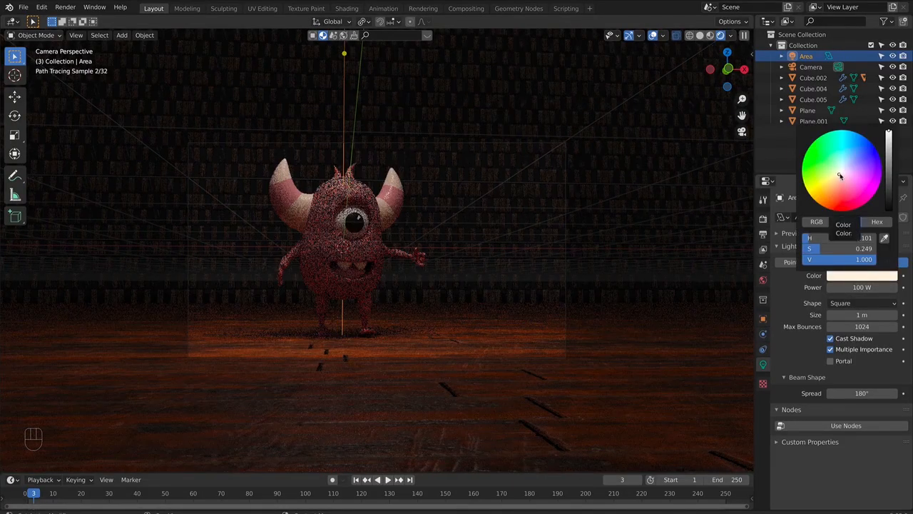
# - Set the area light's power to 800 W
pyautogui.click(877, 287)
pyautogui.write('800')
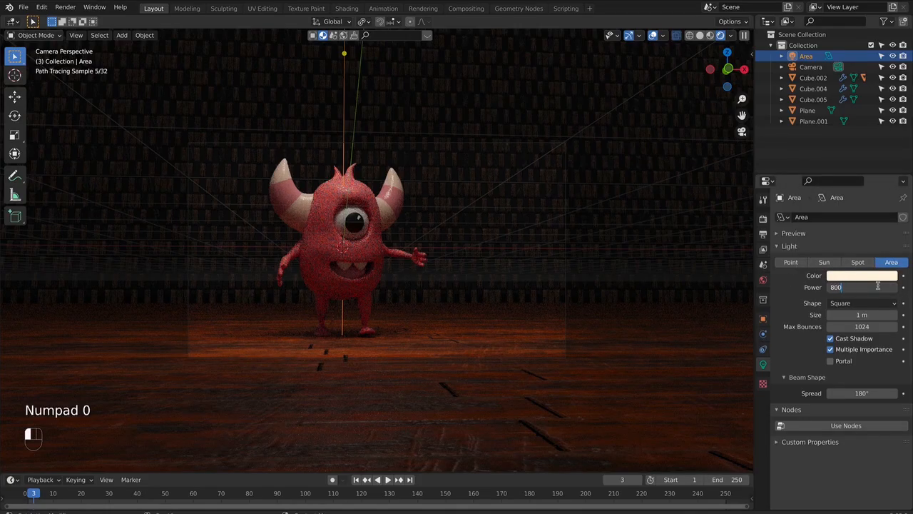
pyautogui.press('Return')
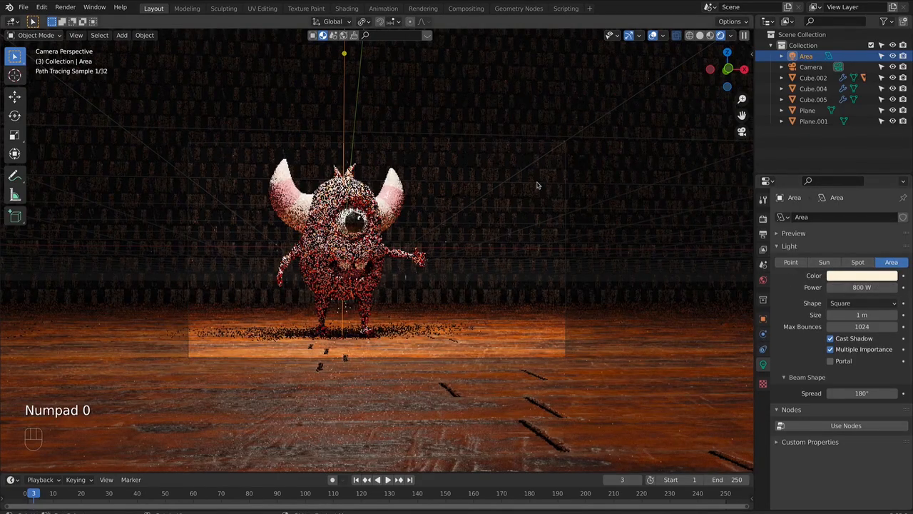
# - In right view, shift the area light about 0.3 m along Y toward the camera, enlarge it slightly and raise it, returning to camera view
pyautogui.press('KP_3')
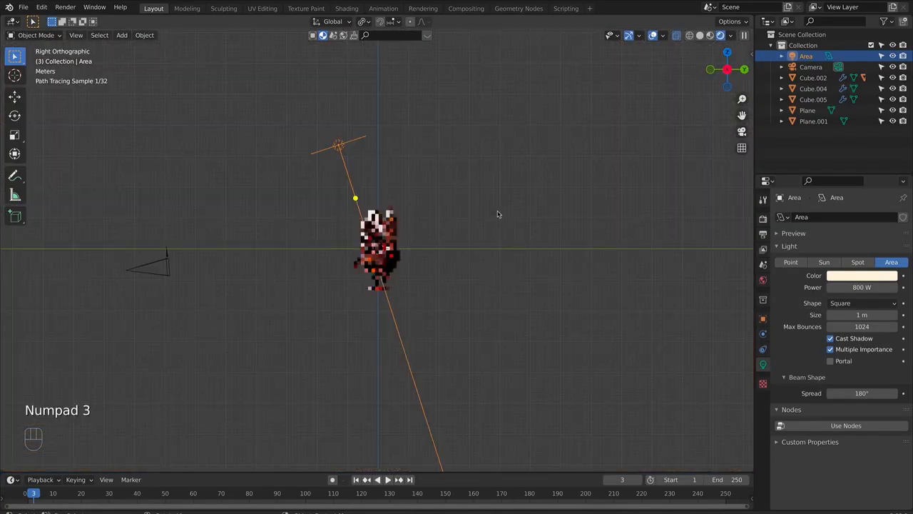
pyautogui.press('g')
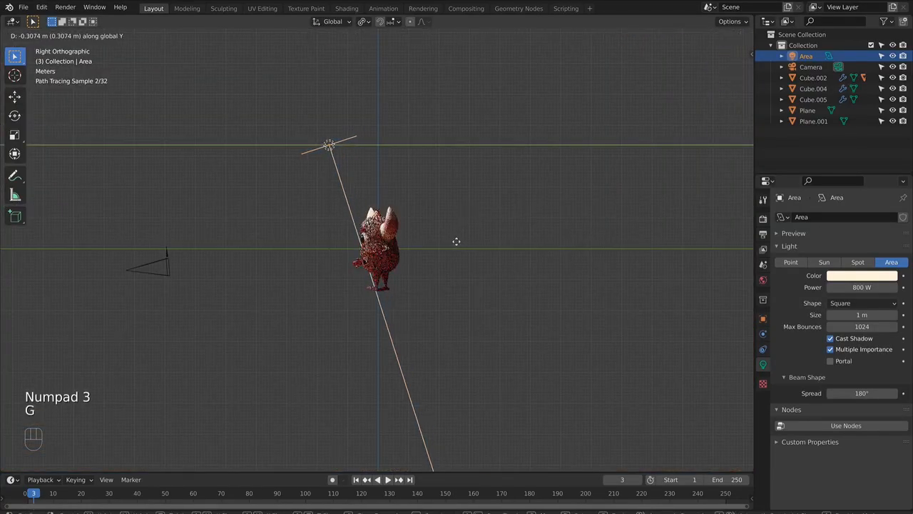
pyautogui.press('s')
pyautogui.click(473, 238)
pyautogui.press('f')
pyautogui.press('g')
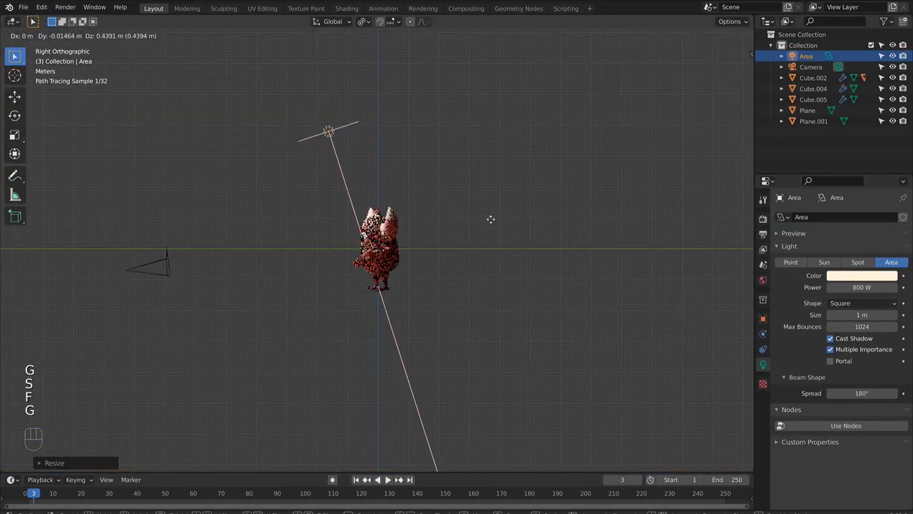
pyautogui.click(489, 225)
pyautogui.click(483, 249)
pyautogui.press('KP_0')
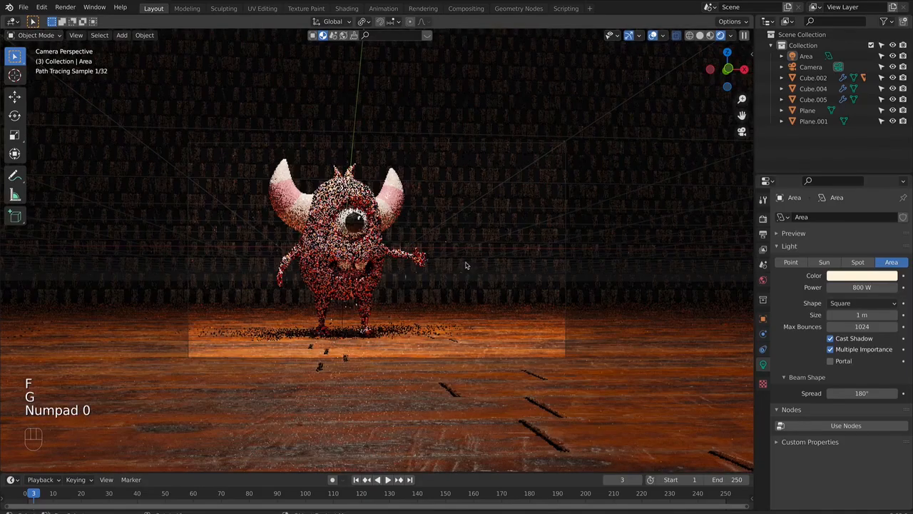
# - Enable depth of field on the camera and pick the monster's body (Cube) as the focus object
pyautogui.click(571, 335)
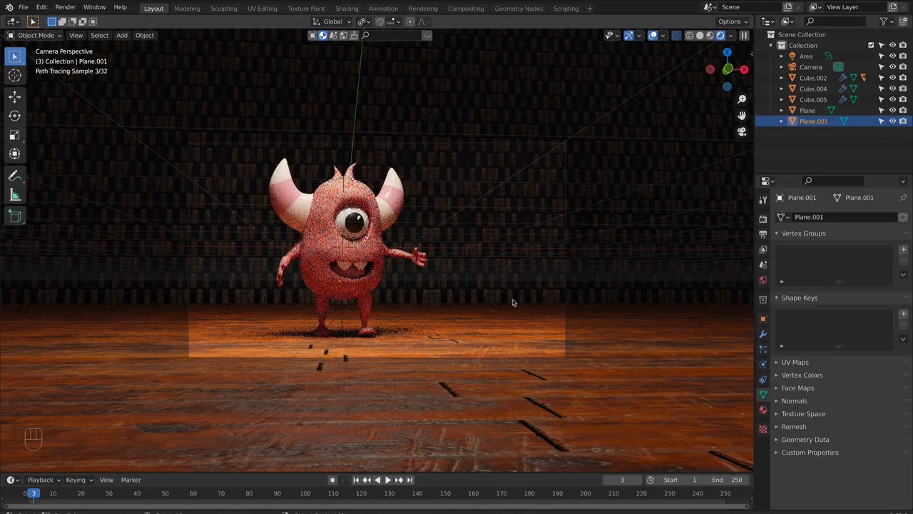
pyautogui.click(566, 236)
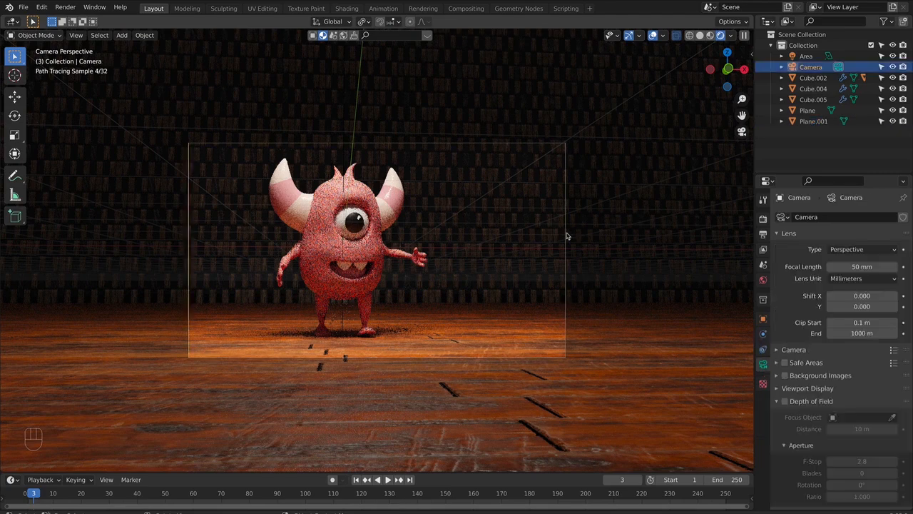
pyautogui.click(785, 402)
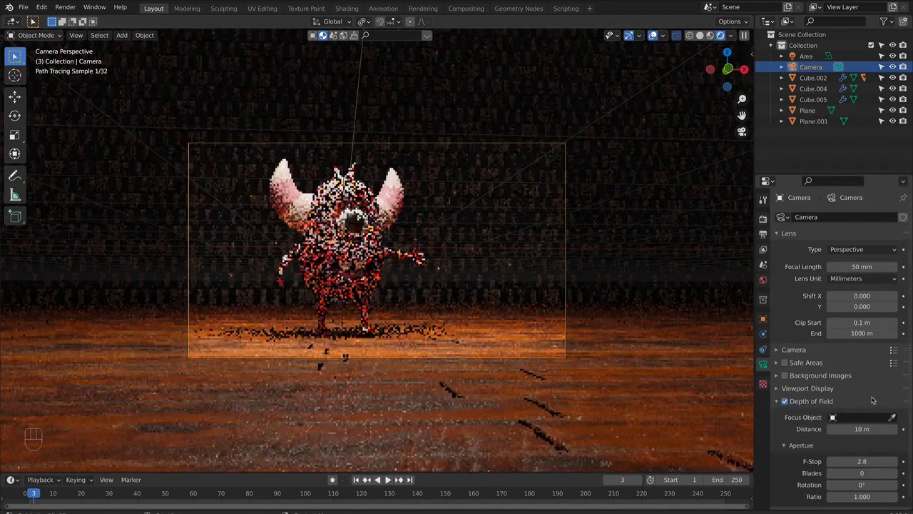
pyautogui.click(892, 418)
pyautogui.click(361, 244)
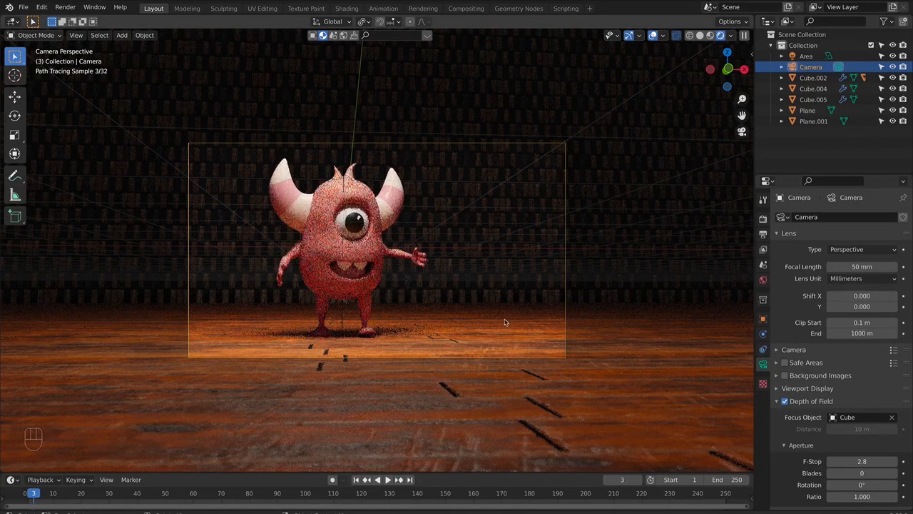
# - Switch to material preview shading, add a UV sphere and scale it down to about 0.69
pyautogui.click(711, 36)
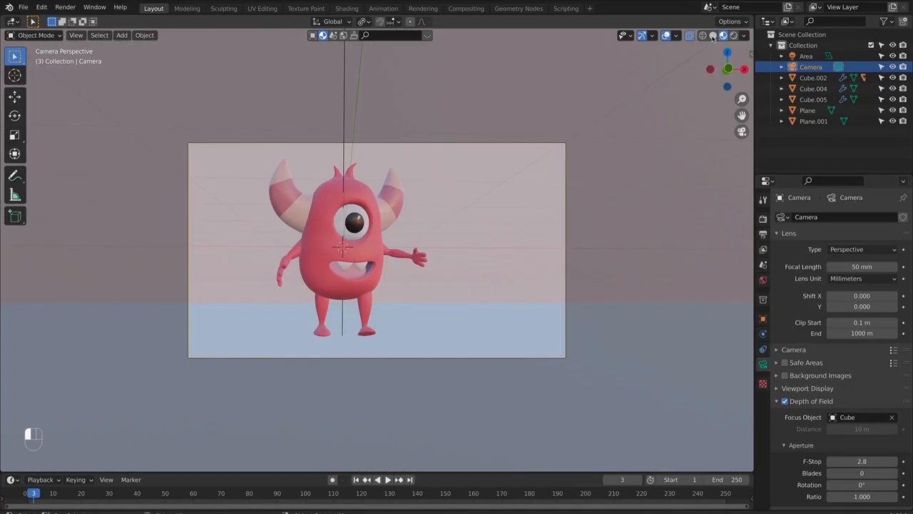
pyautogui.hotkey('shift', 'a')
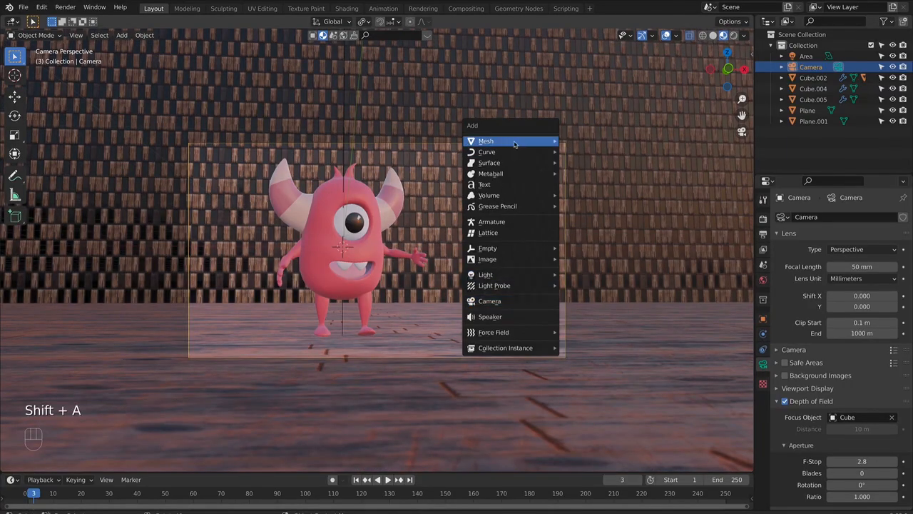
pyautogui.moveTo(515, 142)
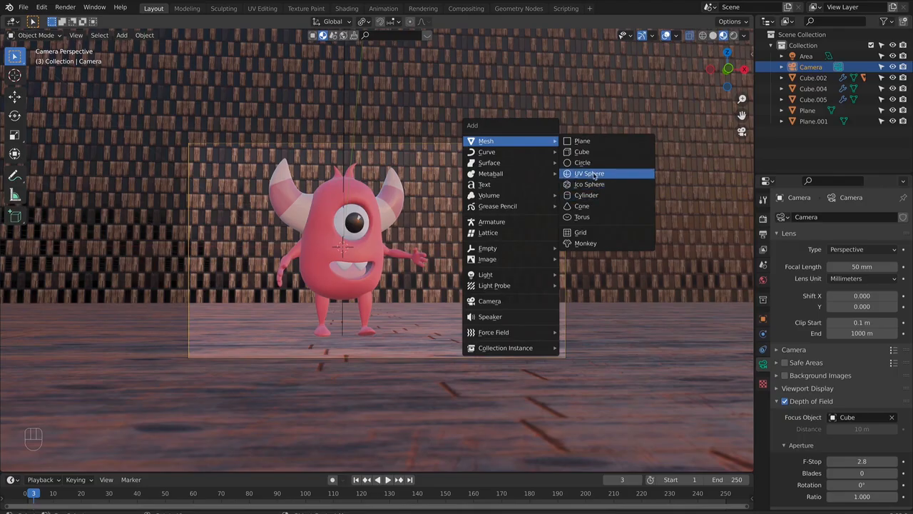
pyautogui.click(596, 175)
pyautogui.press('s')
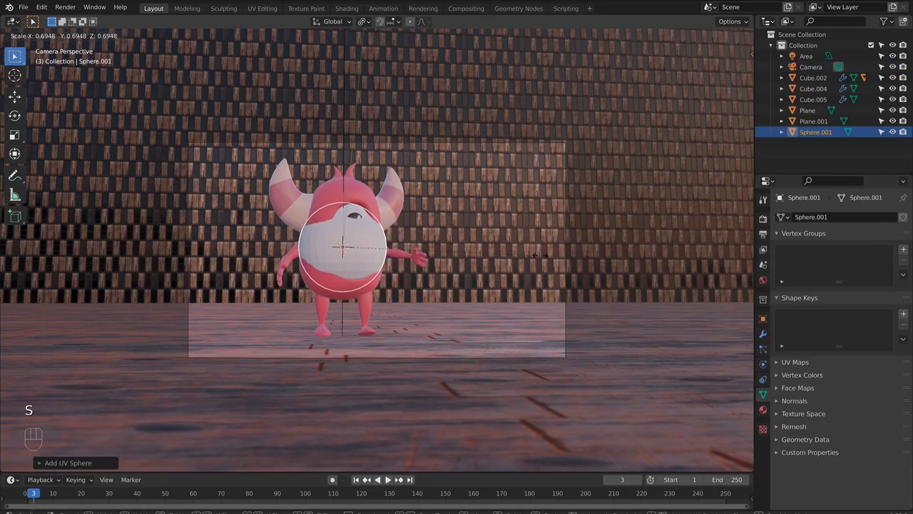
pyautogui.click(531, 259)
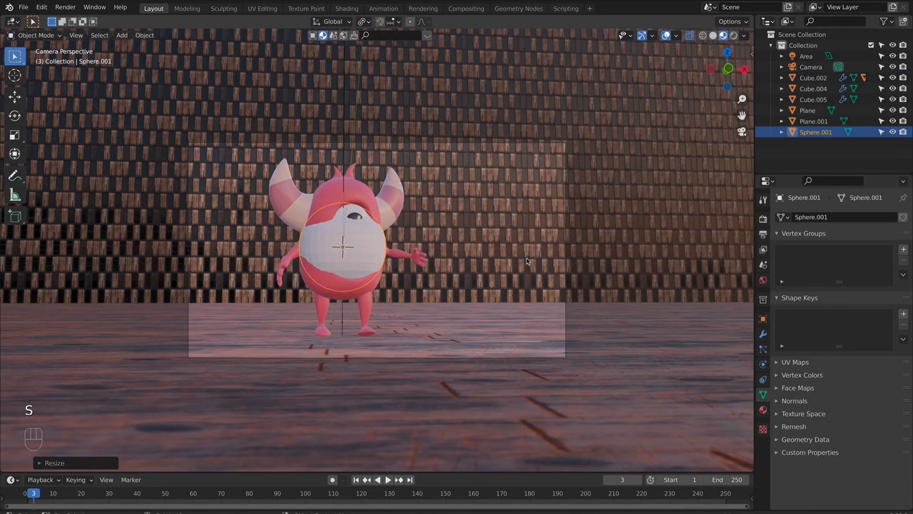
# - In right view, move the sphere about 3.2 m along Y to in front of the monster, and return to camera view
pyautogui.press('KP_3')
pyautogui.press('g')
pyautogui.press('y')
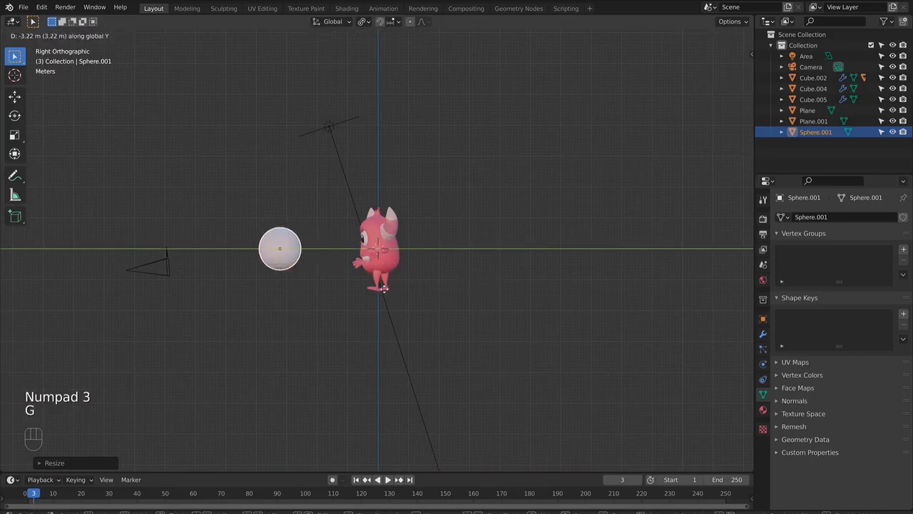
pyautogui.click(386, 289)
pyautogui.press('KP_1')
pyautogui.press('KP_0')
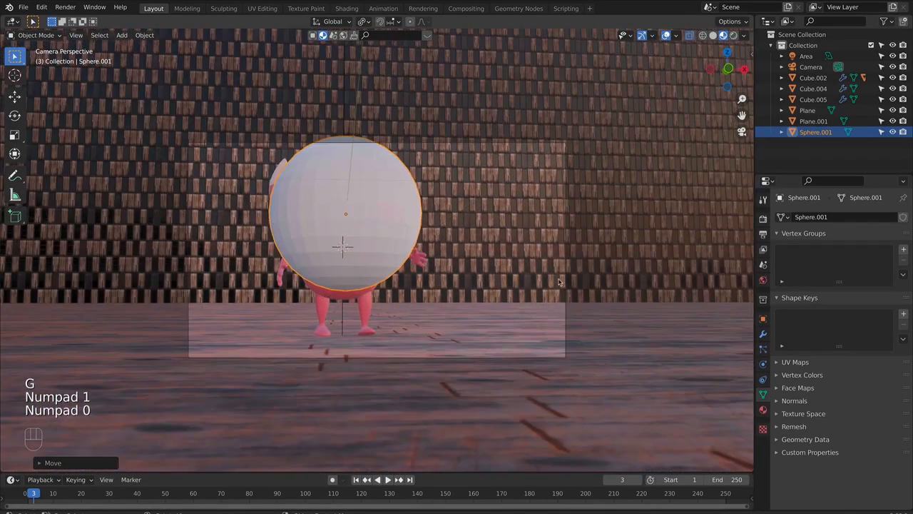
# - Move the sphere clear of the monster onto the floor beside its outstretched hand and resize it to suit the shot
pyautogui.press('g')
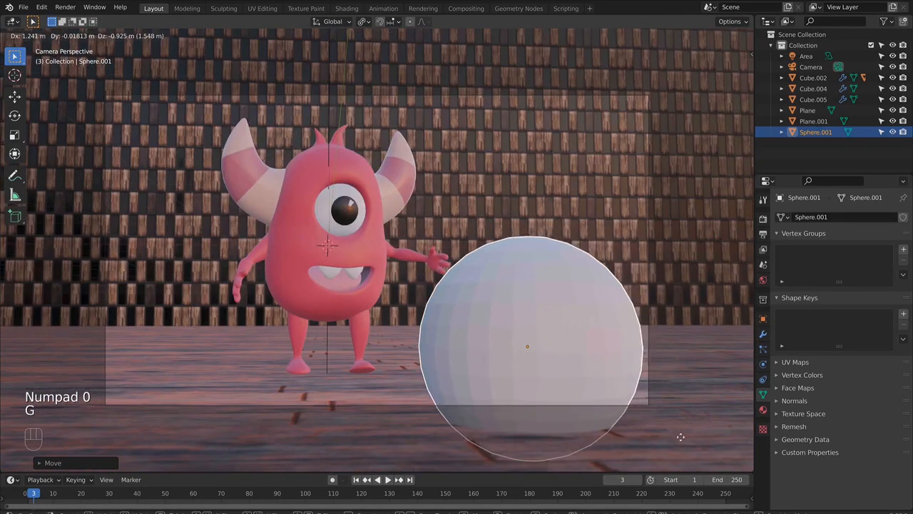
pyautogui.press('s')
pyautogui.click(656, 387)
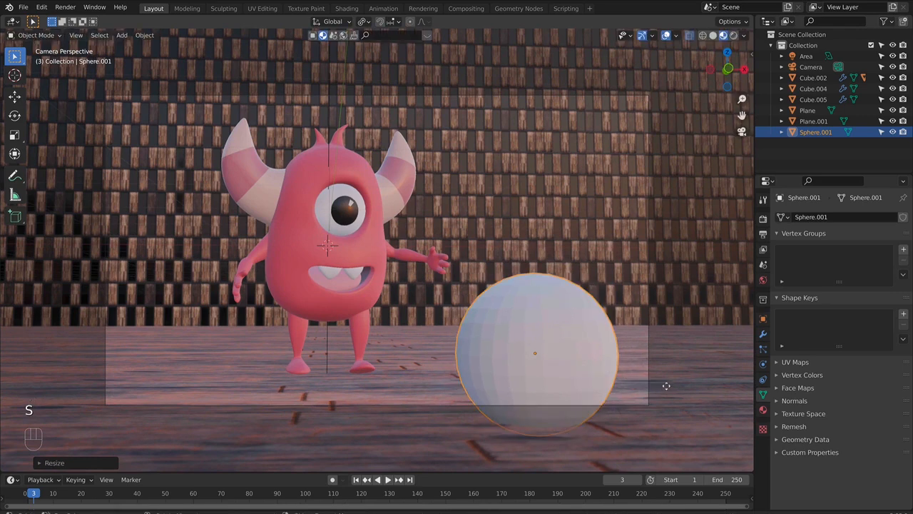
pyautogui.press('g')
pyautogui.click(686, 385)
pyautogui.press('s')
pyautogui.click(699, 389)
# - Nudge and shrink the sphere into the lower-right corner of the camera frame, and adjust the camera's angle slightly with walk navigation
pyautogui.press('g')
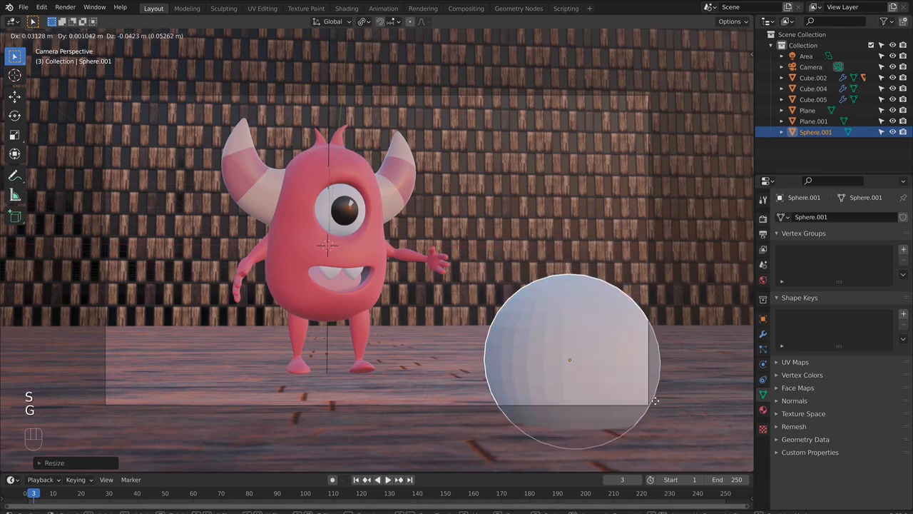
pyautogui.click(655, 401)
pyautogui.press('s')
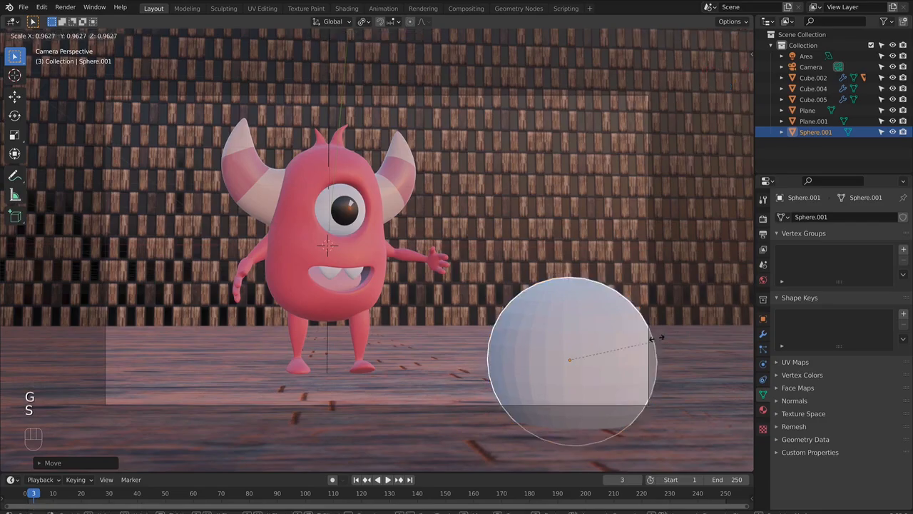
pyautogui.click(656, 339)
pyautogui.press('g')
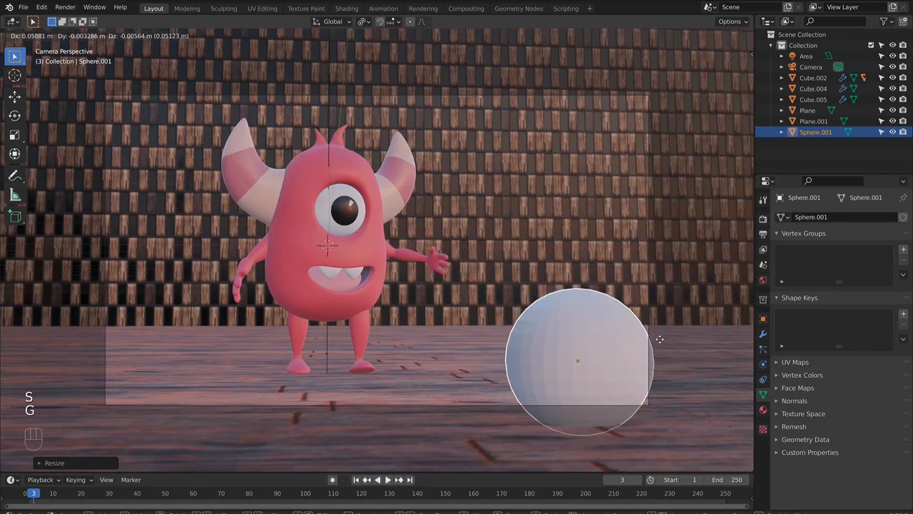
pyautogui.click(659, 341)
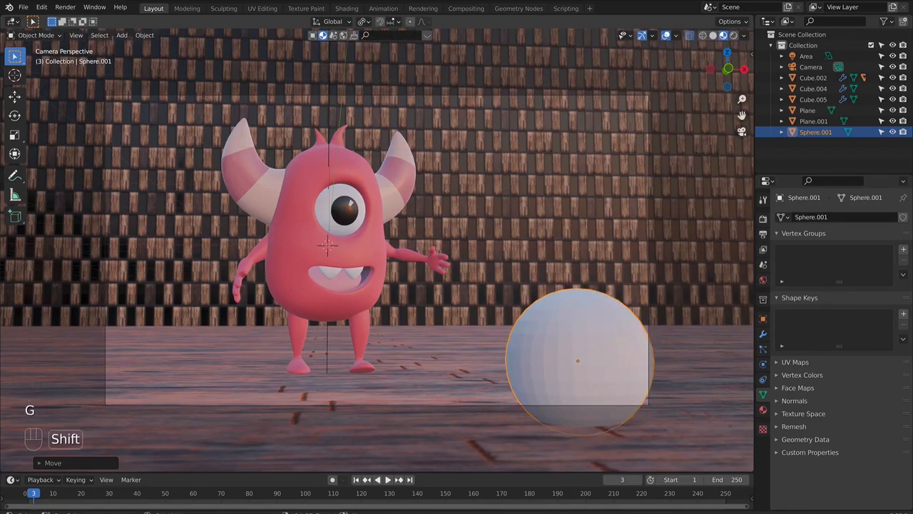
pyautogui.hotkey('shift', '`')
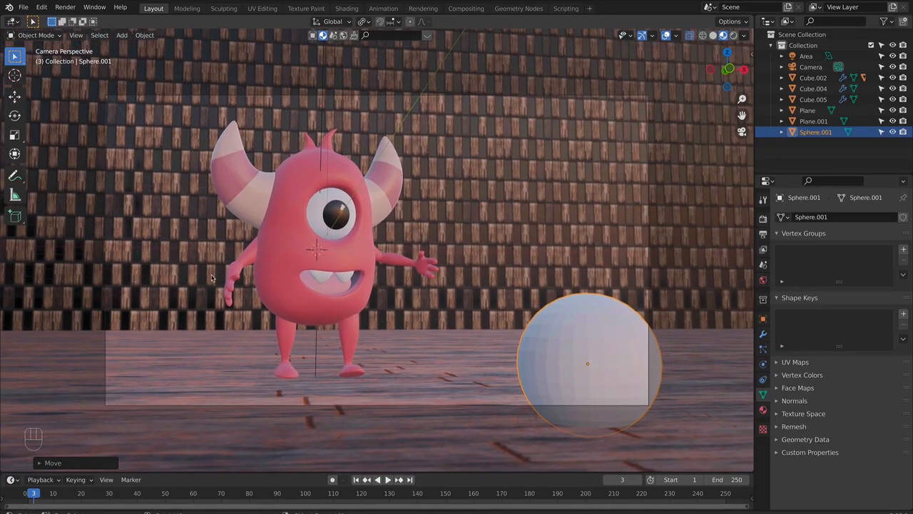
# - Select the monster's legs and rotate them about 9.5 degrees around the global Z axis
pyautogui.click(340, 339)
pyautogui.click(377, 340)
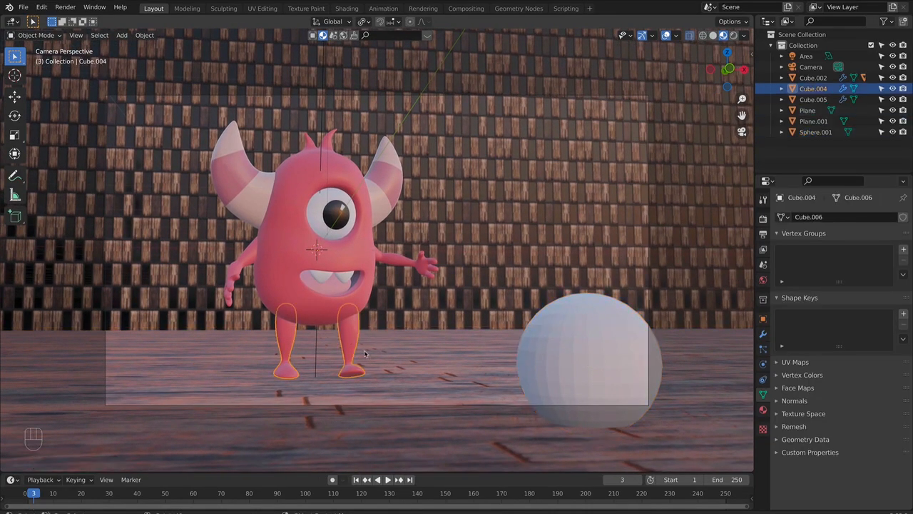
pyautogui.press('r')
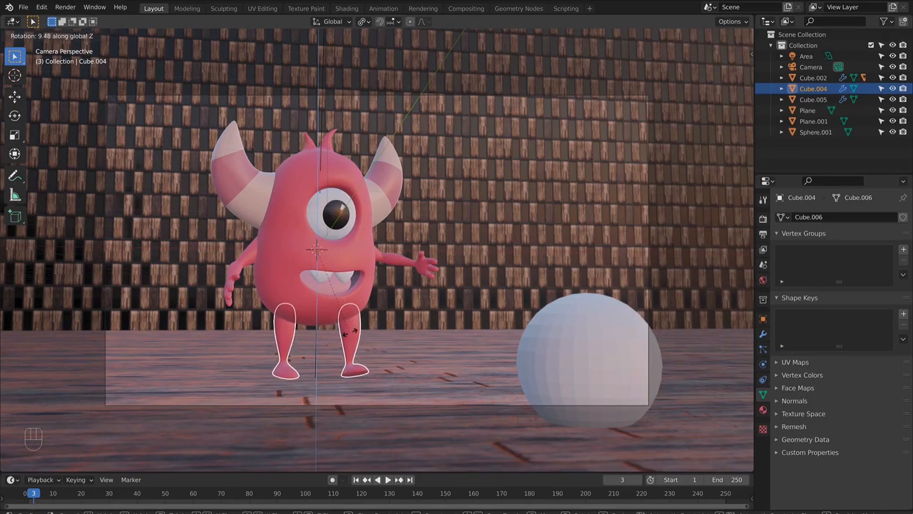
pyautogui.click(346, 334)
# - Select the sphere in the foreground and shade it smooth
pyautogui.click(631, 328)
pyautogui.click(615, 365)
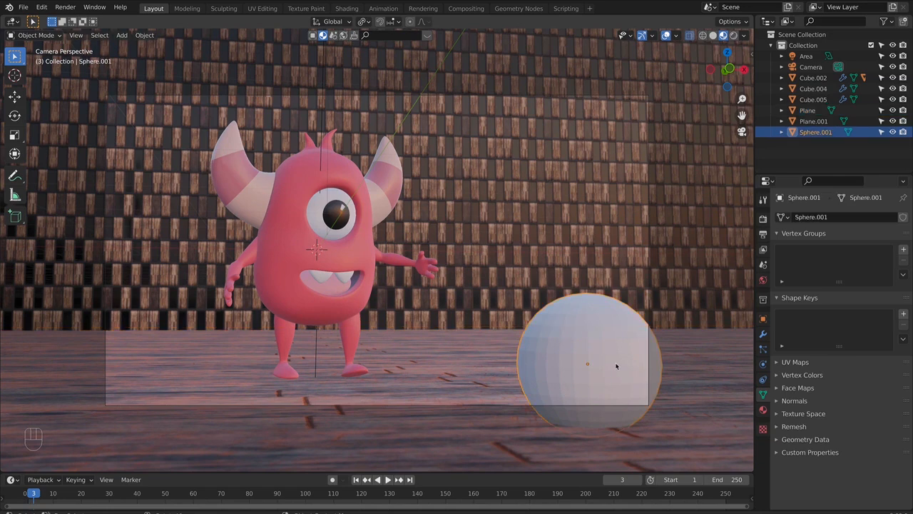
pyautogui.rightClick(525, 331)
pyautogui.click(527, 330)
pyautogui.press('Tab')
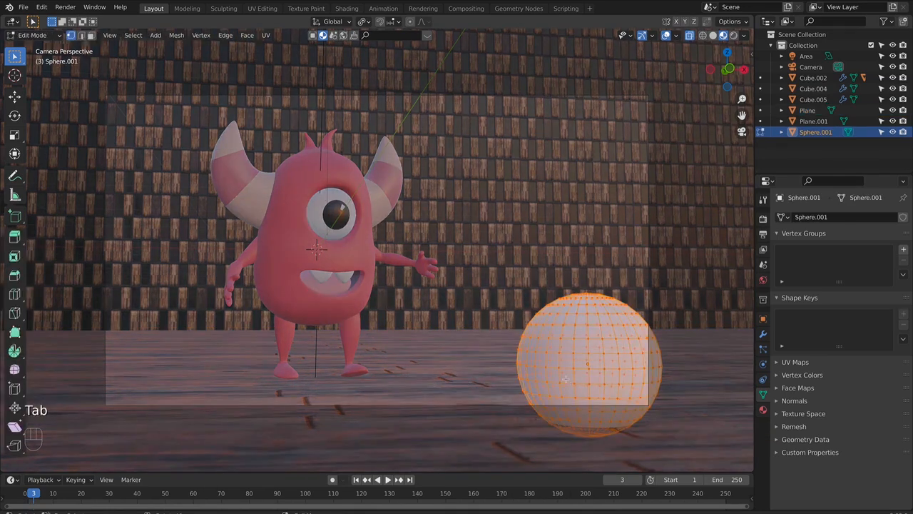
pyautogui.hotkey('alt', 'z')
pyautogui.hotkey('alt', 'z')
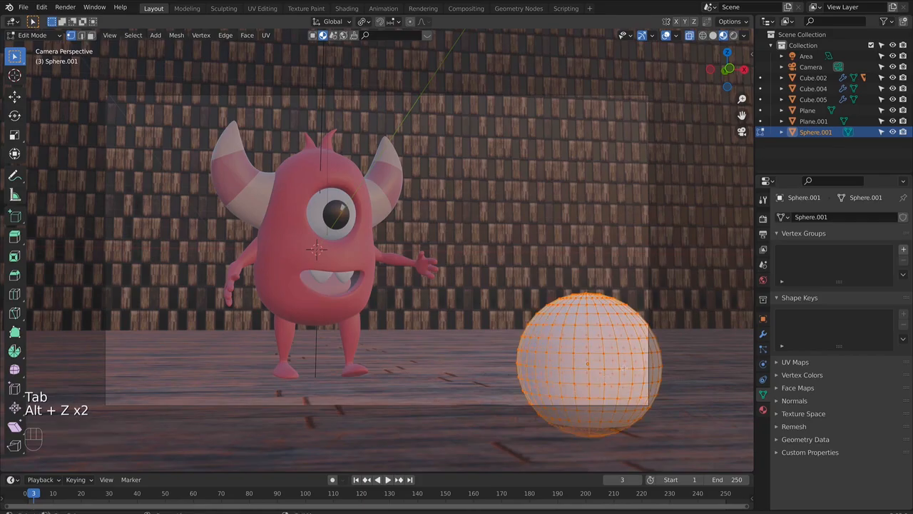
pyautogui.press('Tab')
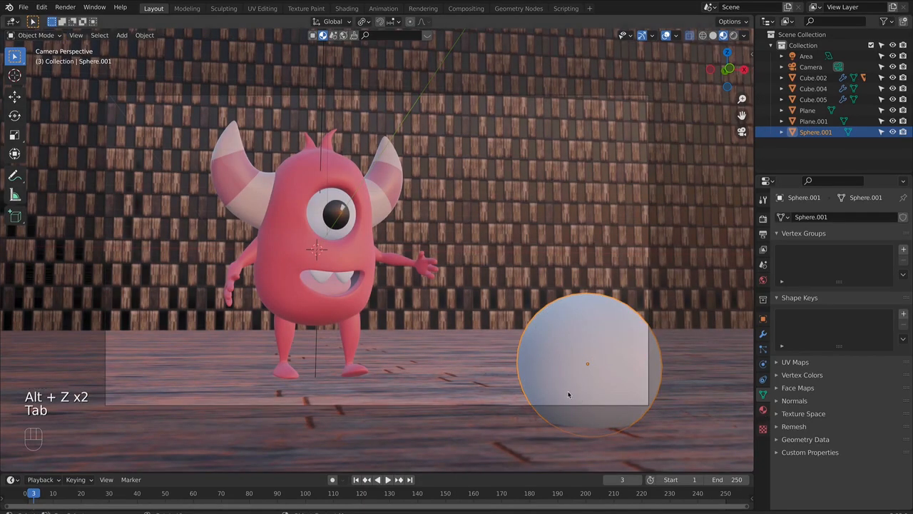
# - In Edit Mode, select the edge loops around the sphere's lower part and extrude them, scaled slightly outward, into a raised band
pyautogui.press('Tab')
pyautogui.keyDown('alt'); pyautogui.click(537, 390); pyautogui.keyUp('alt')
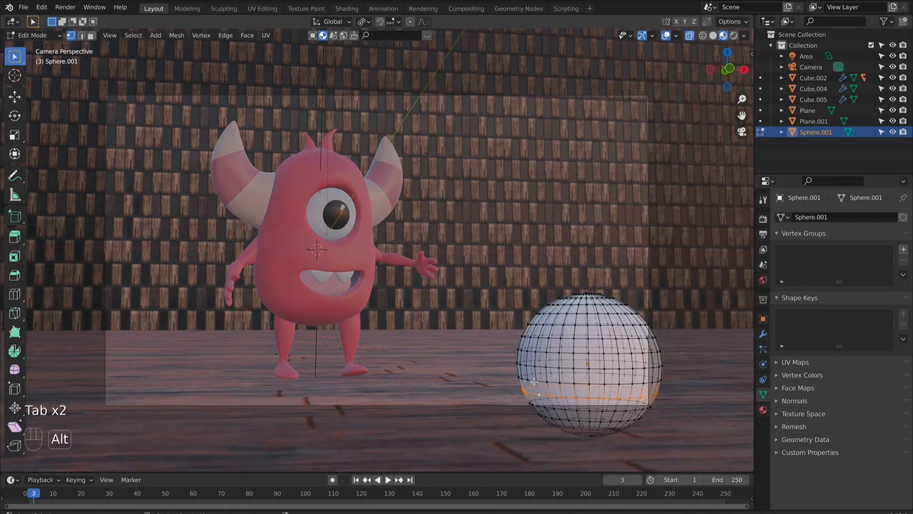
pyautogui.keyDown('alt'); pyautogui.keyDown('shift'); pyautogui.click(539, 389); pyautogui.keyUp('shift'); pyautogui.keyUp('alt')
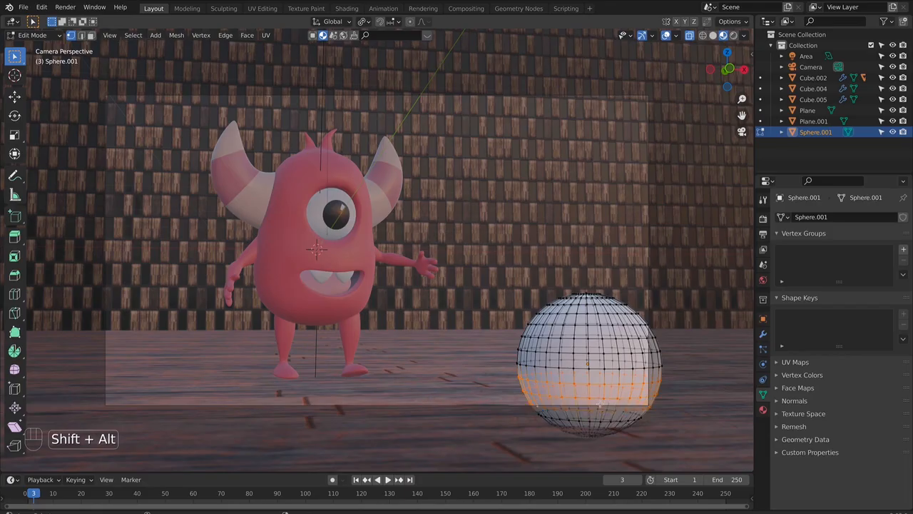
pyautogui.press('e')
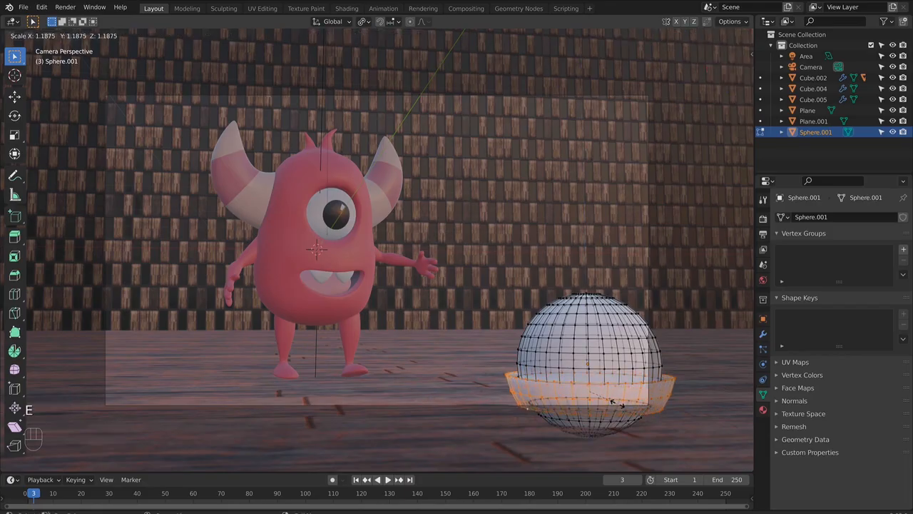
pyautogui.press('Tab')
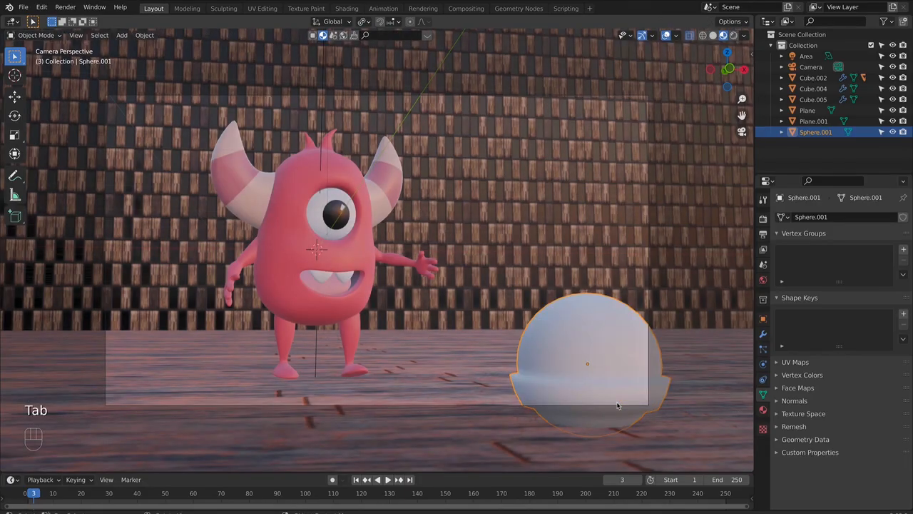
# - Give the sphere a new material with an Emission surface and a pale yellow colour (hue 0.187, saturation 0.265)
pyautogui.click(763, 410)
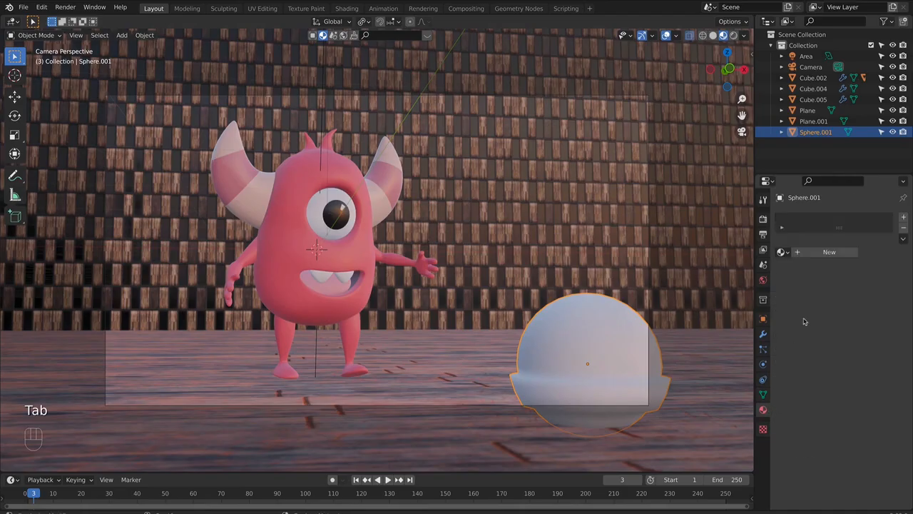
pyautogui.click(820, 253)
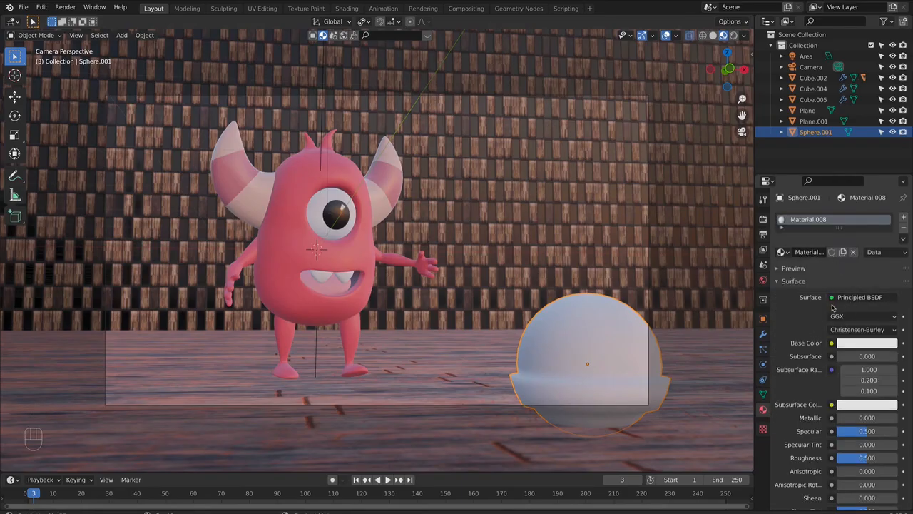
pyautogui.click(863, 298)
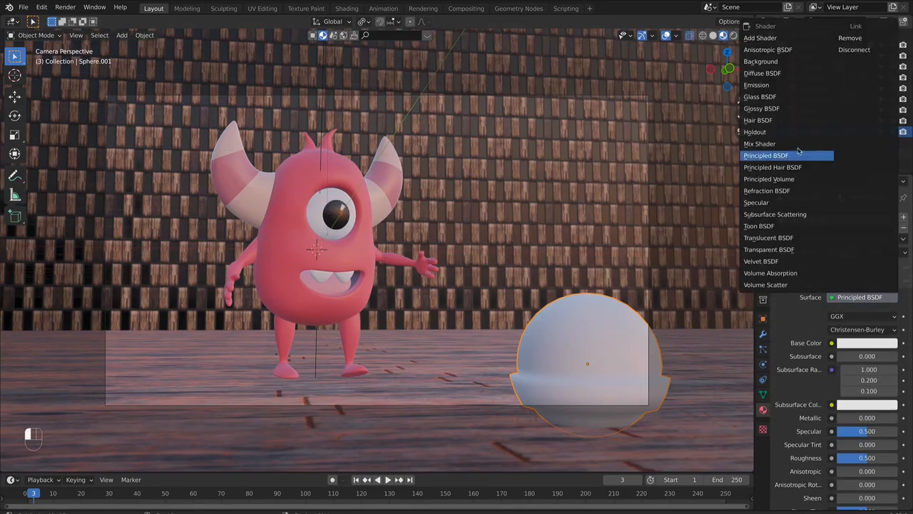
pyautogui.click(769, 88)
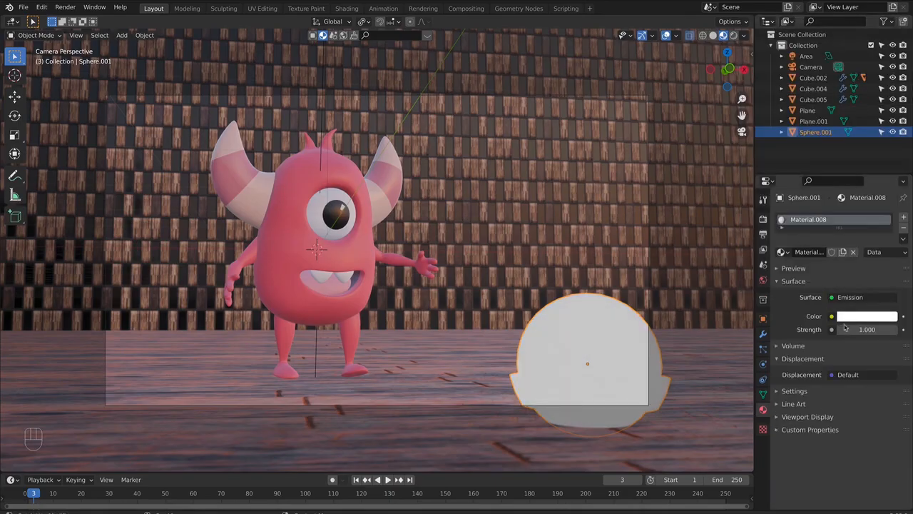
pyautogui.click(869, 323)
pyautogui.click(839, 204)
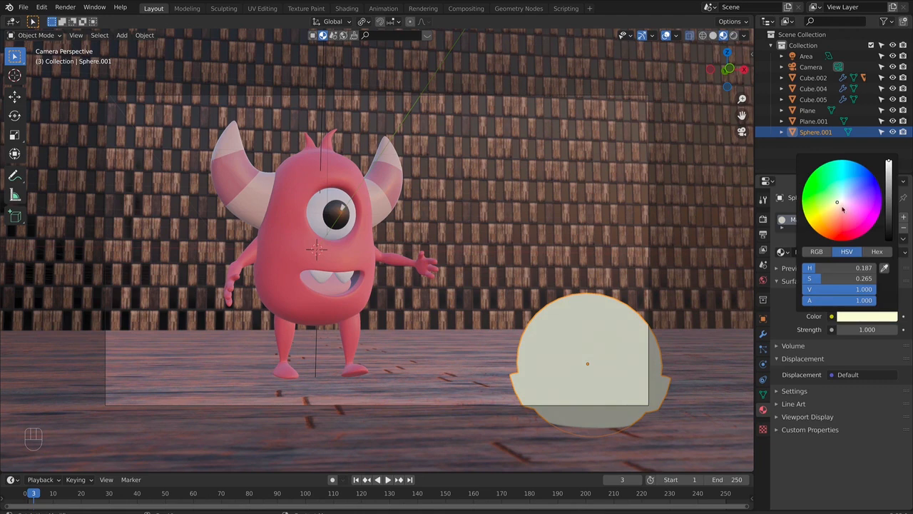
# - Set the emission strength of the sphere's material to 20
pyautogui.moveTo(865, 331)
pyautogui.mouseDown()
pyautogui.moveTo(900, 331)
pyautogui.moveTo(863, 329)
pyautogui.mouseUp()
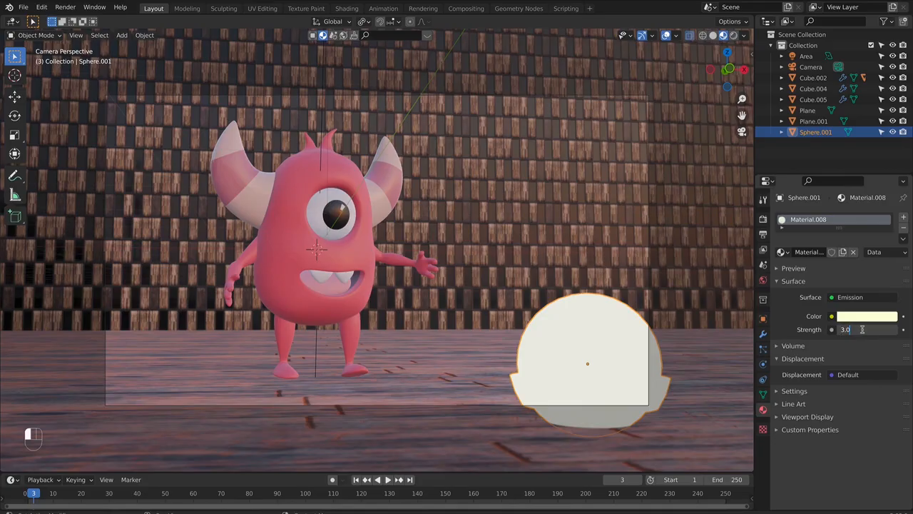
pyautogui.press('BackSpace')
pyautogui.press('BackSpace')
pyautogui.write('20')
pyautogui.press('Return')
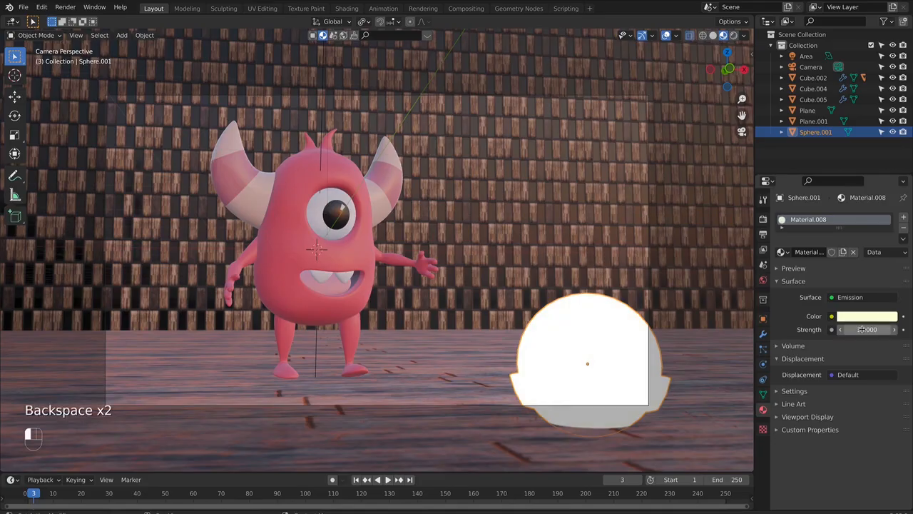
# - Add a second material slot to the sphere and enter Edit Mode with only the raised band selected
pyautogui.click(904, 219)
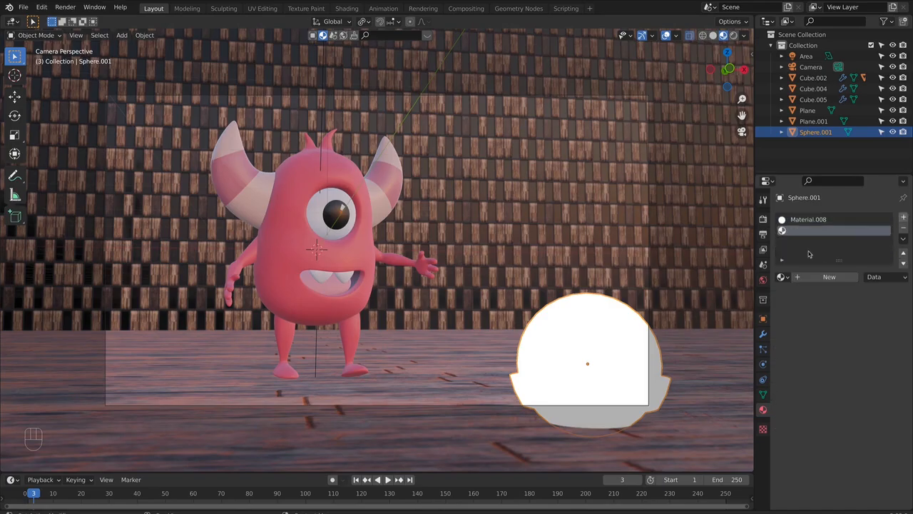
pyautogui.press('Tab')
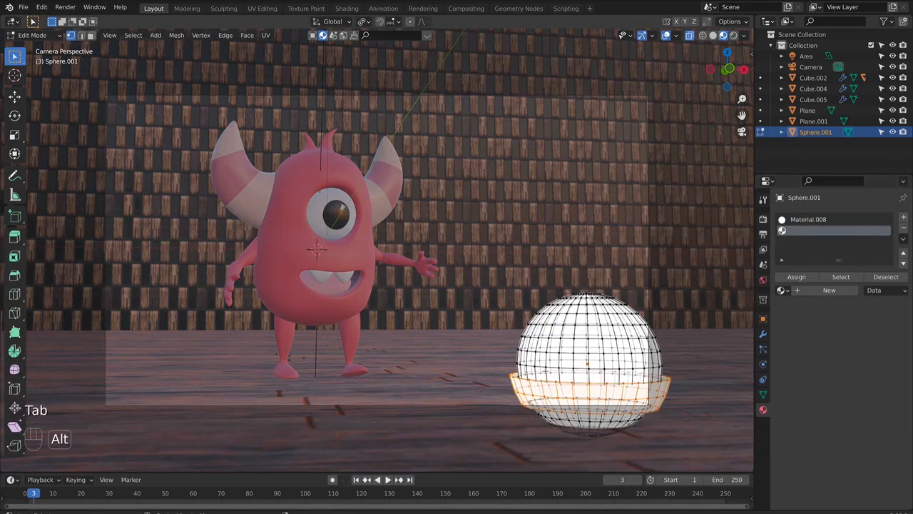
pyautogui.keyDown('alt'); pyautogui.keyDown('shift'); pyautogui.click(523, 382); pyautogui.keyUp('shift'); pyautogui.keyUp('alt')
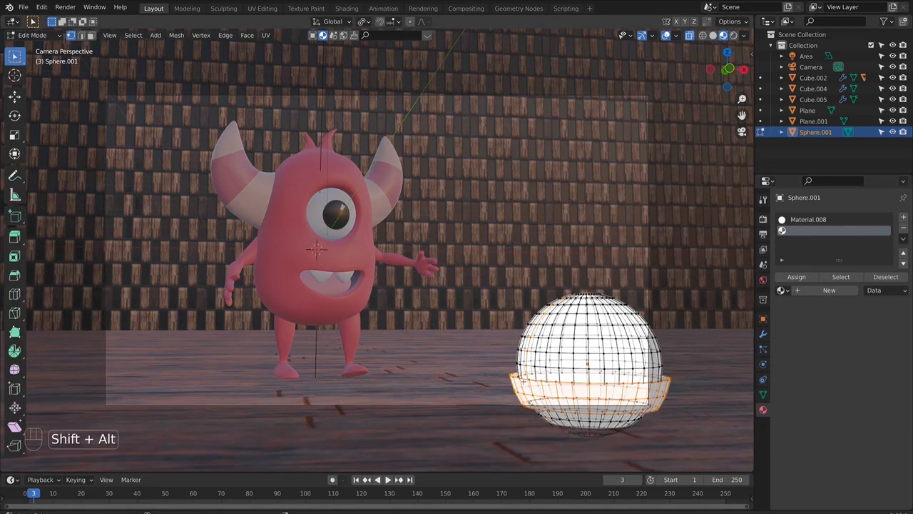
pyautogui.press('super+z')
pyautogui.moveTo(523, 382); pyautogui.dragTo(525, 396, button='middle')
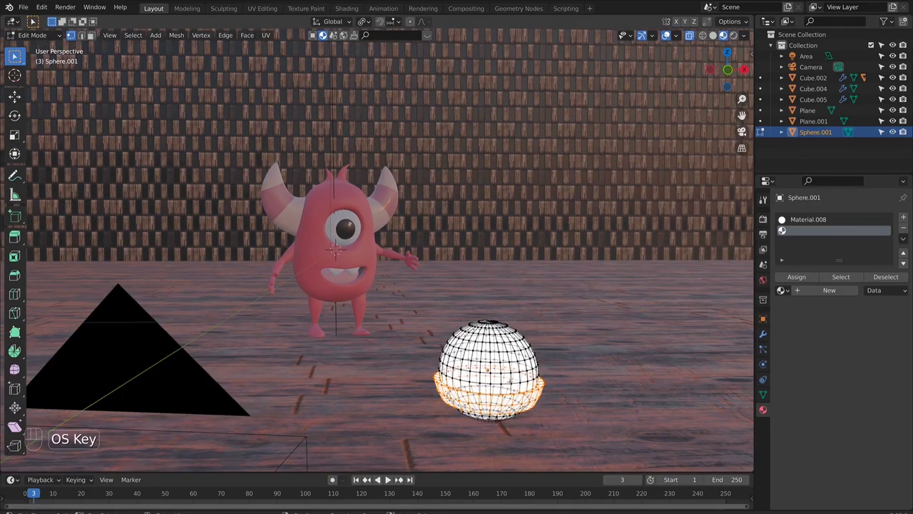
pyautogui.press('shift+super+z')
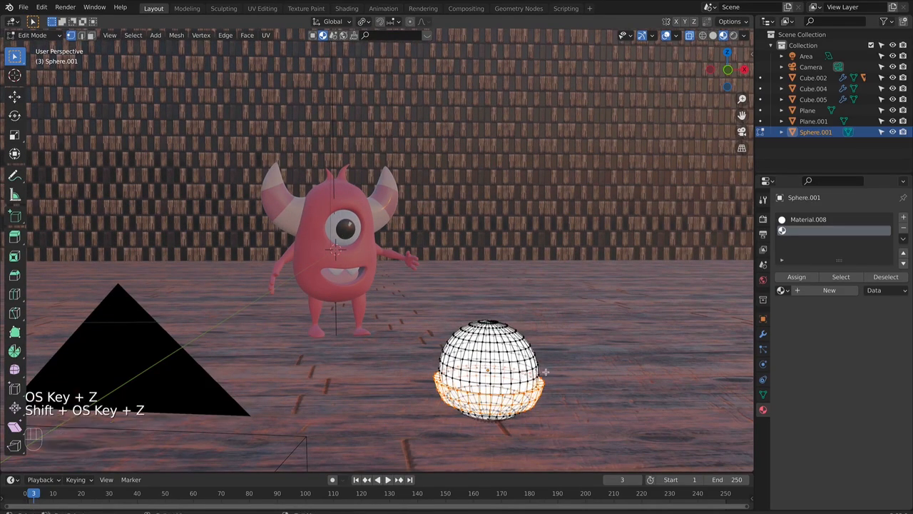
pyautogui.press('KP_0')
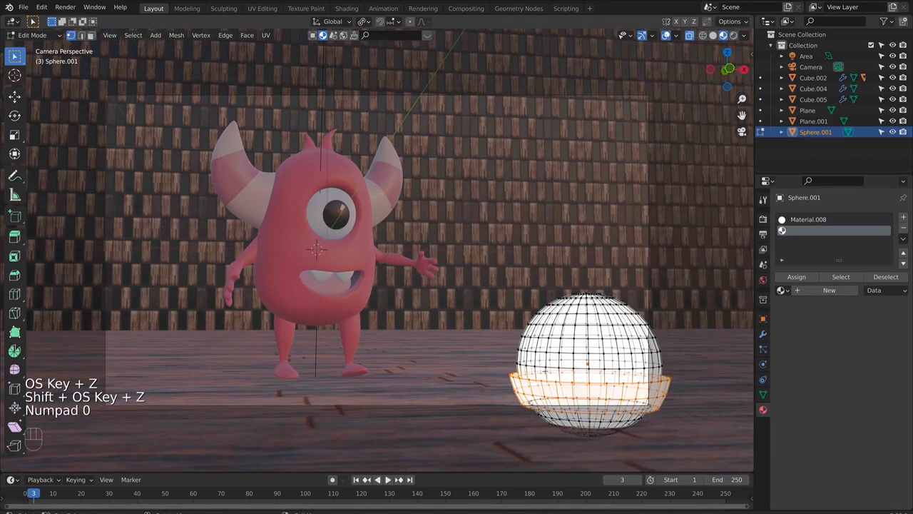
# - Create a dark brown Principled BSDF material in the second slot, assign it to the raised band, and return to Object Mode
pyautogui.click(835, 290)
pyautogui.click(852, 381)
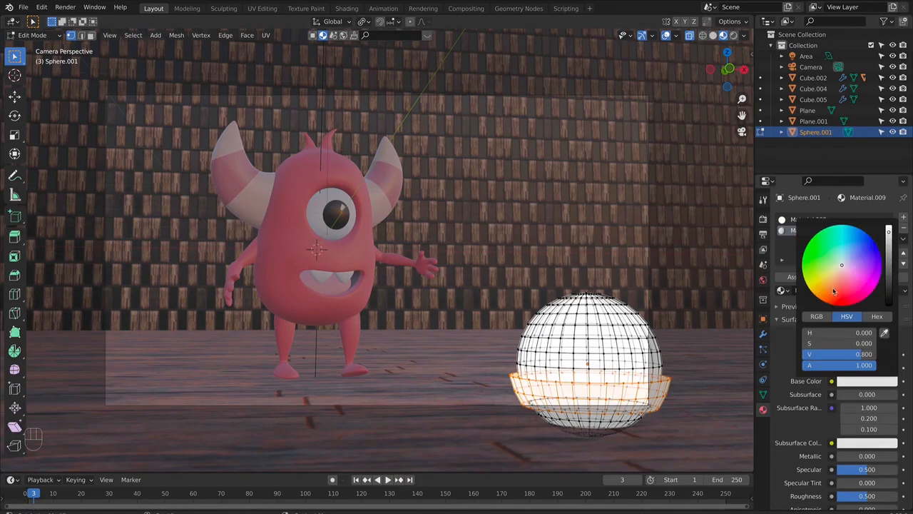
pyautogui.click(832, 289)
pyautogui.moveTo(892, 261); pyautogui.dragTo(889, 267)
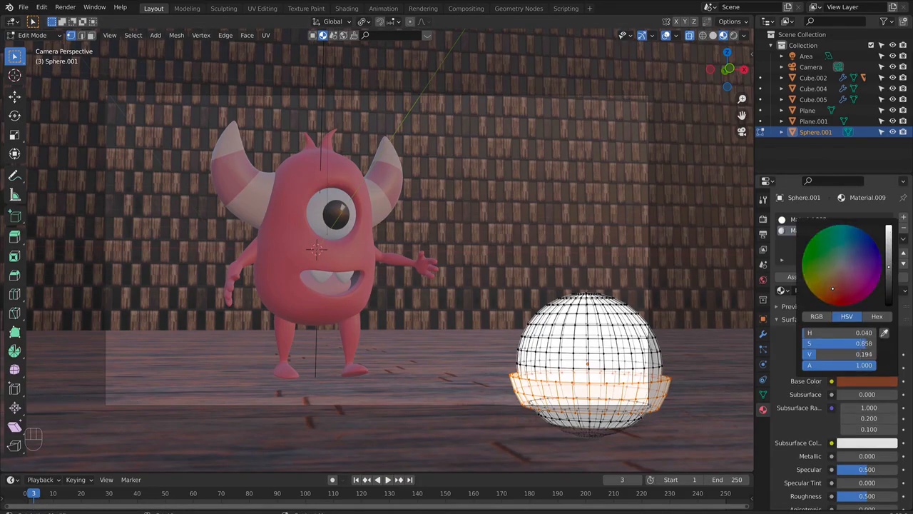
pyautogui.click(787, 278)
pyautogui.press('Tab')
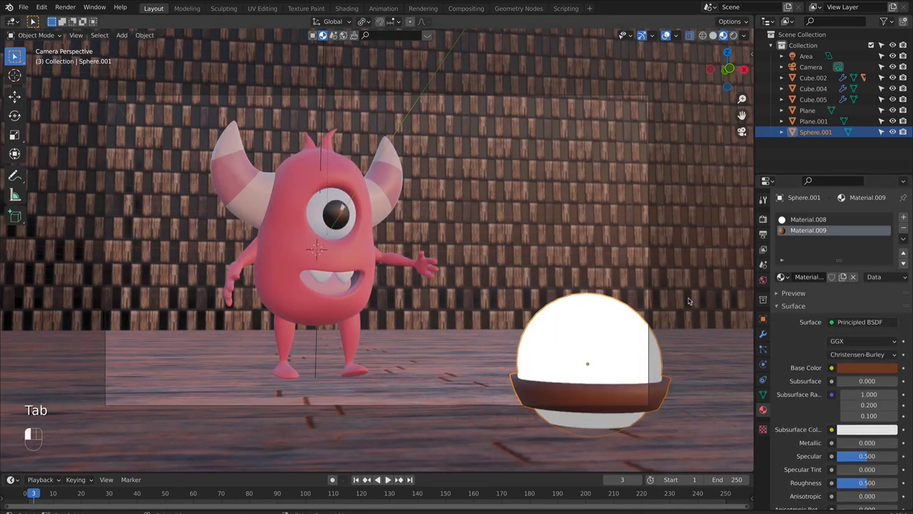
# - Lower the sphere about 0.02 m along the global Z axis so it sits slightly deeper in the floor
pyautogui.click(710, 353)
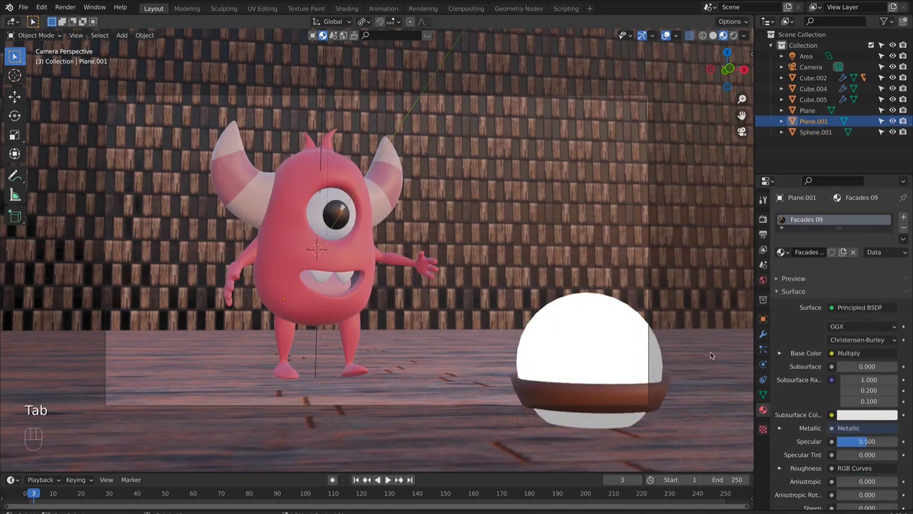
pyautogui.click(628, 392)
pyautogui.press('g')
pyautogui.press('z')
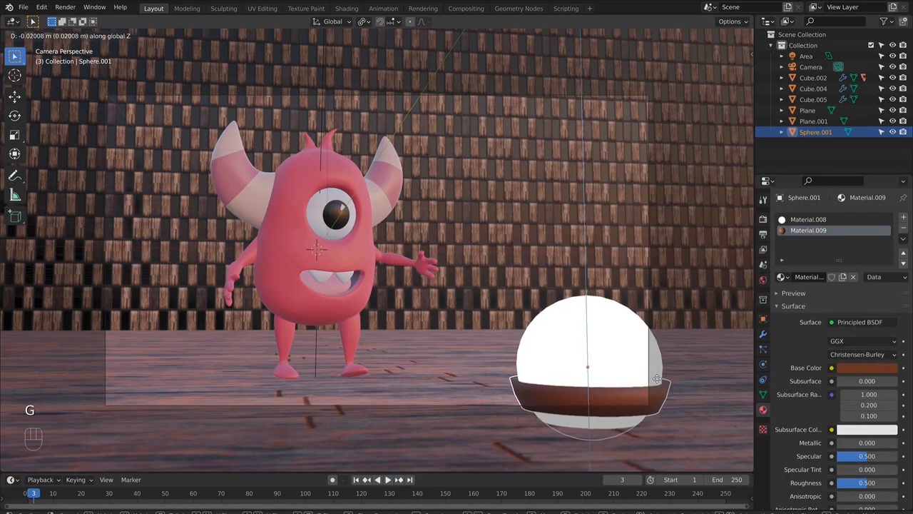
pyautogui.click(658, 379)
pyautogui.click(709, 376)
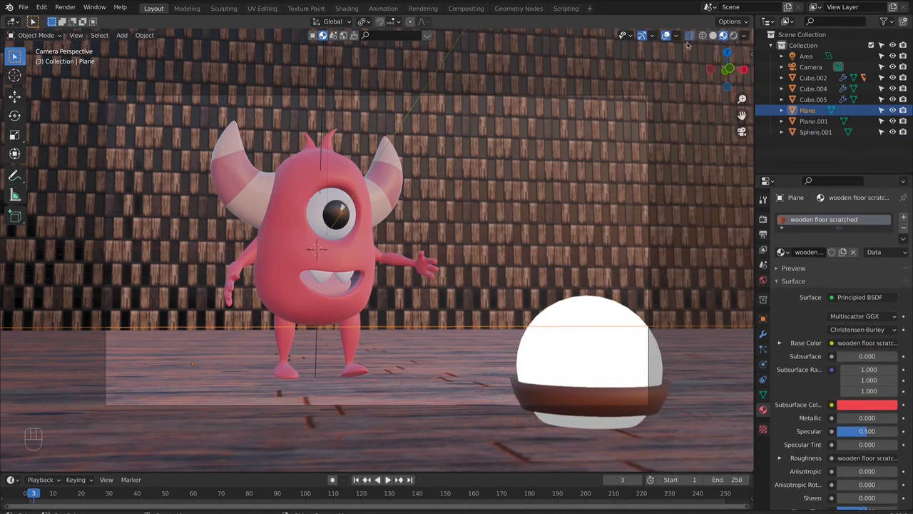
# - Duplicate the area light and place the copy above the glowing sphere
pyautogui.click(323, 135)
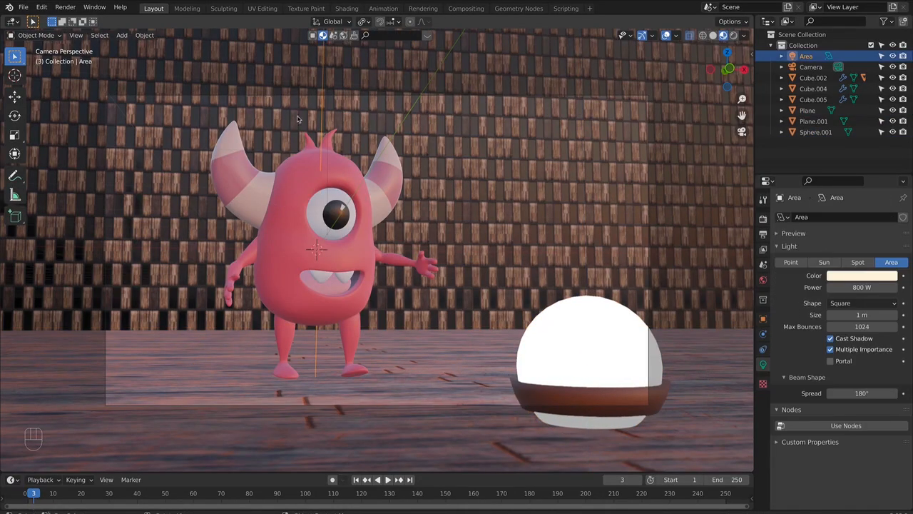
pyautogui.scroll(-3, 342, 102)
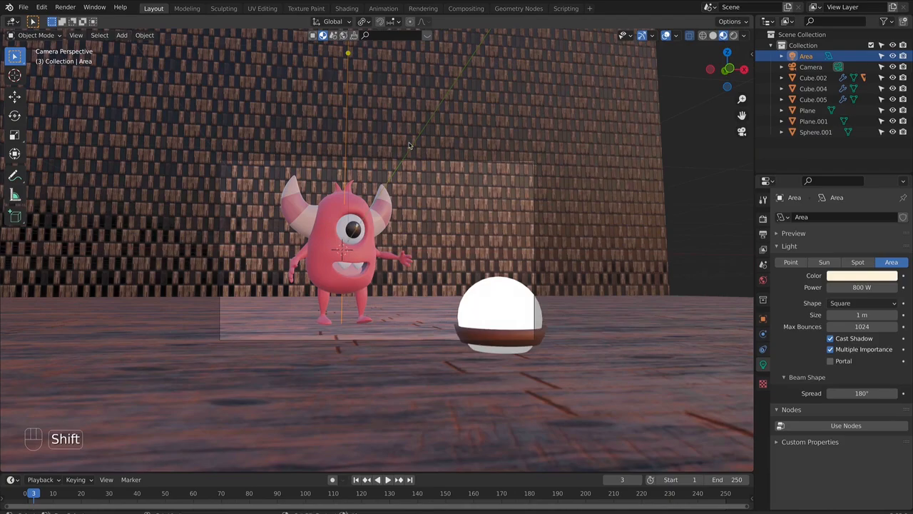
pyautogui.hotkey('shift', 'd')
pyautogui.click(546, 209)
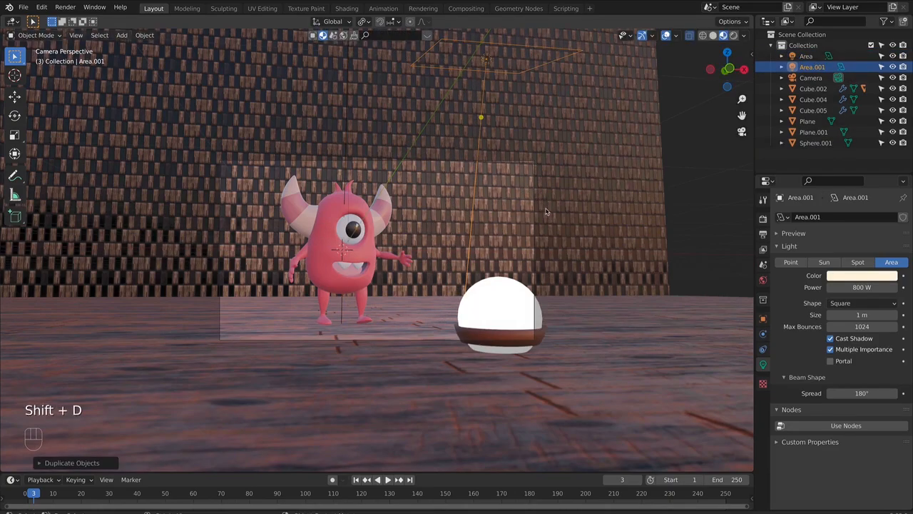
# - In the right side view, move the duplicated area light in front of the monster and tilt it towards the monster
pyautogui.press('KP_3')
pyautogui.press('g')
pyautogui.click(417, 269)
pyautogui.press('r')
pyautogui.click(426, 334)
pyautogui.press('g')
pyautogui.click(457, 336)
# - Set the duplicated area light's power to 100 W and show the camera view in rendered shading
pyautogui.click(864, 288)
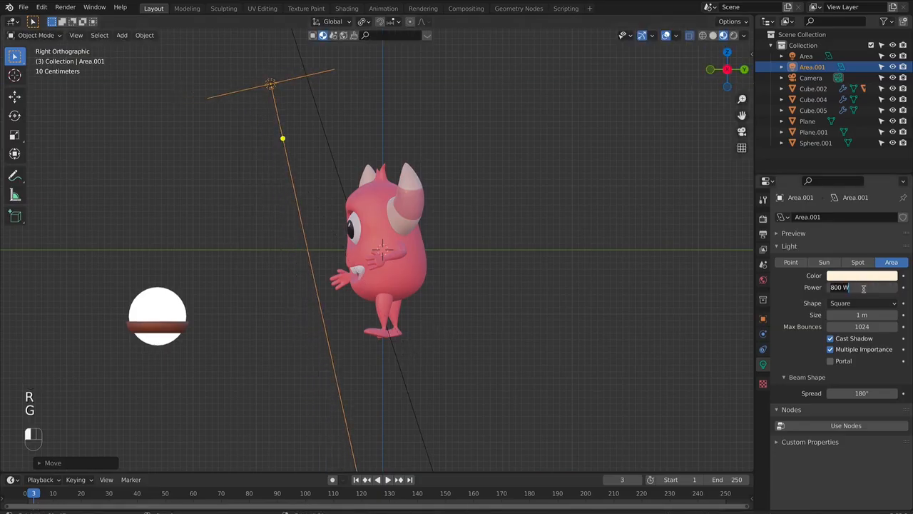
pyautogui.write('100')
pyautogui.press('Return')
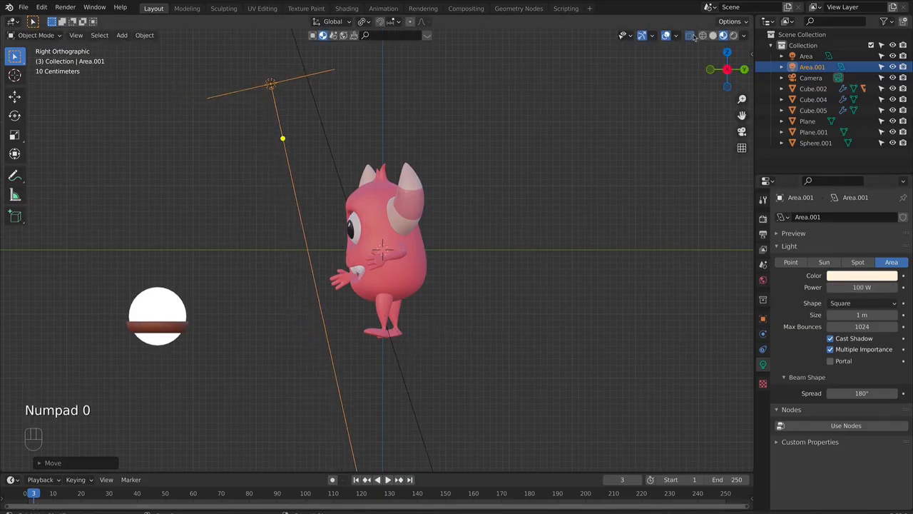
pyautogui.click(735, 36)
pyautogui.press('KP_0')
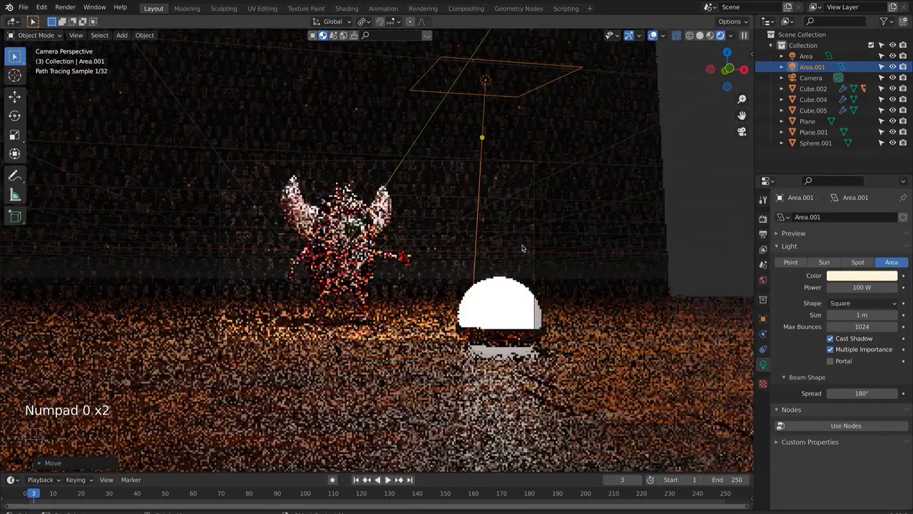
# - Rotate the duplicated area light to aim more towards the monster and check the rendered camera view
pyautogui.press('r')
pyautogui.click(458, 292)
pyautogui.moveTo(459, 293); pyautogui.dragTo(370, 305, button='middle')
pyautogui.press('r')
pyautogui.click(362, 307)
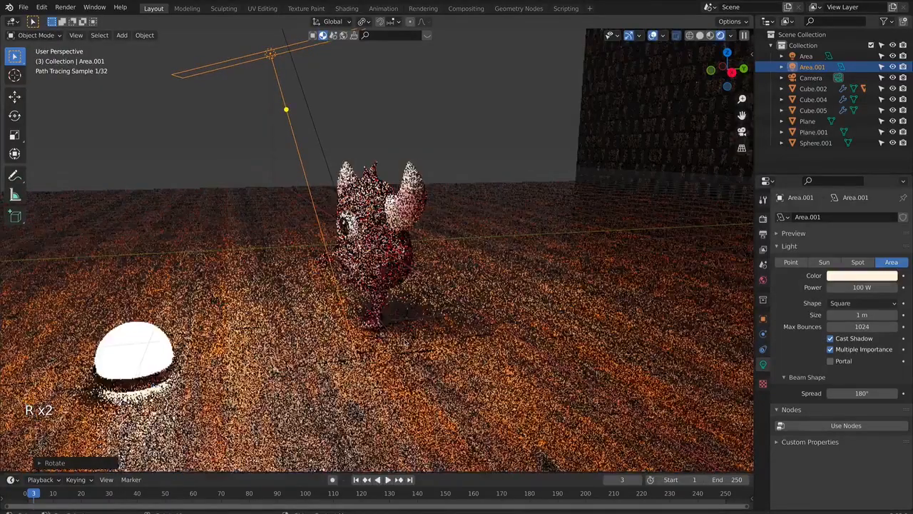
pyautogui.press('KP_0')
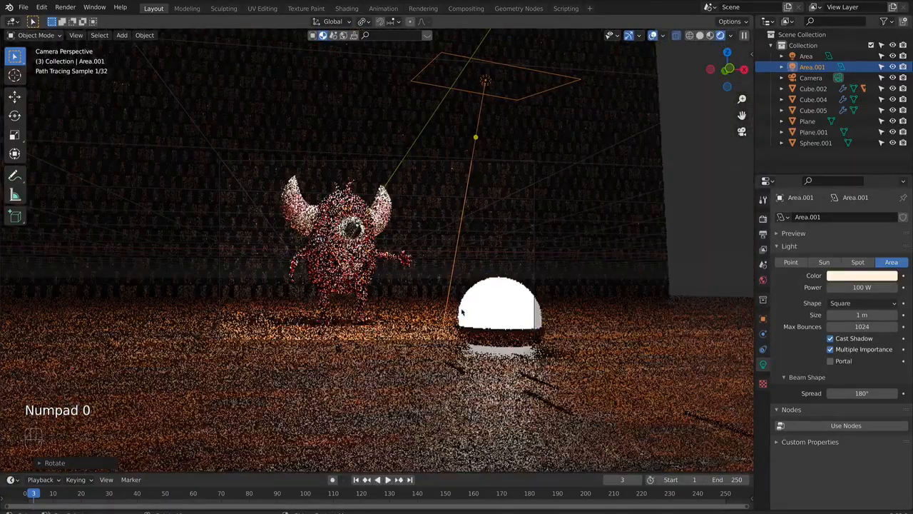
pyautogui.scroll(2, 466, 315)
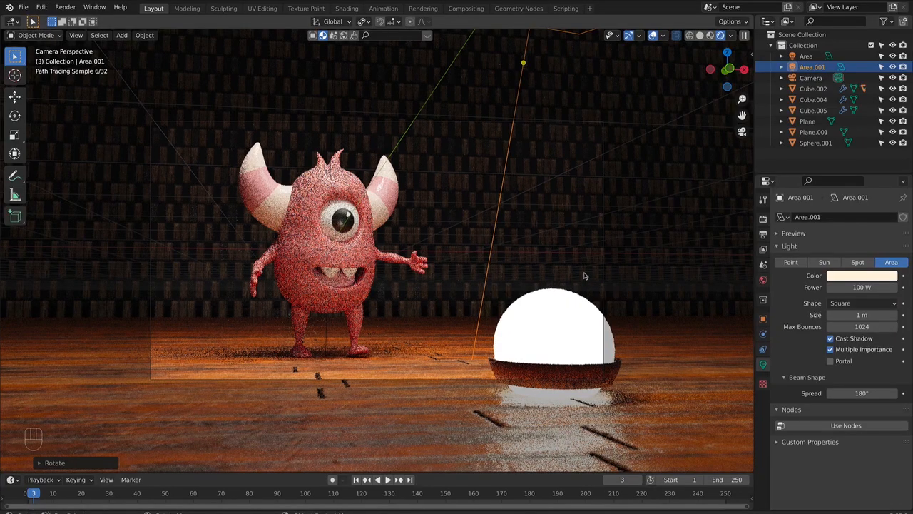
# - Expand the Denoising and Color Management settings in the scene's render properties
pyautogui.click(764, 219)
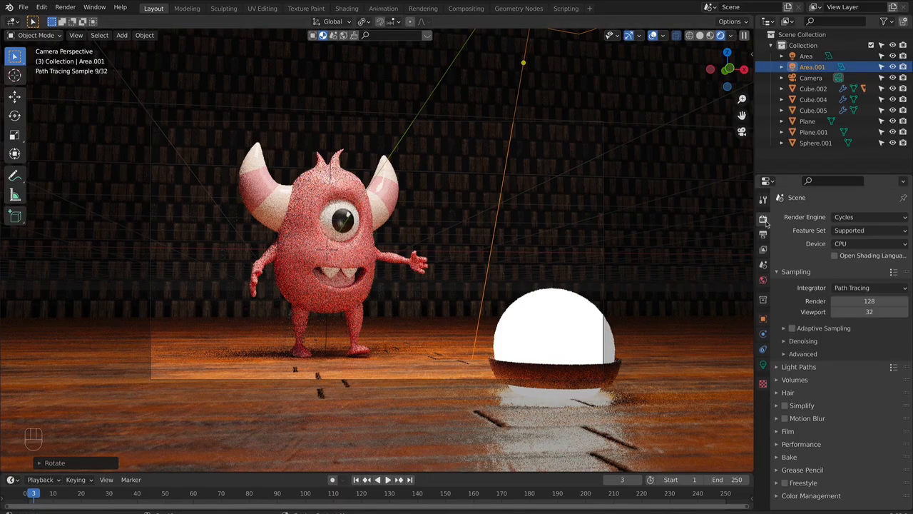
pyautogui.click(786, 343)
pyautogui.scroll(-1, 820, 382)
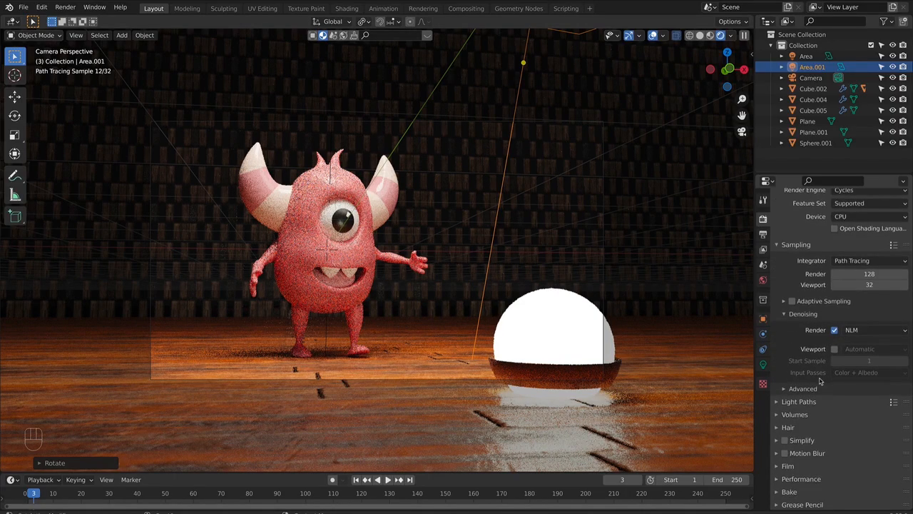
pyautogui.scroll(-1, 820, 382)
pyautogui.click(780, 504)
pyautogui.scroll(-3, 821, 464)
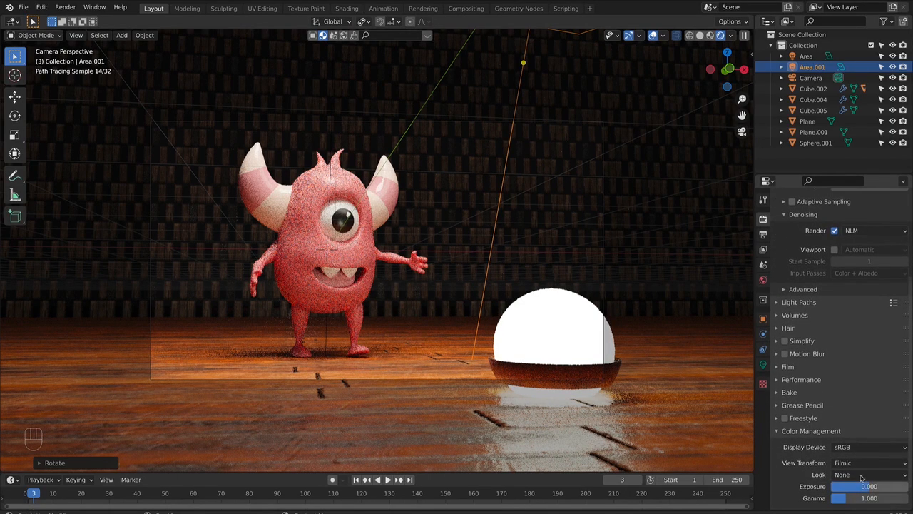
# - Compare the Medium High Contrast and High Contrast looks for the Filmic view transform and keep High Contrast
pyautogui.click(866, 476)
pyautogui.click(856, 427)
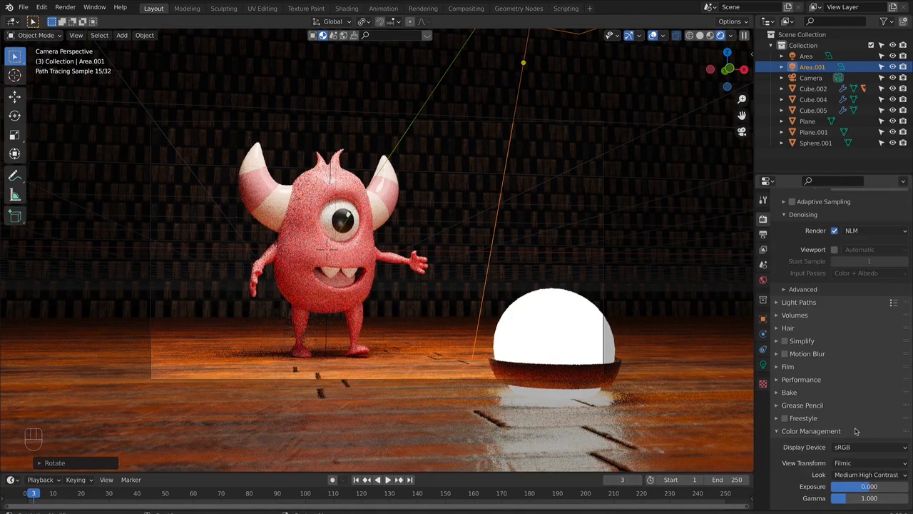
pyautogui.click(851, 473)
pyautogui.click(849, 437)
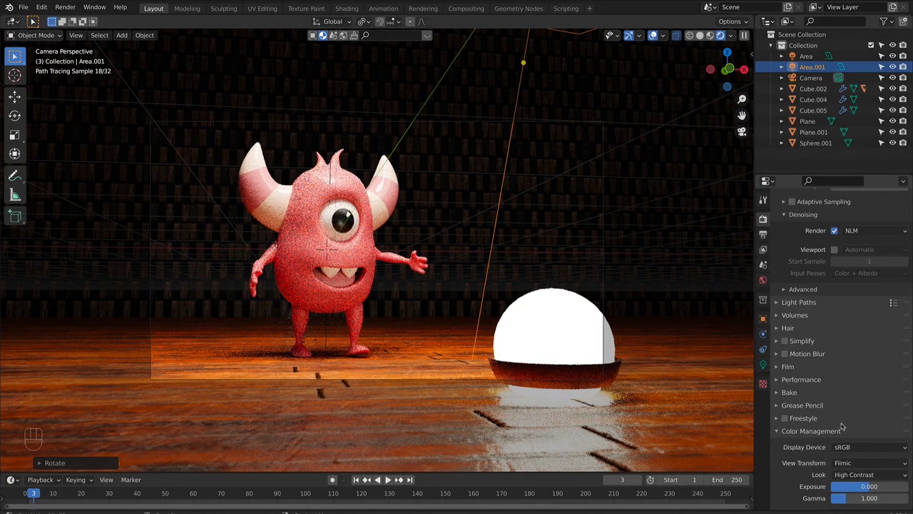
pyautogui.click(866, 475)
pyautogui.click(844, 433)
pyautogui.click(847, 474)
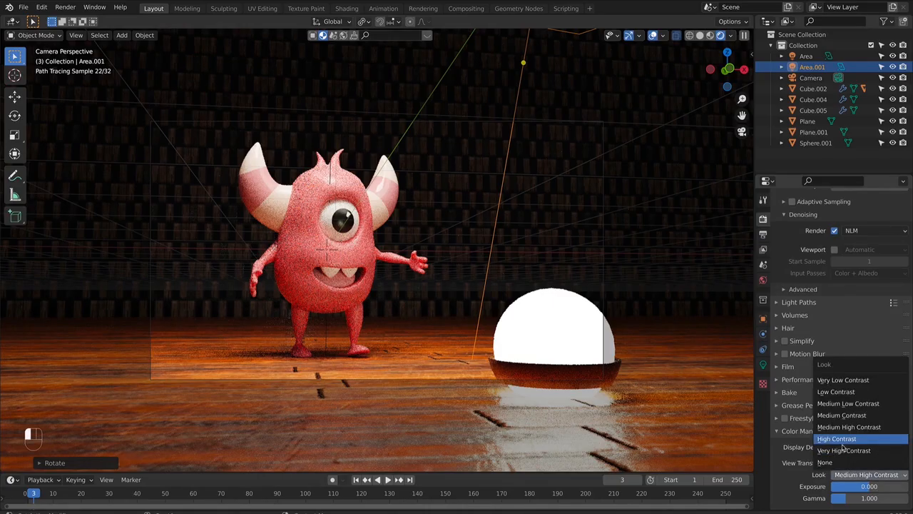
pyautogui.click(839, 441)
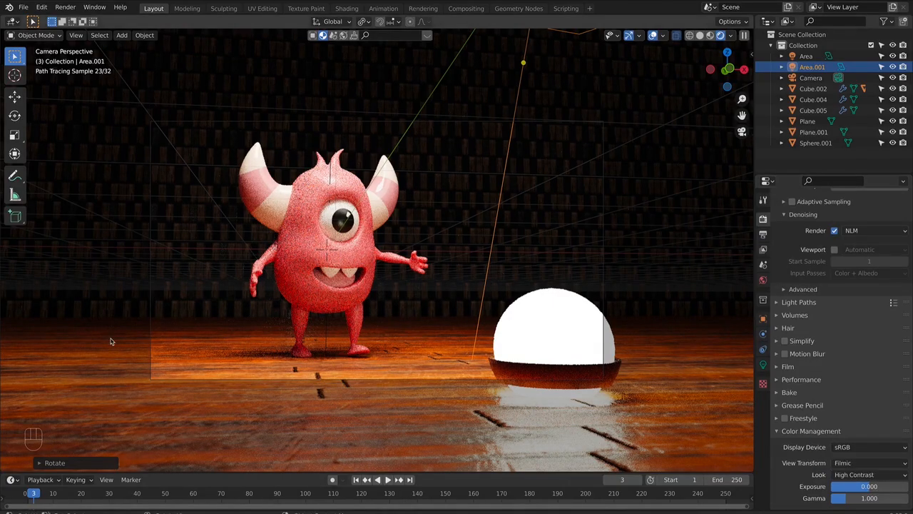
# - Set the render output path to the Monster folder on the Desktop
pyautogui.scroll(-2, 835, 378)
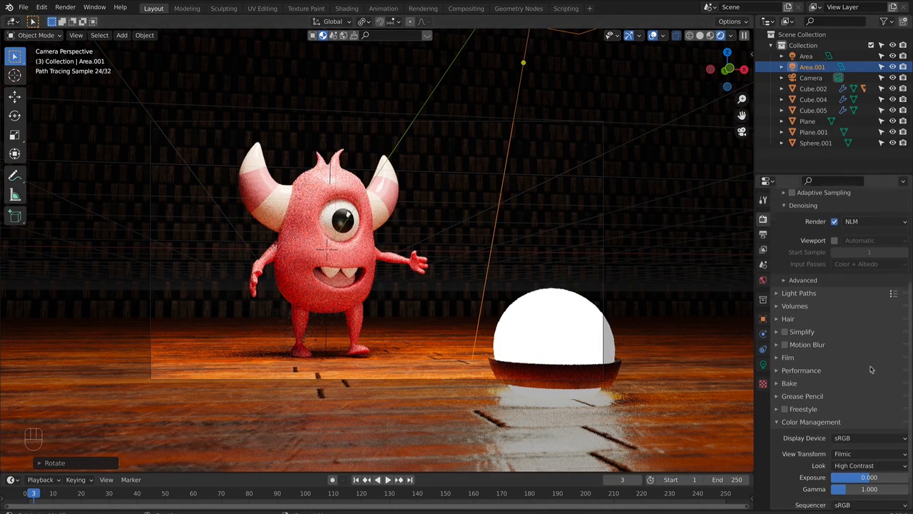
pyautogui.scroll(6, 827, 412)
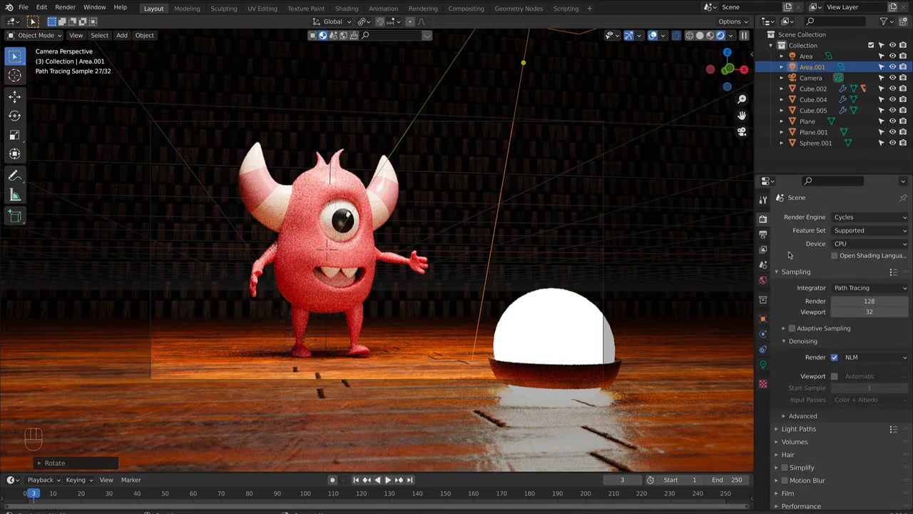
pyautogui.click(763, 234)
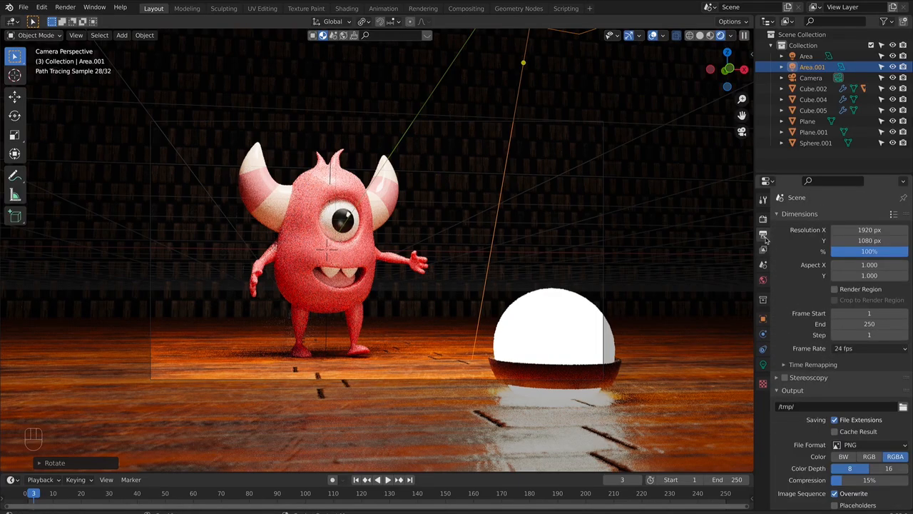
pyautogui.click(902, 406)
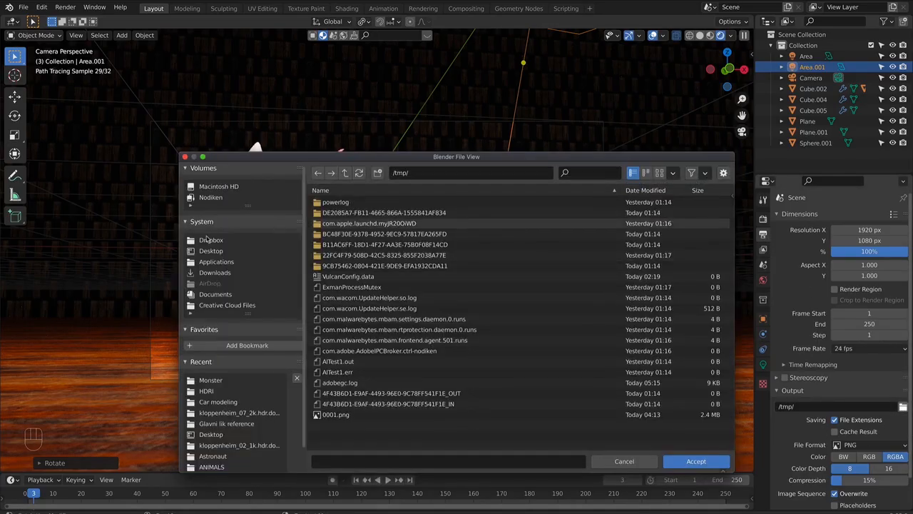
pyautogui.click(202, 261)
pyautogui.click(227, 251)
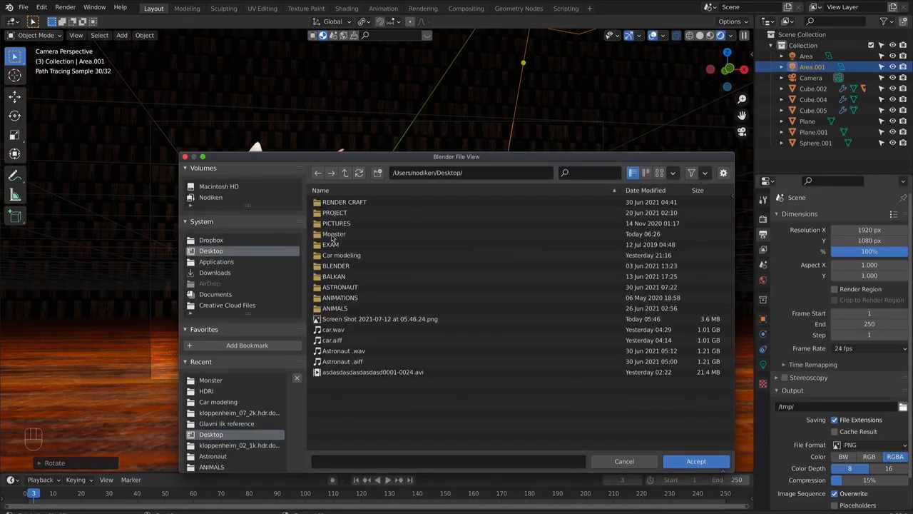
pyautogui.doubleClick(364, 239)
pyautogui.press('Return')
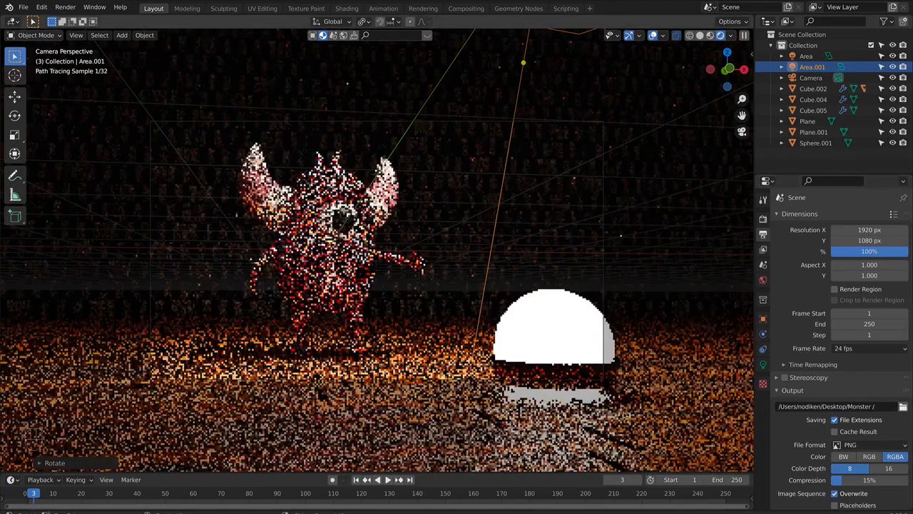
pyautogui.scroll(-2, 878, 415)
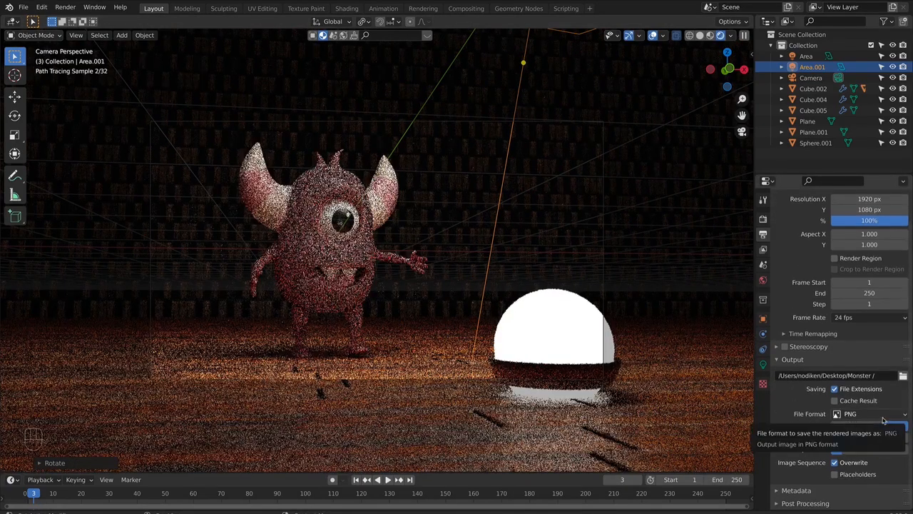
pyautogui.scroll(2, 809, 443)
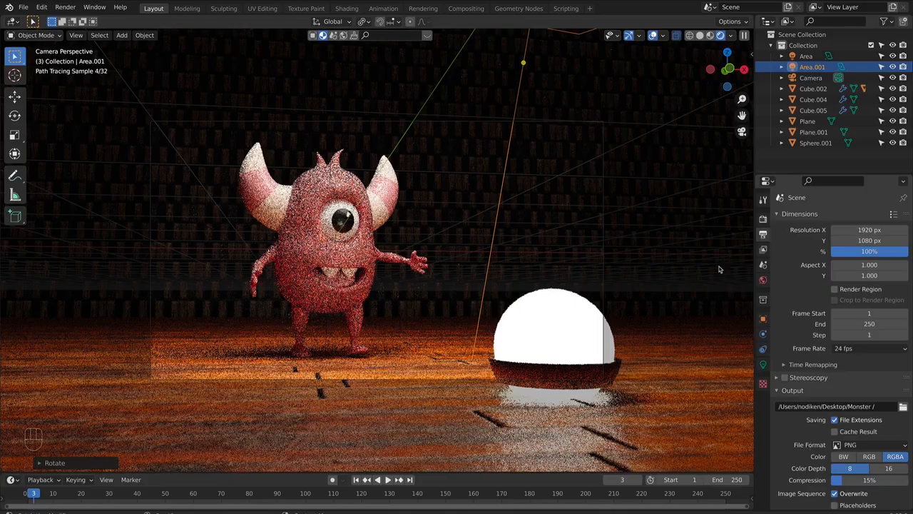
pyautogui.click(763, 249)
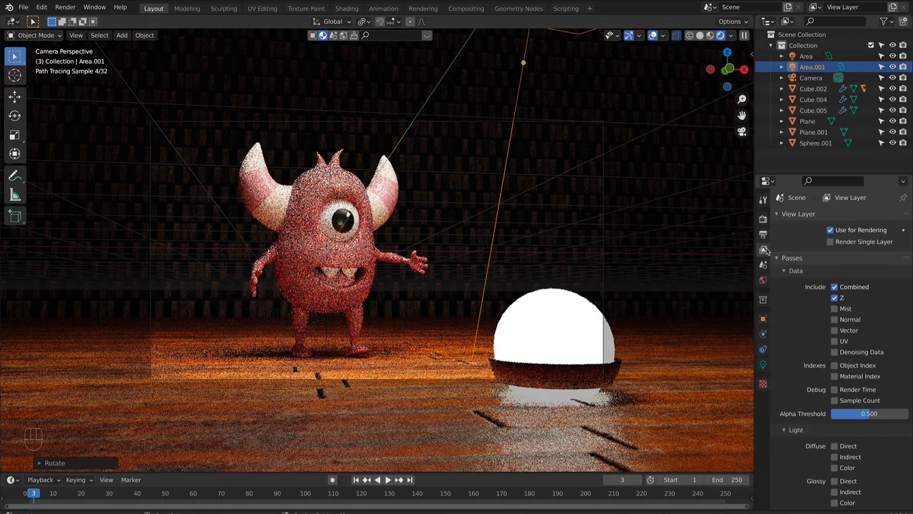
pyautogui.click(764, 199)
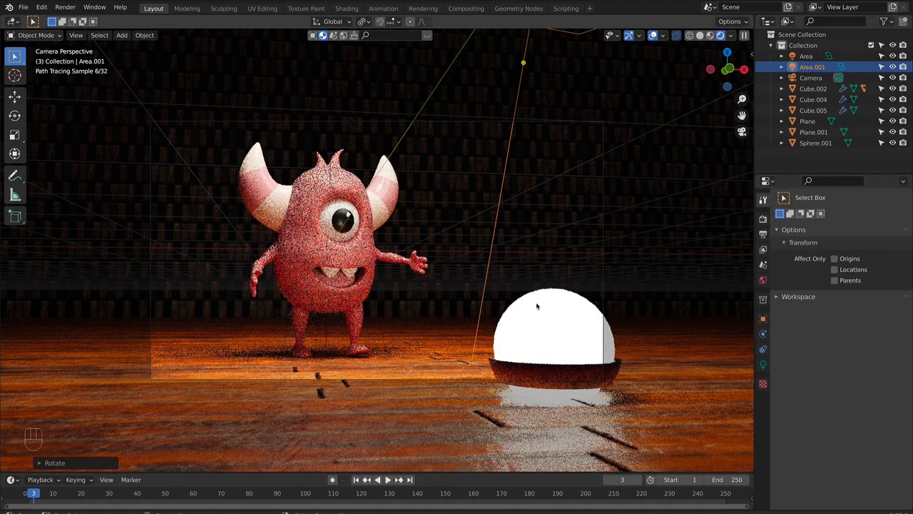